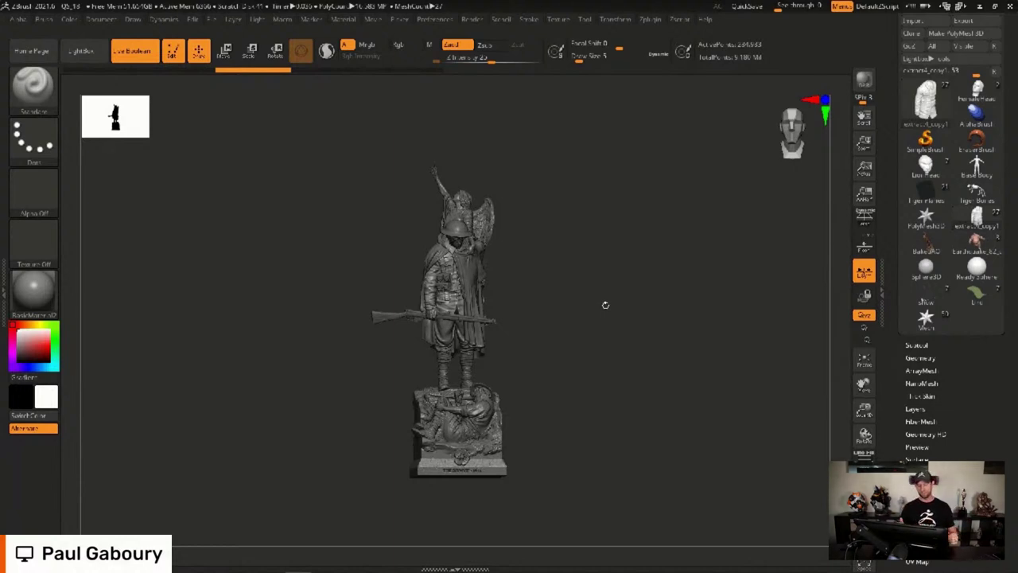
Turn on Occlusion in the Preview AO render settings for the soldier statue
mouse_move(591, 342)
left_mouse_down()
mouse_move(598, 336)
mouse_move(588, 345)
left_mouse_up()
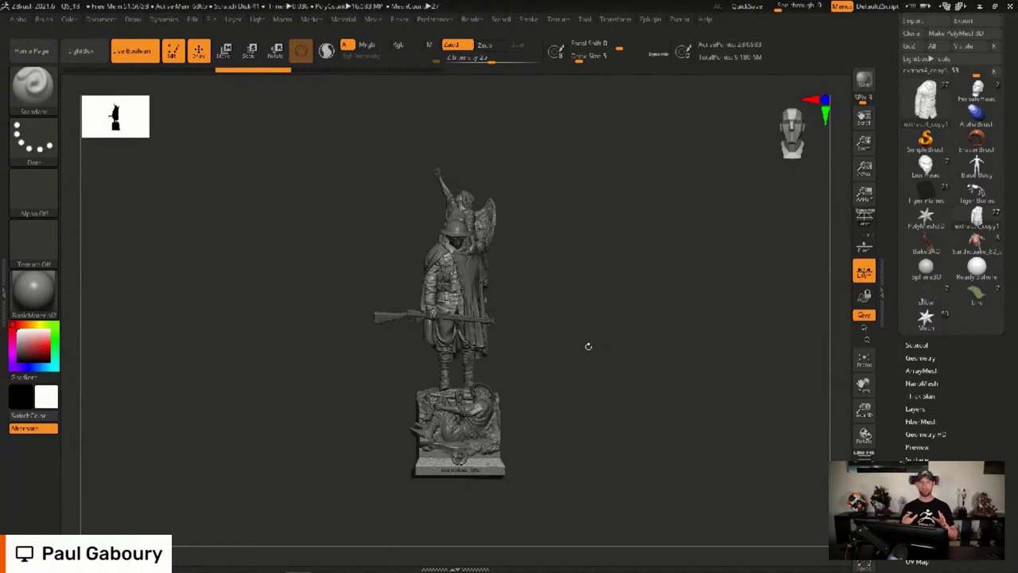
left_click_drag(588, 346, 571, 320)
right_click_drag(572, 320, 563, 288, "ctrl")
left_click(475, 20)
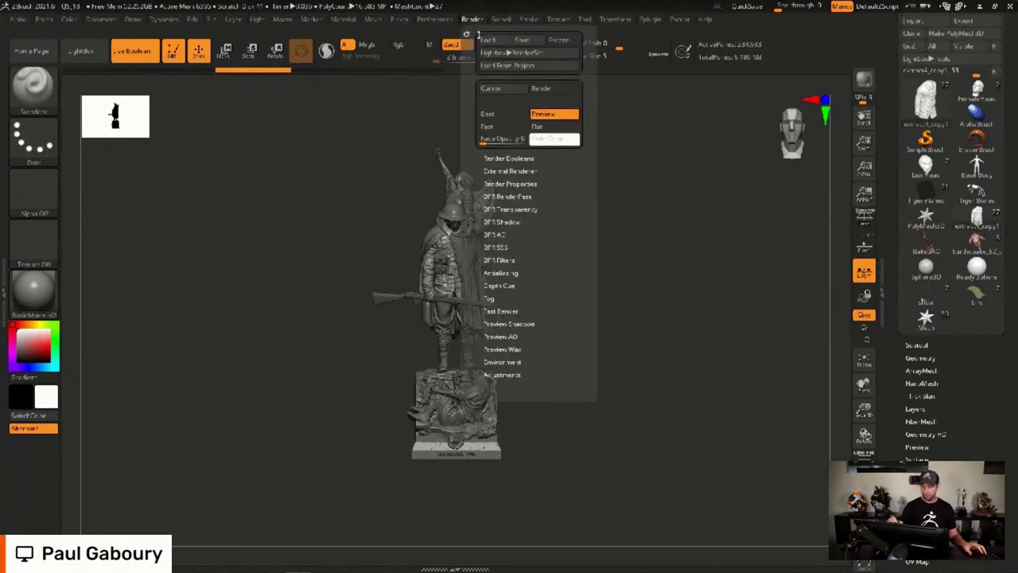
left_click(505, 336)
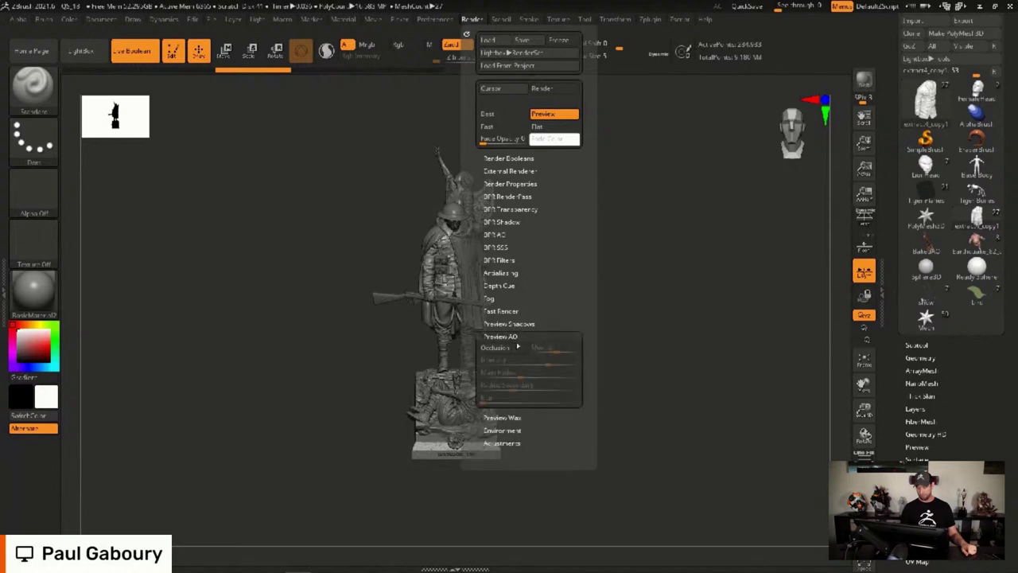
left_click(506, 348)
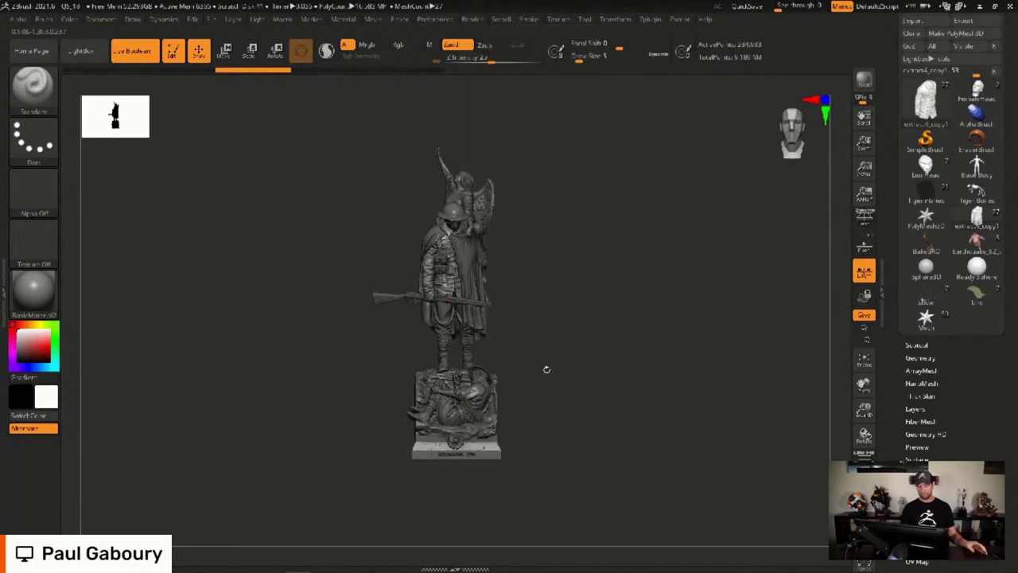
Select the cape subtool and sculpt a stroke on its chest area with the ClayBuildup brush at draw size about 37
mouse_move(546, 365)
left_mouse_down()
mouse_move(571, 351)
mouse_move(534, 364)
mouse_move(557, 359)
mouse_move(517, 278)
mouse_move(509, 289)
left_mouse_up()
right_click_drag(509, 289, 538, 378, "ctrl")
left_click(491, 242, "alt")
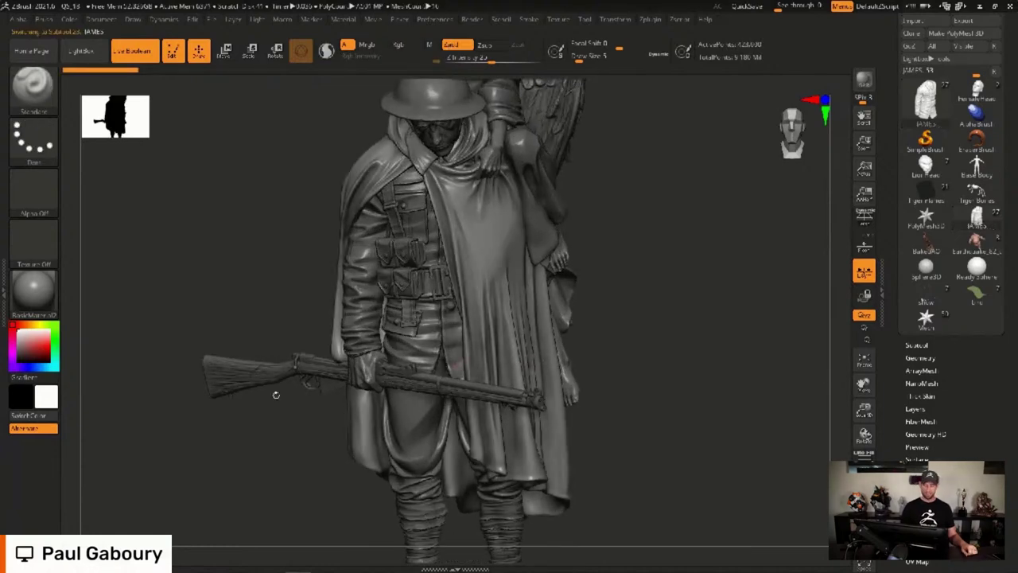
key("b")
key("c")
key("b")
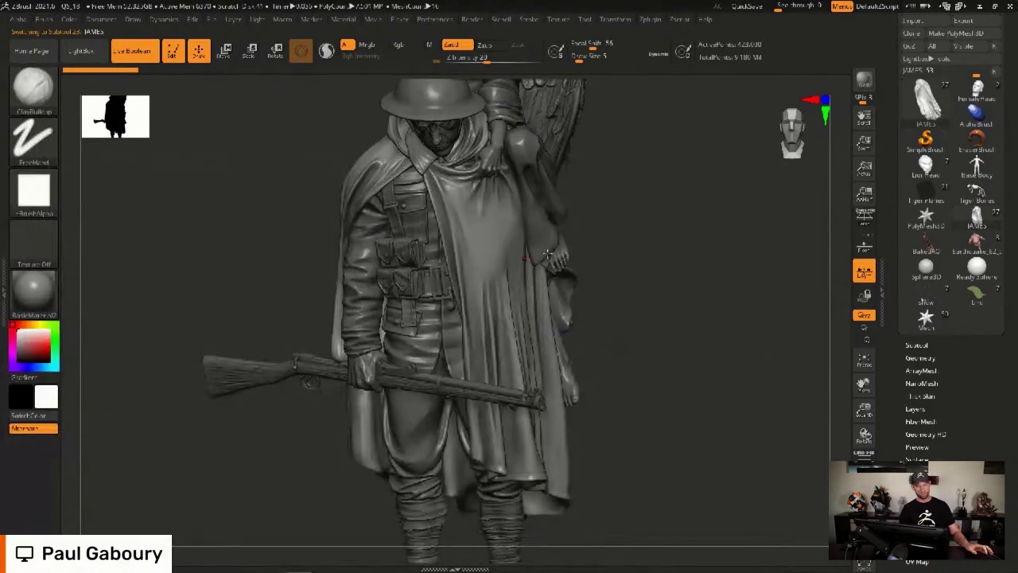
key("s")
left_click_drag(578, 261, 592, 261)
left_click_drag(451, 188, 487, 267)
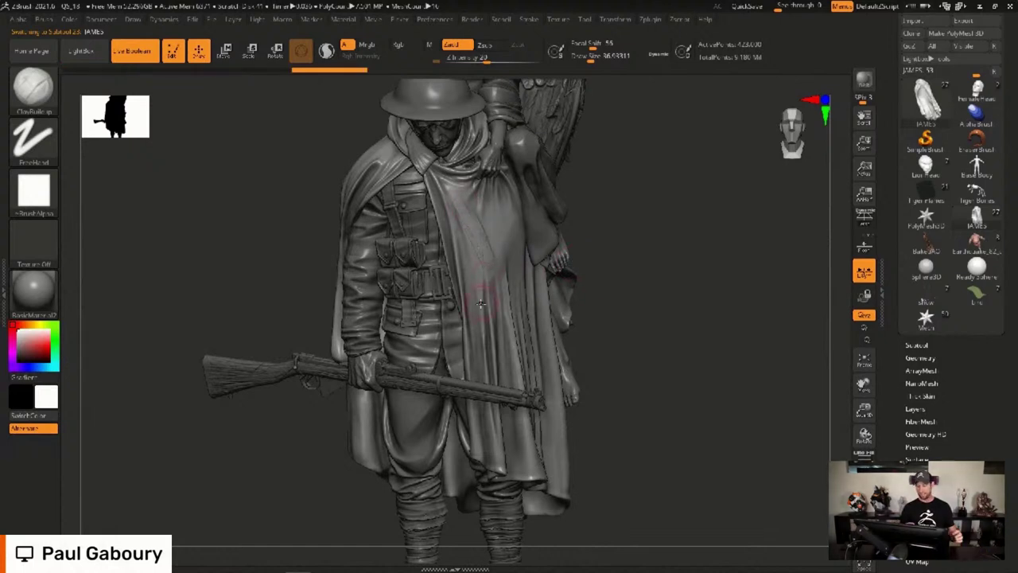
Apply a flat white material to the statue and sculpt more ClayBuildup strokes into the cape's chest folds
left_click(46, 302)
left_click(152, 439)
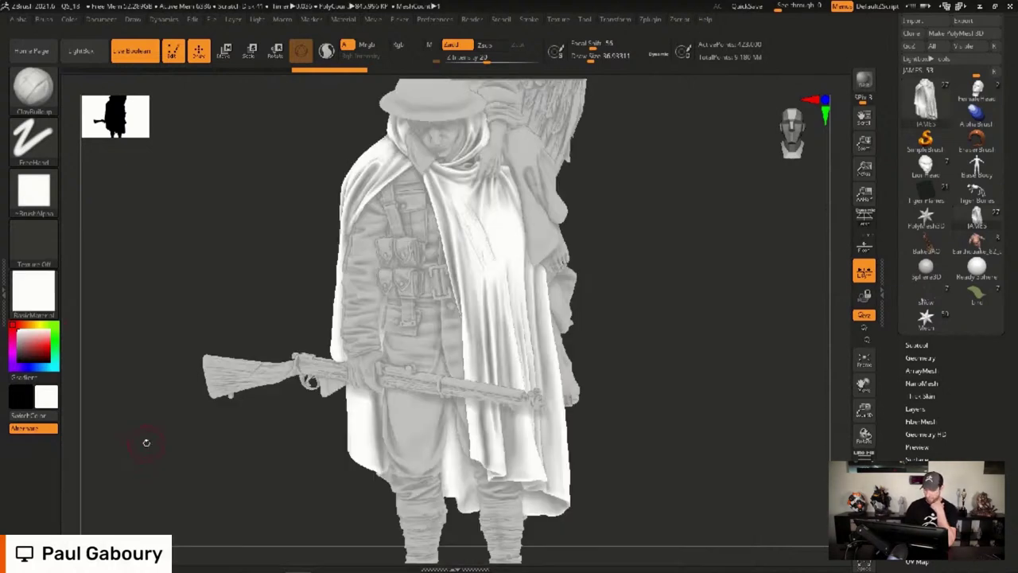
left_click_drag(489, 233, 483, 238)
mouse_move(484, 238)
left_mouse_down()
mouse_move(490, 271)
mouse_move(478, 246)
left_mouse_up()
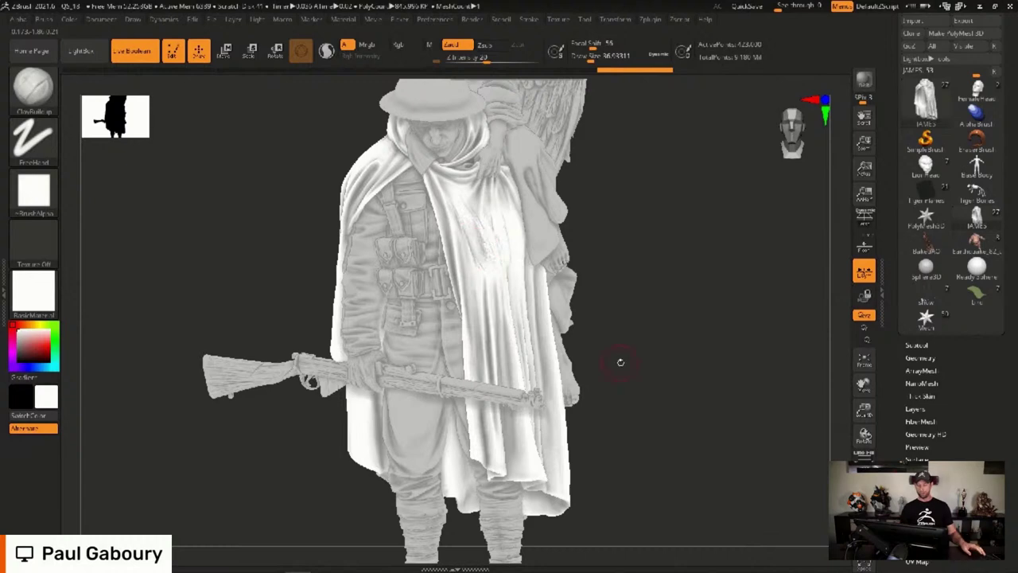
Compare the BakedAO tool with the multi-part statue tool and examine the bronze version's shading up close
right_click_drag(621, 362, 498, 254, "ctrl")
right_click_drag(526, 288, 566, 329, "alt")
left_click_drag(566, 328, 534, 263, "alt")
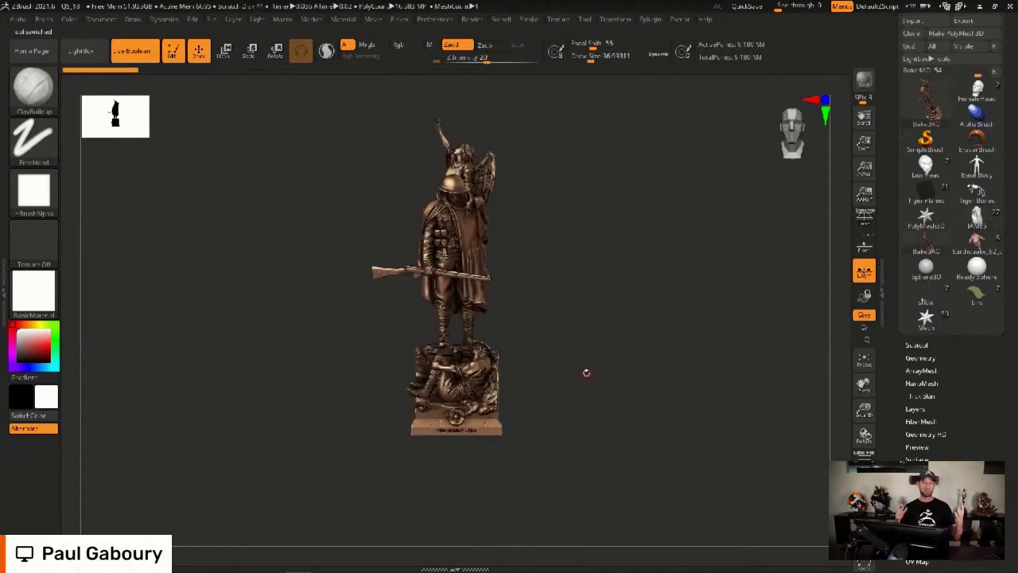
mouse_move(562, 358)
left_mouse_down()
mouse_move(586, 357)
mouse_move(563, 362)
left_mouse_up()
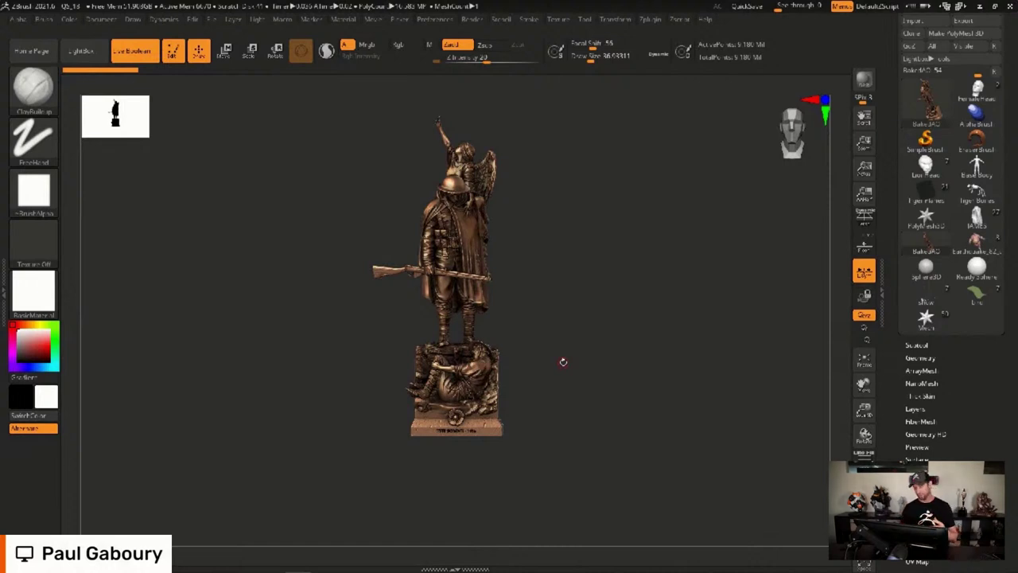
left_click(977, 220)
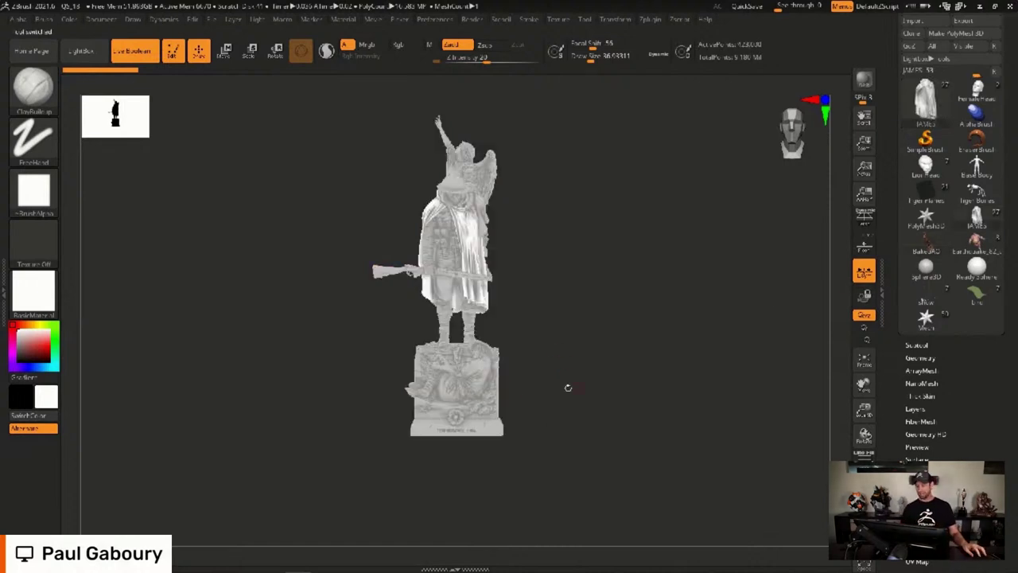
left_click_drag(563, 377, 546, 313)
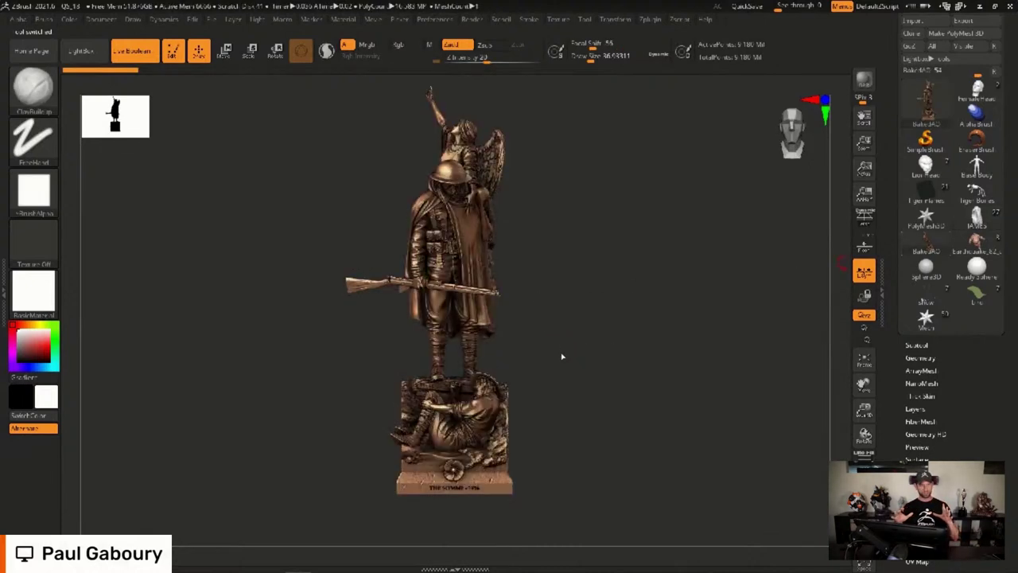
left_click_drag(568, 325, 523, 281)
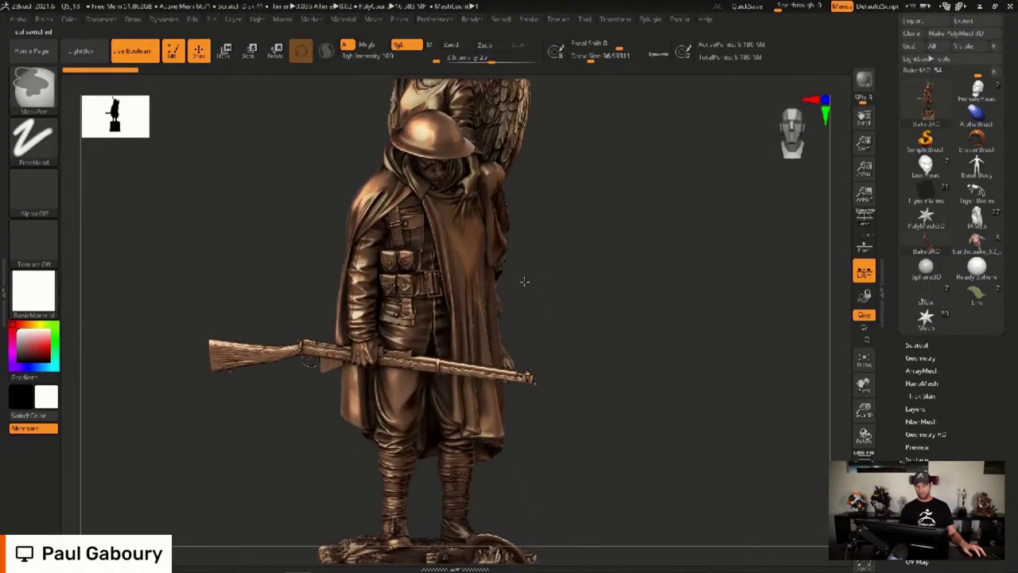
left_click_drag(563, 252, 556, 219)
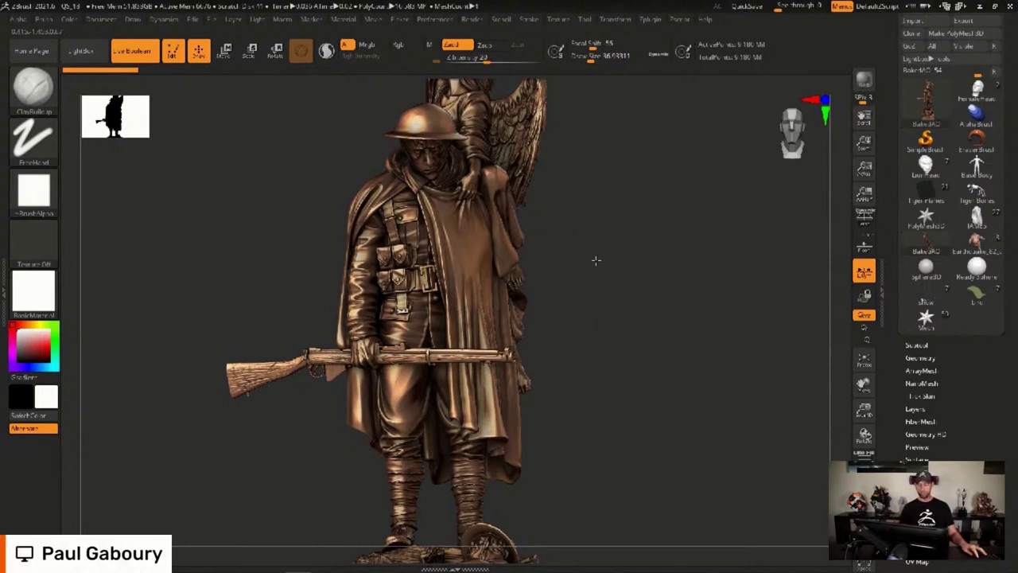
mouse_move(596, 285)
left_mouse_down("alt")
mouse_move(583, 391)
mouse_move(572, 201)
left_mouse_up("alt")
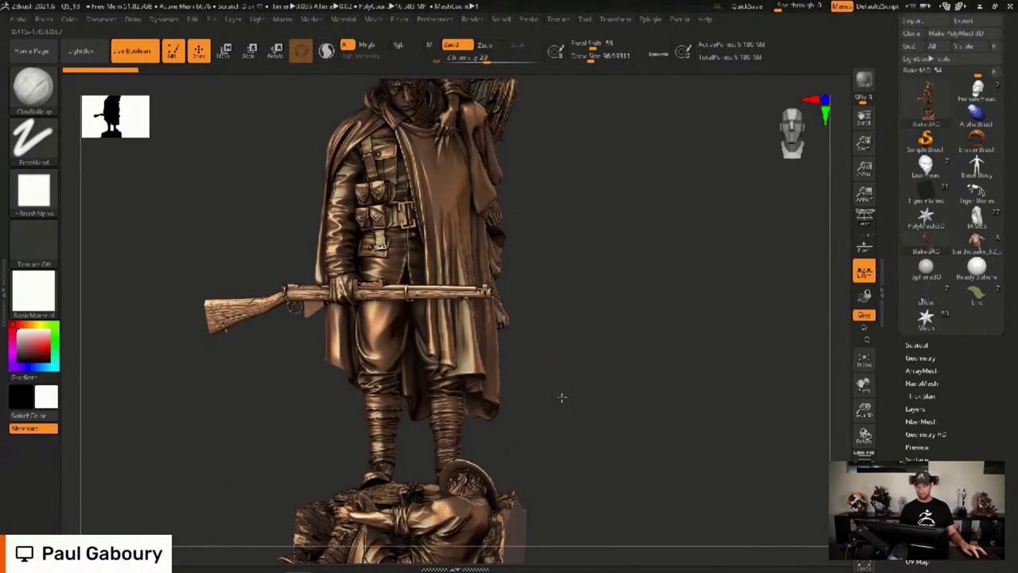
mouse_move(562, 400)
left_mouse_down("alt")
mouse_move(570, 268)
mouse_move(588, 347)
mouse_move(545, 318)
mouse_move(565, 265)
mouse_move(574, 366)
mouse_move(561, 278)
mouse_move(566, 316)
left_mouse_up("alt")
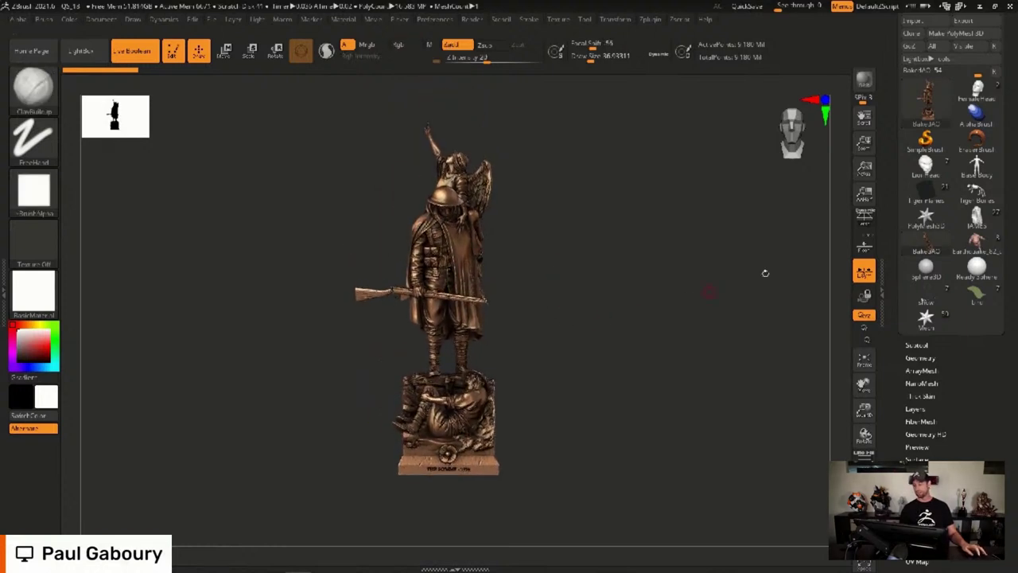
Make the multi-part statue the active tool, dock the Zplugin palette and expand its Ambient Occlusion settings
left_click(967, 225)
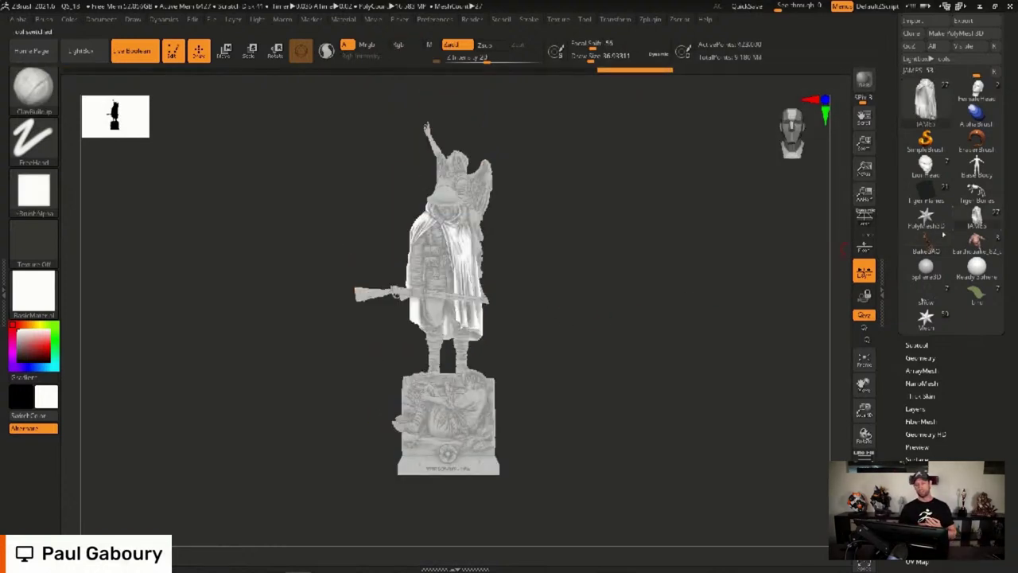
left_click(651, 19)
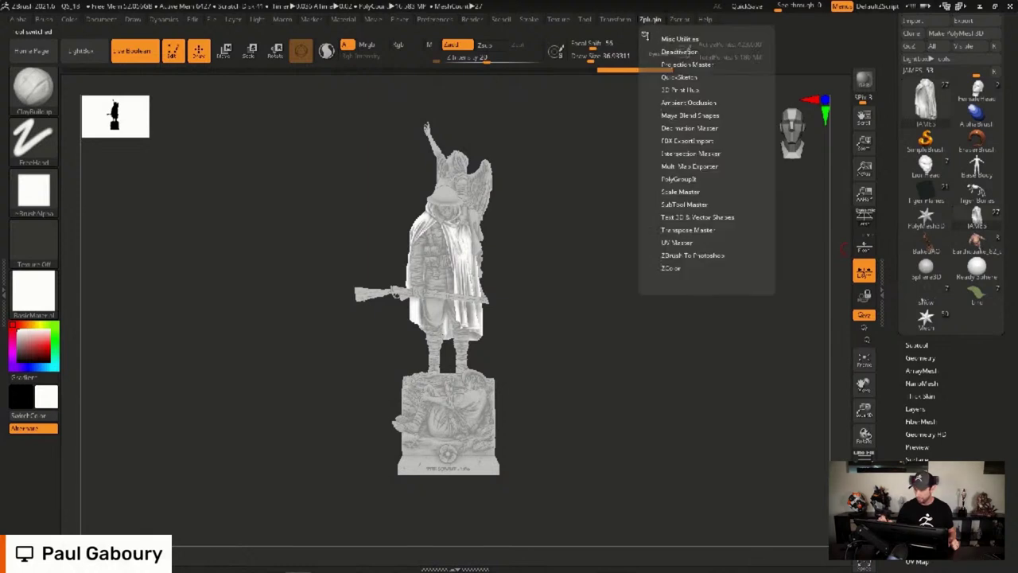
left_click_drag(946, 80, 982, 125)
scroll(982, 125, "up", 1)
left_click(940, 98)
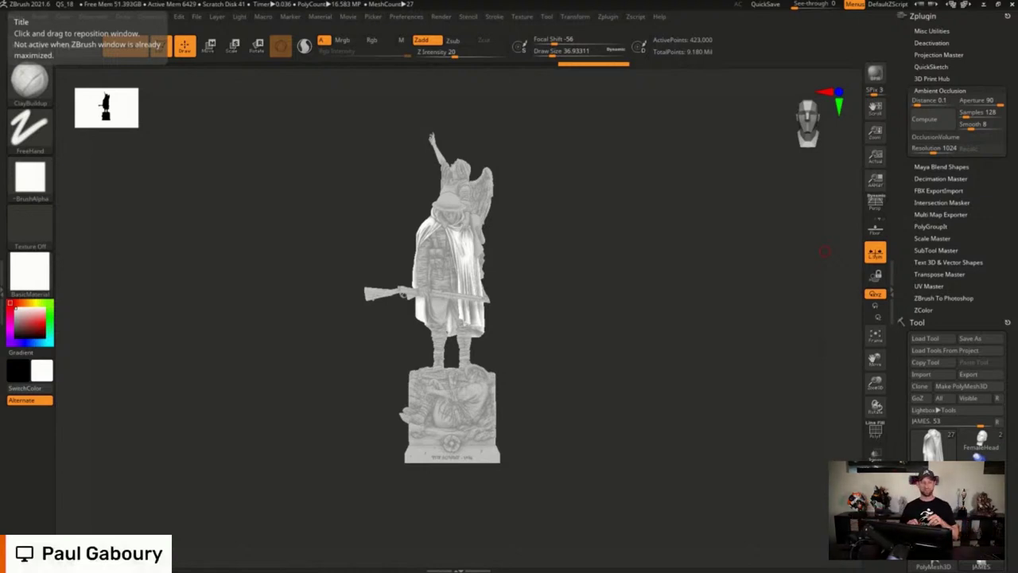
Turn off Occlusion in the Preview AO render settings
mouse_move(606, 362)
left_mouse_down()
mouse_move(600, 345)
mouse_move(605, 363)
left_mouse_up()
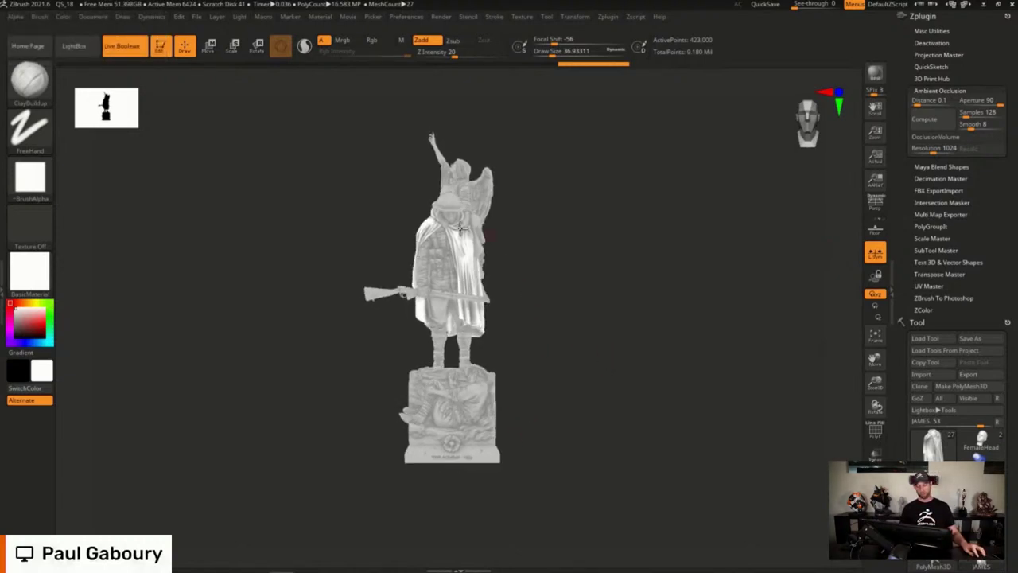
left_click_drag(590, 475, 573, 350)
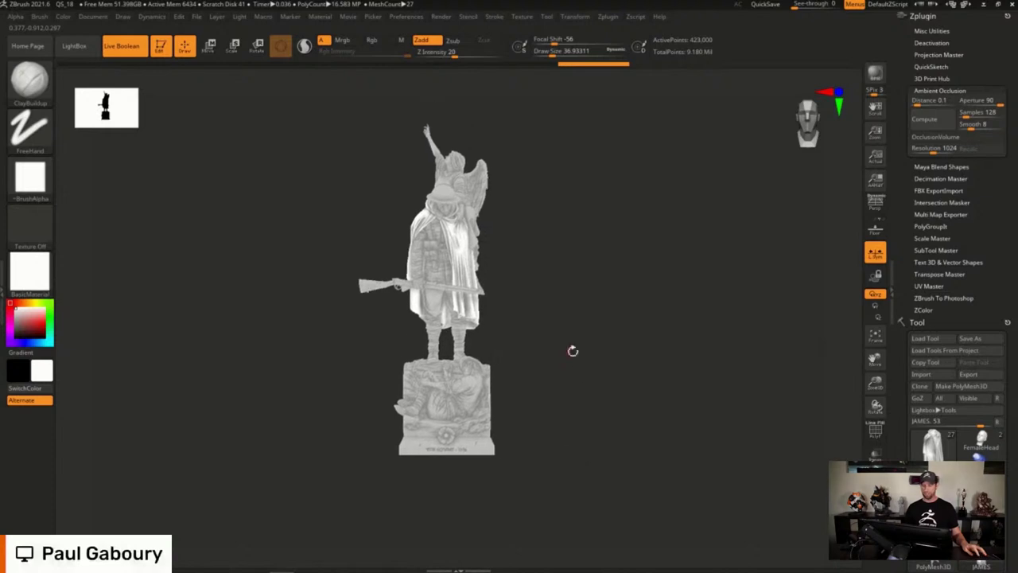
left_click(442, 17)
left_click(469, 323)
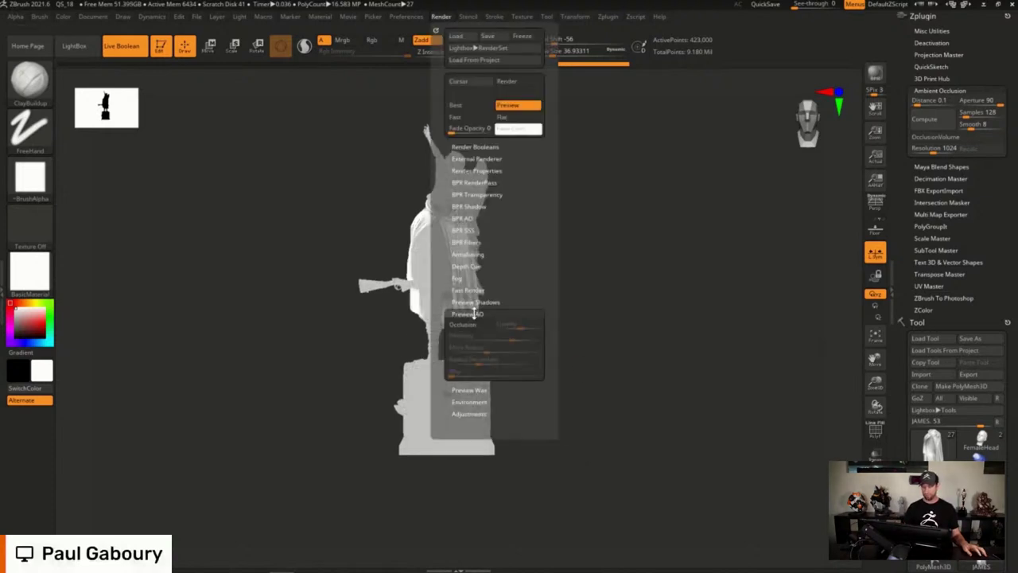
left_click(473, 314)
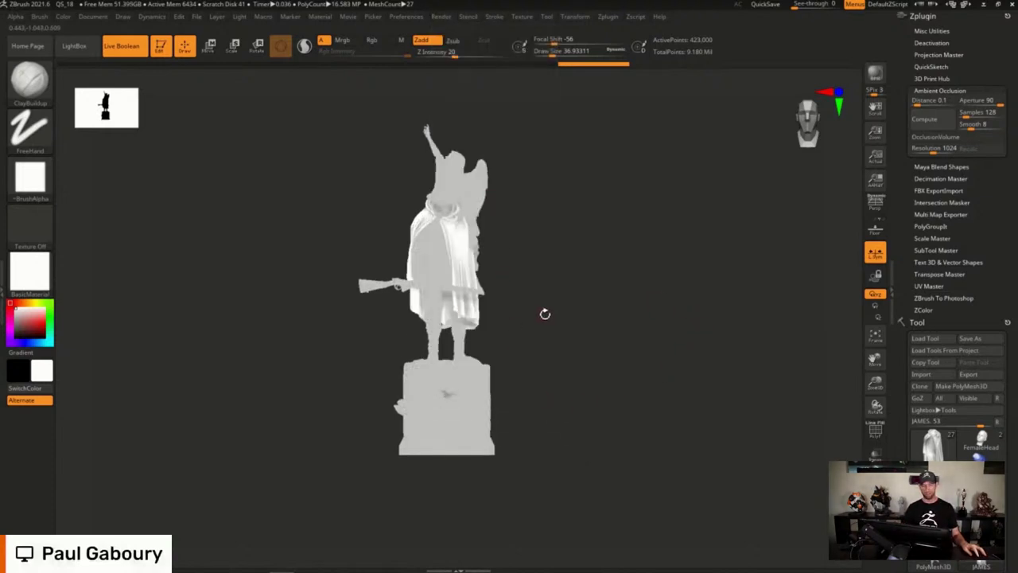
Select the soldier's jacket subtool and compute its ambient occlusion with distance 0.1, aperture 90 and 128 samples
mouse_move(543, 313)
right_mouse_down("ctrl")
mouse_move(550, 329)
mouse_move(505, 304)
right_mouse_up("ctrl")
left_click(434, 257, "alt")
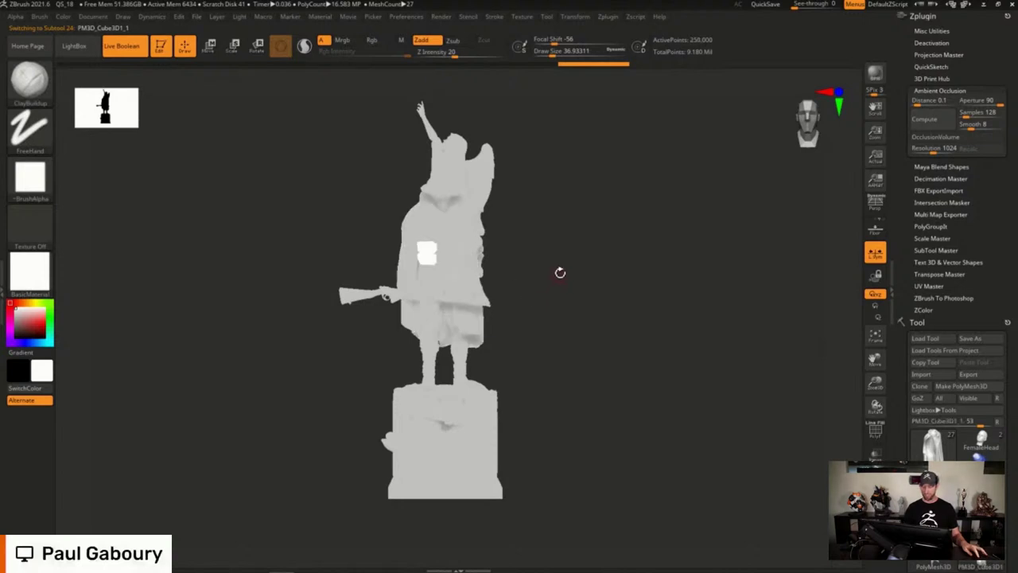
right_click_drag(559, 273, 564, 305, "alt")
left_click(459, 274, "alt")
mouse_move(461, 289)
right_mouse_down("ctrl")
mouse_move(515, 353)
mouse_move(643, 307)
mouse_move(628, 327)
right_mouse_up("ctrl")
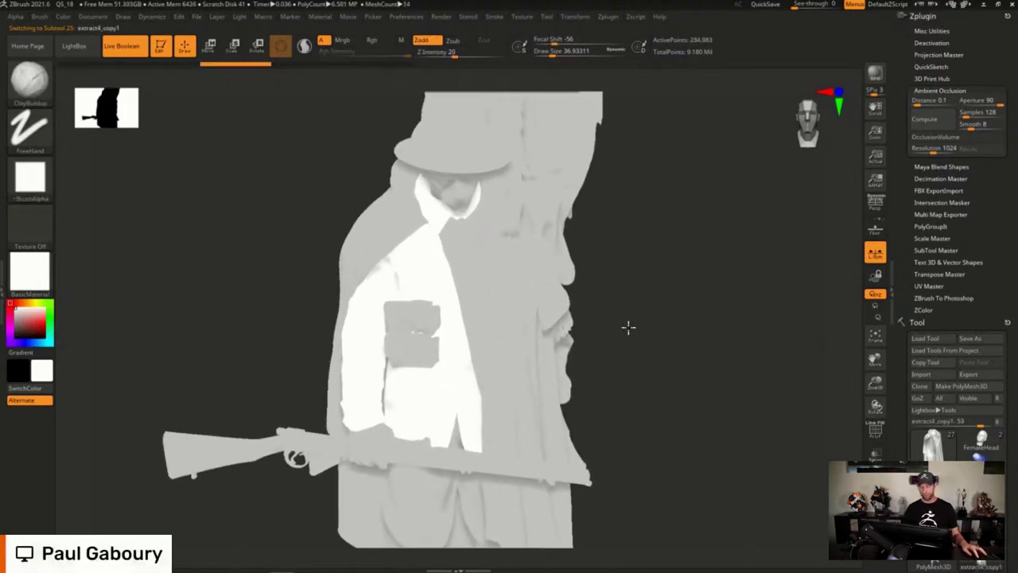
left_click(934, 121)
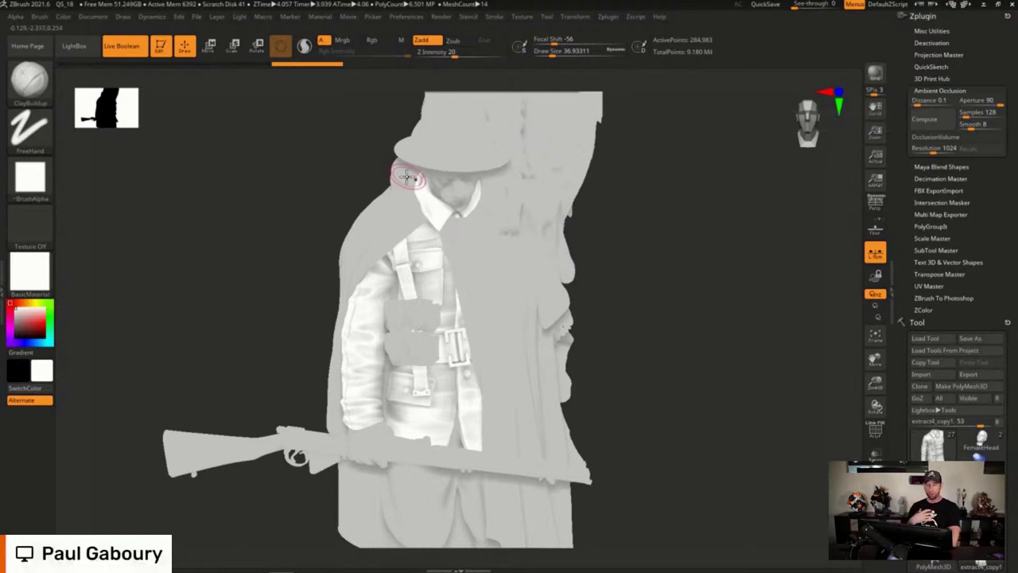
Set Masked Object Dimming to 5 in the Edit preferences
left_click(405, 17)
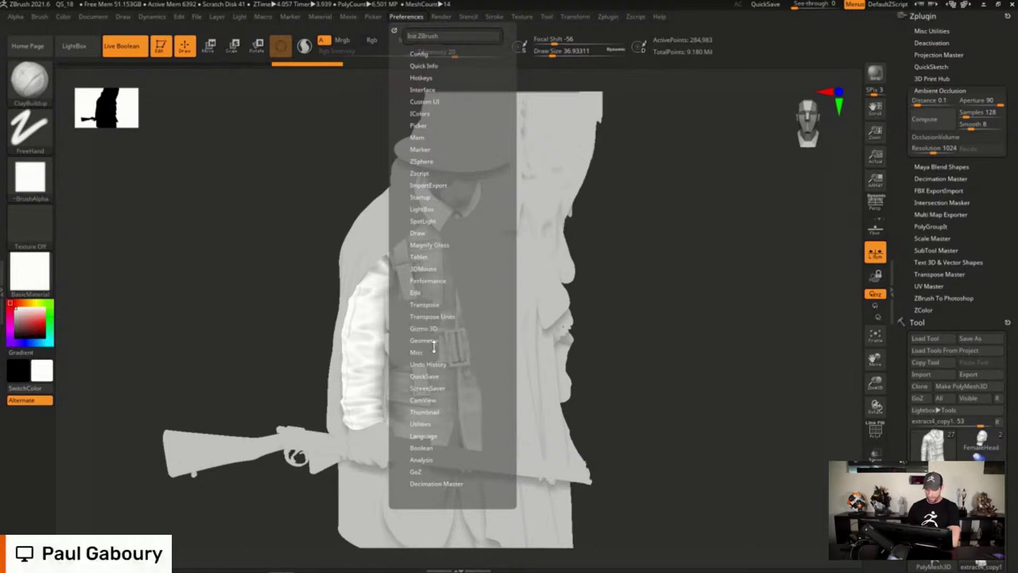
left_click(416, 291)
scroll(488, 229, "down", 2)
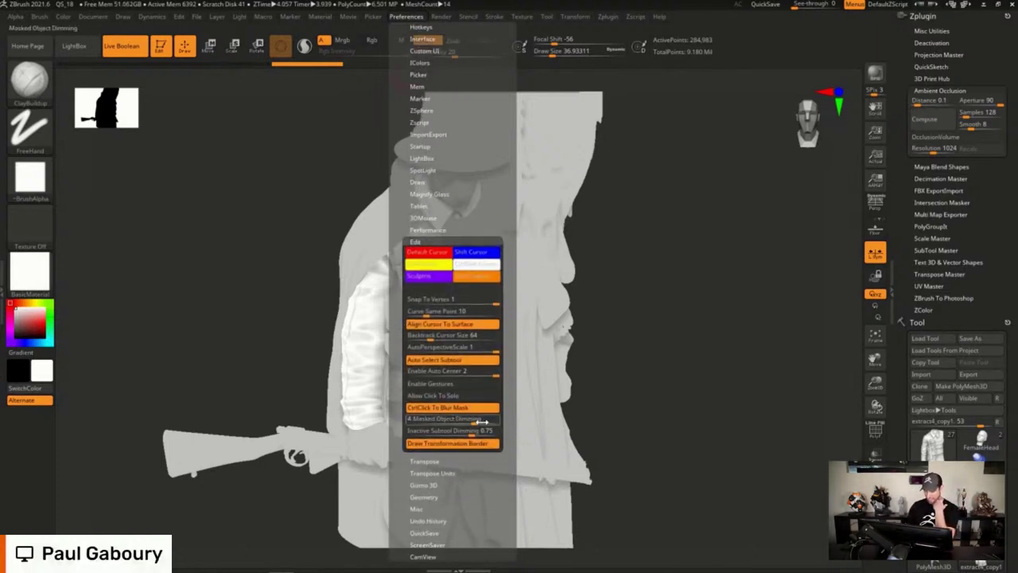
left_click_drag(489, 420, 494, 421)
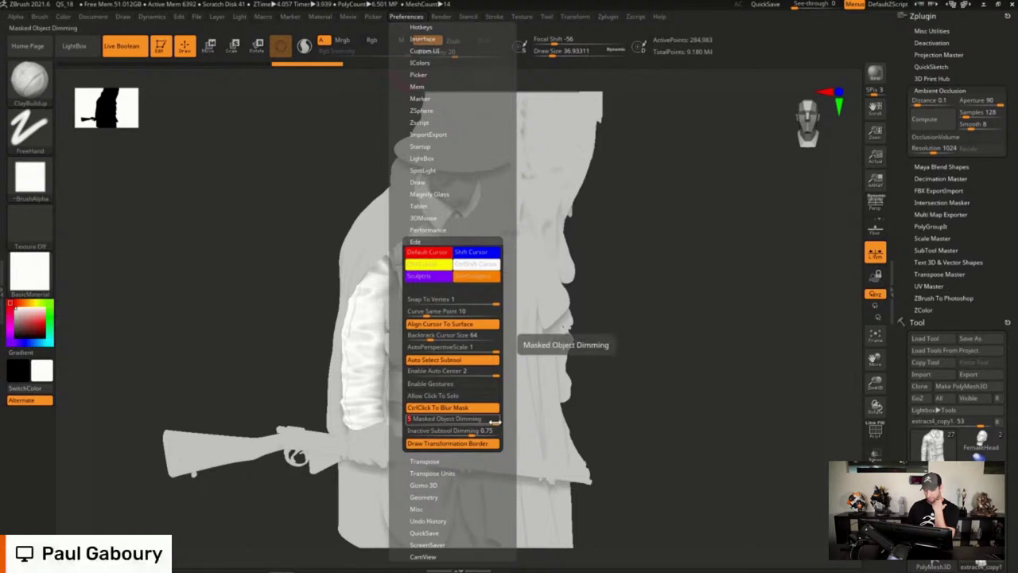
left_click_drag(649, 346, 653, 331)
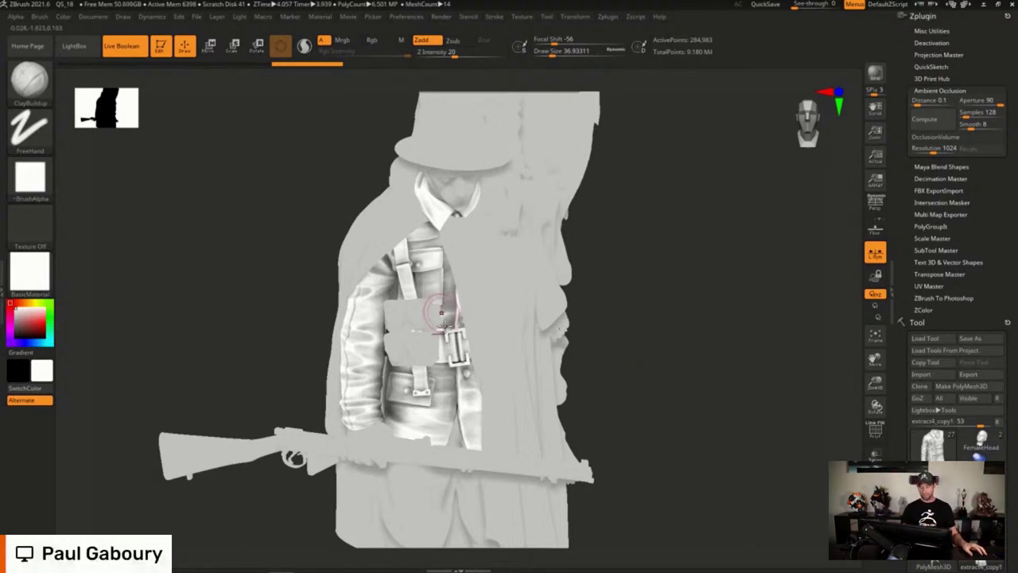
Activate the base, wing, cape and angel subtools in turn to examine their ambient occlusion masks
mouse_move(599, 334)
right_mouse_down("ctrl")
mouse_move(582, 358)
mouse_move(592, 274)
right_mouse_up("ctrl")
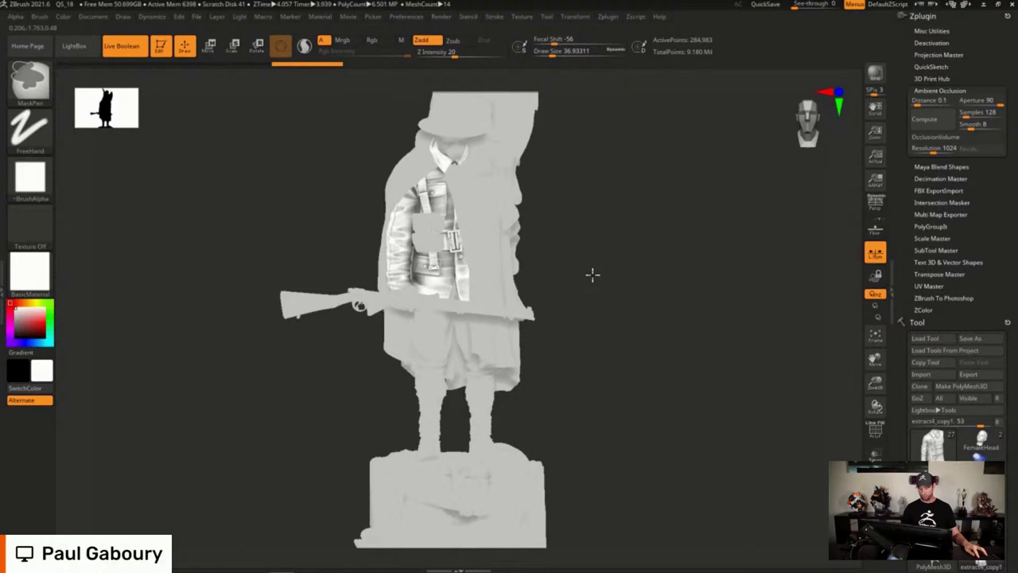
left_click(543, 491, "alt")
right_click_drag(609, 441, 613, 298, "alt")
left_click_drag(613, 298, 503, 226)
left_click(503, 225, "alt")
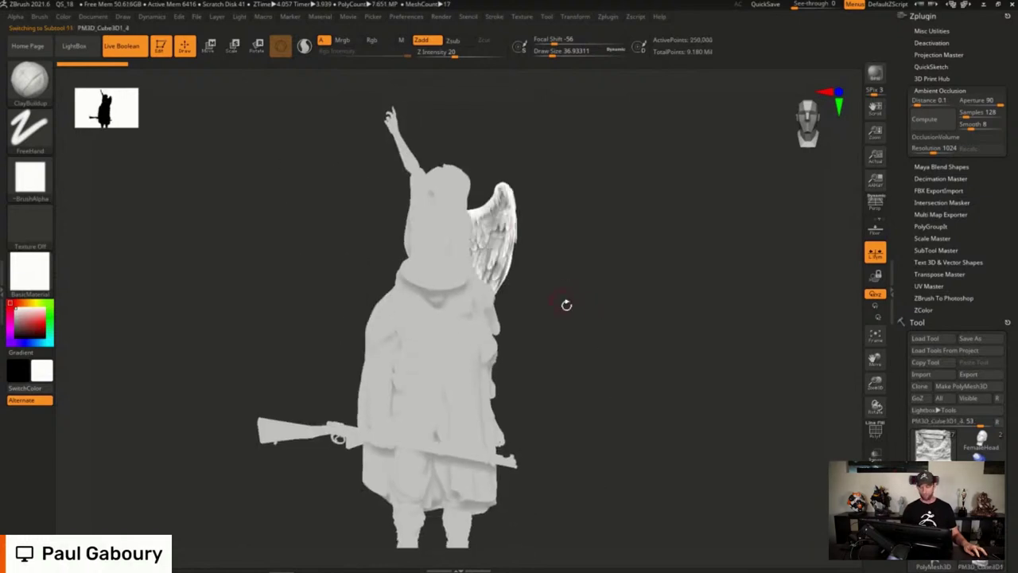
mouse_move(576, 328)
left_mouse_down()
mouse_move(572, 342)
mouse_move(573, 320)
left_mouse_up()
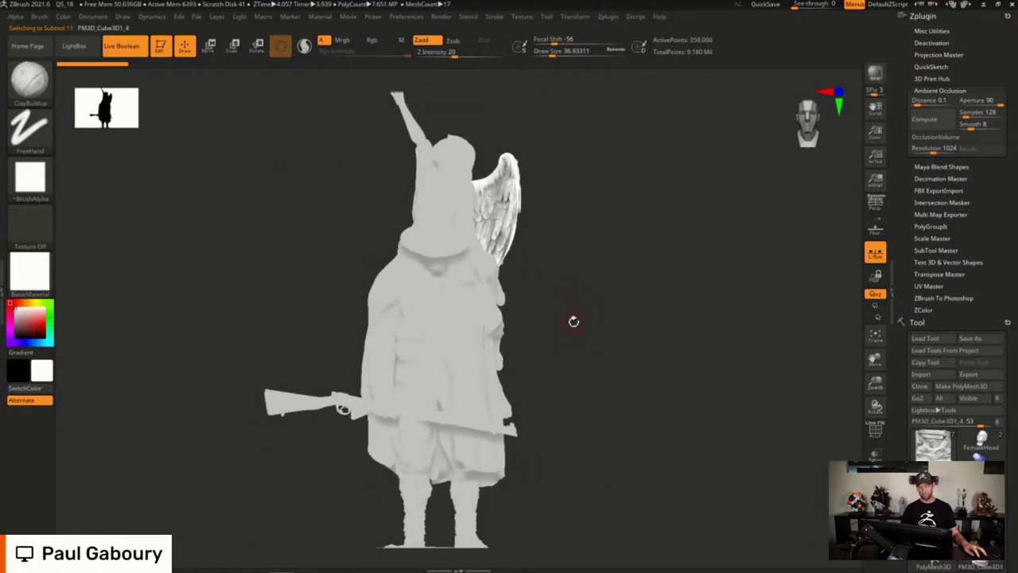
left_click(454, 321, "alt")
left_click(441, 205, "alt")
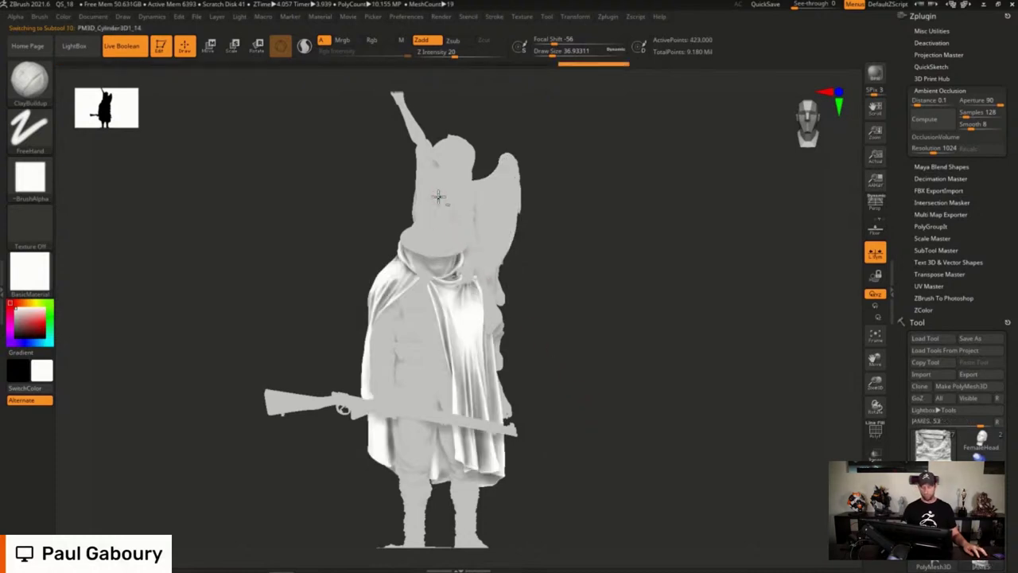
Activate the soldier's jacket subtool and compute its ambient occlusion with distance 0.5 and 250 samples
left_click_drag(600, 329, 602, 375, "alt")
right_click_drag(506, 302, 464, 223, "ctrl")
right_click_drag(623, 402, 574, 408, "ctrl")
left_click_drag(574, 408, 575, 334)
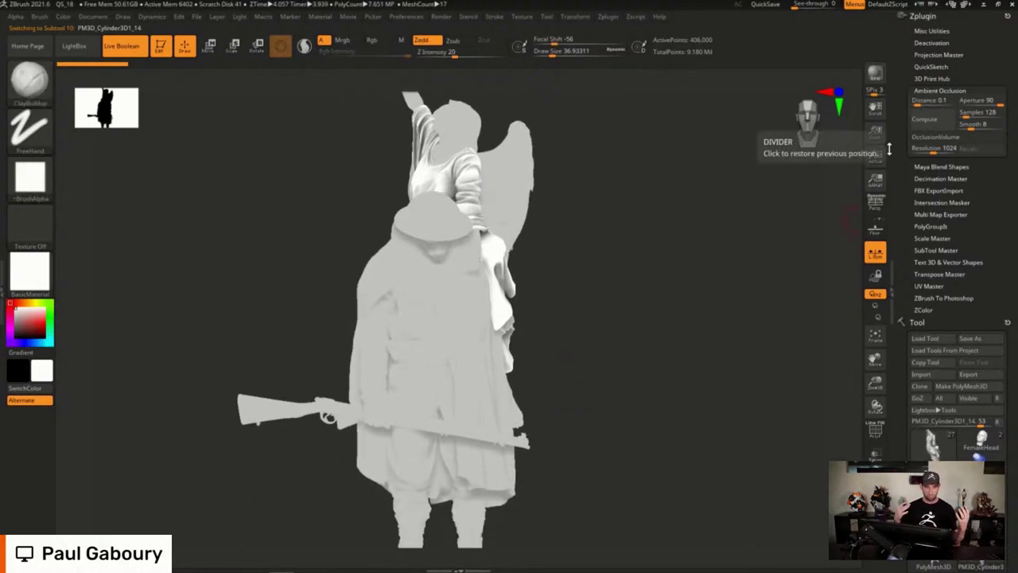
left_click(419, 311, "alt")
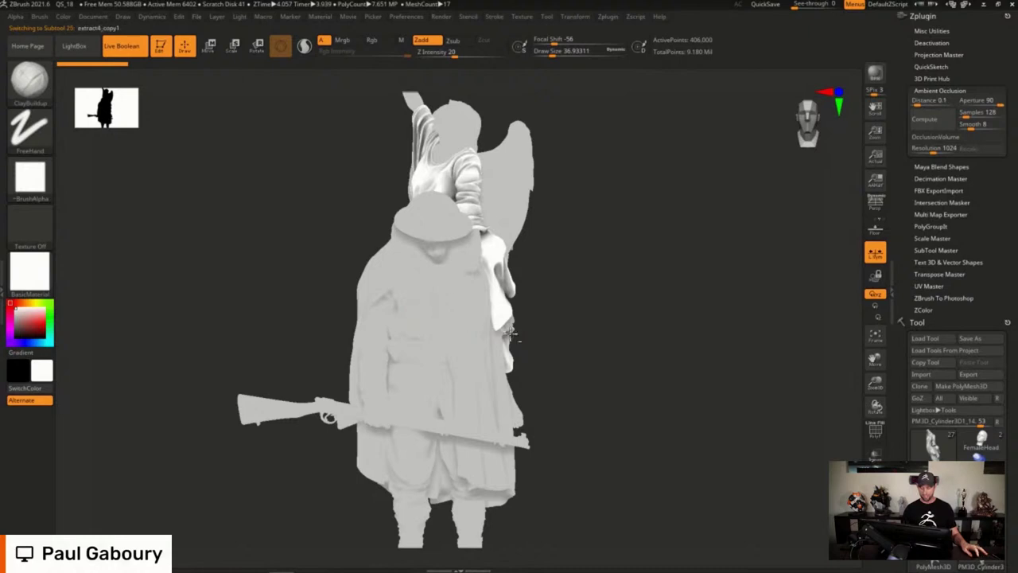
left_click_drag(556, 347, 560, 341, "alt")
mouse_move(560, 340)
right_mouse_down("ctrl")
mouse_move(589, 354)
mouse_move(597, 318)
right_mouse_up("ctrl")
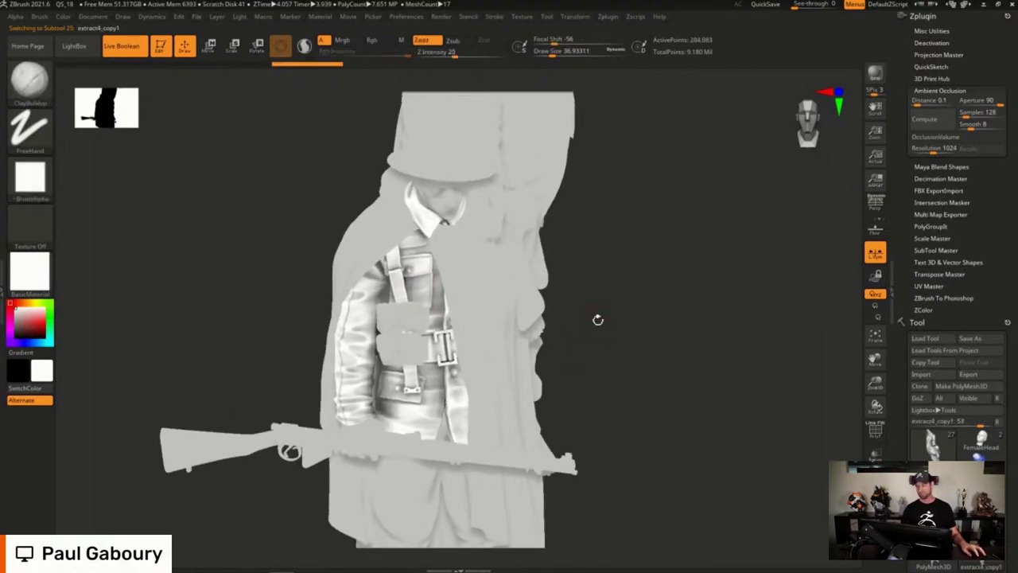
left_click(915, 103)
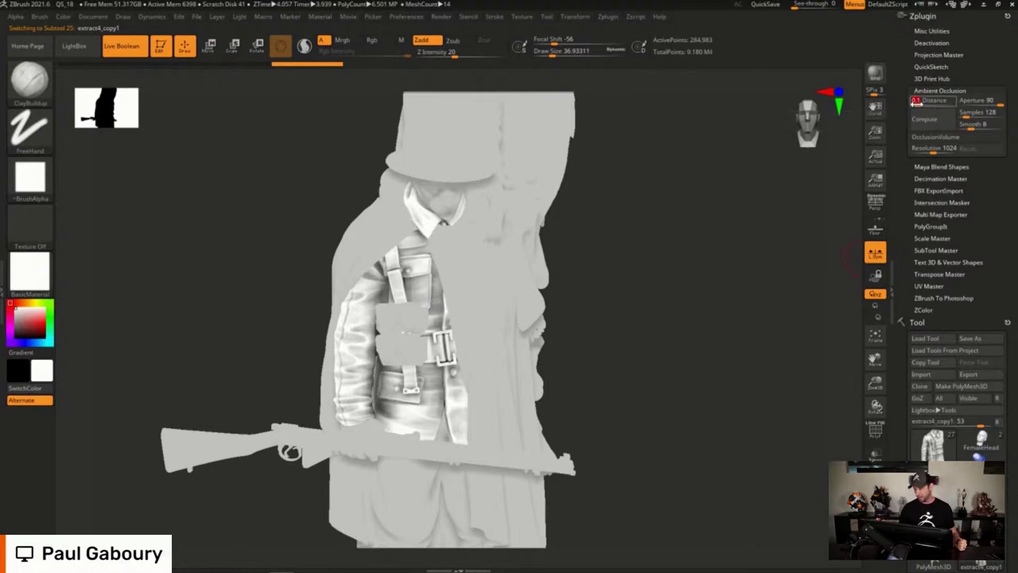
key("BackSpace")
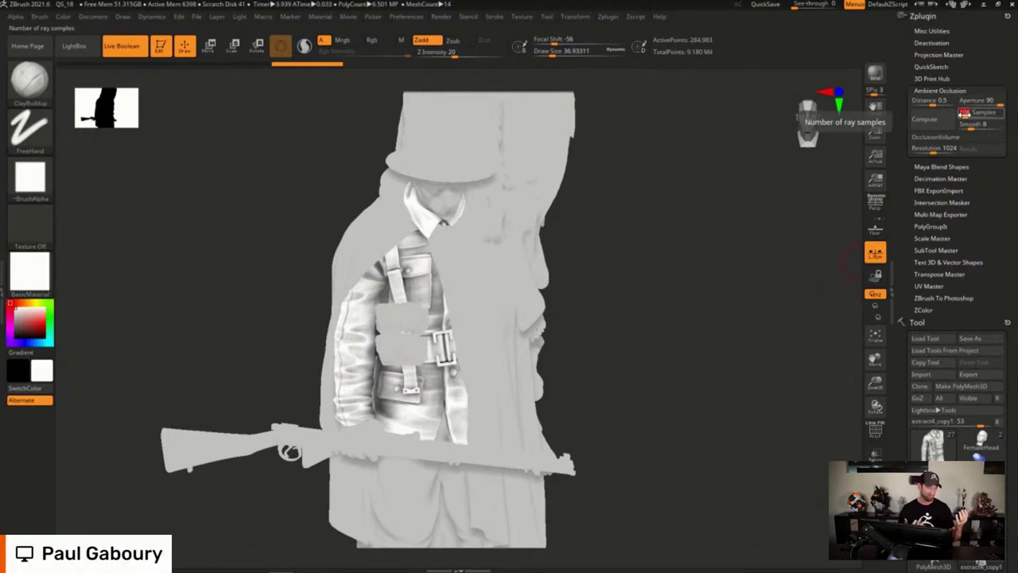
type("250 Samples")
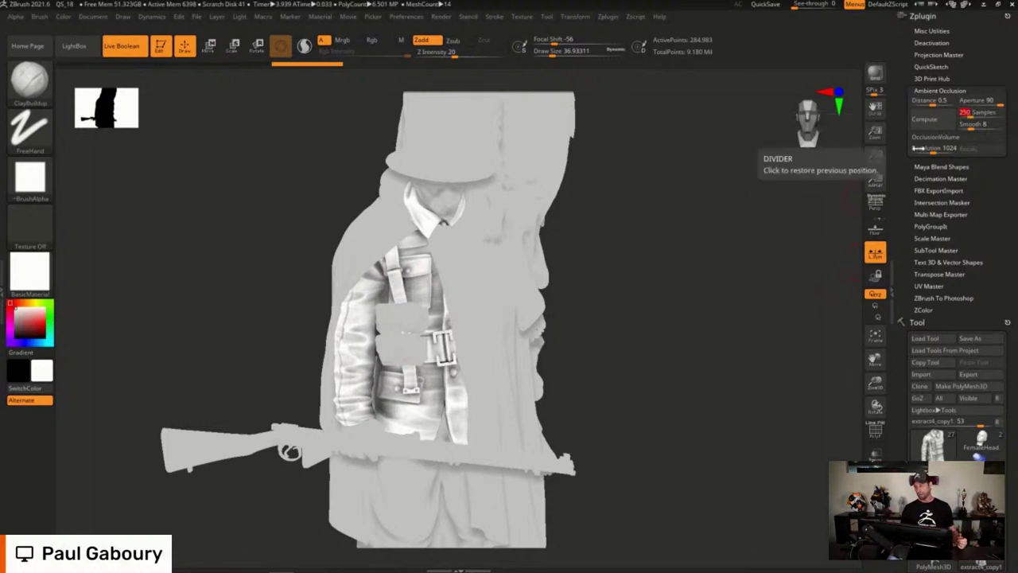
left_click(937, 125)
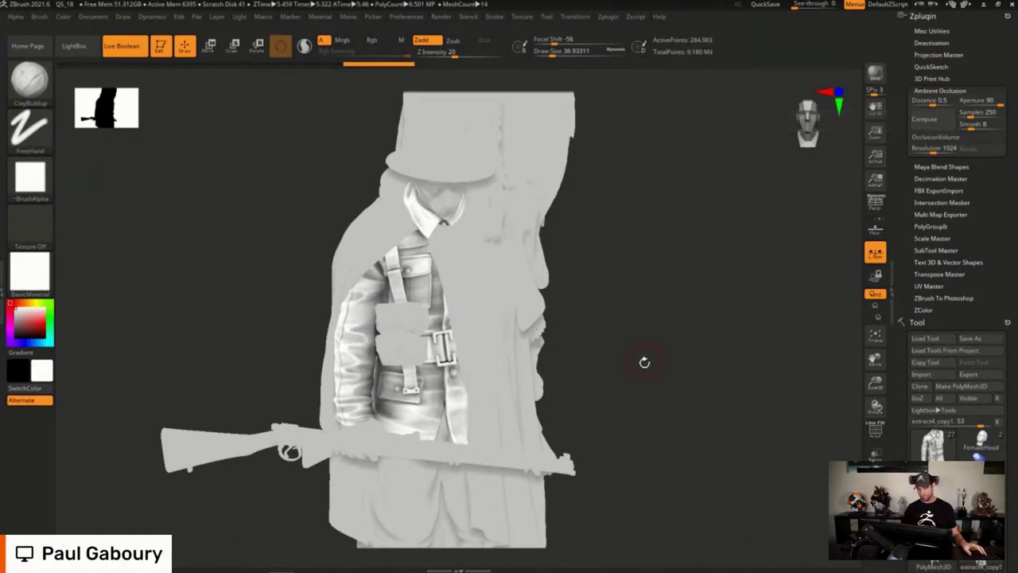
Isolate the jacket subtool to examine its ambient occlusion mask alone, and bring the other subtools back into view
left_click_drag(647, 358, 589, 295)
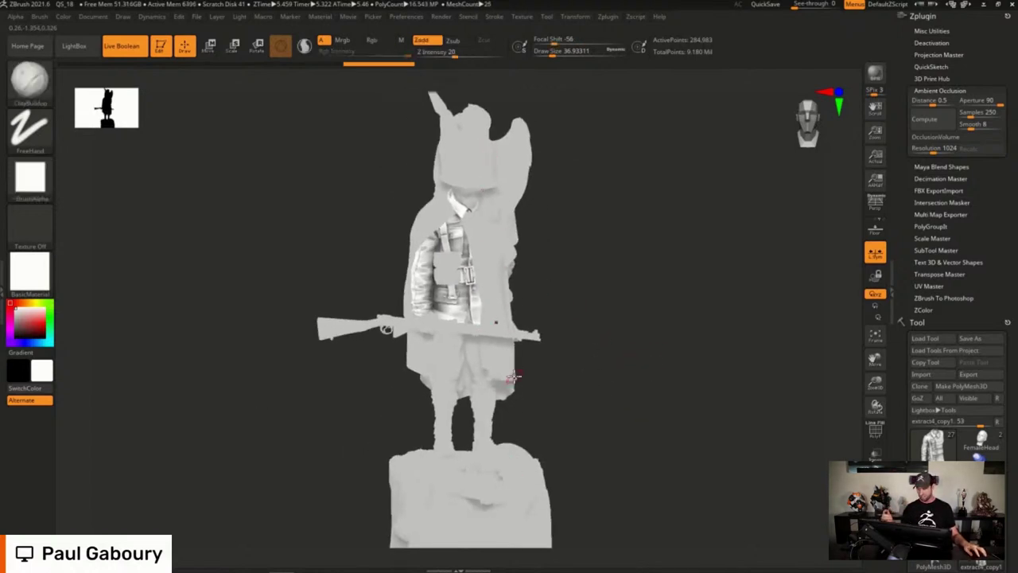
left_click_drag(1004, 374, 1011, 258)
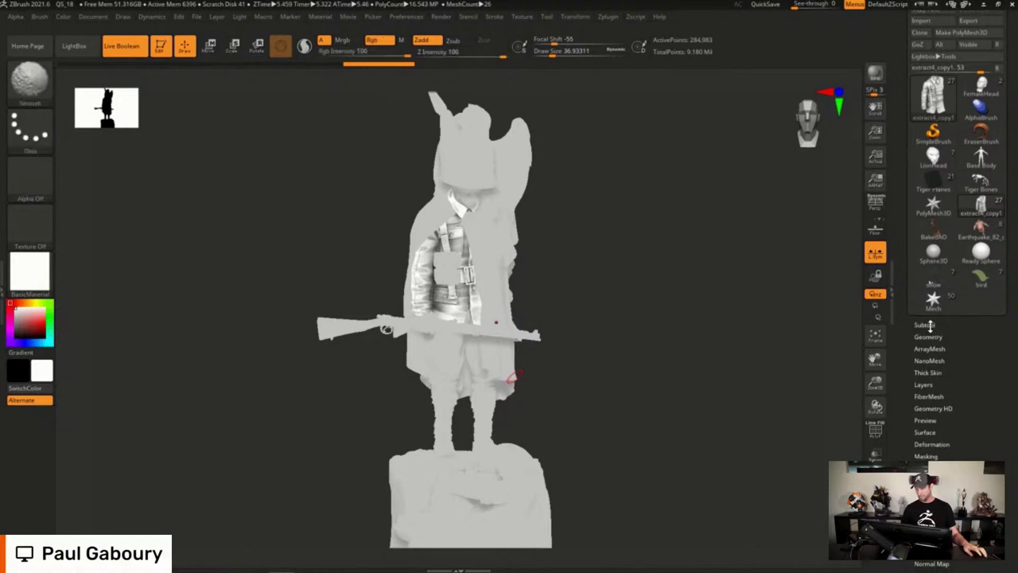
left_click(924, 325)
key("b")
key("c")
key("b")
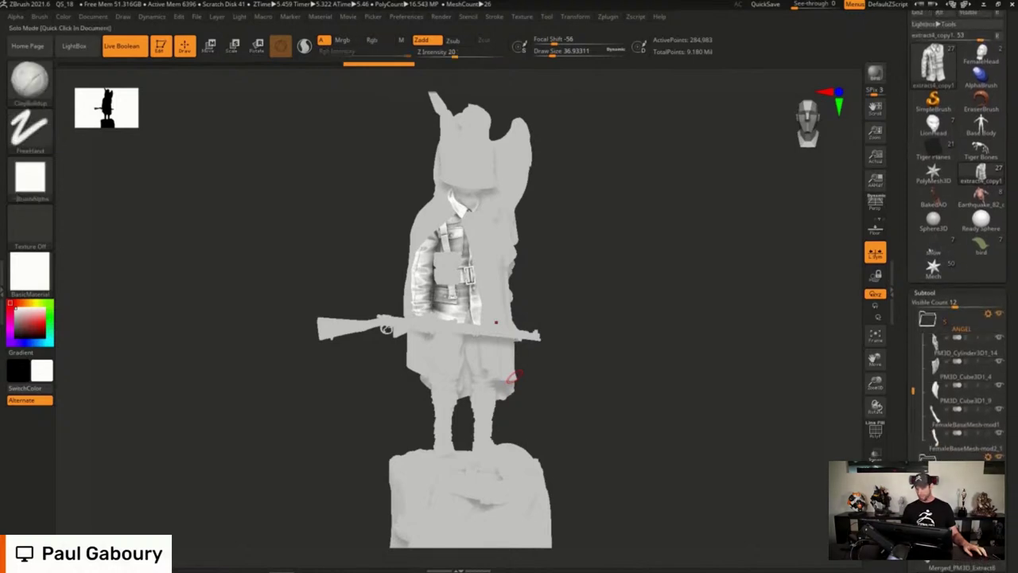
left_click(748, 456)
left_click_drag(619, 382, 649, 372)
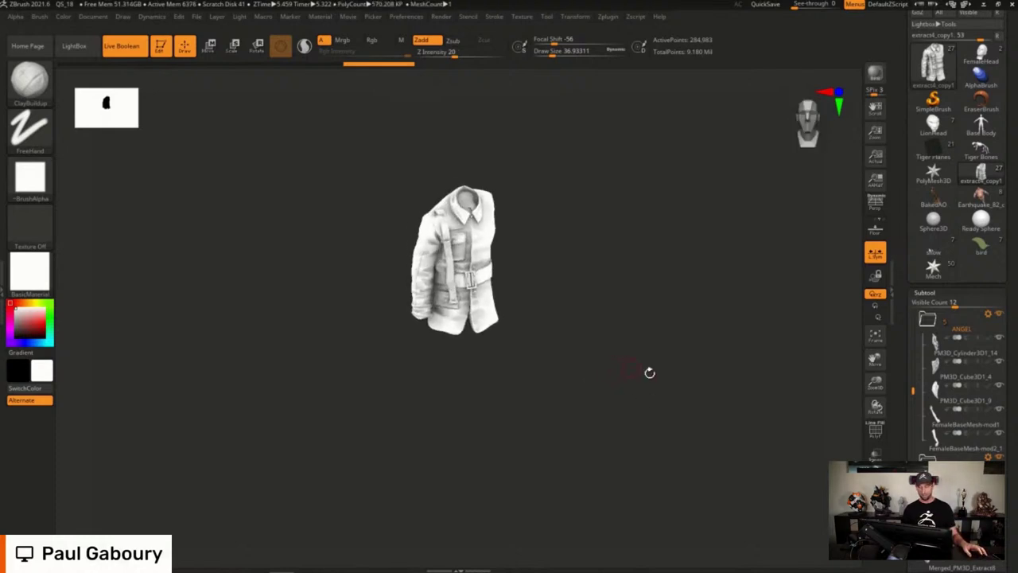
left_click(875, 494)
Turn on OcclusionVolume at resolution 1024 and compute the jacket's ambient occlusion based on the other subtools
left_click_drag(902, 273, 908, 351)
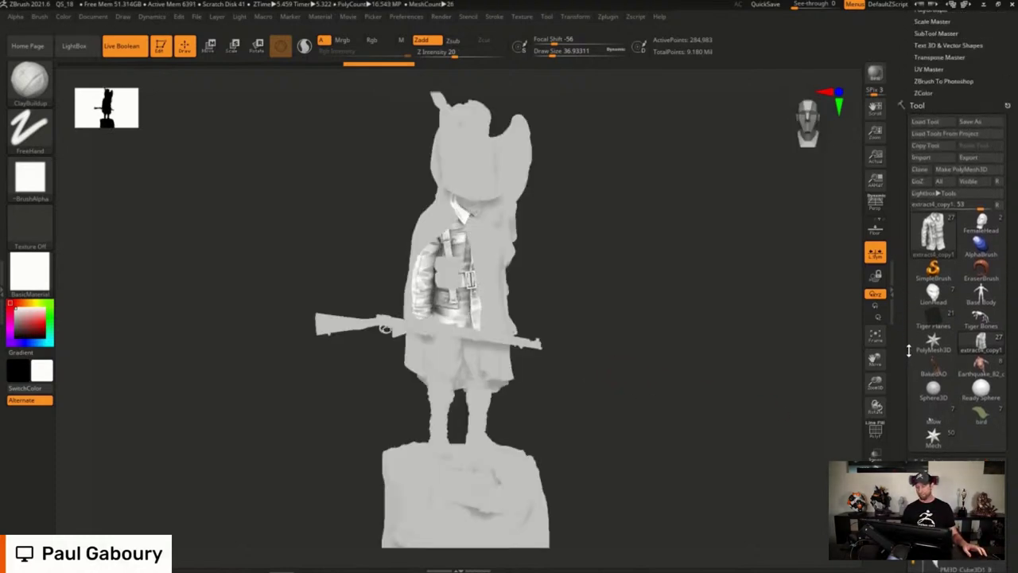
scroll(908, 350, "up", 5)
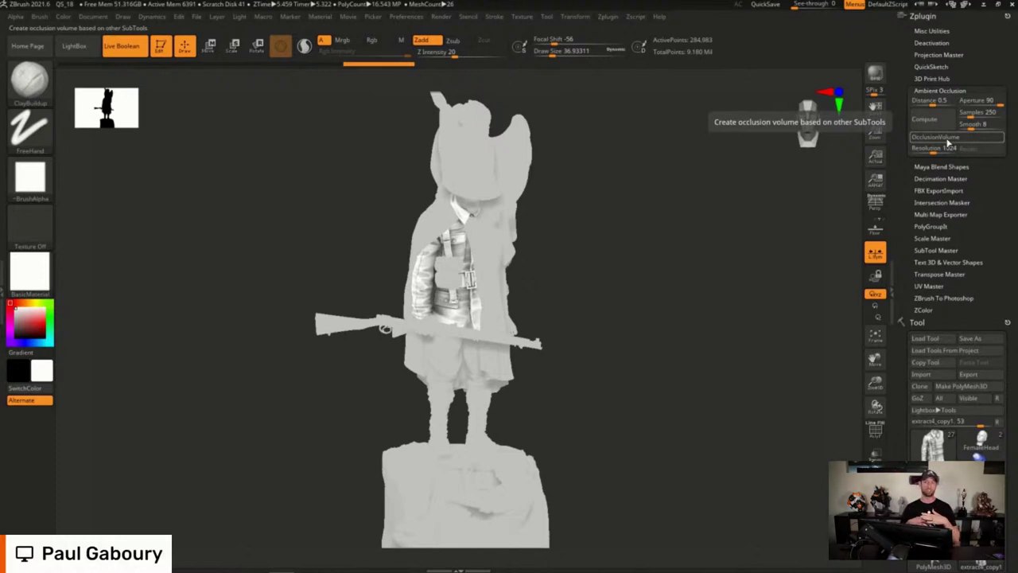
left_click(948, 138)
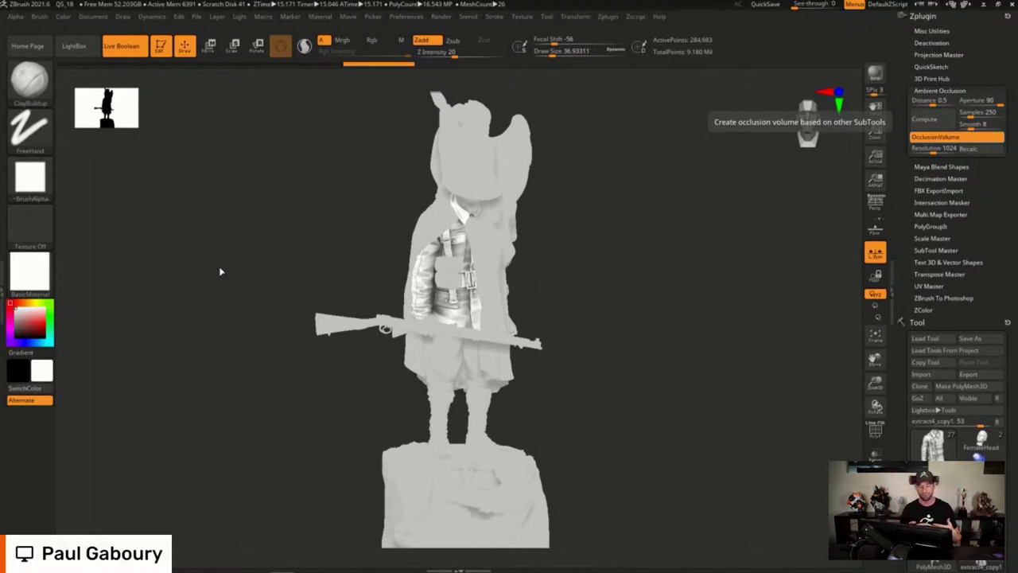
left_click(932, 120)
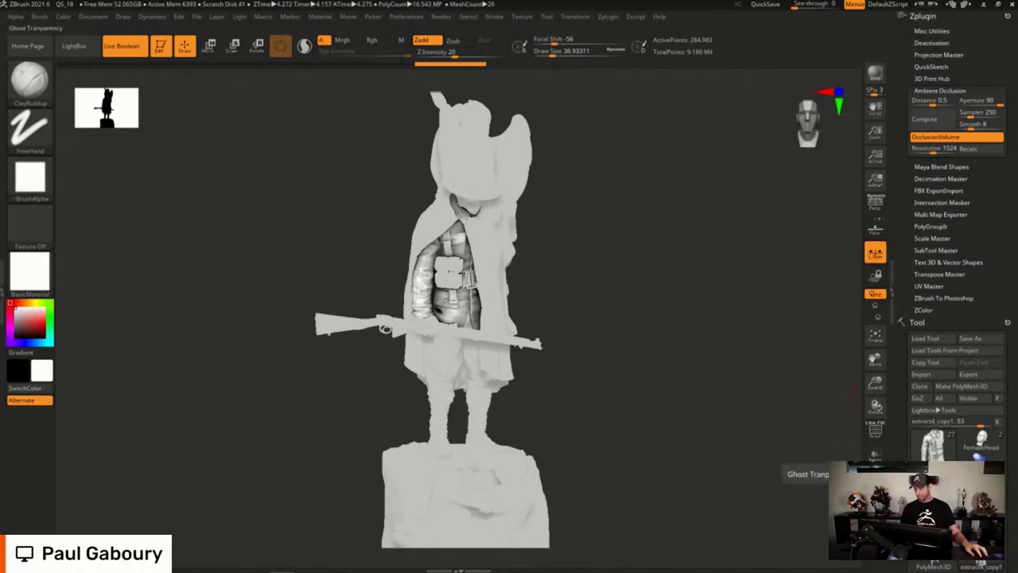
Examine the jacket's occlusion mask where the cape, pouches and rifle cover it, both isolated and within the statue
left_click(875, 457)
left_click_drag(620, 377, 601, 367)
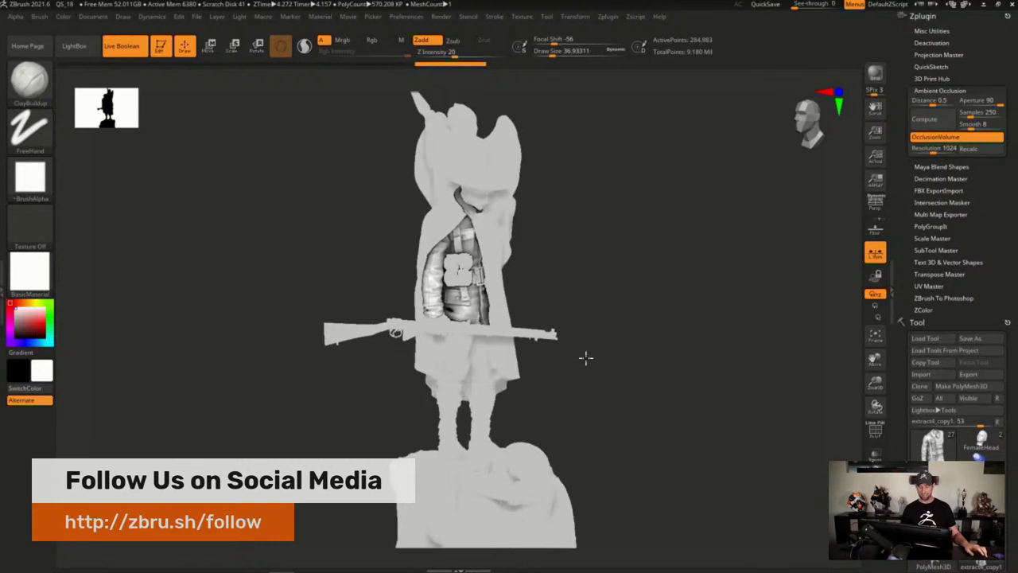
mouse_move(585, 358)
left_mouse_down()
mouse_move(604, 359)
mouse_move(589, 353)
left_mouse_up()
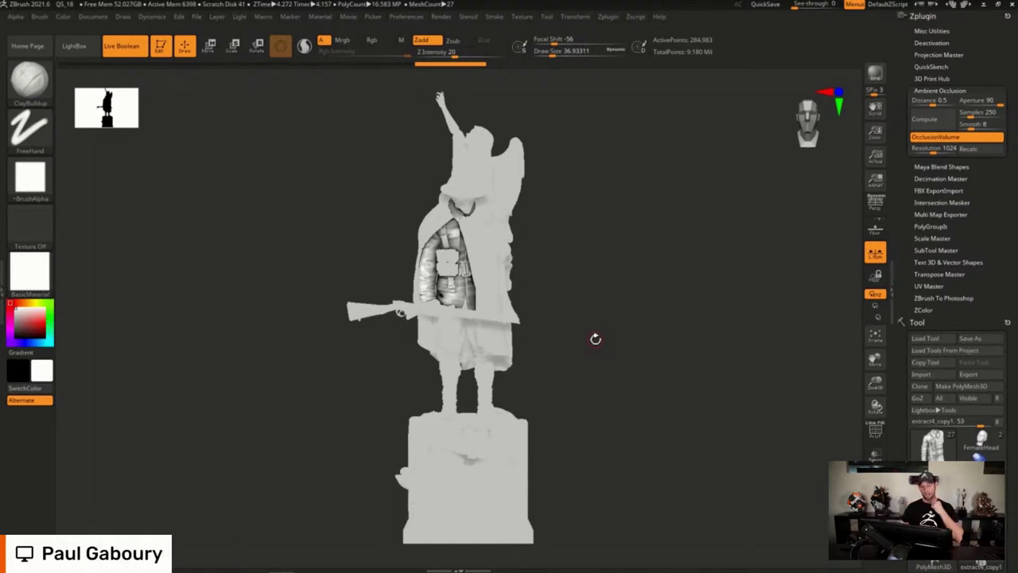
left_click(415, 19)
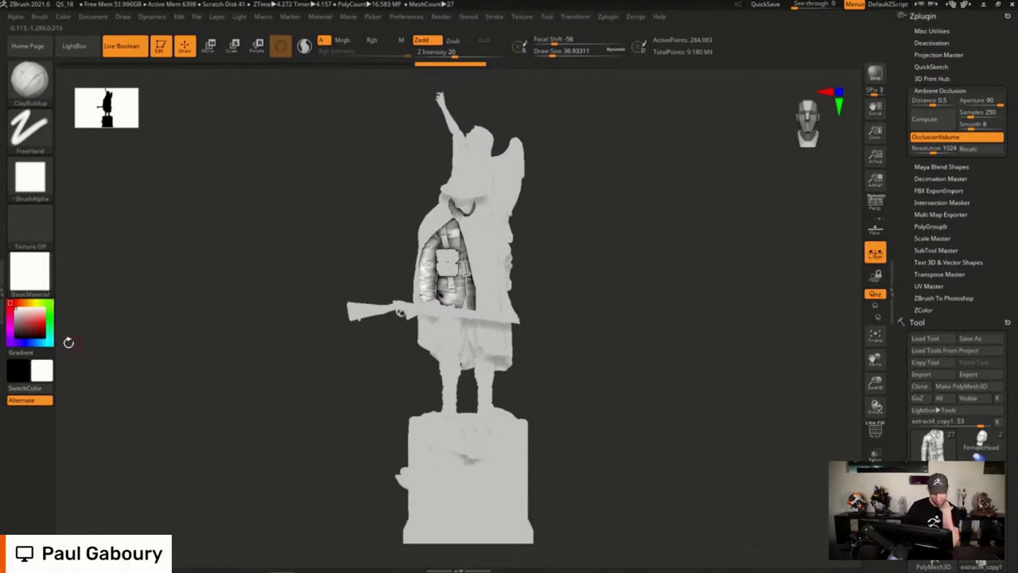
Choose bright green, enable Rgb at intensity 100 and fill the masked jacket with the color
left_click(52, 319)
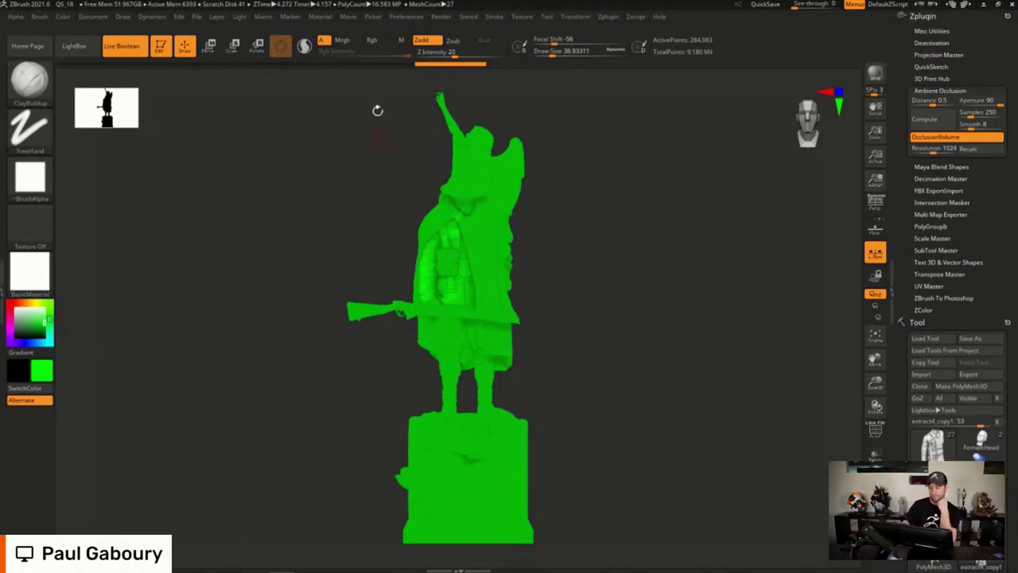
left_click(372, 40)
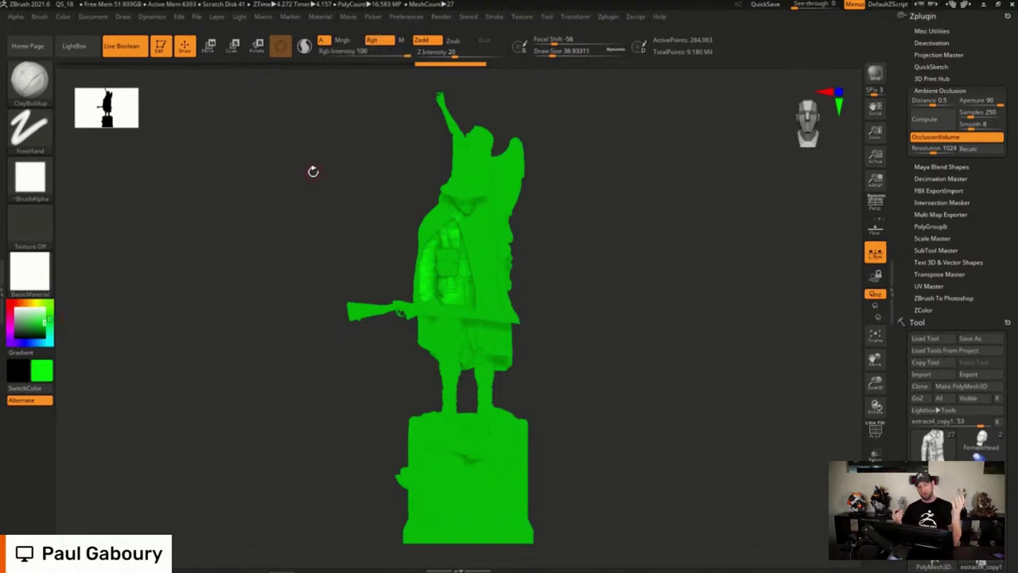
left_click(64, 19)
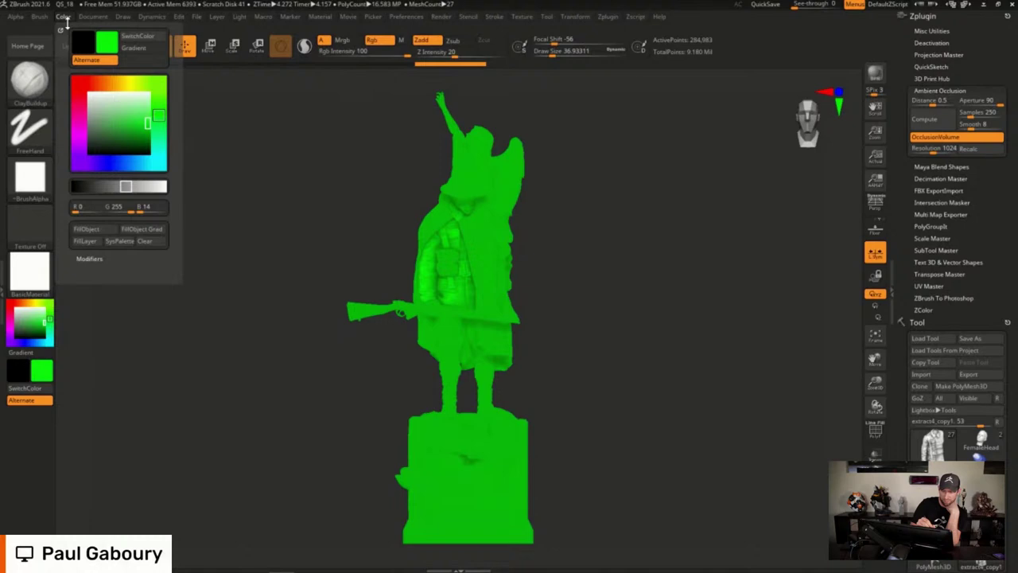
left_click(86, 229)
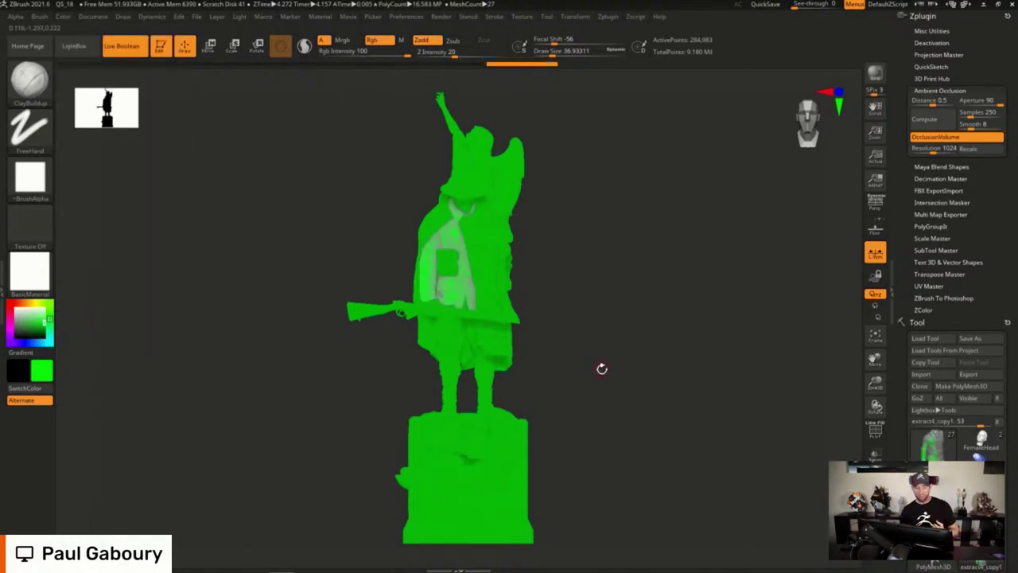
Choose magenta as the color, invert the jacket's occlusion mask and fill the jacket's unmasked areas
left_click(35, 342)
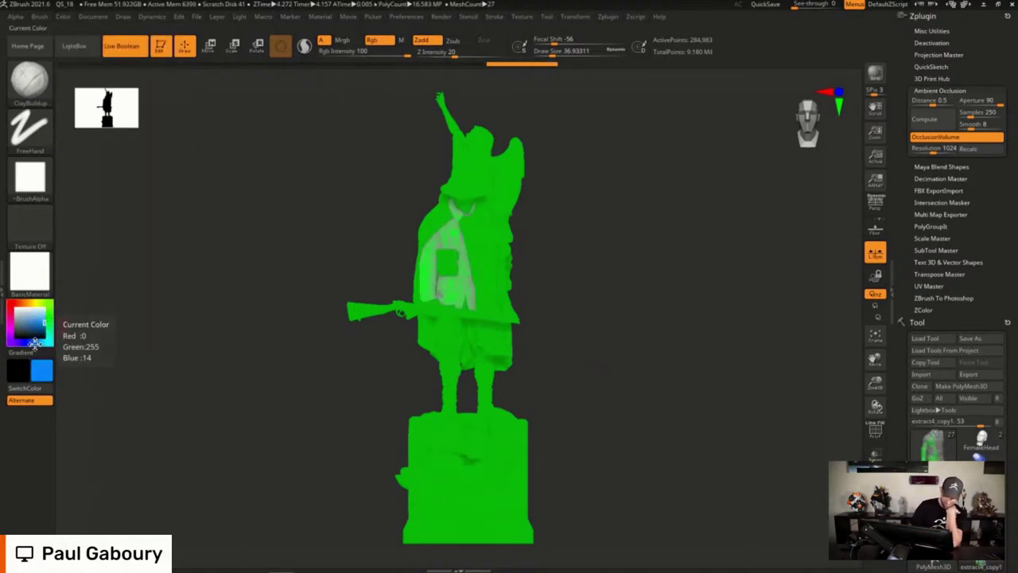
left_click_drag(35, 344, 10, 325)
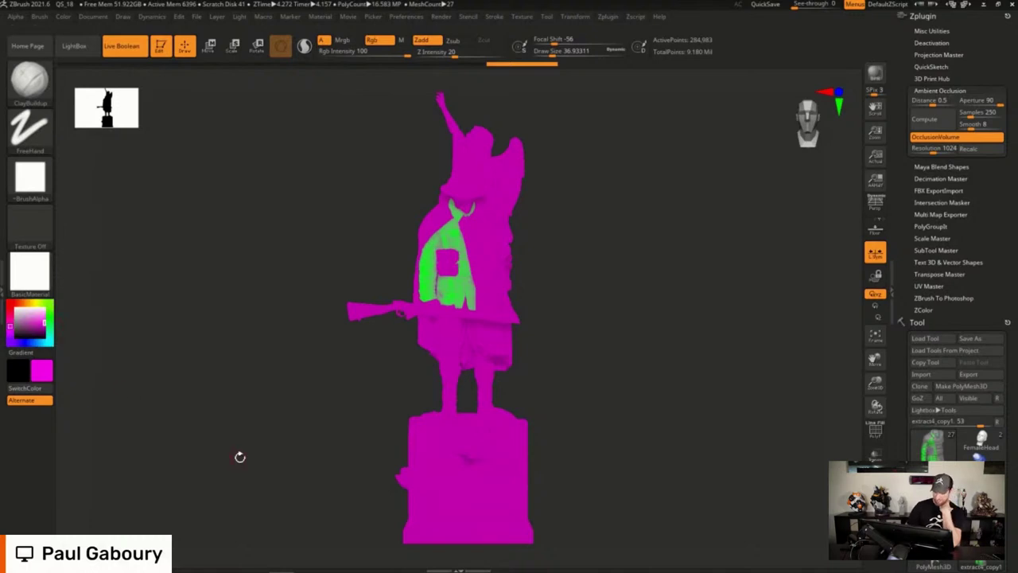
key("ctrl")
left_click(632, 370, "ctrl")
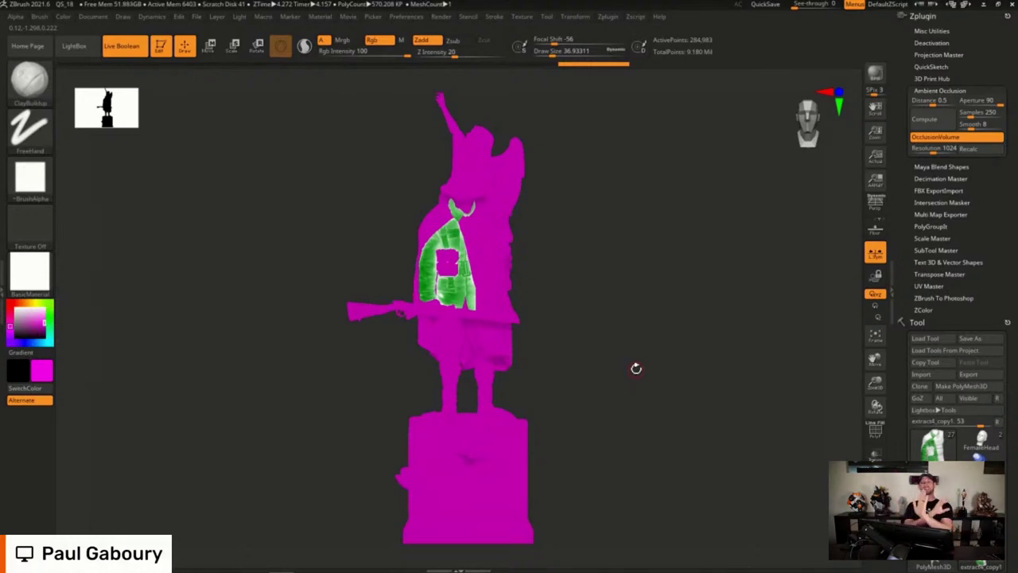
left_click(63, 16)
left_click(86, 229)
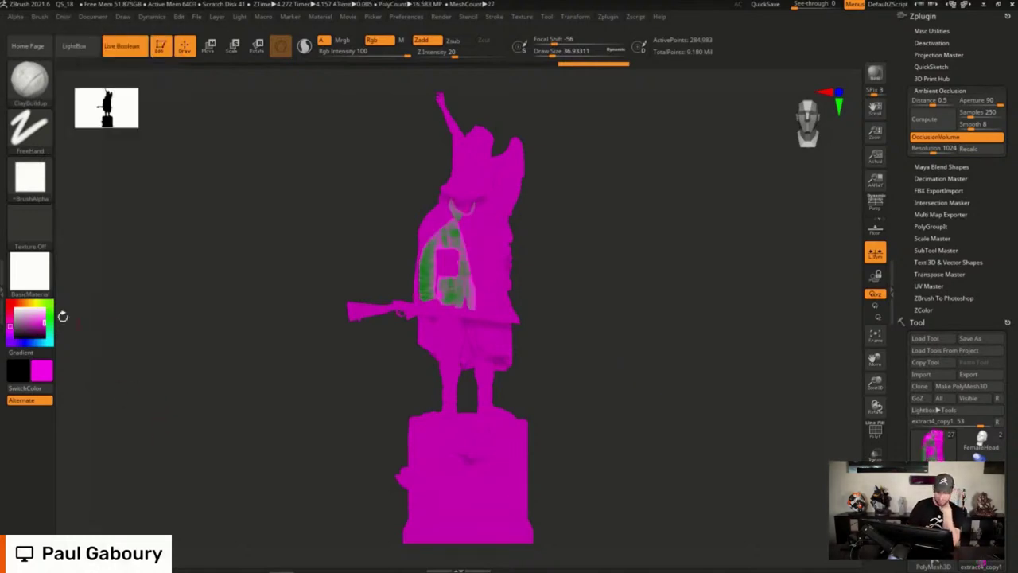
Set the main color back to white and clear the jacket's mask
left_click_drag(48, 318, 11, 303)
key("ctrl+f")
mouse_move(606, 340)
left_mouse_down()
mouse_move(625, 343)
mouse_move(613, 350)
mouse_move(608, 331)
left_mouse_up()
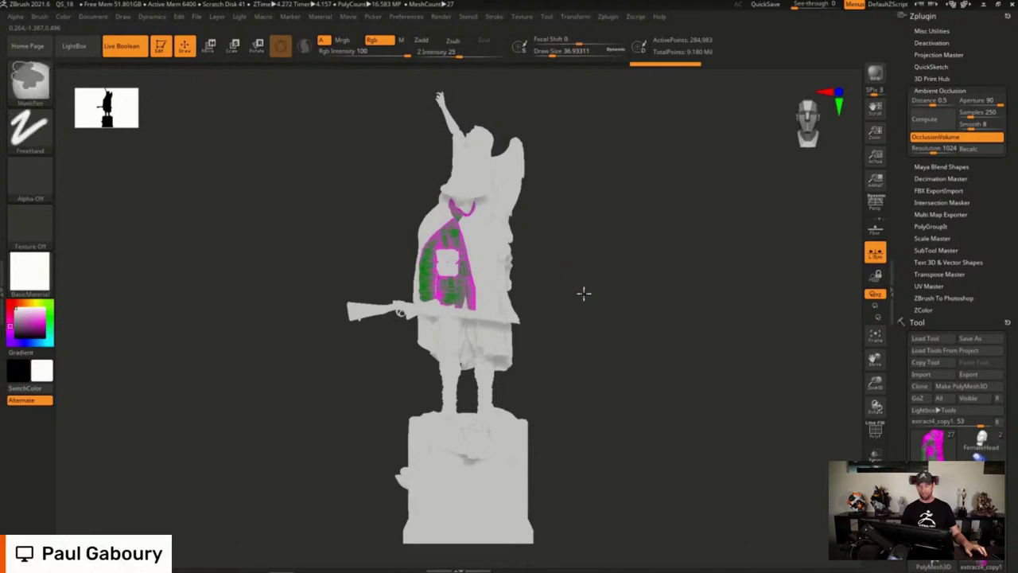
Examine the jacket's green and magenta fill up close, isolated from and together with the other subtools
left_click_drag(584, 293, 609, 329, "alt")
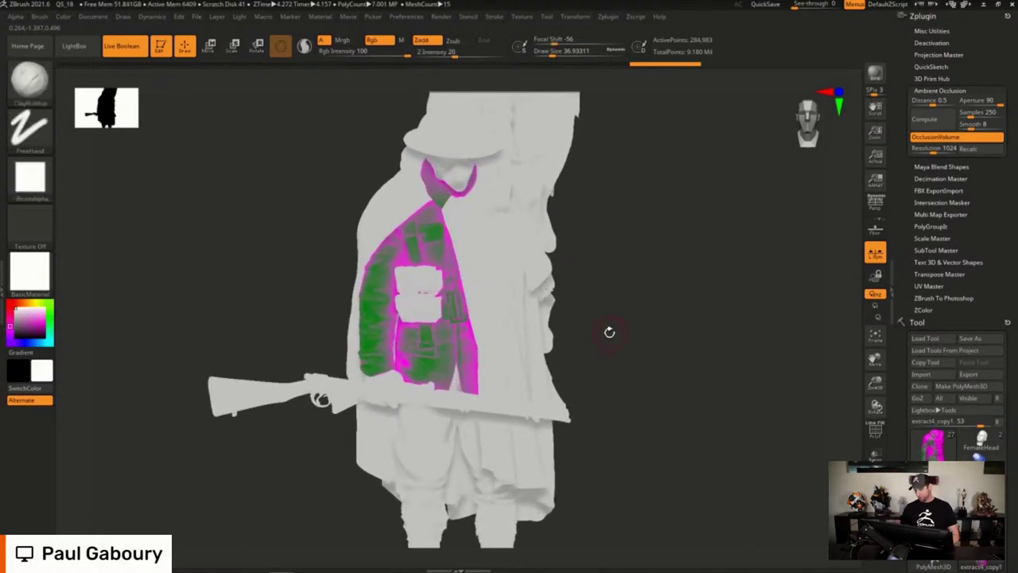
left_click(875, 481)
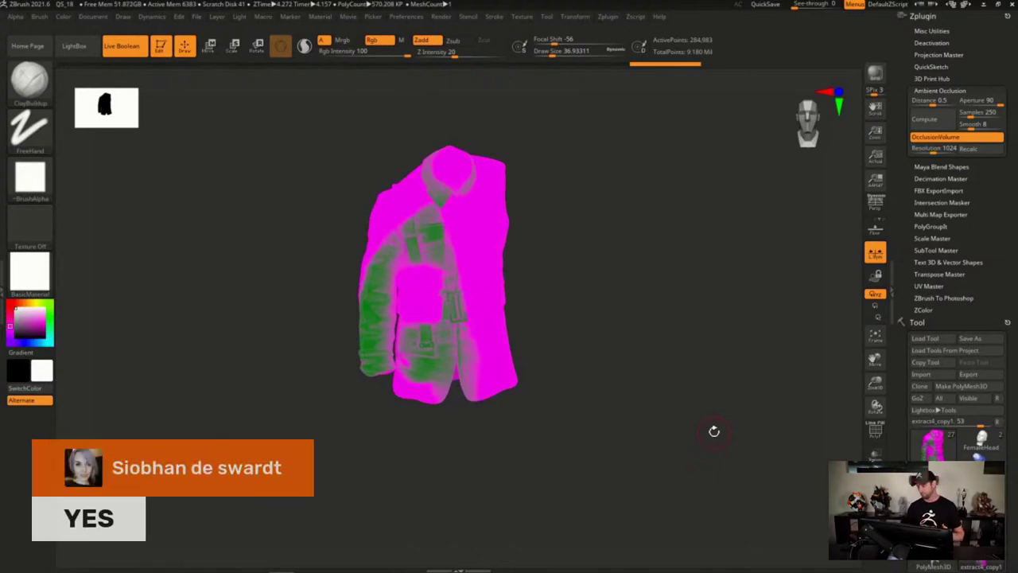
left_click(875, 501)
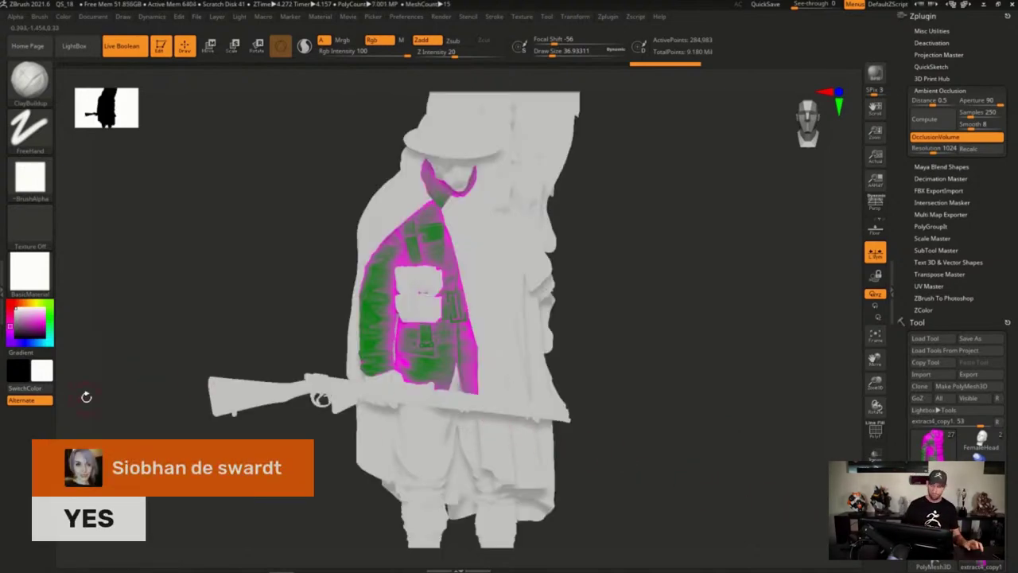
Switch the statue's display material to BasicMaterial2
right_click_drag(668, 432, 616, 374, "ctrl")
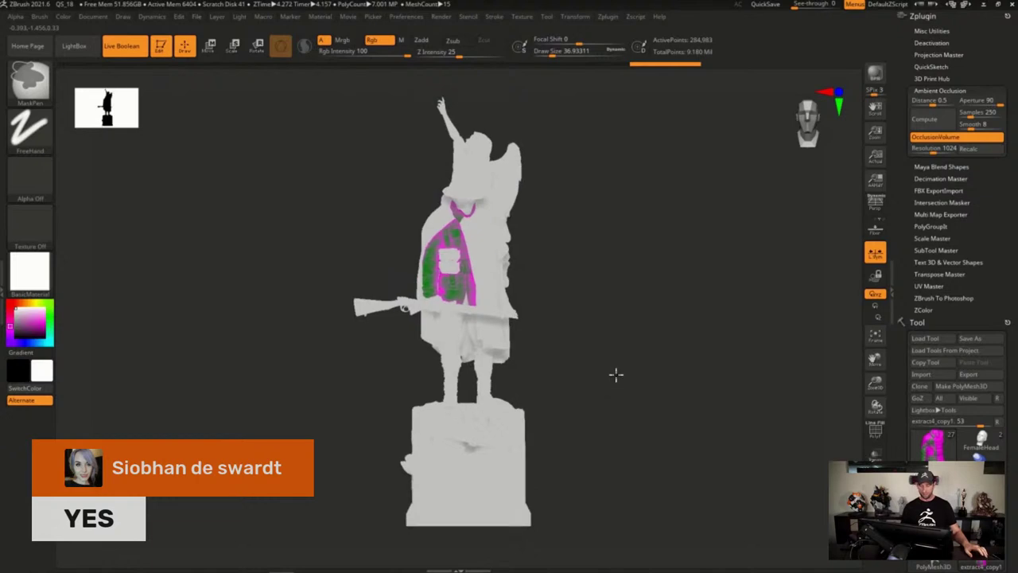
left_click(32, 271)
left_click(316, 490)
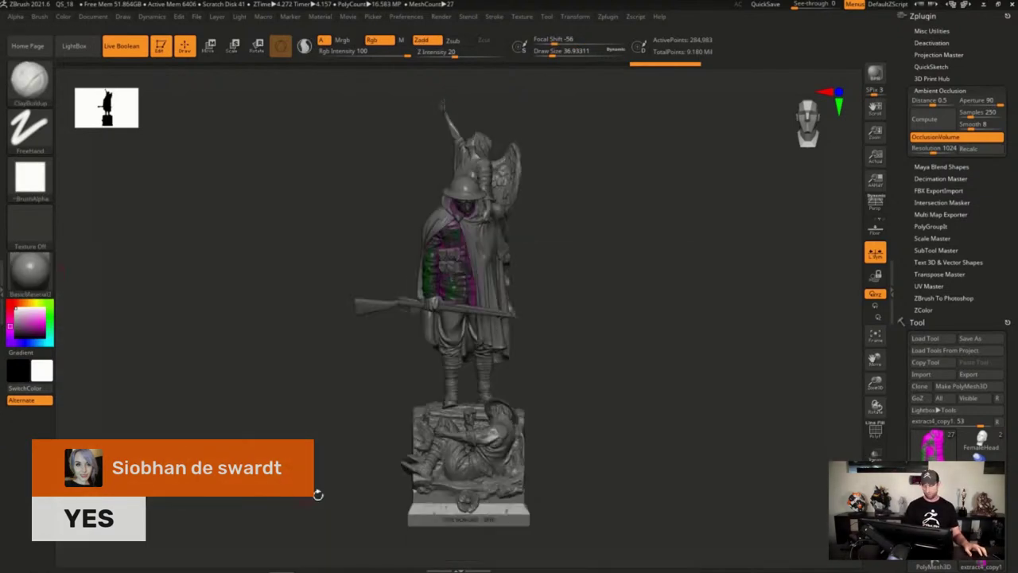
Switch to the FemaleHead tool and frame the head in the viewport
left_click_drag(1005, 495, 1005, 252)
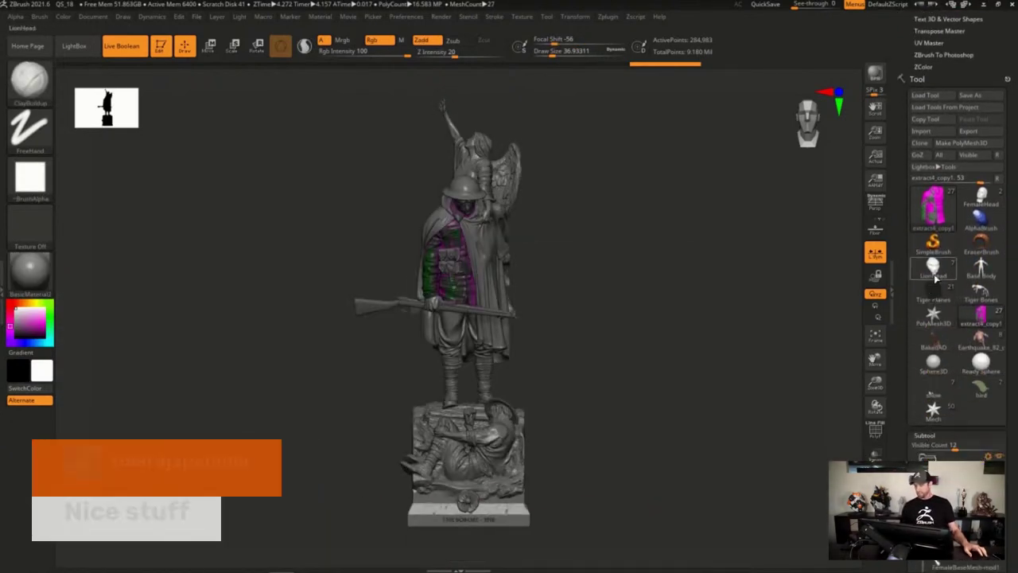
mouse_move(936, 280)
mouse_move(948, 394)
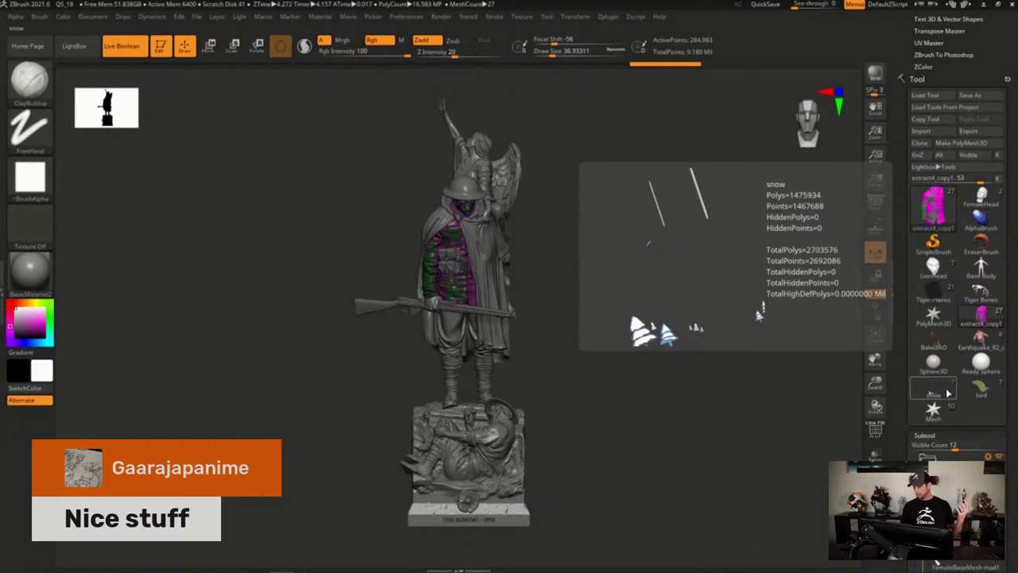
left_click(980, 198)
left_click_drag(592, 435, 582, 322, "alt")
key("f")
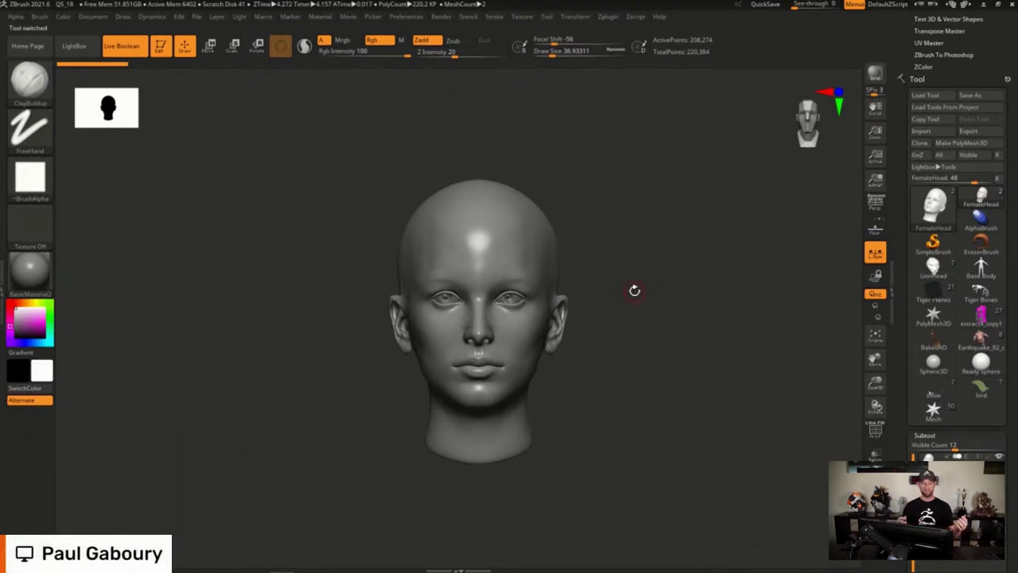
Turn off Live Boolean and select the CurveTube brush with a draw size of 49 for the head
left_click(123, 46)
mouse_move(628, 344)
left_mouse_down()
mouse_move(602, 356)
mouse_move(626, 350)
mouse_move(623, 325)
left_mouse_up()
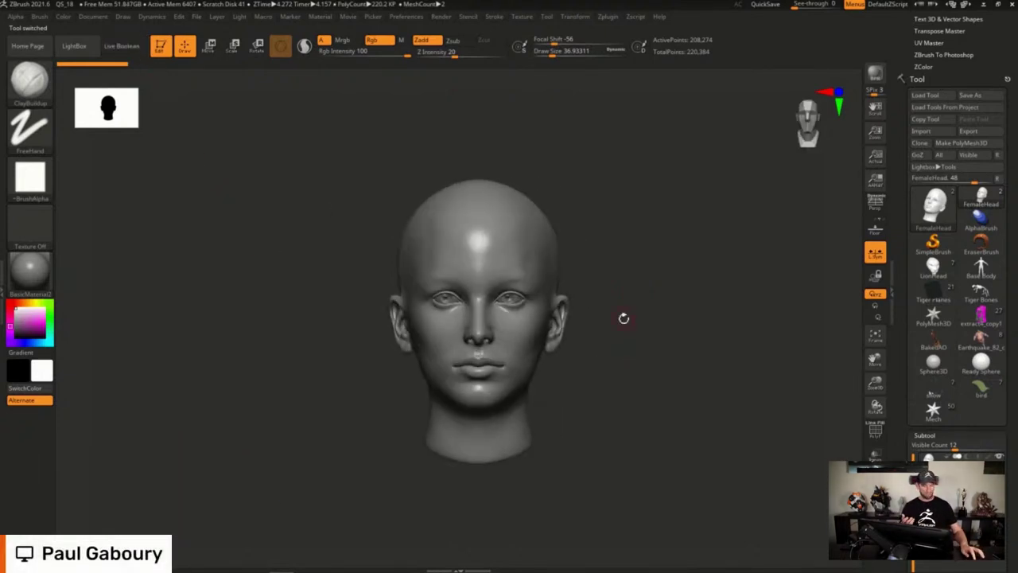
key("b")
key("c")
key("t")
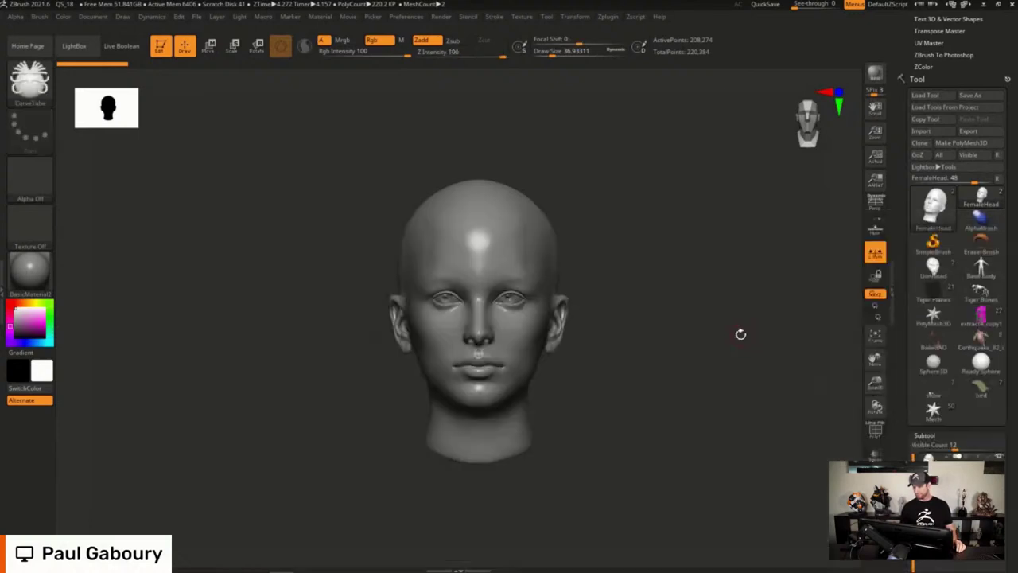
left_click_drag(627, 331, 576, 313, "alt")
key("s")
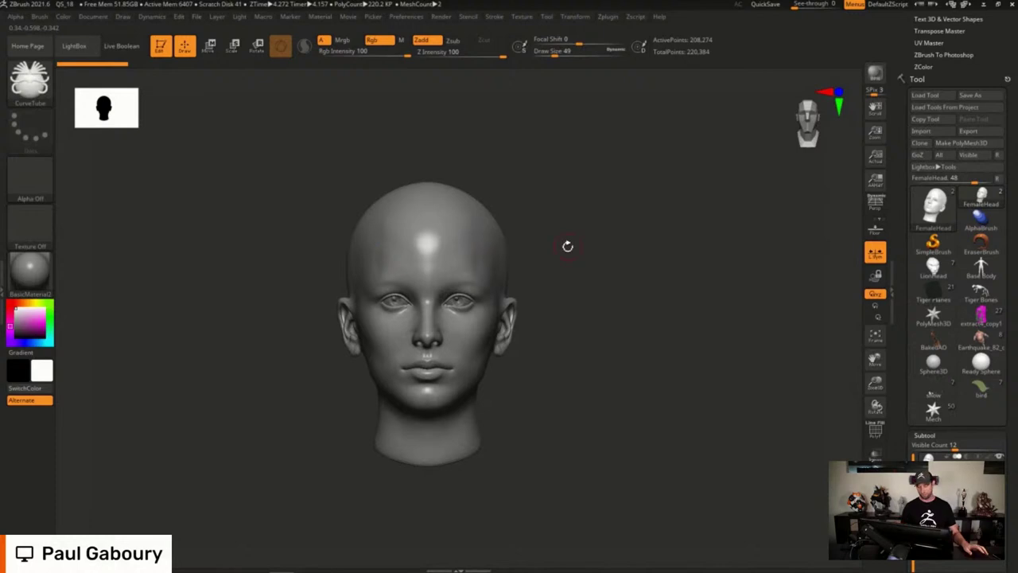
Try a uniform tube curve from the upper side of the head down past the neck, and undo it
mouse_move(565, 243)
left_mouse_down()
mouse_move(459, 231)
mouse_move(549, 463)
left_mouse_up()
mouse_move(618, 402)
left_mouse_down()
mouse_move(634, 382)
mouse_move(627, 370)
left_mouse_up()
key("bracketright")
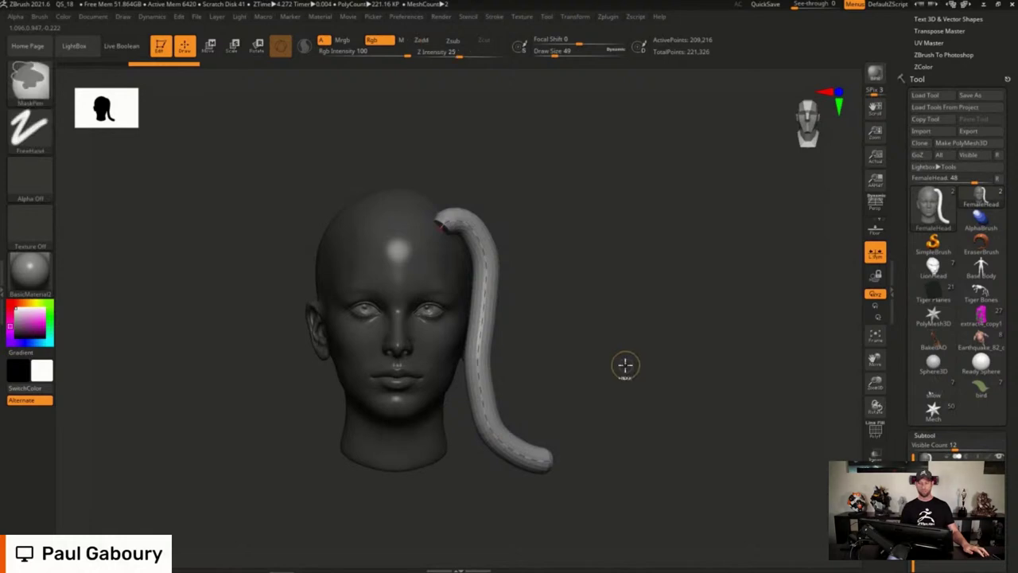
key("ctrl+z")
left_click_drag(597, 353, 579, 347)
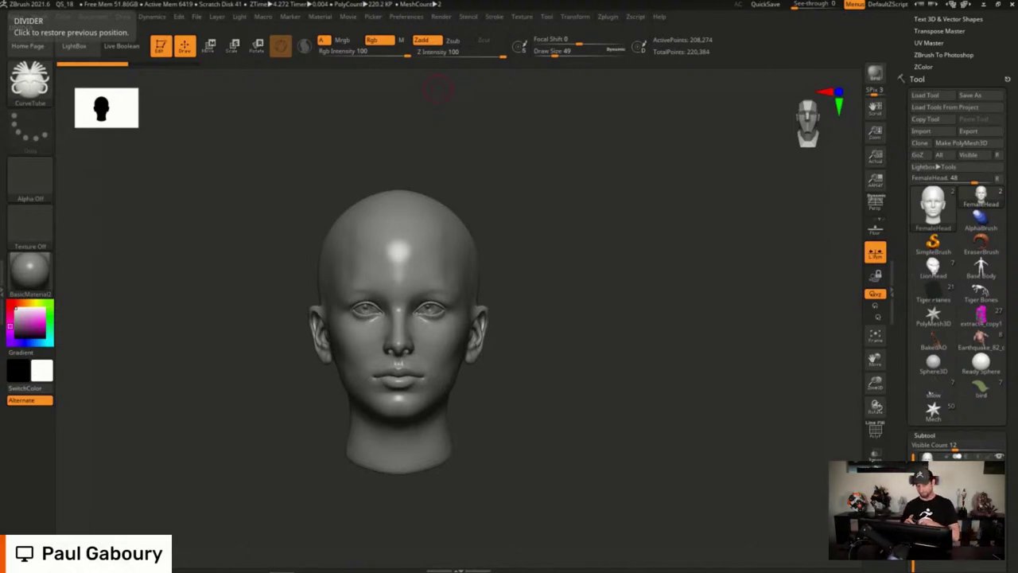
In the stroke's Curve Modifiers, turn on Size and flip the Curve Falloff graph vertically for a tapering tube
left_click(493, 18)
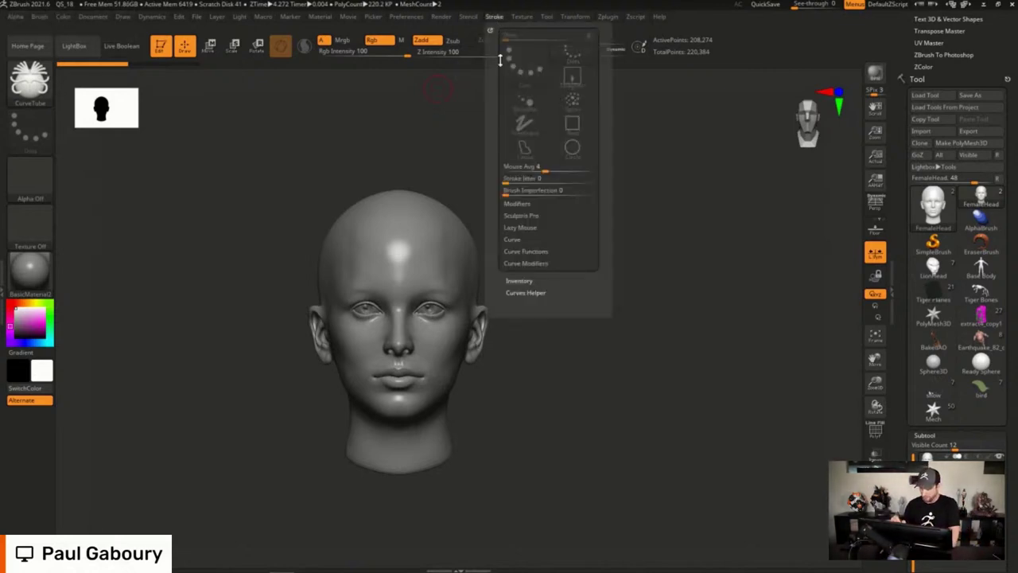
left_click(538, 263)
left_click(579, 278)
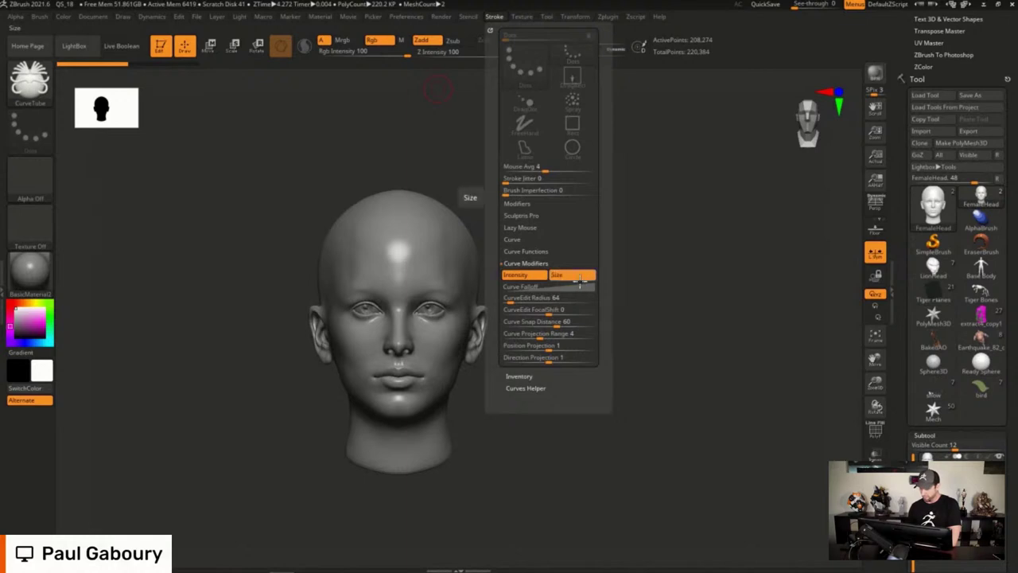
left_click(576, 286)
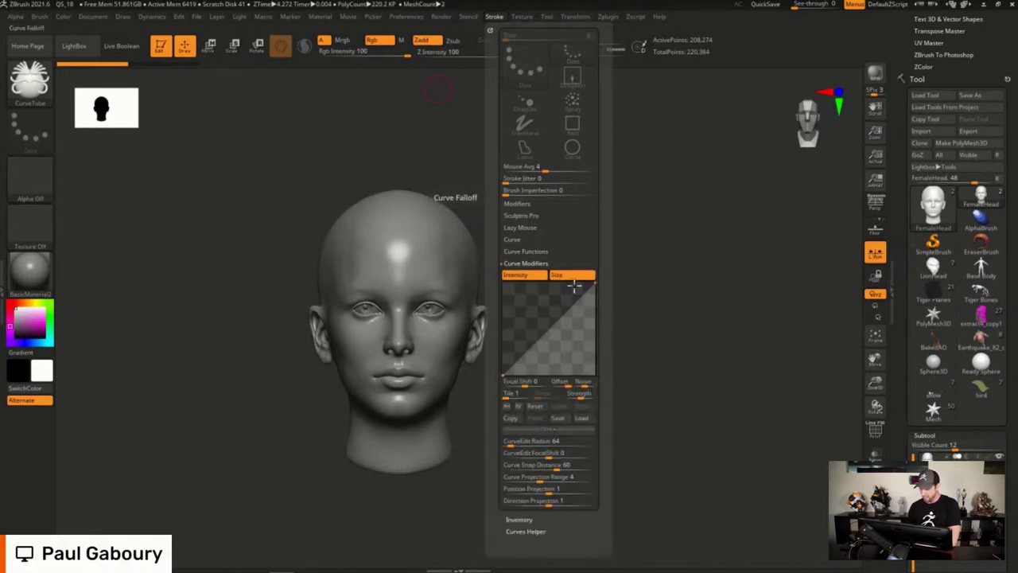
left_click(518, 407)
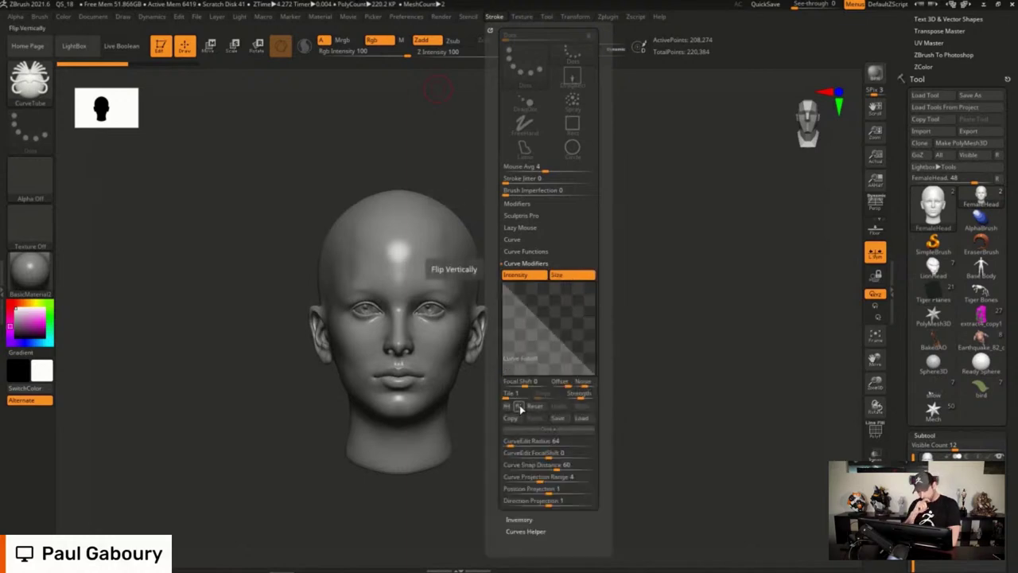
Draw a tapered tube from the side of the scalp down past the neck in a slightly turned view
left_click_drag(747, 307, 689, 307)
left_click_drag(457, 217, 514, 447)
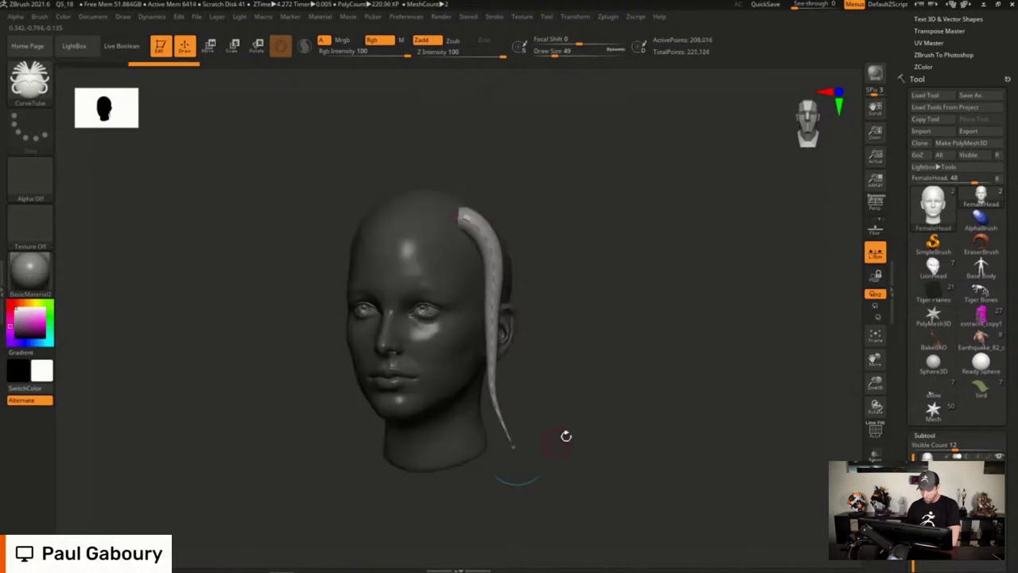
left_click_drag(608, 379, 615, 373, "shift")
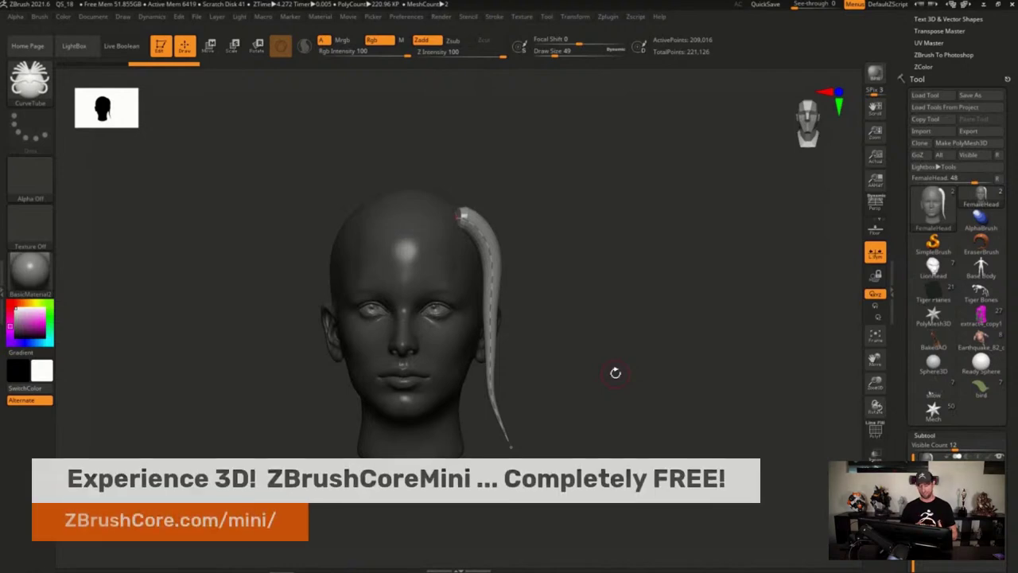
Remove the tube, try a straight curve down the side of the head in profile, and undo it after checking the front
left_click_drag(589, 352, 615, 189)
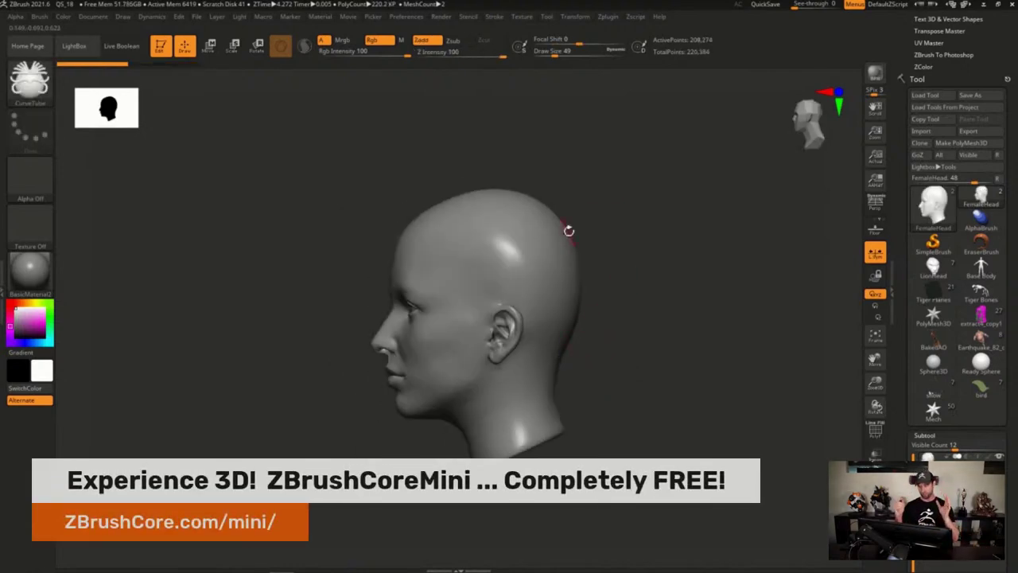
left_click_drag(503, 365, 509, 457)
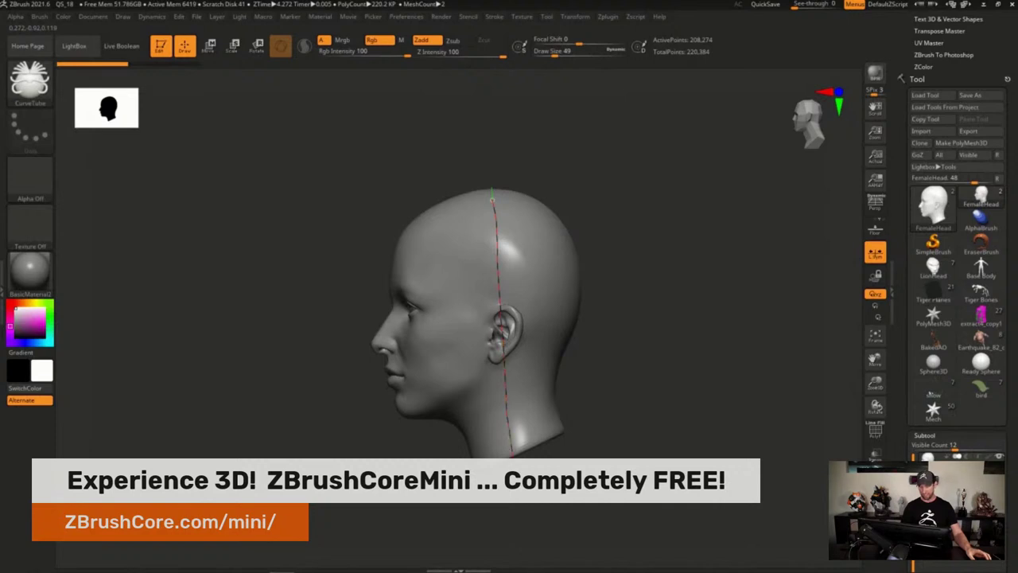
left_click_drag(589, 387, 631, 375)
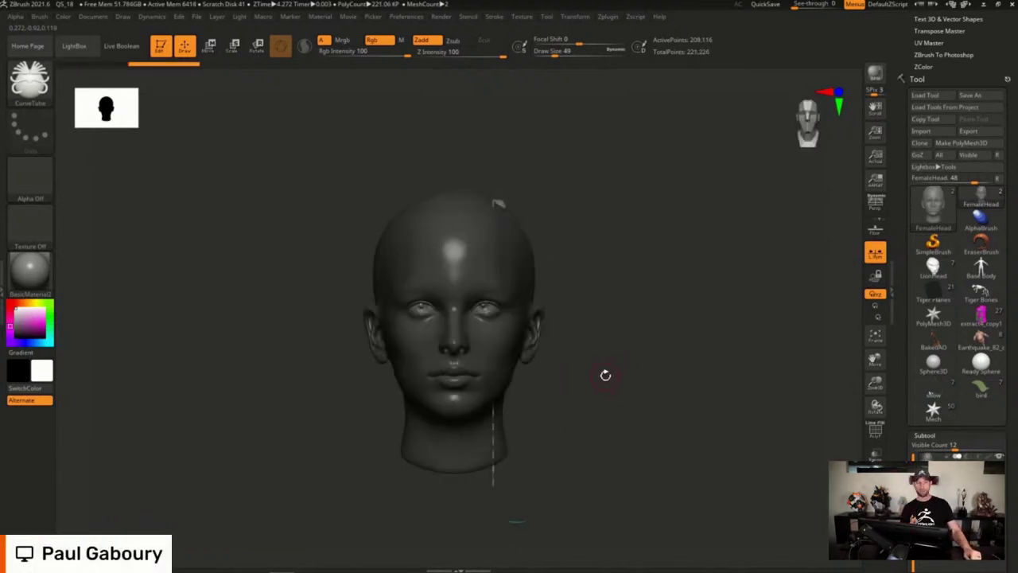
left_click_drag(649, 347, 634, 363)
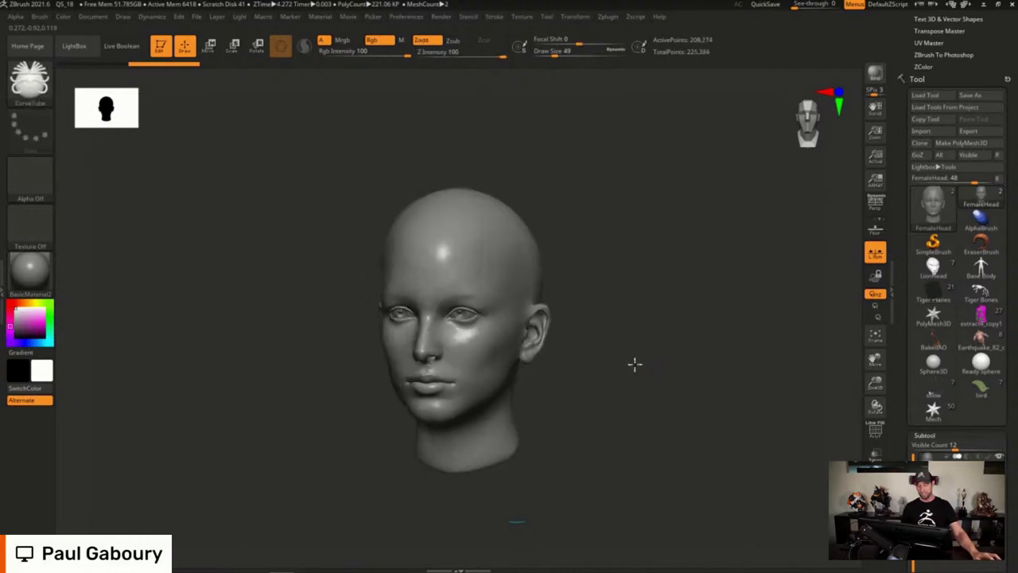
Draw another tapered tube from the scalp in three-quarter view, check it from the front, and undo it
left_click_drag(504, 225, 580, 472)
left_click_drag(616, 389, 631, 361)
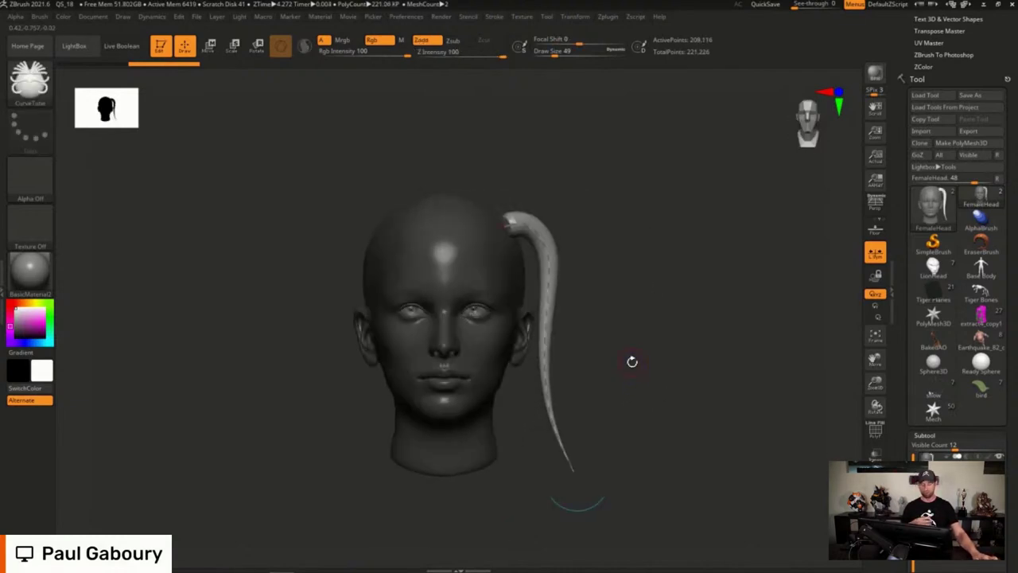
key("ctrl+z")
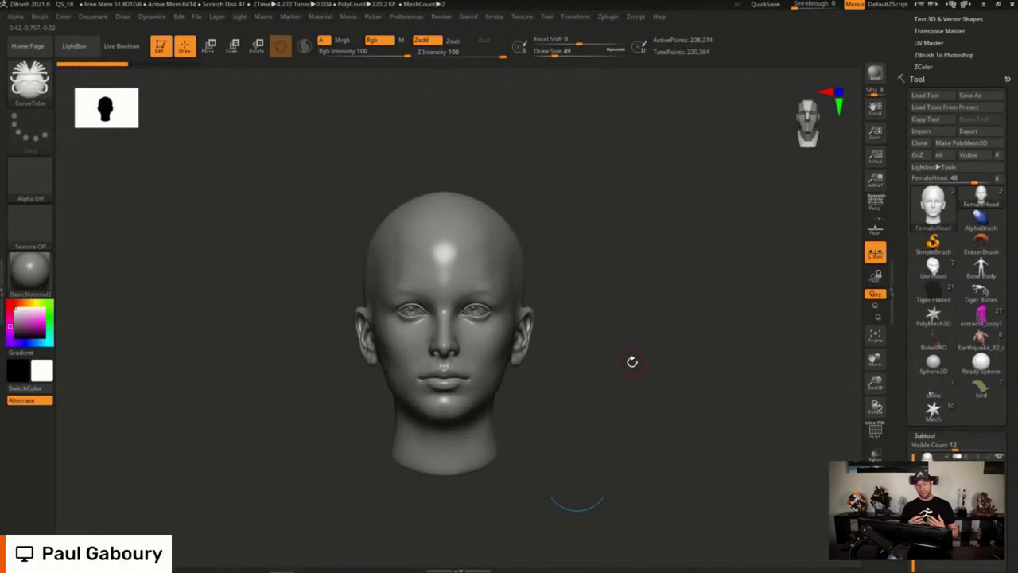
Expand the stroke's Curve settings and draw a tapered tube arching off the scalp and down beside the neck
left_click(494, 17)
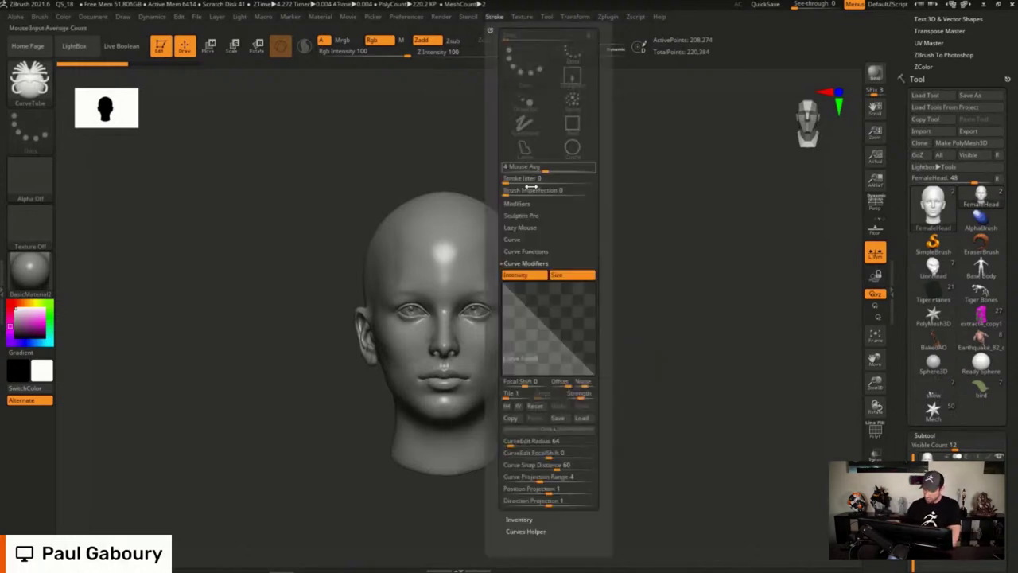
left_click(513, 240)
left_click_drag(602, 265, 608, 240)
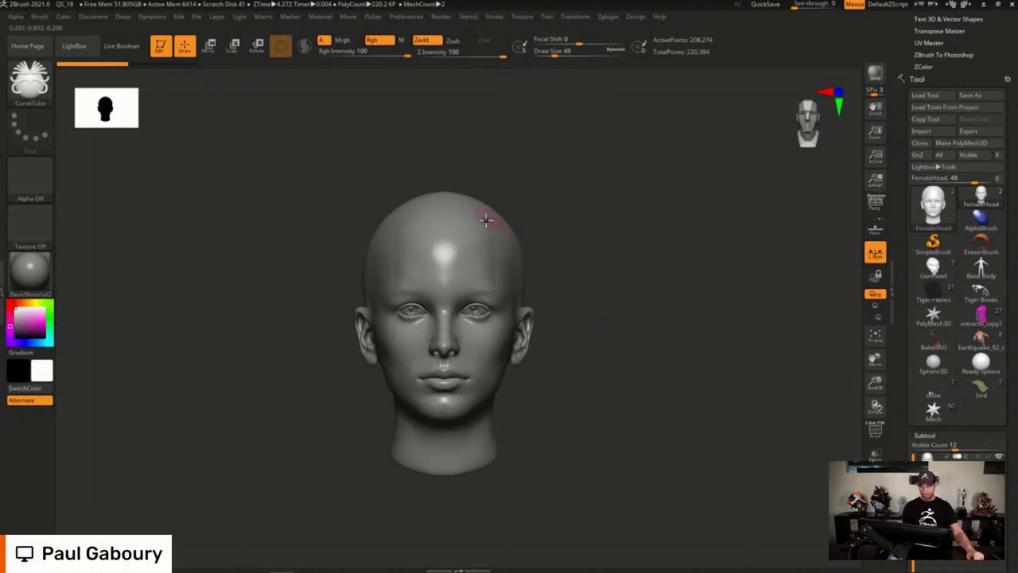
left_click_drag(547, 404, 637, 463)
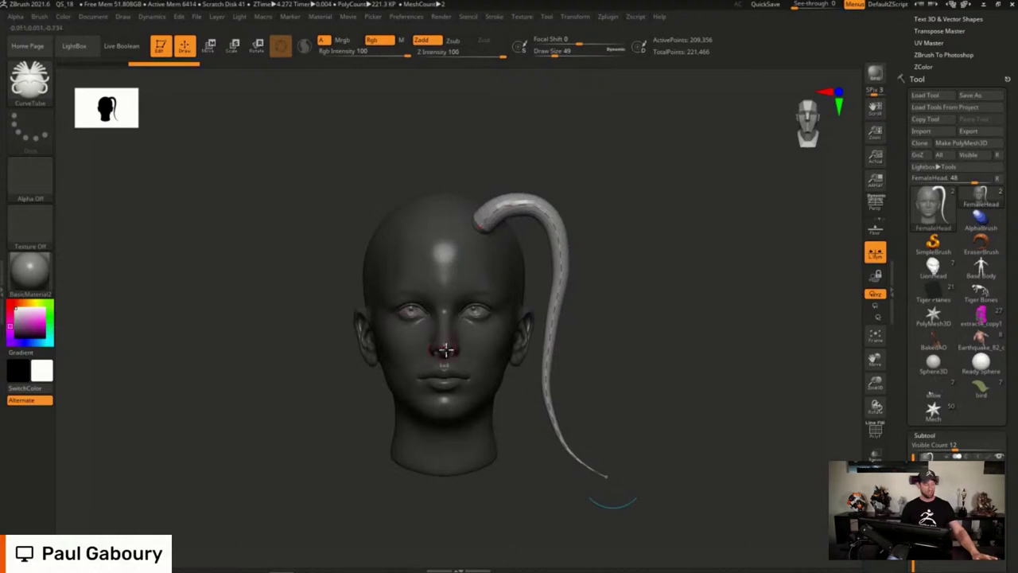
Turn on the polyframe display, inspect the tube's start on the scalp up close, and undo the tube
key("shift+f")
right_click_drag(499, 267, 482, 239, "ctrl")
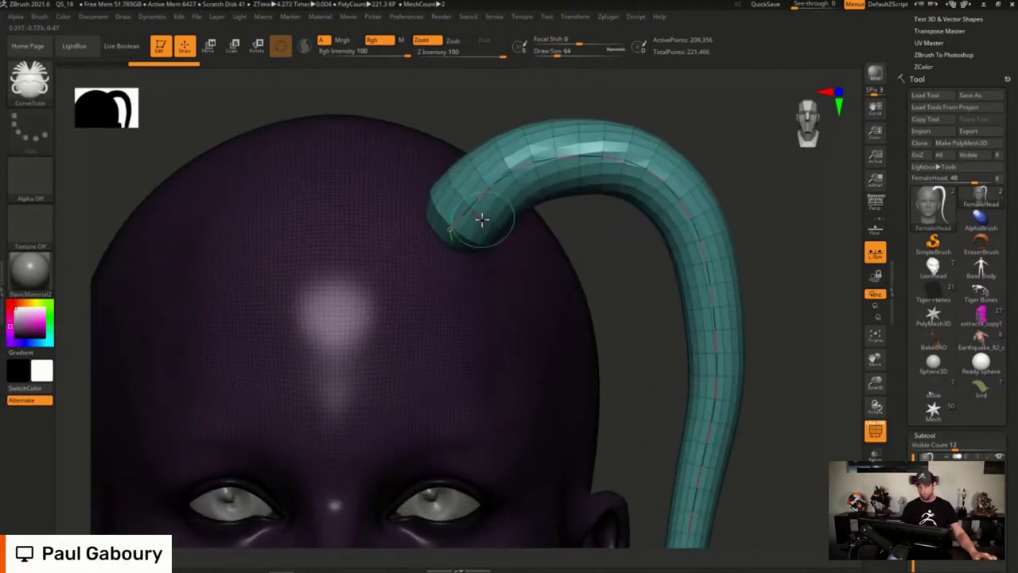
key("bracketleft")
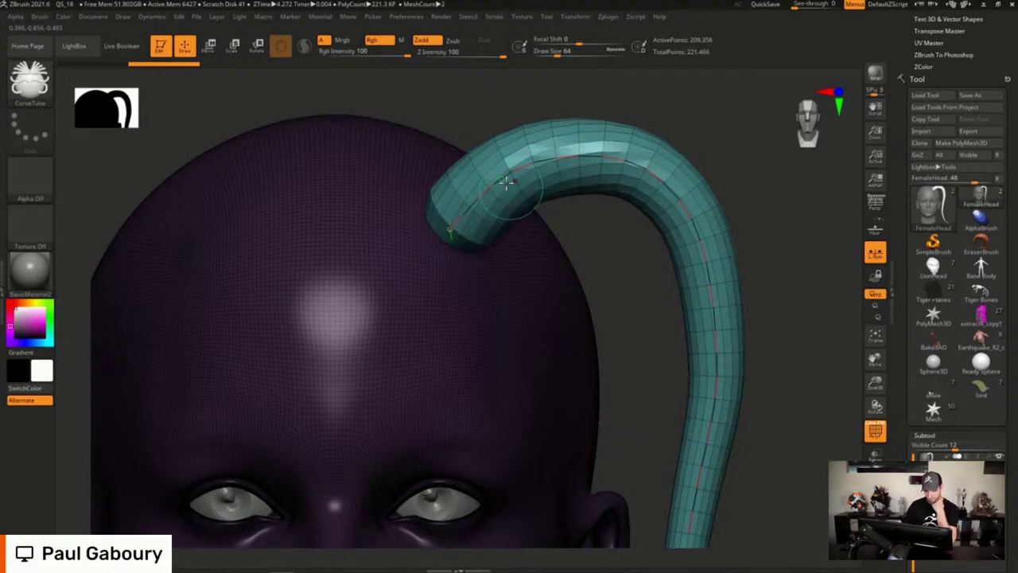
key("bracketright")
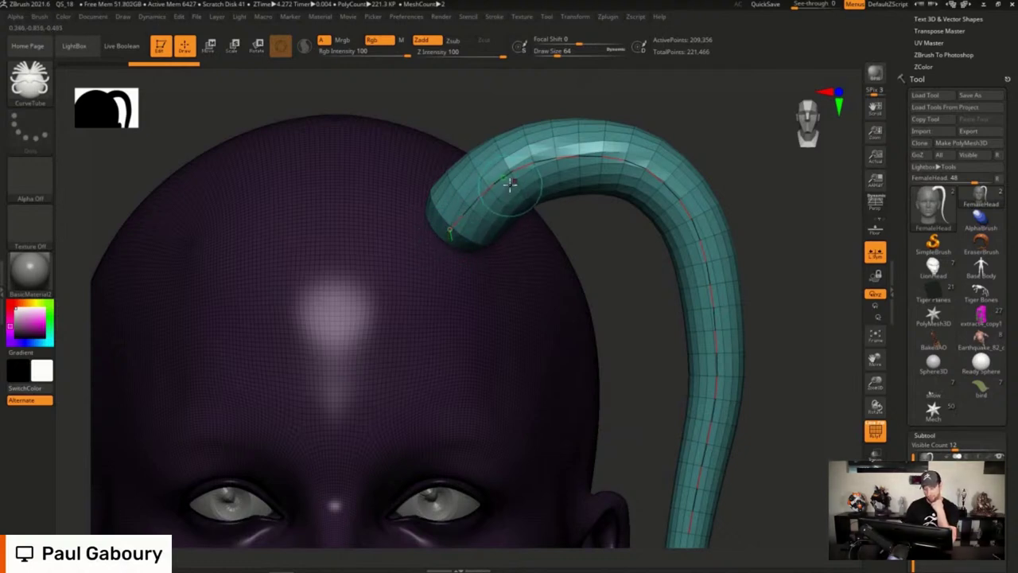
key("bracketleft")
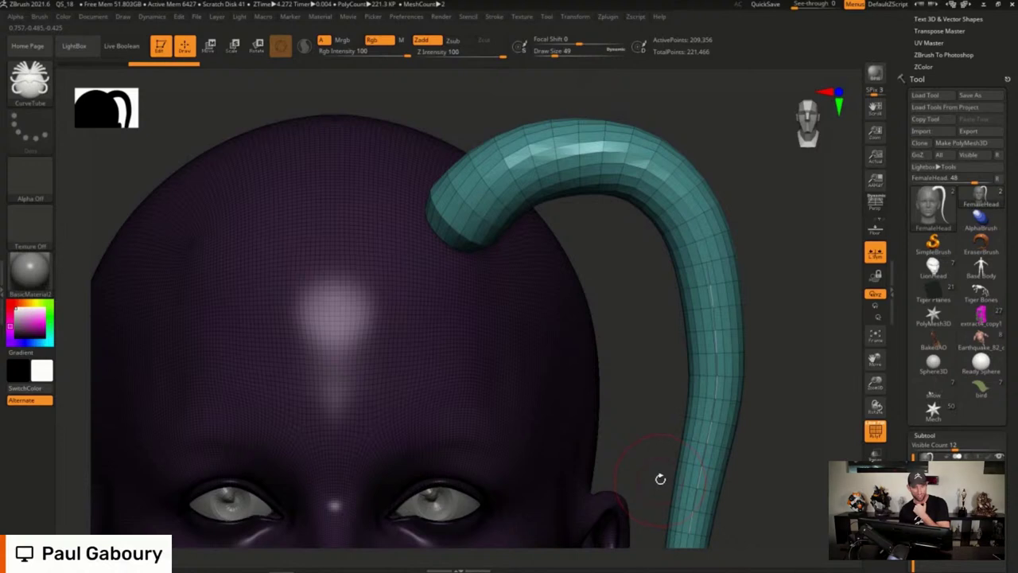
key("ctrl+z")
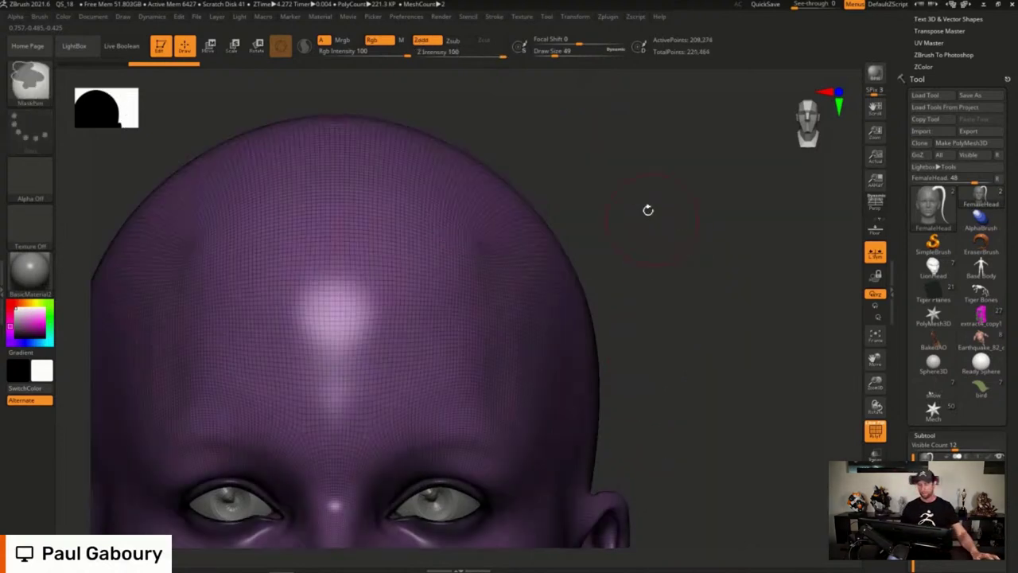
Review the curve's bend options and draw a new tapered tube arching from the scalp down beside the neck
left_click(494, 16)
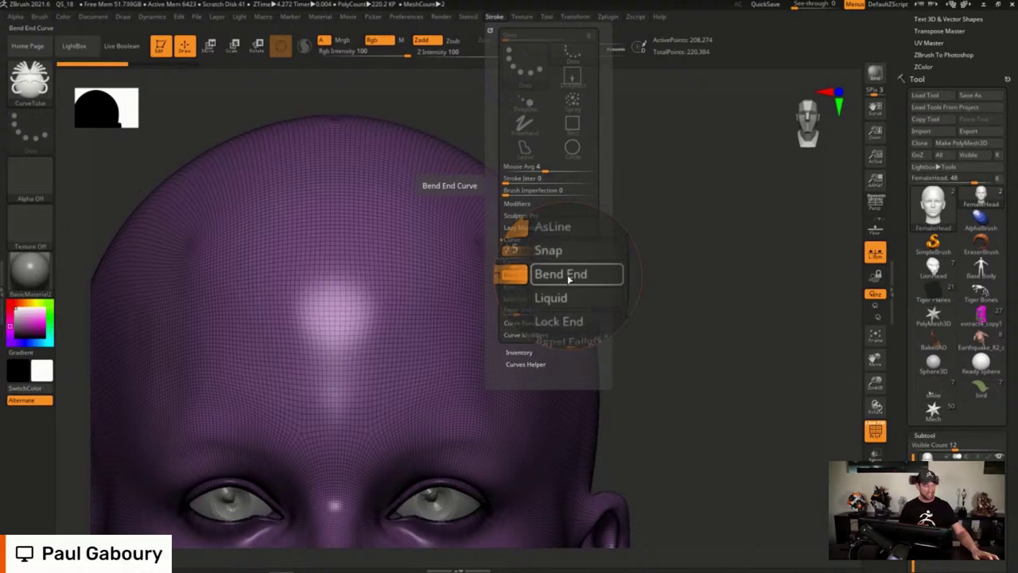
left_click(567, 274)
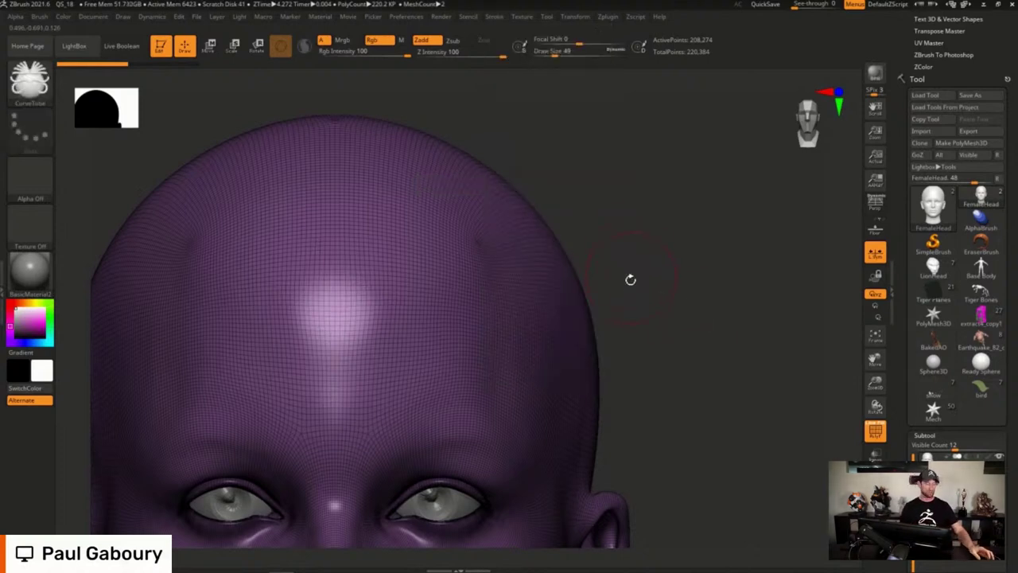
key("f")
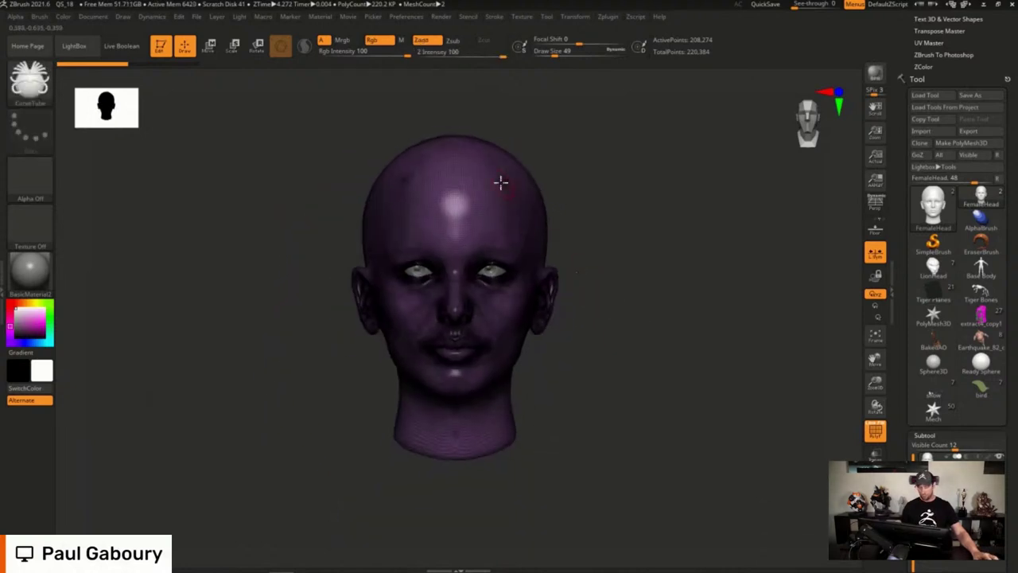
left_click_drag(500, 179, 588, 427)
left_click_drag(689, 307, 644, 314, "alt")
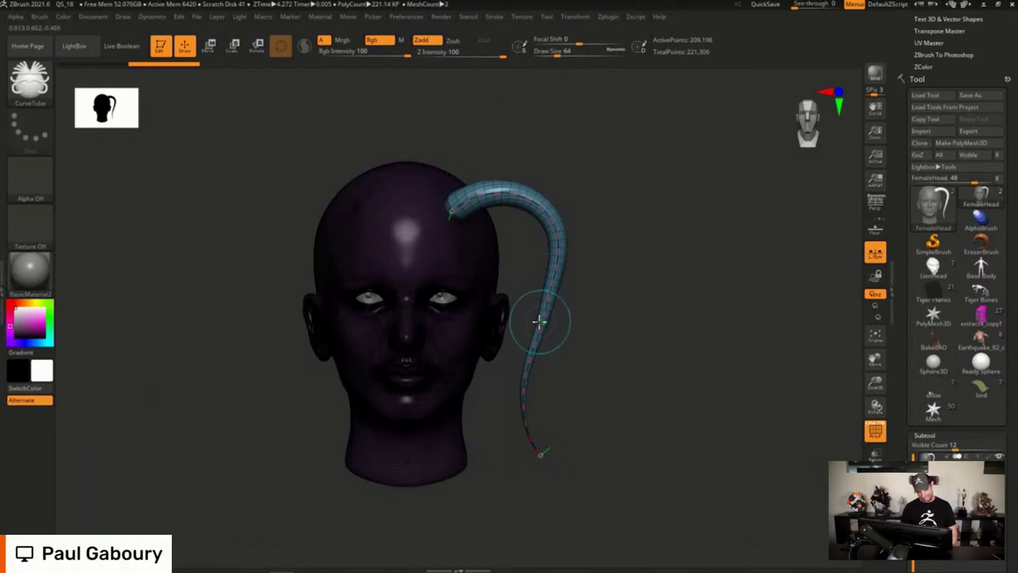
Reshape the tube by pulling its curve downward and out to the side, and undo back to the bare head
mouse_move(549, 290)
left_mouse_down()
mouse_move(573, 272)
mouse_move(518, 288)
mouse_move(575, 282)
mouse_move(493, 286)
mouse_move(566, 303)
mouse_move(517, 278)
mouse_move(634, 268)
mouse_move(502, 289)
mouse_move(642, 271)
mouse_move(520, 264)
mouse_move(618, 268)
mouse_move(567, 312)
mouse_move(588, 312)
mouse_move(559, 374)
mouse_move(577, 472)
left_mouse_up()
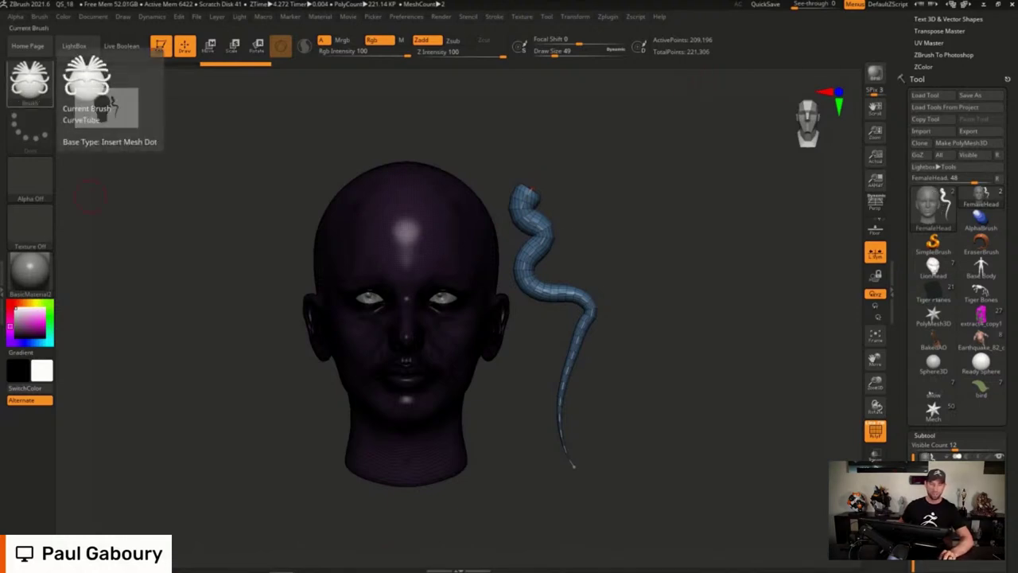
mouse_move(587, 322)
left_mouse_down()
mouse_move(609, 314)
mouse_move(565, 335)
mouse_move(596, 359)
mouse_move(643, 305)
mouse_move(684, 206)
mouse_move(710, 197)
left_mouse_up()
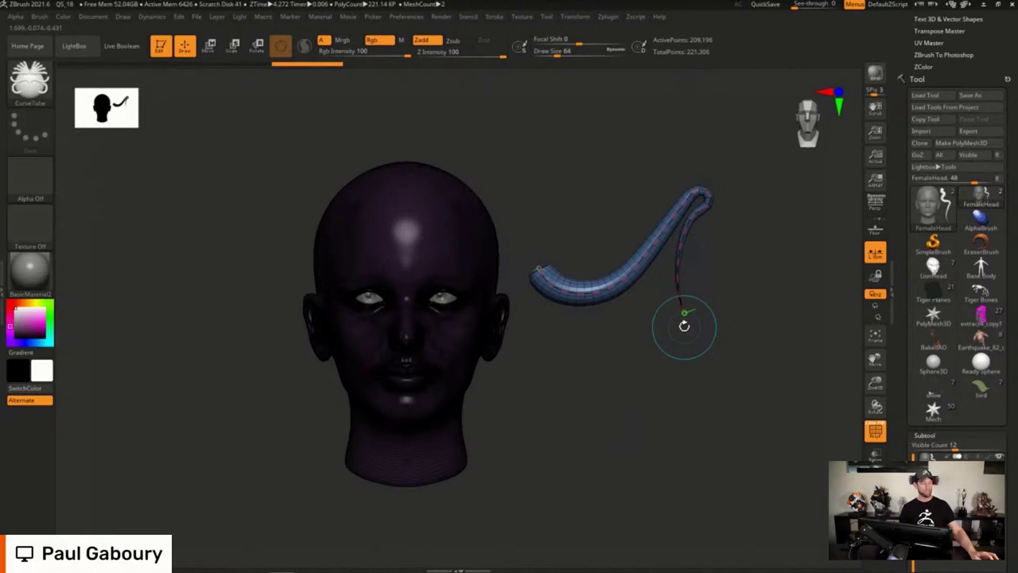
key("ctrl+z")
key("ctrl+z")
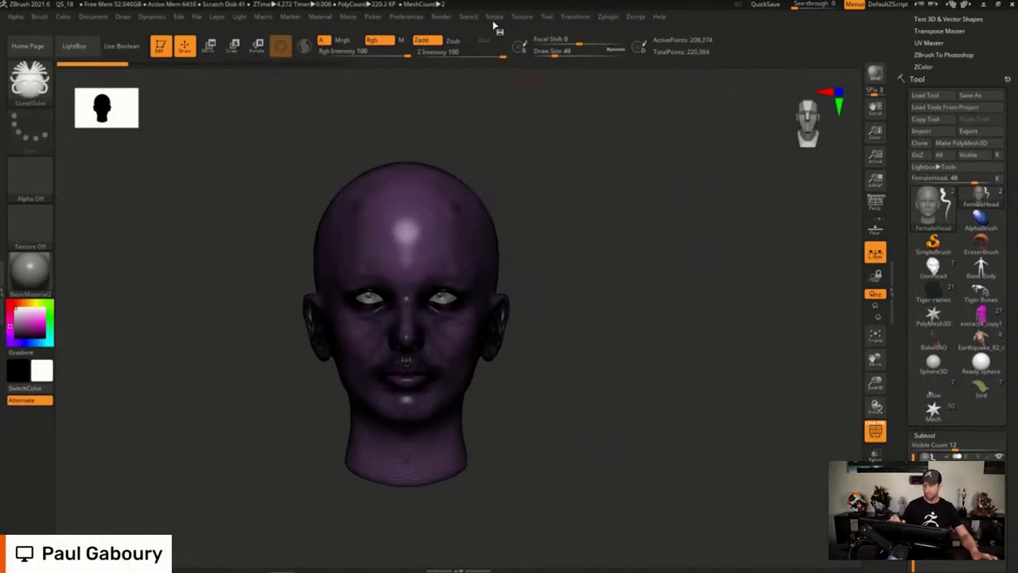
Turn on Bend End, turn off Bend Start, and draw a tapered tube from the scalp down beside the neck
left_click(494, 16)
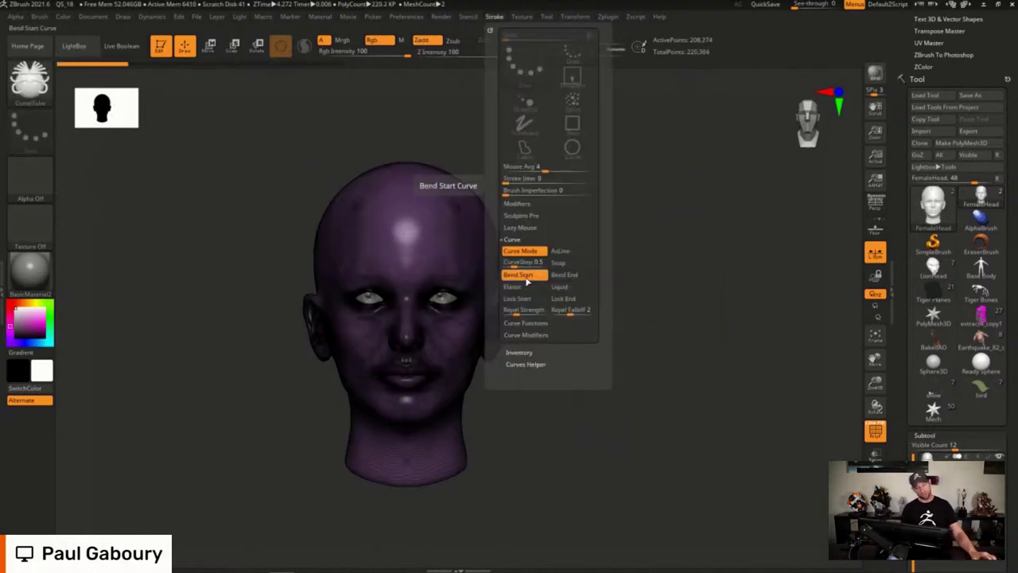
left_click(562, 277)
left_click(534, 277)
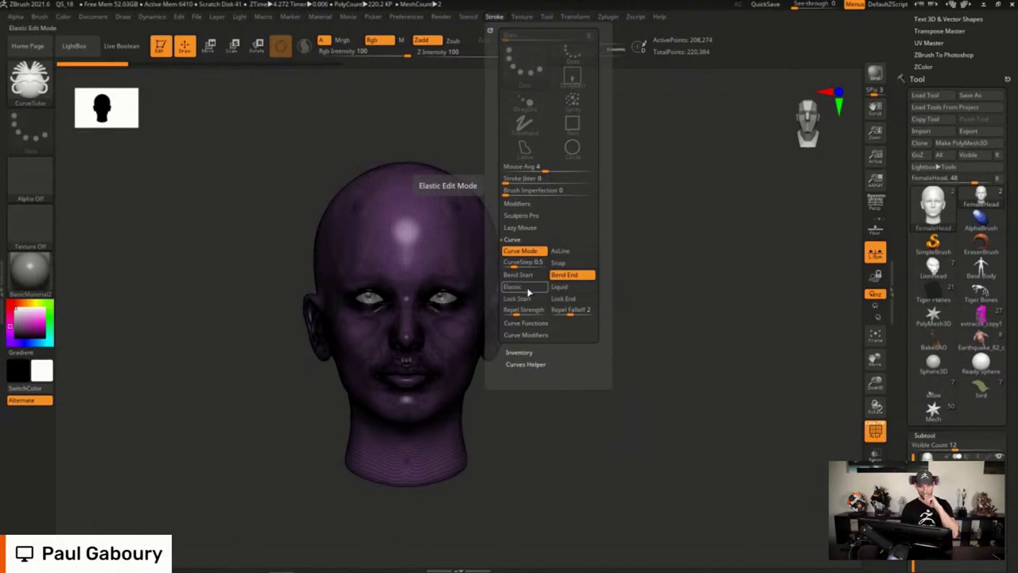
left_click_drag(465, 205, 569, 462)
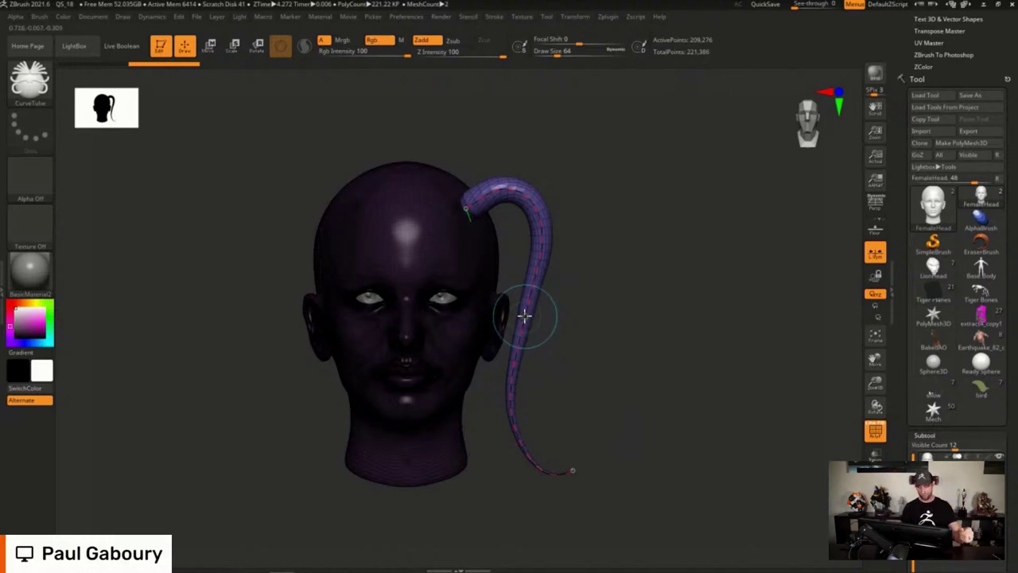
Bend the tube's lower end into small loops beside the neck and review the Bend End curve option
left_click_drag(525, 310, 517, 332)
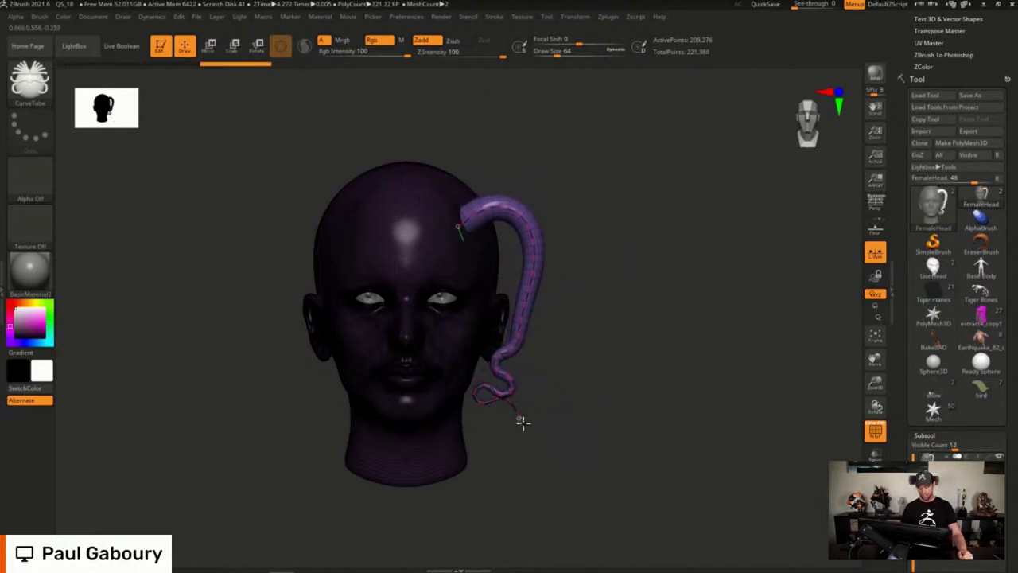
left_click_drag(514, 425, 676, 347)
mouse_move(576, 327)
left_mouse_down()
mouse_move(636, 434)
mouse_move(591, 369)
mouse_move(502, 434)
mouse_move(680, 378)
mouse_move(505, 441)
mouse_move(686, 432)
mouse_move(516, 422)
left_mouse_up()
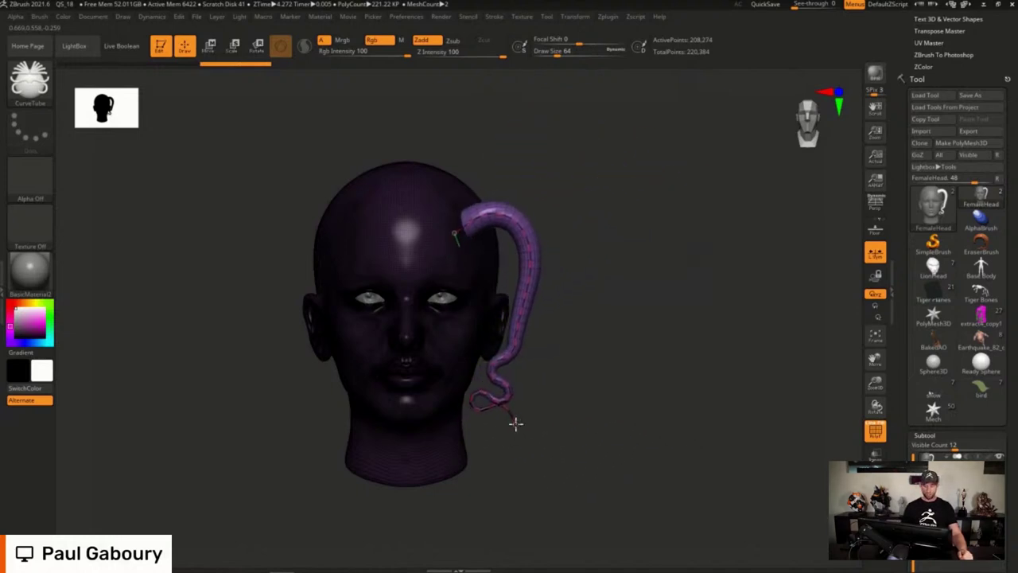
left_click(494, 17)
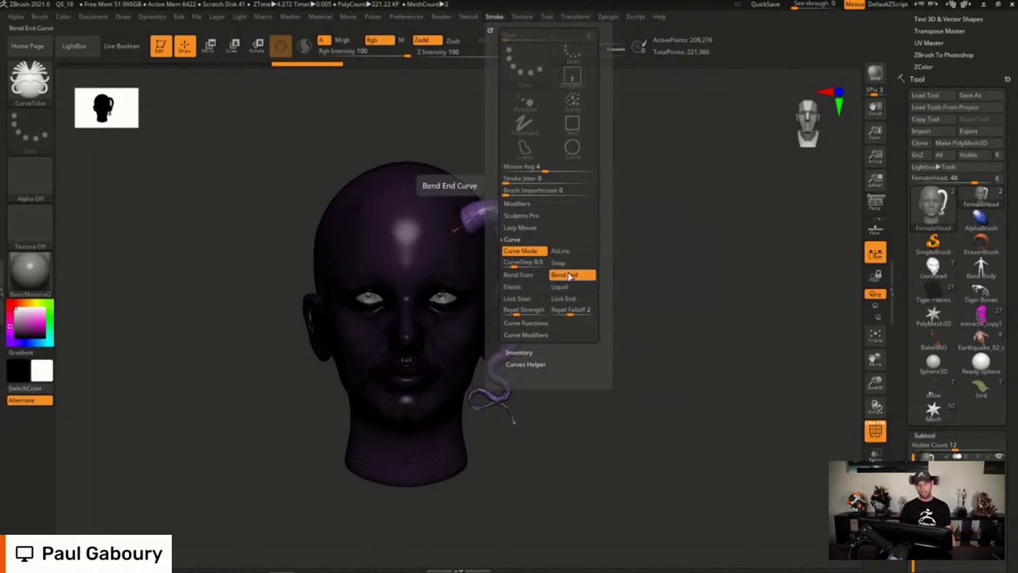
mouse_move(518, 421)
left_mouse_down()
mouse_move(550, 387)
mouse_move(632, 410)
mouse_move(519, 424)
left_mouse_up()
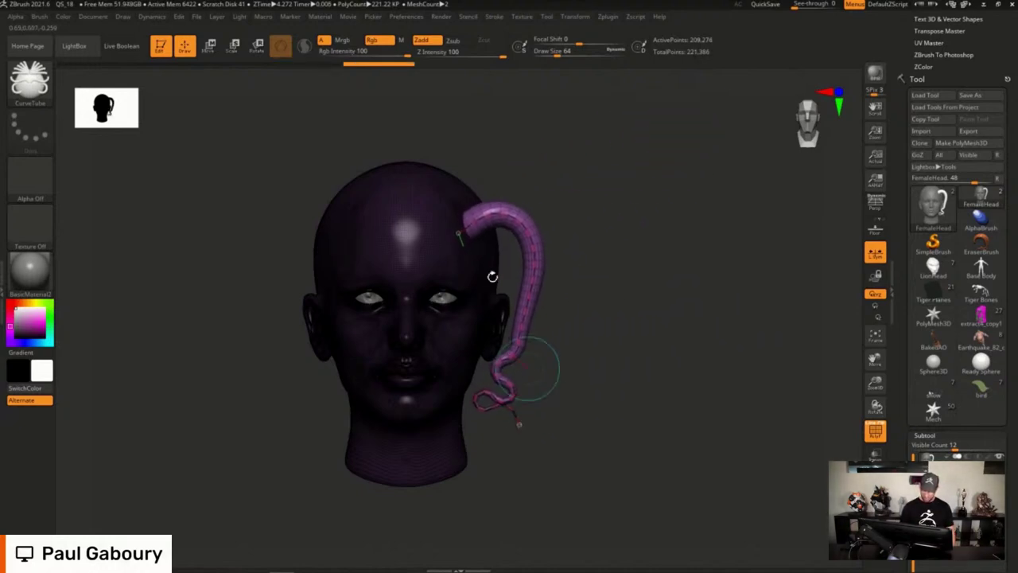
Pull the curve's start point onto the forehead, and shift its lower end and middle sideways
left_click_drag(459, 232, 425, 245)
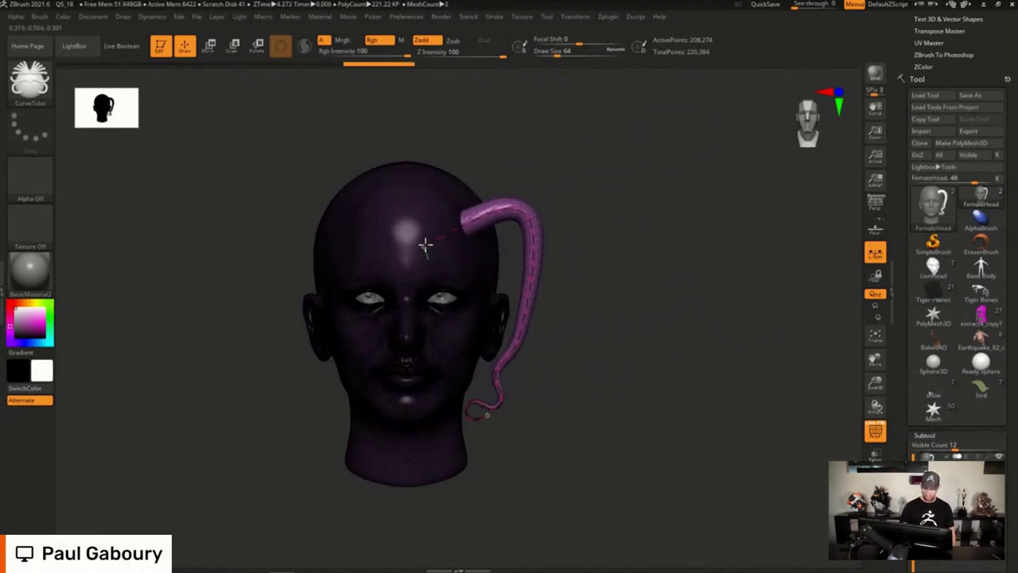
left_click_drag(486, 414, 525, 398)
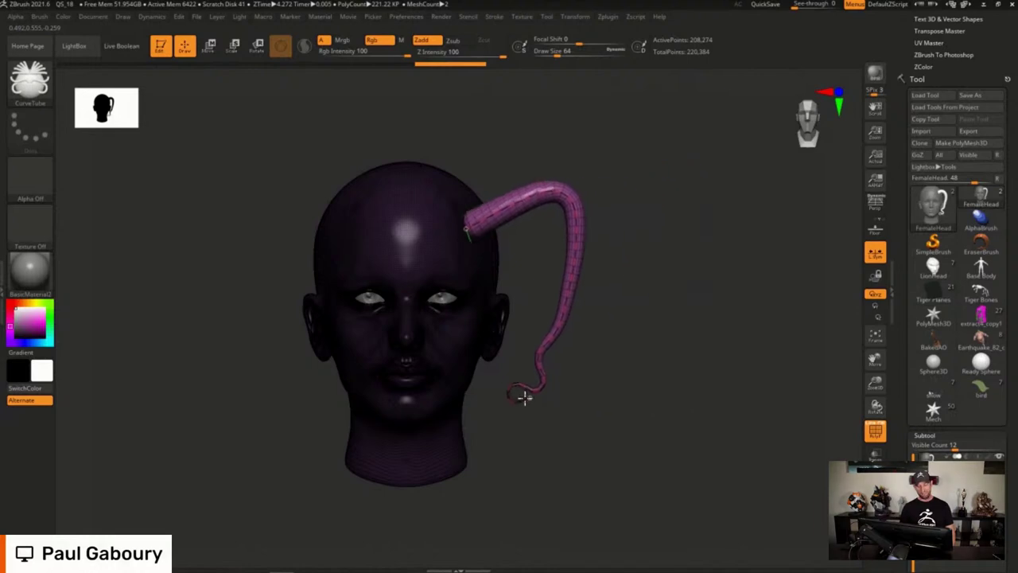
left_click_drag(554, 329, 525, 328)
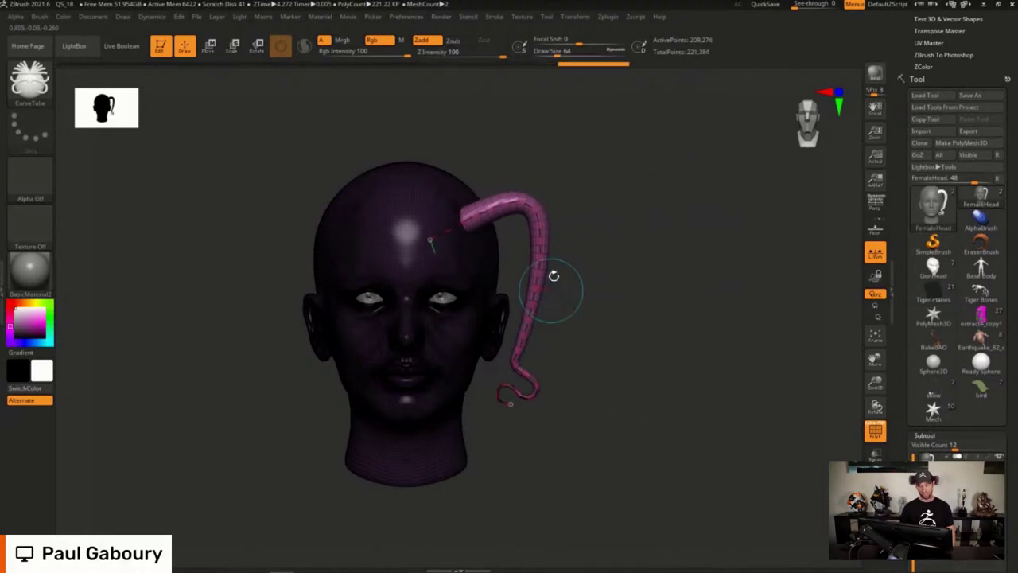
Turn on Bend Start alongside Bend End and pull the tube's curve outward away from the head
left_click(495, 17)
left_click(536, 275)
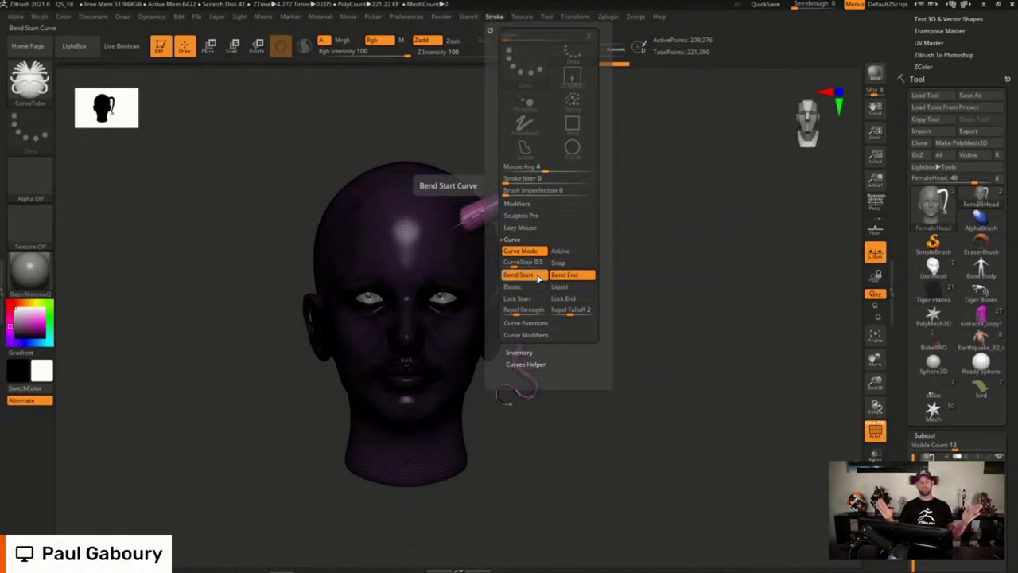
mouse_move(517, 374)
left_mouse_down()
mouse_move(552, 286)
mouse_move(618, 291)
mouse_move(513, 290)
mouse_move(666, 266)
mouse_move(518, 266)
mouse_move(674, 256)
left_mouse_up()
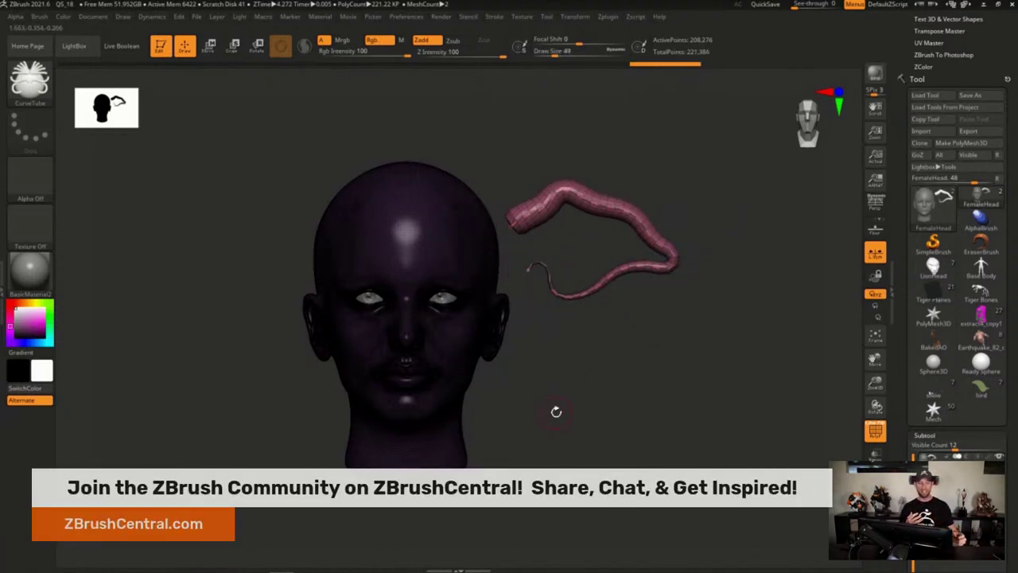
Undo the tube and all of its bends back to the bare head
key("ctrl+z")
key("ctrl+z")
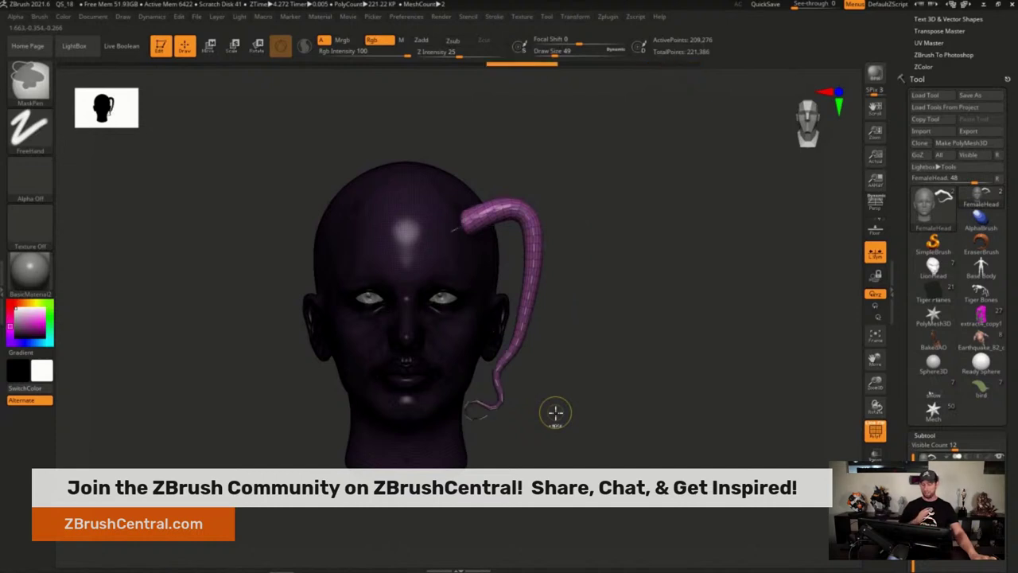
key("ctrl+z")
key("ctrl+z")
key("ctrl+z")
key("ctrl+z")
key("ctrl+z")
key("ctrl+z")
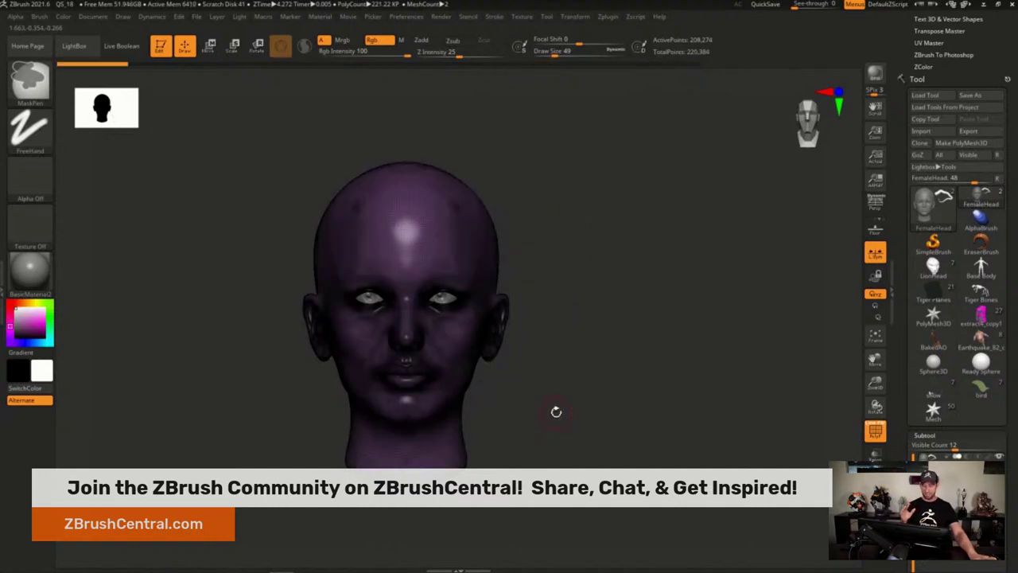
Turn off the polyframe display and draw a tapered tube from the upper scalp down beside the neck in three-quarter view
key("shift+f")
left_click_drag(586, 325, 541, 371, "alt")
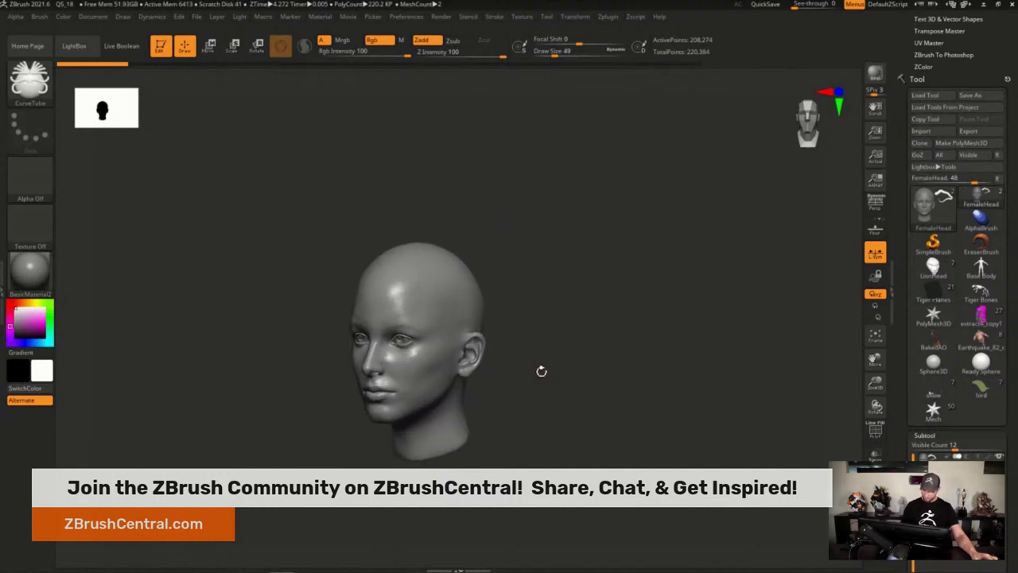
mouse_move(426, 266)
left_mouse_down()
mouse_move(453, 395)
mouse_move(488, 456)
left_mouse_up()
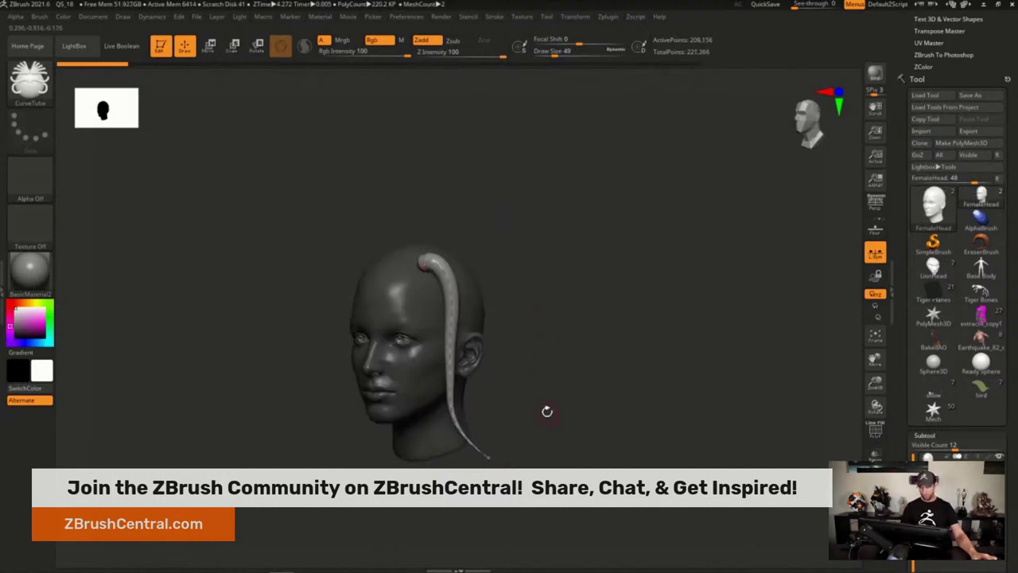
mouse_move(546, 412)
left_mouse_down()
mouse_move(567, 387)
mouse_move(538, 405)
left_mouse_up()
Draw further trial tubes down the side of the head from several angles and undo them back to the bare head
mouse_move(466, 262)
left_mouse_down()
mouse_move(498, 368)
mouse_move(553, 431)
left_mouse_up()
key("ctrl+z")
mouse_move(391, 273)
left_mouse_down()
mouse_move(414, 357)
mouse_move(419, 452)
left_mouse_up()
left_click_drag(480, 409, 530, 374)
left_click_drag(461, 284, 464, 354)
key("space")
left_click_drag(498, 217, 491, 269, "shift")
key("ctrl+z")
key("ctrl+z")
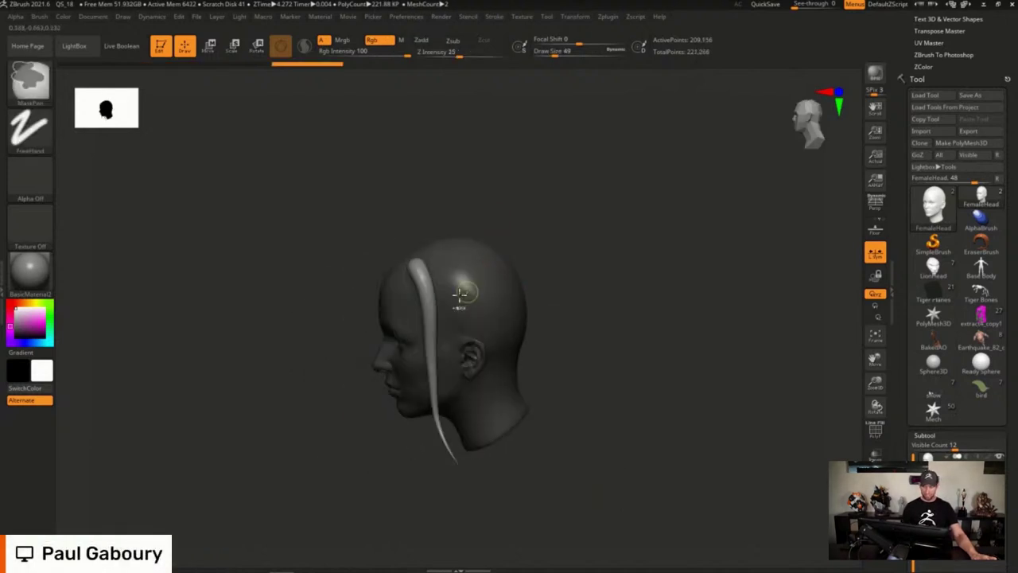
key("ctrl+z")
Draw a tapered tube from the forehead across the temple toward the neck, check it from another angle, and undo it
left_click_drag(387, 289, 499, 399)
left_click_drag(530, 265, 505, 334)
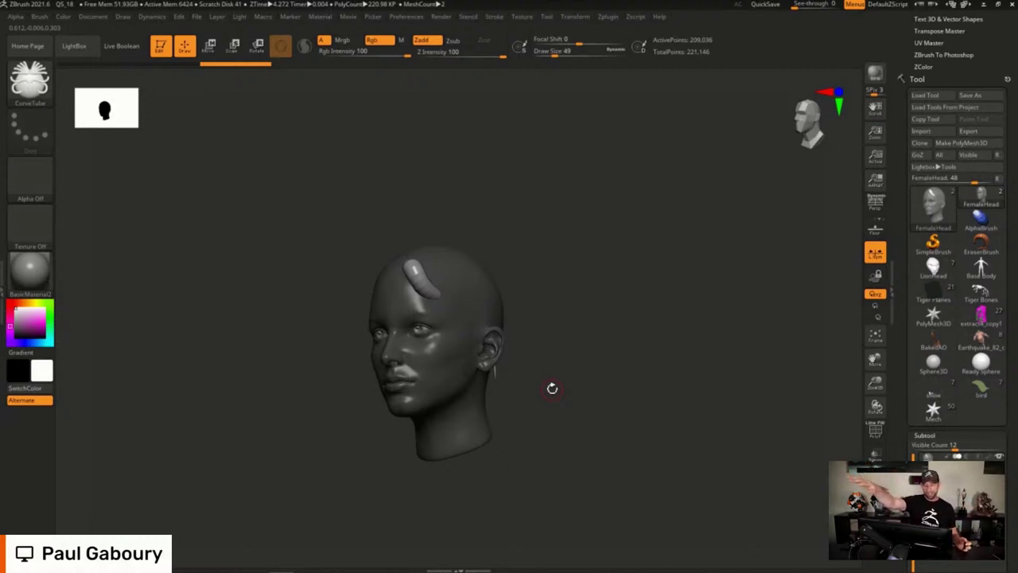
key("ctrl+z")
key("ctrl+z")
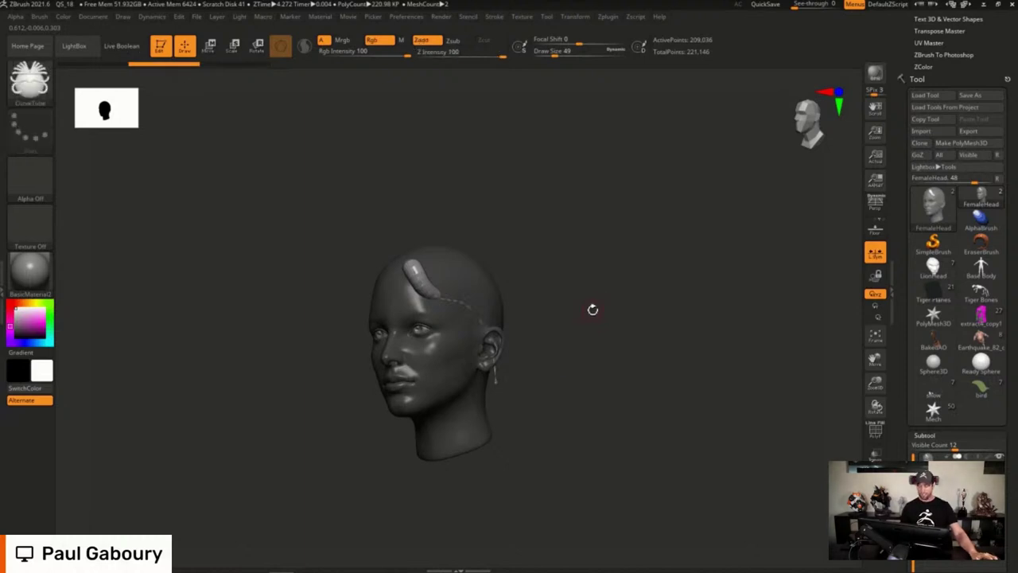
left_click_drag(575, 329, 557, 357, "shift")
Set the Picker's depth to Closest Z and draw a tapered tube in side view from the crown down past the neck
left_click(374, 16)
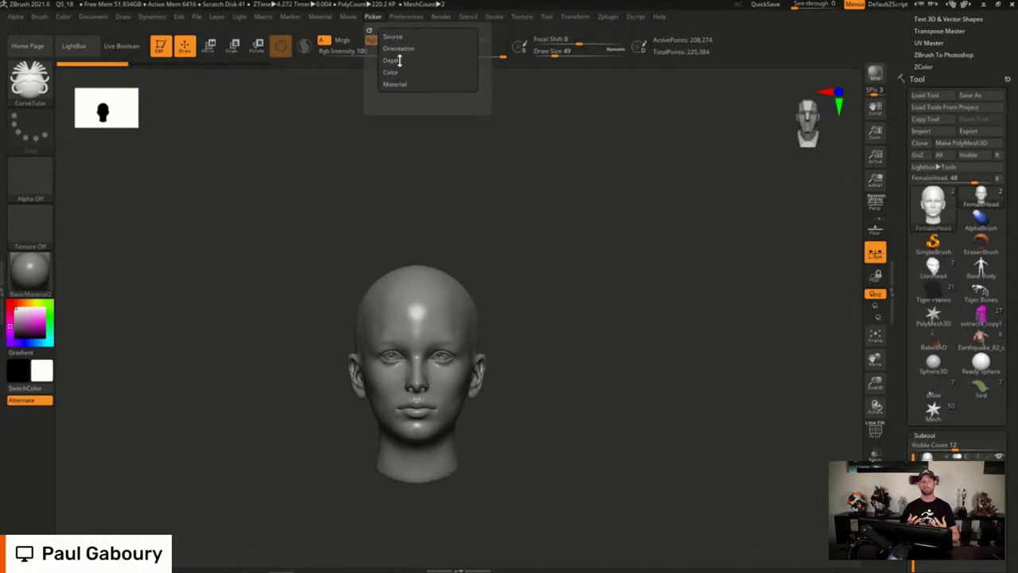
left_click(392, 62)
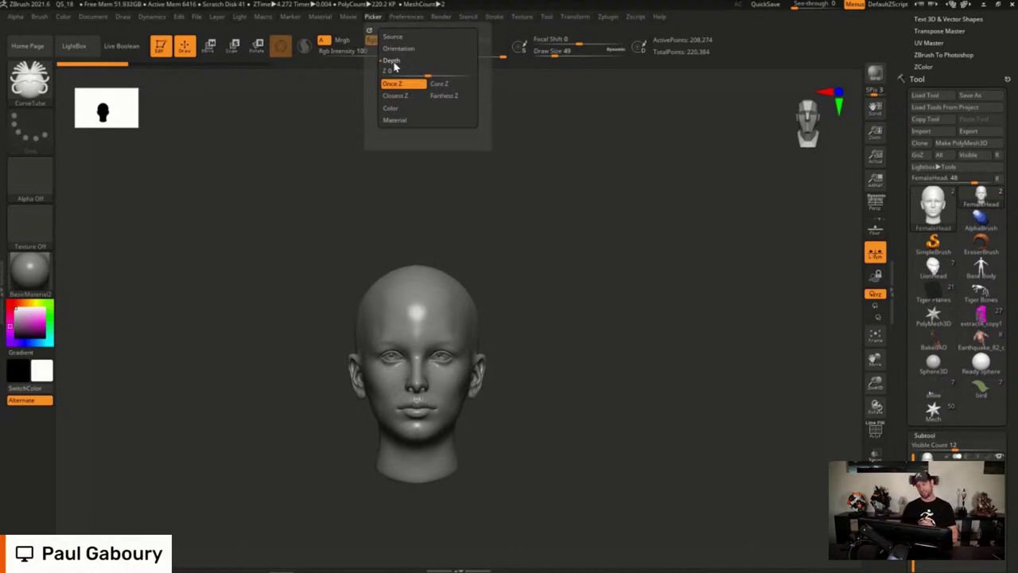
left_click(404, 96)
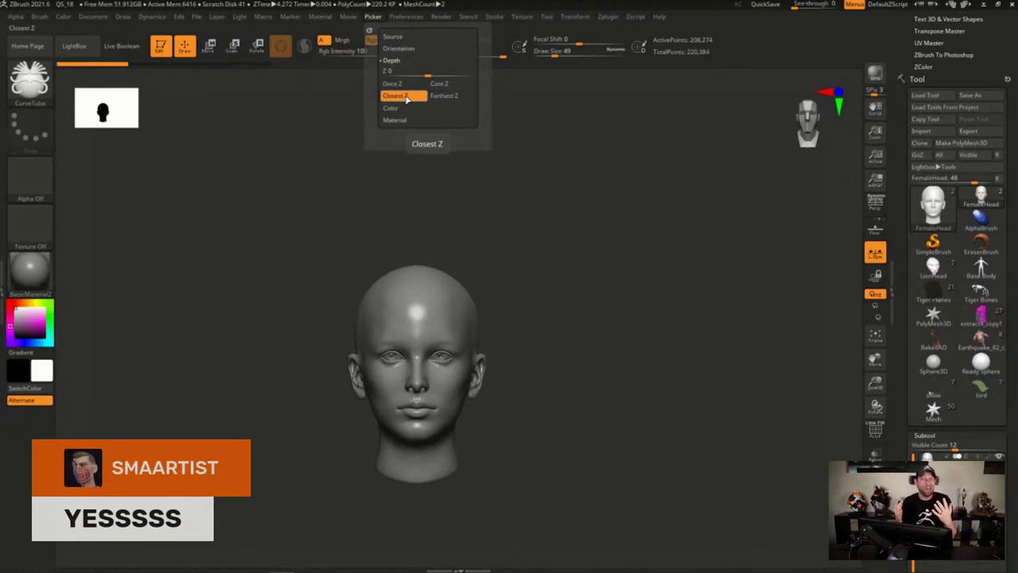
left_click_drag(636, 343, 579, 315)
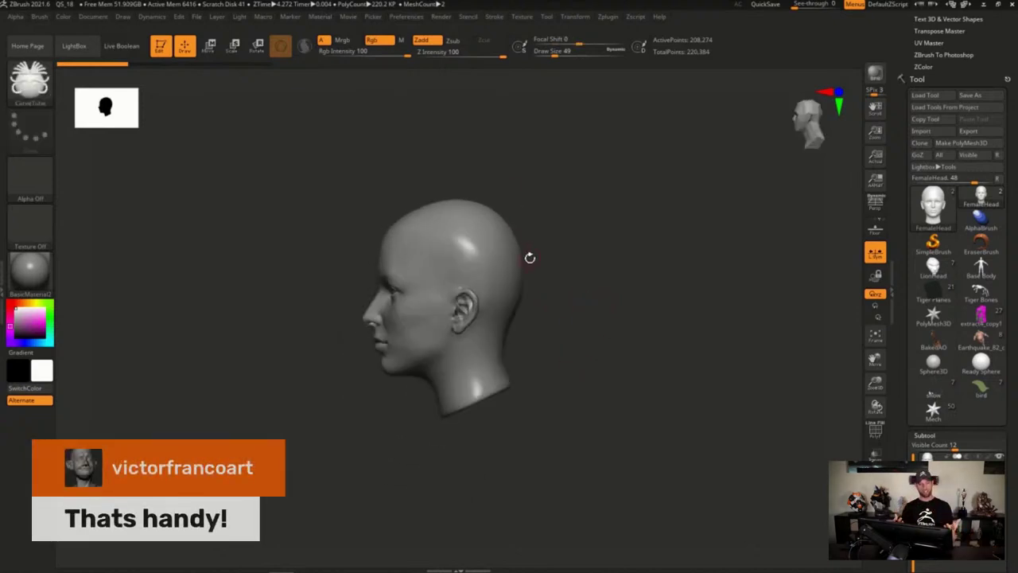
left_click_drag(445, 215, 471, 420)
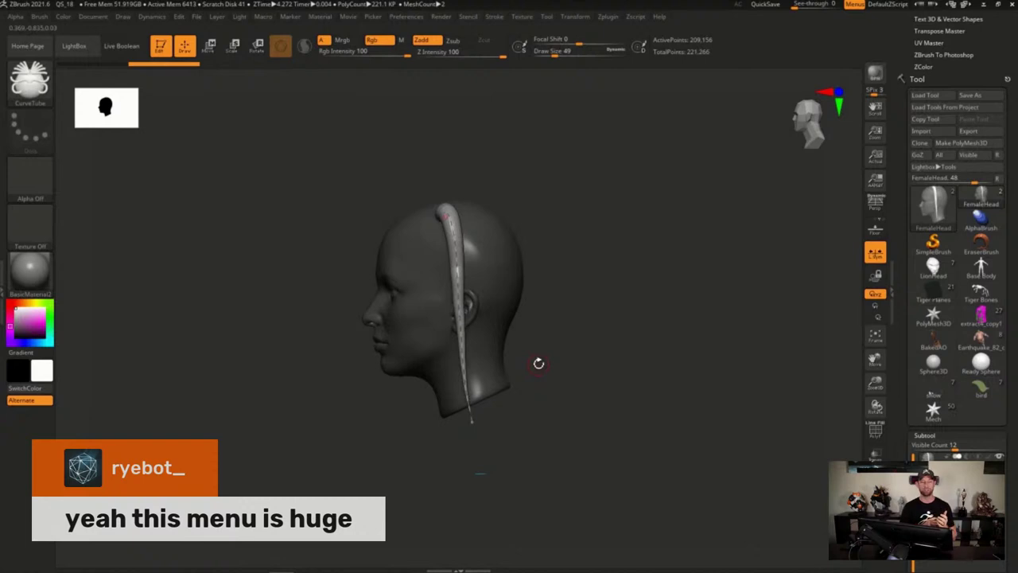
Review the Closest Z depth option and examine from the front how far the tube hangs from the head
left_click(373, 16)
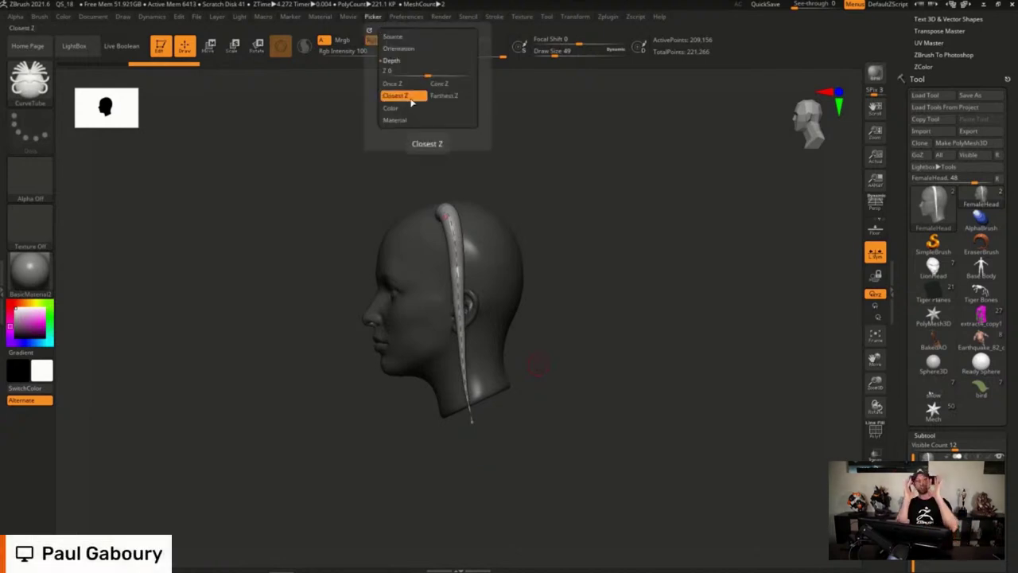
left_click_drag(557, 362, 621, 352)
left_click_drag(520, 289, 582, 262, "alt")
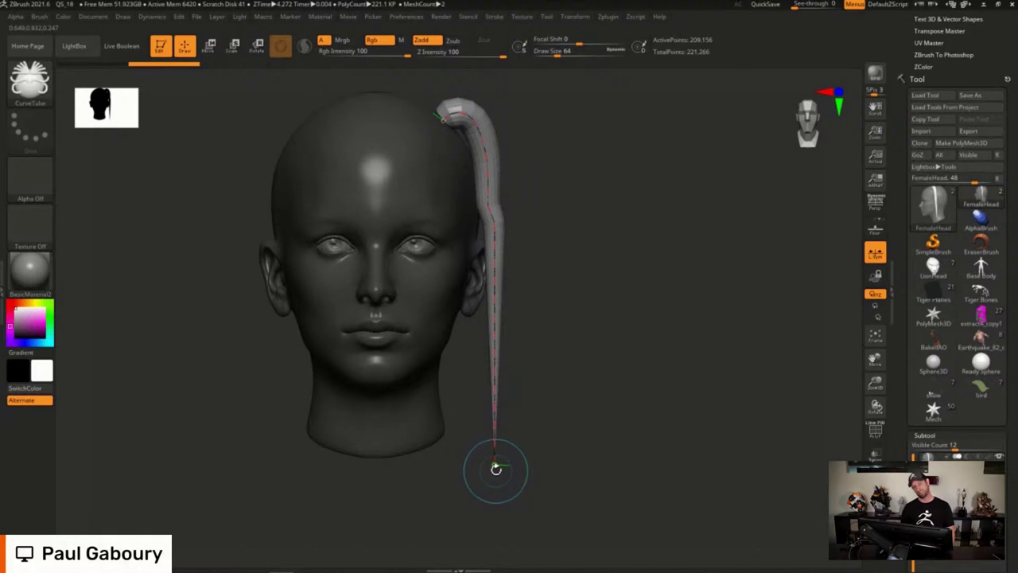
left_click_drag(611, 295, 595, 291)
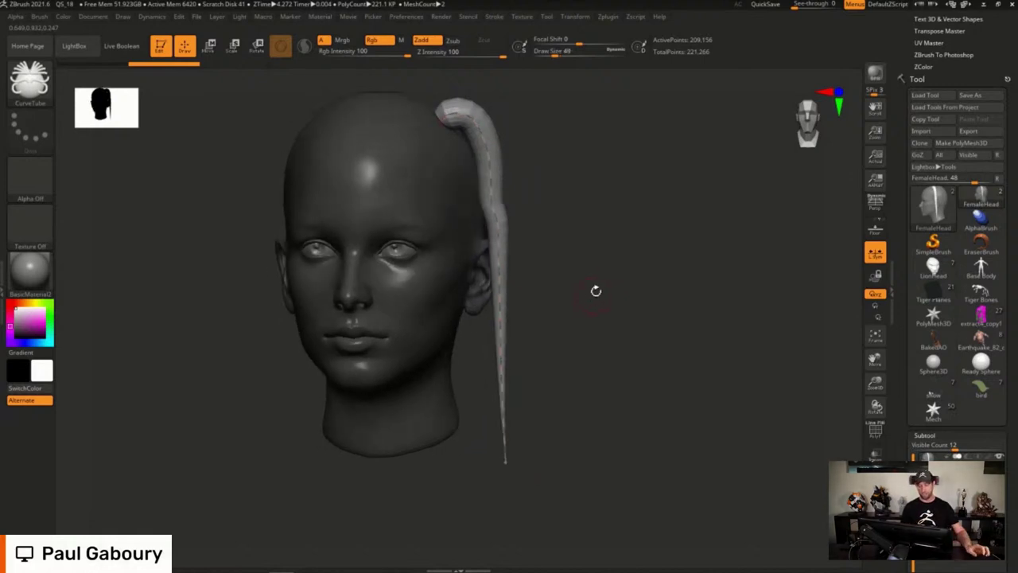
Draw two more tapered tubes, one from the upper forehead down past the jaw and one behind the ear toward the nape
left_click_drag(414, 143, 456, 401)
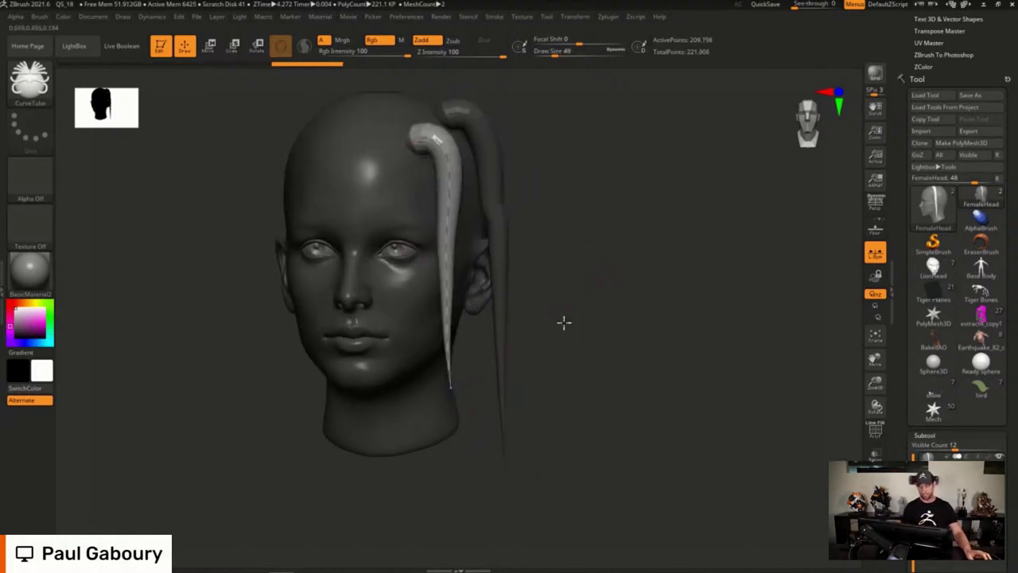
left_click_drag(564, 323, 554, 294)
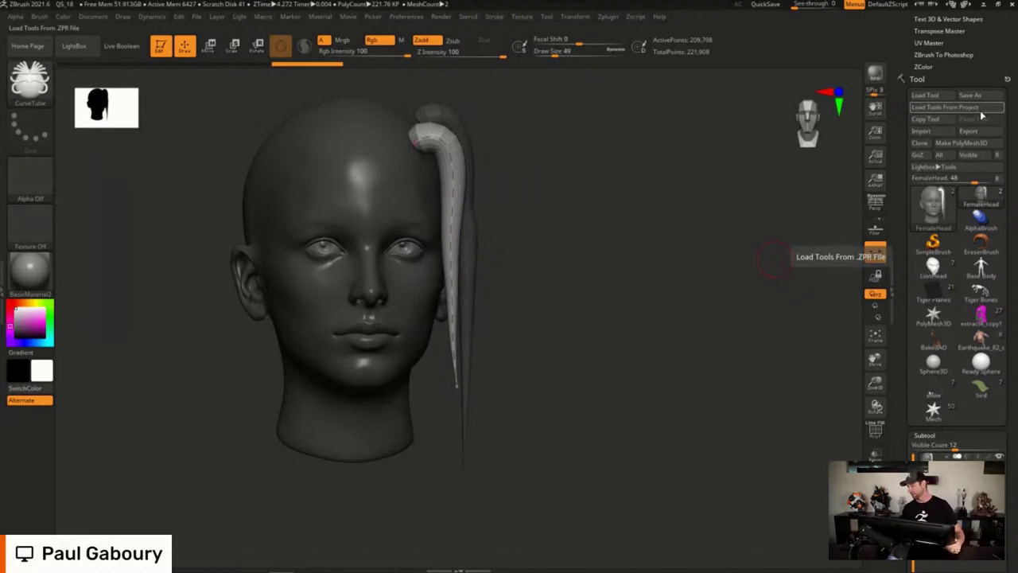
left_click(874, 252)
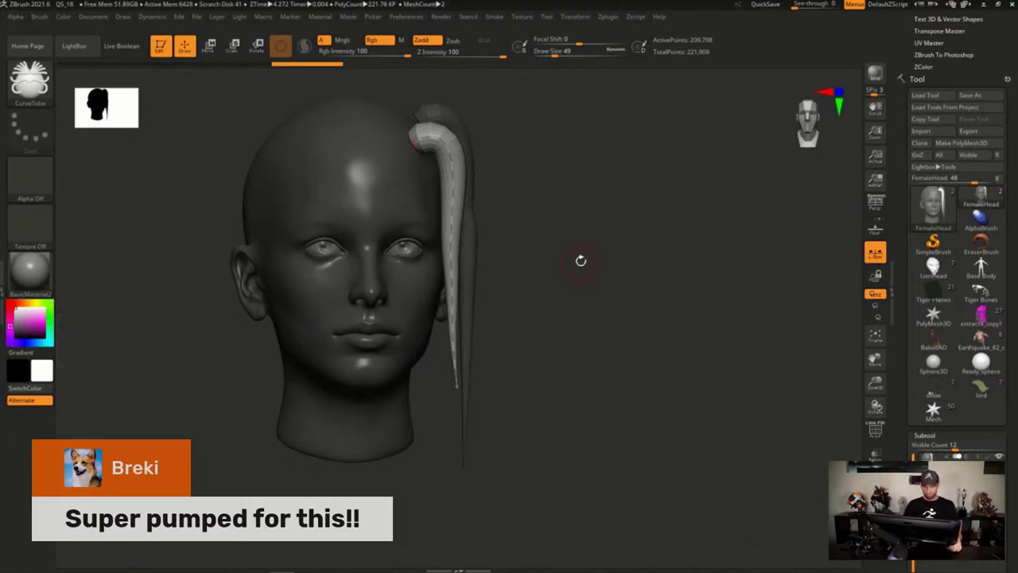
left_click_drag(580, 259, 549, 207)
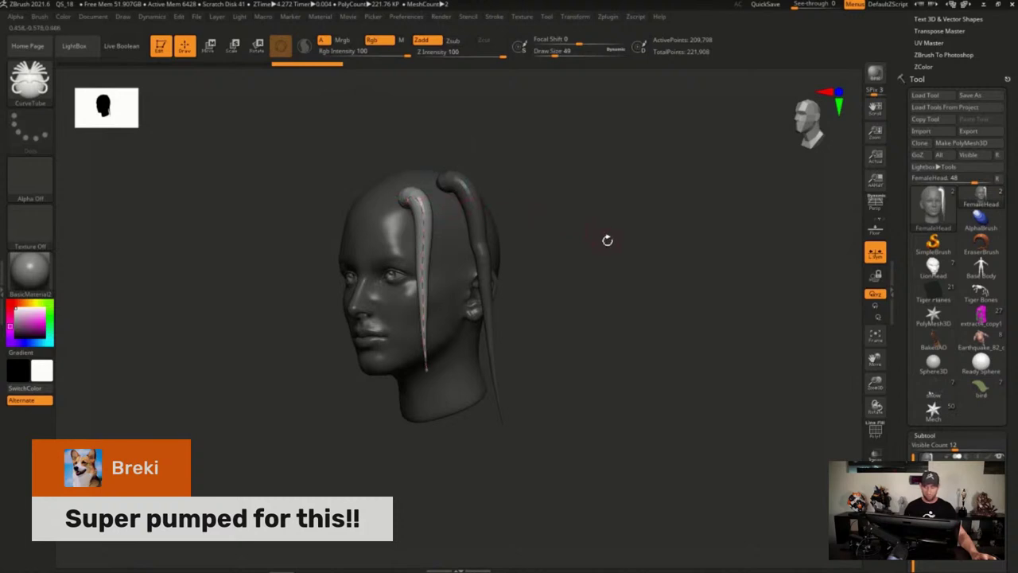
right_click_drag(456, 291, 382, 279)
mouse_move(486, 175)
left_mouse_down()
mouse_move(502, 307)
mouse_move(529, 334)
left_mouse_up()
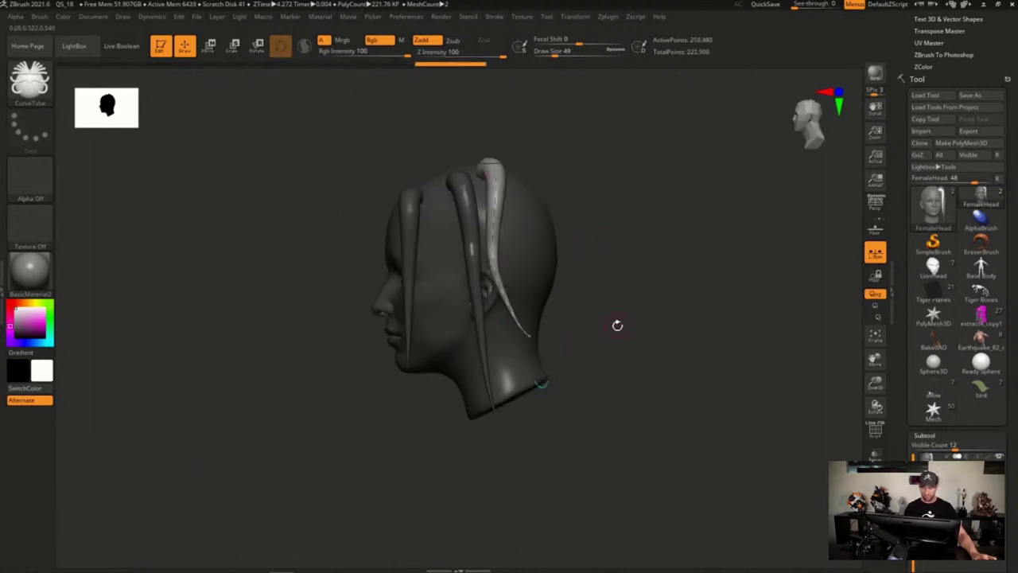
Undo the three hanging tubes to return to the bare head
key("ctrl")
key("ctrl+z")
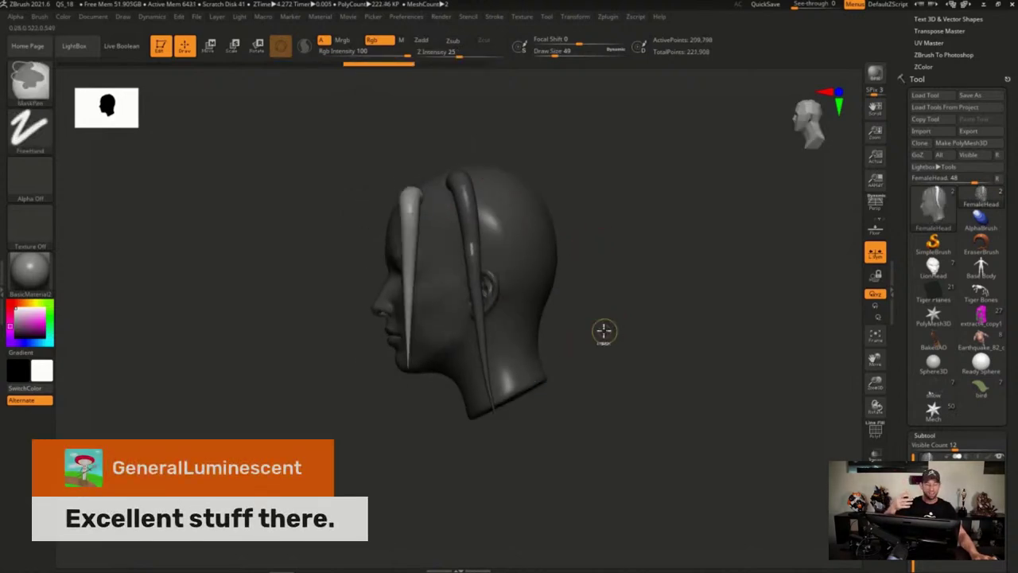
key("ctrl+z")
key("ctrl+z")
Draw a tapered tube in side view from the forehead diagonally to the nape, examine it from the front, and undo it
mouse_move(401, 221)
left_mouse_down()
mouse_move(466, 246)
mouse_move(541, 362)
left_mouse_up()
left_click_drag(602, 331, 668, 305)
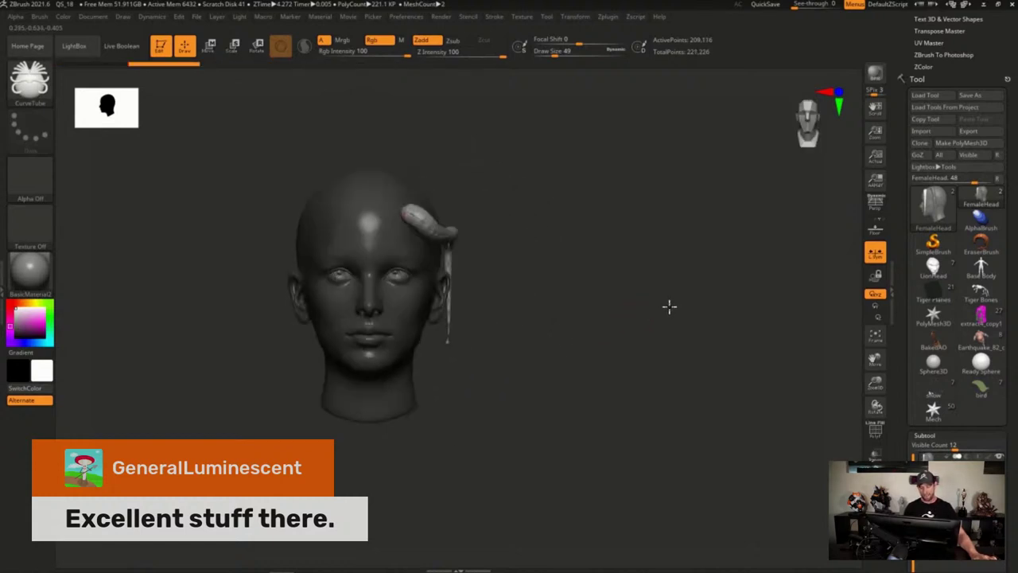
mouse_move(587, 324)
right_mouse_down("alt")
mouse_move(588, 336)
mouse_move(614, 338)
right_mouse_up("alt")
right_click_drag(615, 338, 615, 343, "ctrl")
left_click_drag(614, 342, 597, 323)
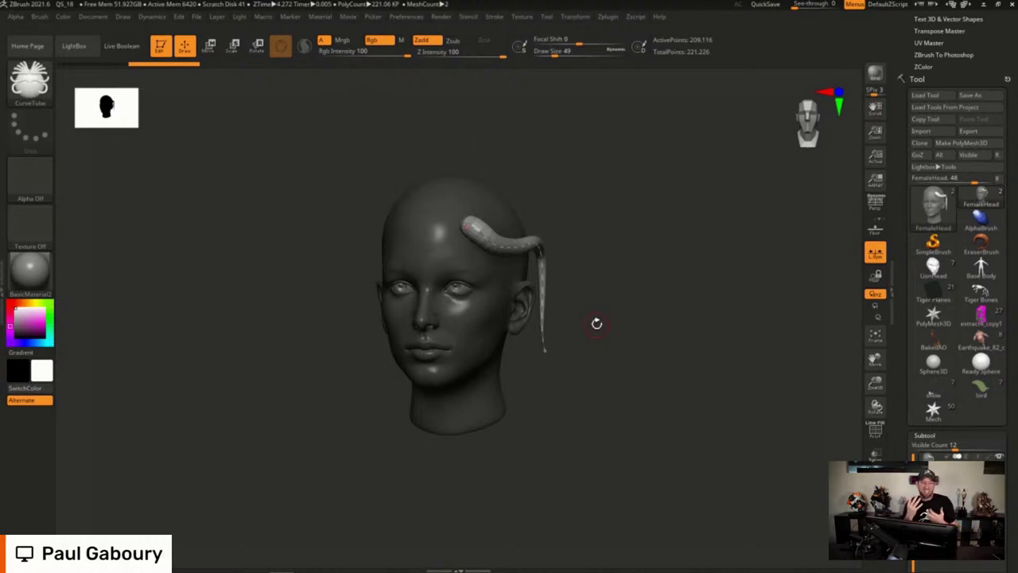
key("ctrl+z")
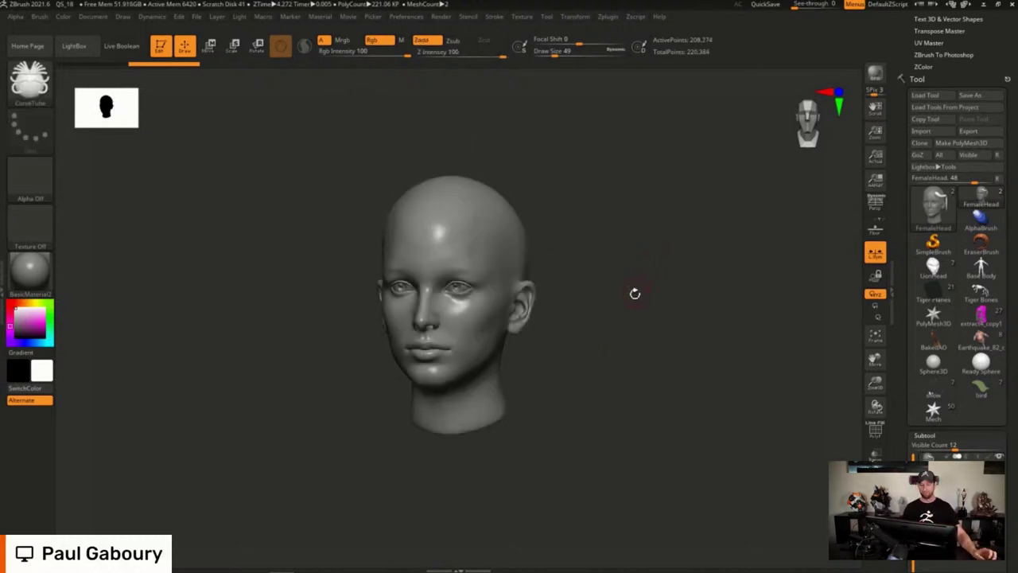
Set the Picker's depth to Farthest Z
left_click(372, 16)
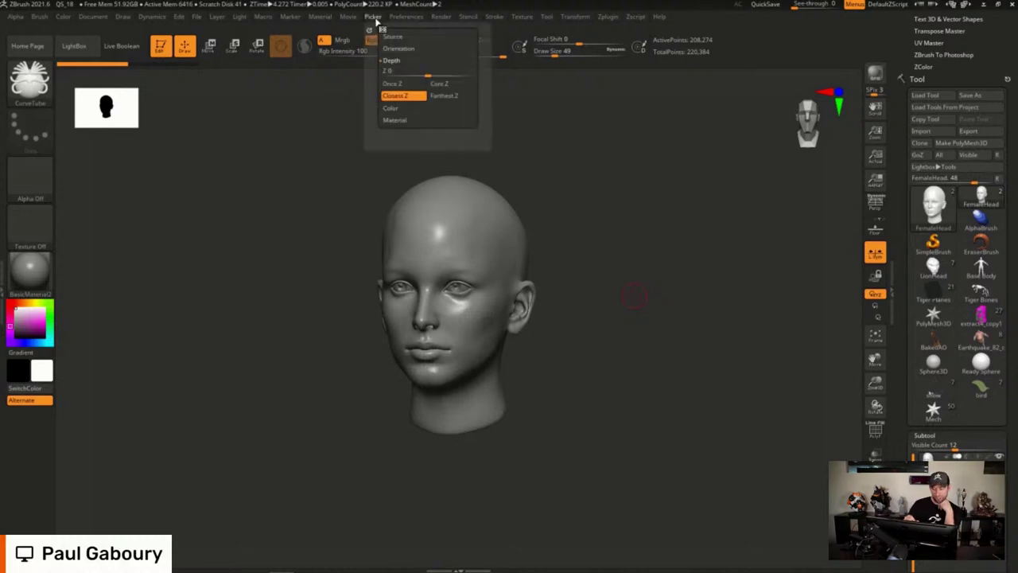
left_click(450, 96)
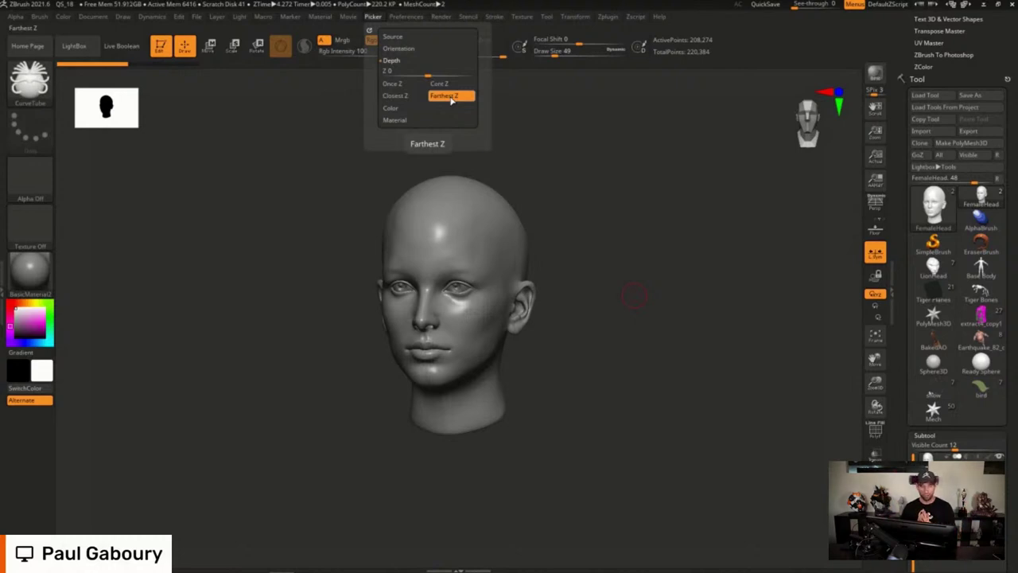
Draw a tapered tube in side view from the temple up past the crown, examine it from the front, and undo it
left_click_drag(668, 318, 606, 301)
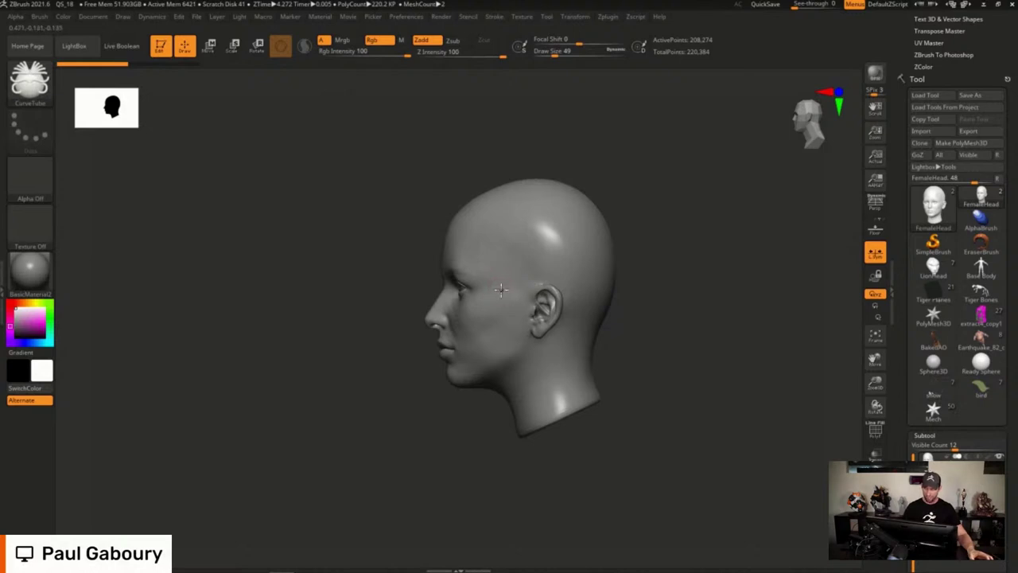
left_click_drag(499, 288, 492, 113)
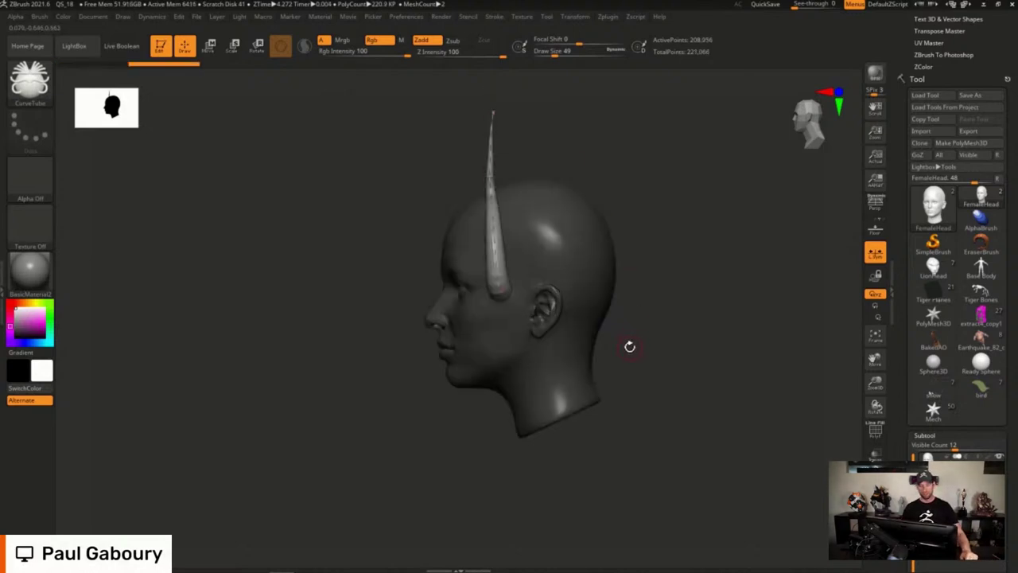
left_click_drag(629, 346, 643, 279)
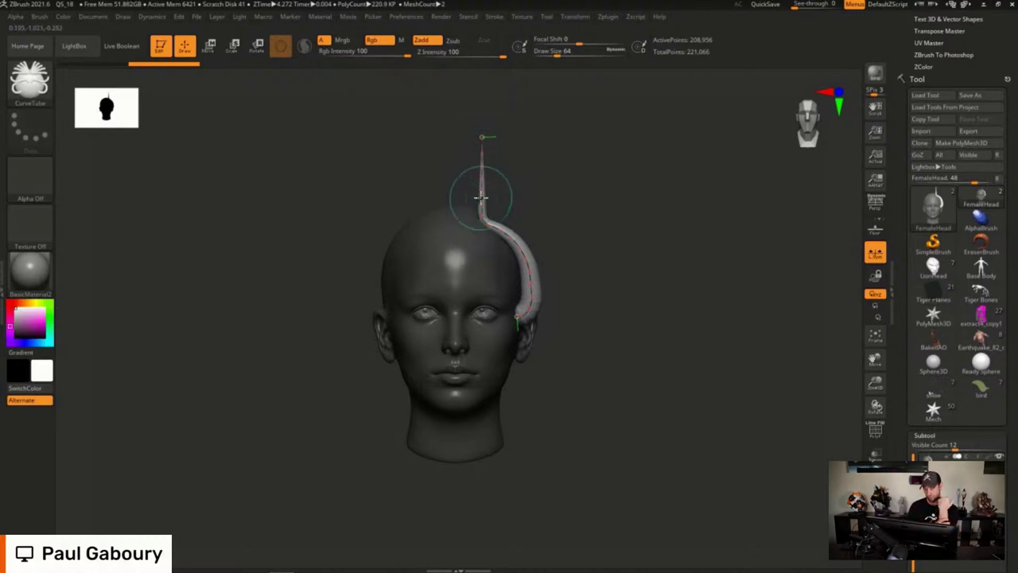
key("ctrl+z")
Draw a tapered tube from the upper side of the forehead down to the neck base, examine it, and undo it
left_click_drag(605, 355, 591, 286, "alt")
left_click_drag(514, 169, 530, 371)
mouse_move(636, 323)
left_mouse_down()
mouse_move(650, 314)
mouse_move(638, 310)
left_mouse_up()
left_click_drag(578, 339, 580, 312)
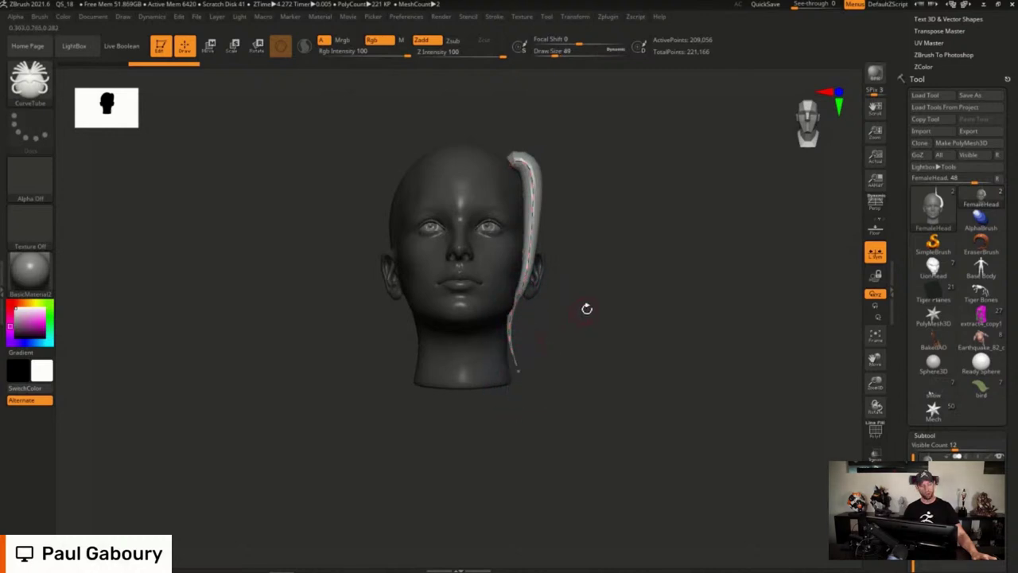
left_click_drag(586, 307, 543, 348)
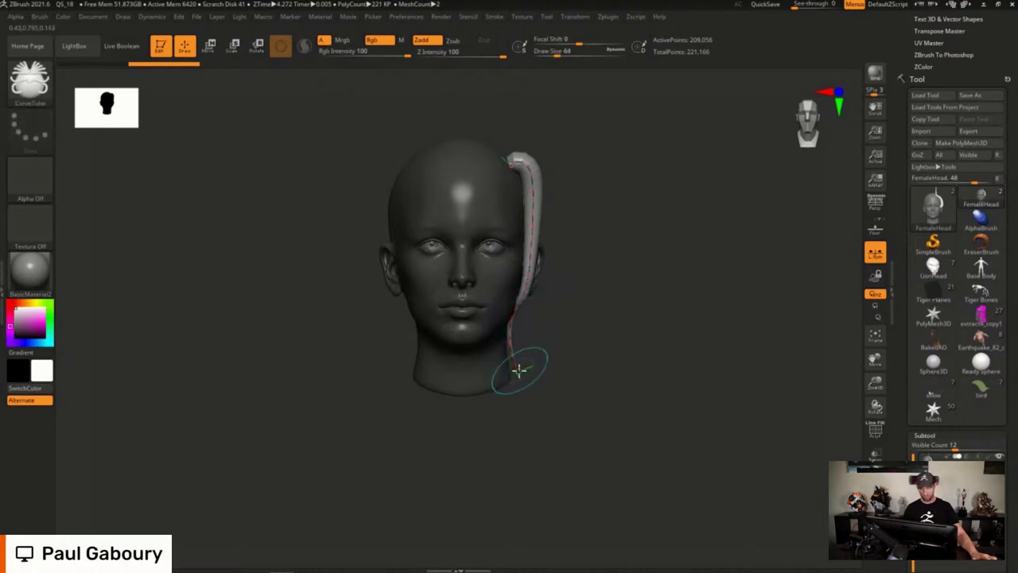
left_click(581, 449)
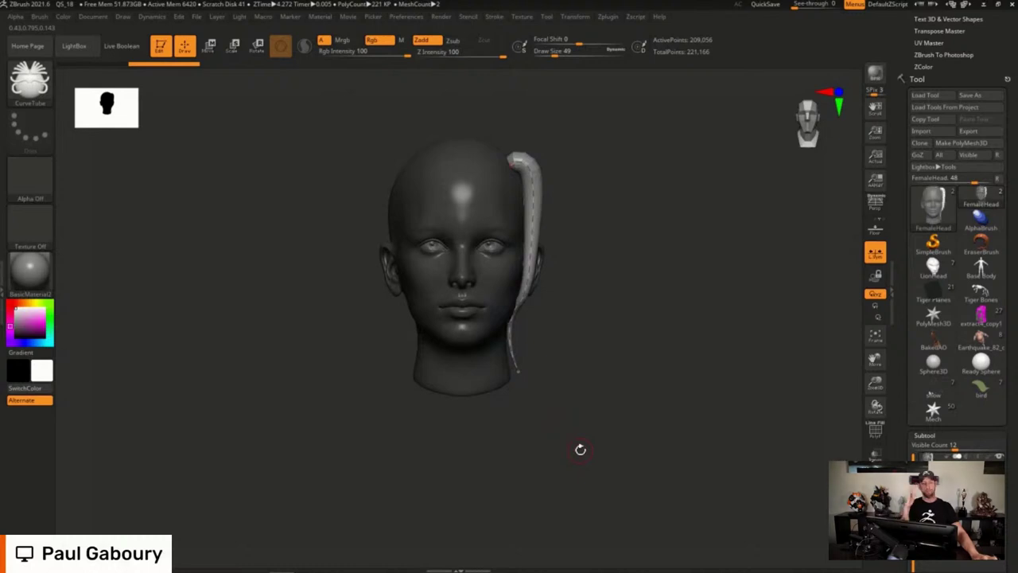
key("ctrl+z")
Switch from the female head to the LionHead model and bring its Tiger Head Parts subtools into view
right_click_drag(614, 269, 611, 303, "alt")
left_click_drag(610, 304, 593, 321)
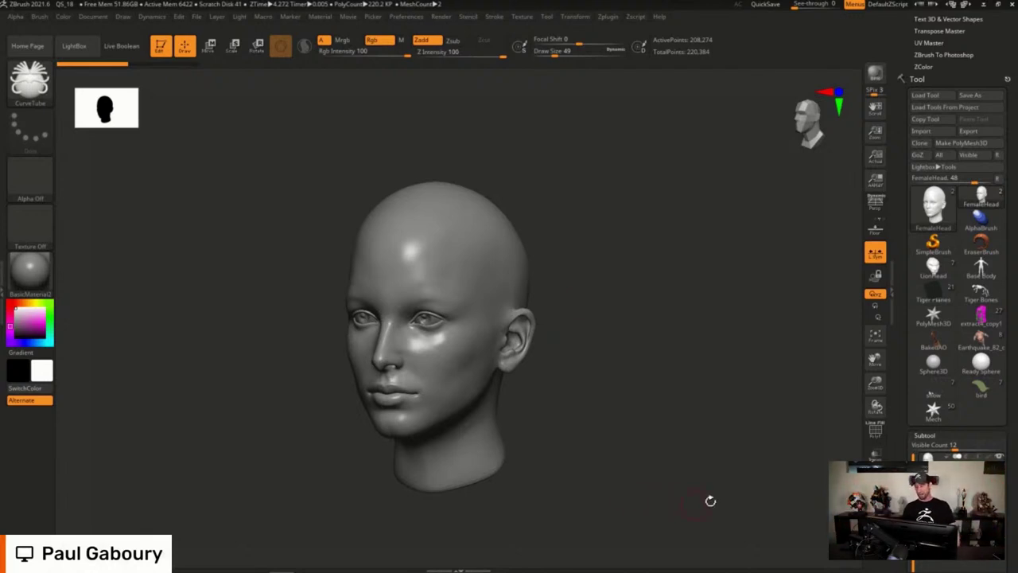
left_click(934, 266)
left_click_drag(825, 323, 593, 319)
mouse_move(593, 319)
right_mouse_down("ctrl")
mouse_move(601, 331)
mouse_move(606, 318)
mouse_move(625, 380)
right_mouse_up("ctrl")
scroll(959, 318, "down", 6)
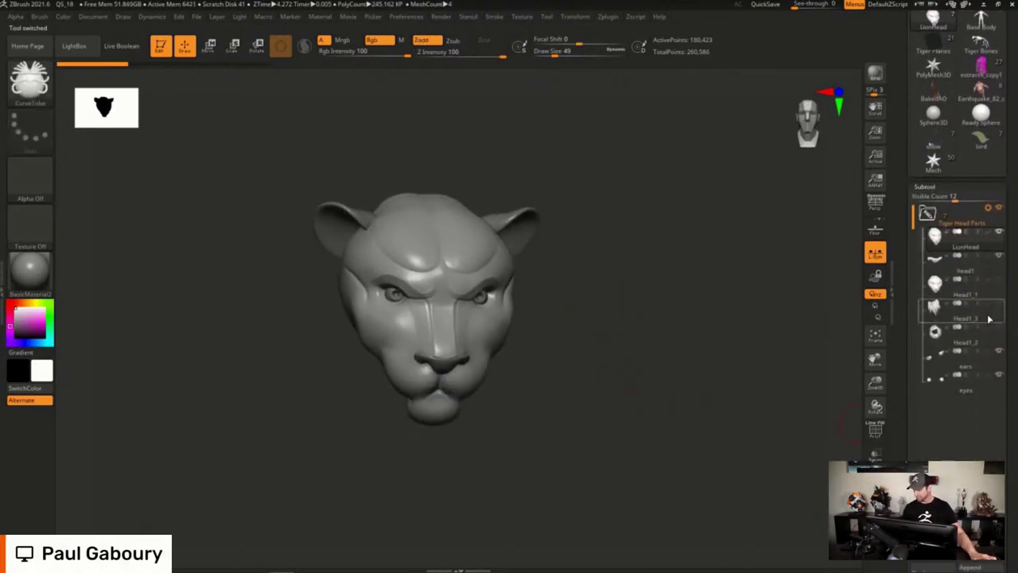
Show the Head1_3 and Head1_2 subtools, examine the lion's mane and beard, and hide both subtools again
left_click(1000, 319)
left_click(999, 306)
right_click_drag(657, 381, 642, 334, "ctrl")
mouse_move(642, 334)
right_mouse_down("ctrl")
mouse_move(635, 356)
mouse_move(634, 339)
mouse_move(616, 336)
mouse_move(628, 336)
right_mouse_up("ctrl")
left_click_drag(628, 336, 628, 324)
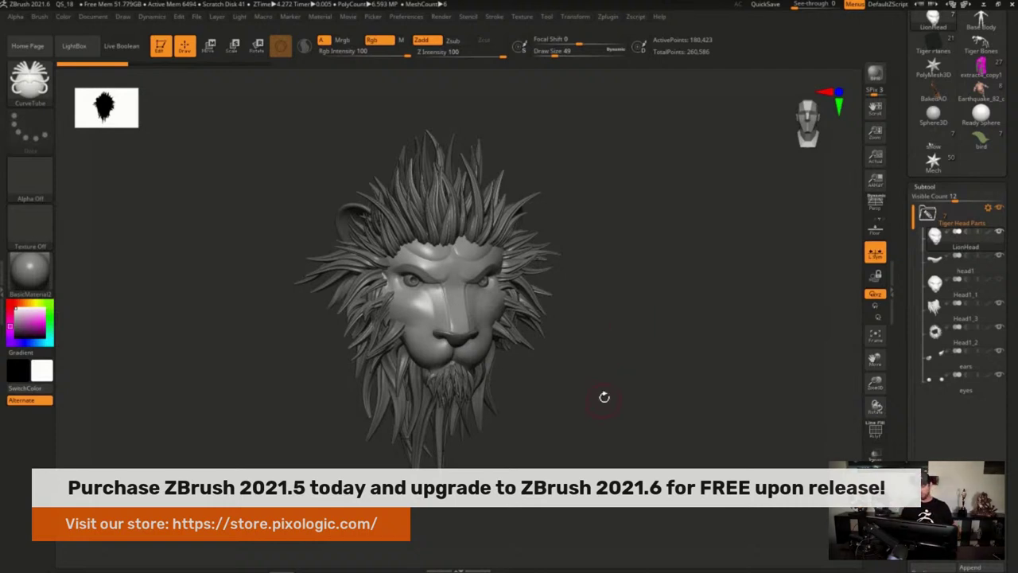
left_click(999, 304)
left_click(999, 327)
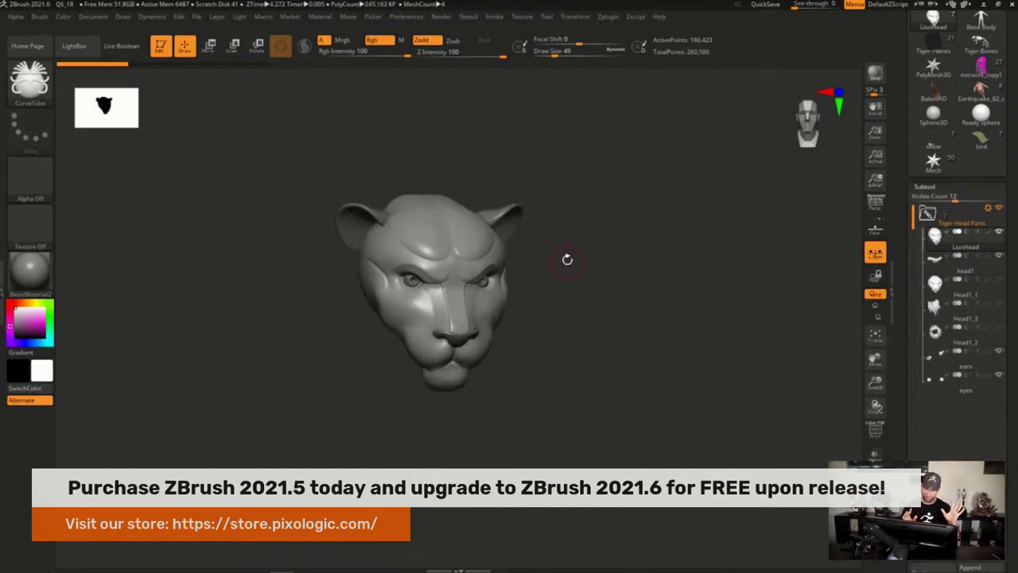
Select the CurveAlpha brush for working on the lion head
right_click_drag(579, 262, 599, 240, "alt")
key("b")
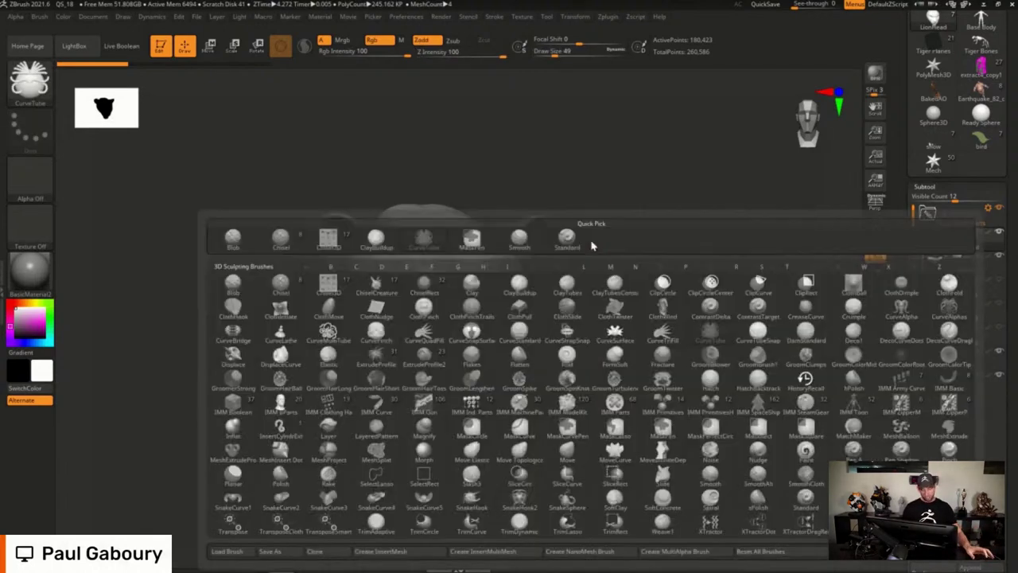
key("c")
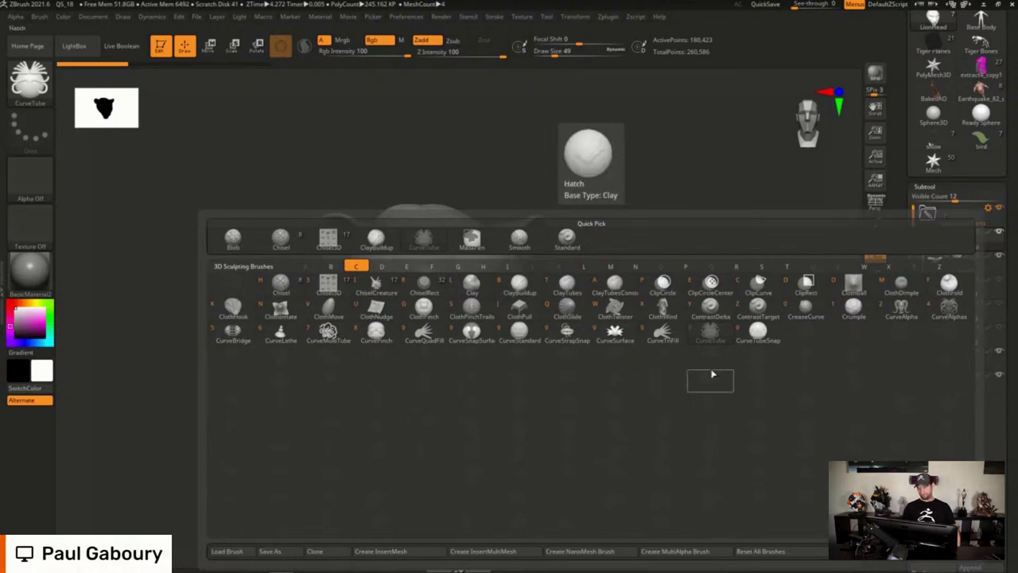
left_click(901, 309)
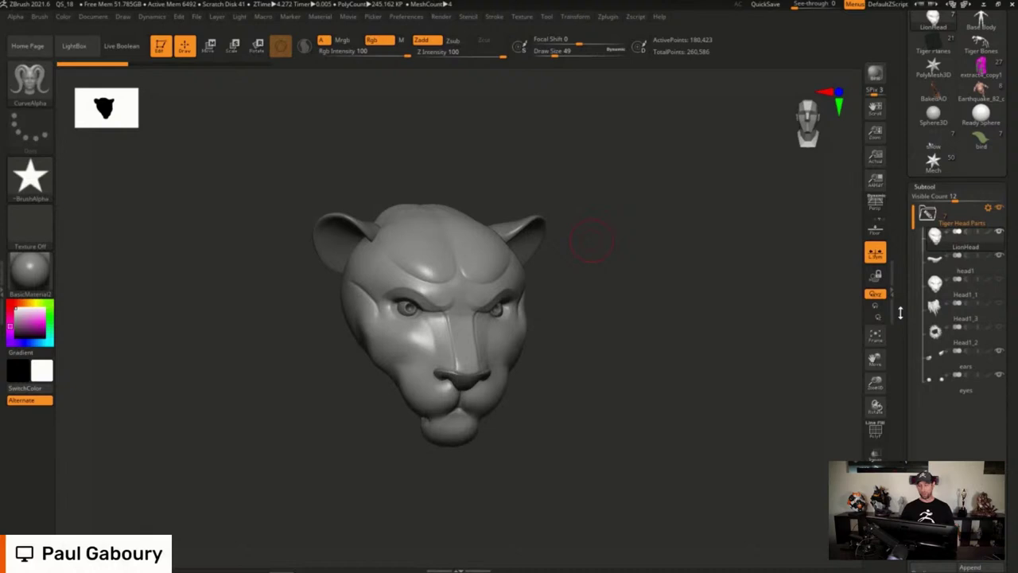
Draw two curved, tapered horns with the star alpha, one outward from above each eye of the lion head
left_click_drag(627, 307, 619, 316)
mouse_move(484, 250)
left_mouse_down()
mouse_move(510, 206)
mouse_move(641, 384)
mouse_move(672, 386)
left_mouse_up()
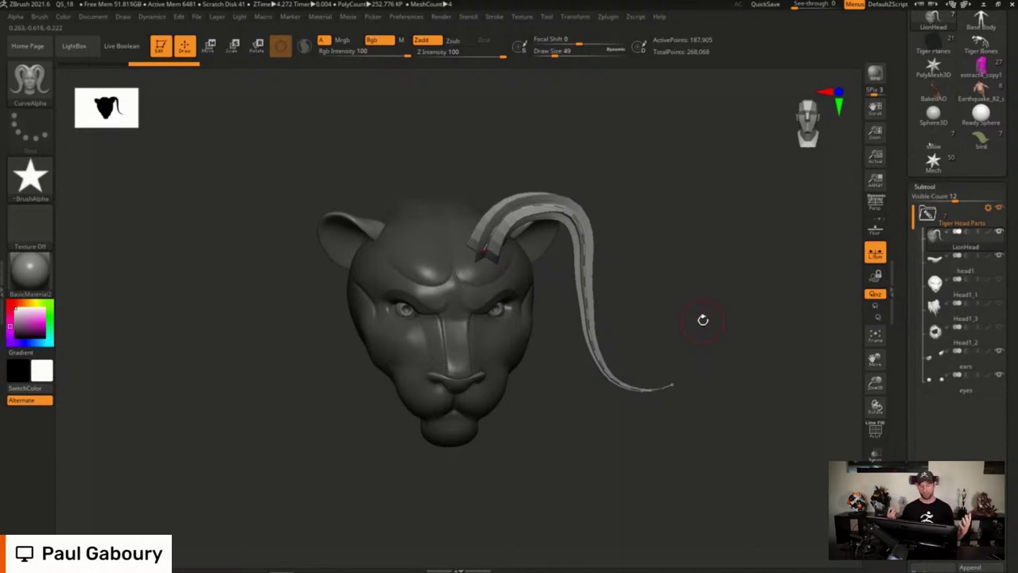
mouse_move(405, 249)
left_mouse_down()
mouse_move(297, 371)
mouse_move(305, 374)
left_mouse_up()
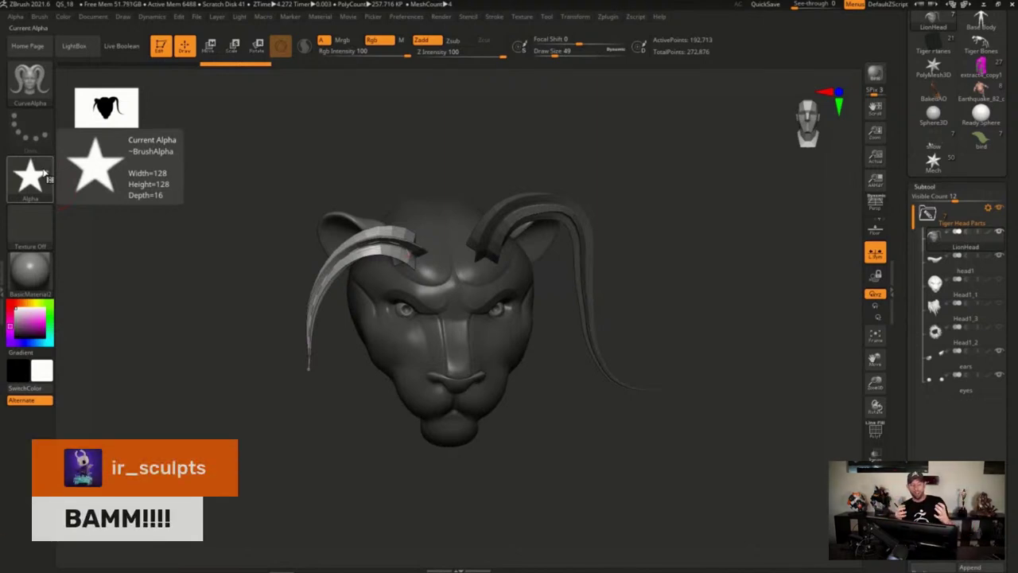
left_click_drag(695, 214, 660, 211)
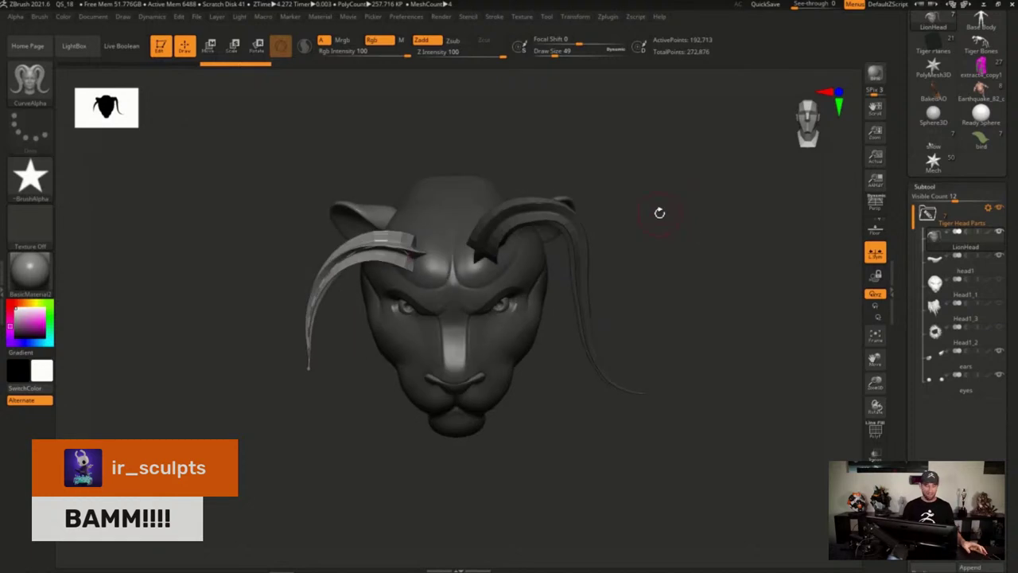
Set the brush alpha to the solid circle Alpha 58 and draw a curved horn from the crown out over the ear
left_click(43, 182)
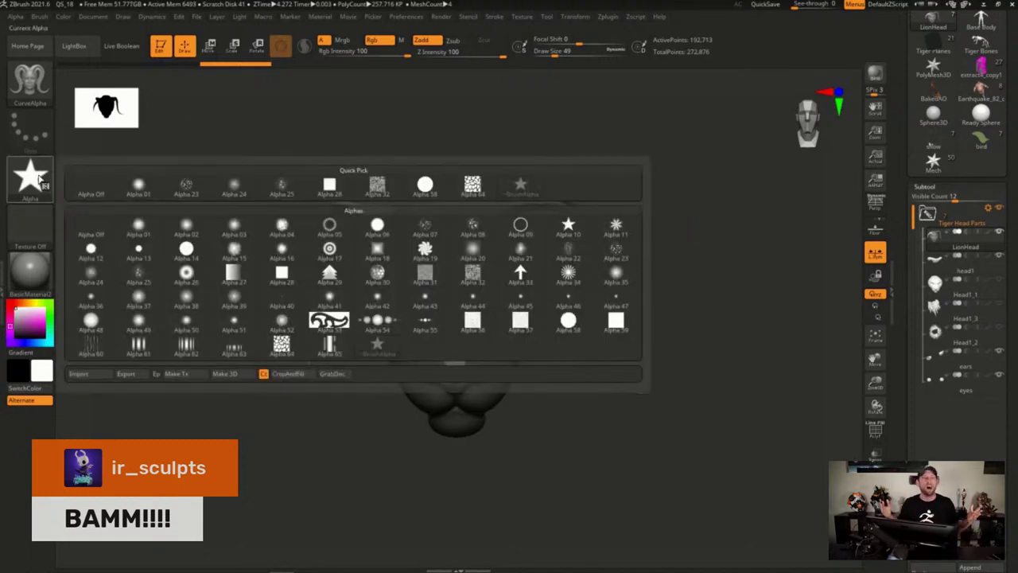
left_click(425, 185)
left_click_drag(689, 163, 636, 209)
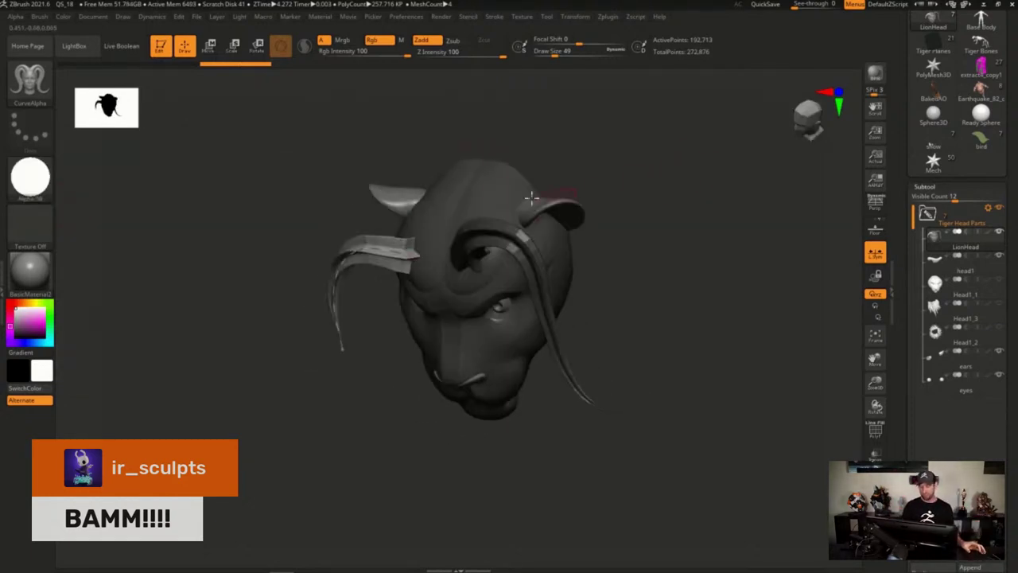
left_click_drag(505, 196, 682, 173)
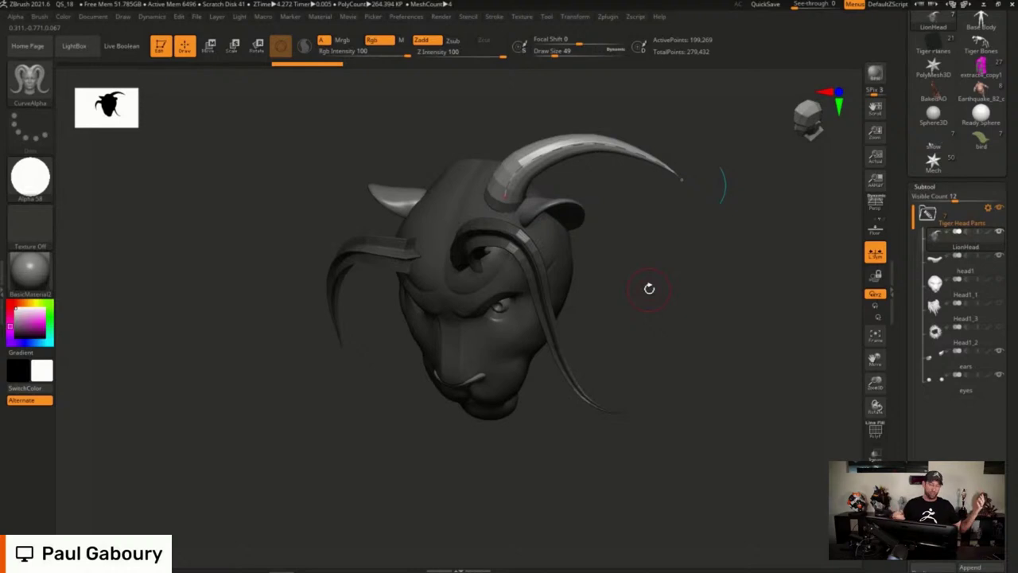
Set the brush alpha to Alpha 15 and draw a matching curved horn from the opposite side of the crown
left_click(31, 177)
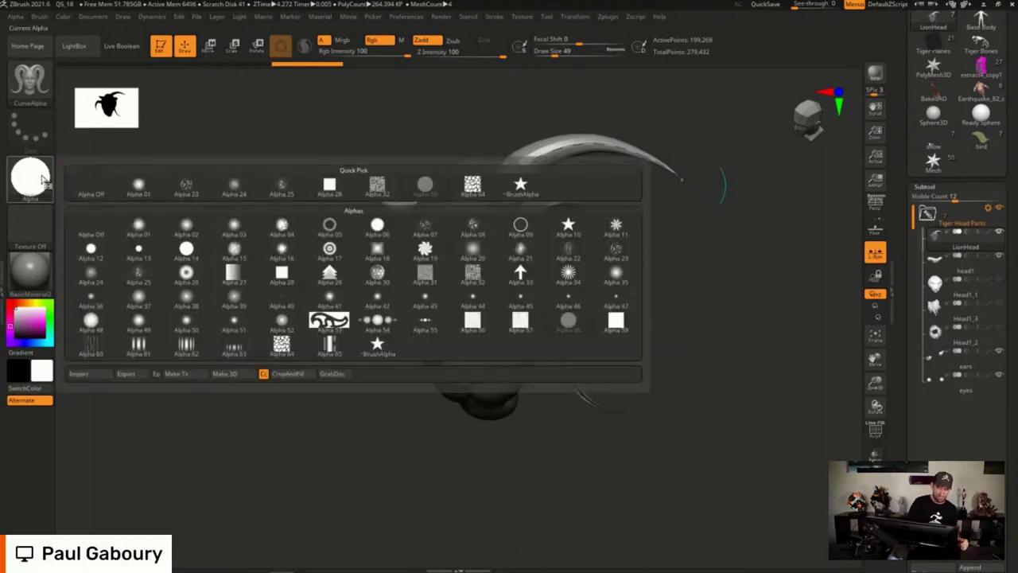
left_click(235, 256)
right_click_drag(466, 216, 472, 209, "shift")
left_click_drag(432, 198, 232, 224)
mouse_move(620, 291)
left_mouse_down()
mouse_move(671, 284)
mouse_move(659, 259)
left_mouse_up()
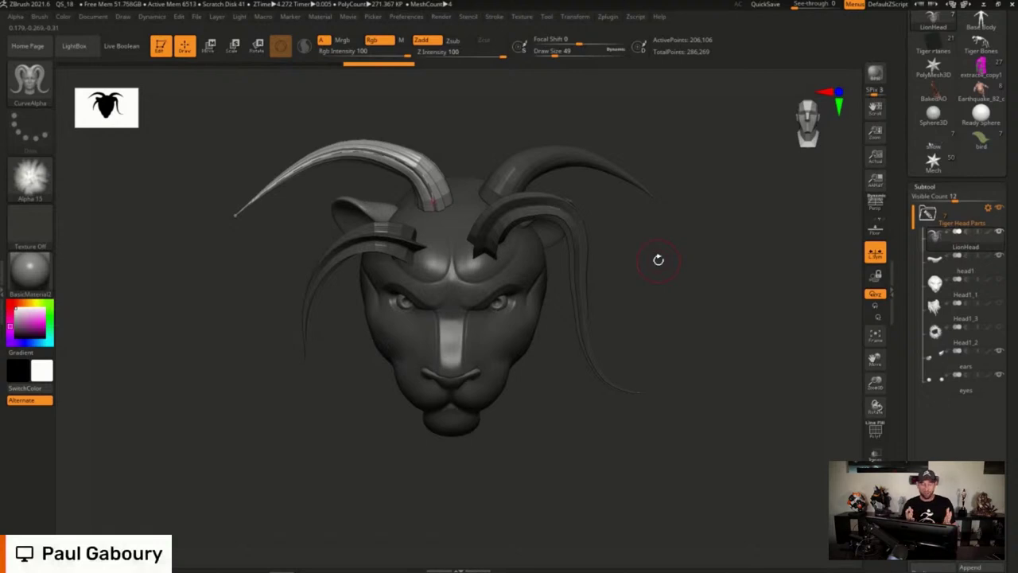
Set the brush alpha to Alpha 07 and undo the horns drawn on the lion head
left_click(39, 181)
left_click(431, 228)
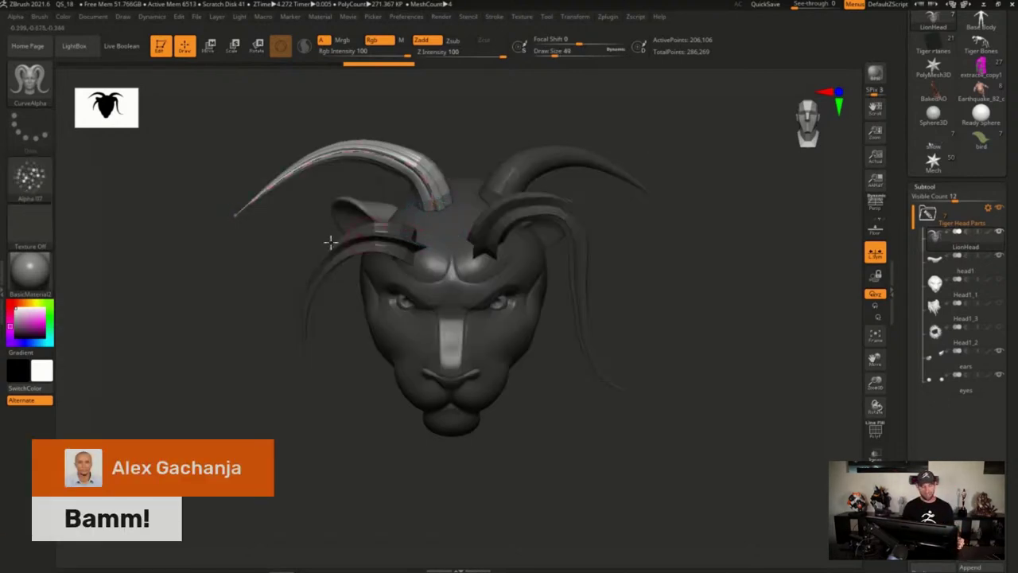
key("ctrl+z")
key("ctrl+z")
key("ctrl+z")
key("ctrl+z")
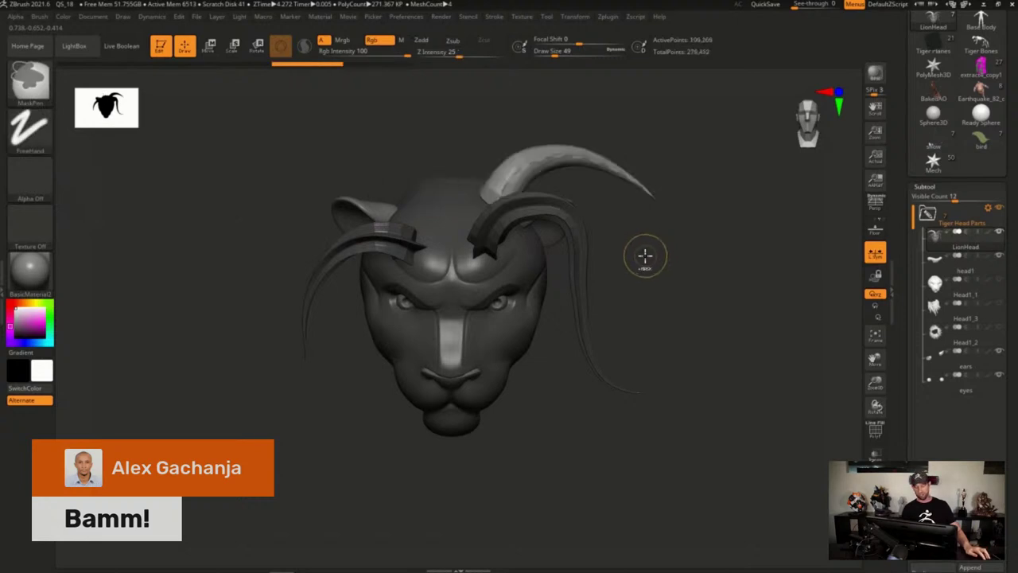
Draw an arching bundle of strands beside one ear with Alpha 07, and a long horn beside the other ear with Alpha 30
mouse_move(492, 232)
left_mouse_down()
mouse_move(668, 293)
mouse_move(609, 339)
mouse_move(559, 357)
mouse_move(547, 400)
mouse_move(613, 377)
mouse_move(616, 343)
left_mouse_up()
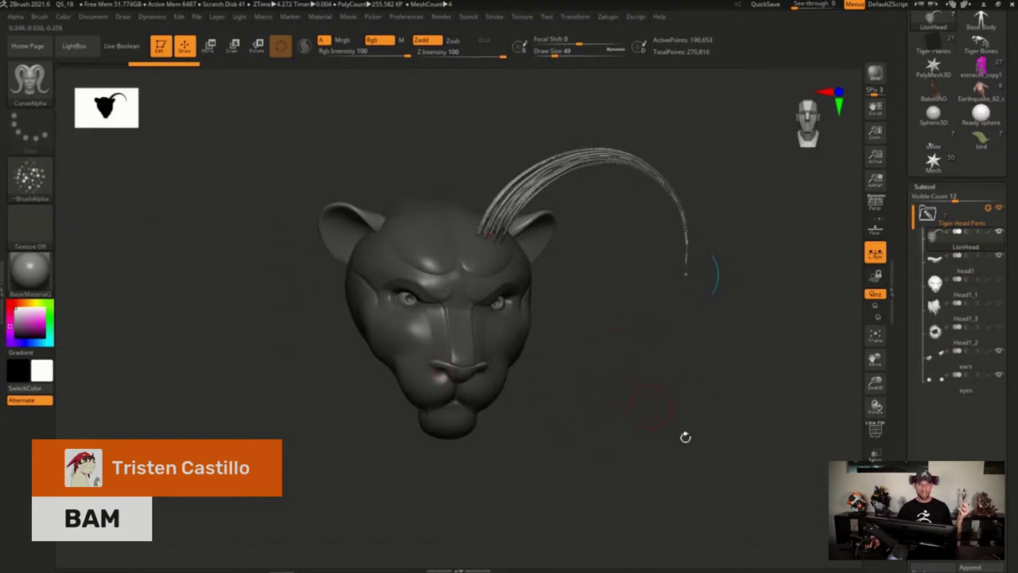
mouse_move(31, 176)
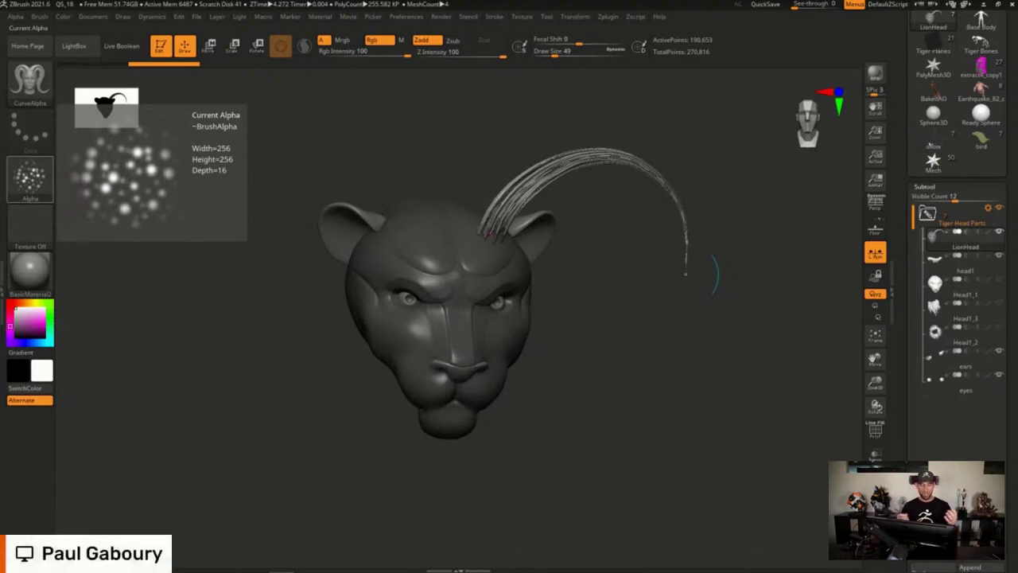
left_click(30, 176)
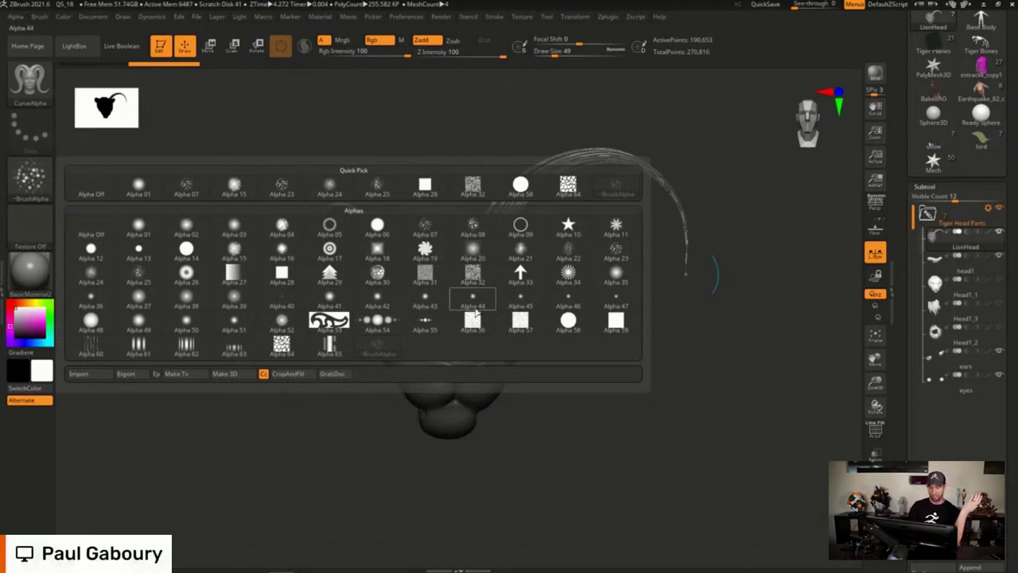
left_click(376, 278)
left_click_drag(222, 409, 221, 410)
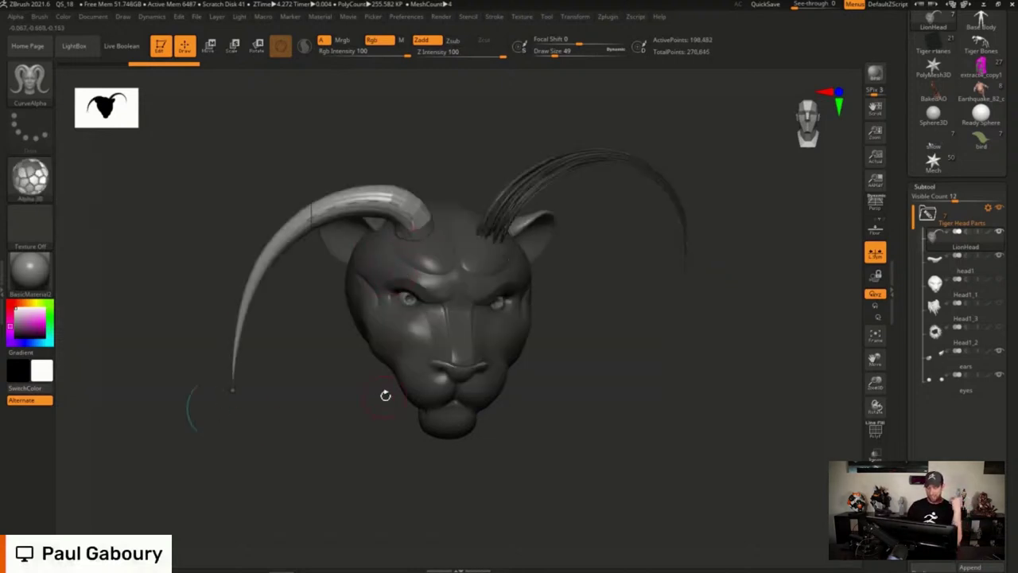
Set the brush alpha to the swirl Alpha 19 and draw a tapered curve from the brow below the strand bundle
left_click(31, 177)
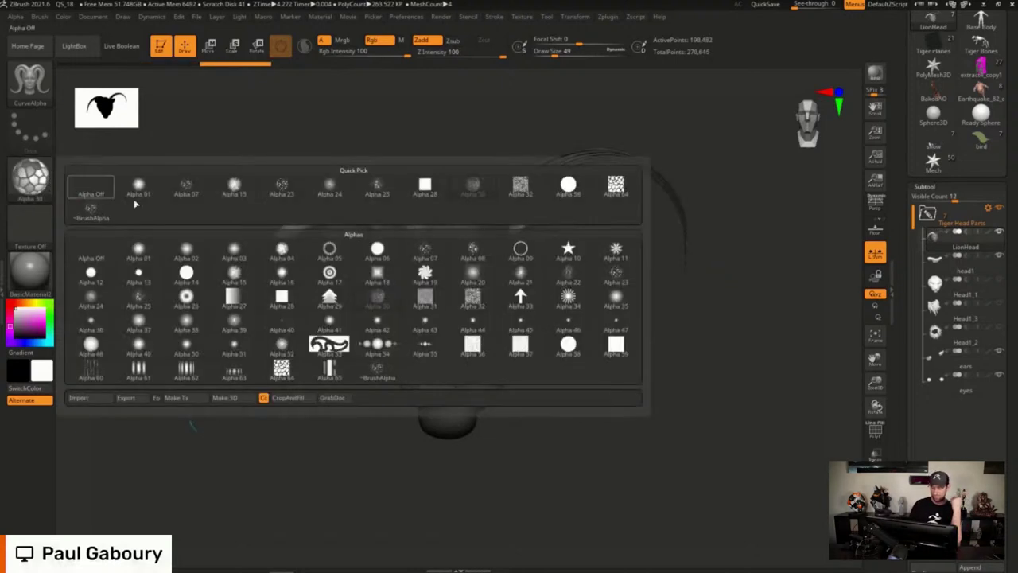
left_click(427, 273)
left_click_drag(513, 264, 604, 379)
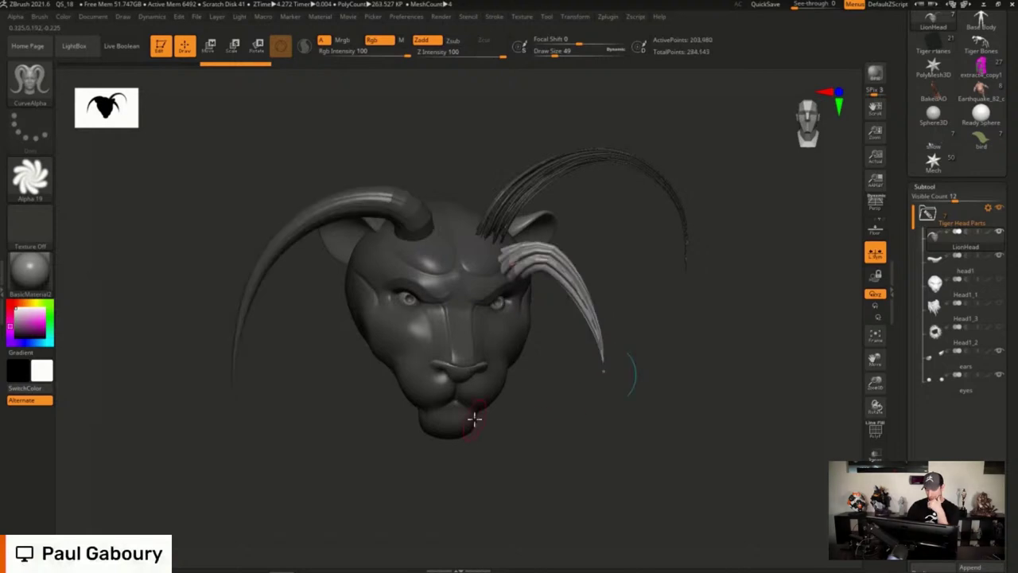
Set the brush alpha to the cracked-pattern Alpha 64 and draw a tapered curve from the opposite brow down past the cheek
left_click(30, 176)
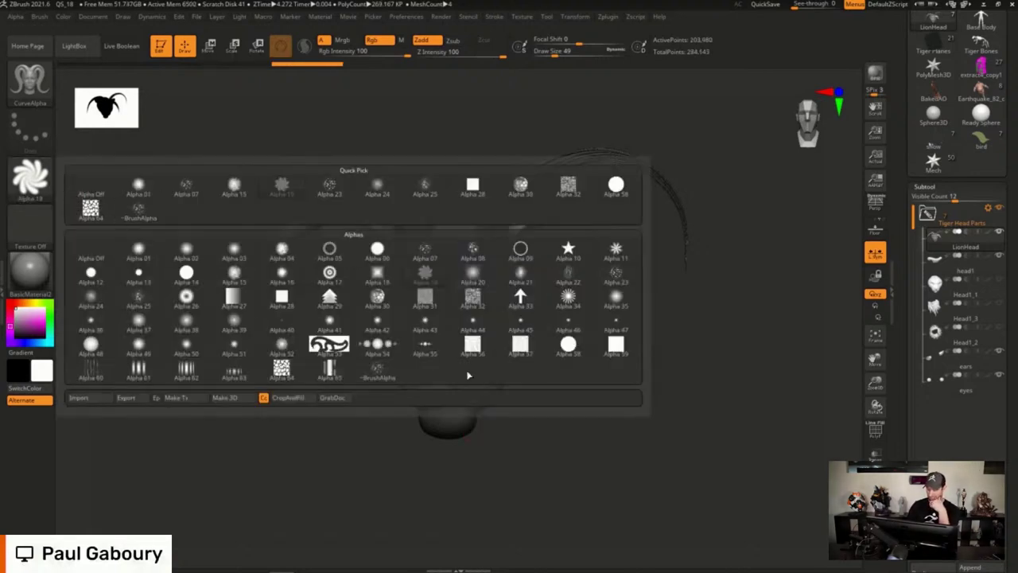
left_click(281, 367)
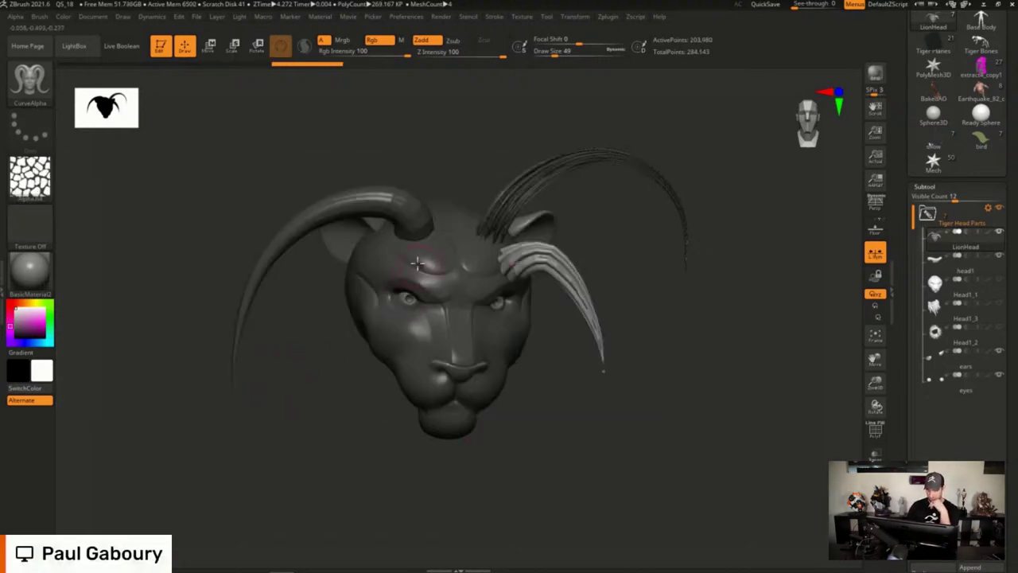
left_click_drag(422, 265, 310, 414)
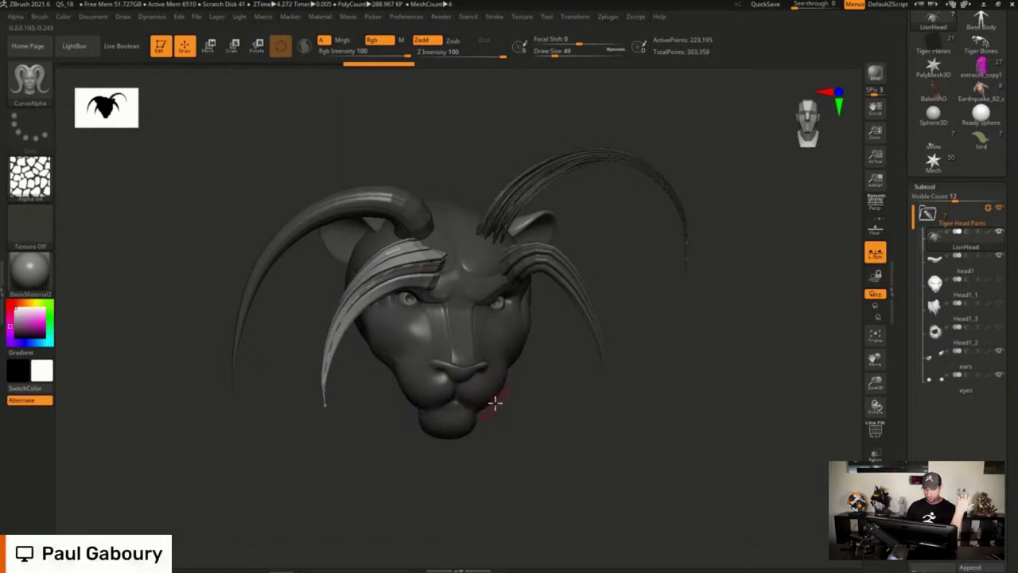
mouse_move(498, 407)
left_mouse_down()
mouse_move(514, 389)
mouse_move(491, 421)
mouse_move(488, 402)
left_mouse_up()
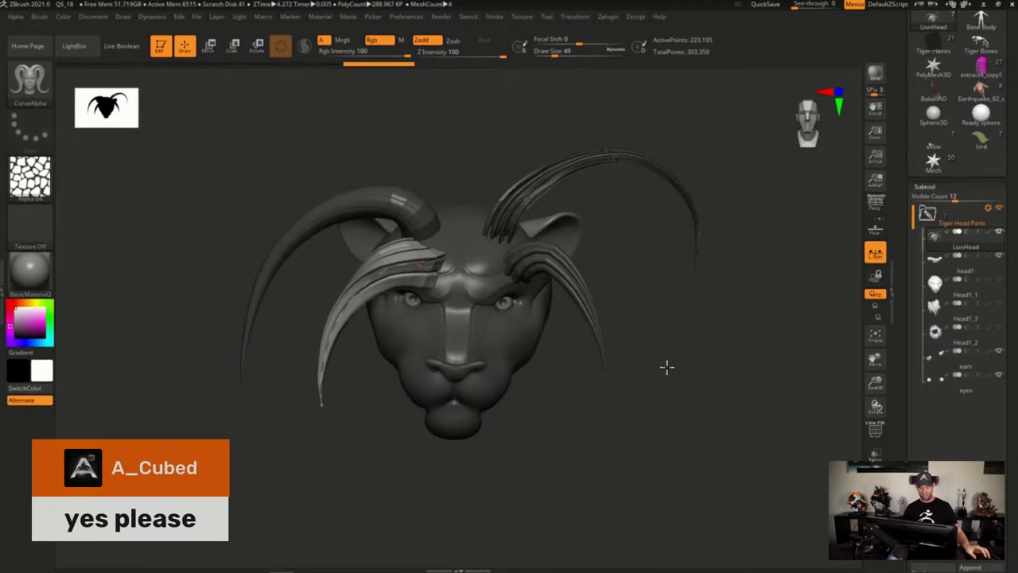
Undo all four alpha-profile curves to return to the bare lion head
key("ctrl+z")
key("ctrl+z")
key("ctrl+z")
key("ctrl+z")
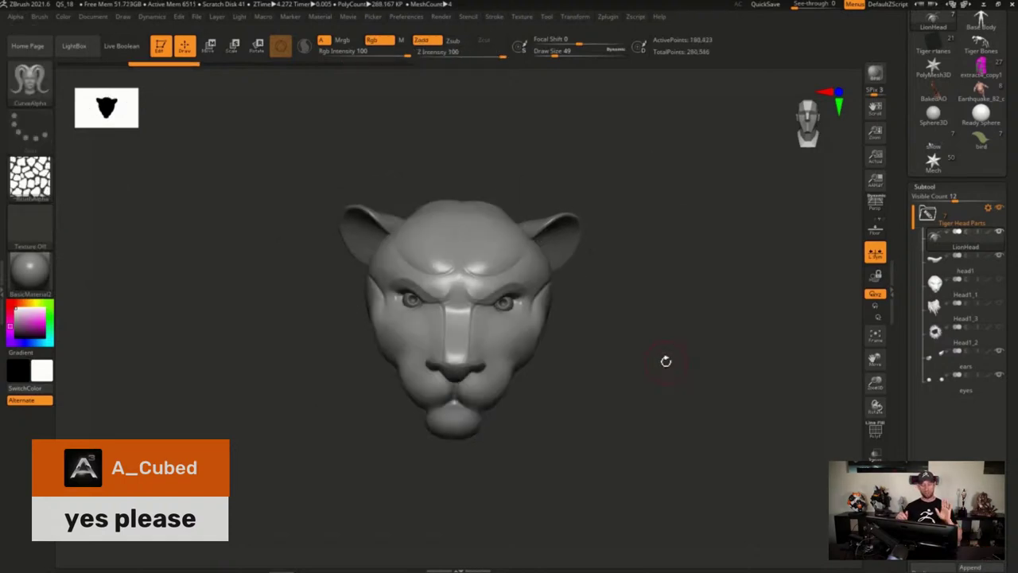
key("ctrl+z")
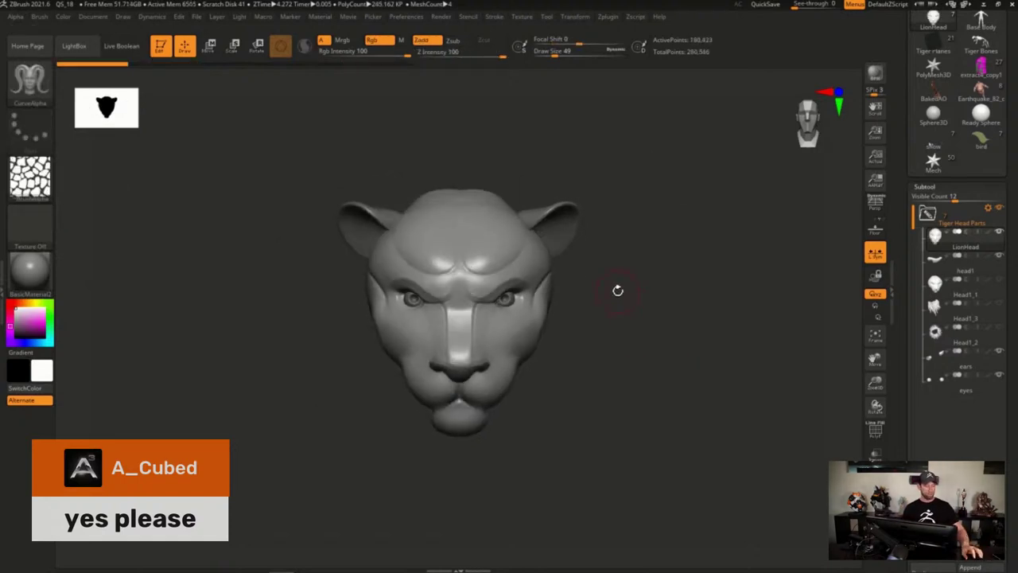
Try a pair of tapered horns arching from the forehead over each ear with CurveAlpha, and undo both
key("ctrl+shift+z")
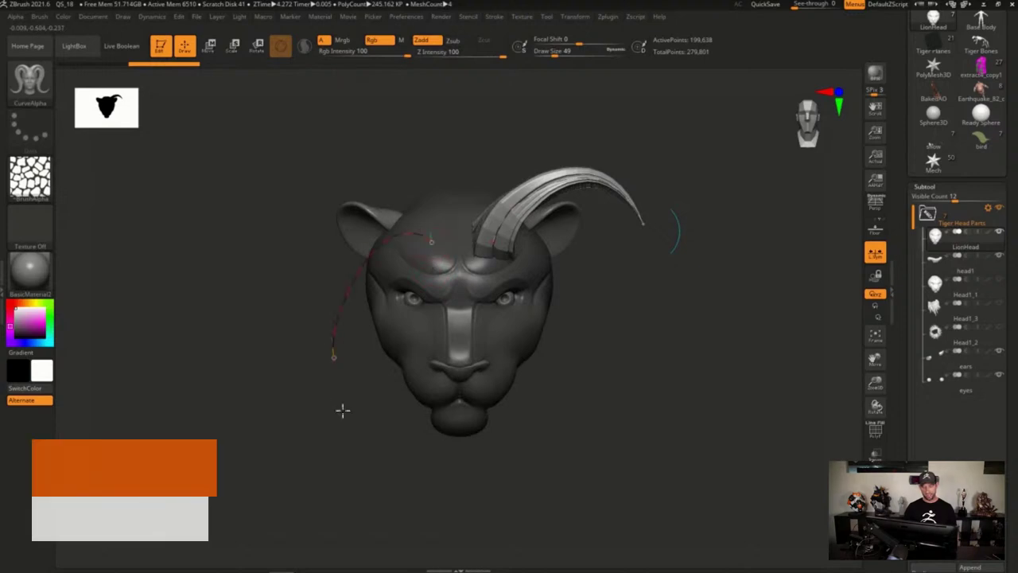
key("ctrl+shift+z")
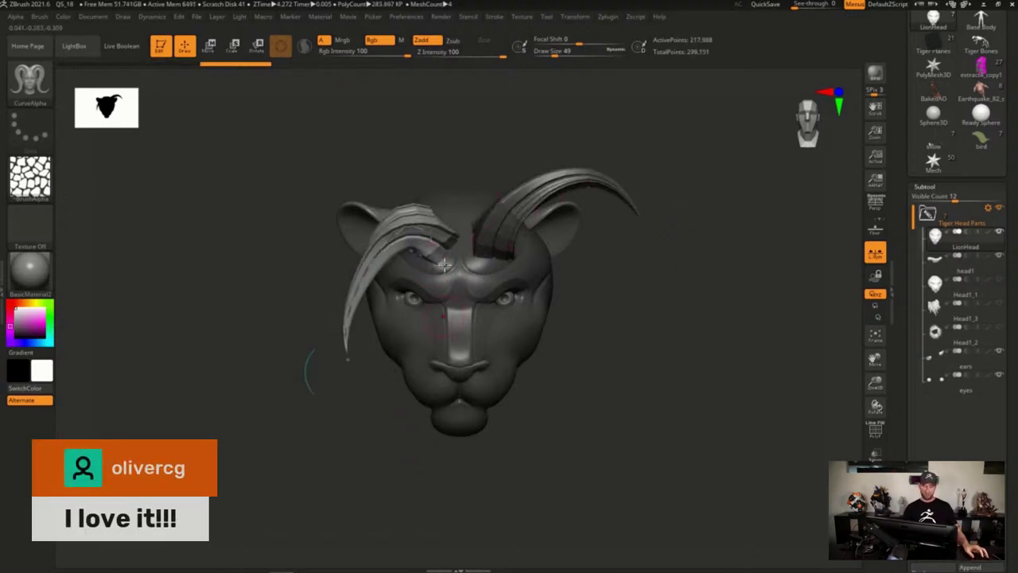
key("ctrl+z")
key("ctrl+z")
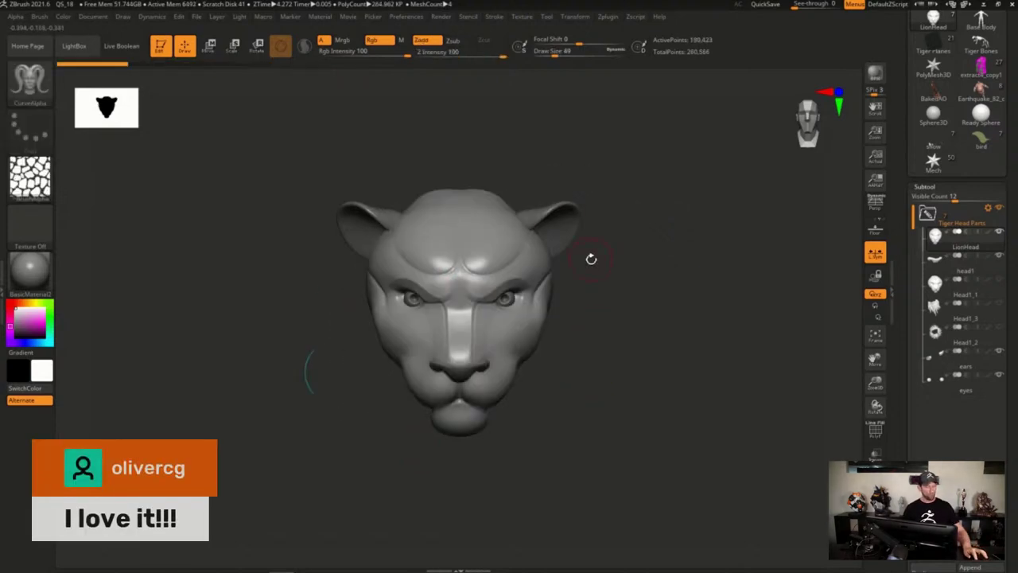
Switch to the CurveAlphas brush and draw four tapered multi-strand curves, one from each side of the forehead and one from each brow
key("b")
key("c")
left_click(932, 316)
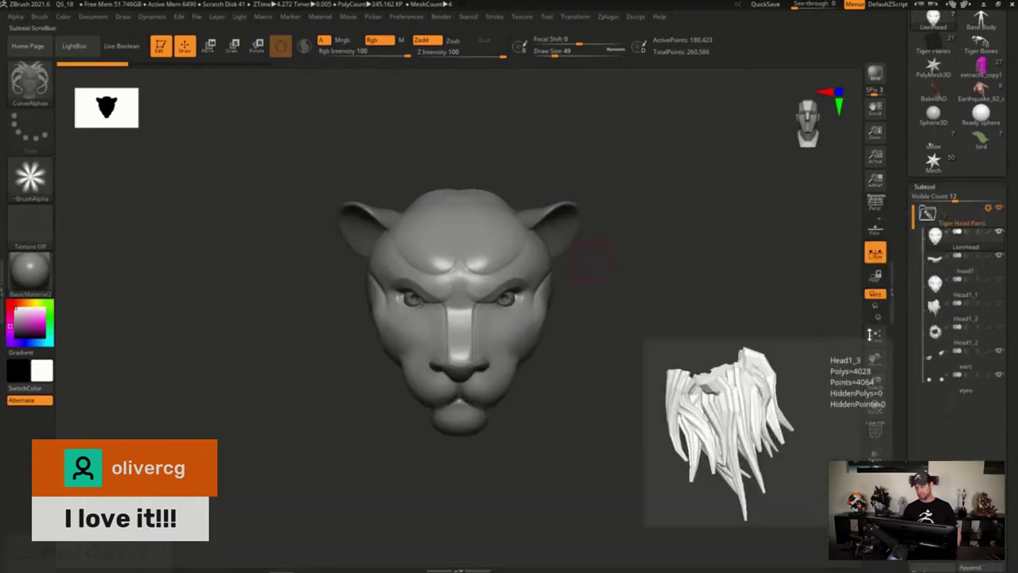
mouse_move(426, 233)
left_mouse_down()
mouse_move(409, 230)
mouse_move(338, 380)
left_mouse_up()
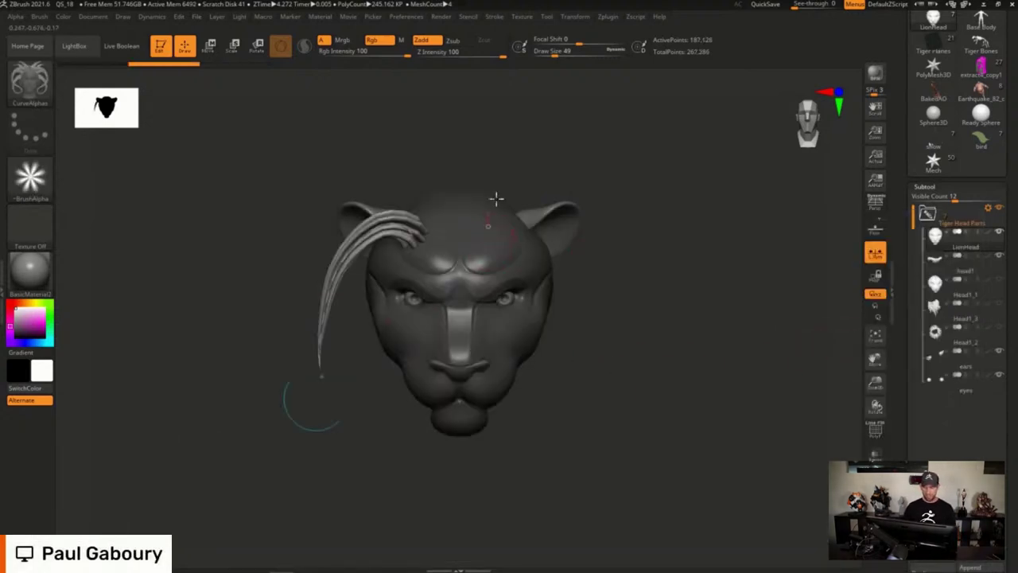
left_click_drag(495, 198, 640, 194)
left_click_drag(657, 416, 660, 414)
left_click_drag(405, 284, 389, 432)
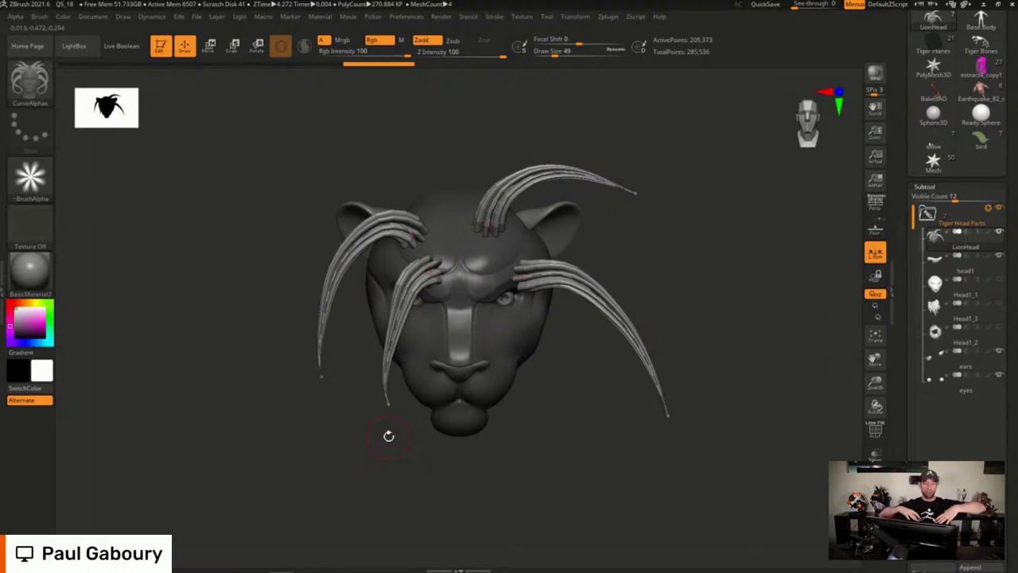
Reposition two strand bundles on one side, pulling the brow bundle upward and shifting the forehead bundle toward the middle of the head
key("]")
left_click_drag(595, 291, 618, 240)
left_click_drag(523, 277, 495, 246)
left_click_drag(520, 188, 506, 146)
left_click_drag(485, 225, 461, 212)
left_click_drag(501, 140, 518, 160)
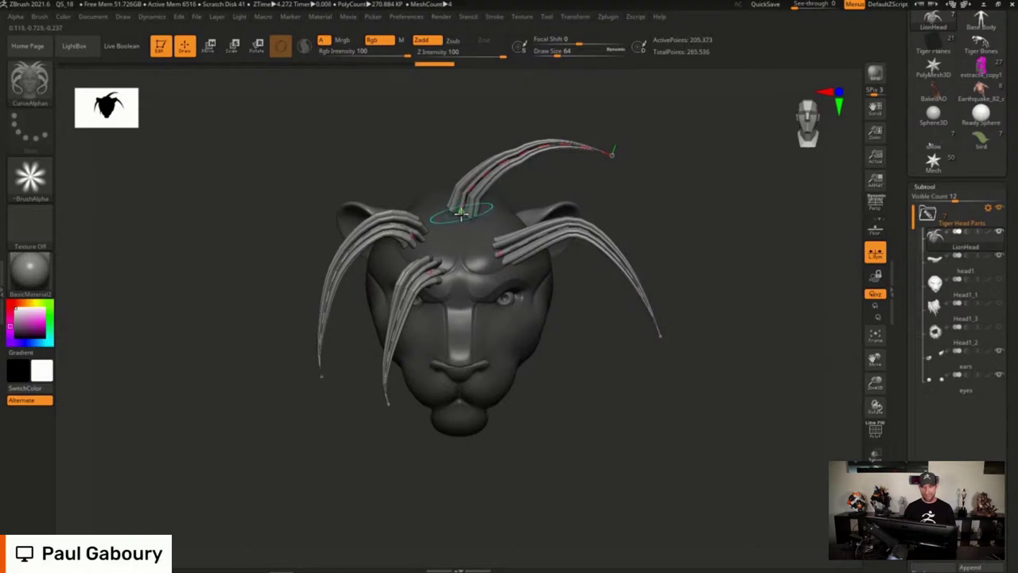
left_click_drag(461, 211, 467, 232)
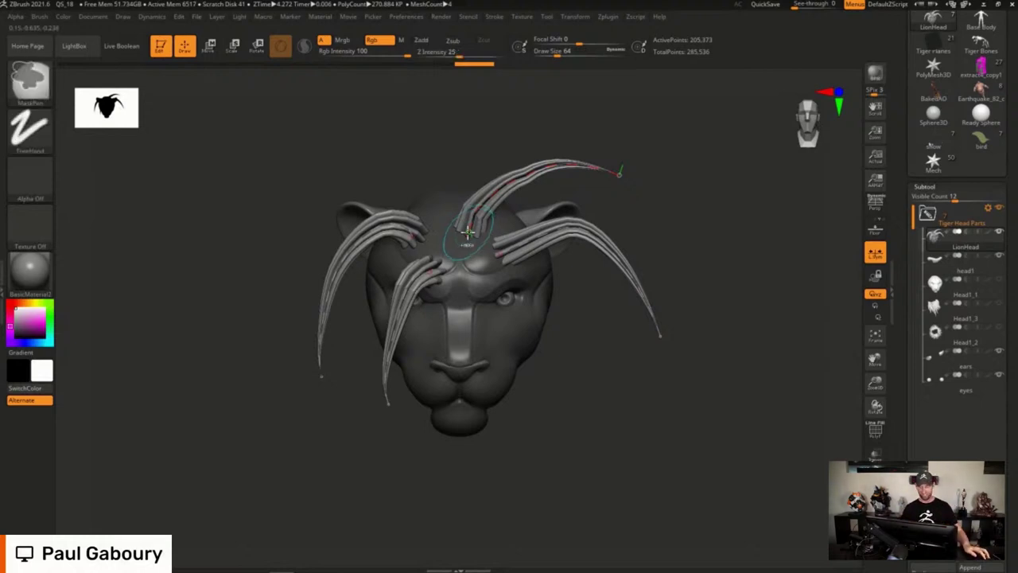
Undo the bundle moves and all four multi-strand curves to restore the bare lion head
key("ctrl+z")
key("ctrl+z")
key("ctrl+z")
key("ctrl+z")
key("ctrl+z")
key("ctrl+z")
key("ctrl+z")
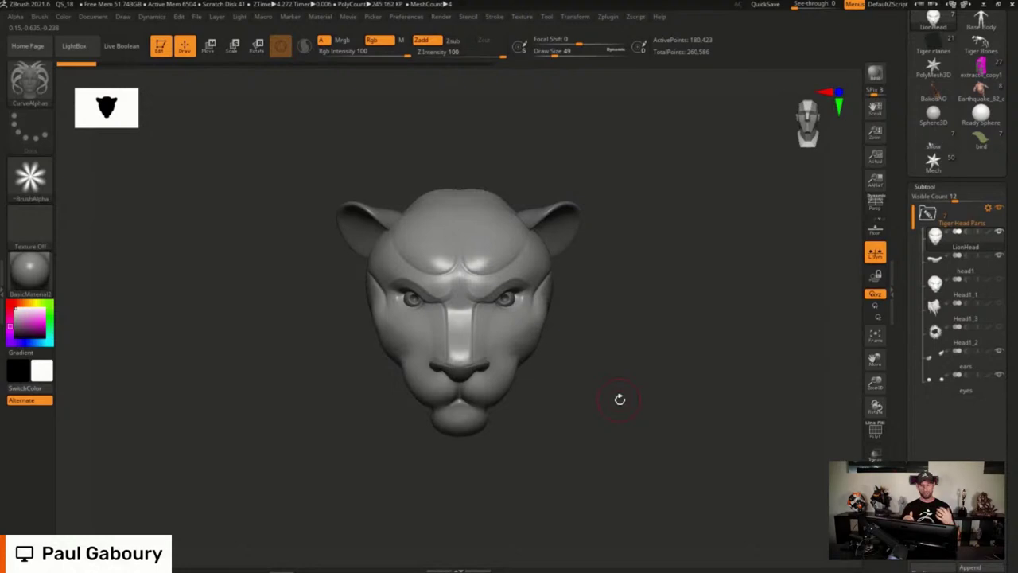
left_click(372, 15)
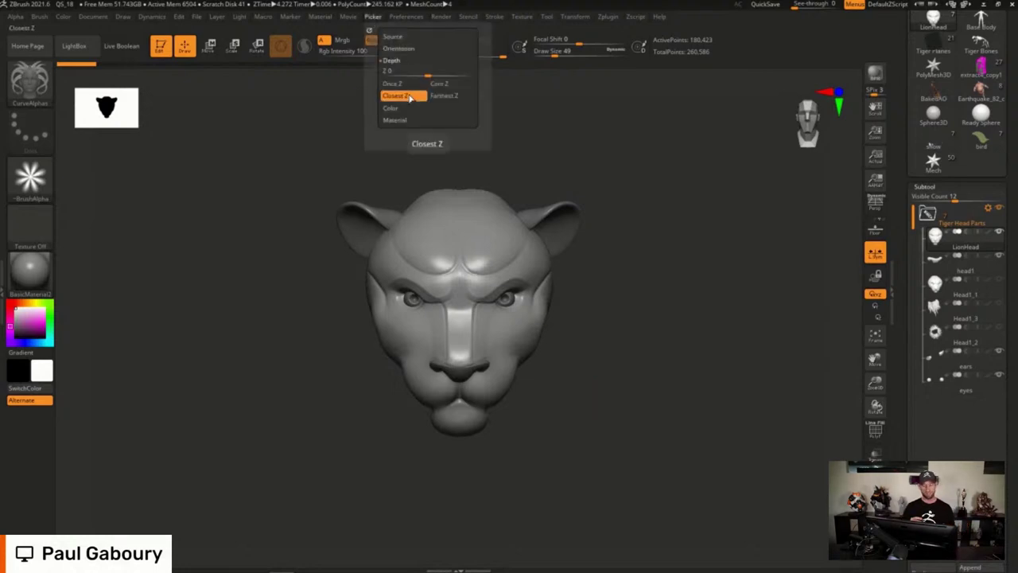
left_click(493, 16)
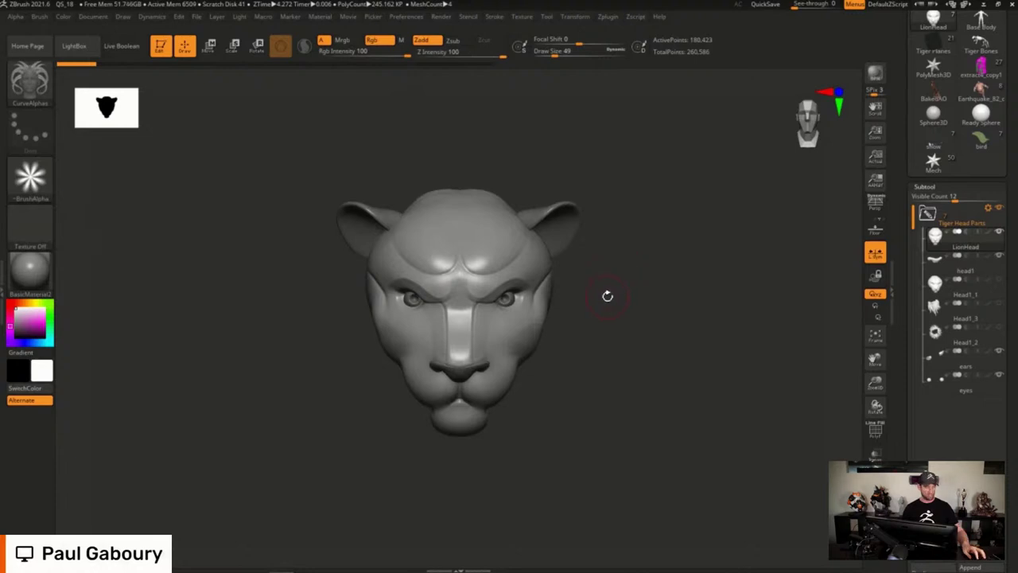
Switch to the CurveAlpha brush with the star Alpha 10 and draw a long tapered horn curling from the forehead past the ear
key("b")
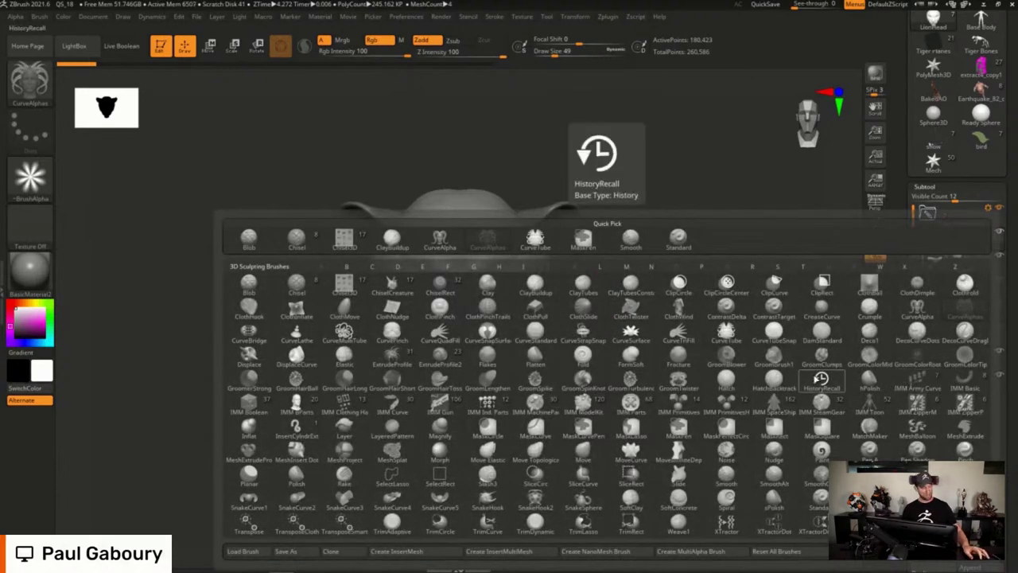
left_click(917, 312)
left_click(29, 177)
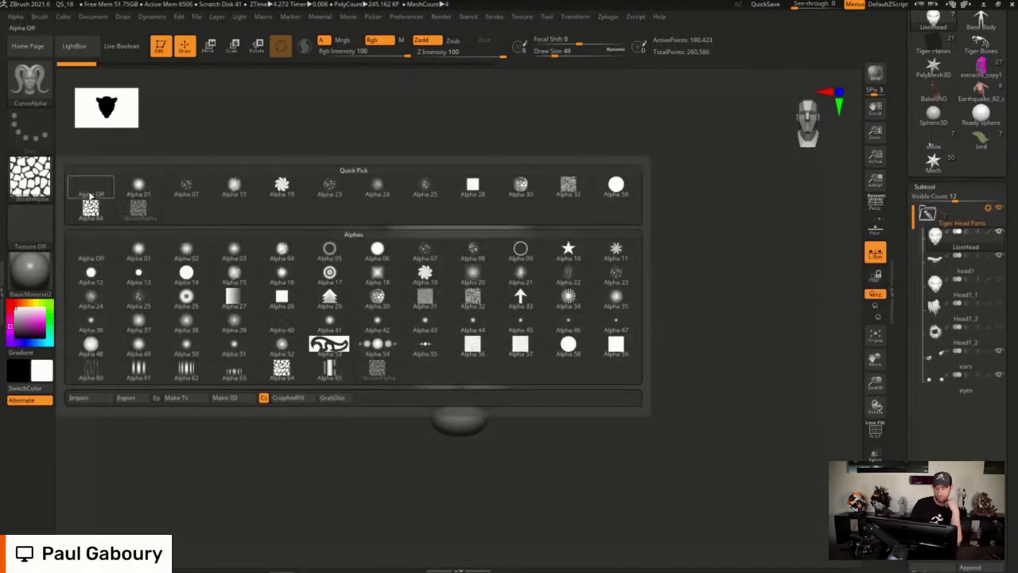
left_click(563, 250)
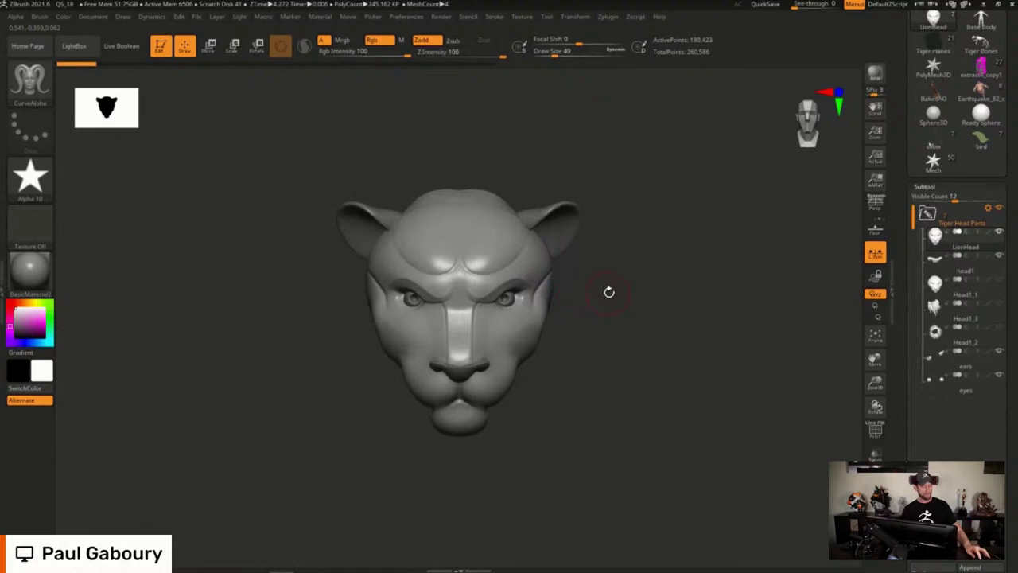
left_click_drag(608, 292, 596, 337)
left_click_drag(613, 205, 713, 430)
mouse_move(718, 389)
left_mouse_down()
mouse_move(684, 348)
mouse_move(695, 280)
mouse_move(689, 295)
mouse_move(523, 253)
left_mouse_up()
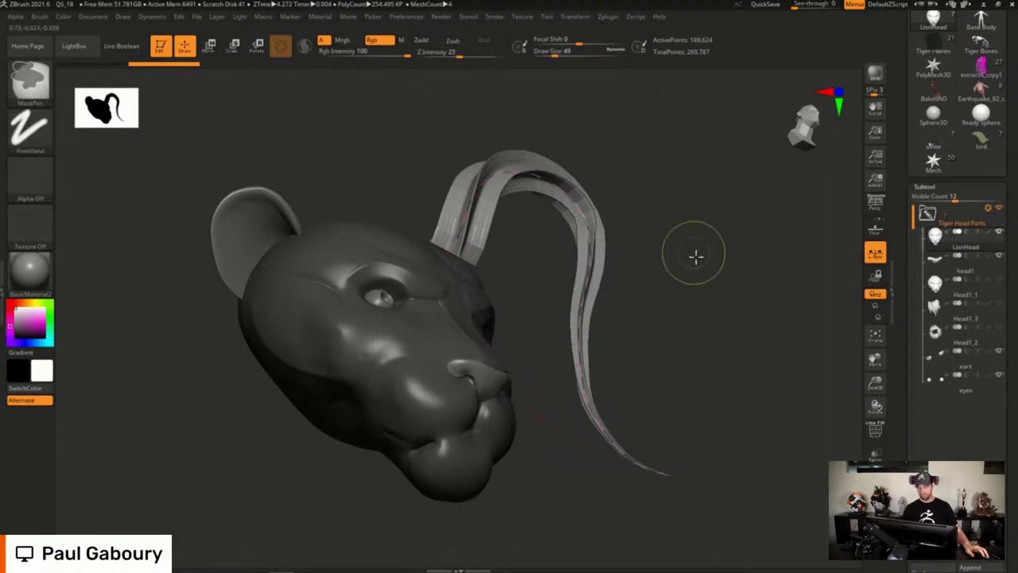
Hide the head's polygroup and show polyframes to examine the star-shaped cap and profile of the horn
left_click(461, 342, "ctrl+shift")
left_click(559, 298, "ctrl+shift")
left_click_drag(558, 298, 504, 384)
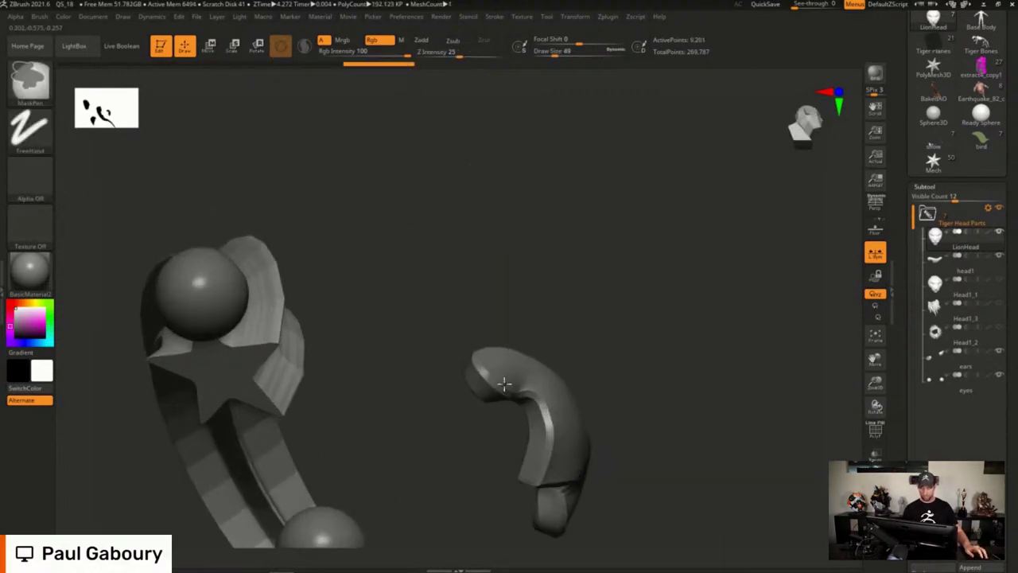
left_click_drag(421, 346, 672, 233, "alt")
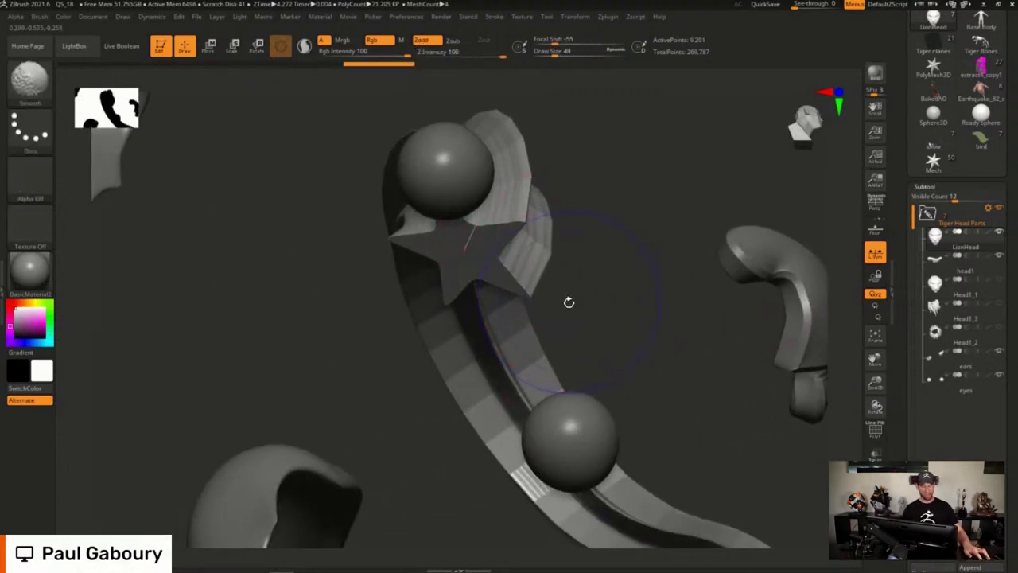
key("shift+f")
left_click_drag(573, 307, 594, 248, "alt")
key("s")
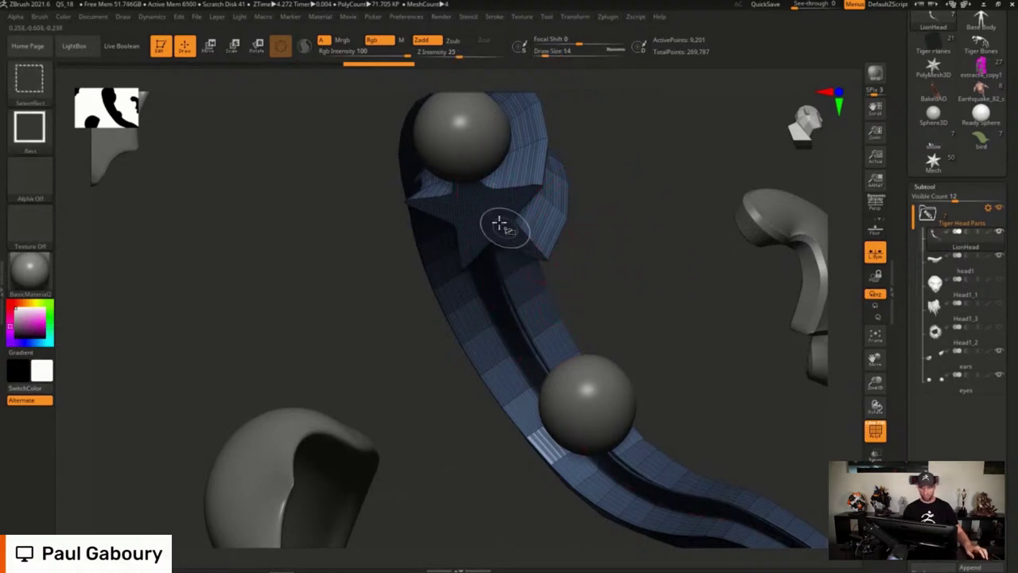
left_click(500, 225, "ctrl+shift")
right_click_drag(624, 292, 461, 400, "ctrl")
Bring the head back into view and examine the star-profile horn against it from the front and from below
left_click(702, 304, "ctrl+shift")
left_click(575, 191, "ctrl+shift")
mouse_move(600, 272)
left_mouse_down()
mouse_move(628, 218)
mouse_move(632, 163)
left_mouse_up()
left_click_drag(596, 199, 703, 316)
left_click(713, 332, "ctrl+shift")
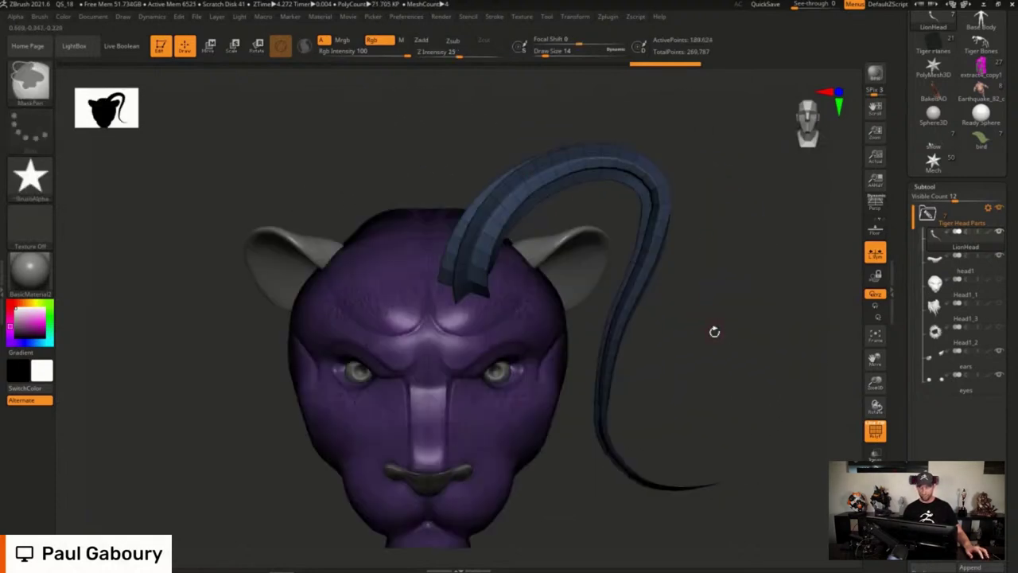
right_click_drag(705, 335, 732, 305, "alt")
right_click_drag(570, 380, 556, 310)
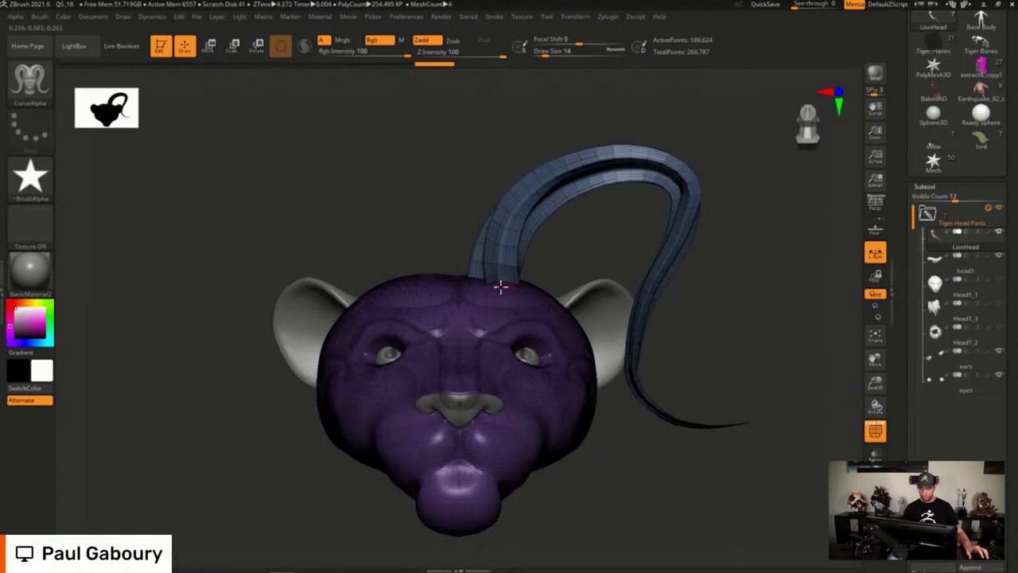
left_click_drag(501, 286, 474, 310)
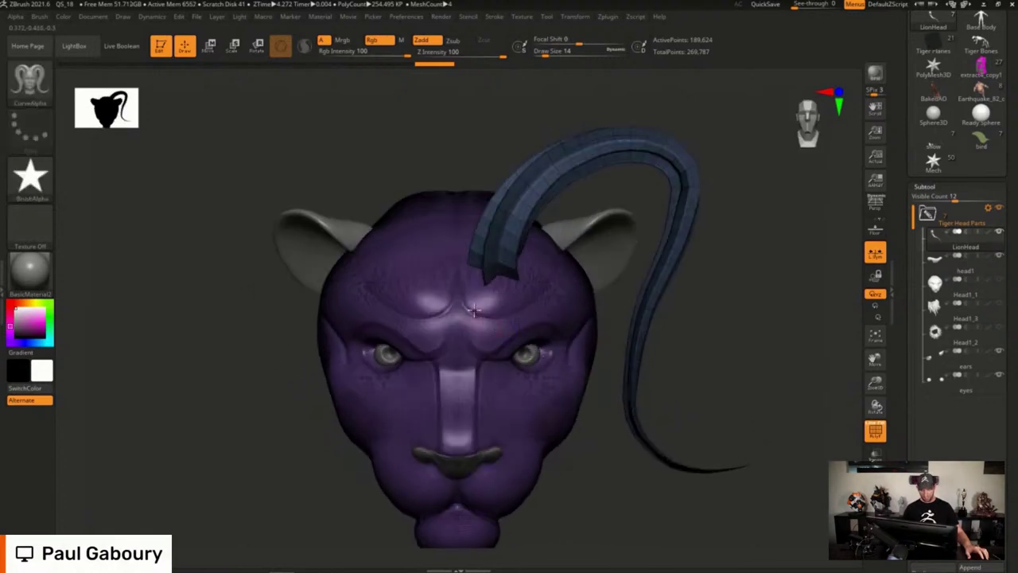
Remove the star-profile horn from the head and turn off the polyframe display
left_click(531, 407, "ctrl+shift")
right_click_drag(521, 239, 534, 263, "ctrl")
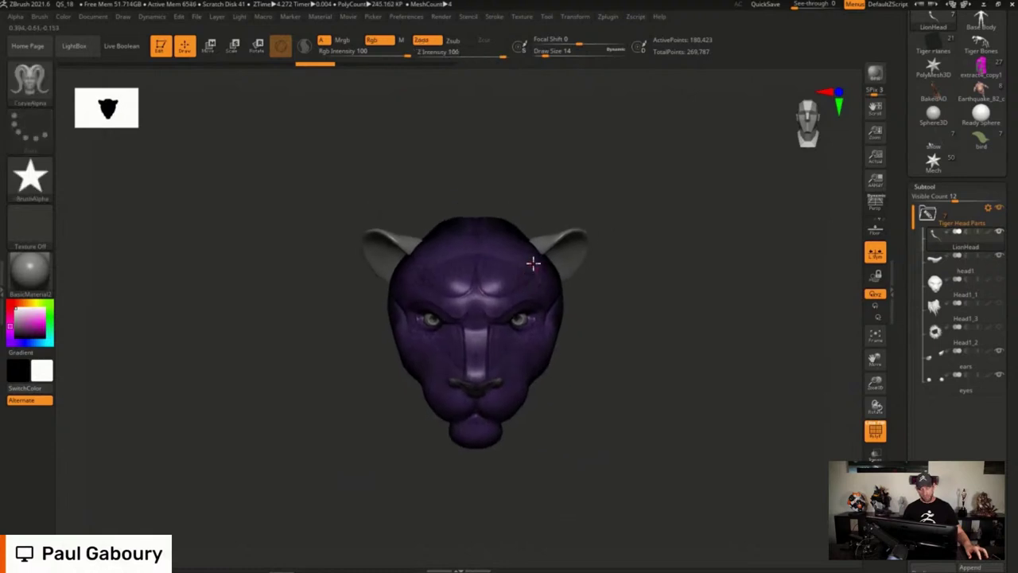
key("shift+f")
Set the draw size to 41 and draw several tapered star-profile strands sweeping from the brow over the ear and down the side
key("s")
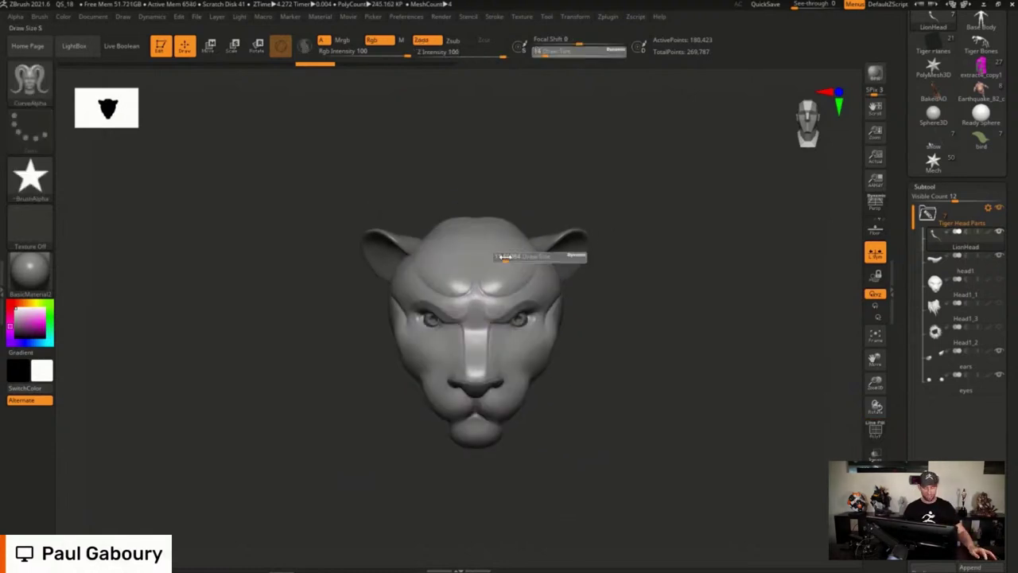
left_click_drag(512, 258, 514, 259)
mouse_move(501, 265)
left_mouse_down()
mouse_move(520, 218)
mouse_move(647, 375)
left_mouse_up()
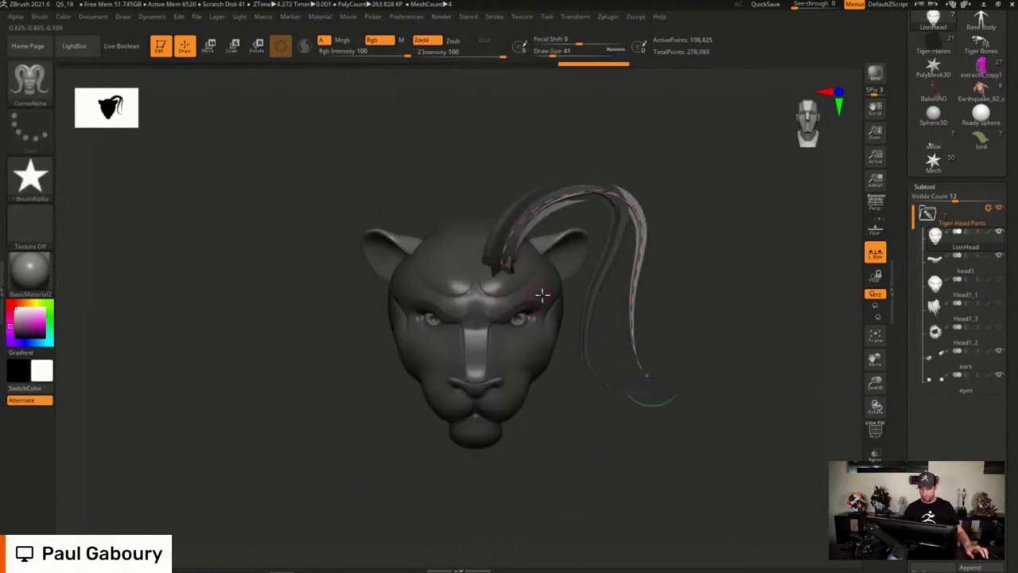
left_click_drag(514, 288, 634, 388)
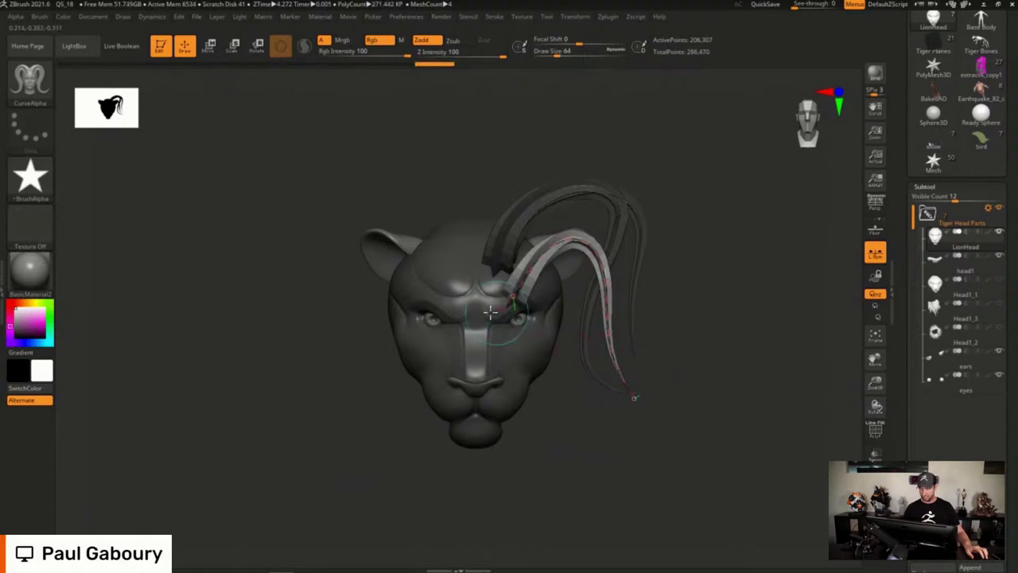
left_click_drag(555, 215, 644, 392)
mouse_move(543, 297)
left_mouse_down()
mouse_move(586, 264)
mouse_move(650, 452)
left_mouse_up()
left_click_drag(601, 271, 597, 293)
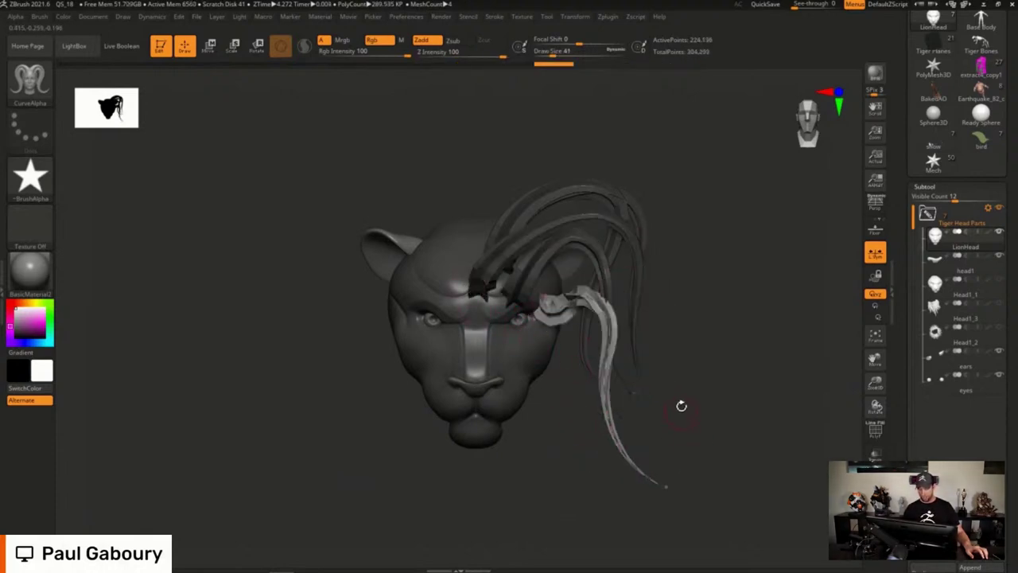
Draw one more long star-profile strand from the crown down past the ear and adjust its lower section while viewing from the side
right_click_drag(706, 386, 513, 319, "ctrl")
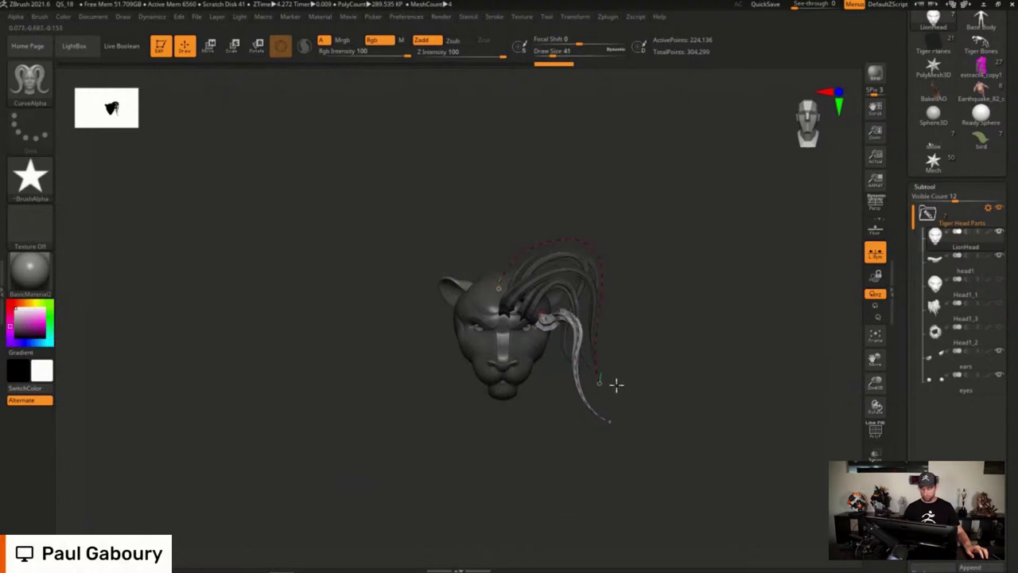
left_click_drag(616, 384, 618, 390)
mouse_move(682, 368)
right_mouse_down()
mouse_move(623, 347)
mouse_move(623, 398)
right_mouse_up()
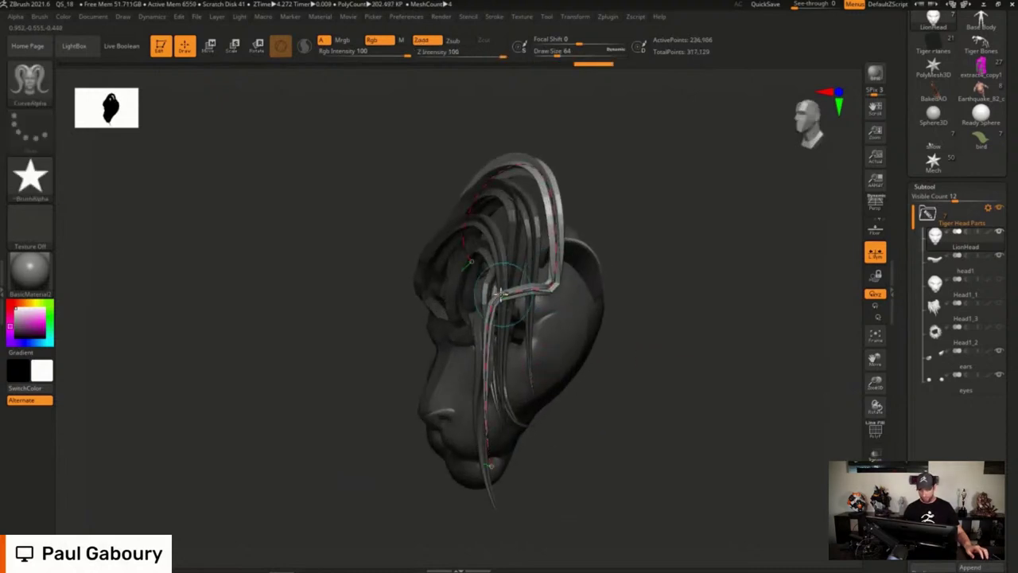
right_click_drag(518, 362, 522, 309, "alt")
right_click_drag(522, 310, 541, 291)
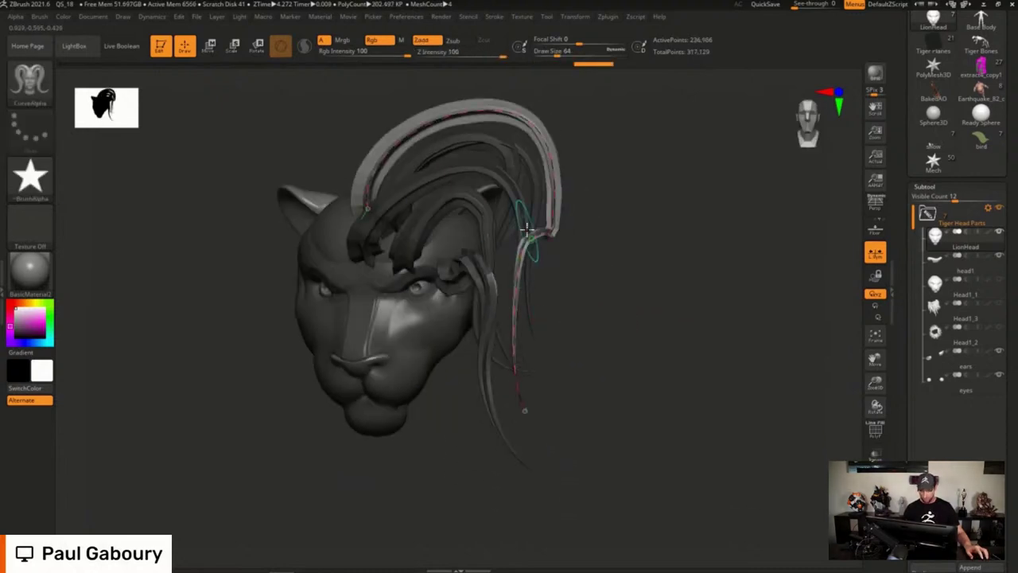
right_click_drag(526, 229, 536, 239)
mouse_move(646, 227)
right_mouse_down()
mouse_move(659, 229)
mouse_move(645, 278)
mouse_move(657, 285)
mouse_move(655, 271)
right_mouse_up()
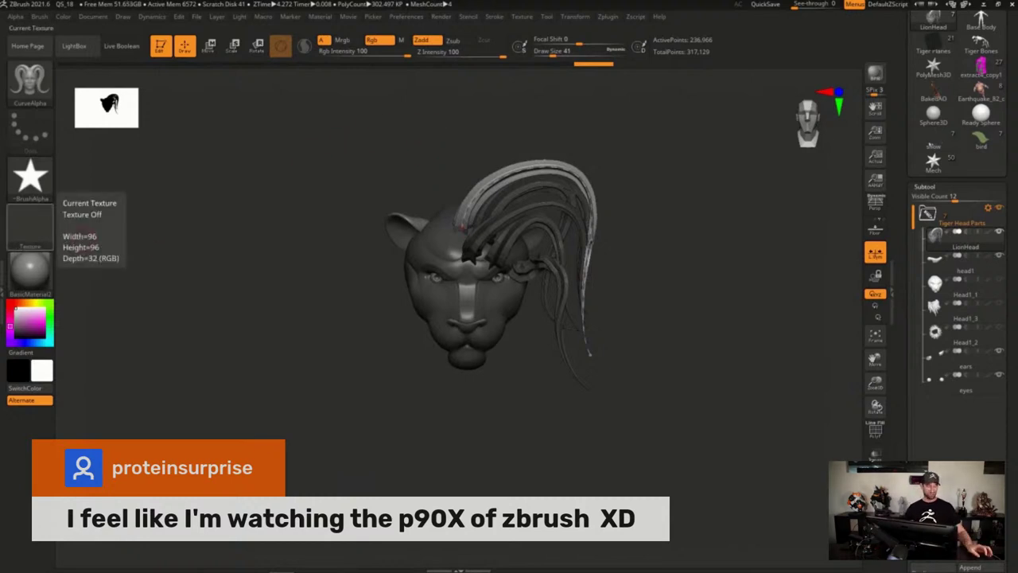
Undo all the star-profile strands on the lion head
key("ctrl+z")
key("ctrl+z")
key("ctrl+z")
key("ctrl+z")
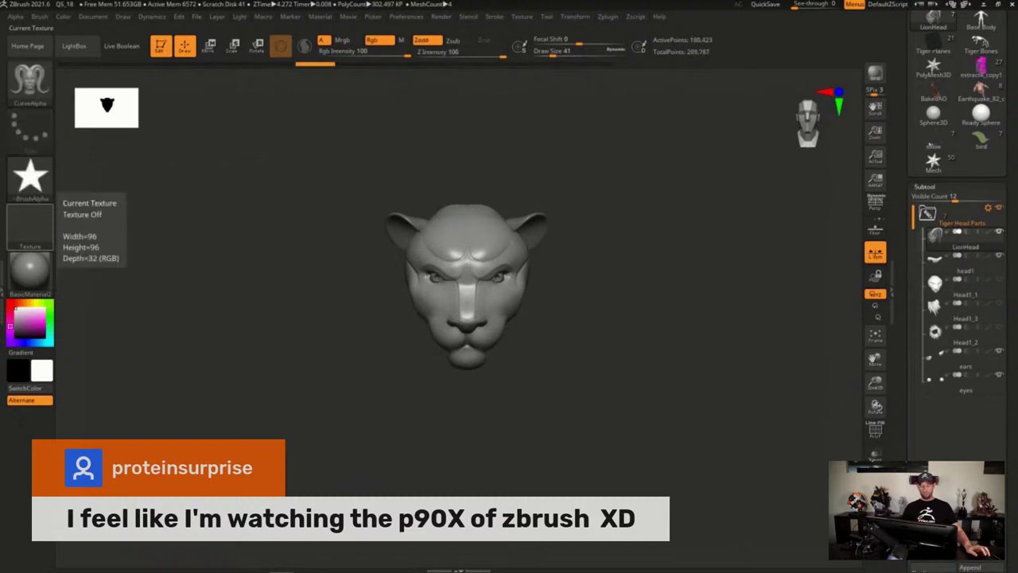
Select the Head1_1 subtool and turn on transparent display, framing the muzzle up close
left_click_drag(597, 297, 620, 357, "alt")
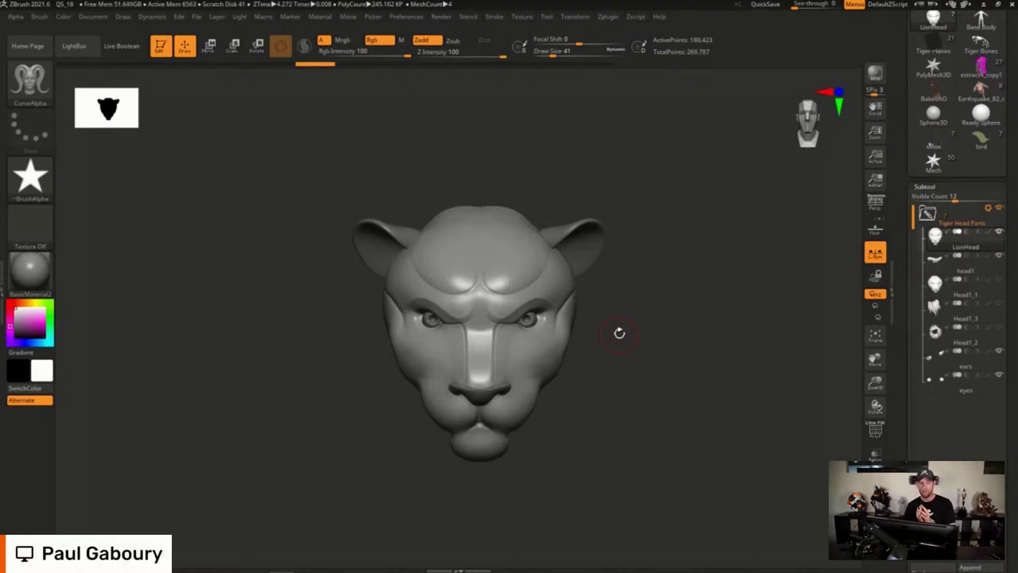
left_click(932, 291)
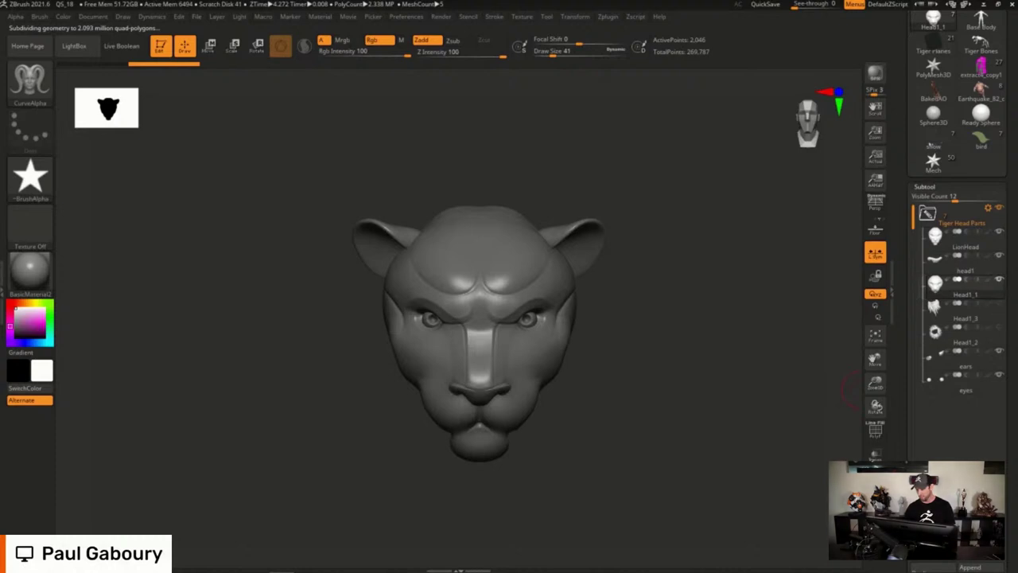
left_click(875, 452)
left_click_drag(677, 423, 679, 363)
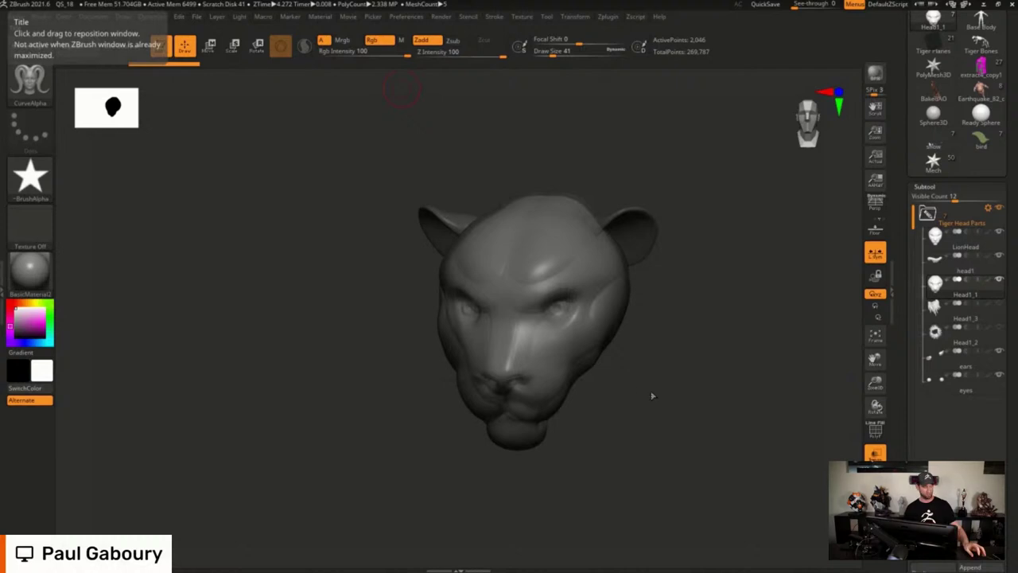
right_click_drag(652, 395, 654, 423)
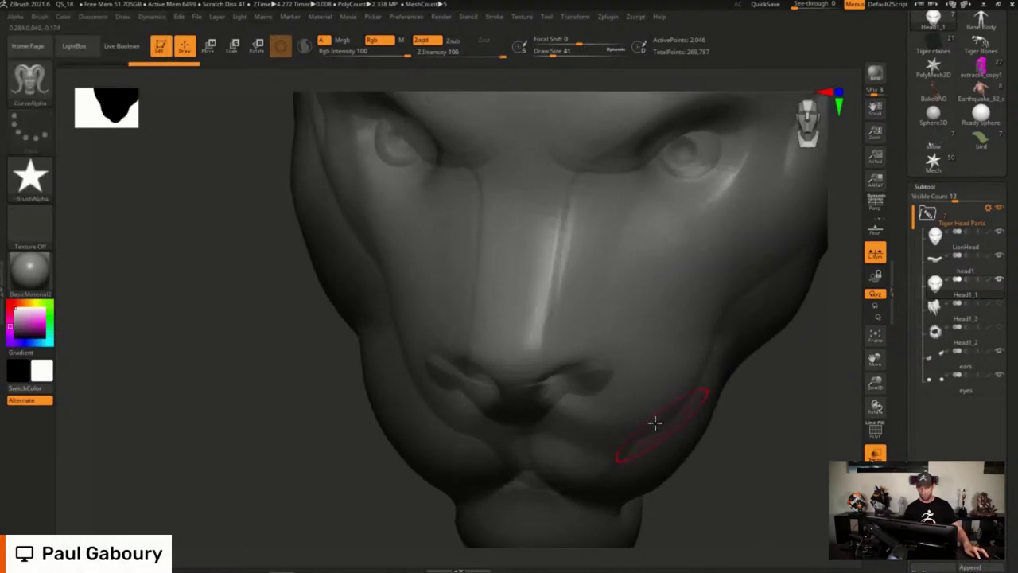
Turn off the transparent display and frame the whole lion head with its ears from the front
left_click_drag(654, 423, 613, 323)
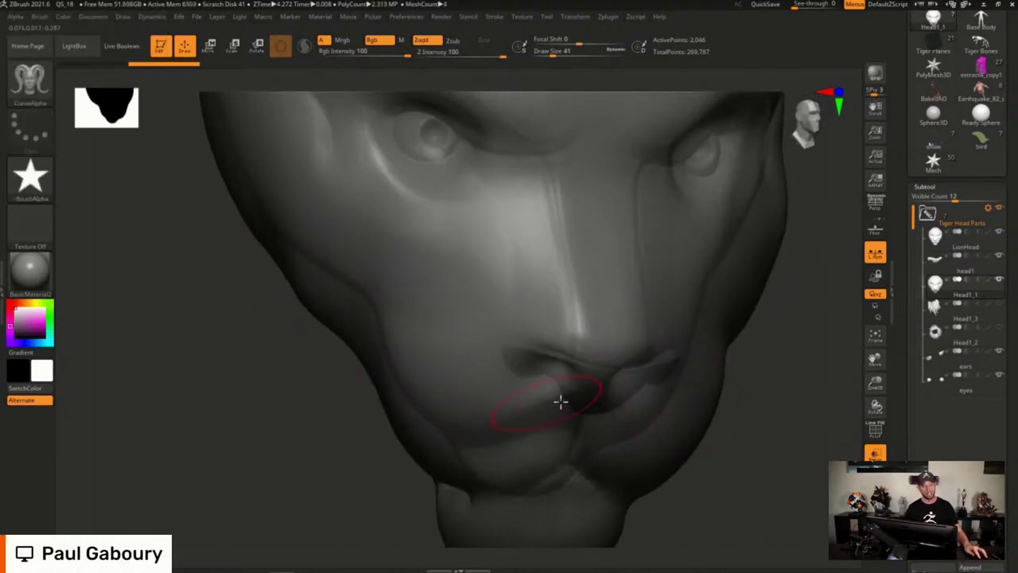
right_click_drag(627, 378, 631, 361, "ctrl")
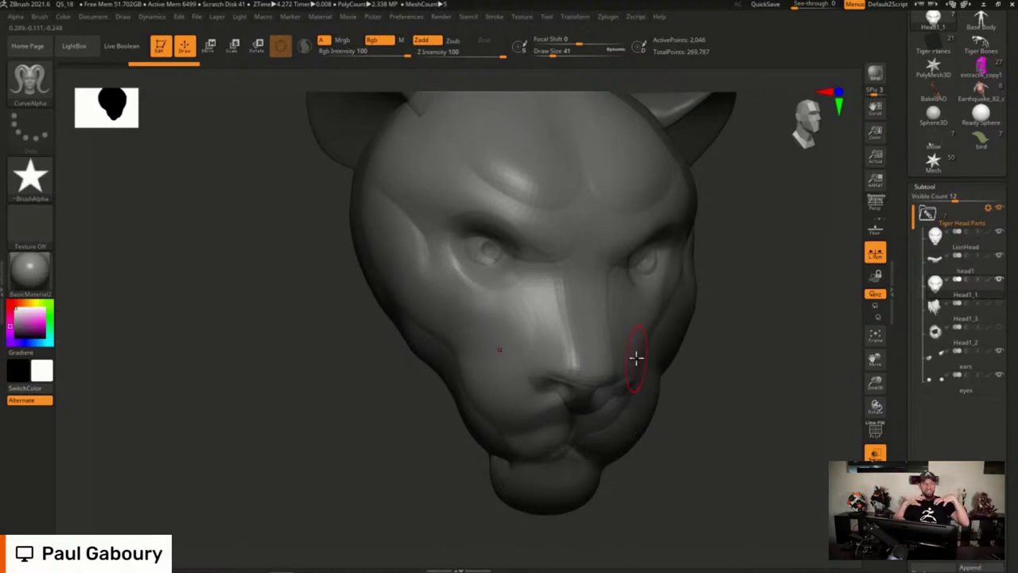
left_click(874, 451)
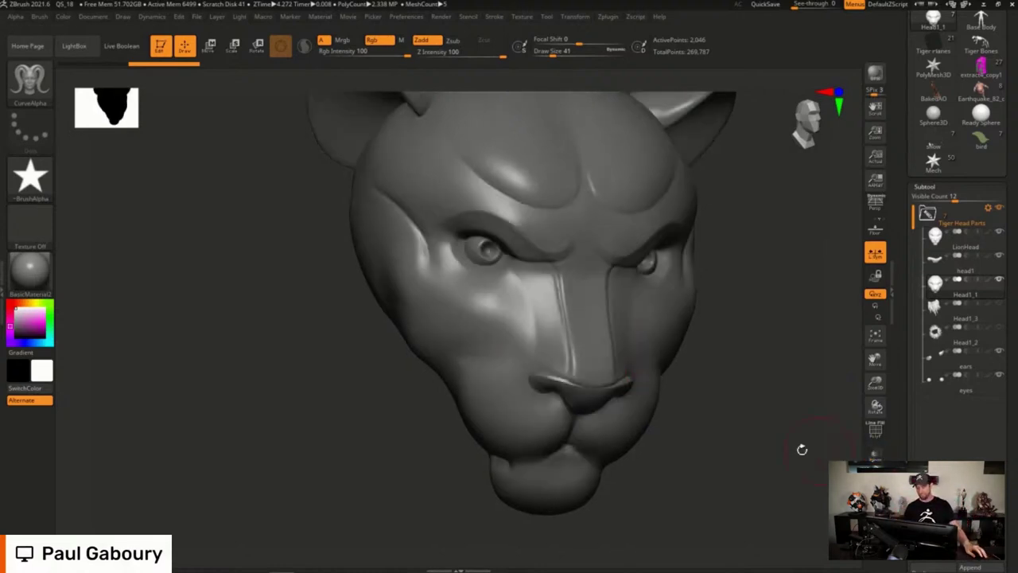
left_click_drag(741, 391, 666, 340, "alt")
right_click_drag(666, 341, 661, 348, "shift")
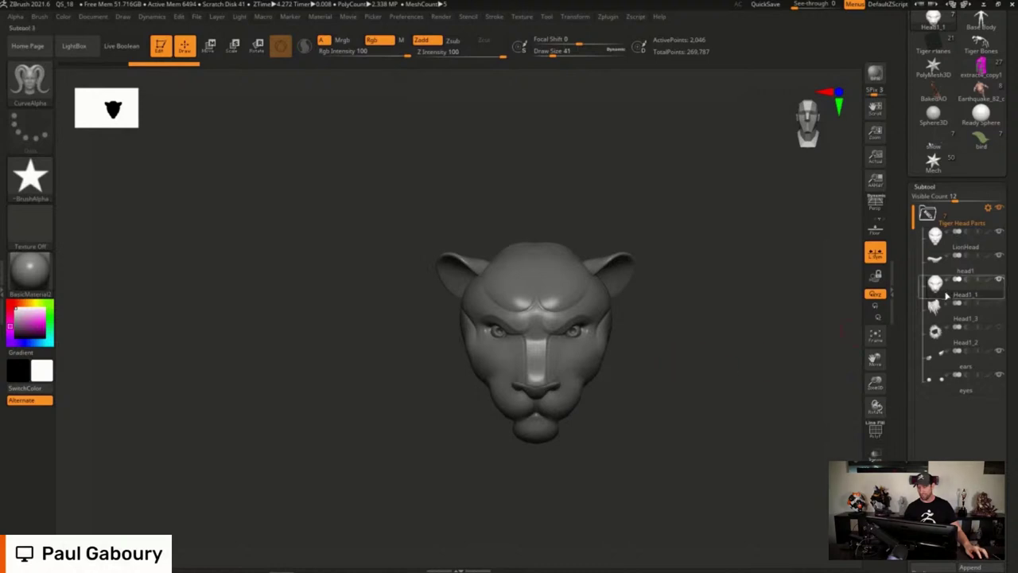
mouse_move(945, 295)
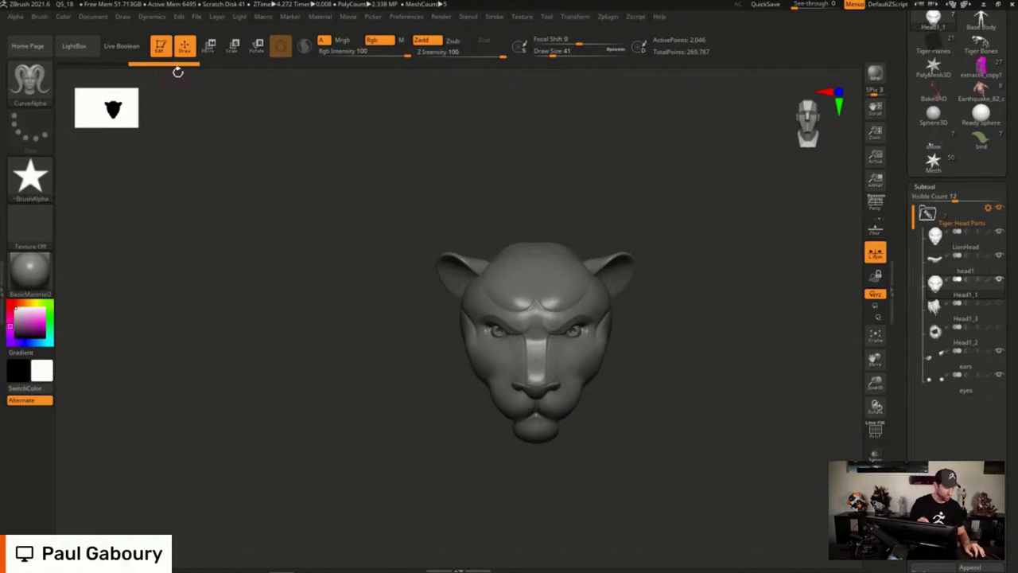
key("ctrl")
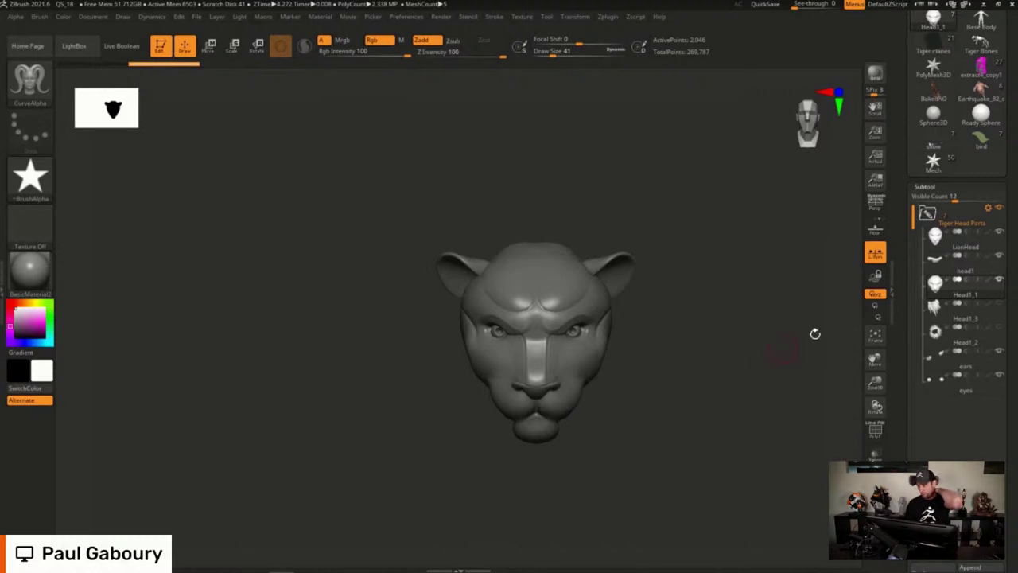
Select the LionHead subtool and draw long curved star-profile strands outward from both sides of the forehead
left_click(943, 246)
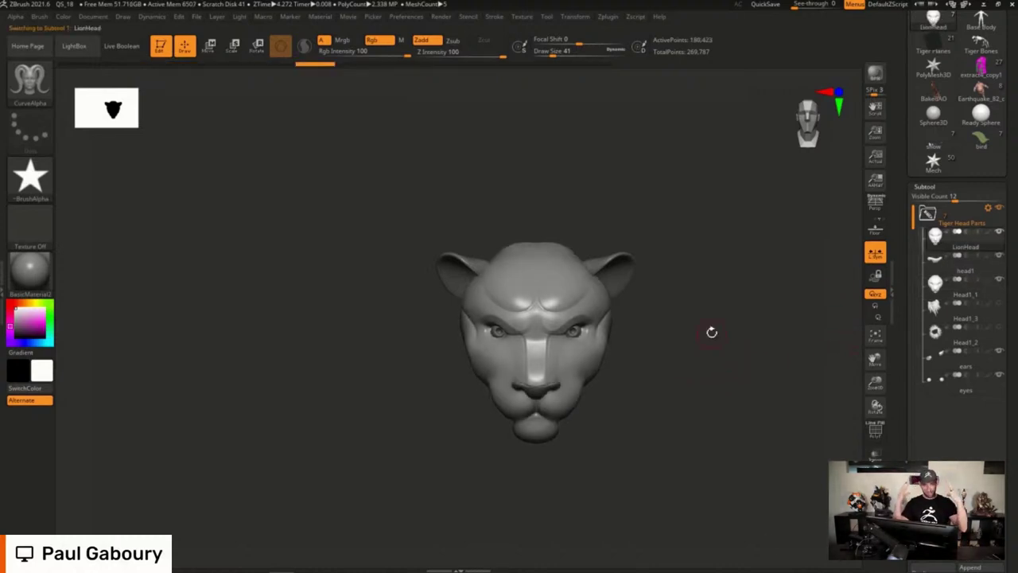
mouse_move(563, 285)
left_mouse_down()
mouse_move(652, 230)
mouse_move(700, 279)
left_mouse_up()
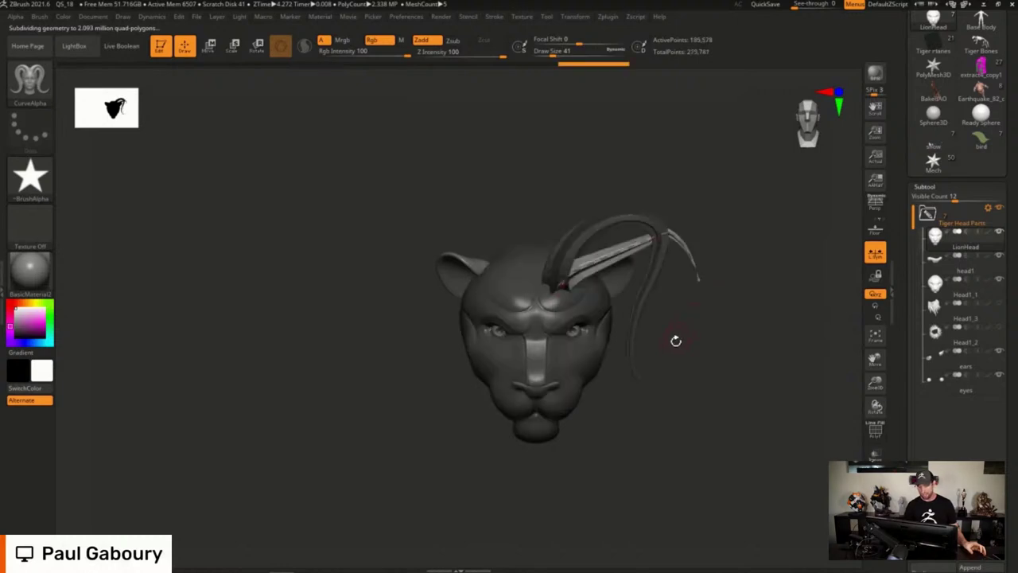
left_click_drag(509, 292, 409, 379)
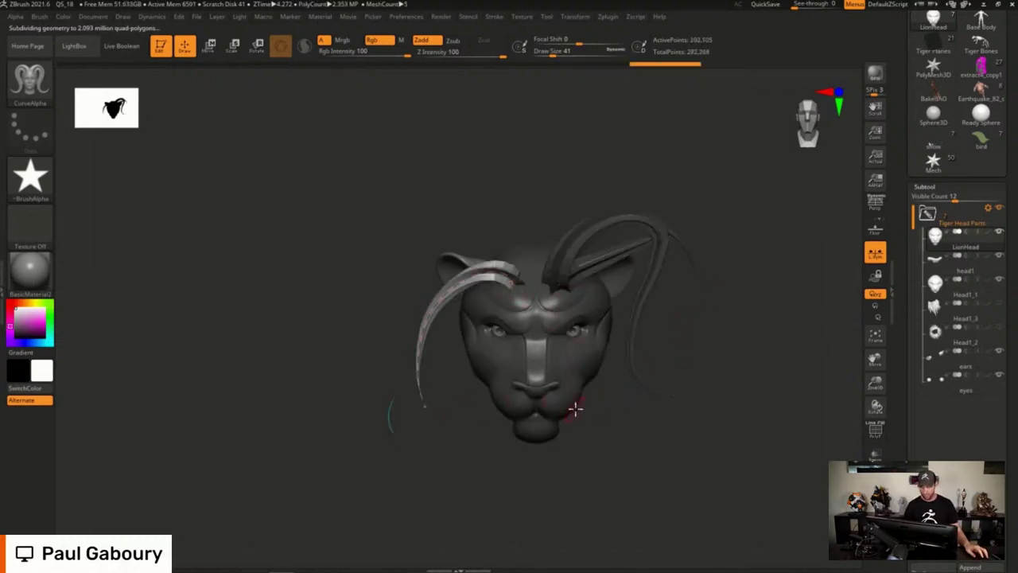
mouse_move(575, 411)
left_mouse_down()
mouse_move(565, 340)
mouse_move(583, 393)
mouse_move(520, 307)
mouse_move(478, 277)
mouse_move(386, 374)
left_mouse_up()
left_click_drag(602, 357, 648, 337)
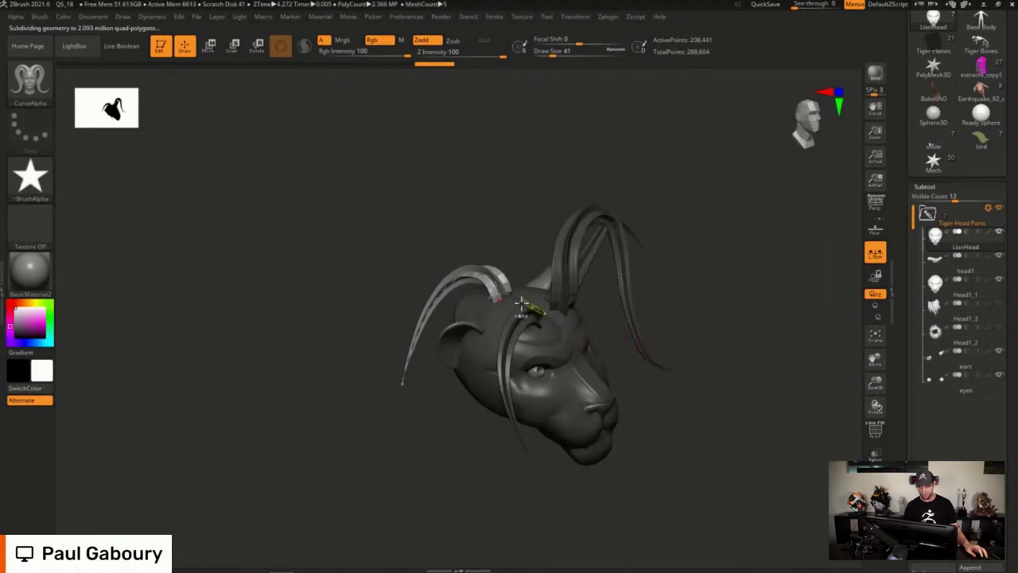
Clear the mask on the LionHead subtool and hide its head surface, isolating the star-profile strands
right_click_drag(522, 303, 636, 461, "ctrl")
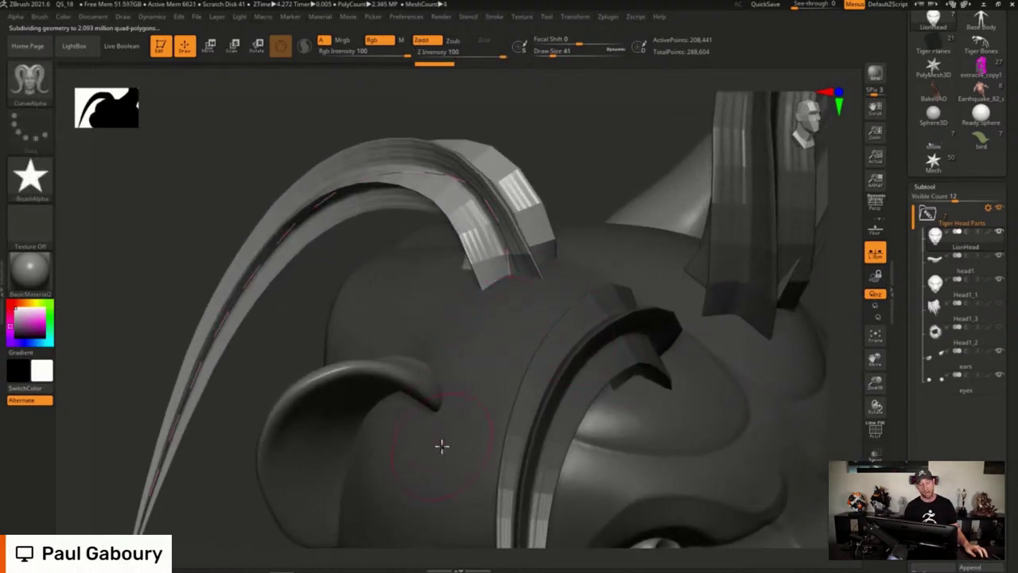
left_click_drag(575, 136, 598, 165, "ctrl")
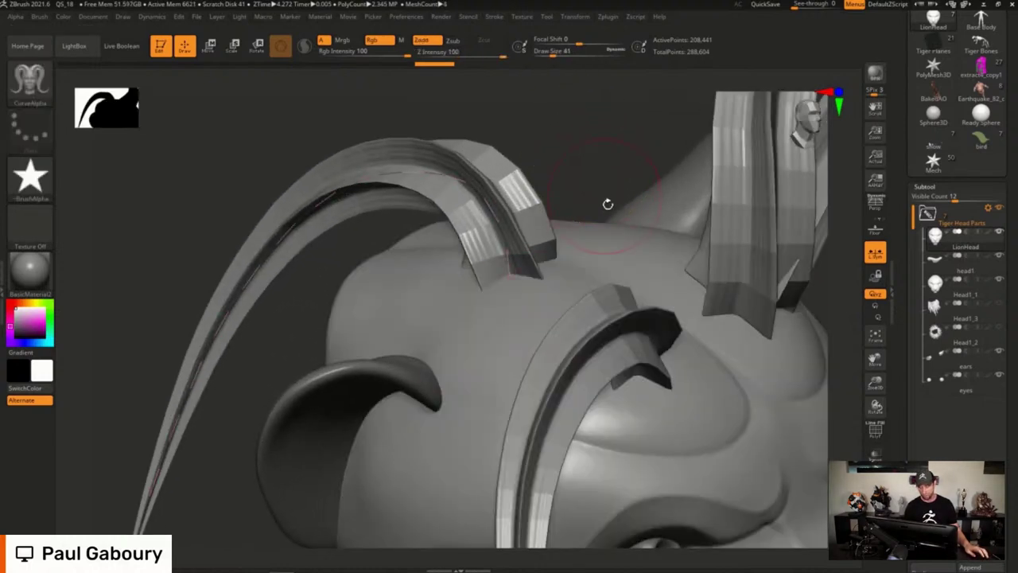
left_click(632, 250, "ctrl+shift")
left_click(638, 256, "ctrl+shift")
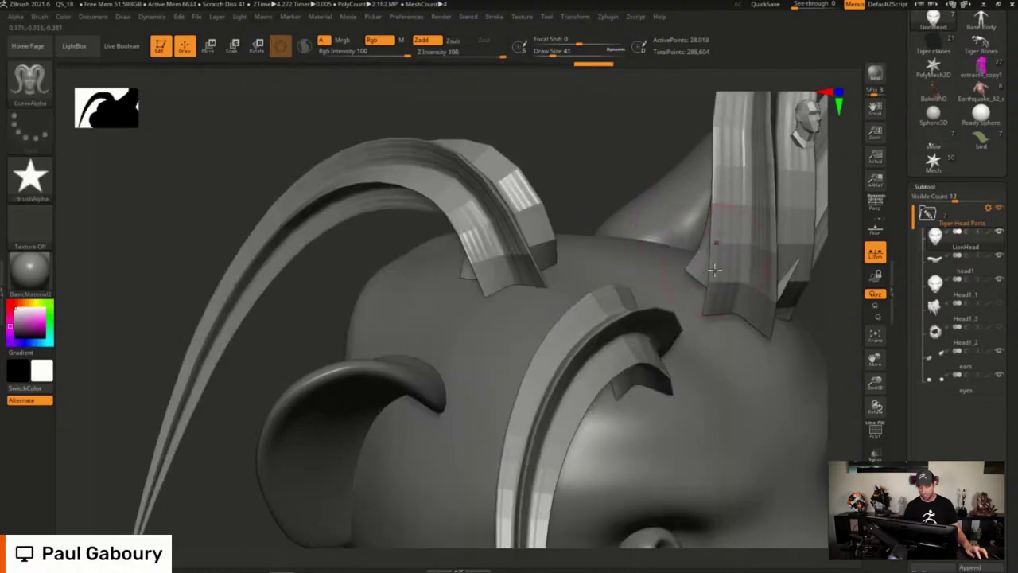
right_click_drag(673, 340, 633, 239, "alt")
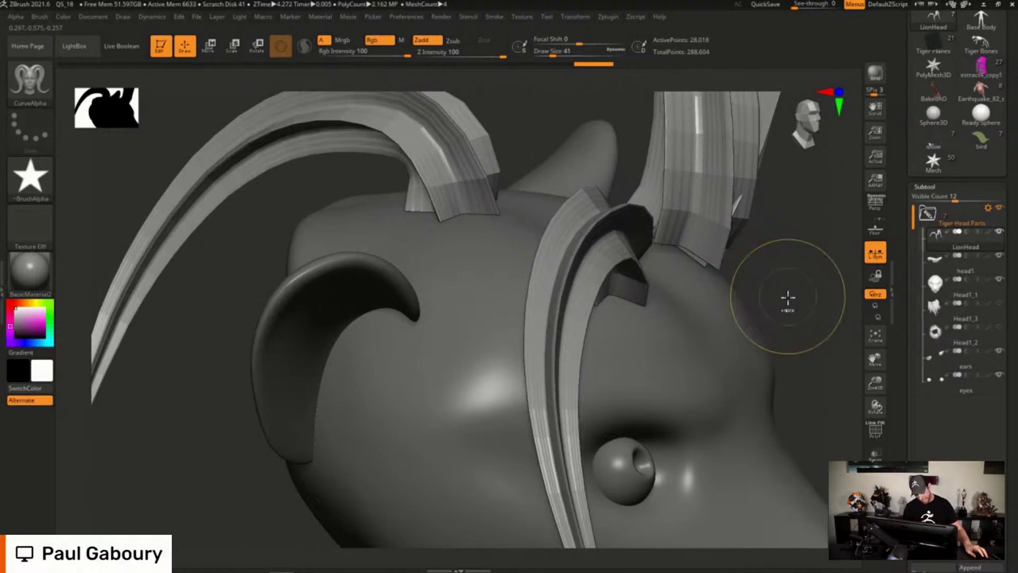
Bring the hidden LionHead surface back into view together with the strands
right_click_drag(788, 297, 657, 266, "ctrl")
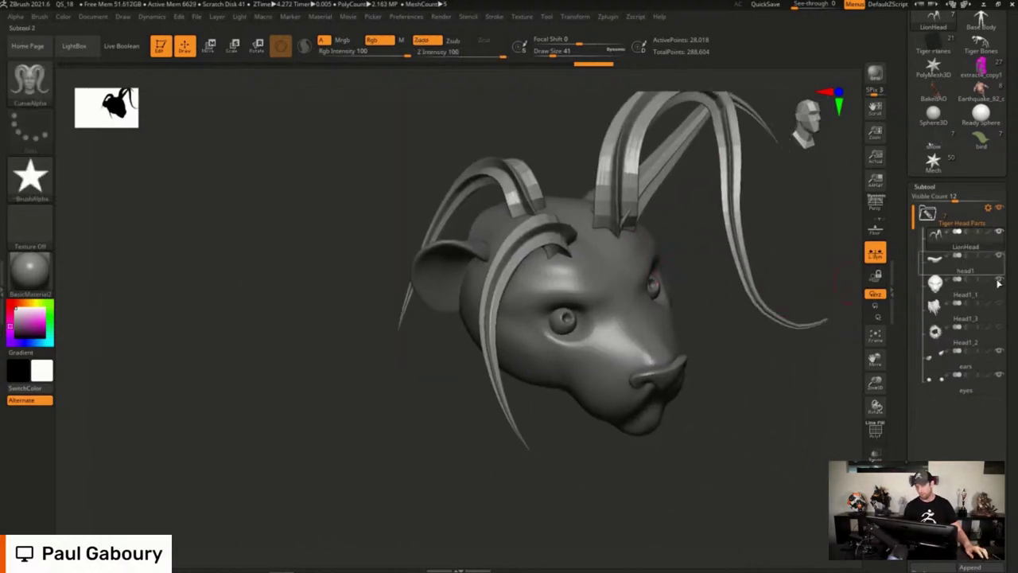
left_click(744, 354, "ctrl+shift")
right_click_drag(742, 355, 746, 339)
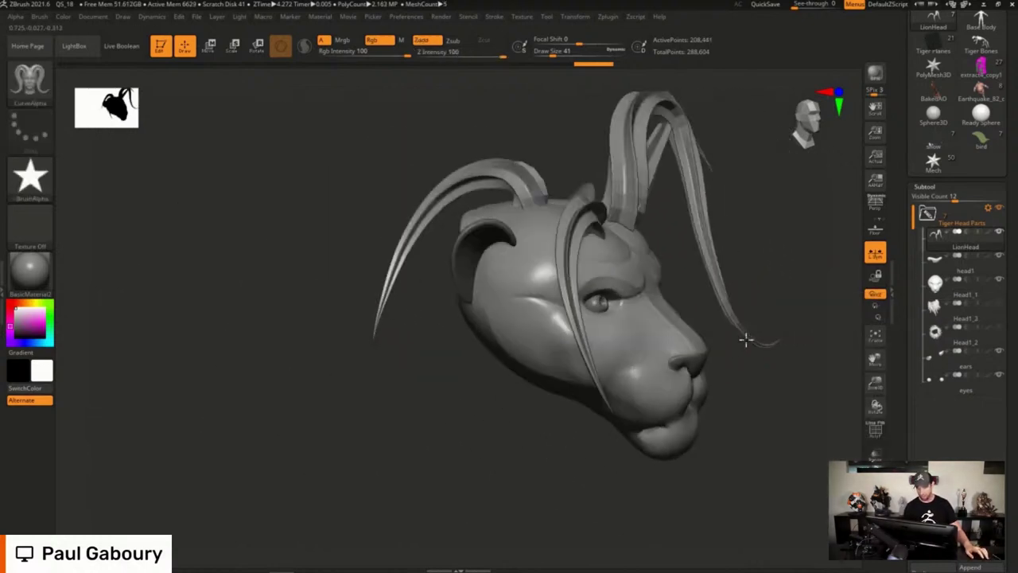
left_click_drag(745, 340, 723, 325)
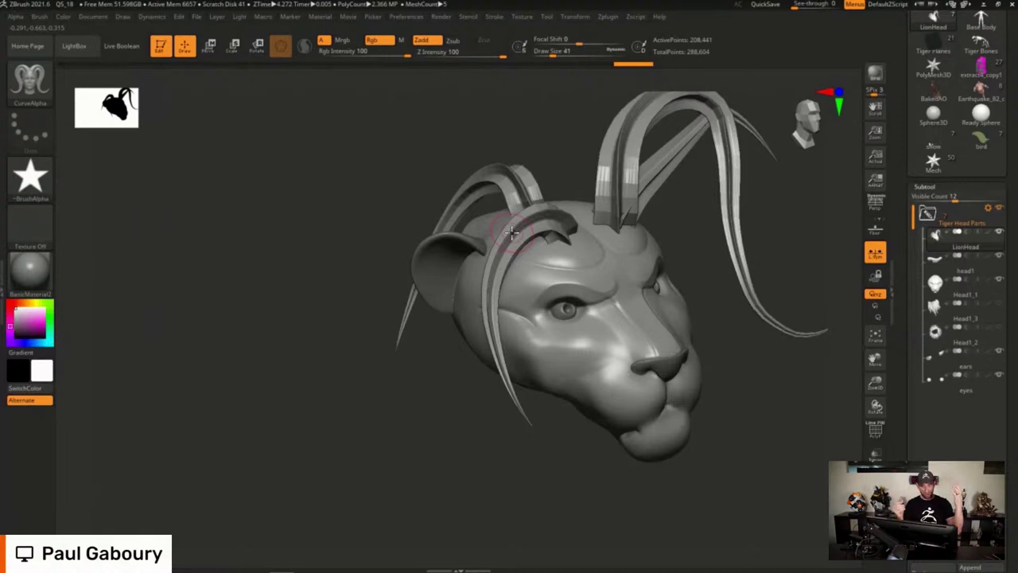
Draw several overlapping star-profile strands from one side of the forehead down past the ear and cheek, redoing the misplaced one
right_click_drag(511, 232, 475, 225)
left_click_drag(549, 198, 528, 389)
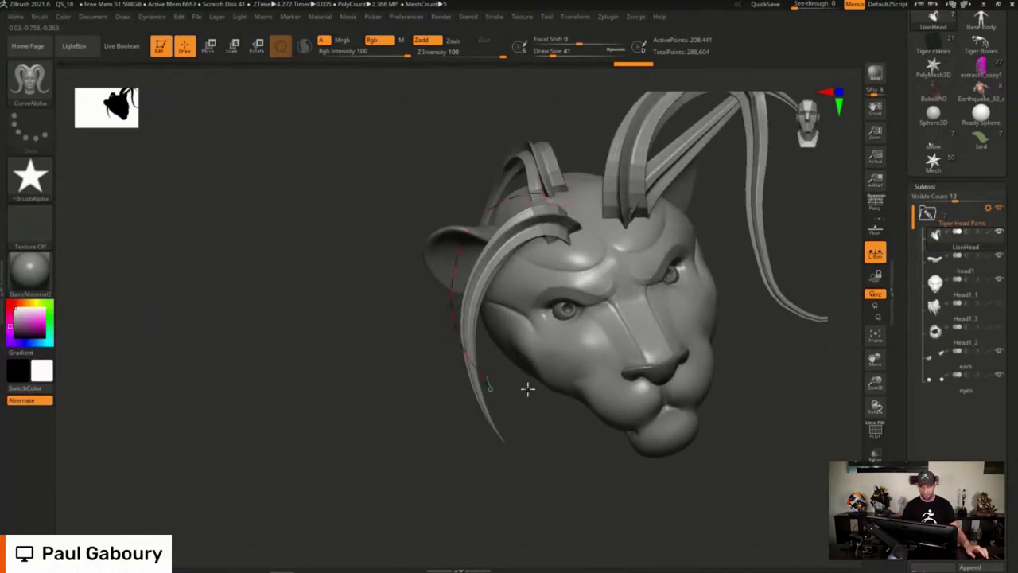
left_click_drag(563, 242, 537, 416)
right_click_drag(537, 416, 567, 318)
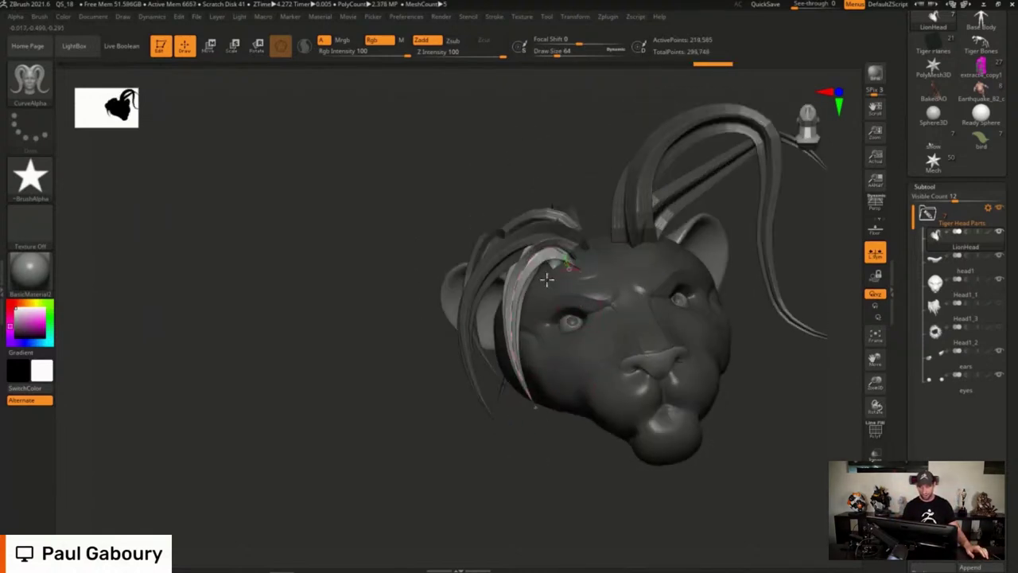
left_click_drag(566, 267, 573, 430)
key("ctrl+z")
left_click_drag(560, 269, 578, 438)
mouse_move(611, 406)
right_mouse_down()
mouse_move(636, 309)
mouse_move(556, 313)
right_mouse_up()
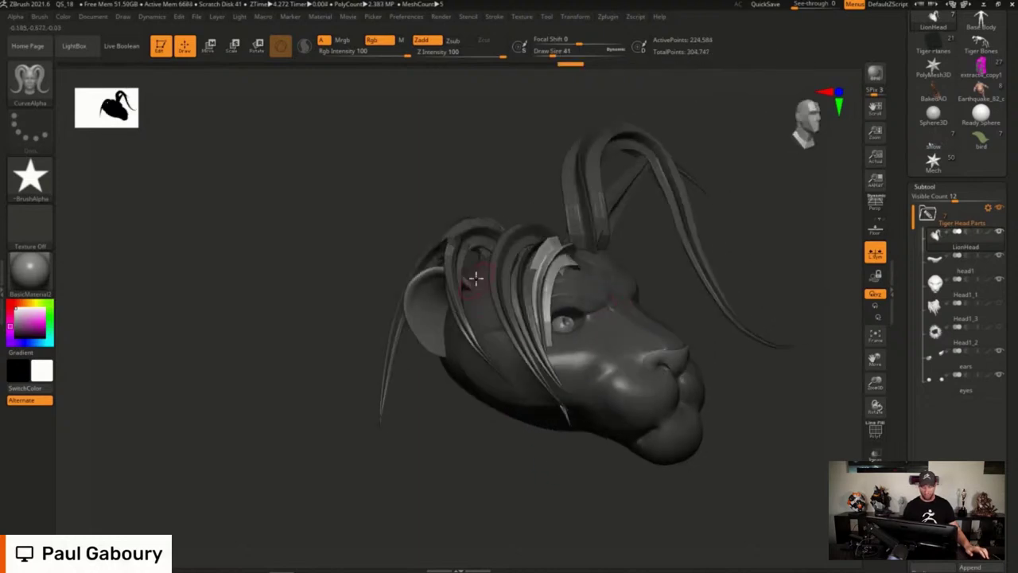
Draw two star-profile strands from the opposite side of the forehead, curving down beside the eye and ear
left_click_drag(528, 482, 527, 242)
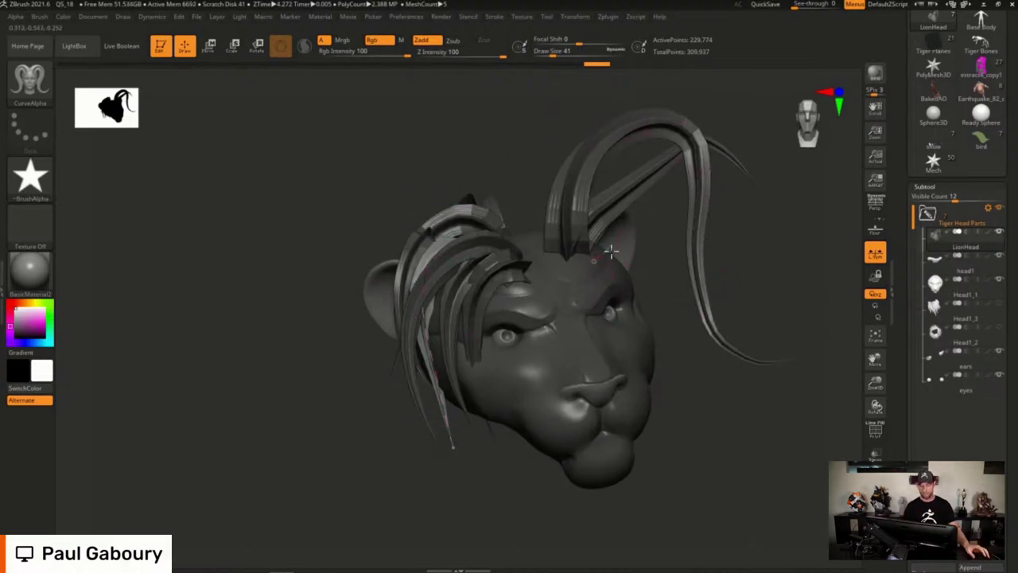
left_click_drag(610, 251, 657, 441)
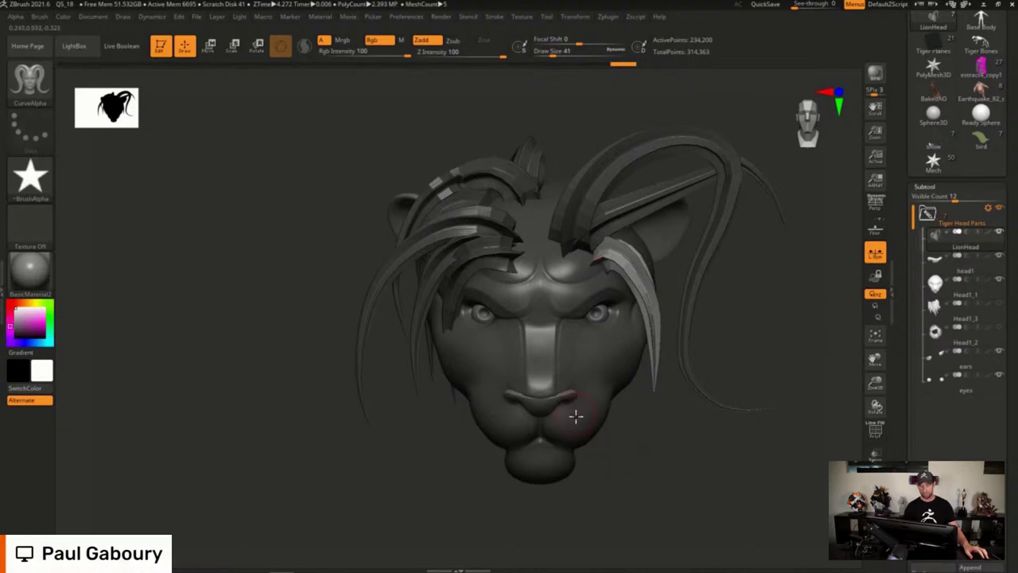
mouse_move(636, 244)
left_mouse_down()
mouse_move(693, 339)
mouse_move(688, 436)
left_mouse_up()
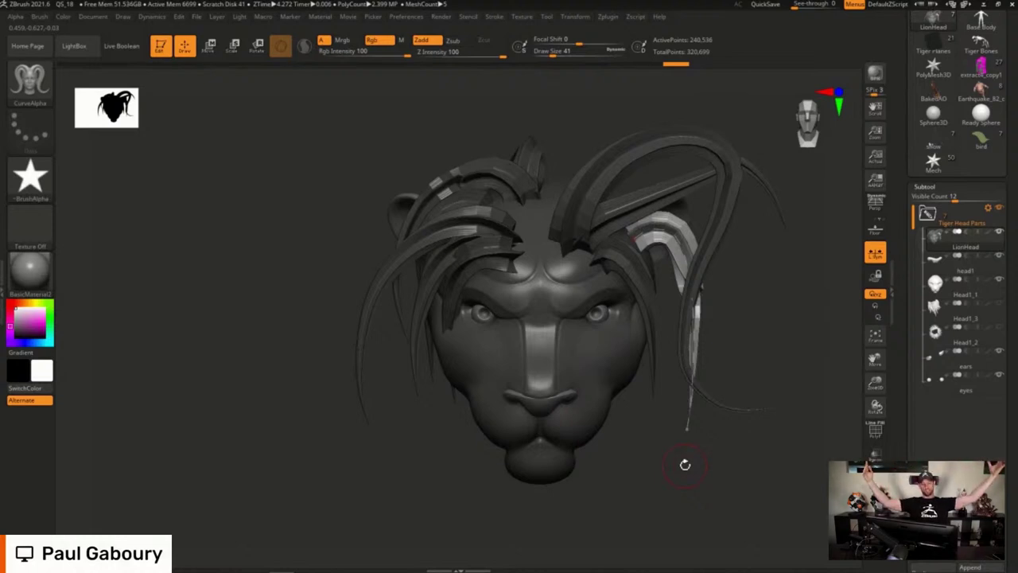
Undo all the star-profile strands drawn on the LionHead subtool
key("ctrl+z")
key("ctrl+z")
key("ctrl+z")
key("ctrl+z")
key("ctrl+z")
key("ctrl+z")
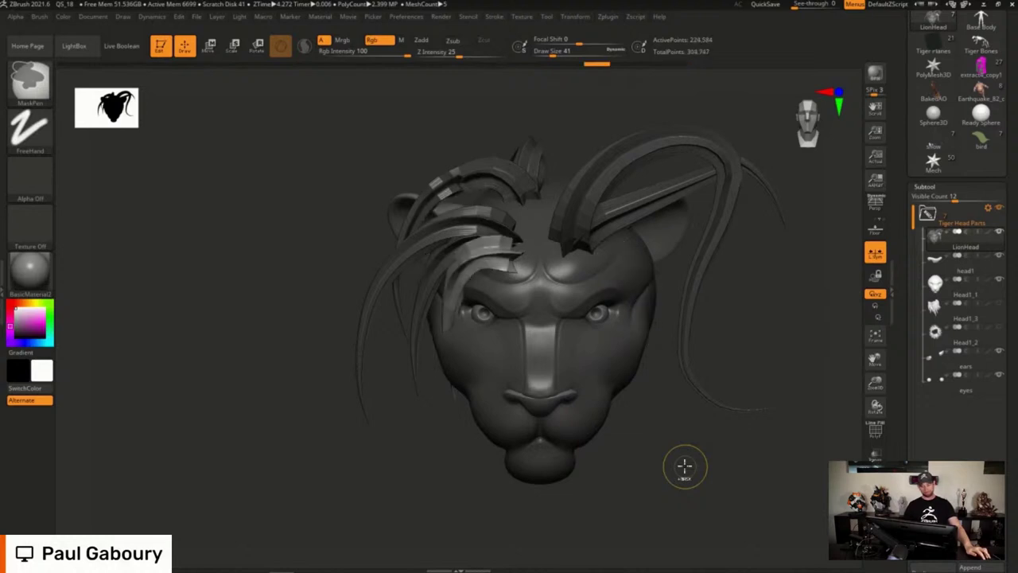
key("ctrl+z")
key("ctrl+z")
key("ctrl+z")
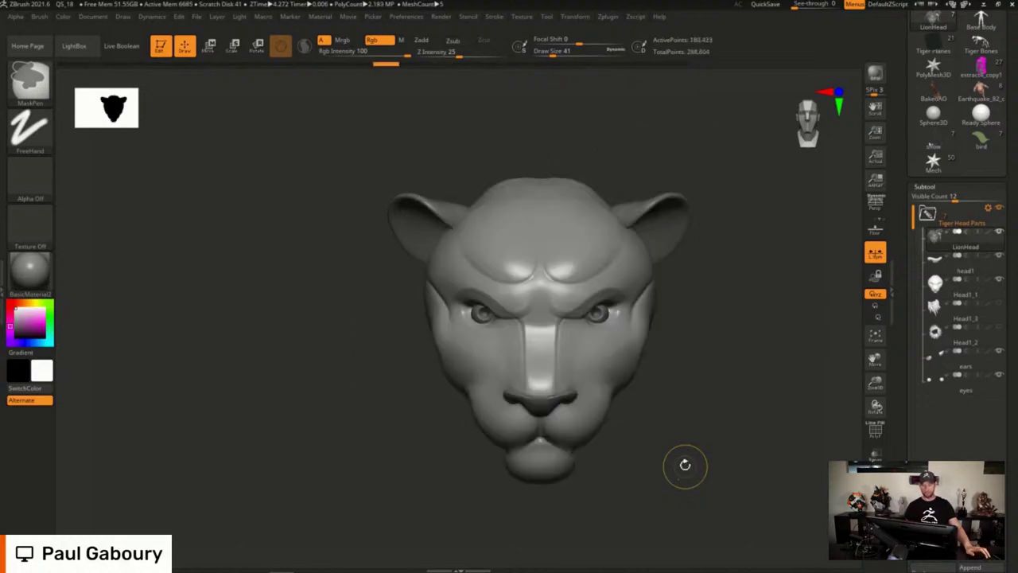
Show the hidden hair subtools to display the full mane and beard around the lion head
key("ctrl+shift+z")
key("ctrl+shift+z")
key("ctrl+shift+z")
key("ctrl+shift+z")
key("ctrl+shift+z")
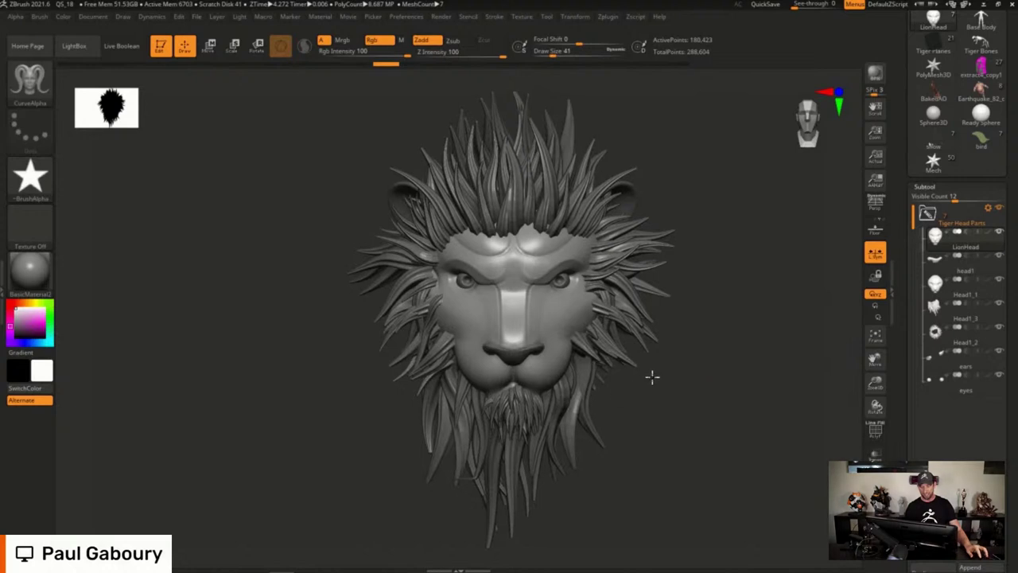
left_click_drag(652, 377, 677, 373, "alt")
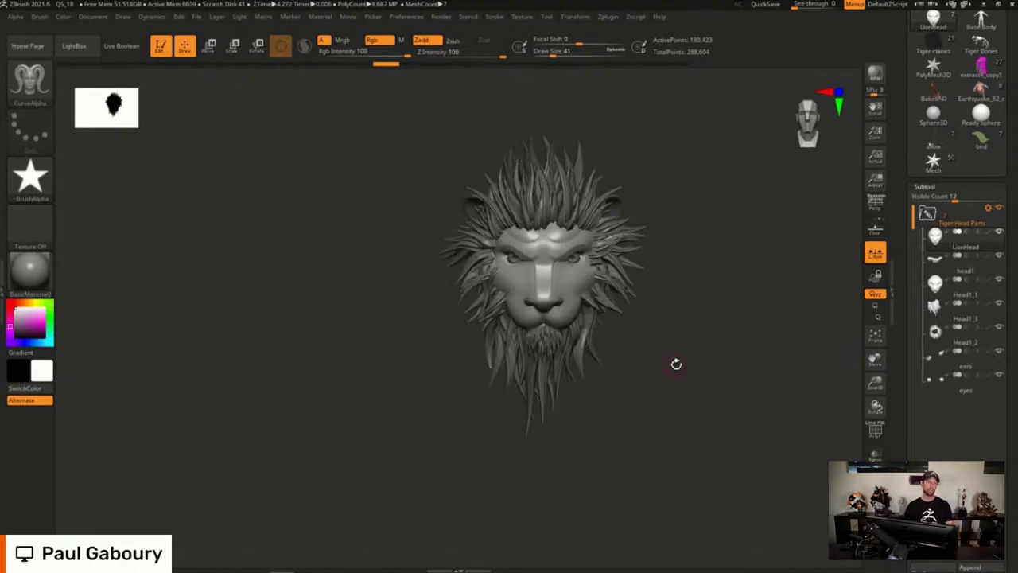
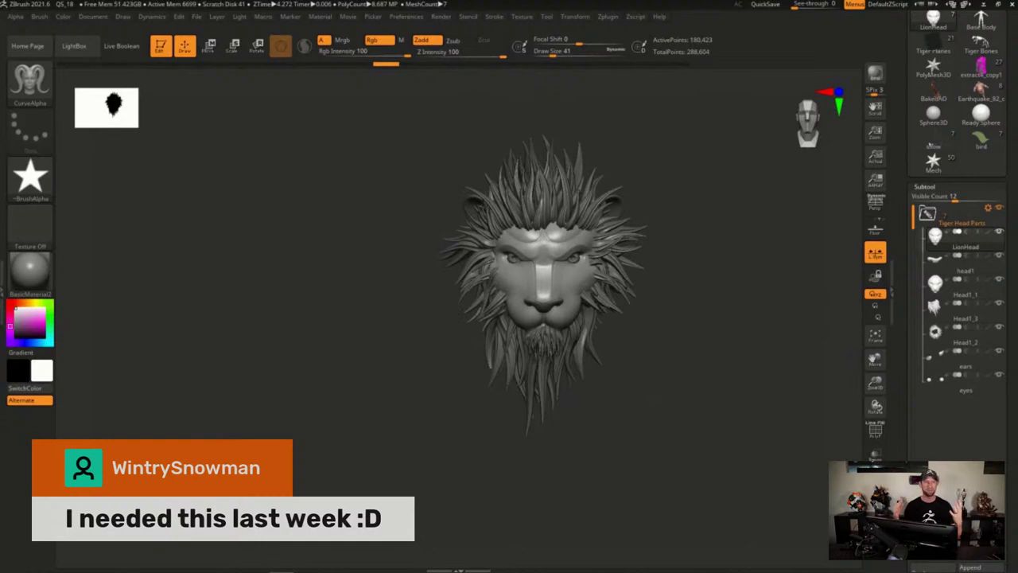
Load the Earthquake_82 character and restore the alpha list to its default configuration
left_click(979, 94)
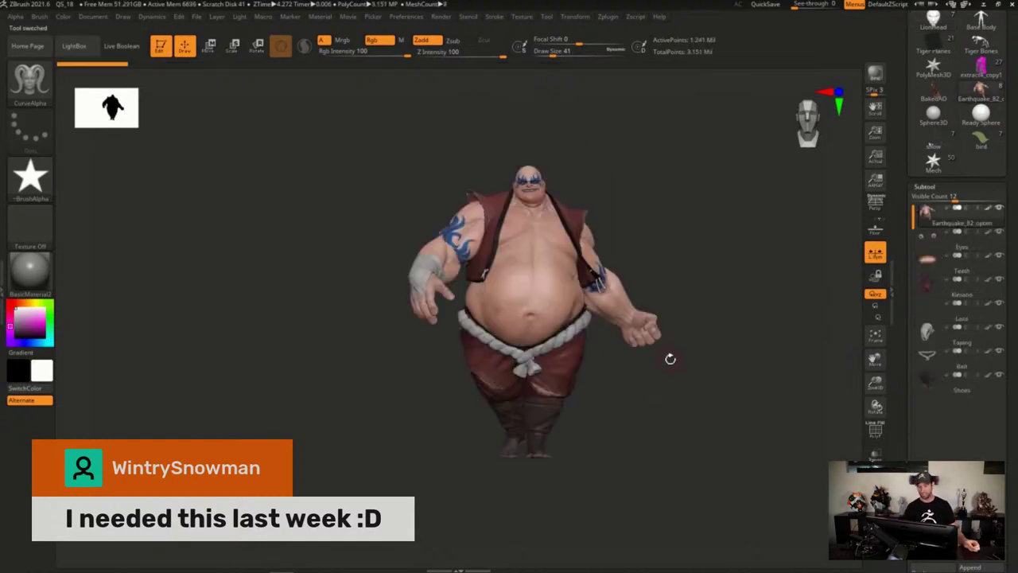
left_click_drag(693, 244, 641, 205)
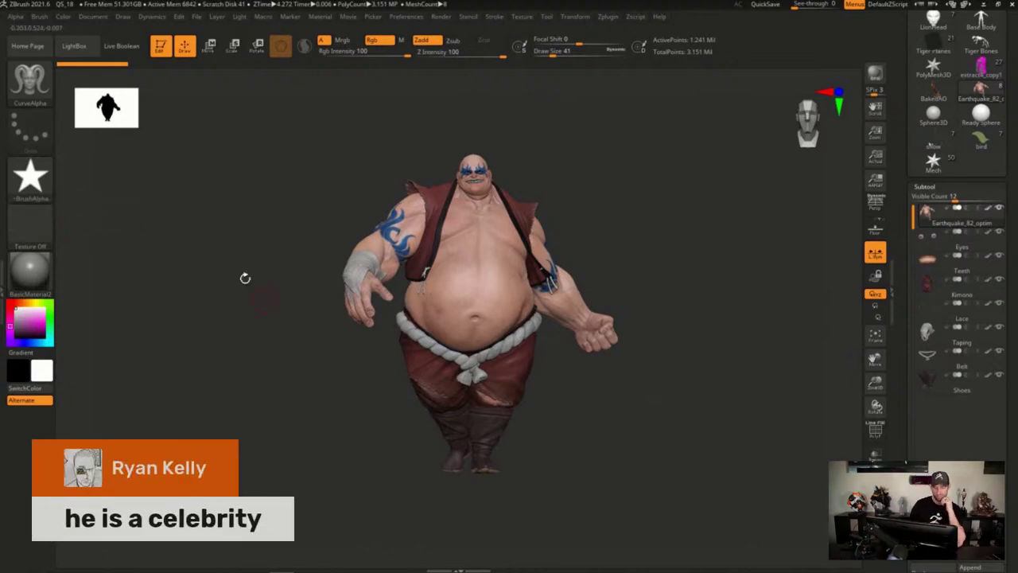
left_click(16, 17)
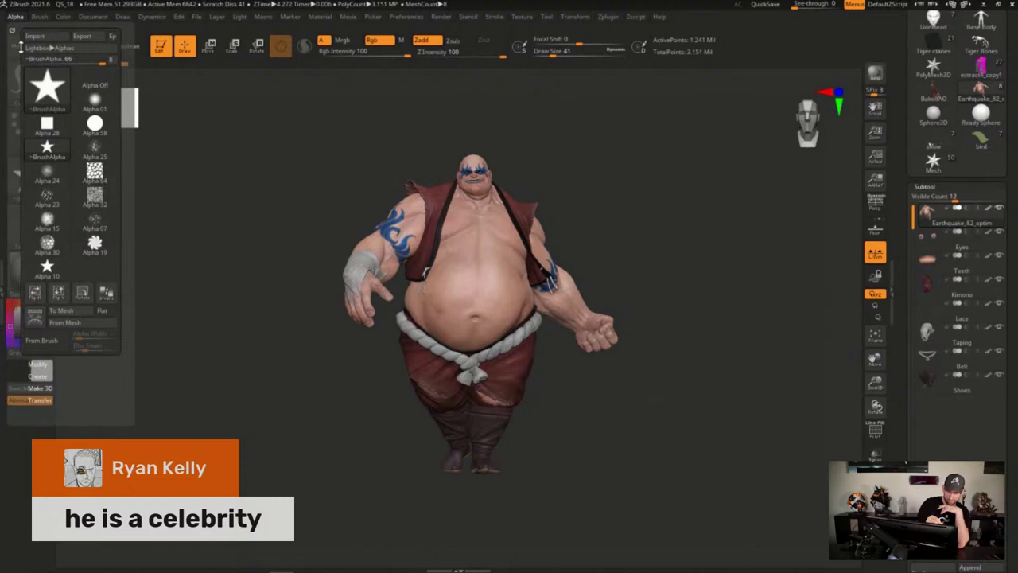
left_click(113, 61)
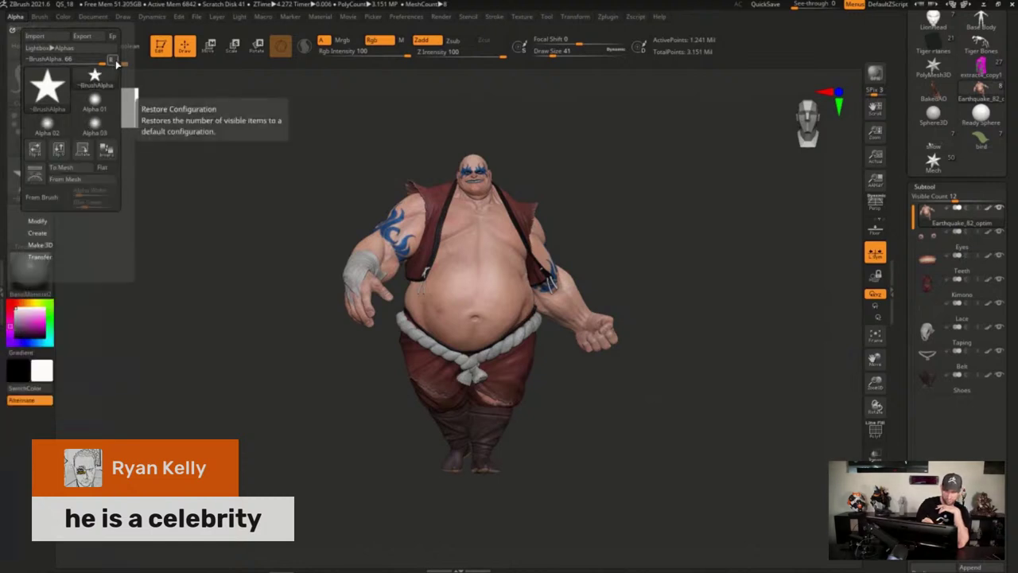
Create an alpha from the Earthquake_82 body mesh with a map size of 512
left_click(79, 182)
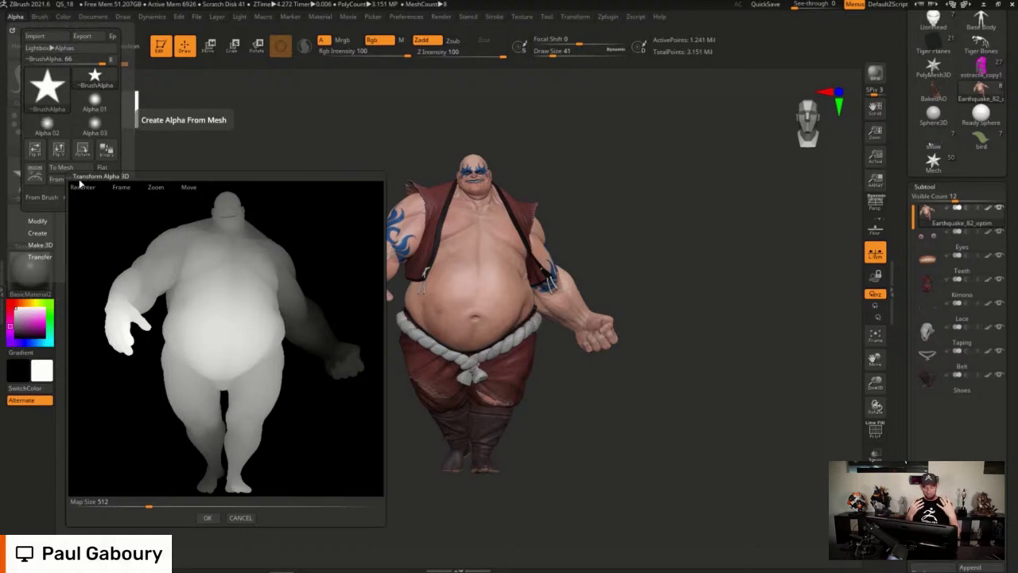
left_click(148, 503)
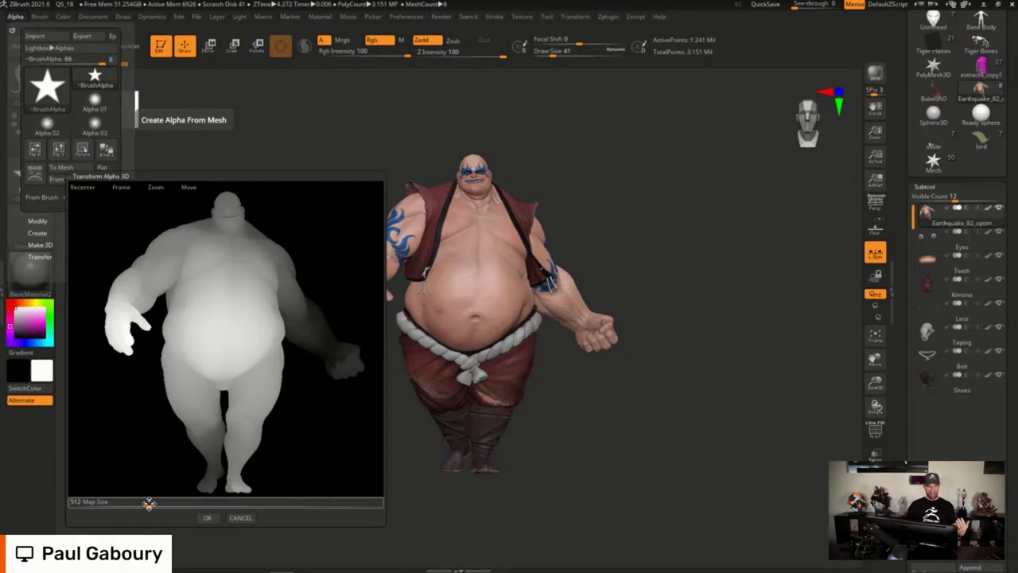
left_click(207, 517)
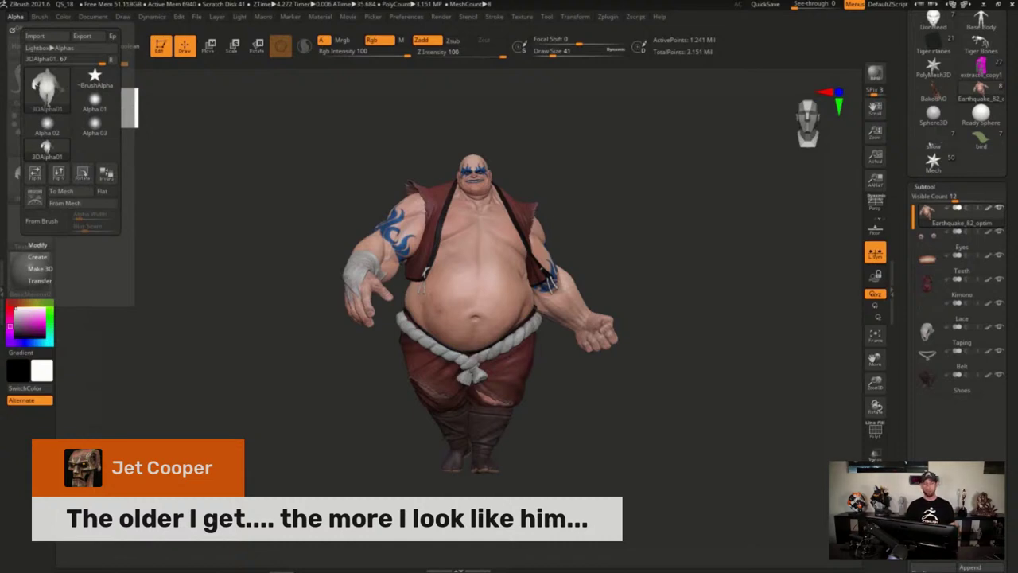
Create a flat mesh from the Earthquake body alpha and check its wireframe in polyframe view
left_click(106, 173)
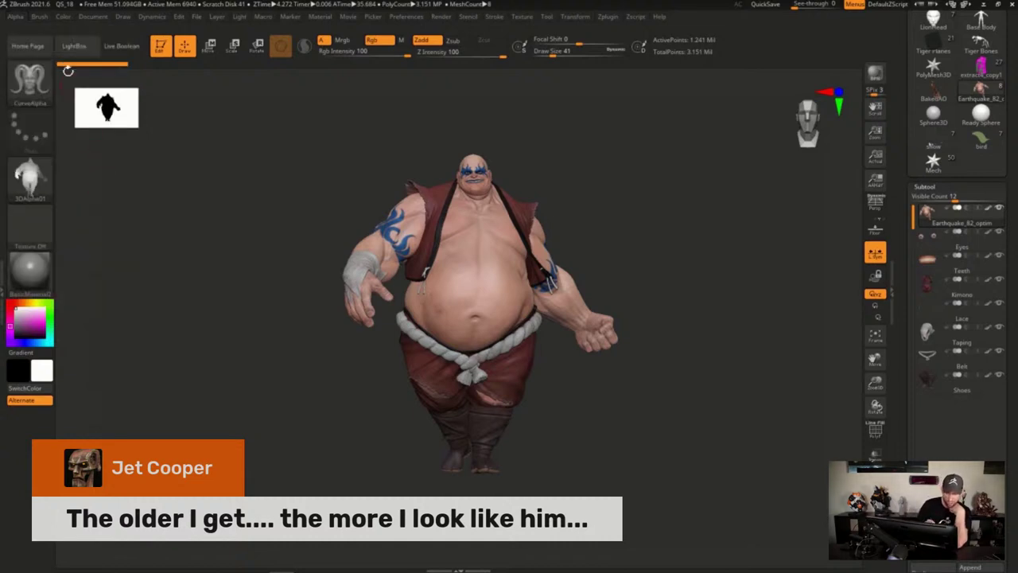
left_click(17, 17)
left_click(111, 194)
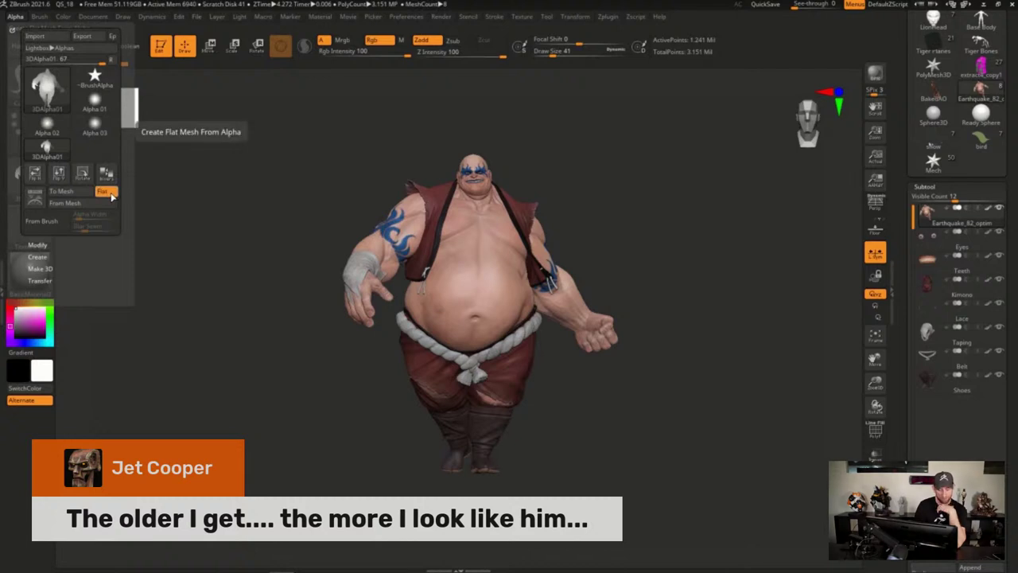
left_click(82, 193)
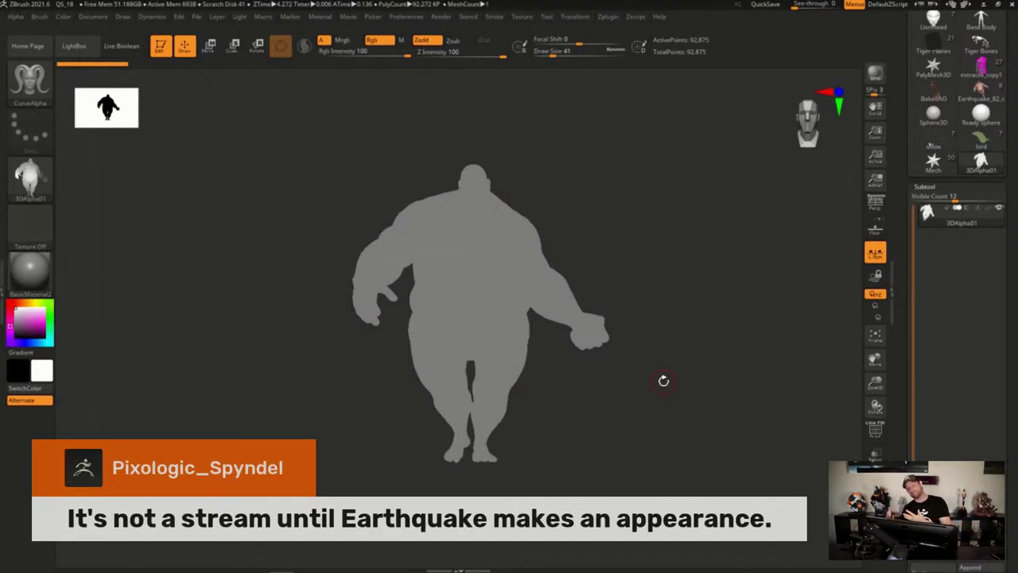
left_click_drag(655, 382, 668, 357)
key("shift+f")
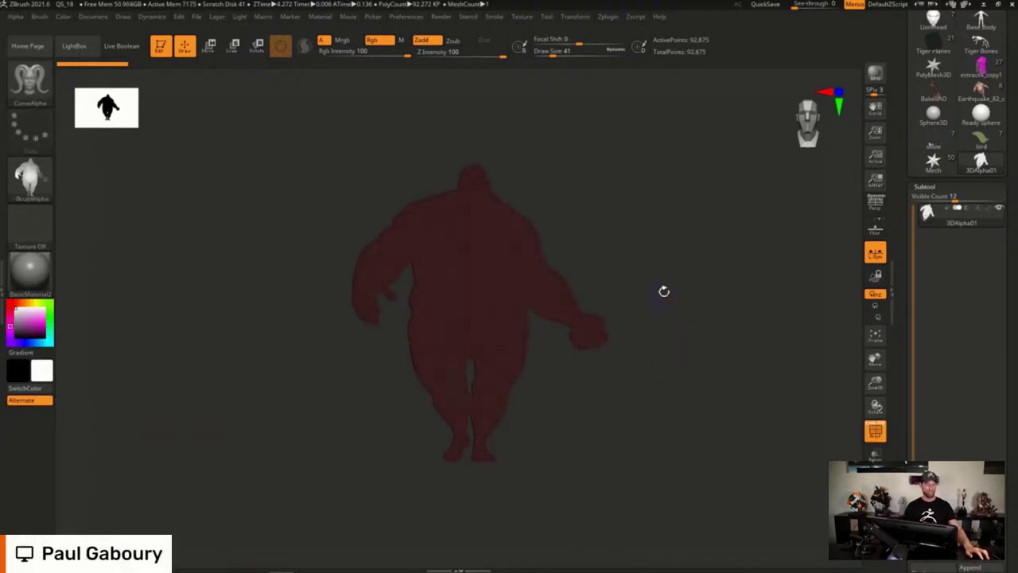
key("shift+f")
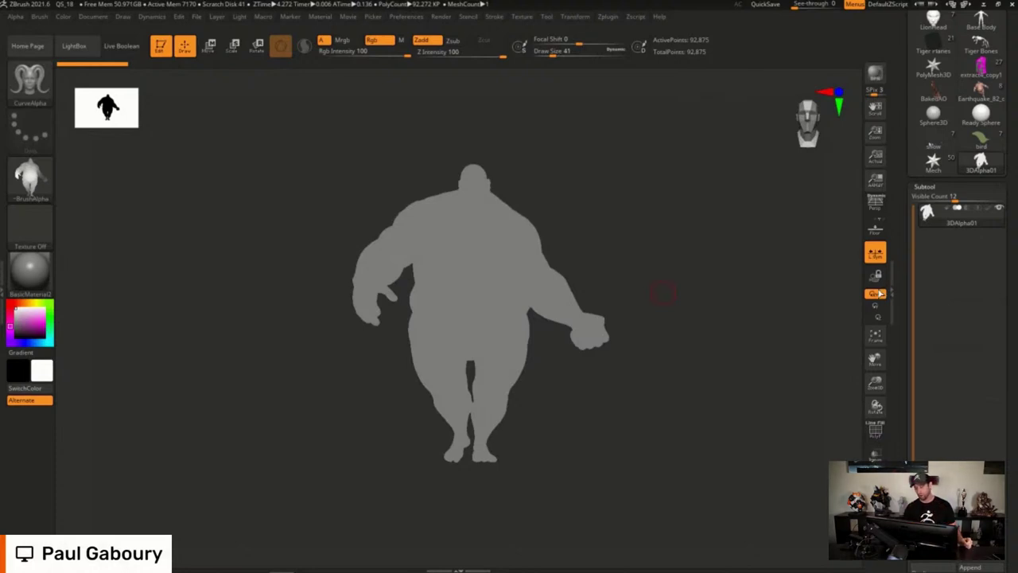
Switch to the LionHead model and hide its mane and beard subtools so only the bare head shows
left_click_drag(1007, 186, 1009, 222)
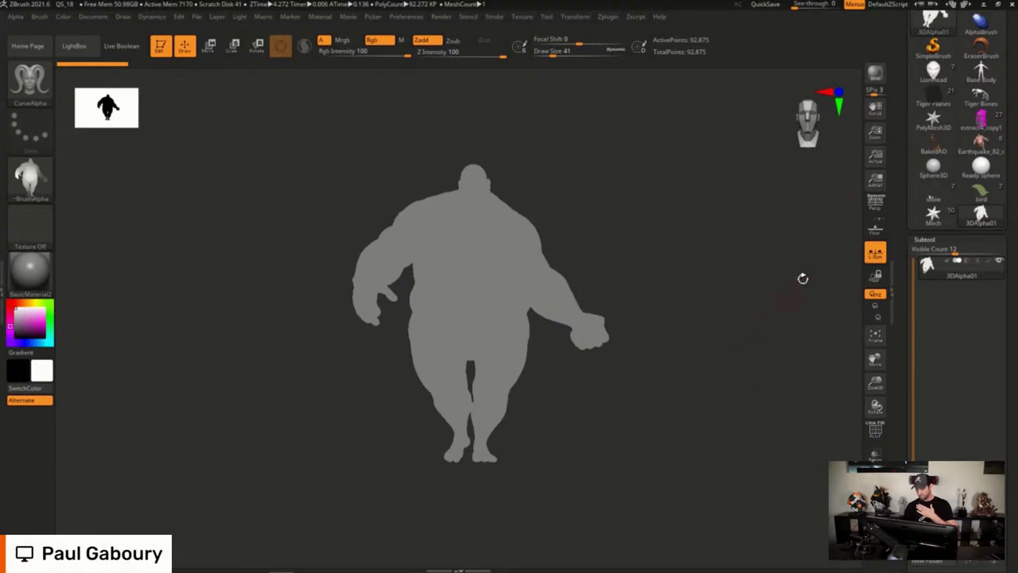
left_click_drag(696, 342, 657, 393, "alt")
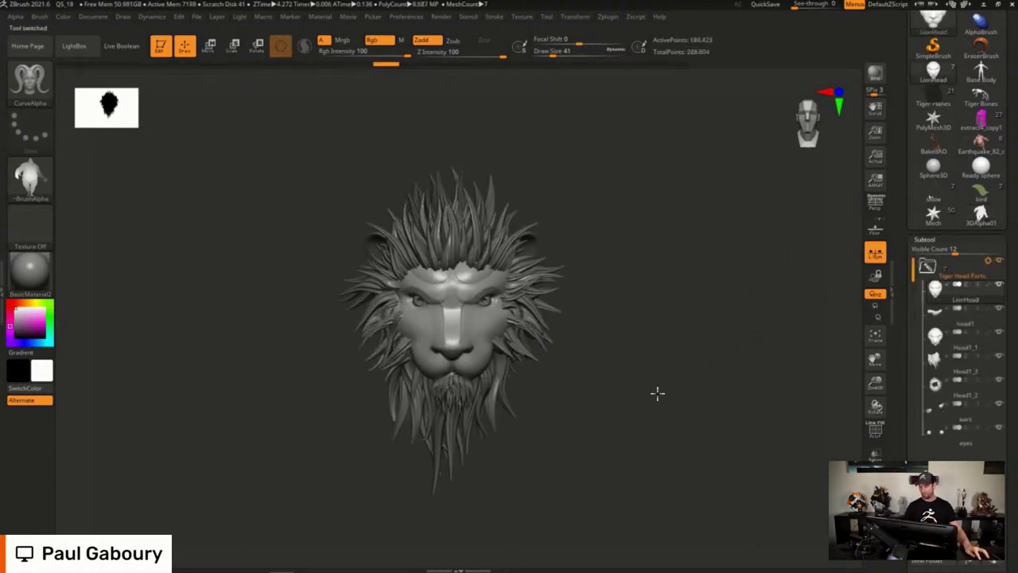
key("f")
left_click(999, 355)
left_click_drag(727, 344, 691, 397, "alt")
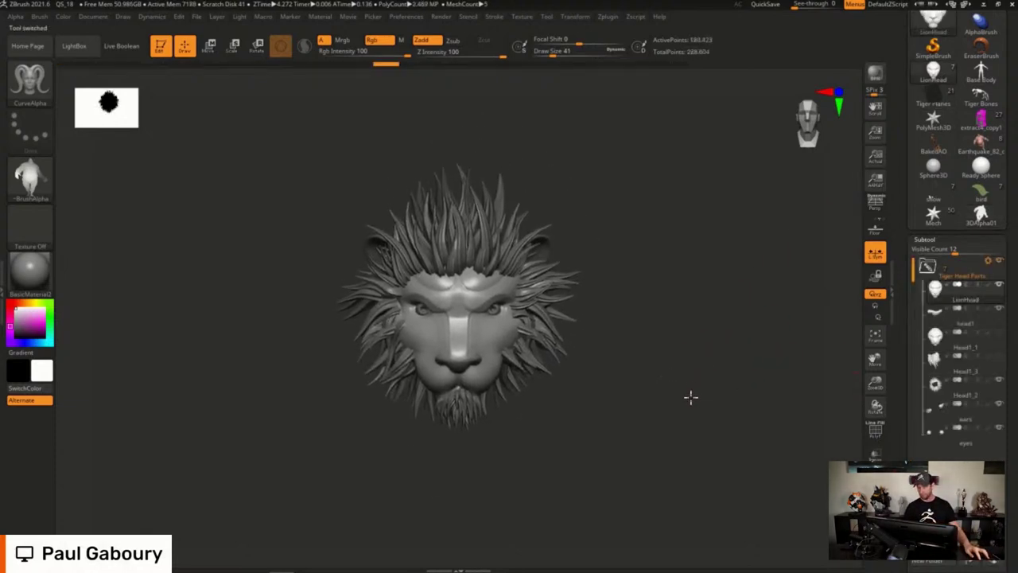
left_click(1000, 355)
left_click_drag(724, 388, 613, 341)
Select the ExtrudeProfile brush and browse through its available profile shapes
key("b")
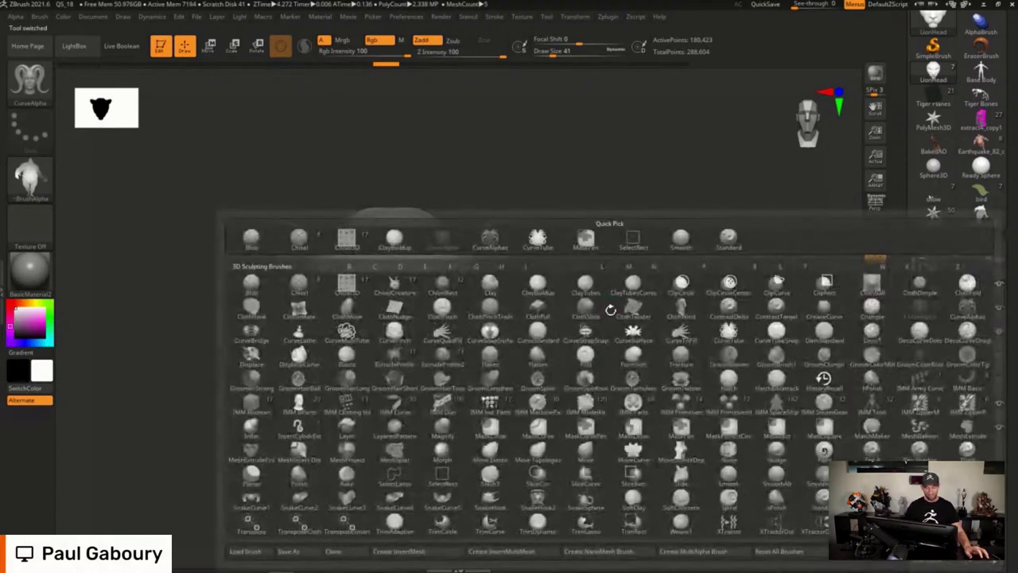
key("x")
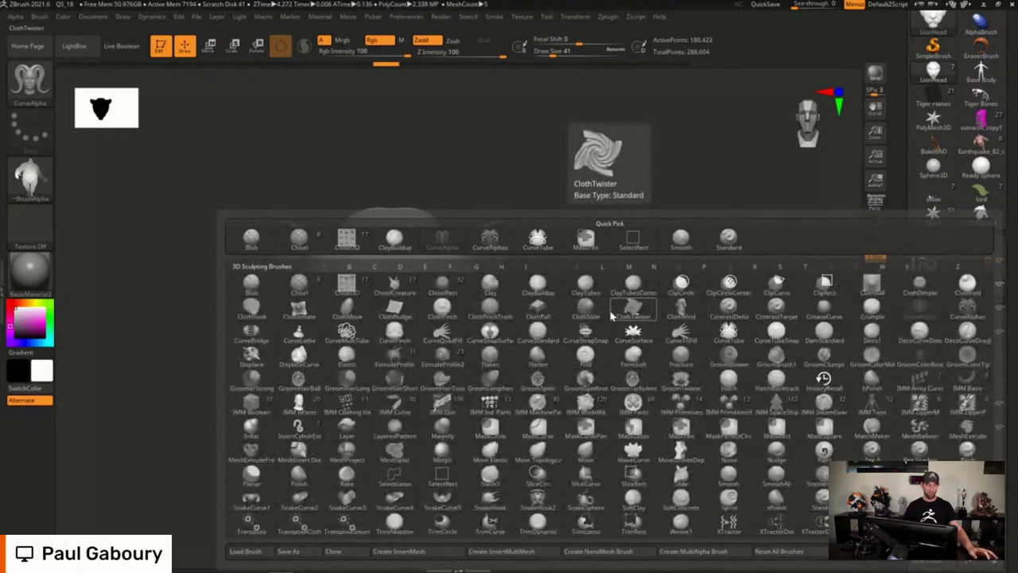
key("e")
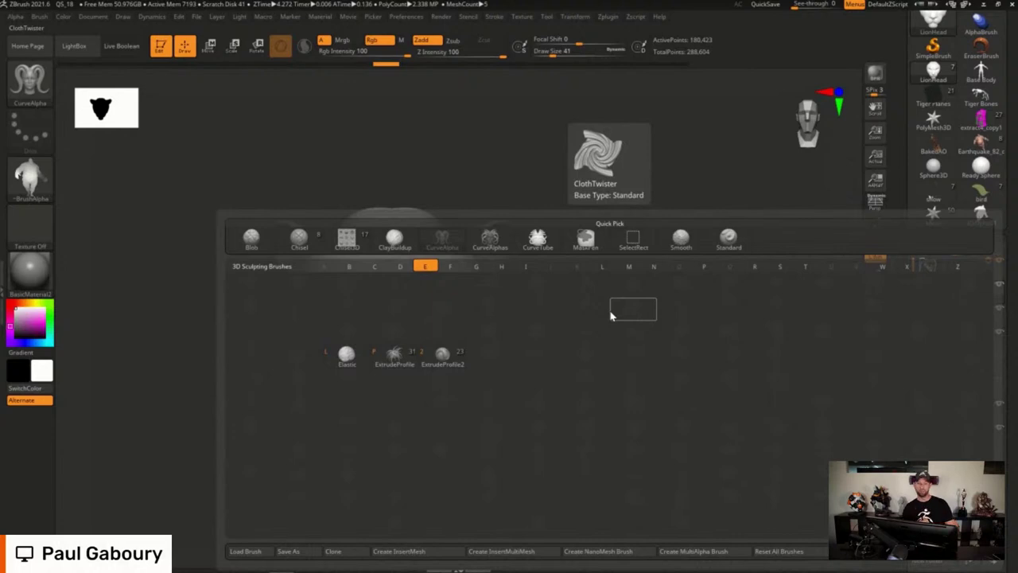
key("p")
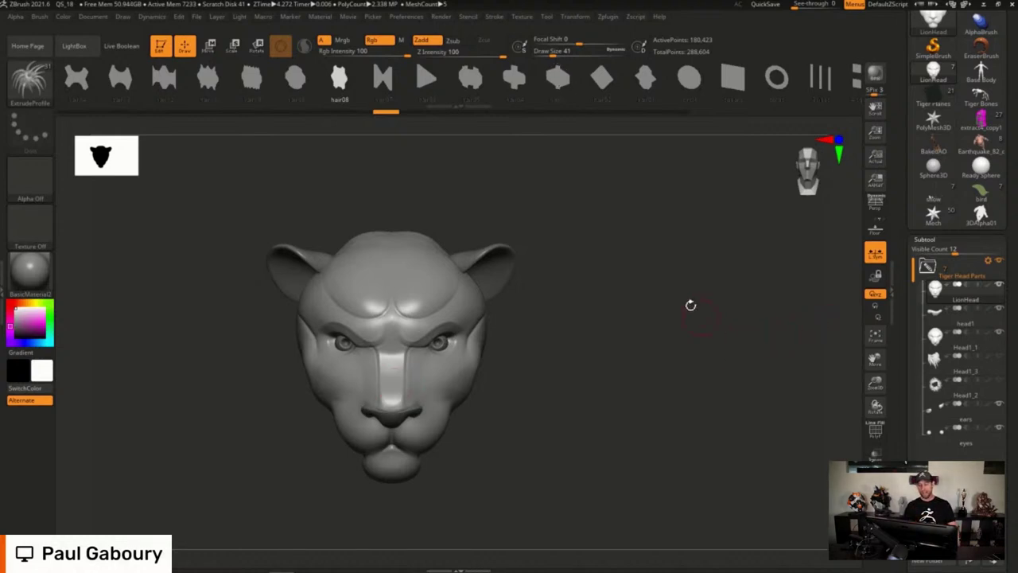
left_click_drag(732, 90, 200, 105)
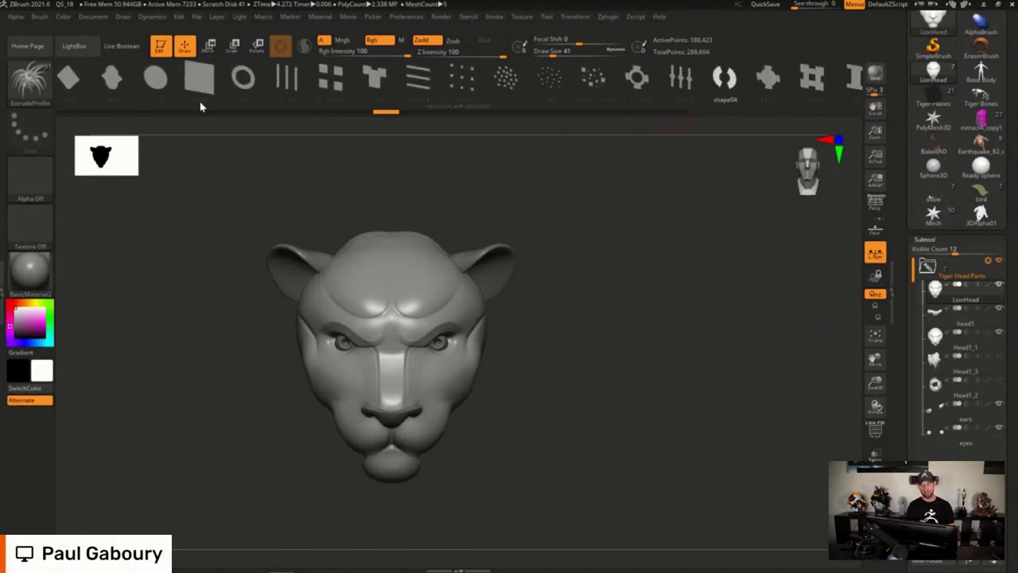
Switch to the flat Earthquake silhouette mesh and add it to the ExtrudeProfile brush as a new profile
left_click(986, 216)
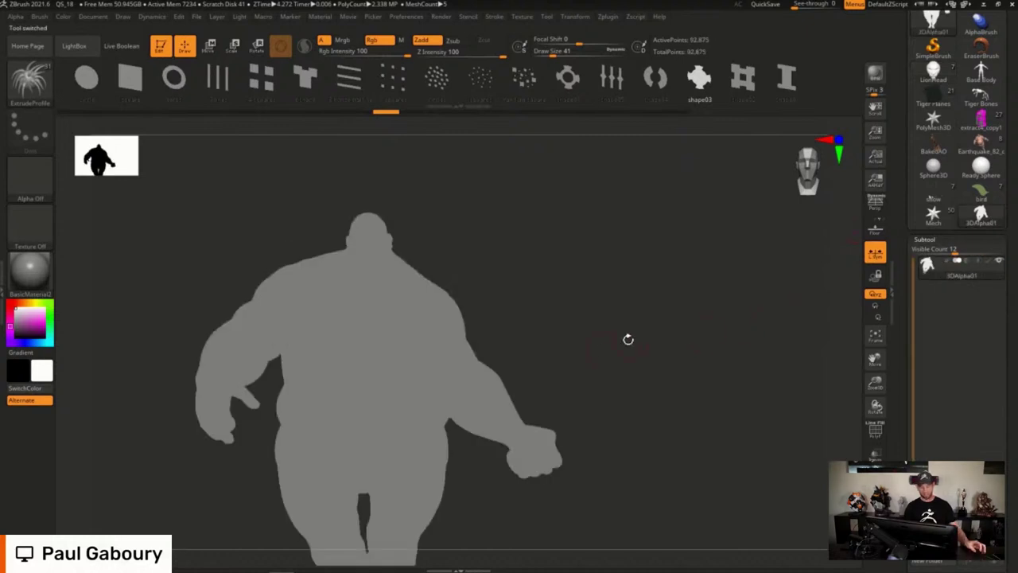
left_click_drag(565, 377, 668, 319)
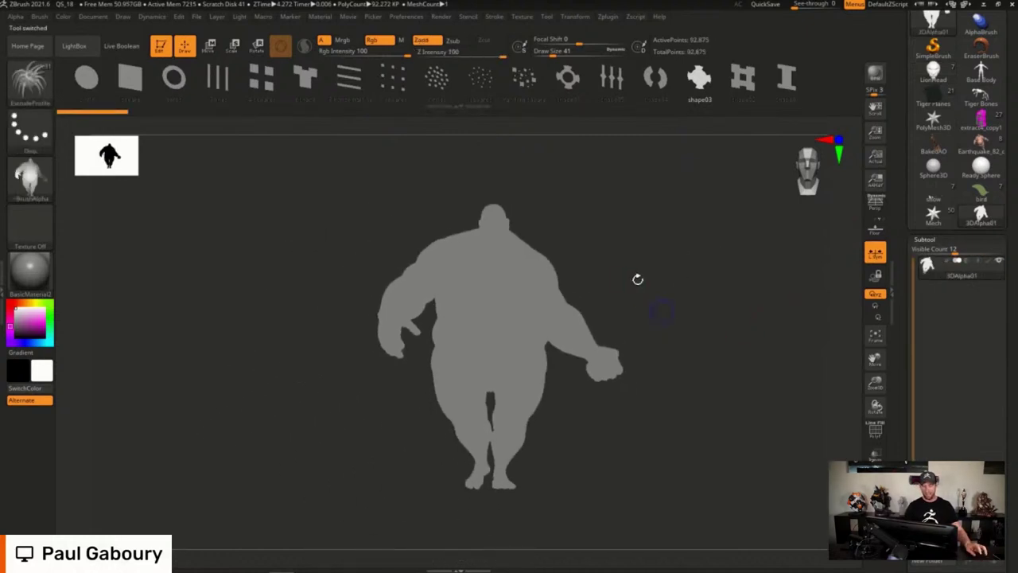
left_click(40, 16)
left_click(76, 275)
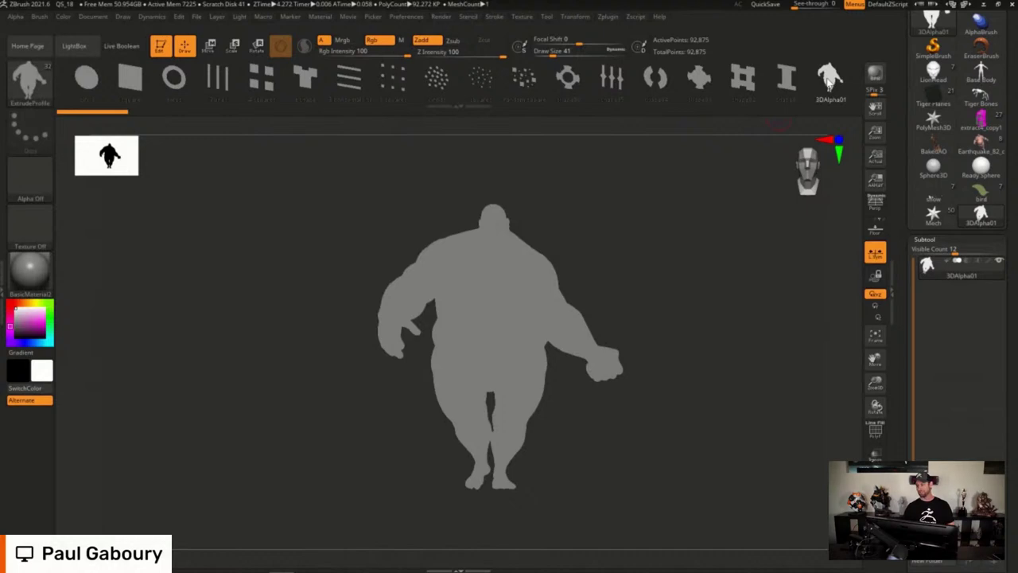
Switch back to LionHead and draw long curved strands from the head with the Earthquake profile at a draw size of about 83
left_click(933, 71)
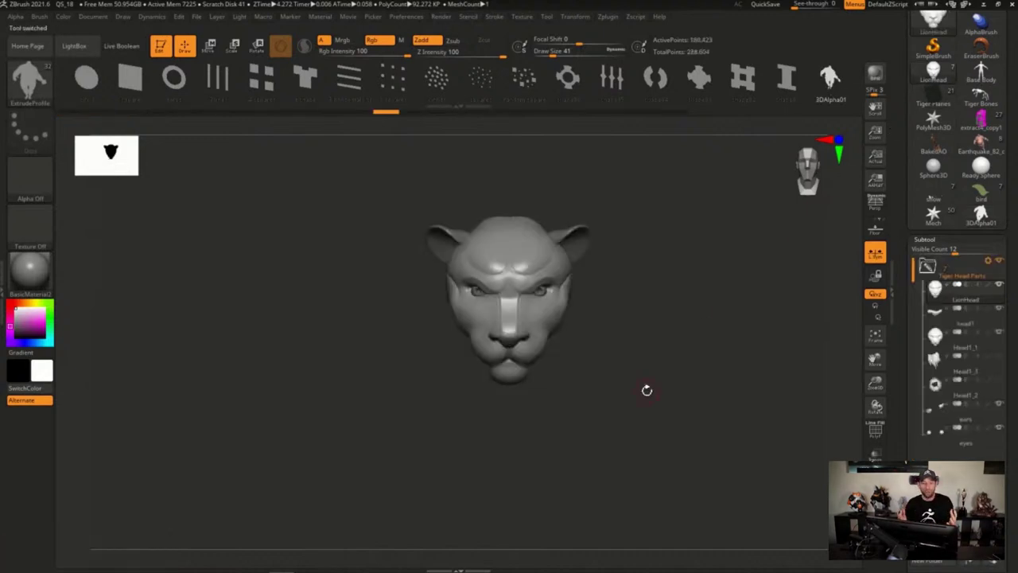
key("s")
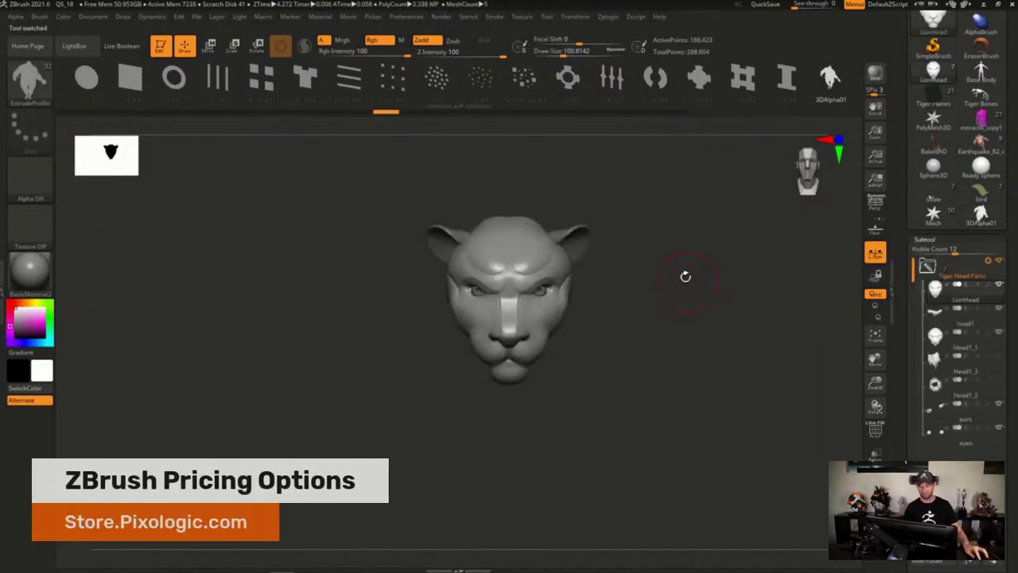
mouse_move(676, 223)
left_mouse_down()
mouse_move(618, 313)
mouse_move(639, 284)
mouse_move(581, 343)
mouse_move(639, 289)
mouse_move(582, 327)
mouse_move(553, 306)
left_mouse_up()
key("s")
mouse_move(480, 303)
left_mouse_down()
mouse_move(482, 286)
mouse_move(655, 411)
mouse_move(729, 255)
left_mouse_up()
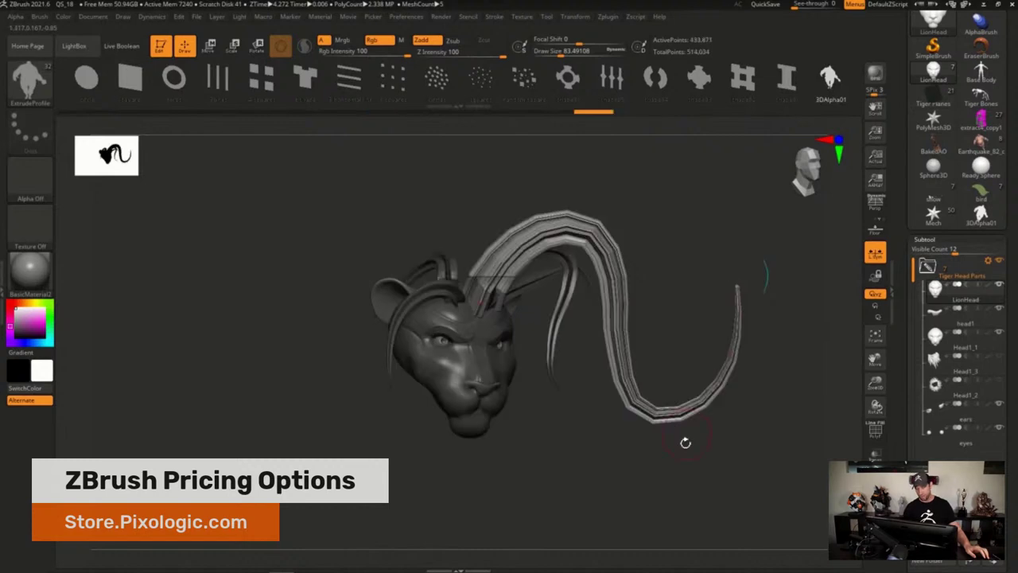
Inspect the base of the large strand in polyframe view, isolating the Earthquake-shaped end cap from the strand's side surface
key("shift")
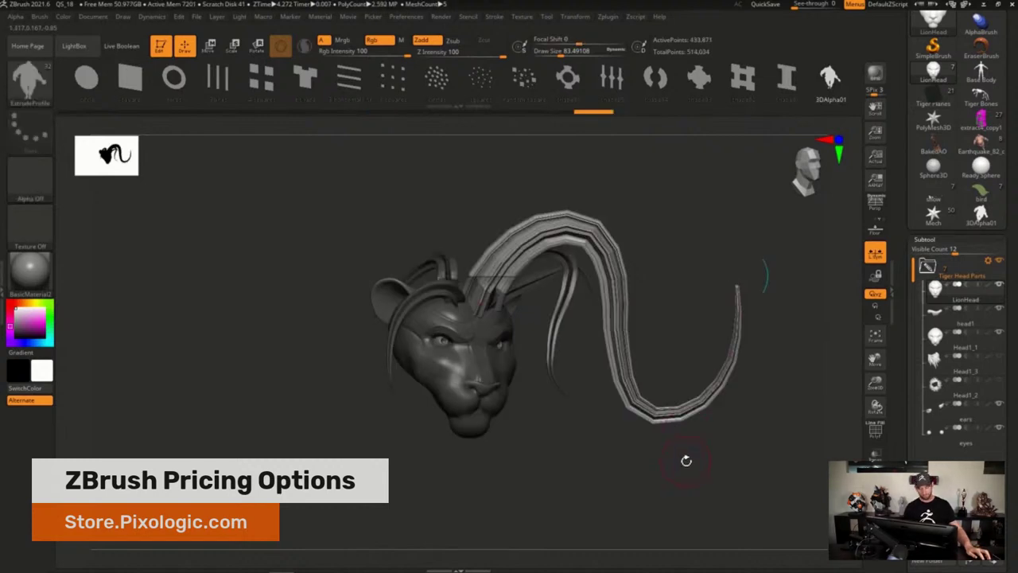
mouse_move(747, 410)
left_mouse_down()
mouse_move(784, 334)
mouse_move(752, 357)
mouse_move(743, 450)
mouse_move(621, 386)
left_mouse_up()
right_click_drag(495, 296, 374, 269)
mouse_move(565, 366)
left_mouse_down()
mouse_move(591, 418)
mouse_move(626, 383)
left_mouse_up()
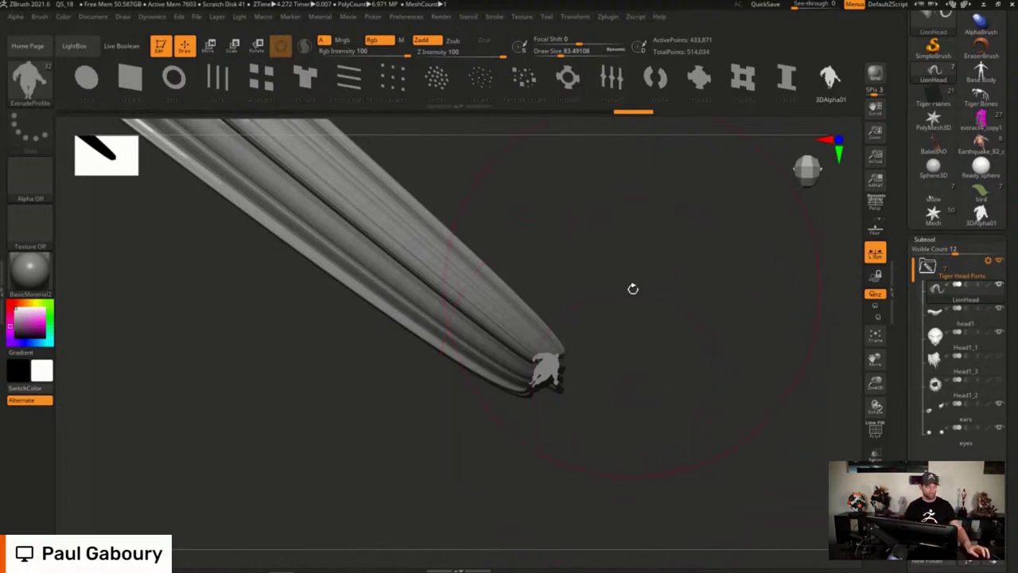
key("shift+f")
key("s")
left_click_drag(630, 302, 615, 307)
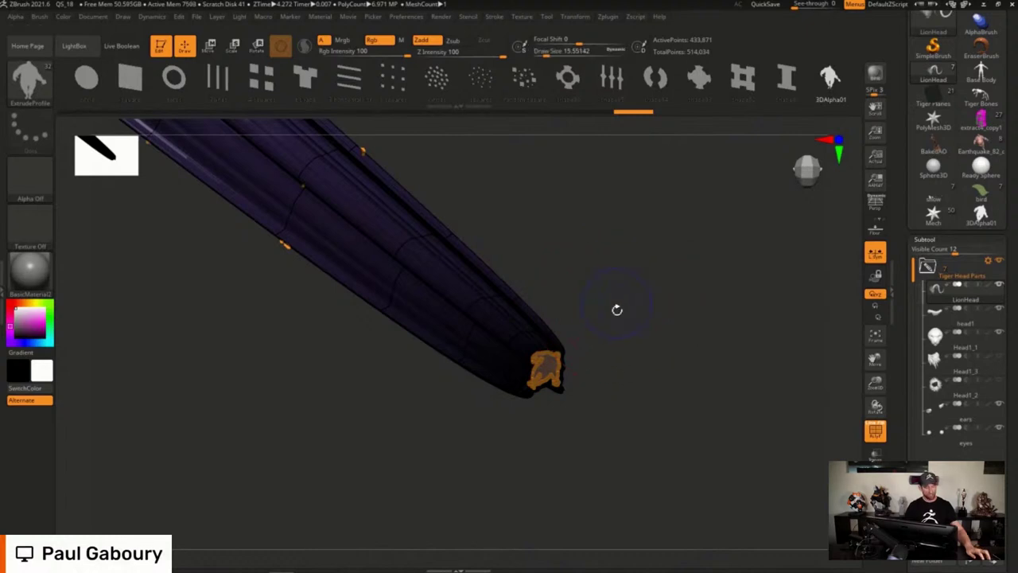
left_click(550, 361, "ctrl+shift")
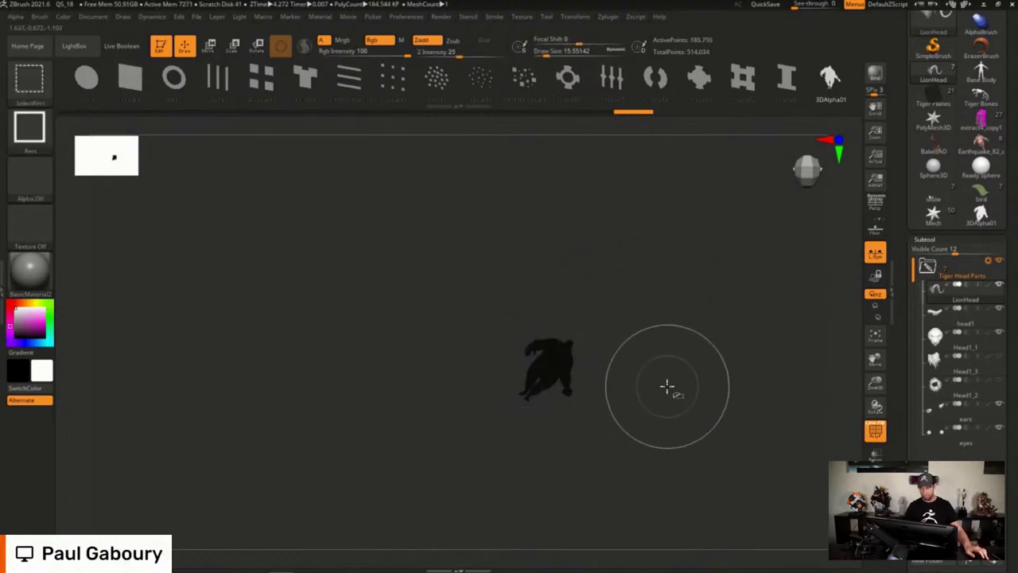
mouse_move(697, 414)
right_mouse_down("ctrl")
mouse_move(563, 354)
mouse_move(741, 459)
mouse_move(657, 384)
right_mouse_up("ctrl")
left_click(656, 384, "ctrl+shift")
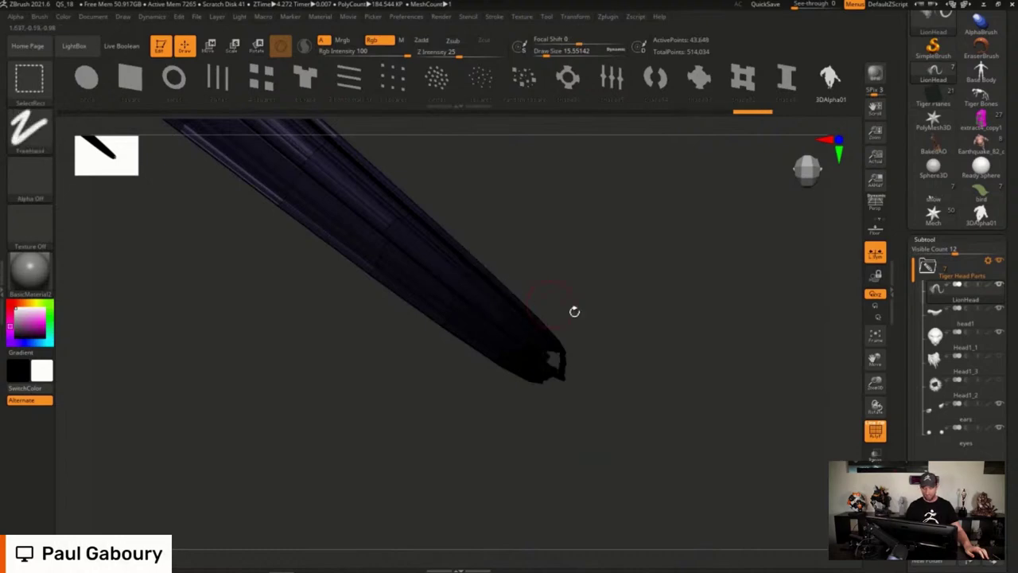
Examine the strands with individual polygroups hidden and polyframe off, and restore full visibility of the head and strands
left_click_drag(574, 311, 596, 240)
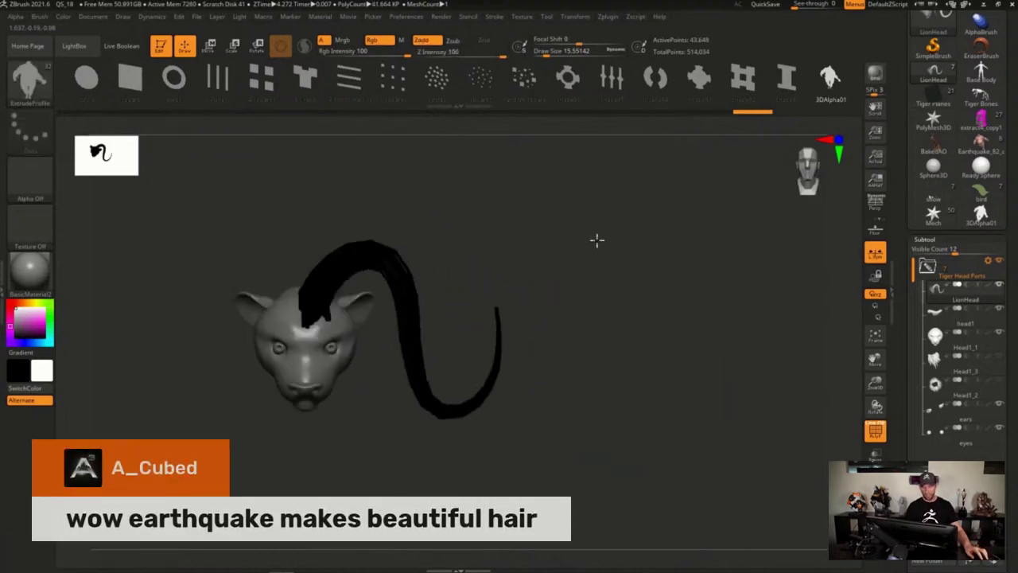
left_click_drag(593, 289, 686, 247, "alt")
key("shift+f")
left_click_drag(627, 311, 639, 320)
right_click_drag(430, 290, 532, 357, "ctrl")
left_click(565, 390, "ctrl+shift")
left_click_drag(628, 388, 564, 384)
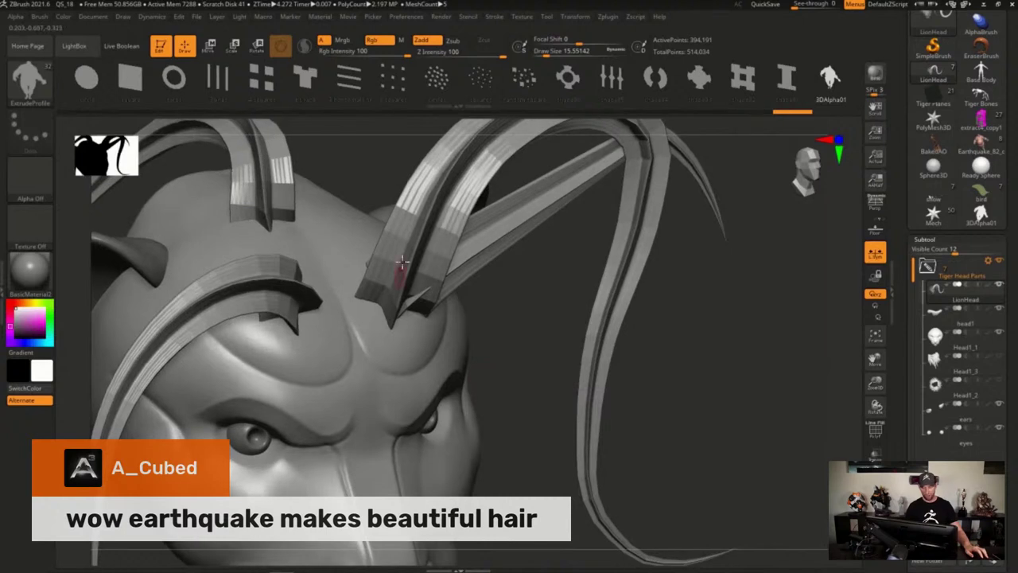
right_click_drag(560, 354, 707, 363, "ctrl")
left_click(707, 363, "ctrl+shift")
left_click_drag(623, 467, 579, 417, "alt")
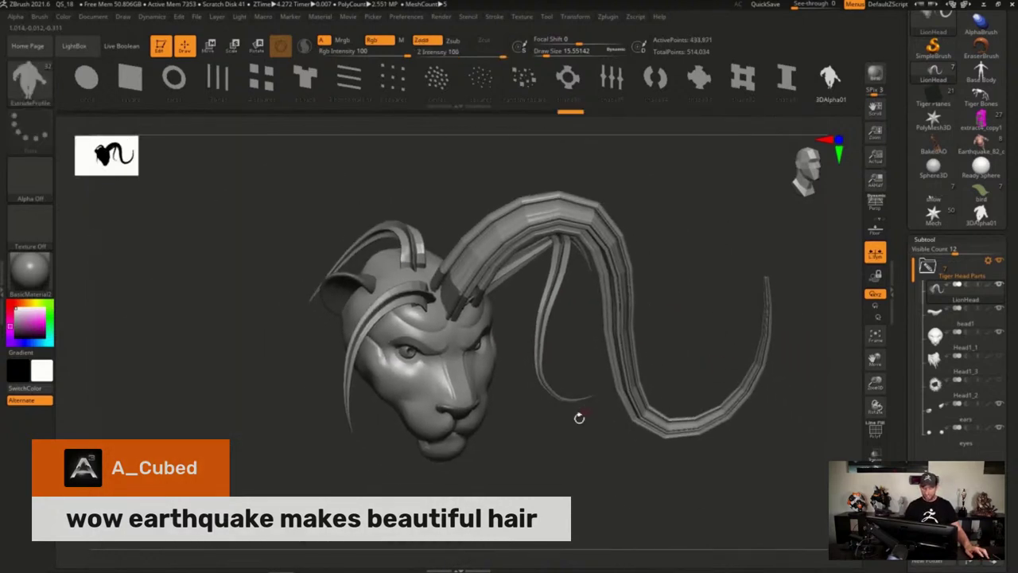
Undo all the Earthquake-profile strands and delete the hidden geometry of the LionHead subtool
key("ctrl+shift+z")
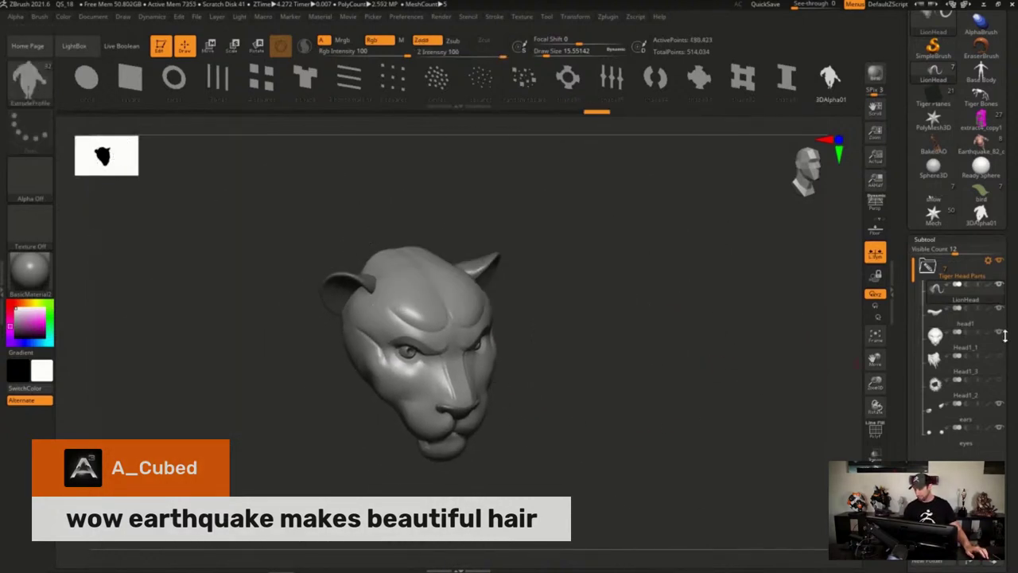
scroll(1004, 335, "down", 10)
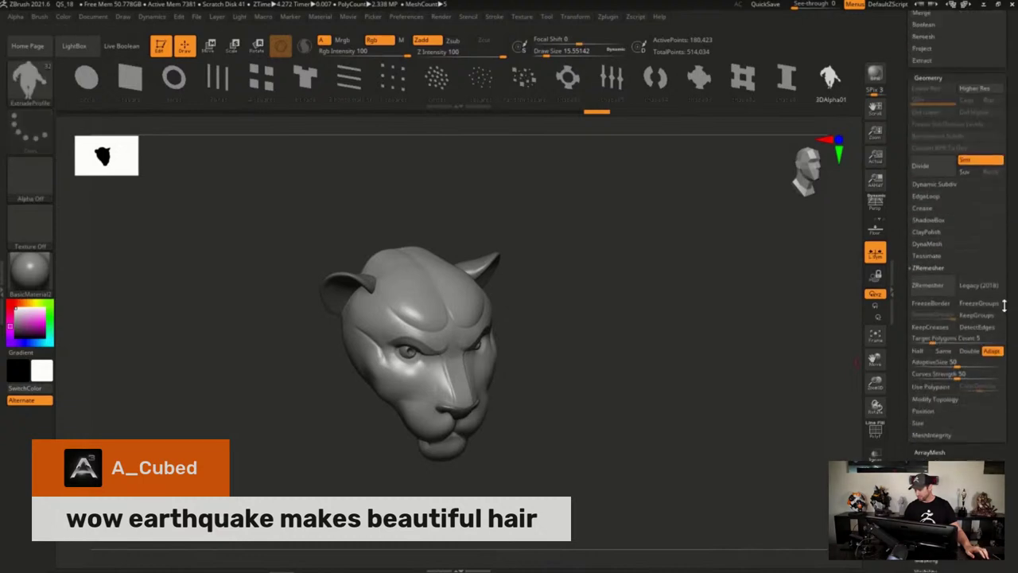
left_click_drag(1005, 306, 1005, 292)
left_click(947, 386)
left_click(952, 315)
left_click(952, 267)
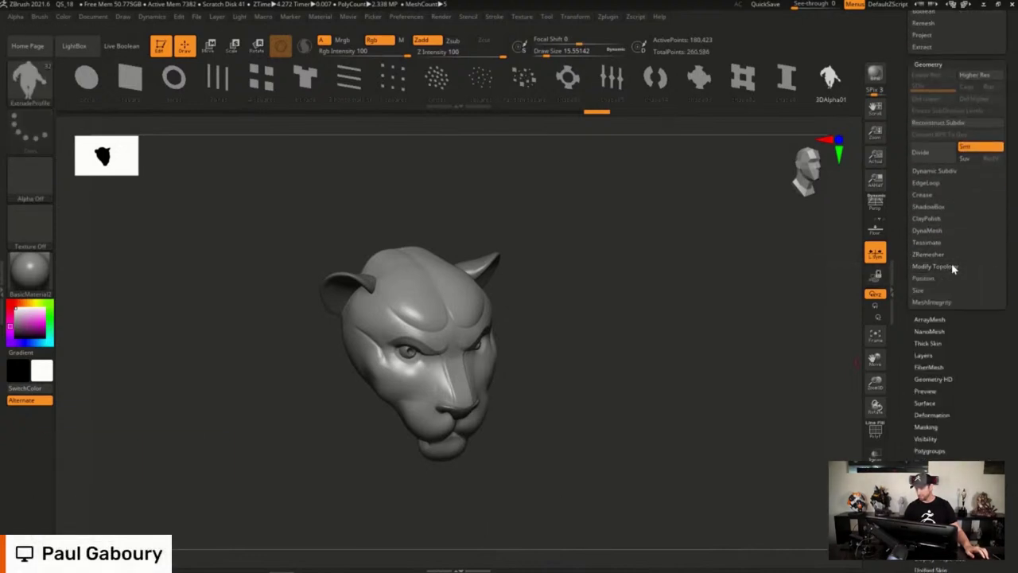
scroll(953, 269, "up", 10)
Draw a curved strand from the top of the lion head with the t shape profile at a draw size of about 44 and view its polygroups
left_click_drag(705, 340, 679, 325, "shift")
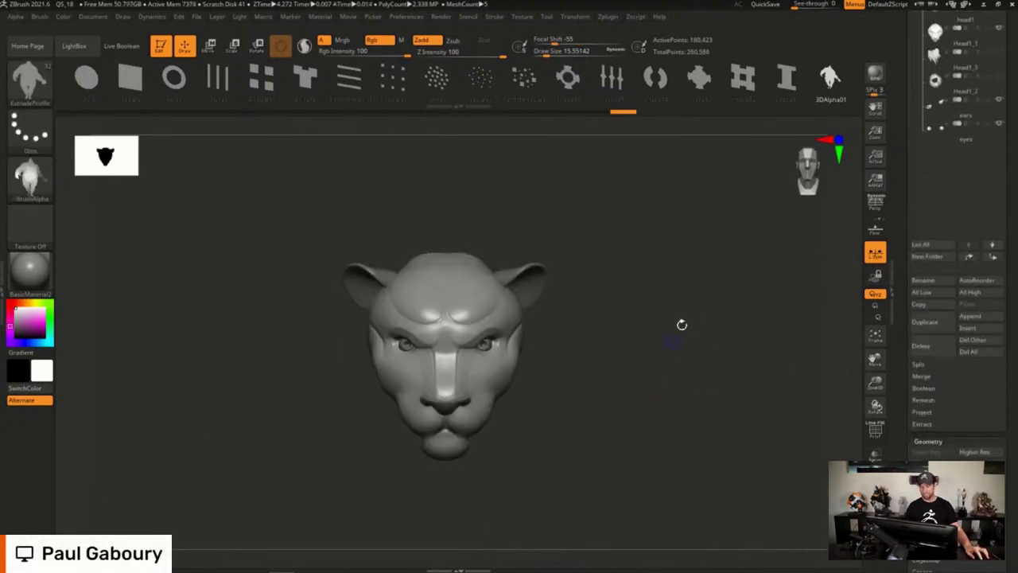
left_click(314, 89)
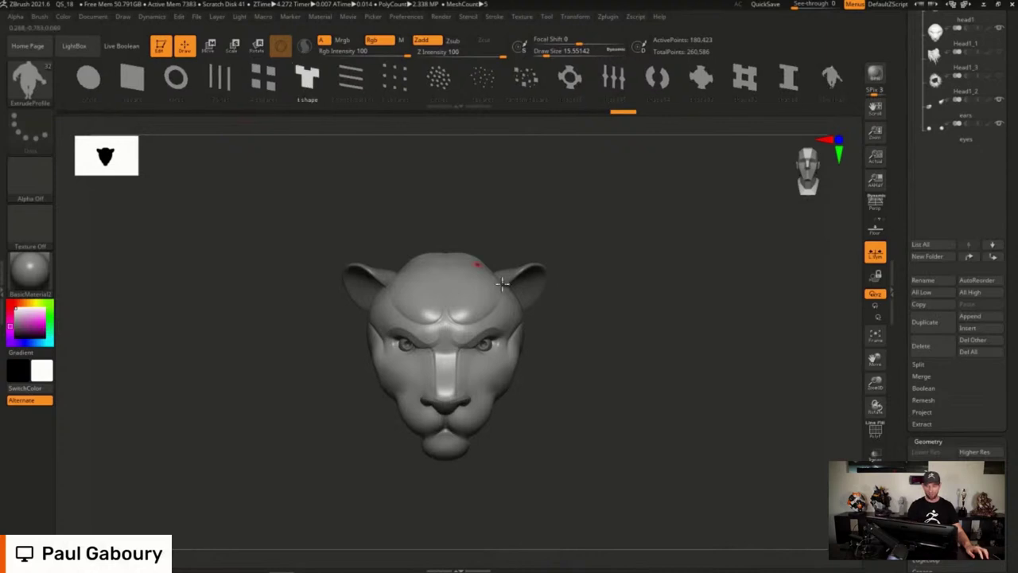
key("s")
left_click_drag(592, 361, 579, 396)
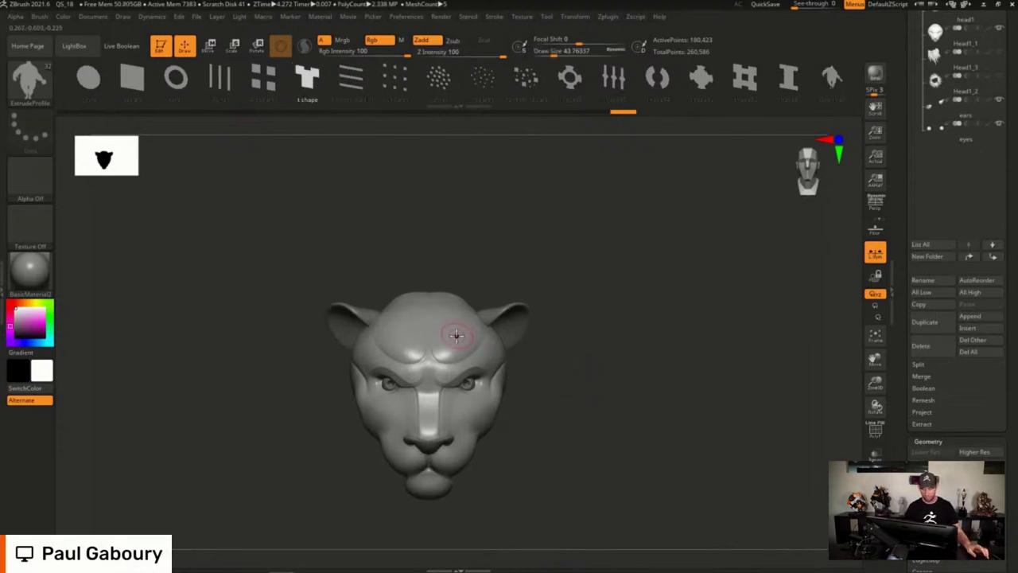
left_click_drag(456, 335, 724, 325)
mouse_move(602, 434)
left_mouse_down()
mouse_move(557, 406)
mouse_move(576, 426)
mouse_move(606, 382)
mouse_move(584, 432)
mouse_move(600, 369)
mouse_move(607, 379)
left_mouse_up()
key("shift+f")
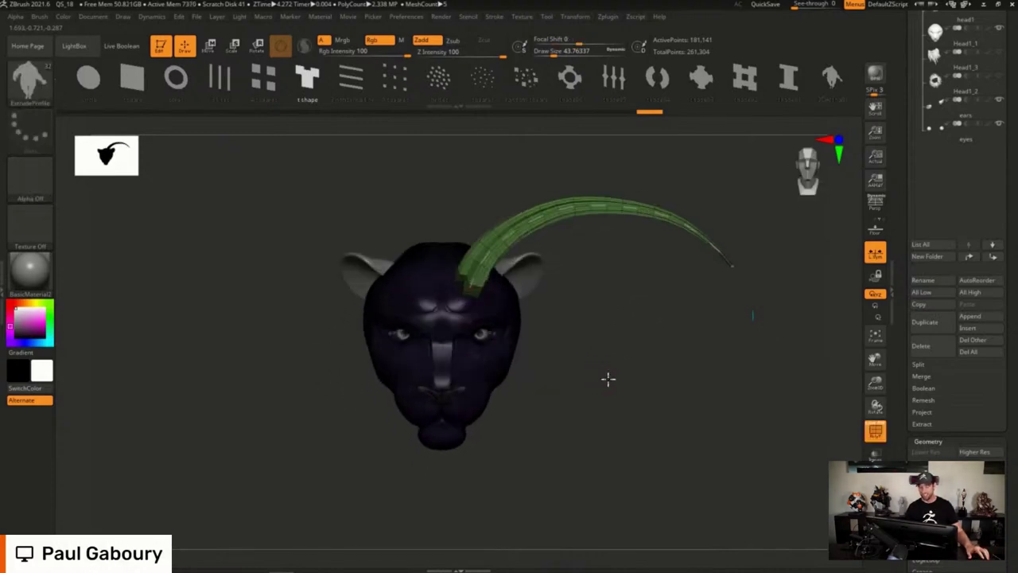
left_click(607, 369)
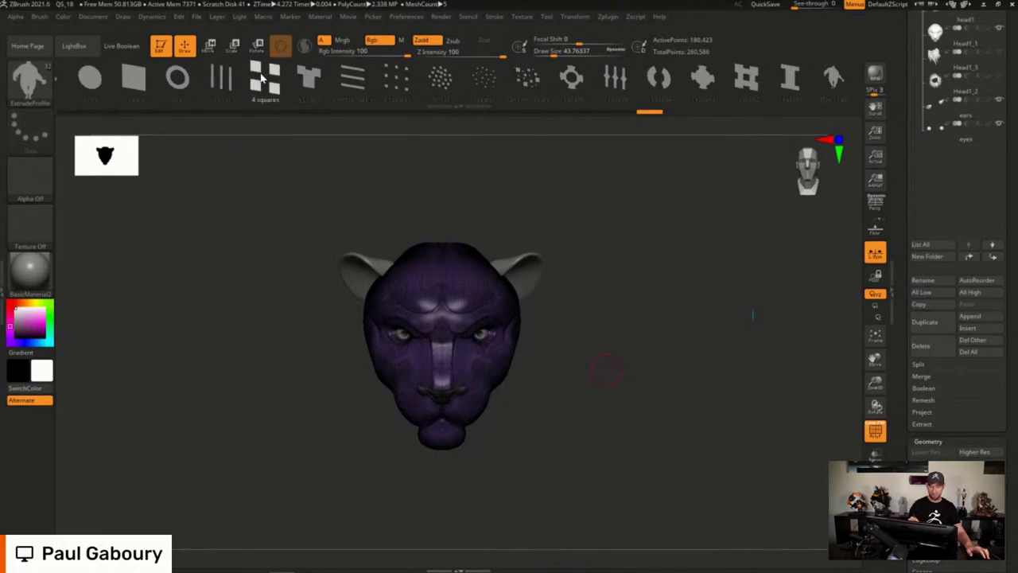
Draw curved strands from the lion head with the 4 squares and squares profiles, inspect their shape, and undo them
left_click(612, 385, "ctrl+shift")
left_click_drag(611, 385, 639, 324)
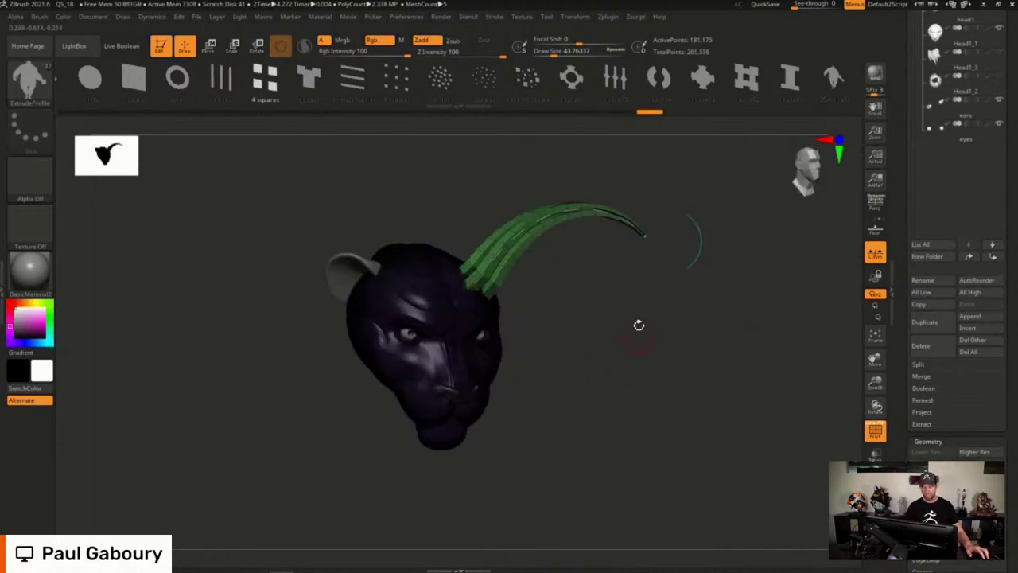
left_click(496, 83)
left_click_drag(411, 283, 531, 149)
mouse_move(624, 338)
left_mouse_down()
mouse_move(581, 340)
mouse_move(593, 316)
left_mouse_up()
right_click_drag(594, 316, 627, 371, "ctrl")
key("ctrl+z")
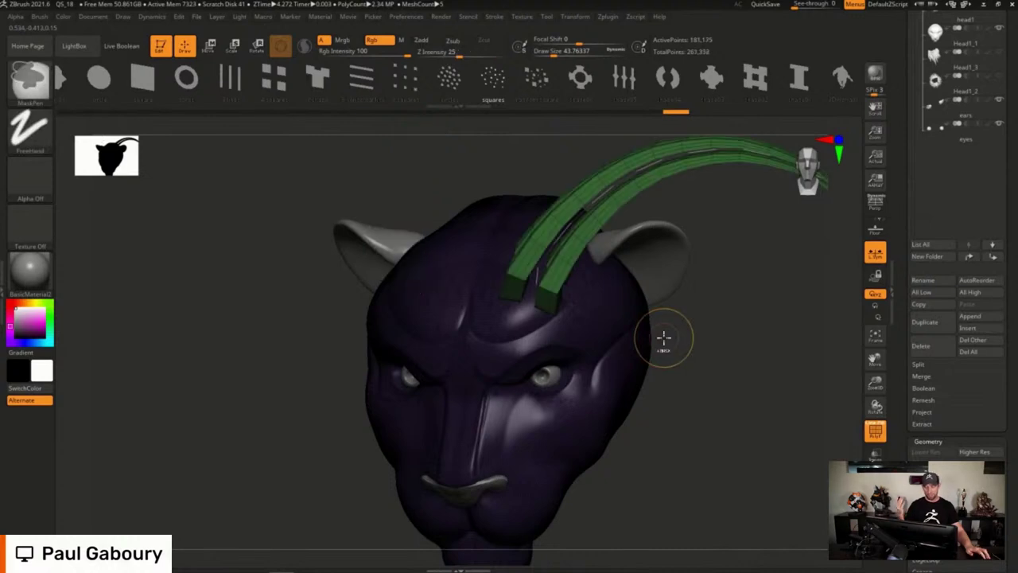
key("ctrl+z")
Draw a long curved strand from the forehead with the circles profile, and undo it
left_click_drag(663, 337, 724, 310)
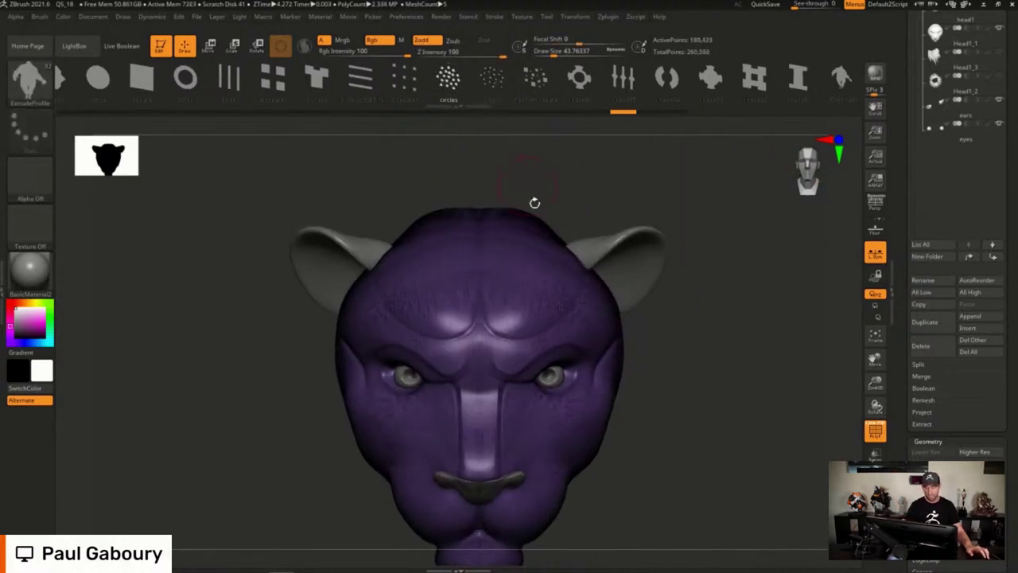
mouse_move(538, 296)
left_mouse_down()
mouse_move(675, 163)
mouse_move(708, 442)
left_mouse_up()
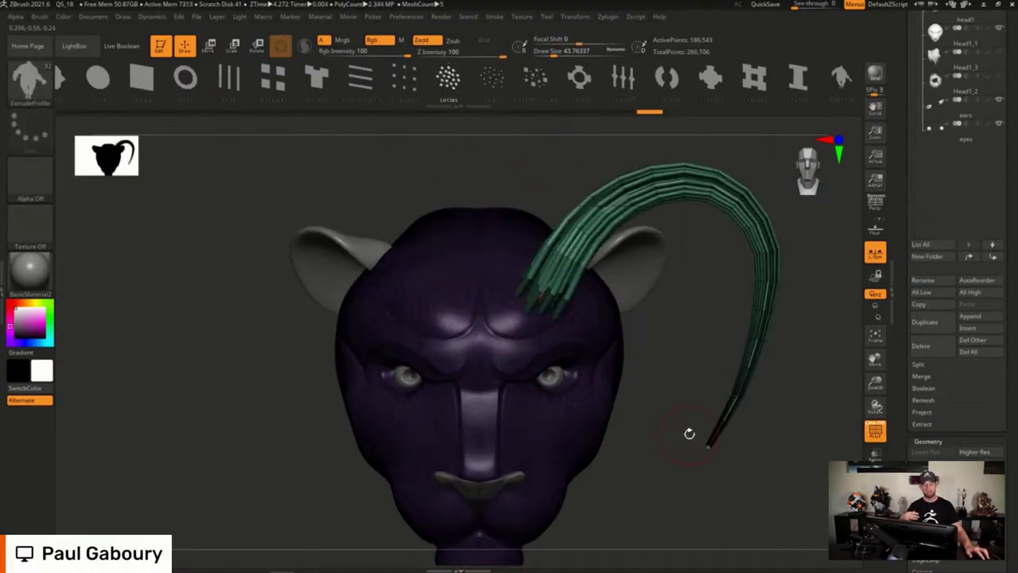
key("ctrl+z")
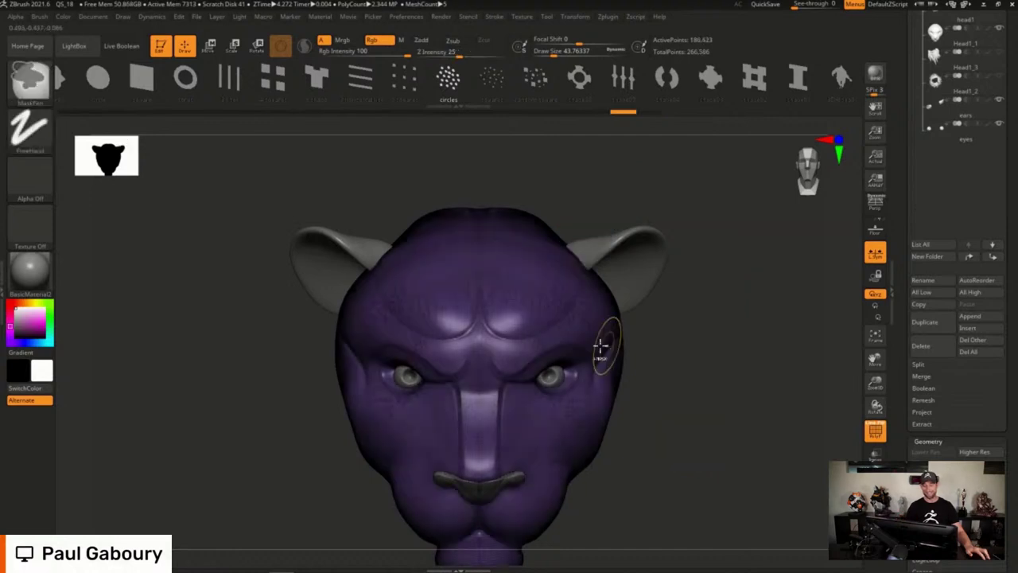
Draw a curved strand from the top of the head with the hair05 profile, and undo it
left_click_drag(360, 84, 788, 87)
left_click(311, 80)
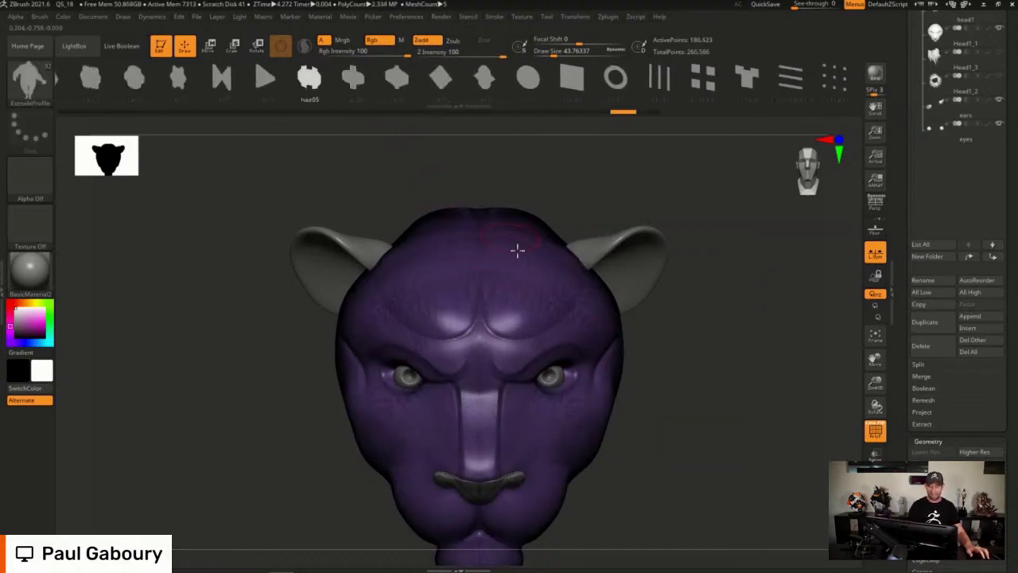
left_click_drag(528, 270, 779, 252)
left_click_drag(707, 382, 639, 341, "alt")
key("ctrl+z")
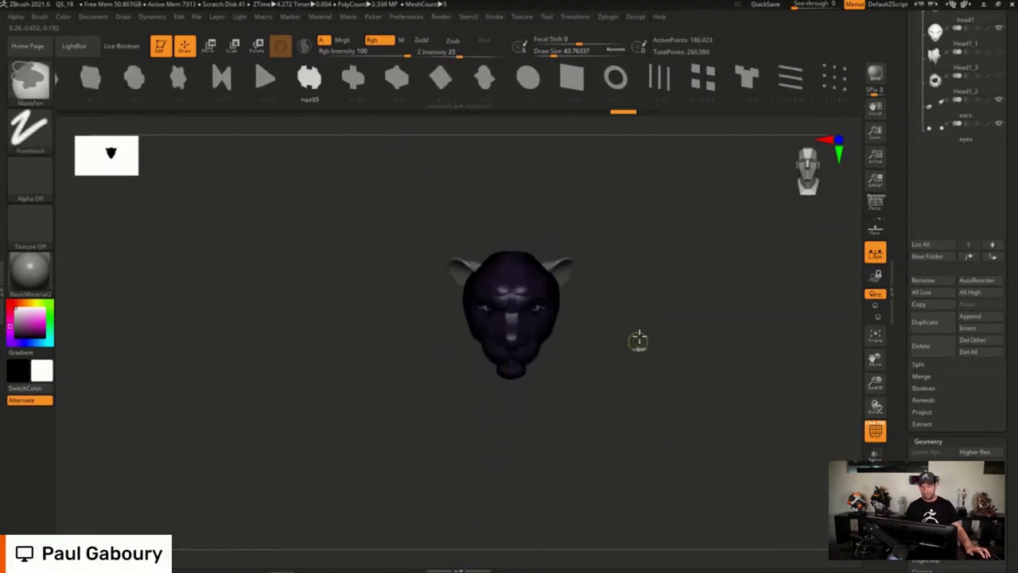
With polyframe off, draw a curved hair05 strand from the forehead and replace its profile with hair11
key("shift+f")
left_click_drag(522, 264, 680, 288)
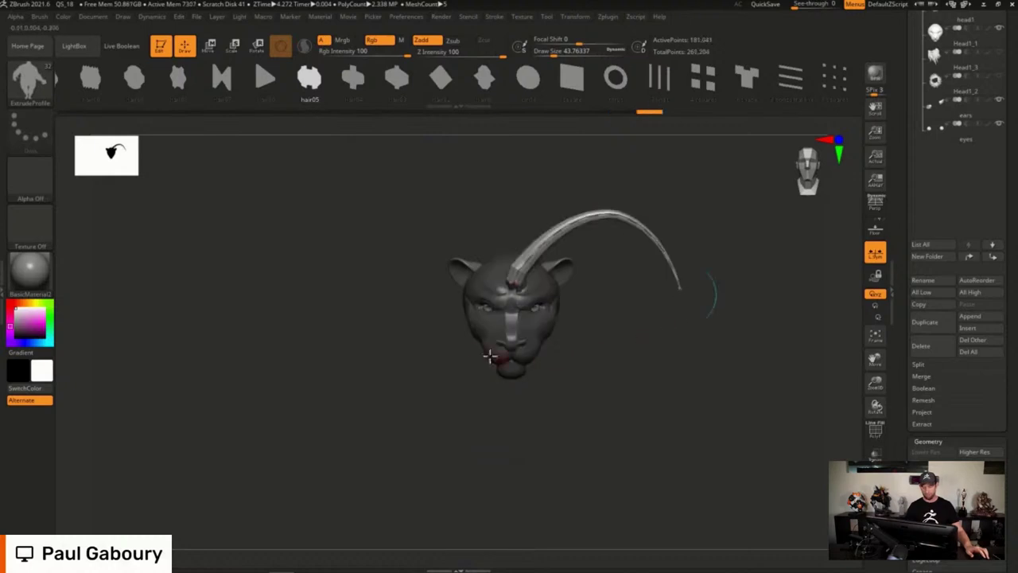
left_click(178, 78)
scroll(177, 77, "up", 3)
left_click(681, 288)
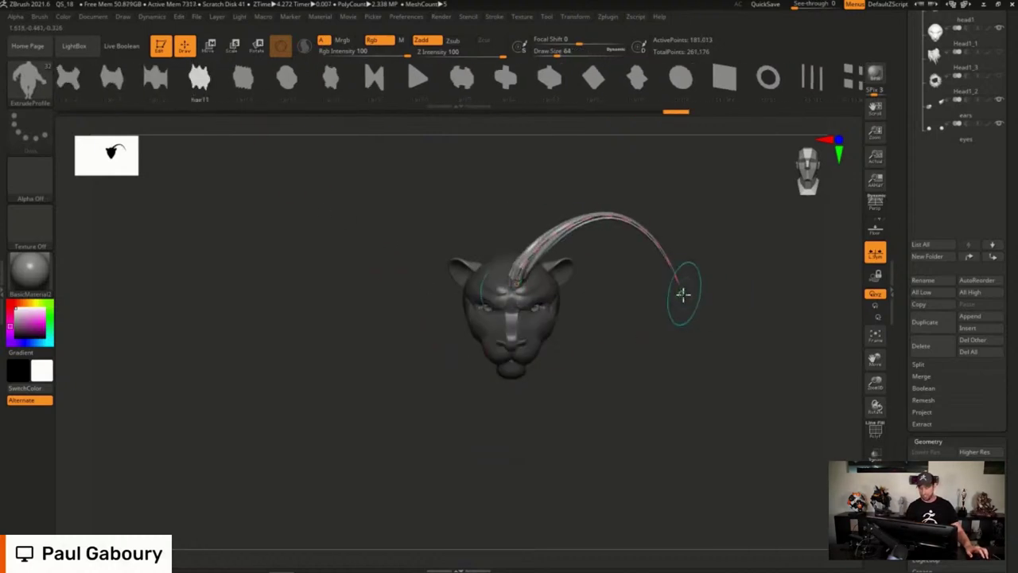
left_click(681, 294)
right_click_drag(609, 350, 565, 461, "ctrl")
Swap the existing strand's profile to hair12 and to circle, updating the same curve each time
left_click(155, 77)
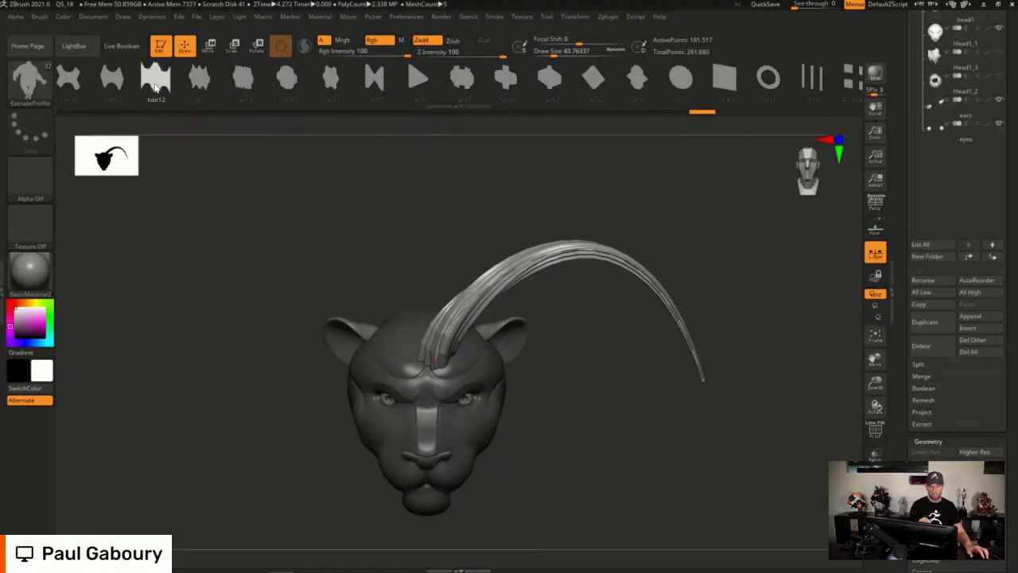
left_click(704, 381)
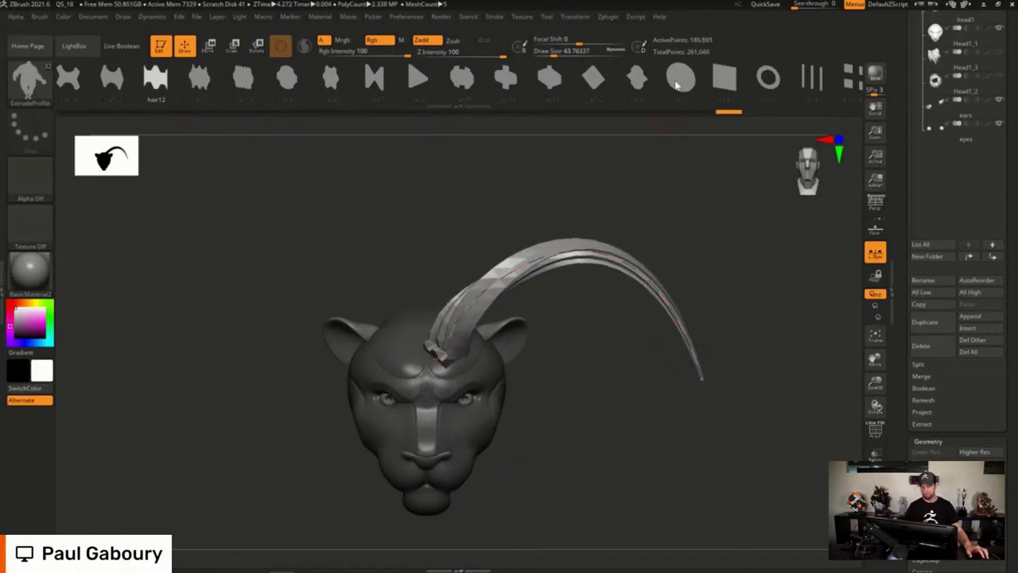
left_click(679, 77)
left_click(700, 372)
left_click(423, 387)
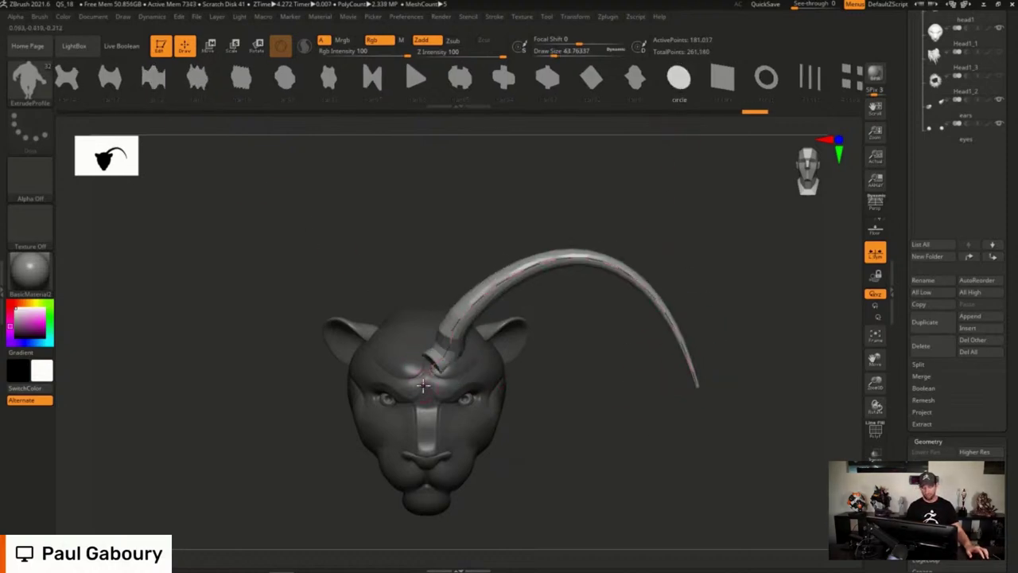
Undo all the profile changes and the strand to leave only the bare lion head
key("ctrl+z")
key("ctrl+z")
key("ctrl+z")
key("ctrl+z")
key("ctrl+z")
key("ctrl+z")
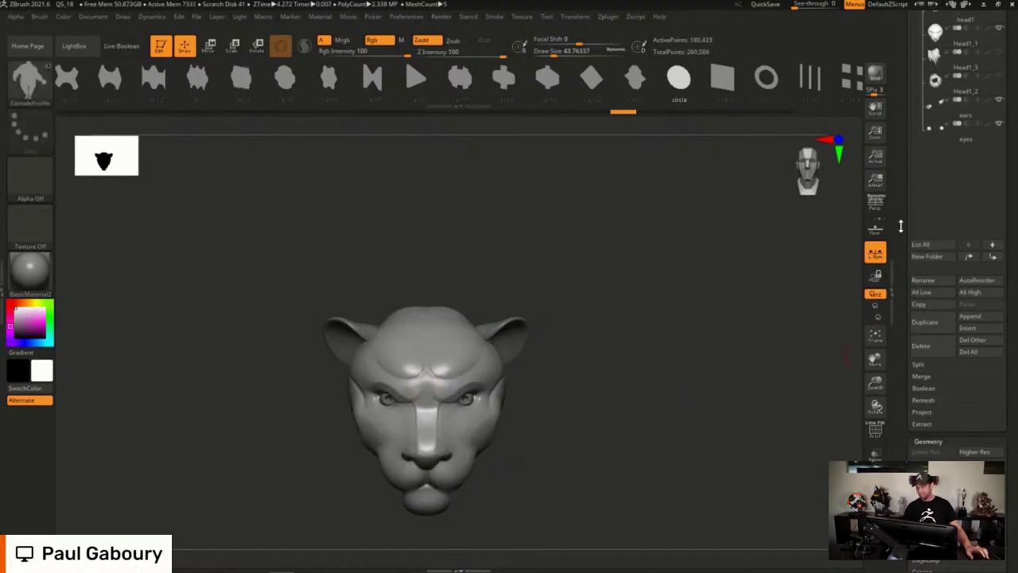
Switch the active tool to Plane3D, centre it in the view, and display its polyframe
scroll(899, 222, "up", 10)
left_click(936, 223)
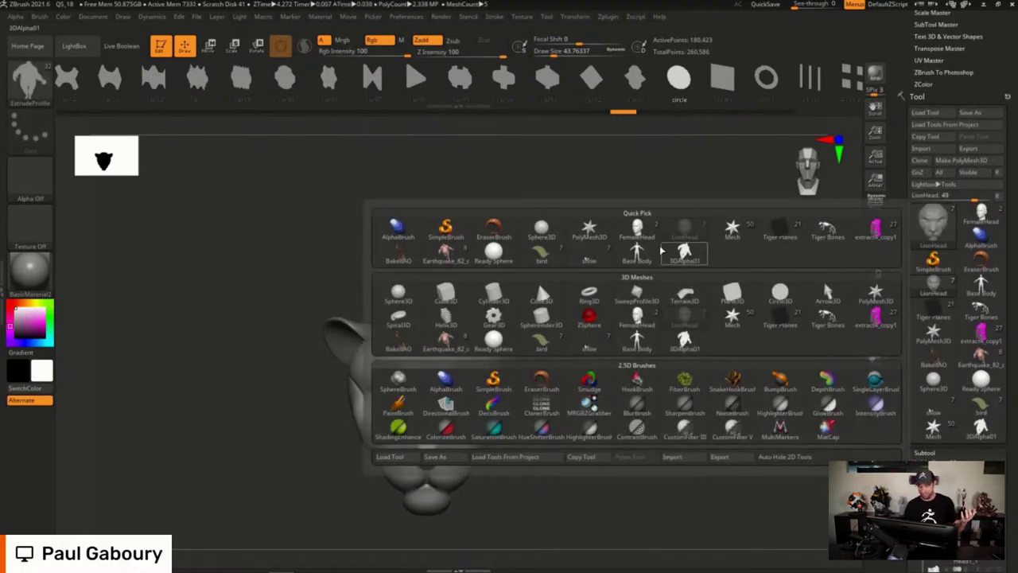
left_click(732, 296)
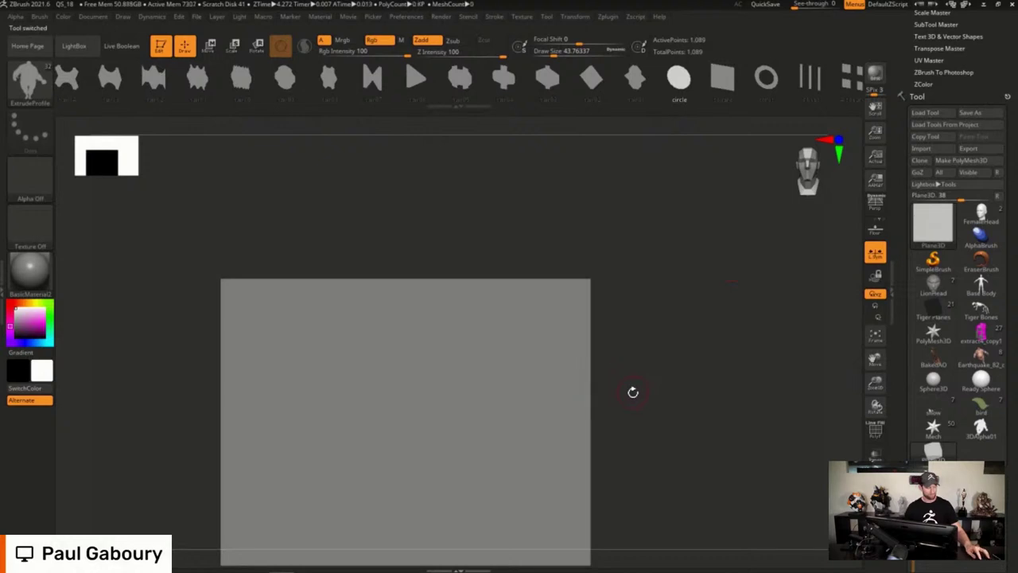
right_click_drag(631, 390, 662, 293, "alt")
key("shift+f")
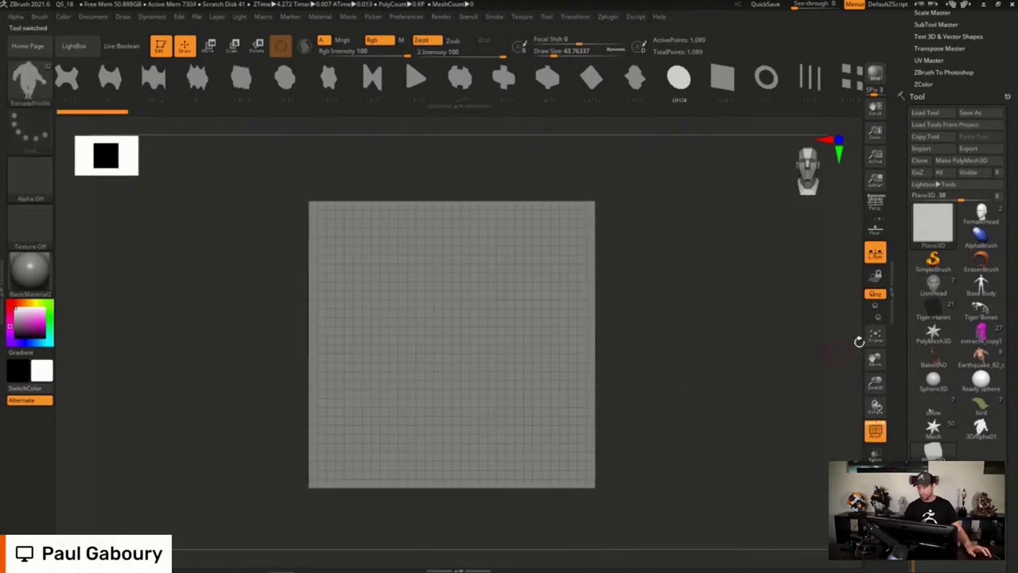
Reduce the Plane3D's initial divisions to a single four-point polygon and convert it to a PolyMesh3D
left_click_drag(1007, 387, 996, 321)
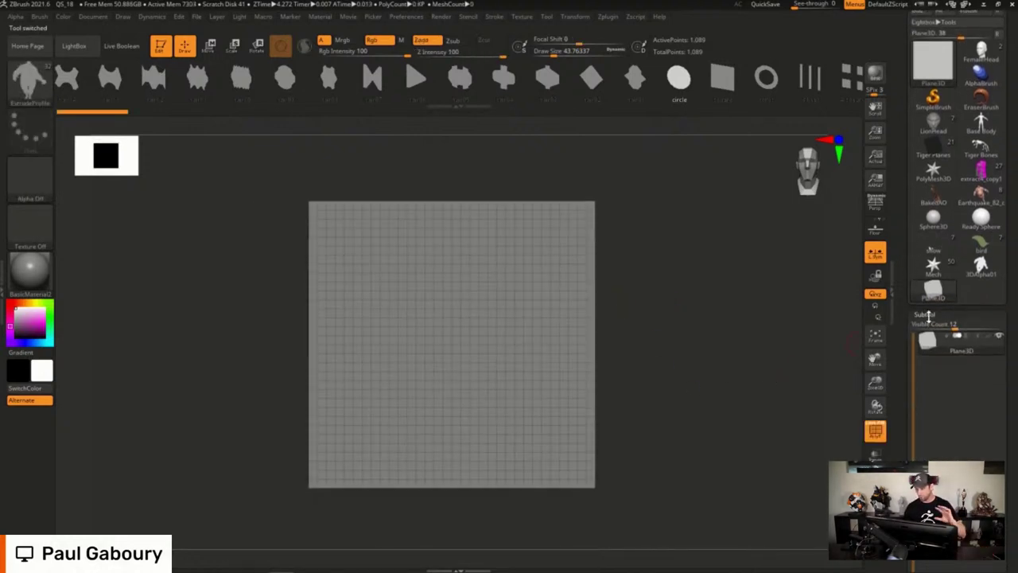
left_click(928, 315)
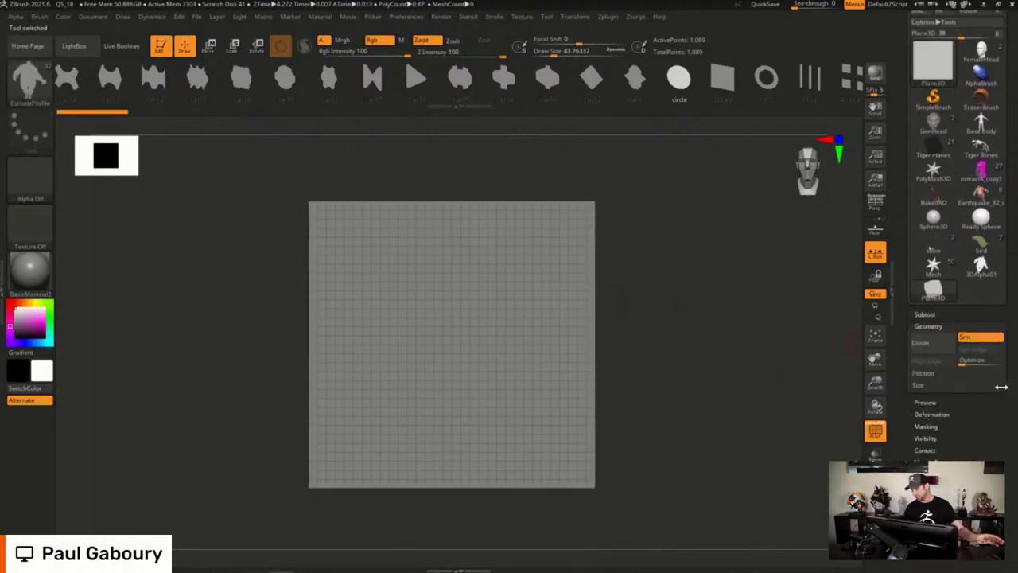
left_click(929, 326)
left_click_drag(983, 381, 983, 232)
left_click_drag(945, 370, 900, 384)
left_click_drag(974, 258, 974, 483)
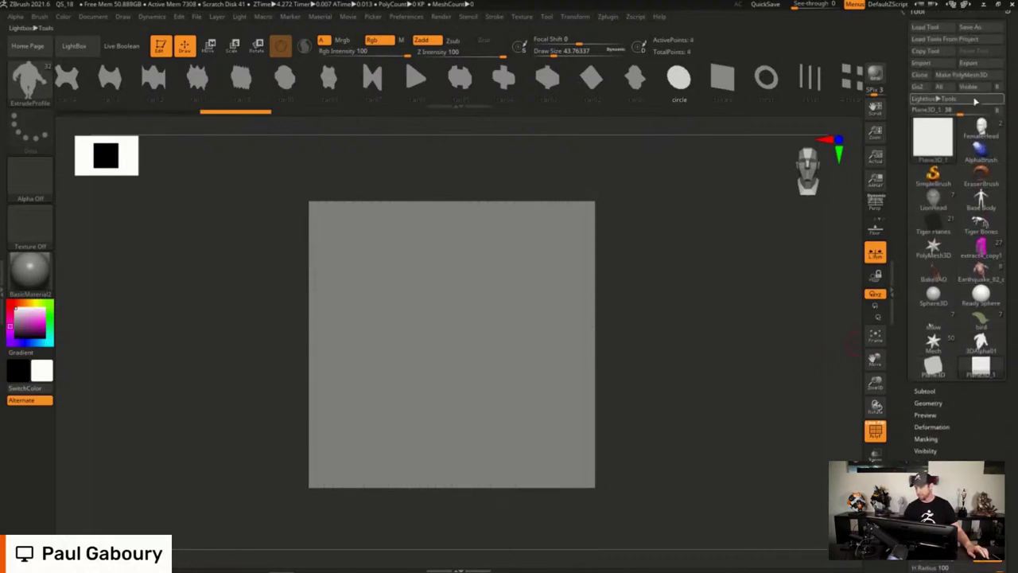
left_click(972, 76)
Activate the ZModeler brush and insert a horizontal edge loop slightly below the middle of the plane
left_click_drag(656, 354, 637, 322, "alt")
key("b")
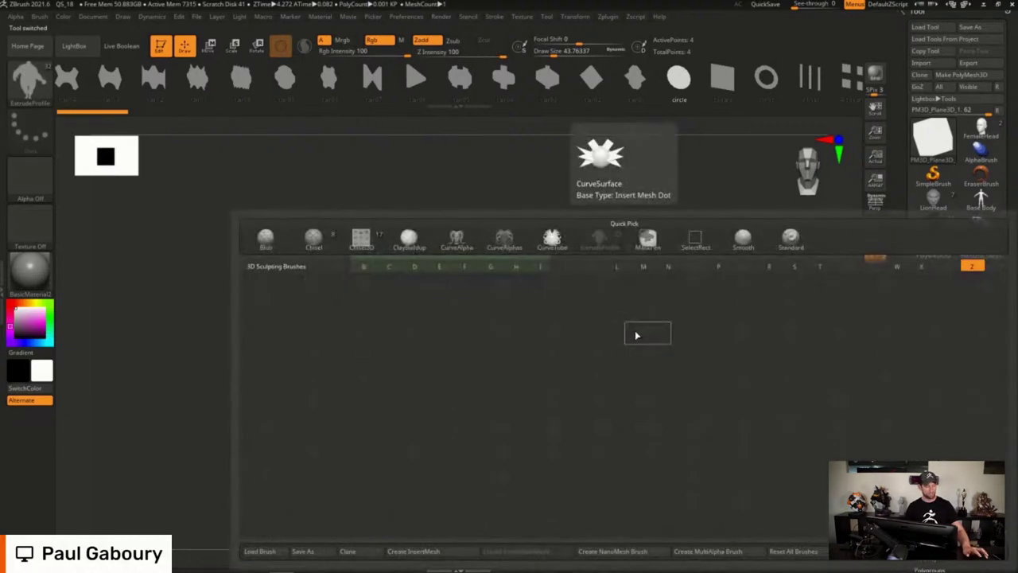
key("z")
key("m")
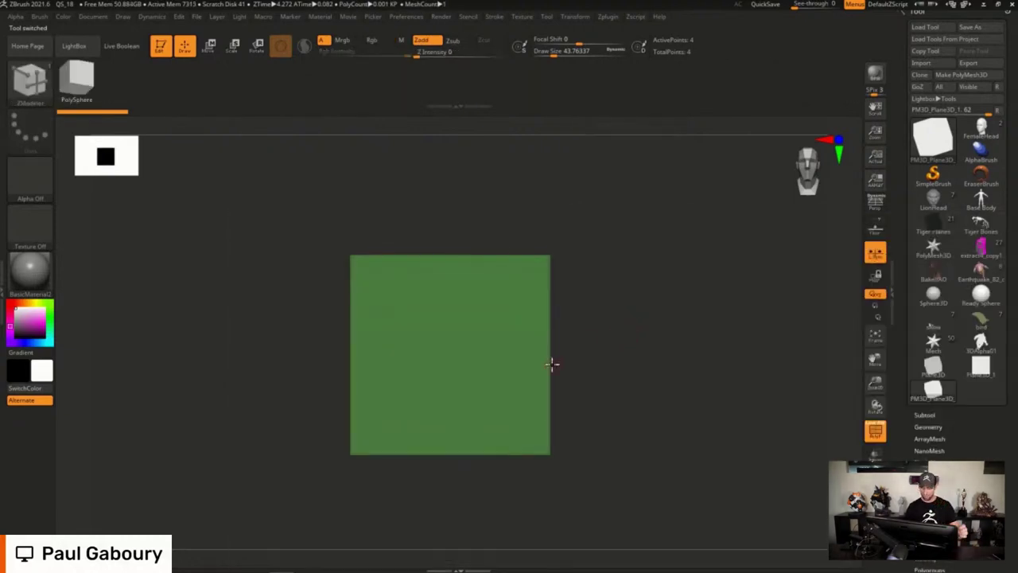
left_click_drag(550, 357, 550, 369)
Mask the lower section, narrow the plane's top edge to form a trapezoid, and clear the mask
left_click_drag(260, 205, 590, 307, "ctrl+alt")
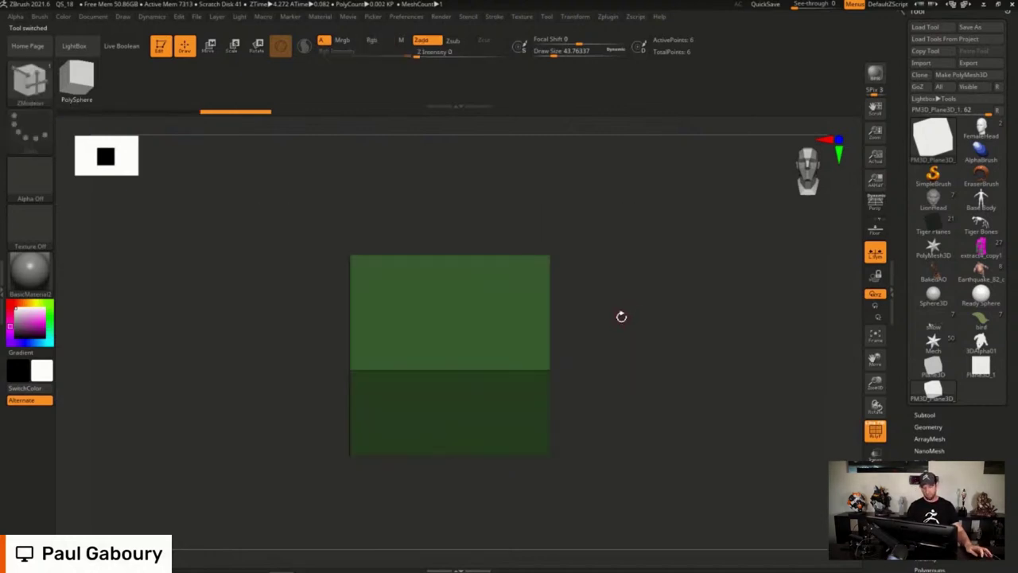
key("w")
left_click_drag(416, 353, 481, 361)
left_click_drag(585, 282, 603, 326, "ctrl")
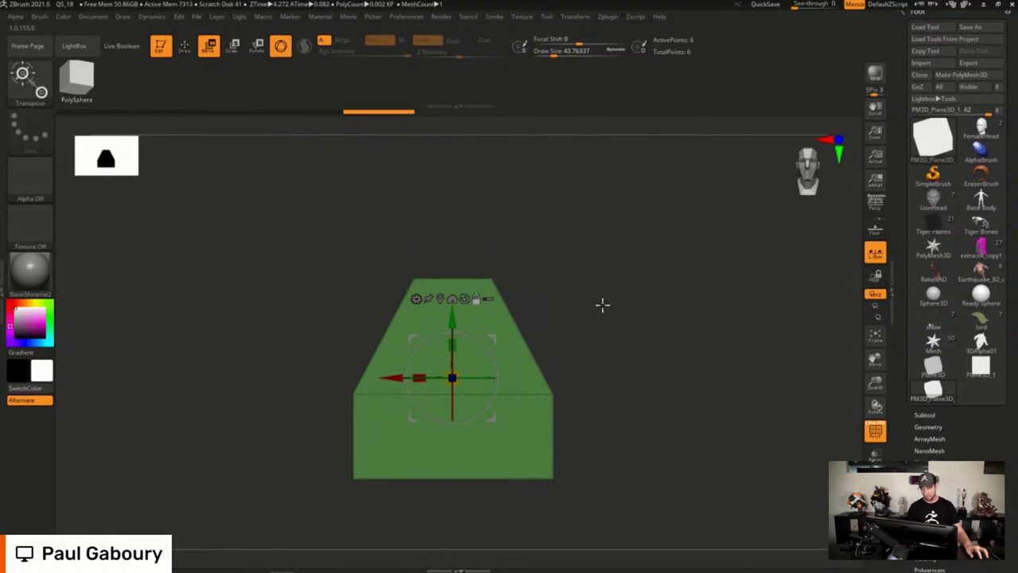
Set the ZModeler edge action to Extrude with Planar Angle and Parallel Sides, and extrude the narrow top edge upward into a neck
key("q")
key("space")
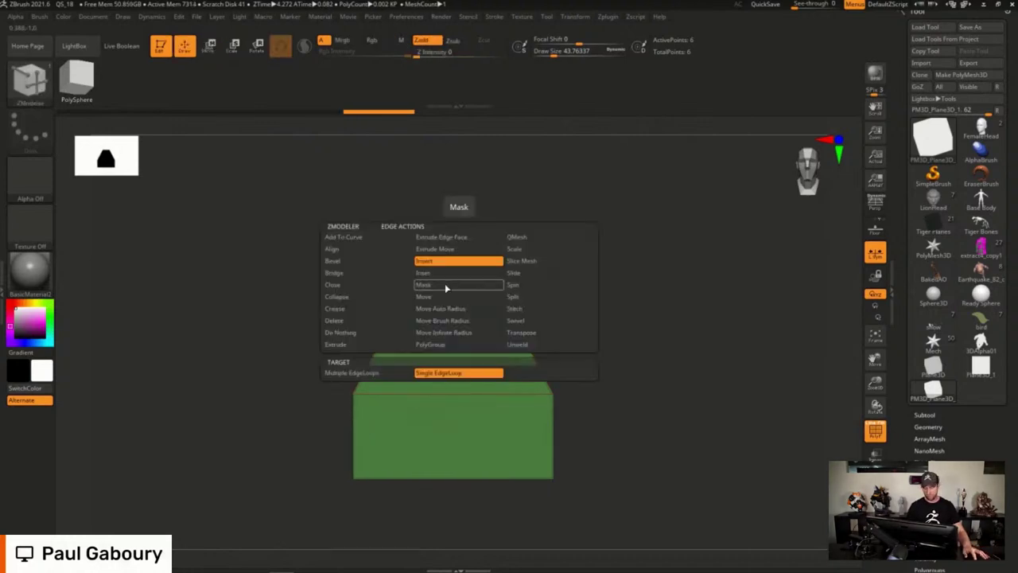
left_click(367, 348)
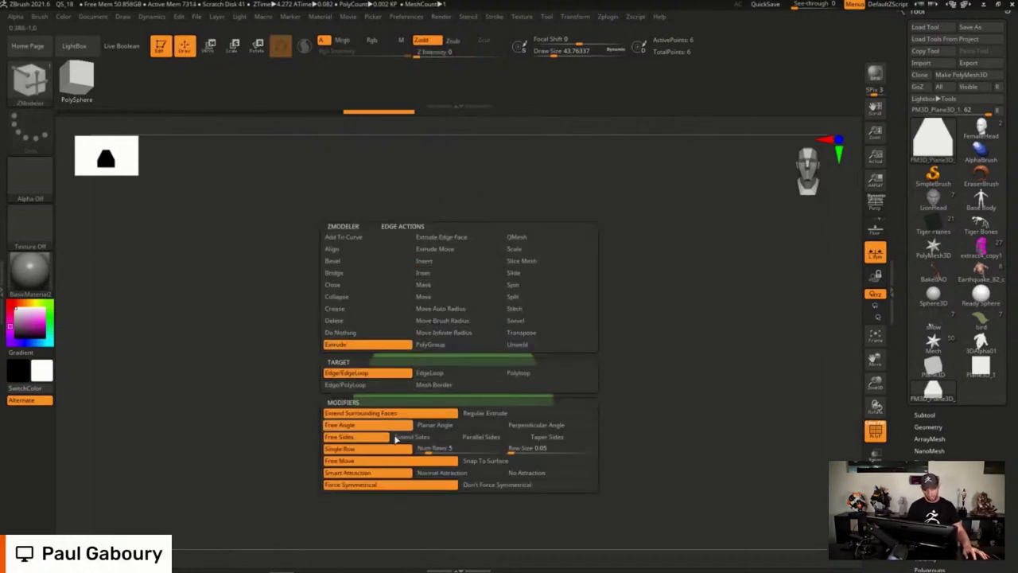
left_click(491, 427)
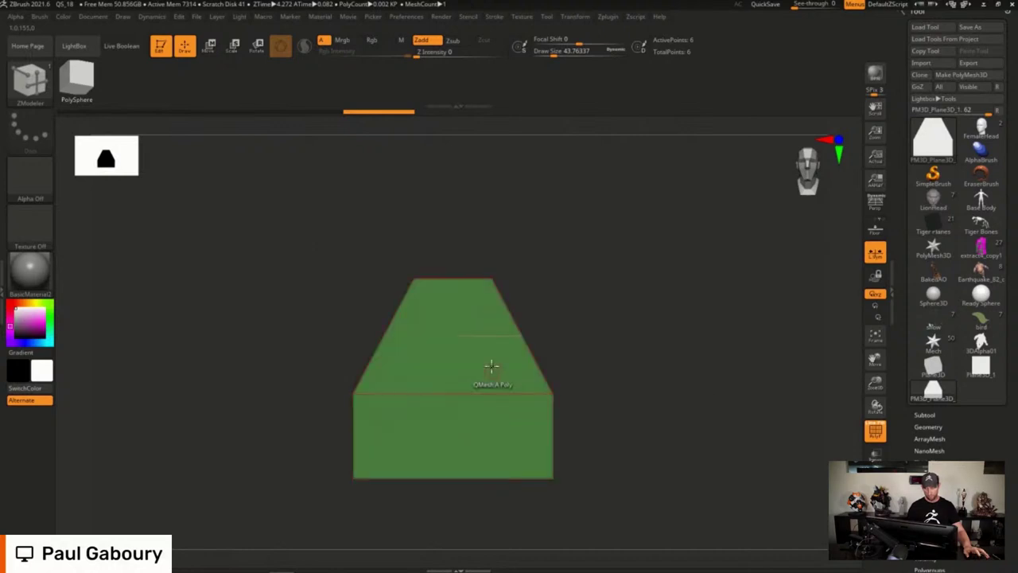
left_click_drag(446, 273, 450, 186)
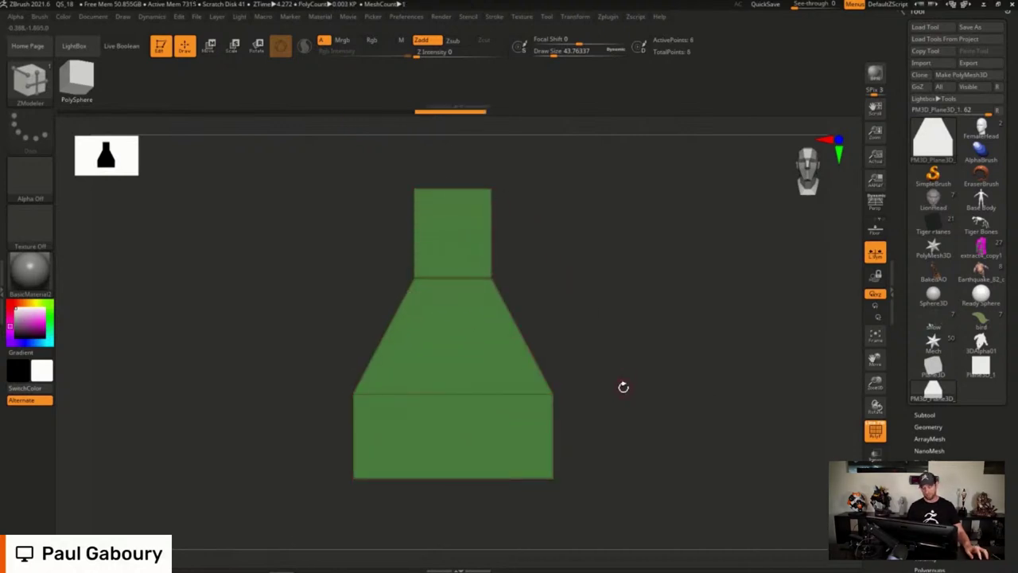
Set the ZModeler polygon action to Inset with A Single Poly, and inset the neck polygon at the top of the shape
key("space")
left_click(447, 189)
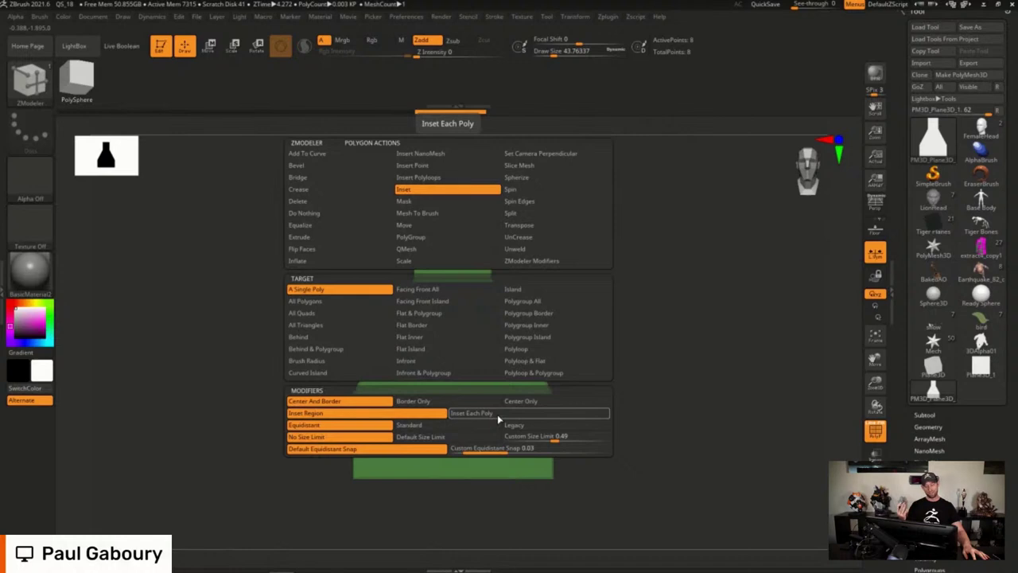
left_click_drag(439, 253, 451, 218)
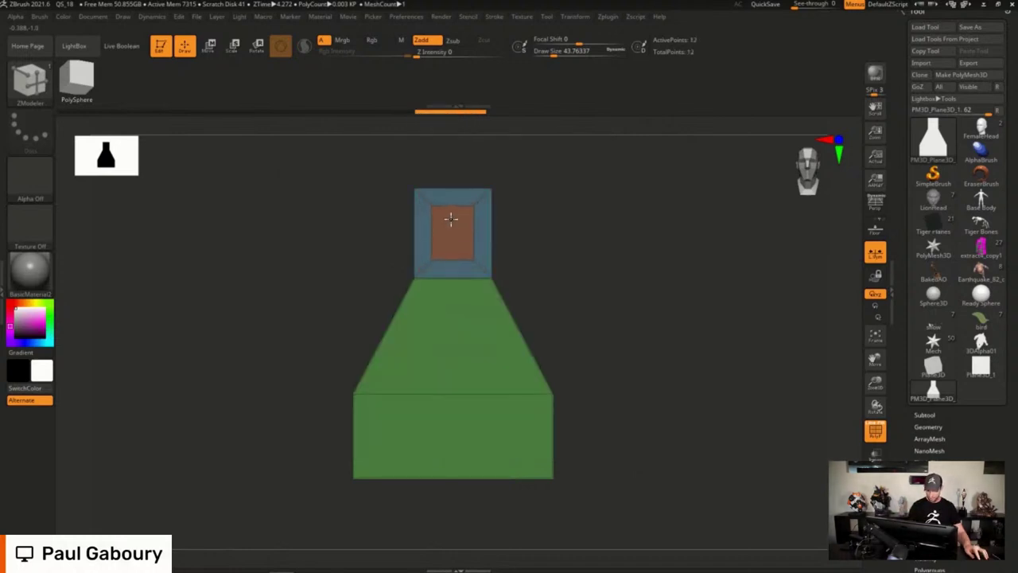
Set the ZModeler polygon action to Delete and remove the inner neck polygon to open a rectangular hole
key("space")
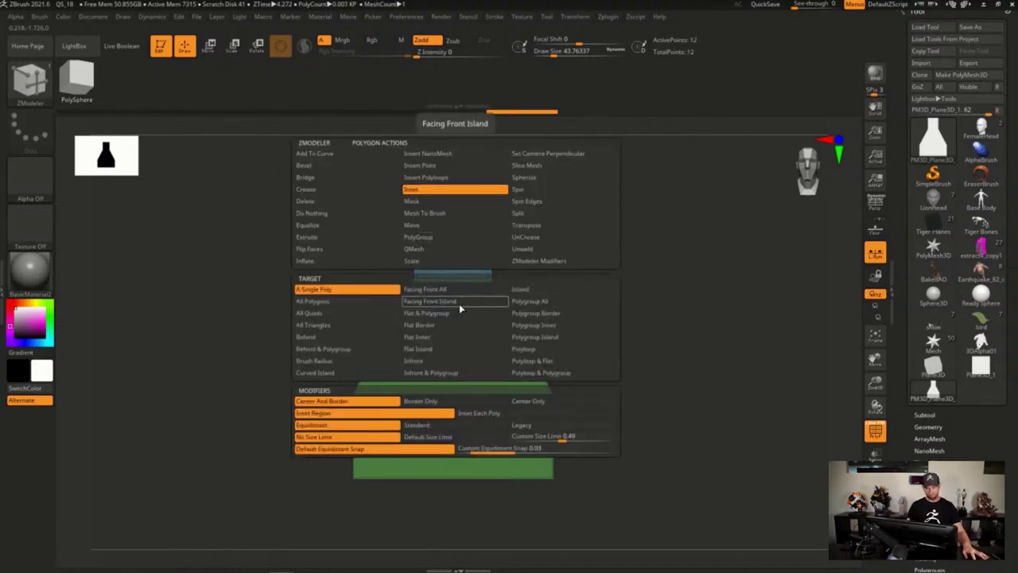
left_click(324, 202)
left_click(461, 243)
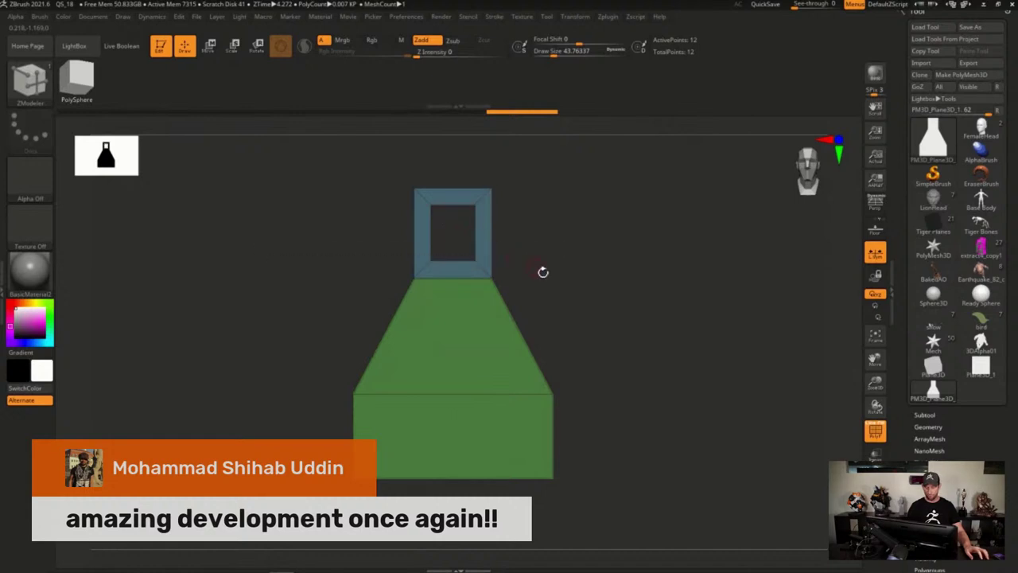
Reduce the draw size to about 8.4, set the edge action to Insert, and add a horizontal edge loop midway through the bottom section
left_click_drag(577, 327, 565, 322, "alt")
key("space")
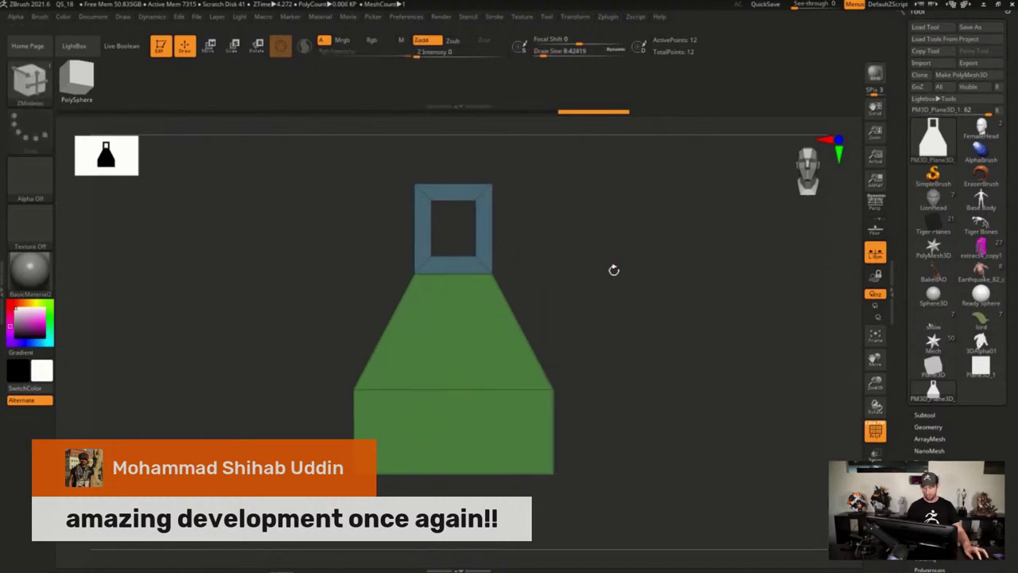
mouse_move(603, 302)
right_mouse_down("alt")
mouse_move(595, 268)
mouse_move(602, 283)
mouse_move(588, 268)
mouse_move(586, 291)
right_mouse_up("alt")
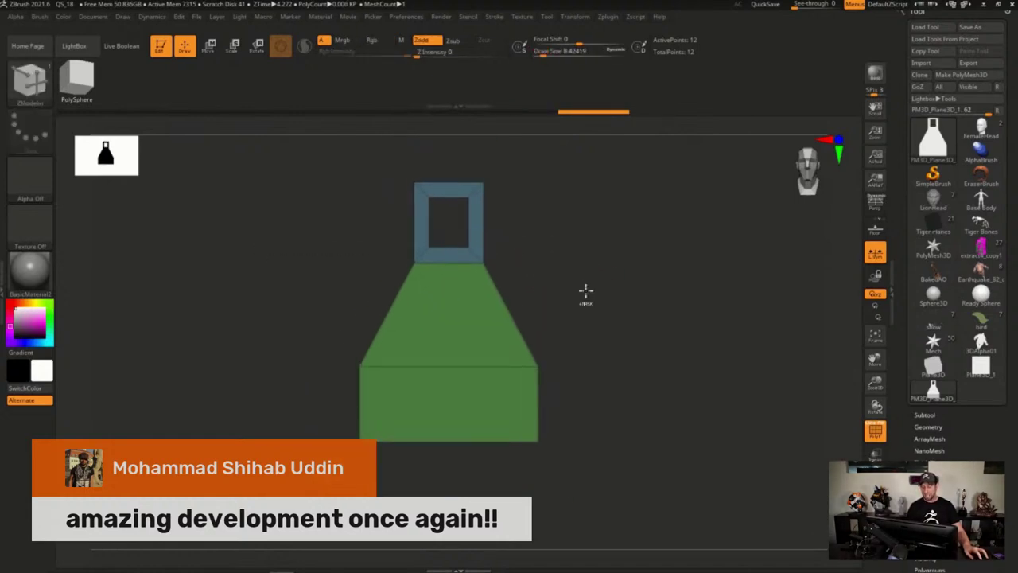
left_click_drag(585, 292, 596, 302)
key("space")
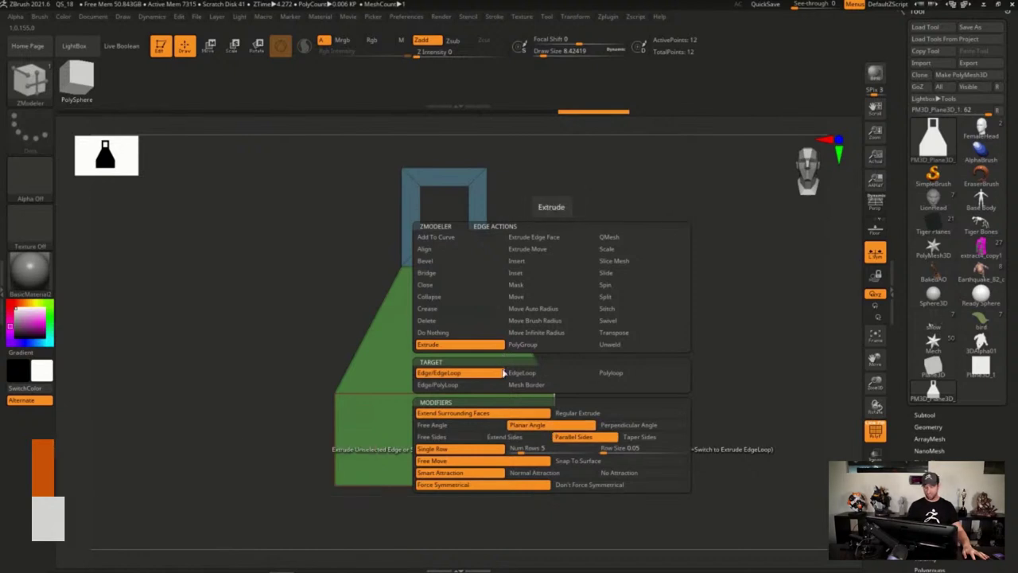
left_click(545, 262)
left_click_drag(552, 442, 553, 441)
key("ctrl")
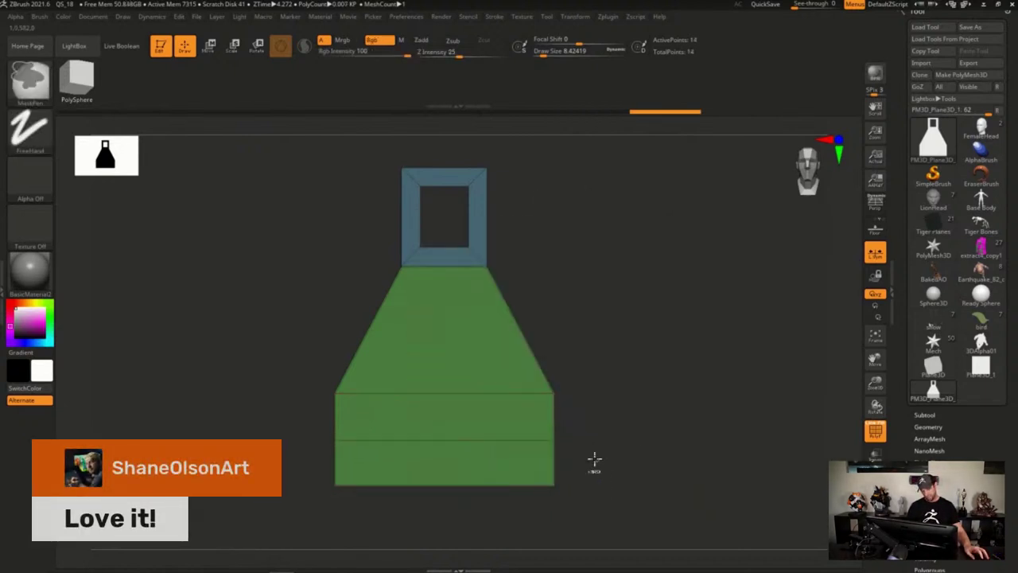
Mask everything above the bottom band, scale the band horizontally into a wider flared base, and clear the mask
left_click_drag(594, 509, 293, 417, "ctrl")
key("w")
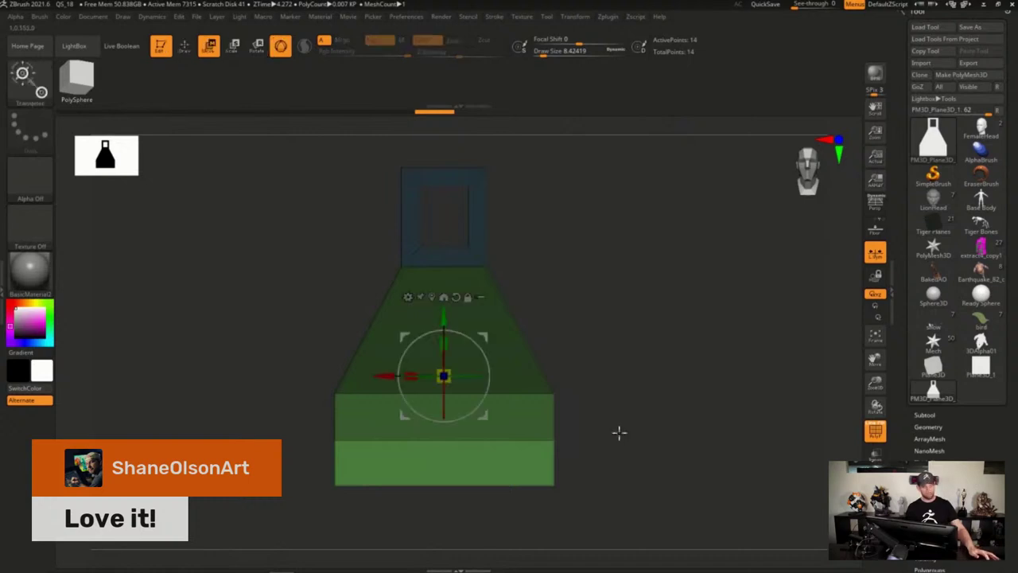
left_click_drag(409, 375, 364, 370)
left_click_drag(636, 358, 655, 363, "ctrl")
right_click_drag(655, 363, 679, 353, "ctrl")
key("q")
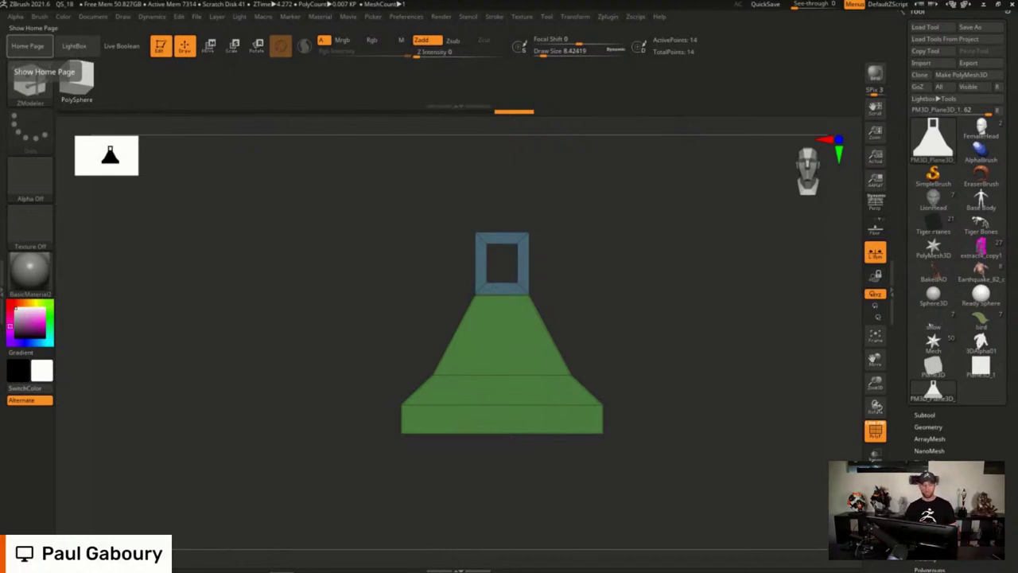
Activate the ExtrudeProfile brush and add the PM3D_Plane3D mesh to its profiles with From Mesh
left_click(933, 199)
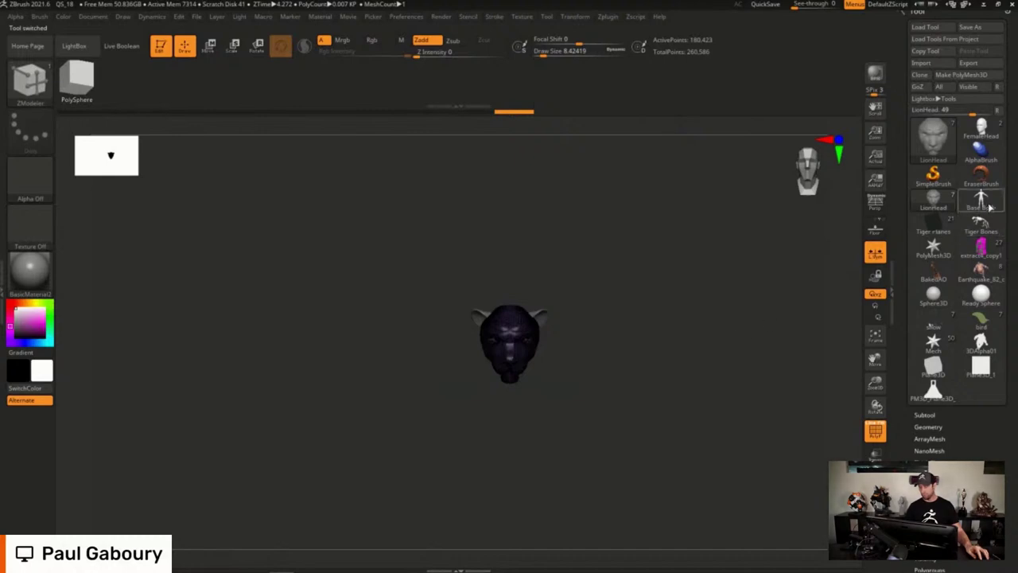
left_click(932, 388)
key("b")
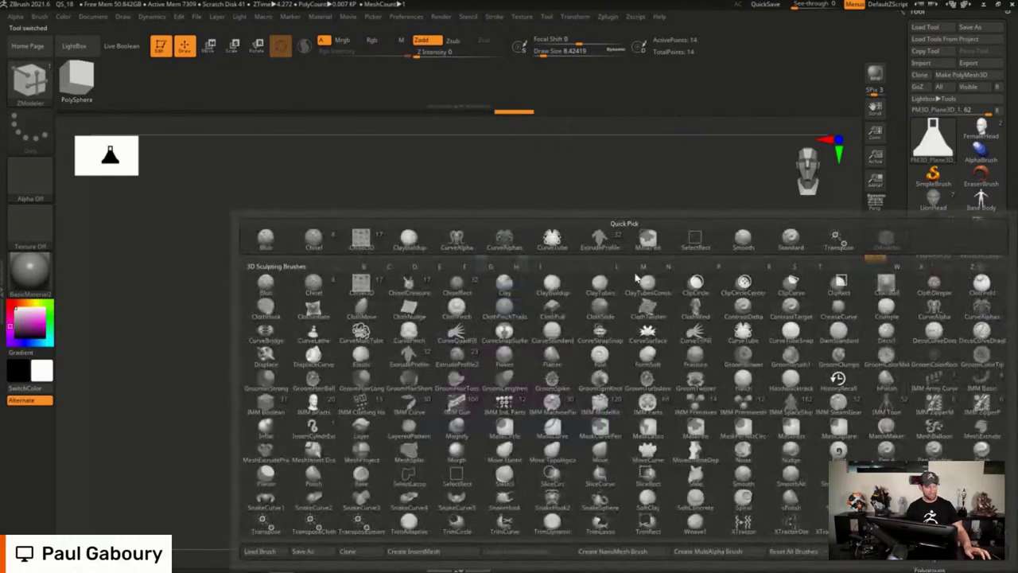
key("e")
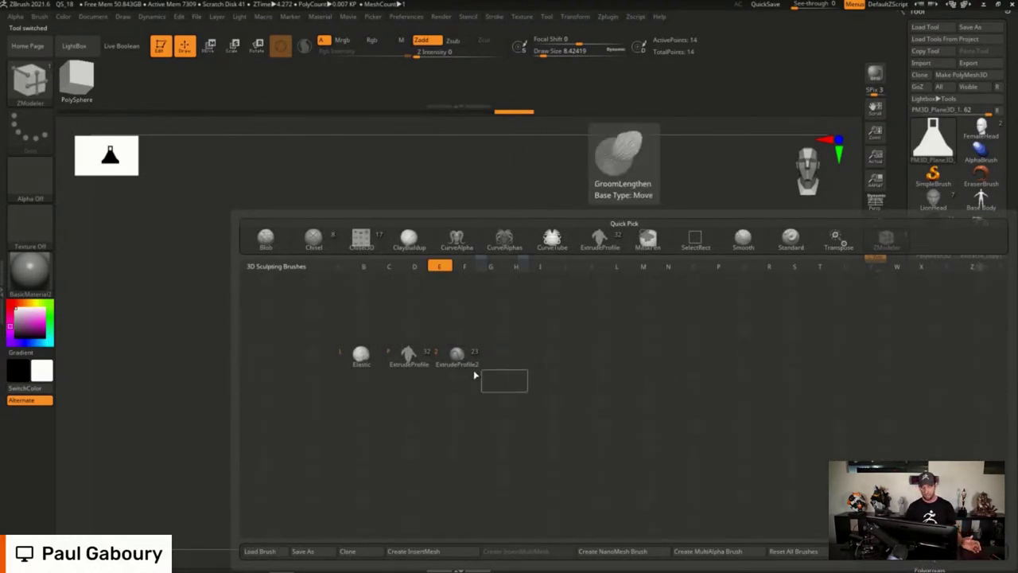
left_click(408, 356)
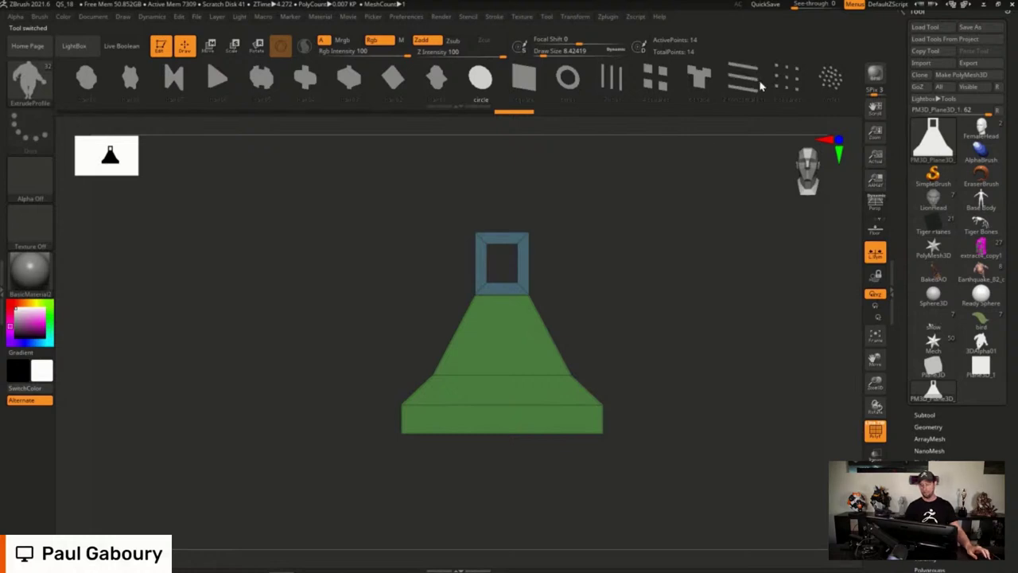
left_click_drag(759, 86, 246, 119)
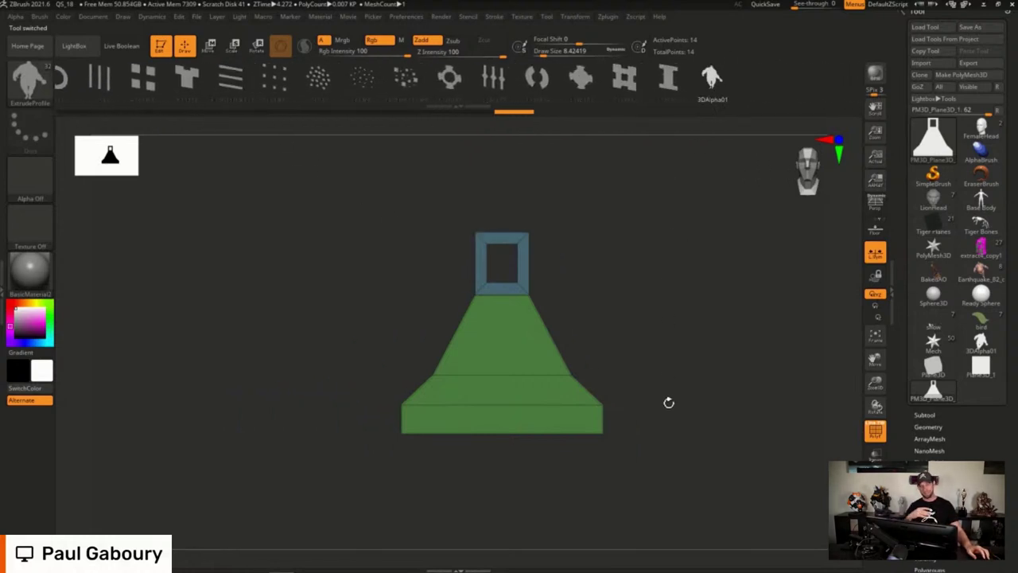
left_click_drag(661, 331, 623, 285)
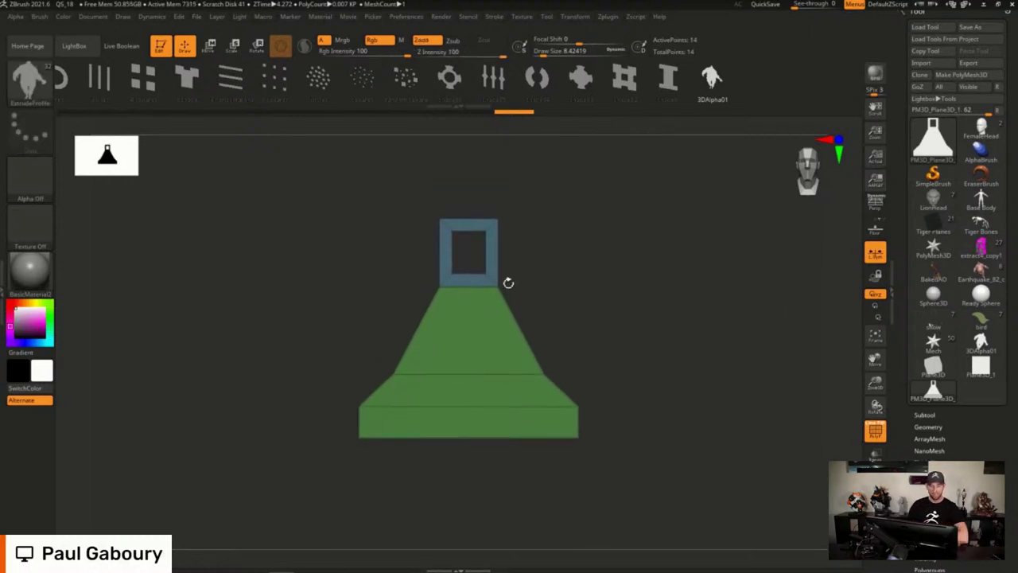
left_click(39, 16)
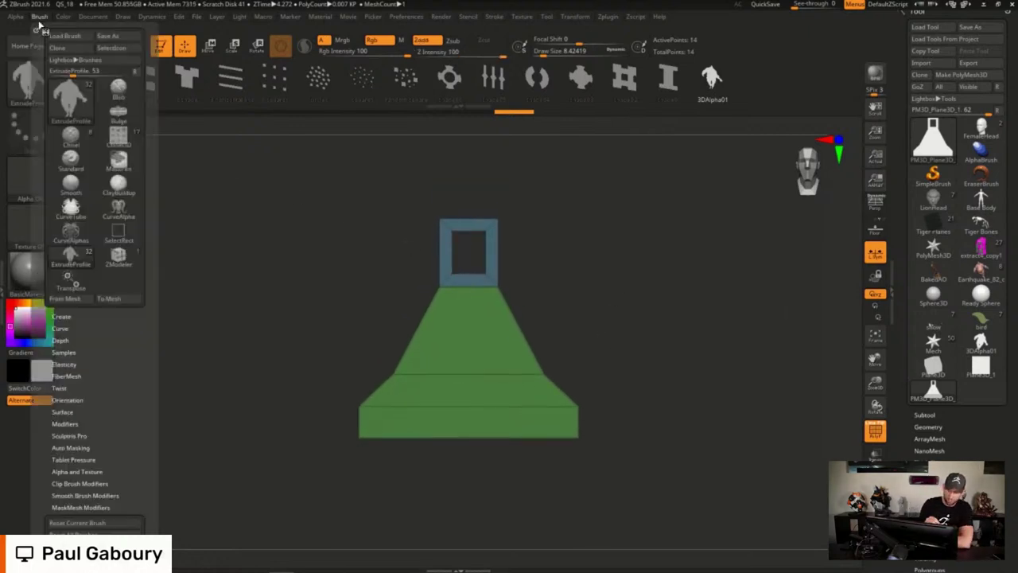
left_click(68, 299)
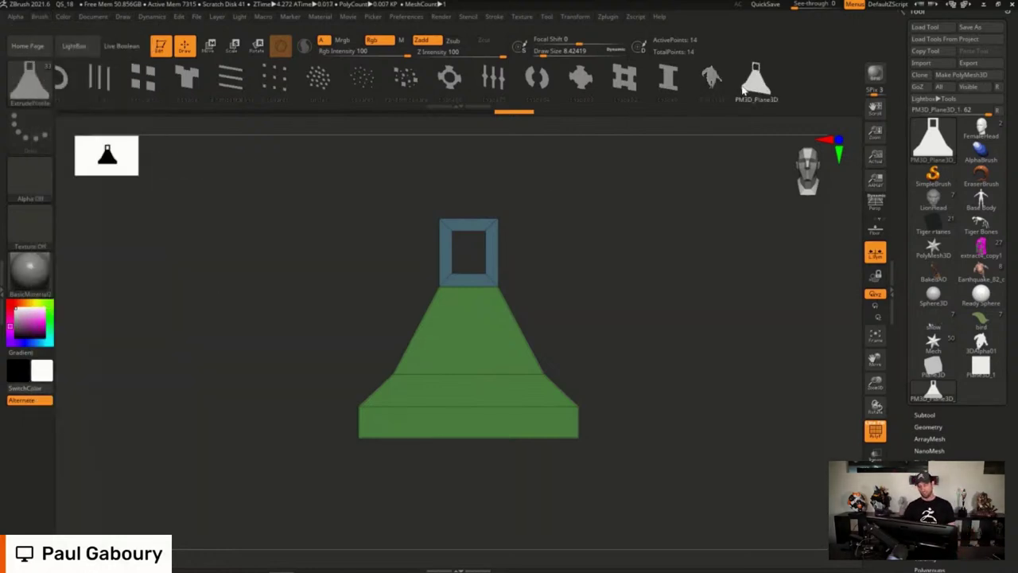
Switch to the LionHead tool and, at draw size 39, extrude a long curved strand from the head with the PM3D_Plane3D profile
left_click(744, 89)
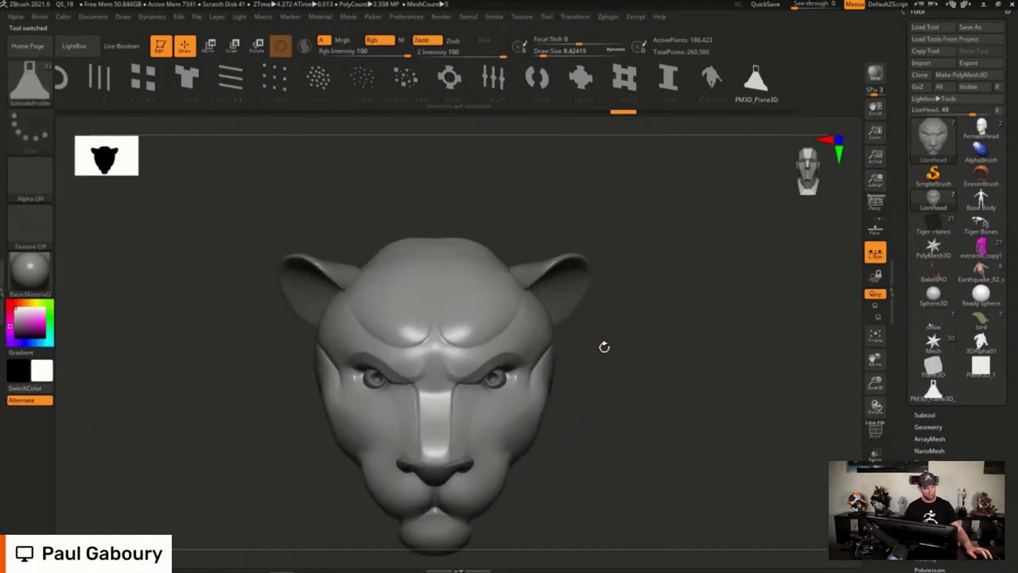
key("s")
mouse_move(477, 288)
left_mouse_down()
mouse_move(643, 209)
mouse_move(770, 278)
mouse_move(771, 290)
left_mouse_up()
mouse_move(623, 484)
left_mouse_down()
mouse_move(659, 470)
mouse_move(677, 489)
mouse_move(641, 502)
mouse_move(593, 450)
mouse_move(532, 432)
mouse_move(631, 425)
mouse_move(793, 265)
mouse_move(763, 425)
mouse_move(679, 263)
left_mouse_up()
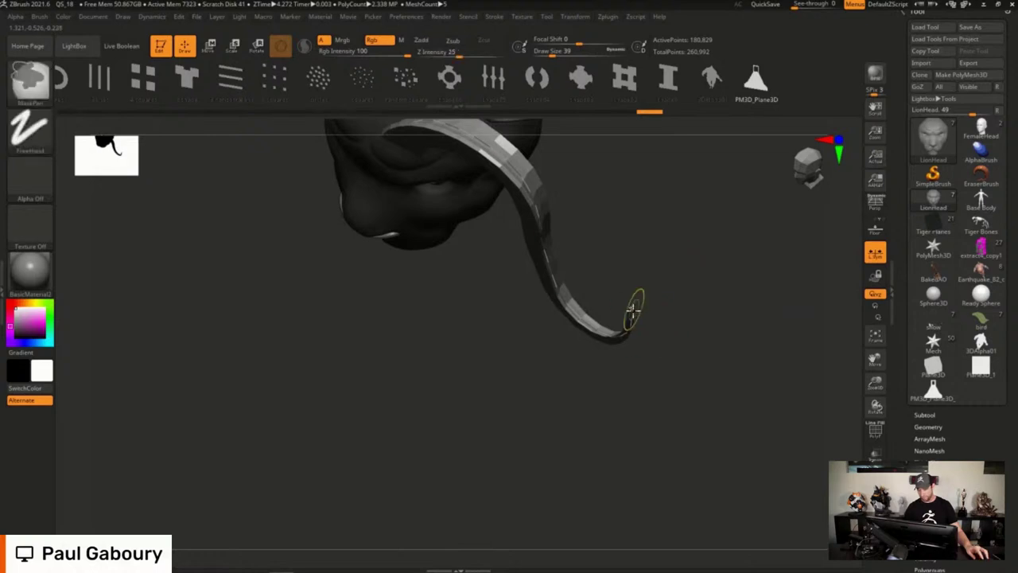
Examine the curved profile strip on the lion head up close and from several angles, with and without its wireframe
mouse_move(634, 310)
right_mouse_down("ctrl")
mouse_move(704, 411)
mouse_move(672, 390)
mouse_move(706, 443)
right_mouse_up("ctrl")
left_click_drag(716, 318, 718, 359)
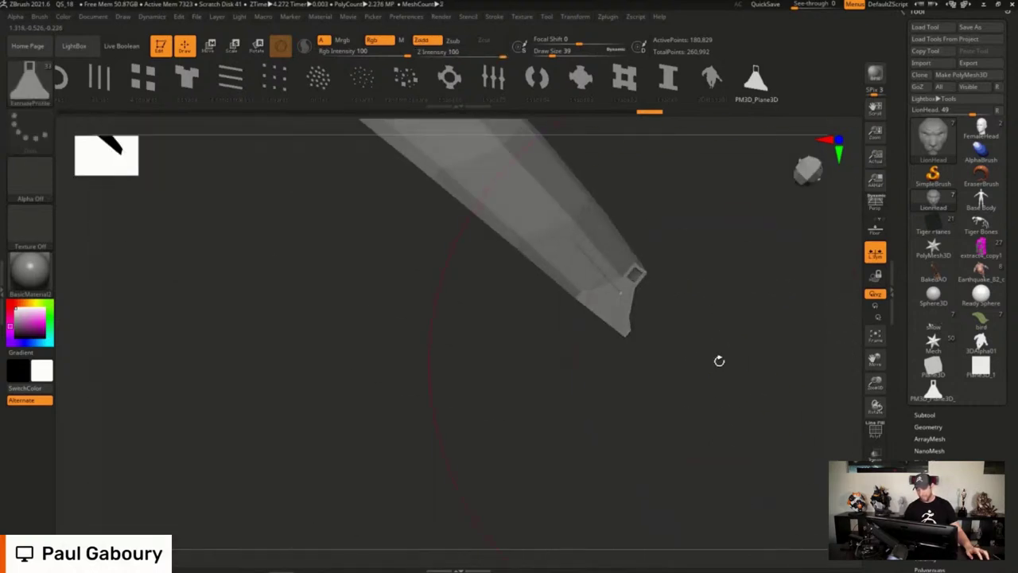
key("shift+f")
right_click_drag(646, 284, 711, 396, "ctrl")
key("s")
left_click_drag(711, 337, 686, 339)
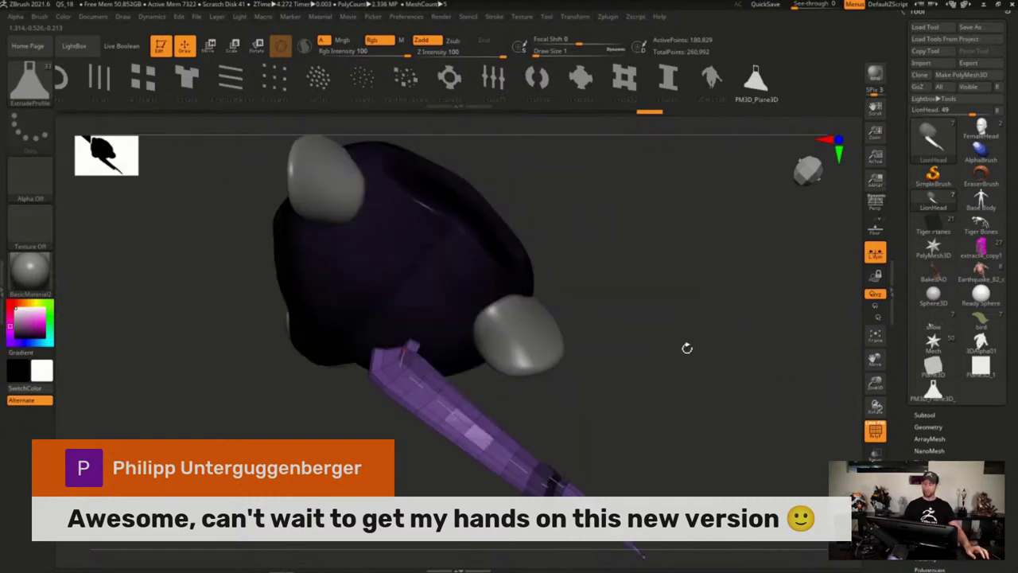
left_click_drag(687, 348, 747, 238)
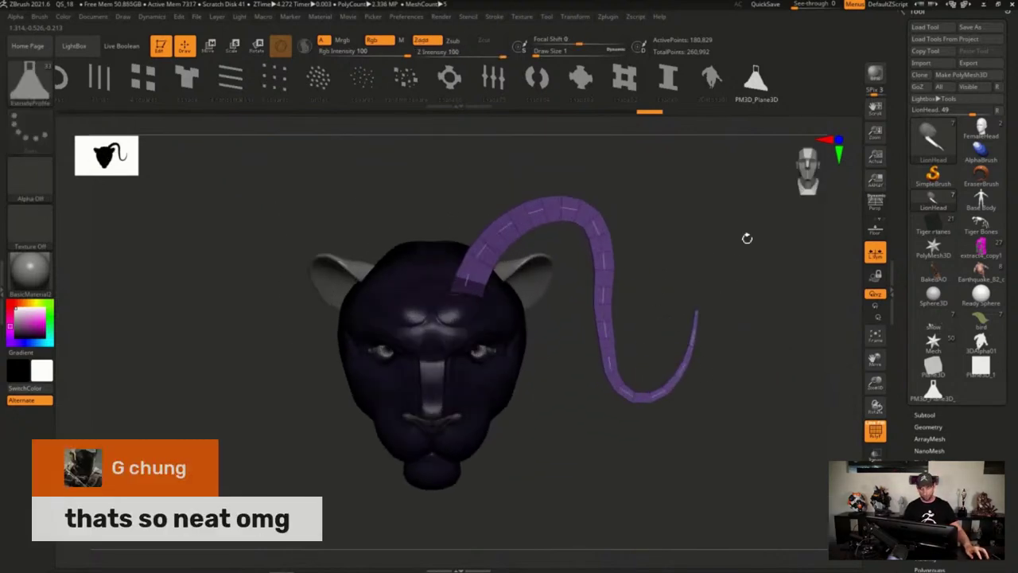
left_click(489, 382)
key("shift+f")
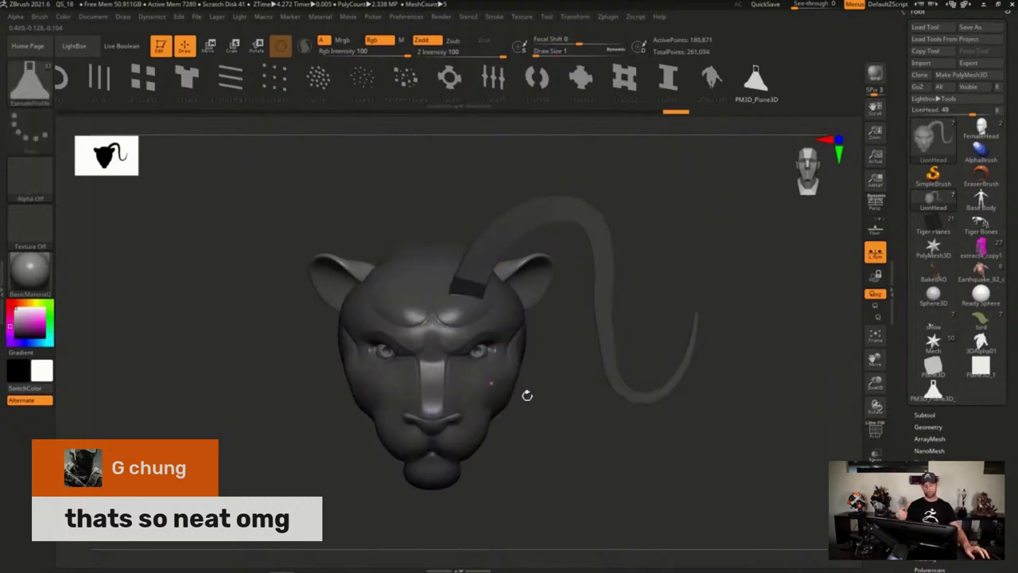
Switch to the Tiger Bones model and frame the whole skeleton
left_click(709, 262, "ctrl")
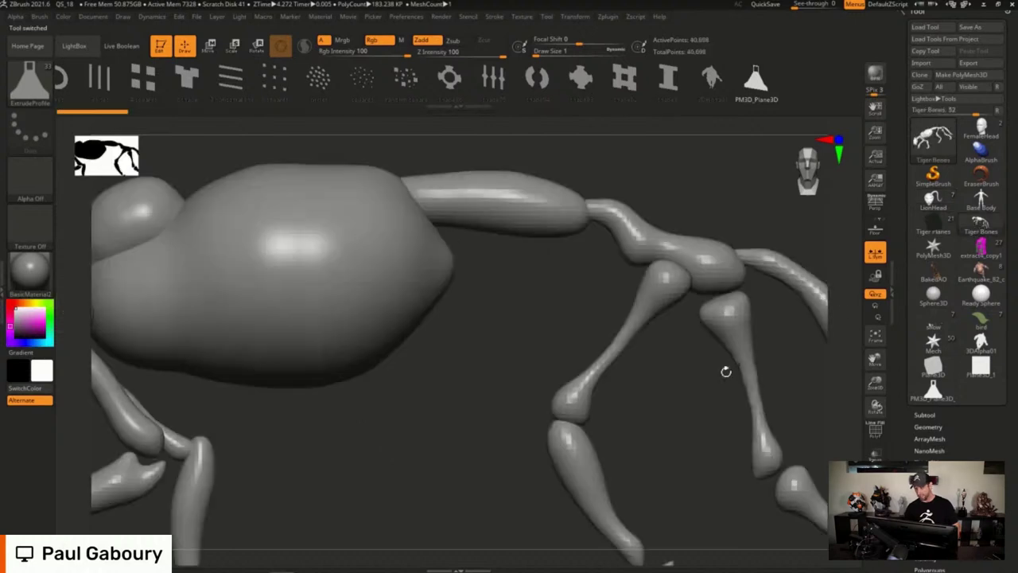
key("f")
left_click_drag(598, 372, 649, 450)
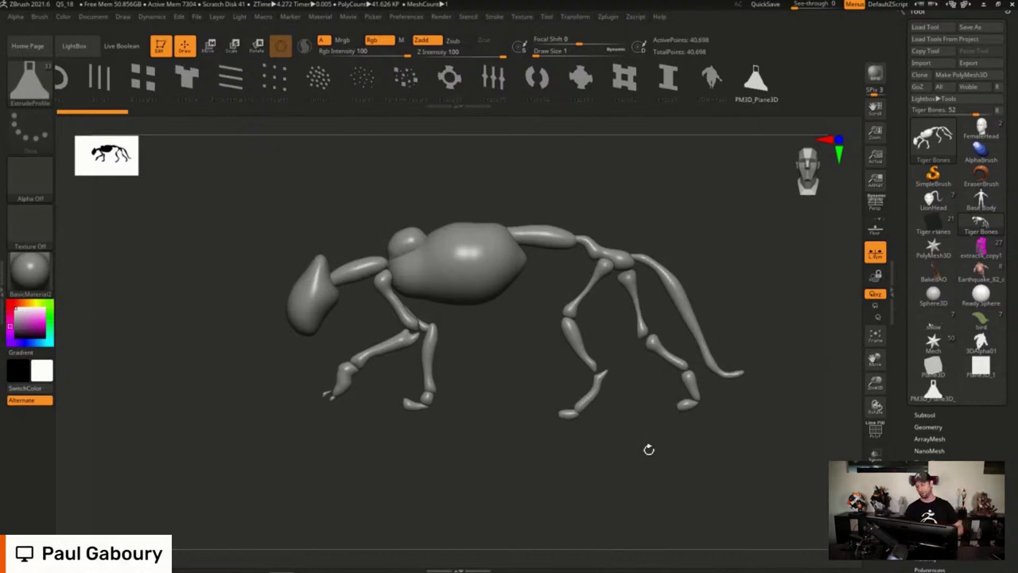
Load the Ready Sphere and activate the ClayBuildup brush
left_click(980, 296)
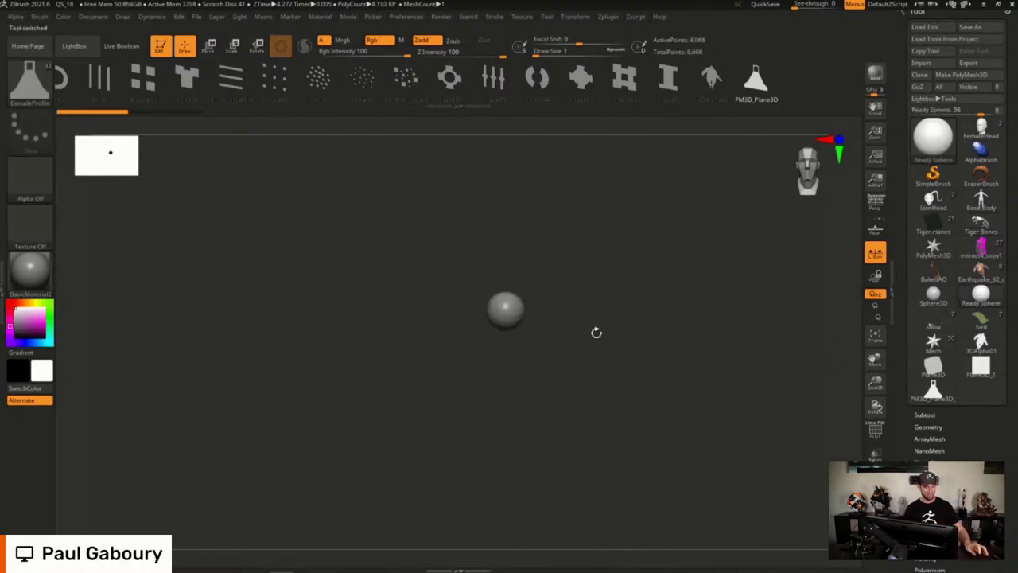
mouse_move(614, 347)
right_mouse_down("alt")
mouse_move(597, 353)
mouse_move(615, 384)
mouse_move(619, 339)
right_mouse_up("alt")
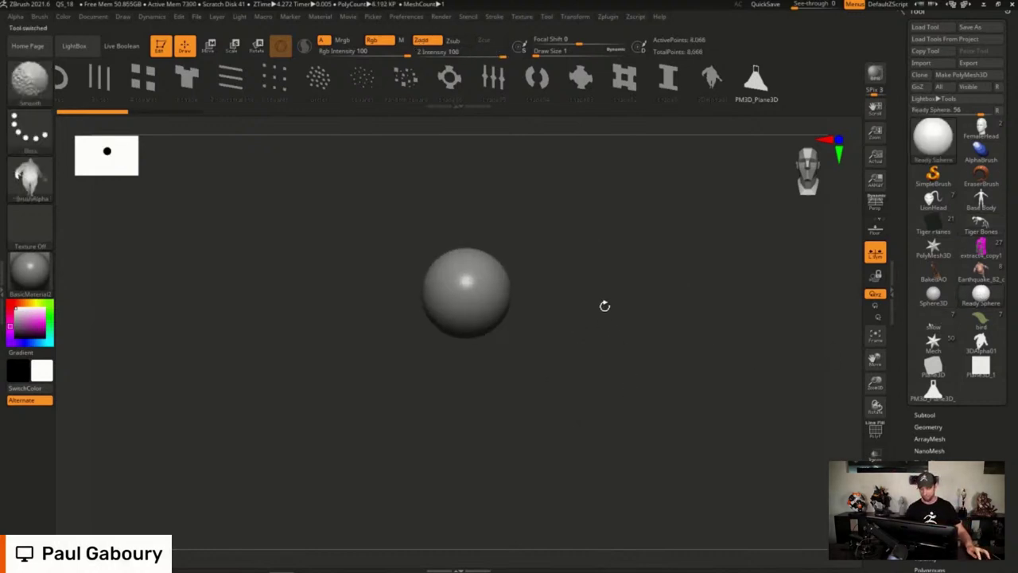
right_click_drag(604, 305, 586, 334, "alt")
key("space")
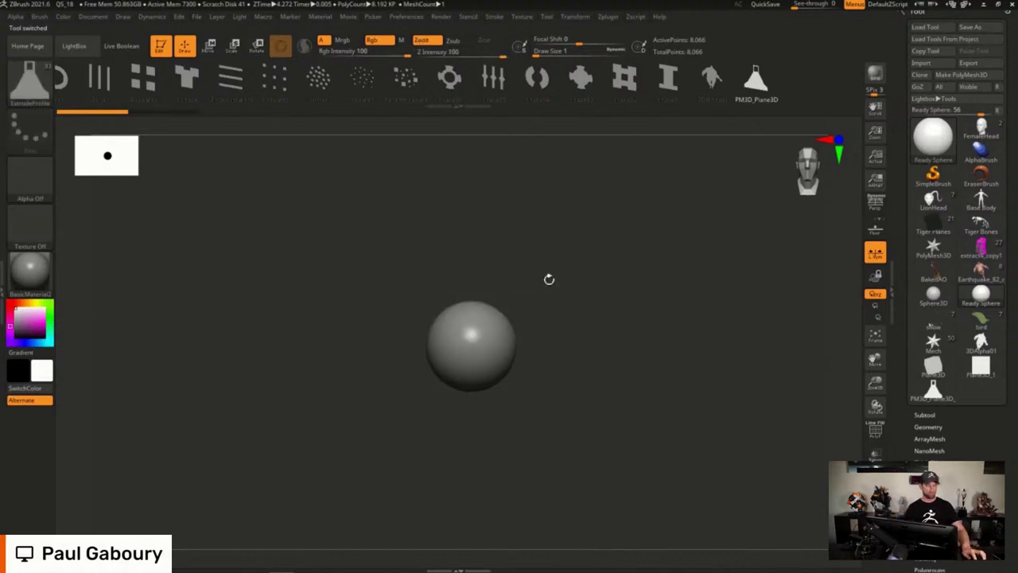
key("b")
key("b")
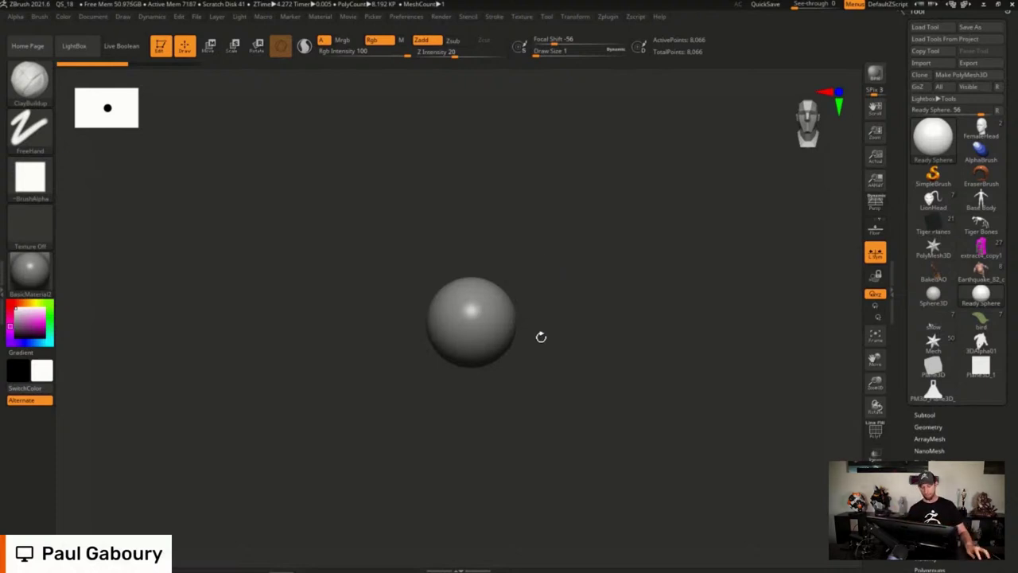
Assign MeshBalloon as the brush used in place of MaskPen for masking strokes
right_click_drag(518, 326, 493, 329, "alt")
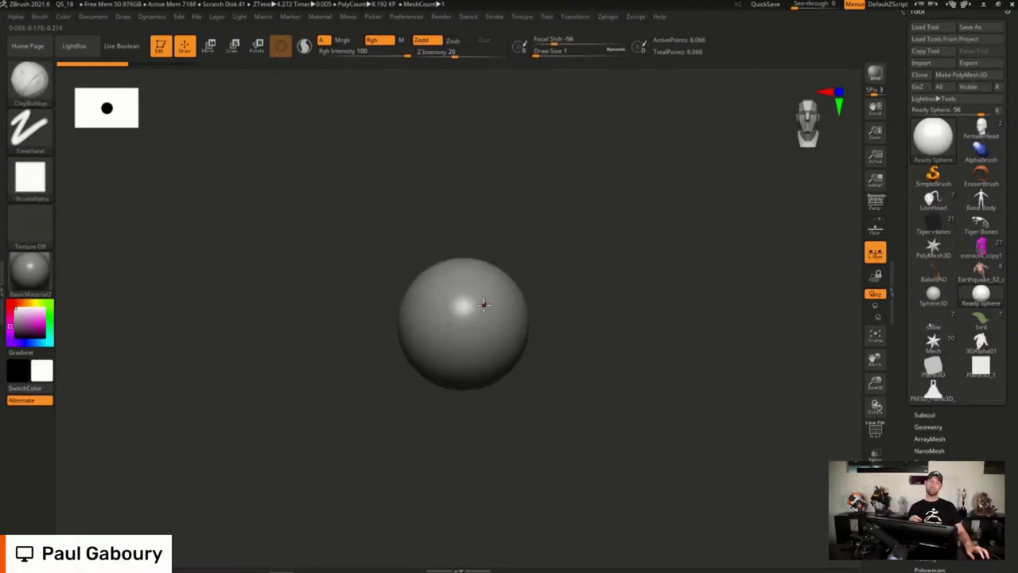
key("ctrl")
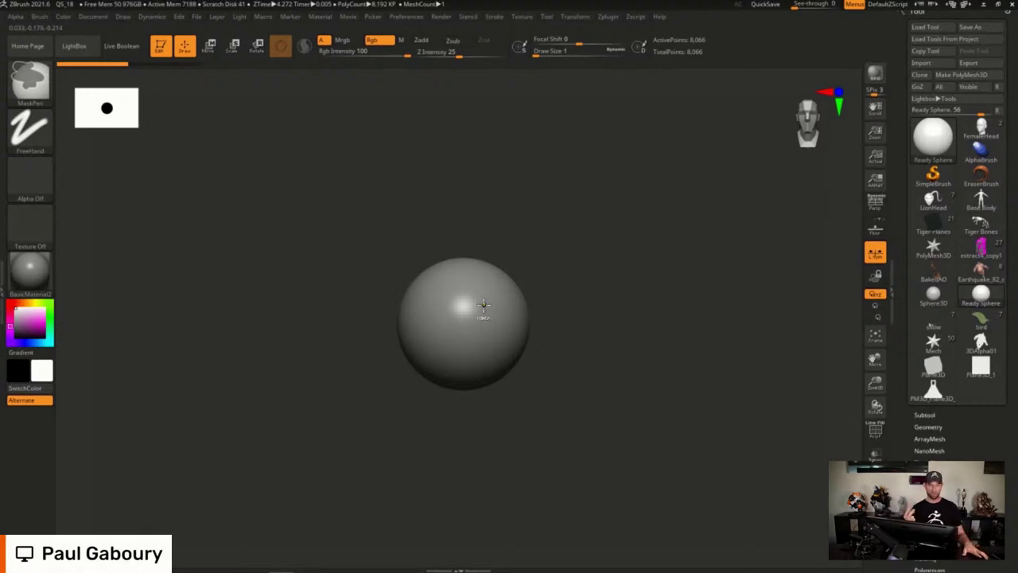
left_click(34, 91)
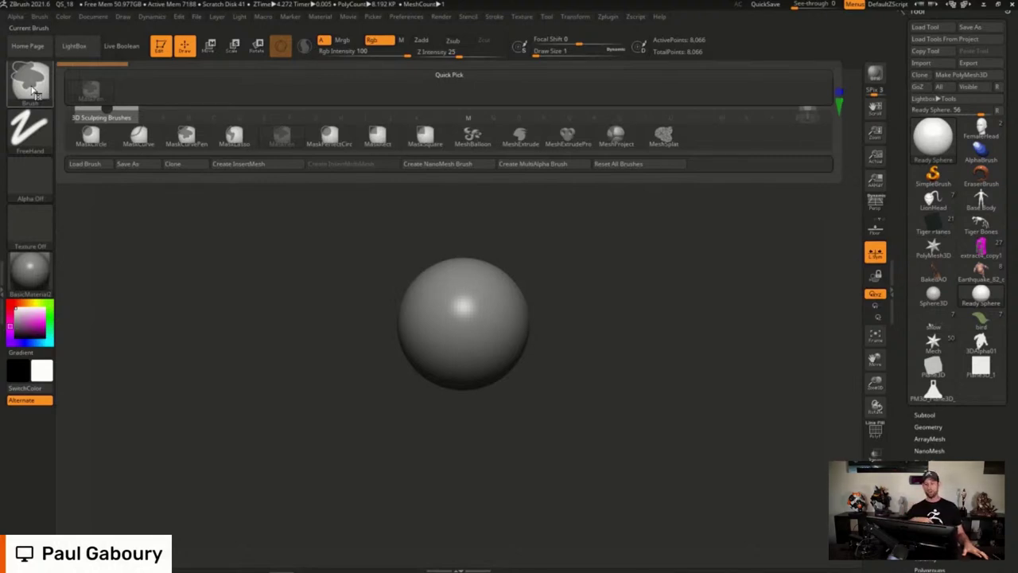
left_click(472, 136)
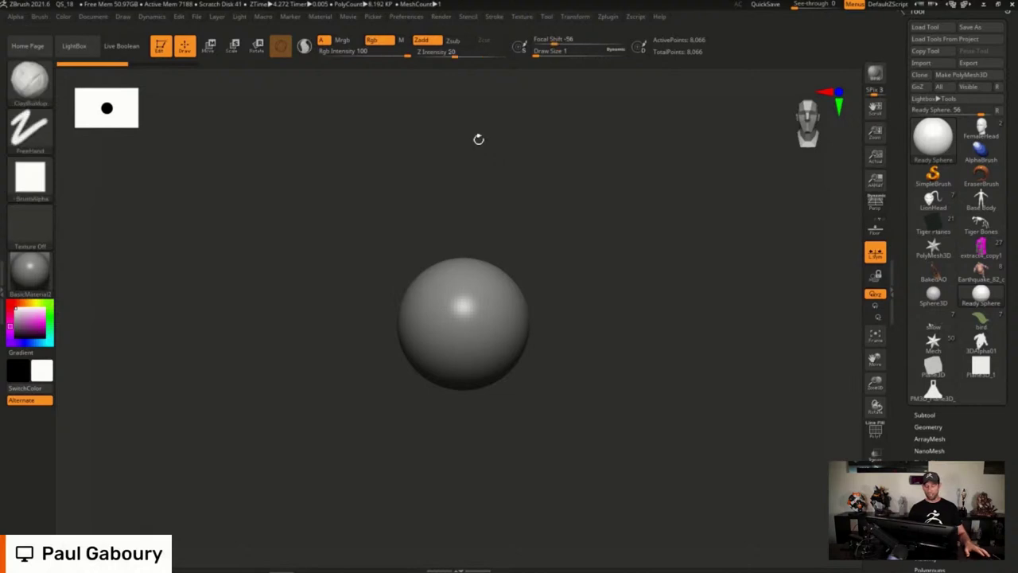
Try drawing a club-shaped MeshBalloon volume through the centre of the sphere, inspect its underside, and undo it
left_click_drag(581, 325, 584, 284, "alt")
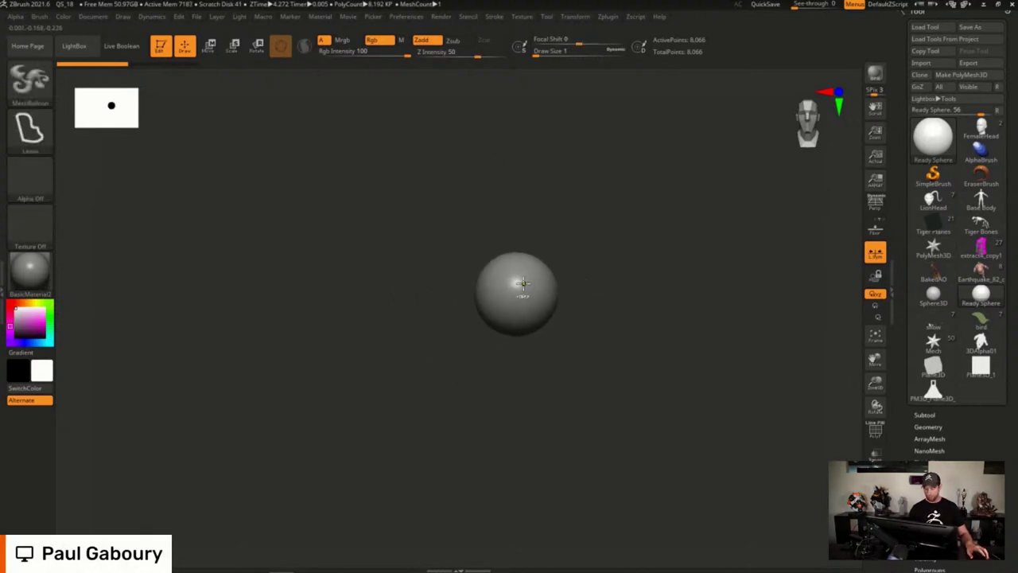
mouse_move(518, 284)
left_mouse_down("ctrl")
mouse_move(488, 249)
mouse_move(409, 202)
mouse_move(275, 232)
mouse_move(243, 256)
mouse_move(256, 364)
mouse_move(273, 379)
mouse_move(438, 355)
mouse_move(605, 352)
mouse_move(691, 300)
mouse_move(618, 268)
mouse_move(533, 280)
left_mouse_up("ctrl")
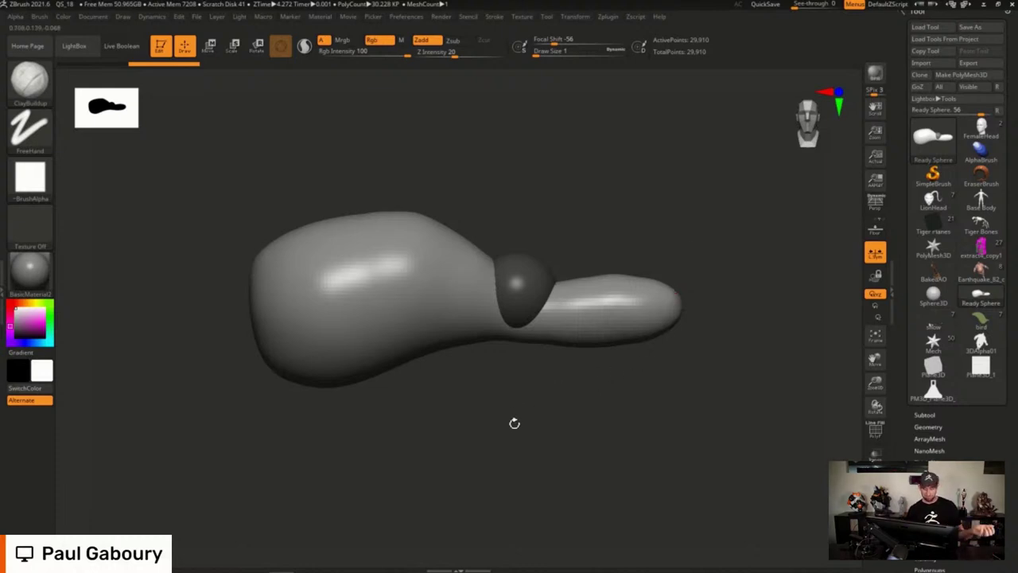
left_click_drag(527, 400, 556, 363)
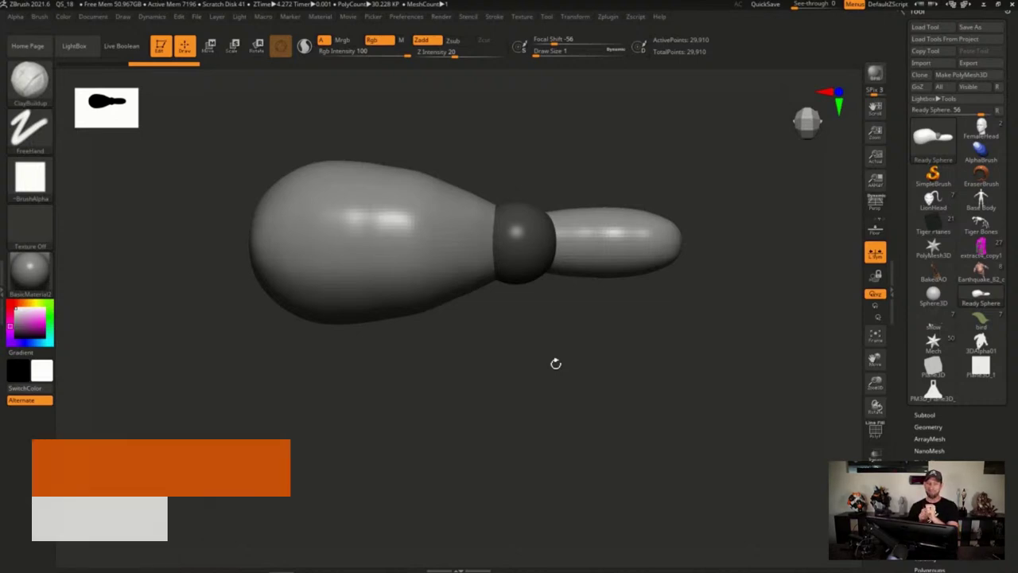
key("ctrl+z")
key("ctrl+z")
key("ctrl+z")
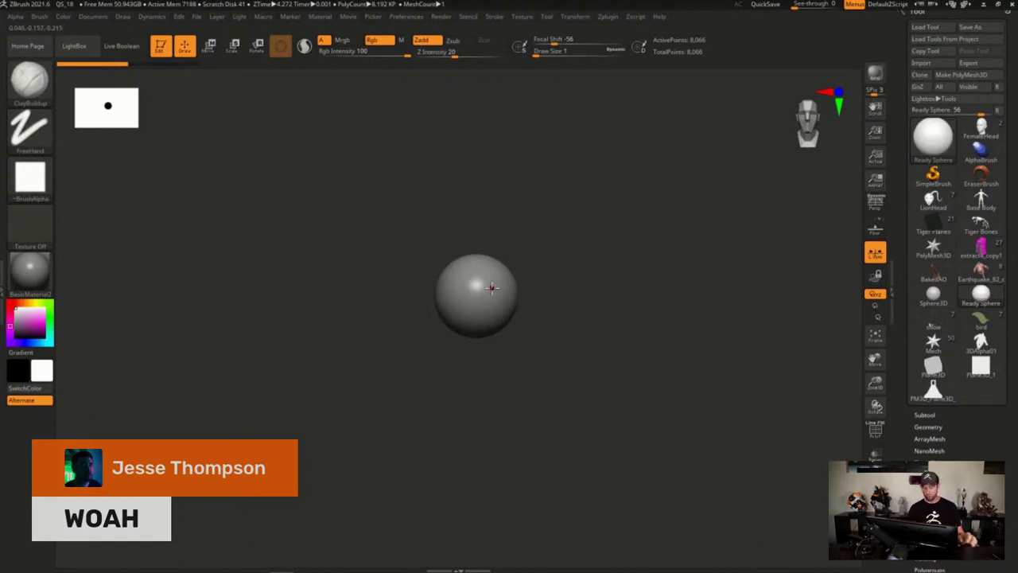
Set the brush draw size to 18 for working on the sphere
mouse_move(543, 348)
right_mouse_down("alt")
mouse_move(563, 341)
mouse_move(579, 359)
mouse_move(611, 362)
right_mouse_up("alt")
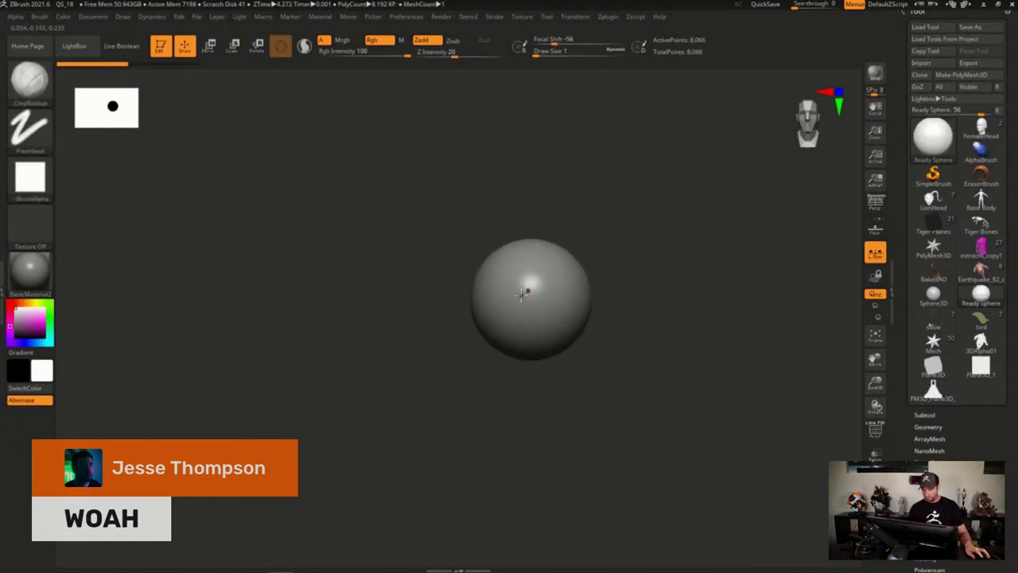
key("s")
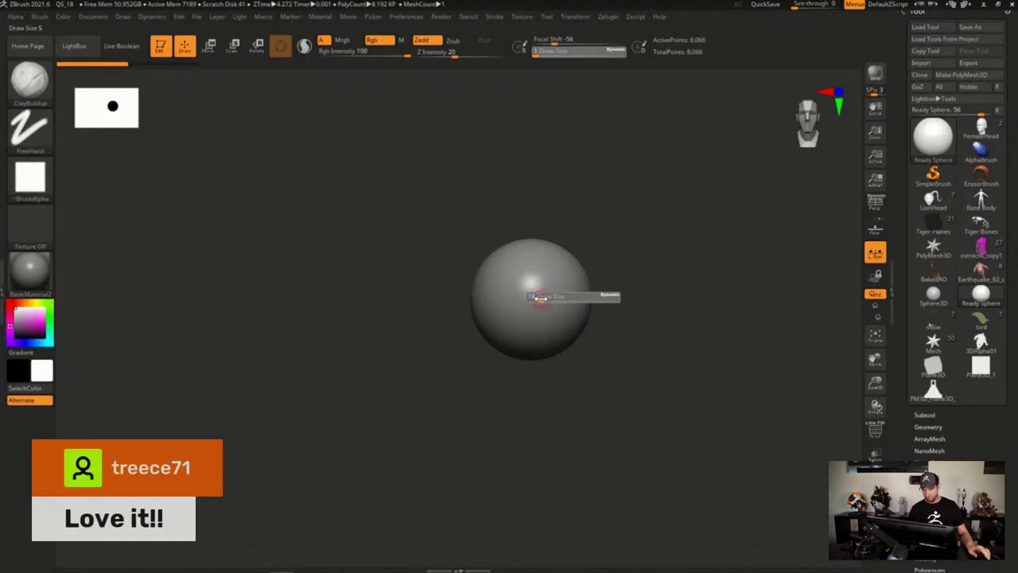
left_click(540, 298)
key("shift")
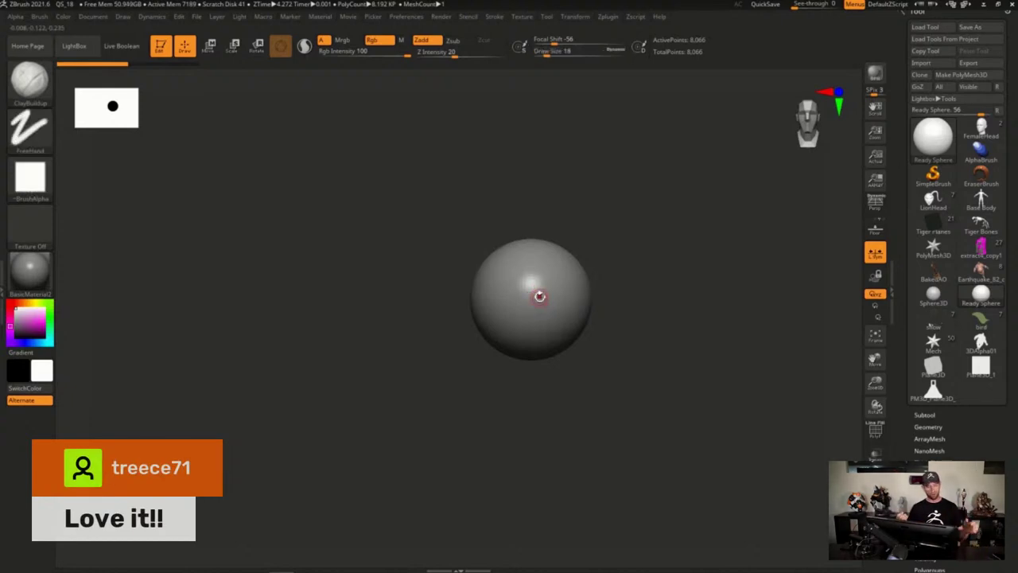
Try a long, wavy MeshBalloon outline started off-centre on the sphere, check it from below, and undo it
key("ctrl")
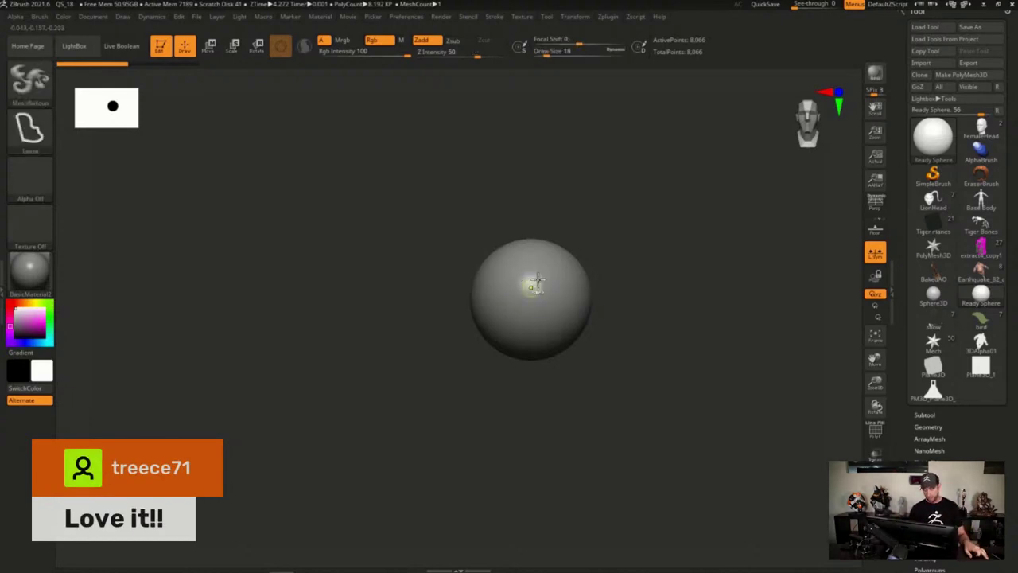
mouse_move(533, 283)
left_mouse_down("ctrl")
mouse_move(281, 230)
mouse_move(184, 347)
mouse_move(230, 400)
mouse_move(342, 375)
mouse_move(565, 409)
mouse_move(741, 323)
mouse_move(661, 268)
mouse_move(616, 263)
left_mouse_up("ctrl")
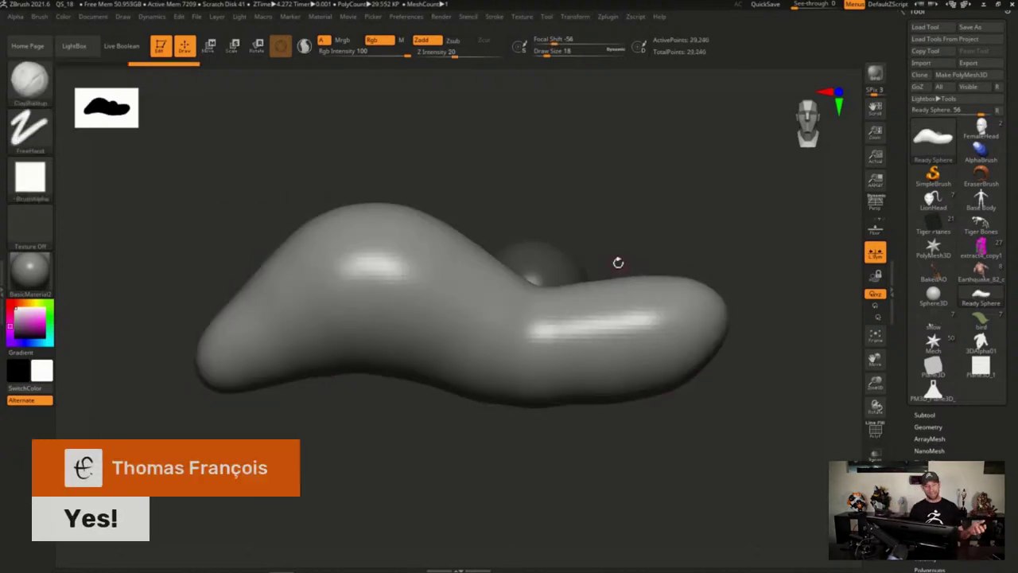
right_click_drag(618, 262, 653, 366)
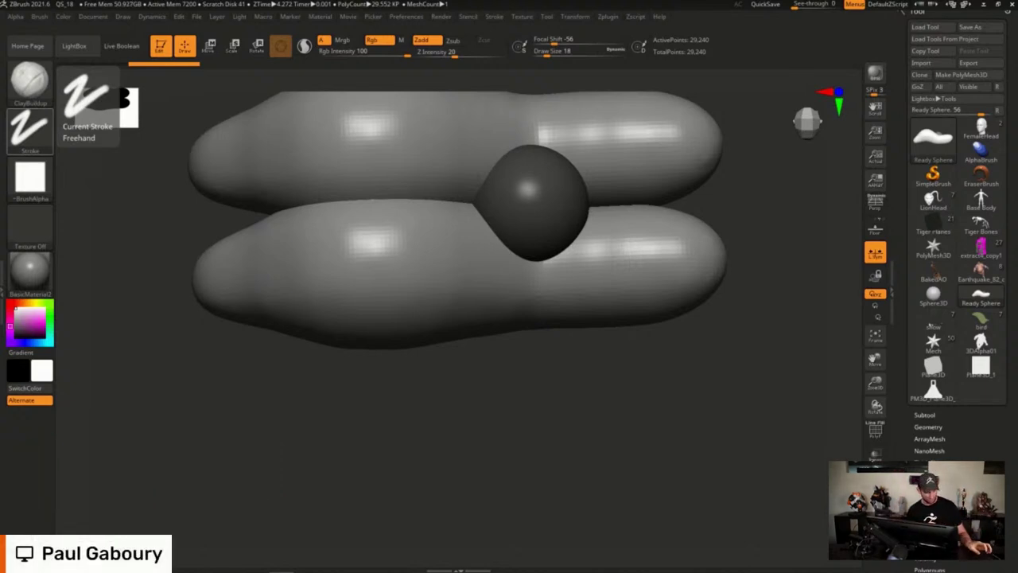
key("ctrl+z")
Draw a MeshBalloon body through the sphere's centre line, with one wide rounded end and one tapered end
mouse_move(572, 427)
left_mouse_down()
mouse_move(573, 286)
mouse_move(594, 369)
mouse_move(572, 346)
left_mouse_up()
mouse_move(532, 304)
left_mouse_down("ctrl")
mouse_move(516, 294)
mouse_move(220, 288)
mouse_move(390, 416)
mouse_move(679, 357)
mouse_move(702, 309)
mouse_move(632, 271)
left_mouse_up("ctrl")
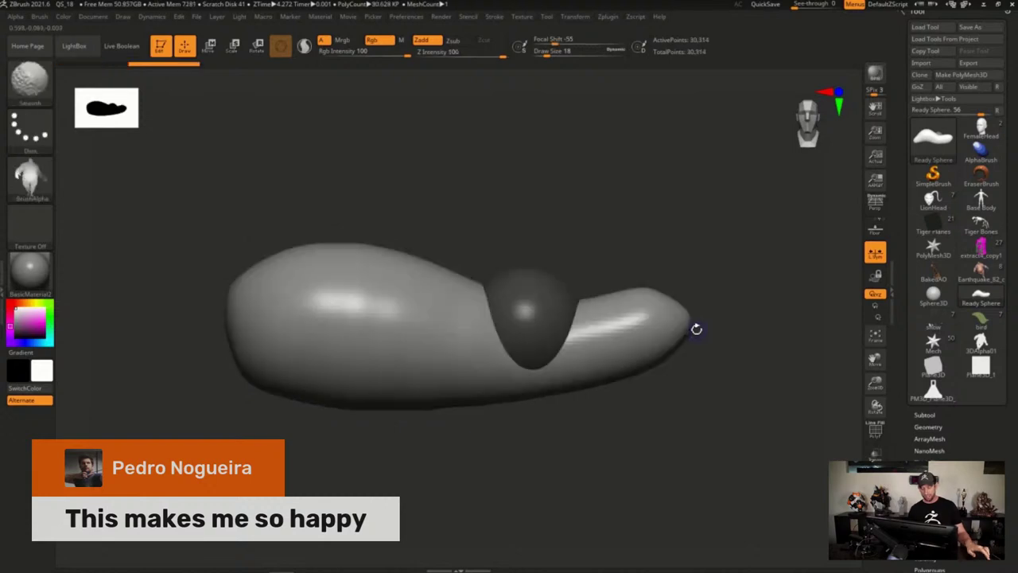
mouse_move(727, 290)
left_mouse_down()
mouse_move(723, 391)
mouse_move(730, 357)
left_mouse_up()
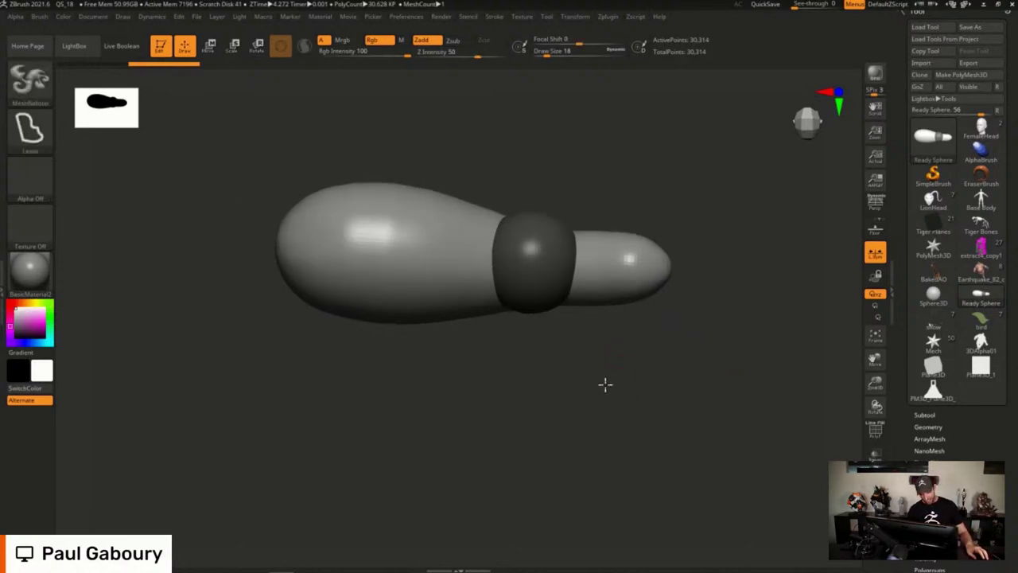
Try adding two overlapping MeshBalloon volumes off the wide end of the body, and undo both
left_click_drag(604, 384, 496, 336)
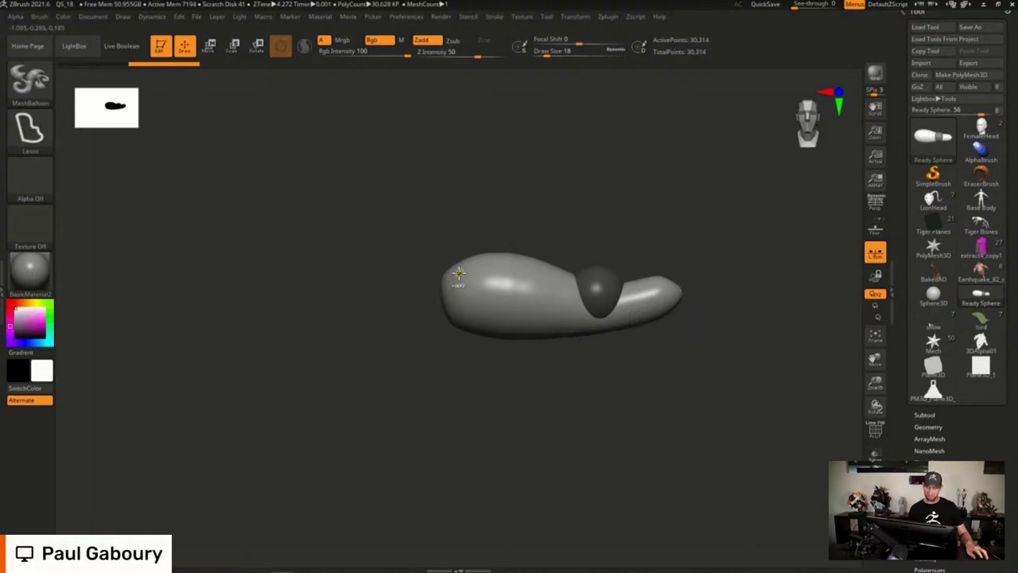
mouse_move(454, 276)
left_mouse_down()
mouse_move(375, 286)
mouse_move(398, 348)
mouse_move(462, 303)
left_mouse_up()
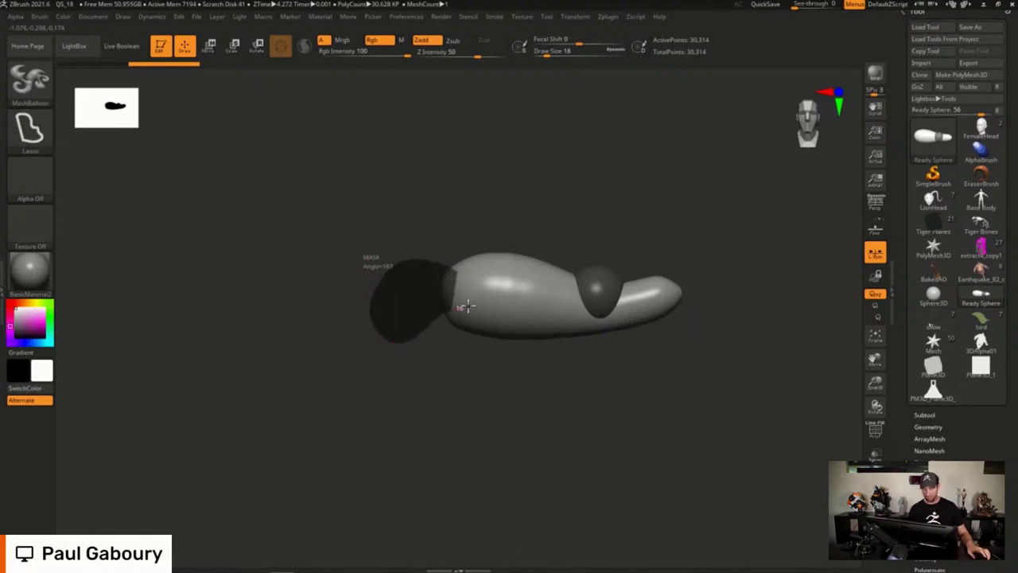
mouse_move(391, 276)
left_mouse_down()
mouse_move(332, 279)
mouse_move(320, 329)
mouse_move(330, 371)
mouse_move(378, 367)
mouse_move(397, 282)
mouse_move(407, 325)
left_mouse_up()
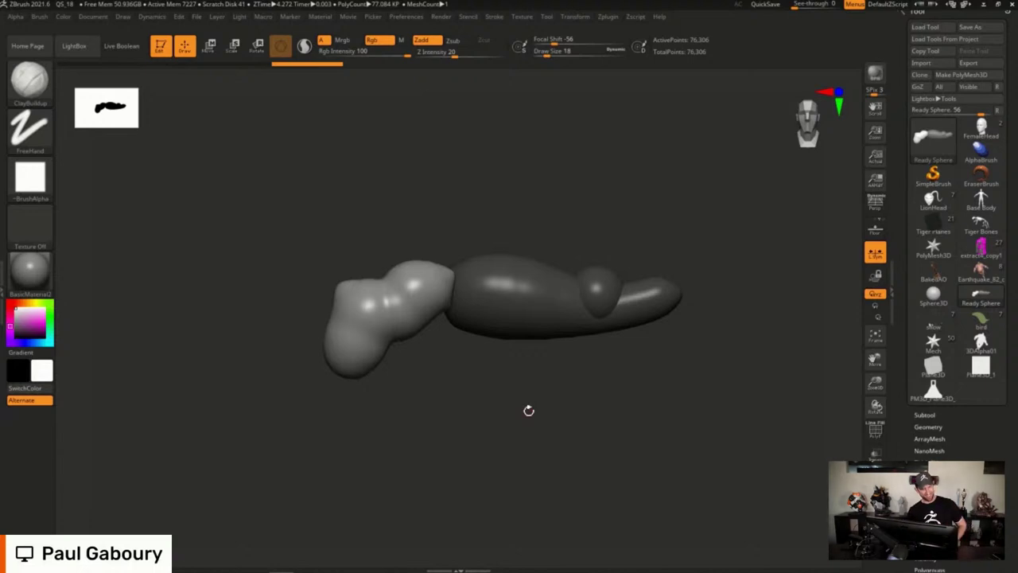
key("ctrl+z")
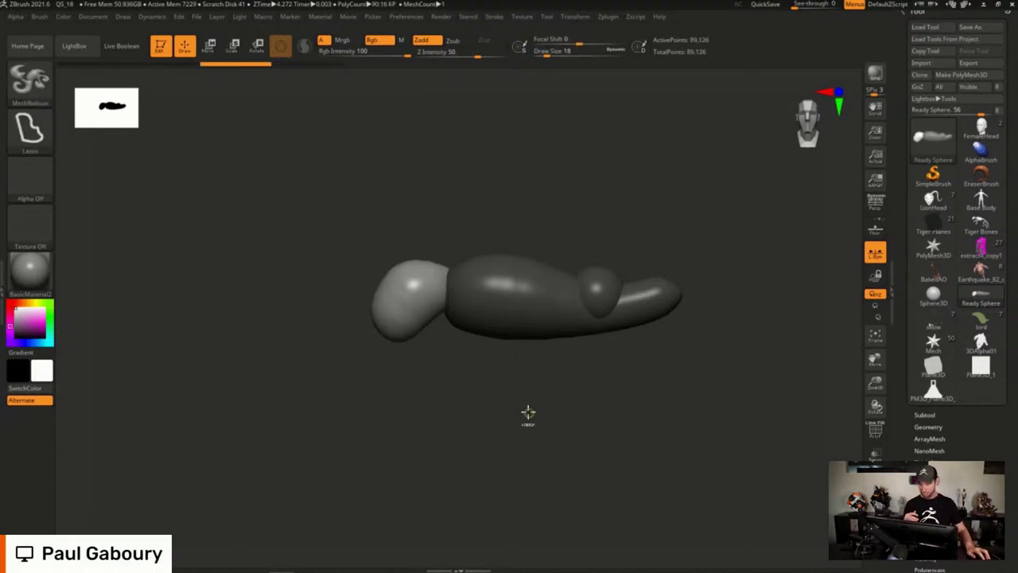
key("ctrl+z")
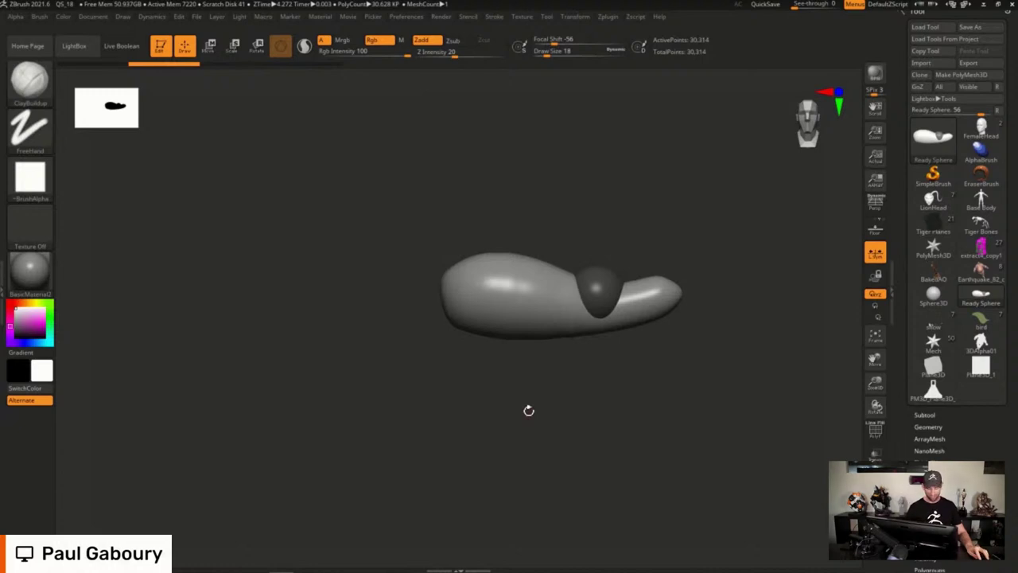
Draw a blocky, rounded MeshBalloon volume attached to the wide end of the body
left_click_drag(560, 385, 617, 407, "alt")
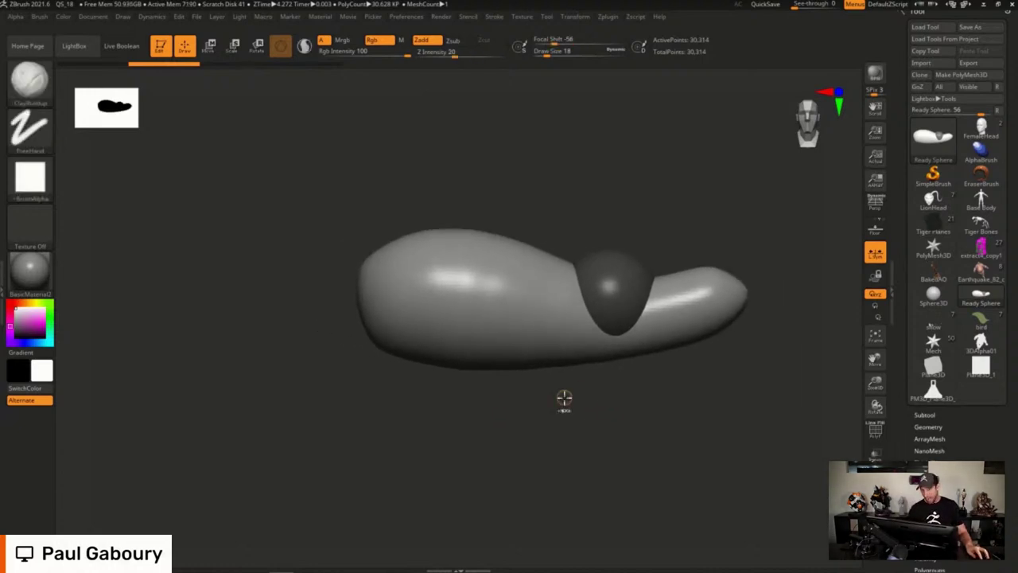
right_click_drag(564, 398, 585, 384, "ctrl")
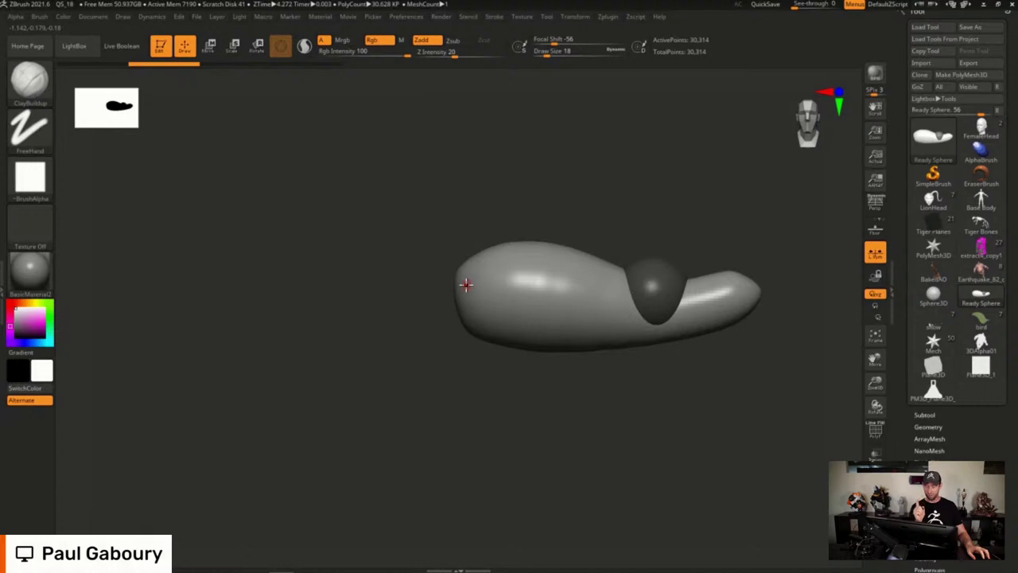
key("ctrl")
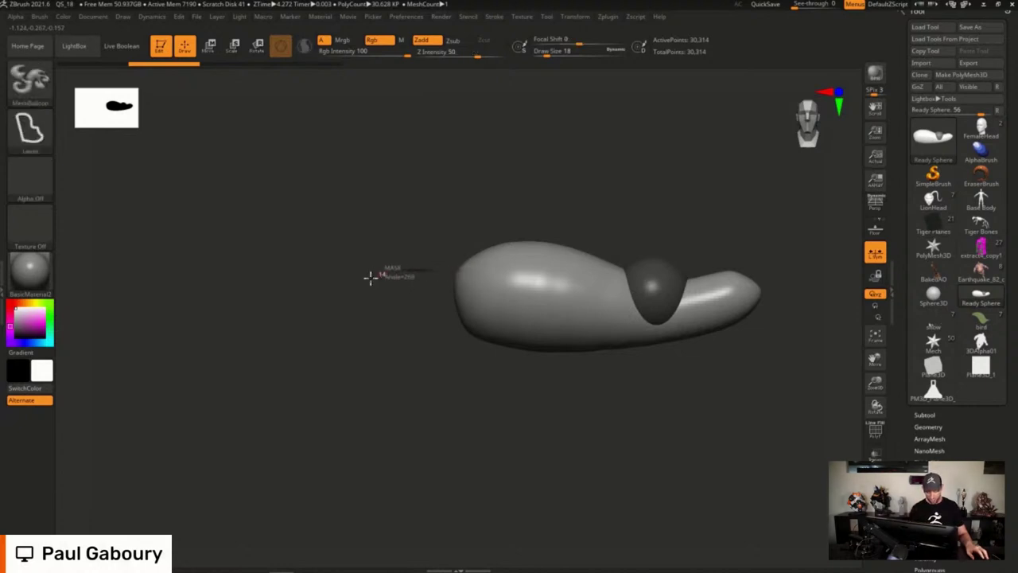
mouse_move(370, 277)
left_mouse_down("ctrl")
mouse_move(396, 364)
mouse_move(493, 314)
left_mouse_up("ctrl")
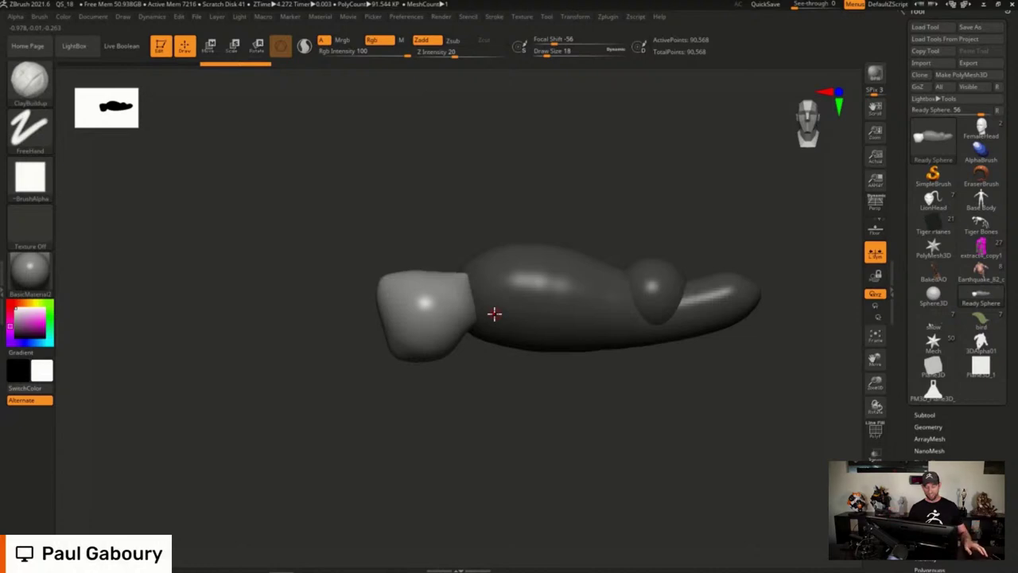
Try a rounded MeshBalloon head off the blocky volume's free end, and undo both volumes back to the plain body
key("ctrl")
mouse_move(341, 311)
left_mouse_down("ctrl")
mouse_move(393, 398)
mouse_move(422, 320)
left_mouse_up("ctrl")
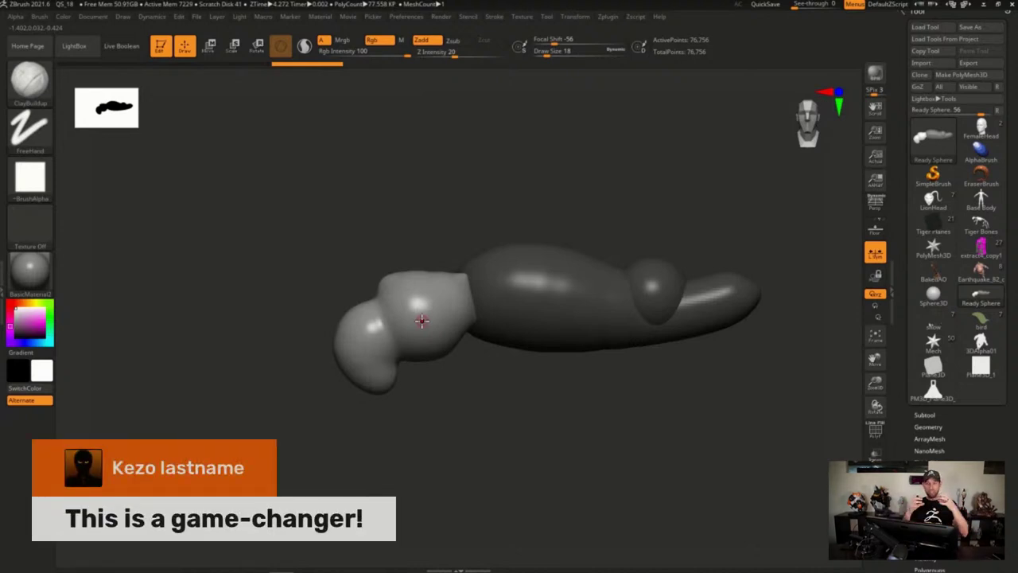
key("ctrl+z")
key("ctrl+z")
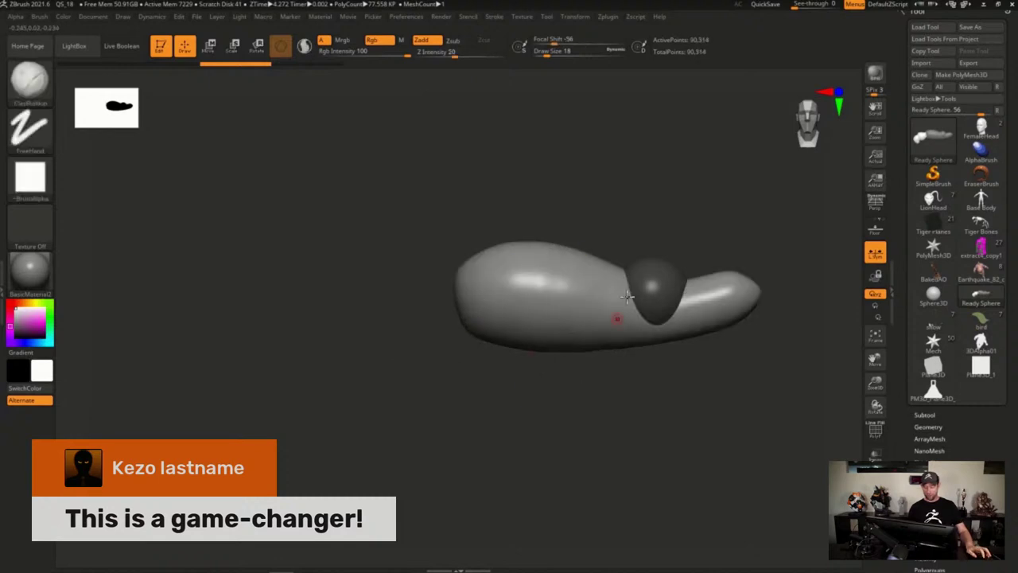
Try chaining MeshBalloon volumes downward from the body's wide end like a jointed limb, and undo them all
mouse_move(404, 281)
left_mouse_down("ctrl")
mouse_move(414, 368)
mouse_move(485, 312)
left_mouse_up("ctrl")
mouse_move(388, 302)
left_mouse_down()
mouse_move(342, 329)
mouse_move(412, 327)
left_mouse_up()
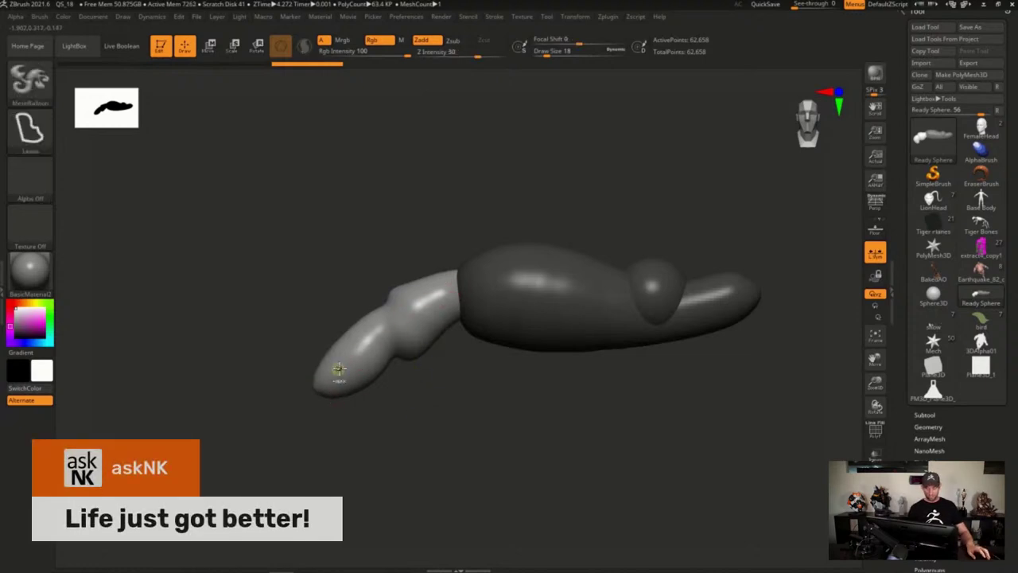
mouse_move(339, 371)
left_mouse_down("ctrl")
mouse_move(322, 477)
mouse_move(377, 387)
mouse_move(371, 350)
left_mouse_up("ctrl")
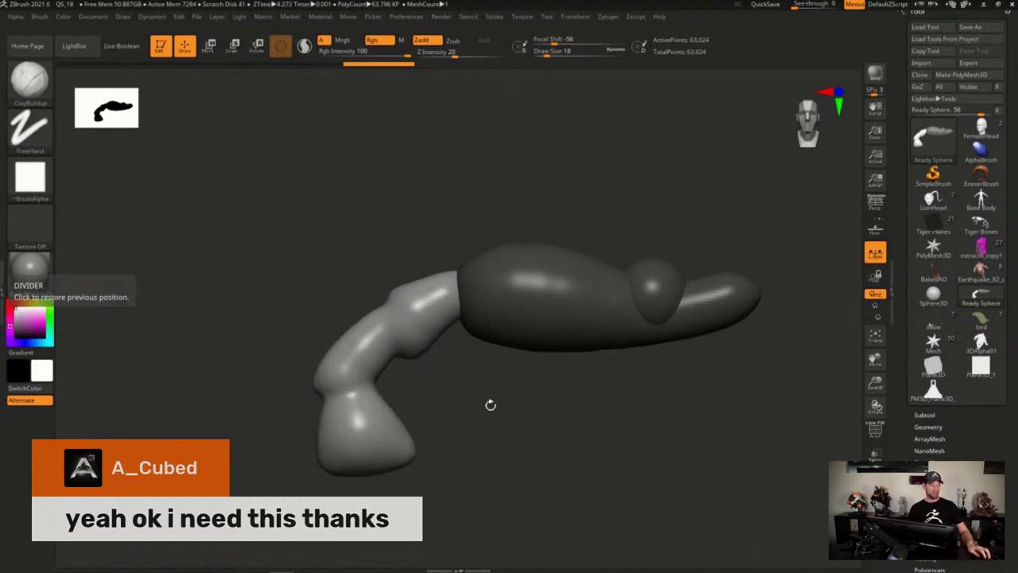
key("ctrl+z")
key("ctrl+z")
right_click_drag(528, 413, 493, 378, "alt")
right_click_drag(494, 378, 506, 378, "ctrl")
right_click_drag(506, 378, 638, 425, "alt")
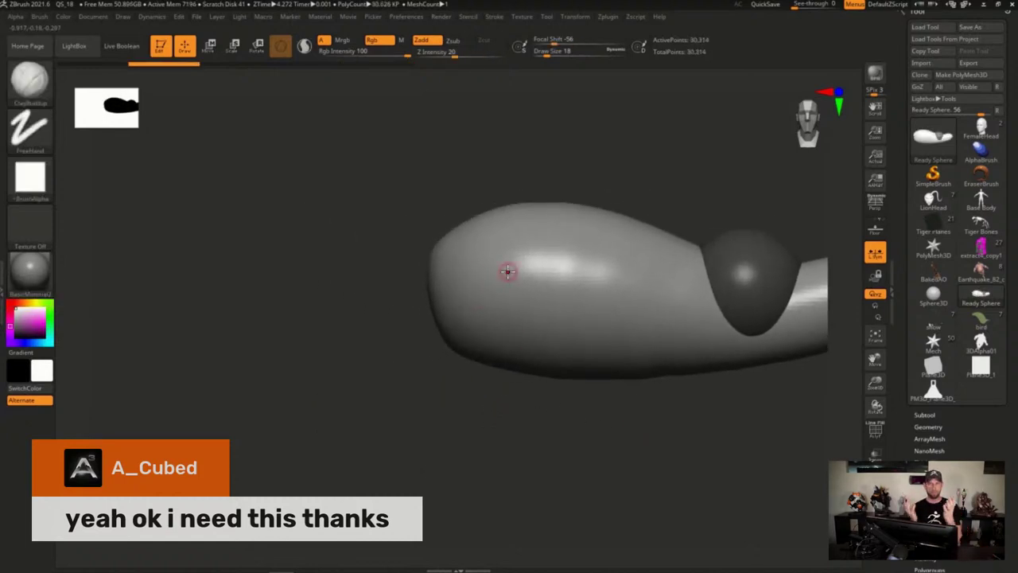
Try a large flared MeshBalloon volume off the body's wide end, and undo it
mouse_move(475, 238)
left_mouse_down("ctrl")
mouse_move(445, 227)
mouse_move(255, 385)
mouse_move(445, 358)
mouse_move(521, 296)
left_mouse_up("ctrl")
right_click_drag(543, 400, 395, 275)
right_click_drag(461, 369, 484, 369, "shift")
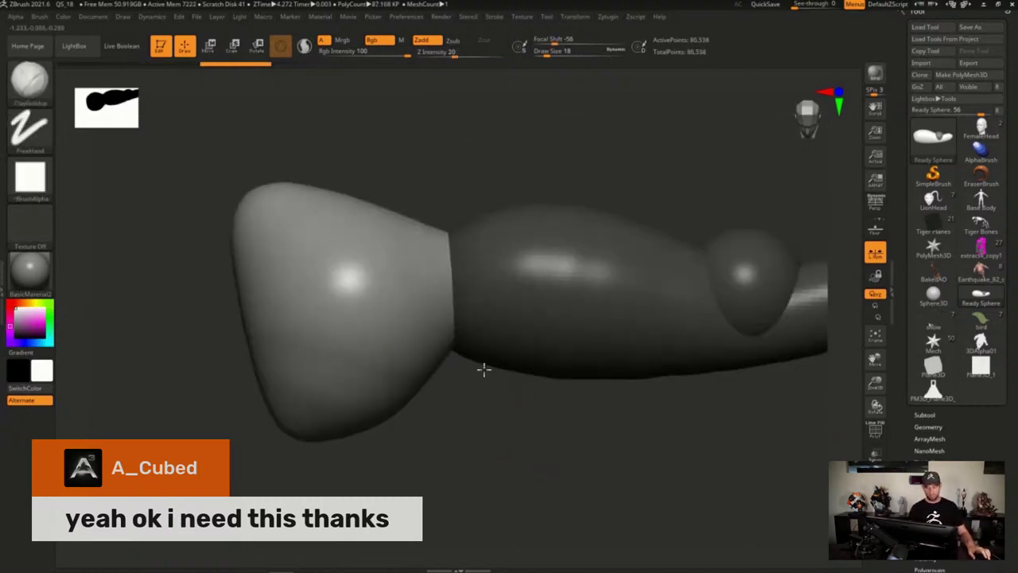
key("ctrl+z")
Try a flared MeshBalloon volume with a bulging extension on the wide end, and cut a large oval hole through it
mouse_move(486, 253)
left_mouse_down("ctrl")
mouse_move(263, 246)
mouse_move(499, 316)
mouse_move(508, 311)
left_mouse_up("ctrl")
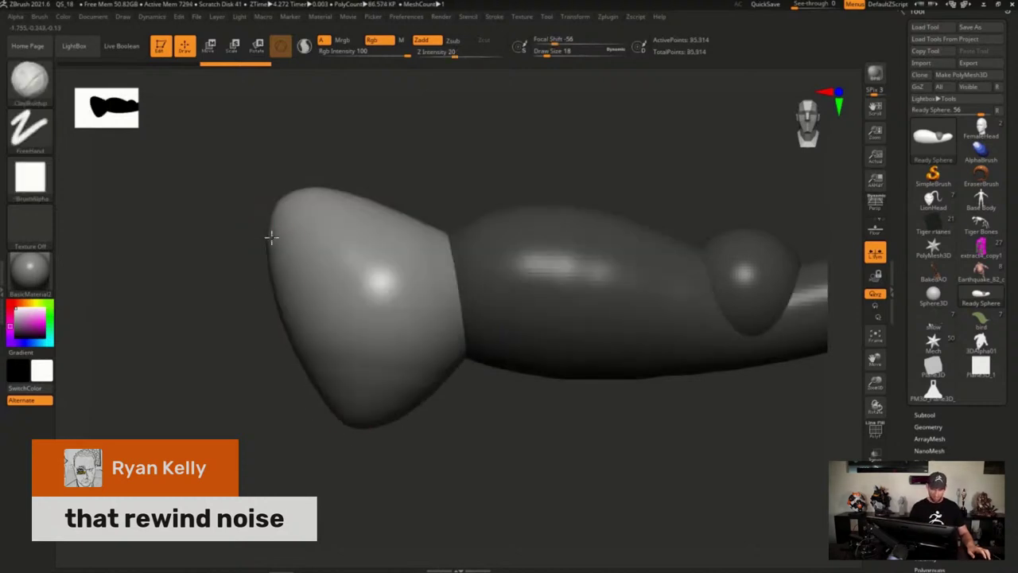
mouse_move(301, 233)
left_mouse_down("ctrl")
mouse_move(245, 362)
mouse_move(294, 454)
mouse_move(357, 450)
mouse_move(418, 386)
mouse_move(440, 304)
left_mouse_up("ctrl")
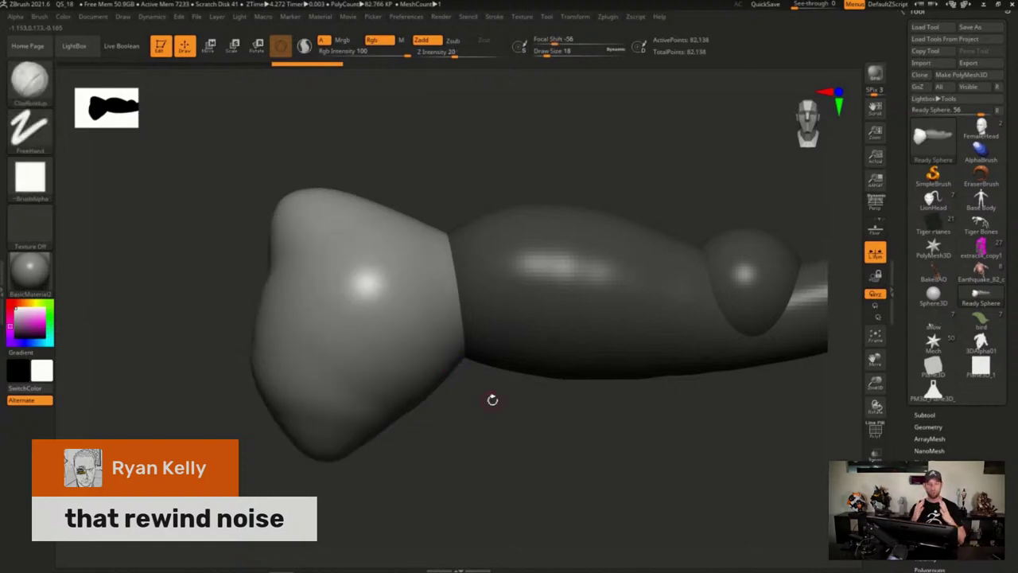
key("ctrl+shift")
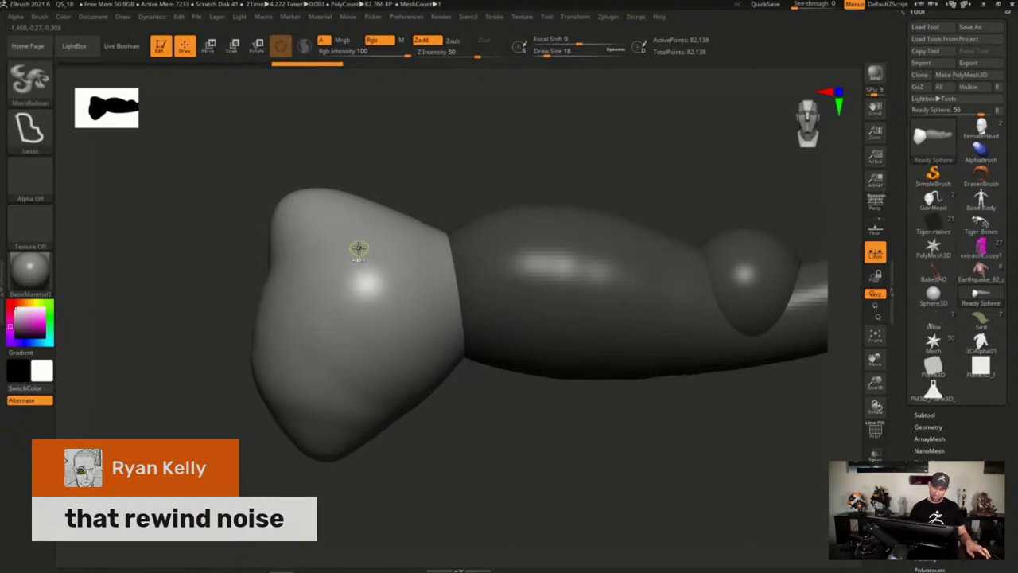
mouse_move(366, 251)
left_mouse_down("ctrl+shift")
mouse_move(292, 303)
mouse_move(413, 298)
mouse_move(395, 246)
left_mouse_up("ctrl+shift")
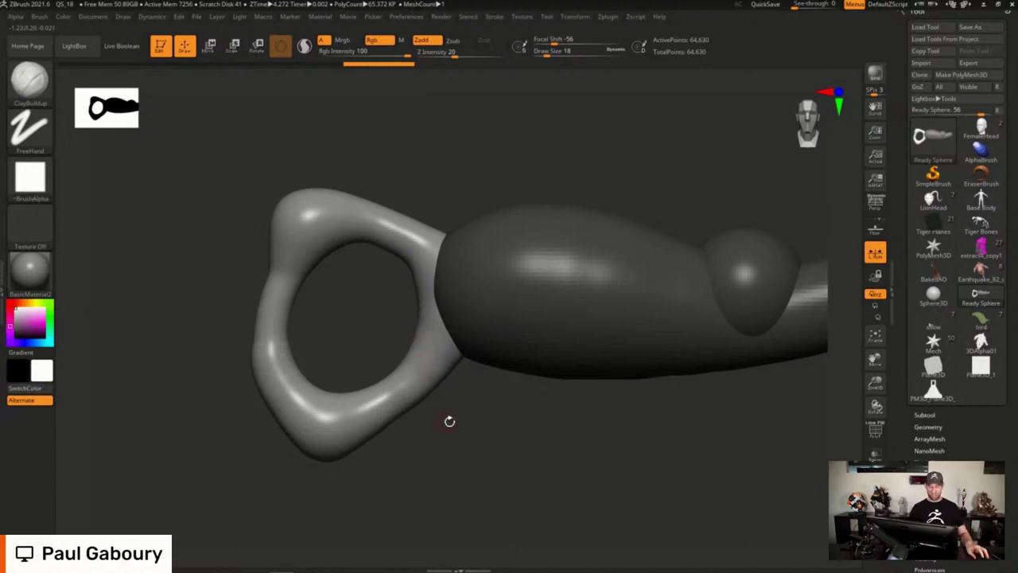
left_click_drag(565, 445, 516, 400)
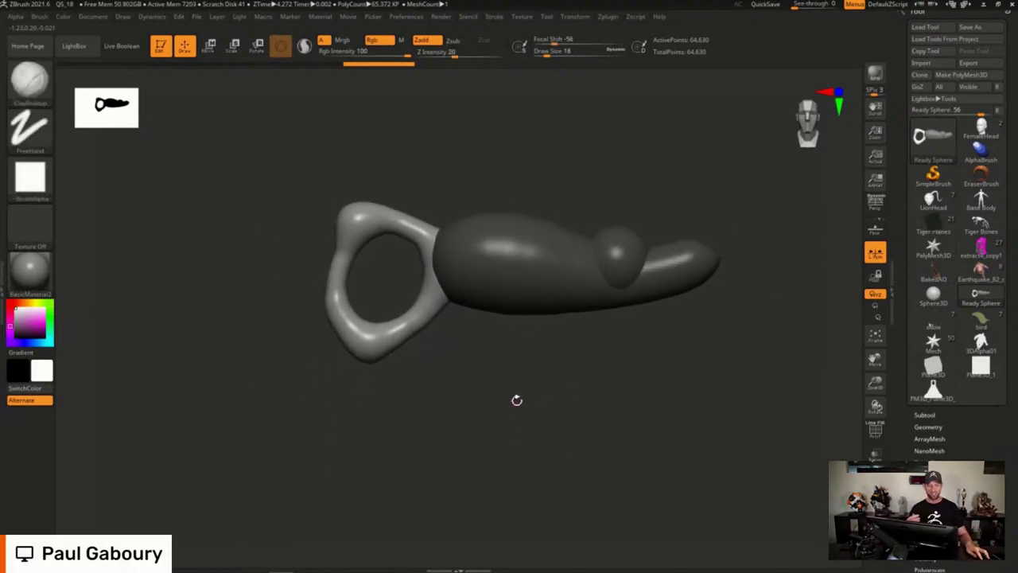
key("ctrl+shift")
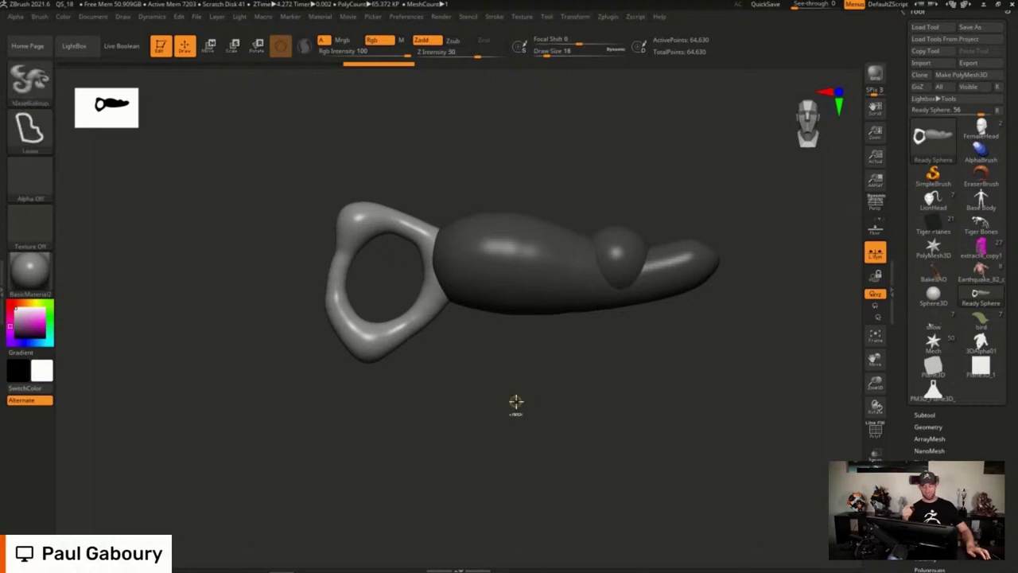
Undo the flared attachment with its hole, and try a broad MeshBalloon volume over the body's back, undoing that too
key("ctrl+z")
key("ctrl+z")
key("ctrl+z")
left_click_drag(547, 356, 502, 398)
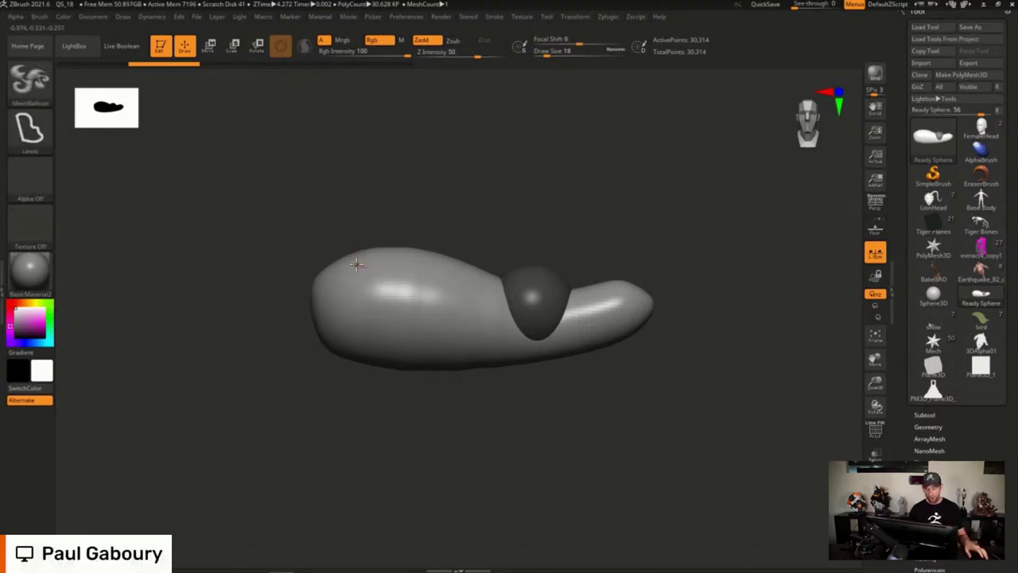
mouse_move(358, 263)
left_mouse_down("ctrl")
mouse_move(406, 165)
mouse_move(609, 154)
mouse_move(652, 281)
mouse_move(500, 323)
left_mouse_up("ctrl")
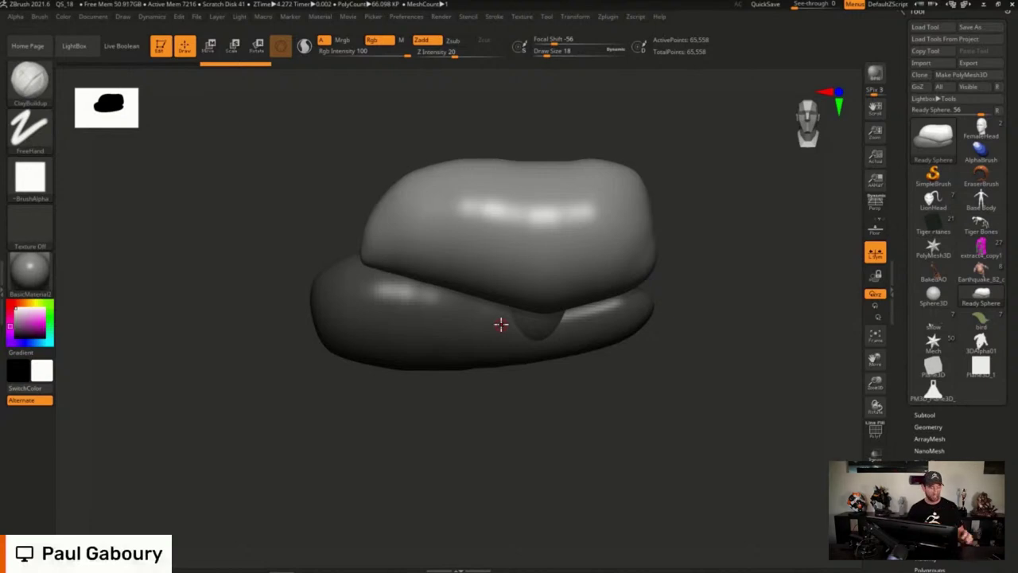
left_click(500, 323, "ctrl+shift")
Choose the SelectLasso brush, isolate part of the body's upper middle with a lasso, and show the whole mesh again
left_click(31, 84, "ctrl+shift")
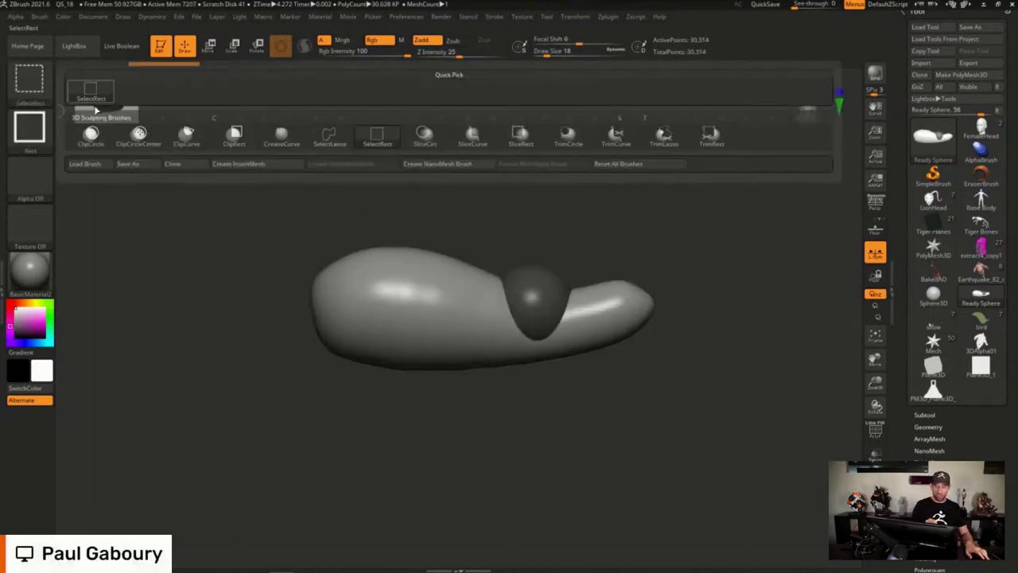
left_click(329, 136)
mouse_move(412, 299)
left_mouse_down("ctrl+shift")
mouse_move(398, 236)
mouse_move(443, 147)
mouse_move(615, 164)
mouse_move(600, 294)
mouse_move(501, 295)
left_mouse_up("ctrl+shift")
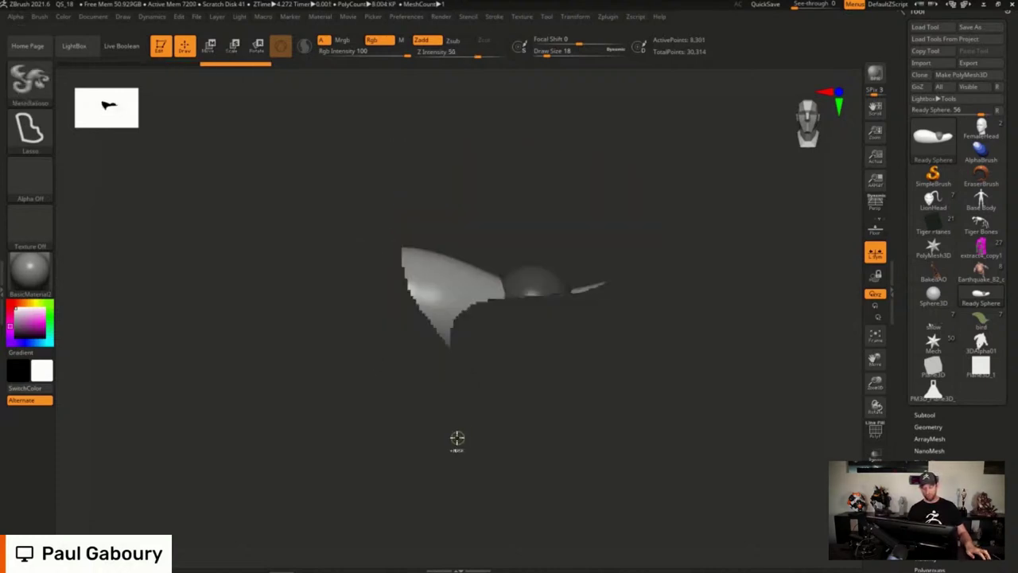
left_click(460, 436, "ctrl+shift")
Inspect SelectLasso's Lazy Mouse settings, test the lasso by isolating the body's middle section, and restore full visibility
left_click(495, 18)
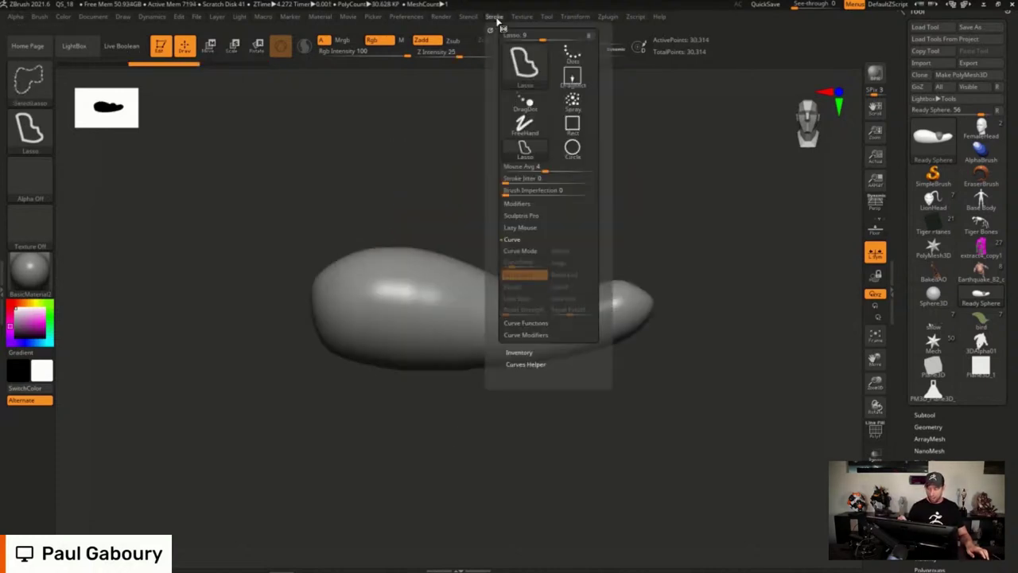
left_click(520, 227)
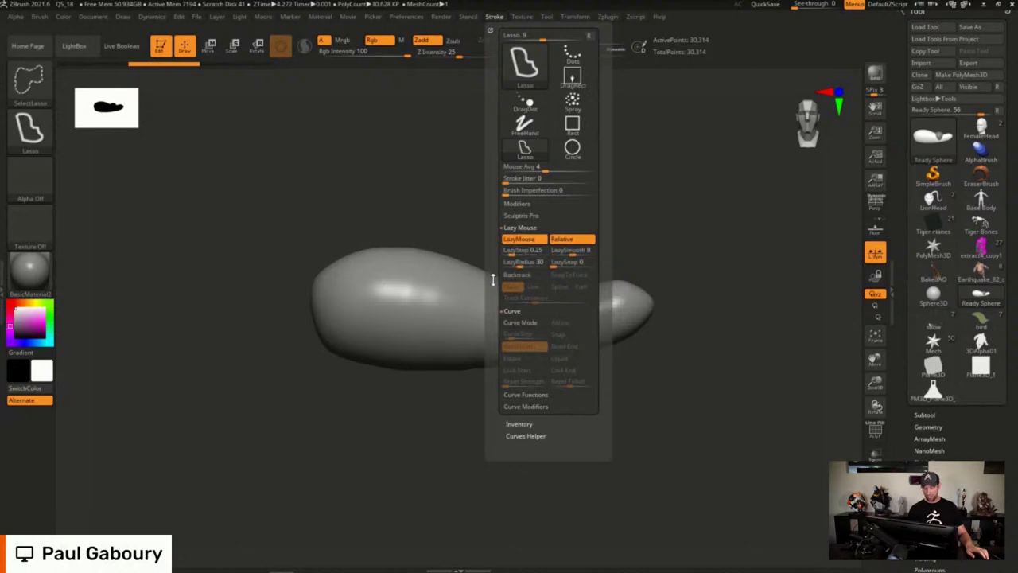
mouse_move(405, 275)
left_mouse_down("ctrl+shift")
mouse_move(477, 148)
mouse_move(575, 123)
mouse_move(645, 155)
mouse_move(653, 223)
mouse_move(624, 277)
mouse_move(632, 364)
mouse_move(540, 420)
mouse_move(436, 369)
mouse_move(395, 298)
left_mouse_up("ctrl+shift")
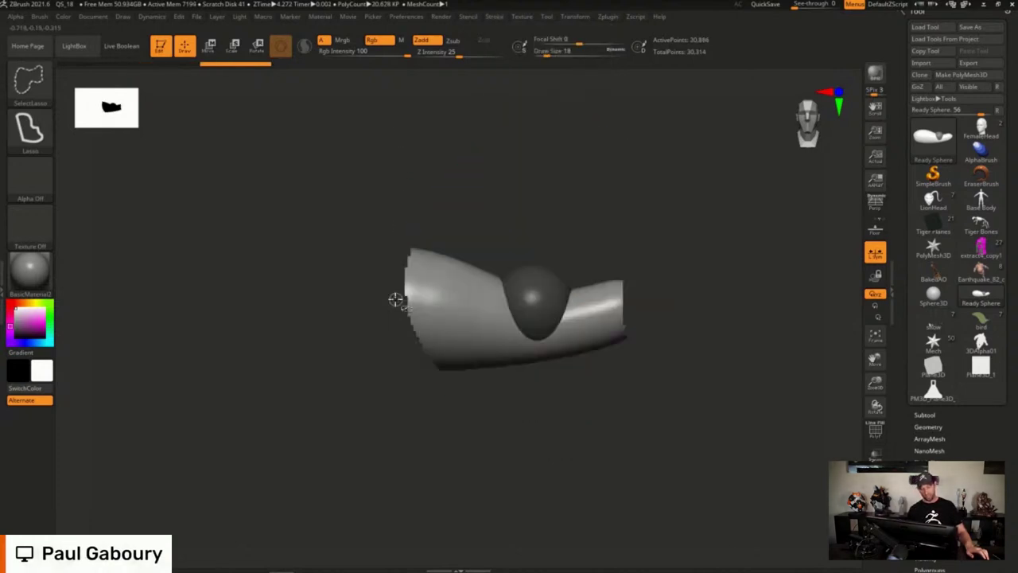
left_click(595, 419, "ctrl+shift")
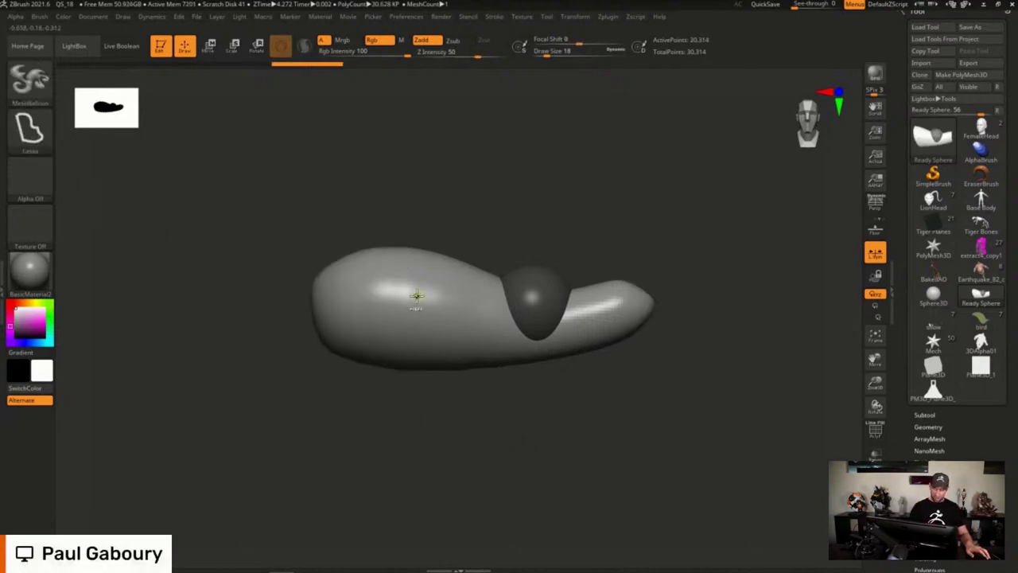
Try another MeshBalloon outline from the body, undo it, and inspect that brush's Lazy Mouse settings
mouse_move(416, 295)
left_mouse_down("ctrl")
mouse_move(504, 152)
mouse_move(604, 231)
mouse_move(686, 239)
mouse_move(681, 358)
mouse_move(539, 377)
mouse_move(443, 334)
left_mouse_up("ctrl")
key("ctrl+z")
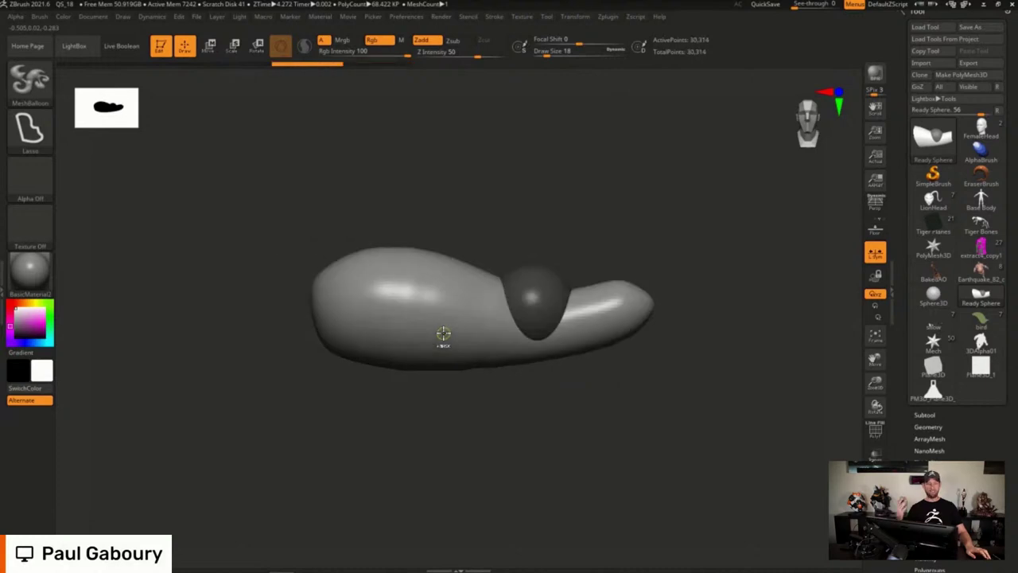
left_click(494, 16)
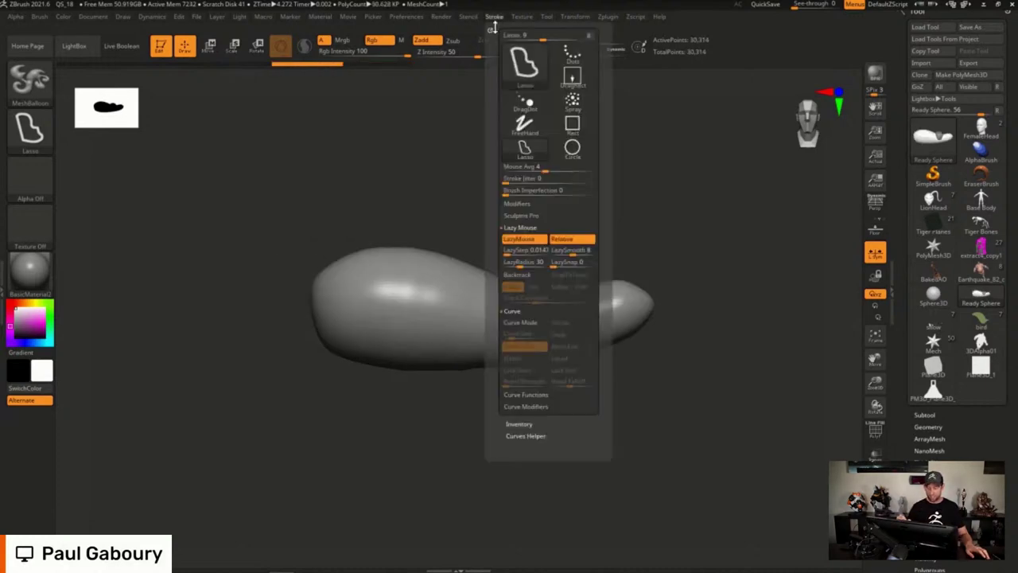
mouse_move(530, 262)
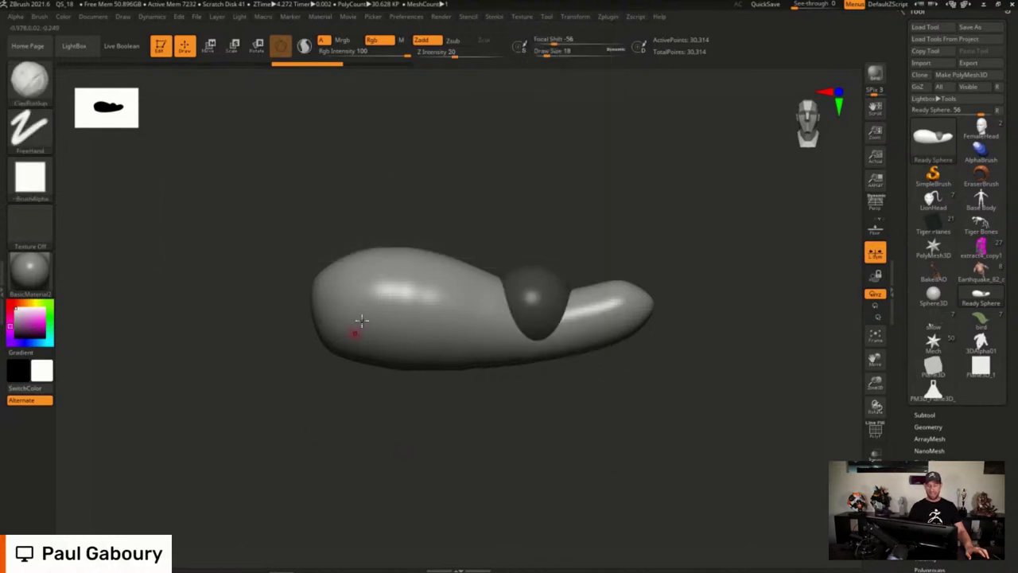
Try MeshBalloon outlines over the body, redrawing the shape as a bent volume with sharp angular corners
mouse_move(403, 288)
left_mouse_down()
mouse_move(584, 198)
mouse_move(421, 341)
left_mouse_up()
key("ctrl+z")
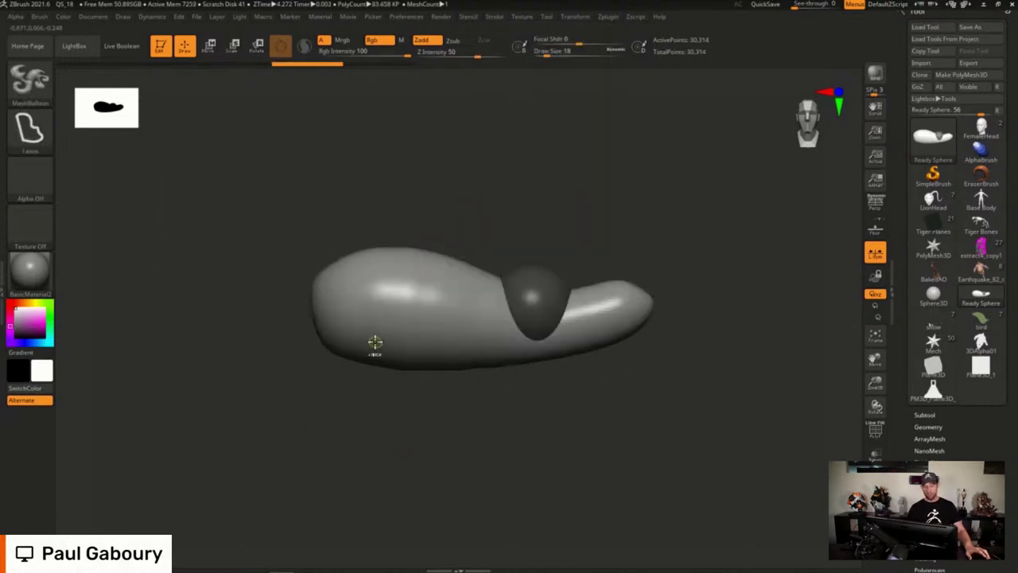
mouse_move(390, 296)
left_mouse_down()
mouse_move(441, 221)
mouse_move(589, 215)
mouse_move(691, 291)
mouse_move(636, 401)
mouse_move(552, 346)
mouse_move(452, 405)
mouse_move(382, 334)
left_mouse_up()
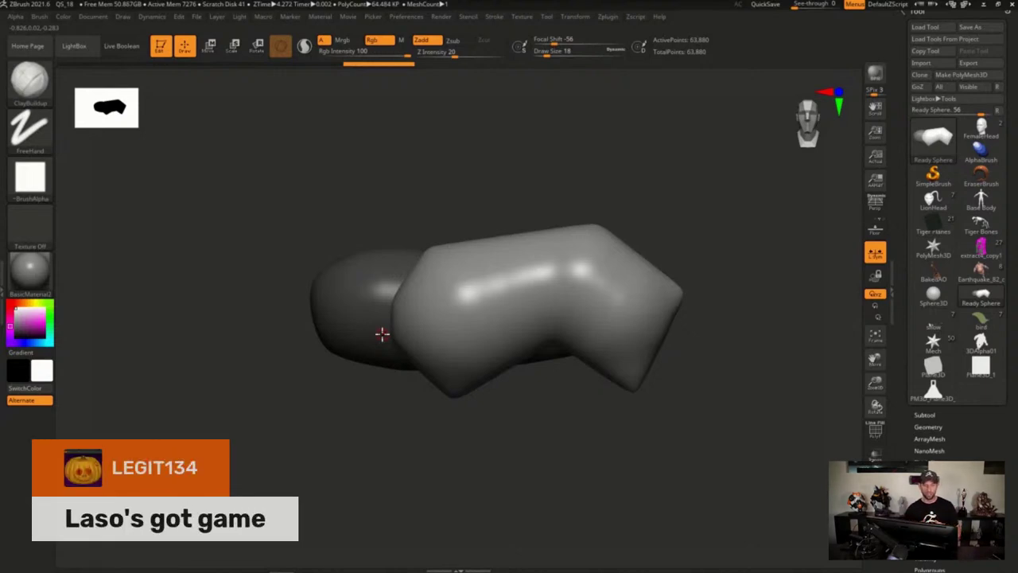
Undo all the MeshBalloon shapes, including the body, back to the plain starting sphere
key("ctrl+z")
key("ctrl+z")
key("ctrl+z")
key("ctrl+z")
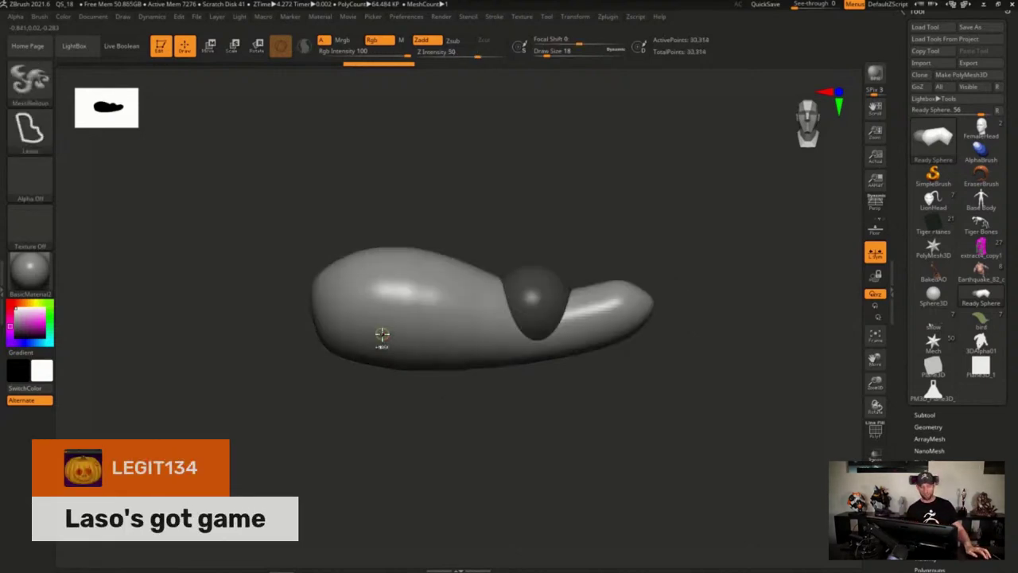
left_click_drag(646, 342, 584, 354)
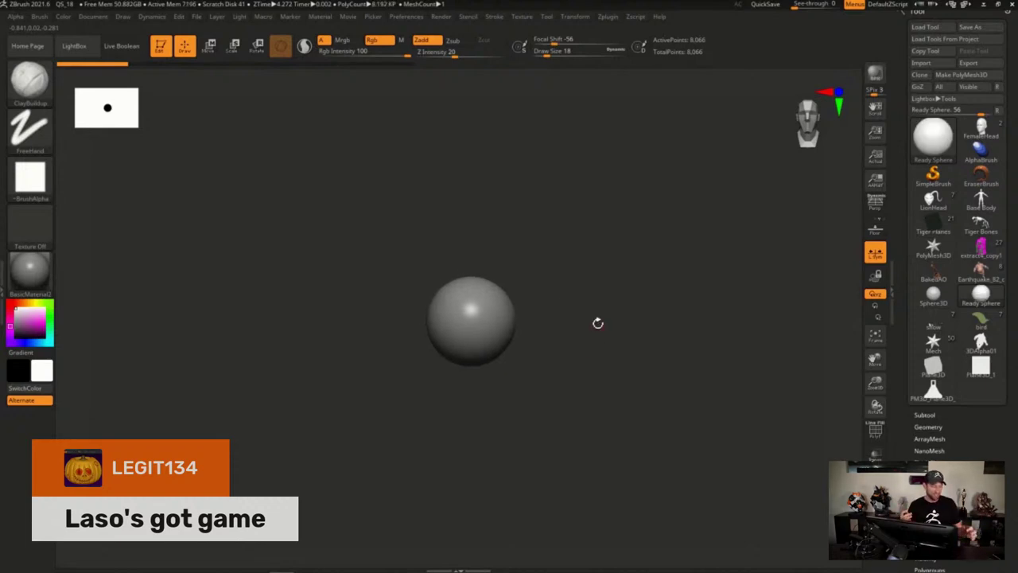
Load the big-cat muscle anatomy reference from LightBox's Grids as the background behind the sphere
key("comma")
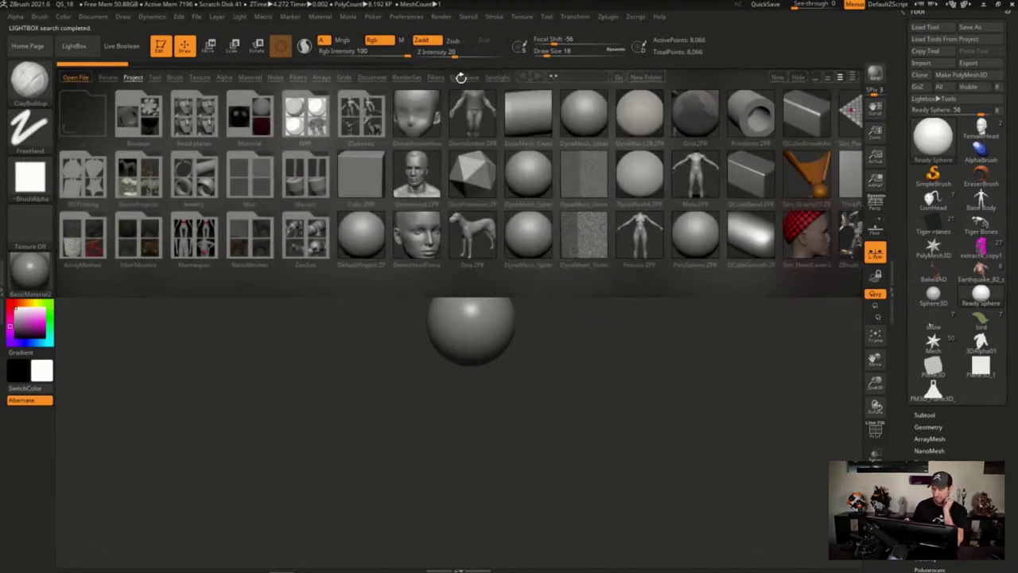
left_click(345, 77)
double_click(89, 239)
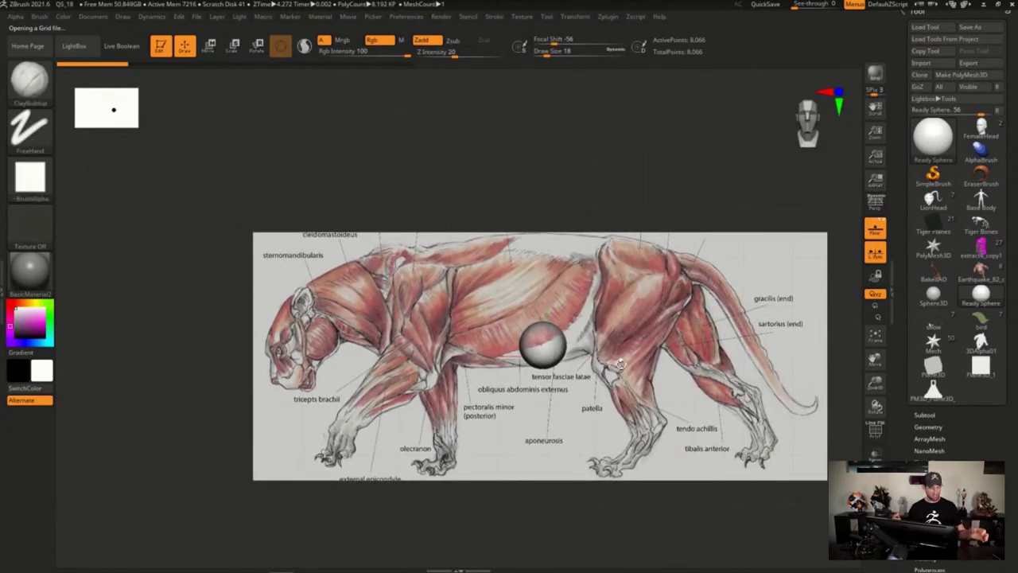
Move the sphere up and forward onto the ribcage of the big-cat reference with the Move gizmo
key("w")
left_click_drag(544, 354, 547, 351)
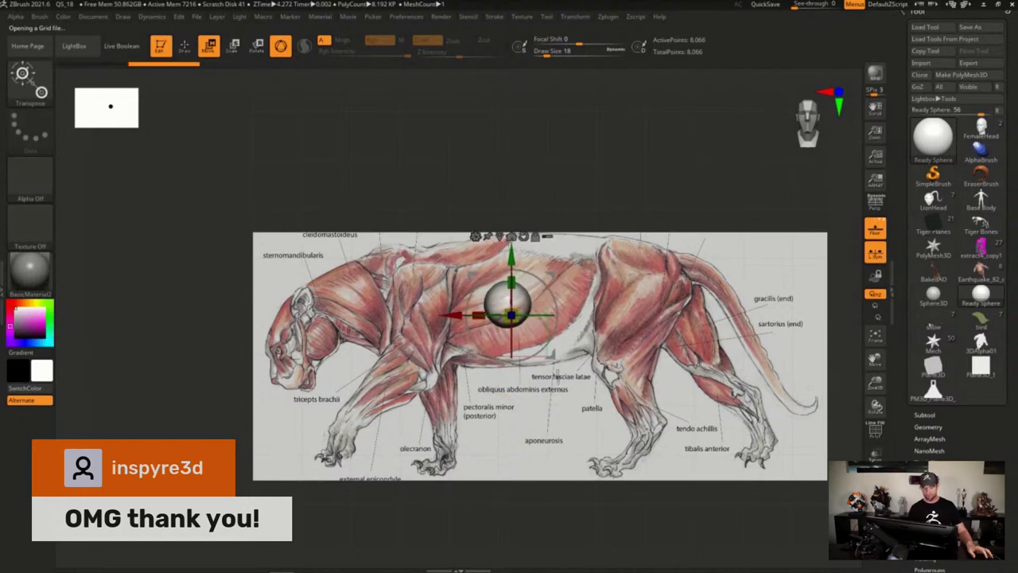
key("q")
left_click_drag(563, 407, 566, 371, "alt")
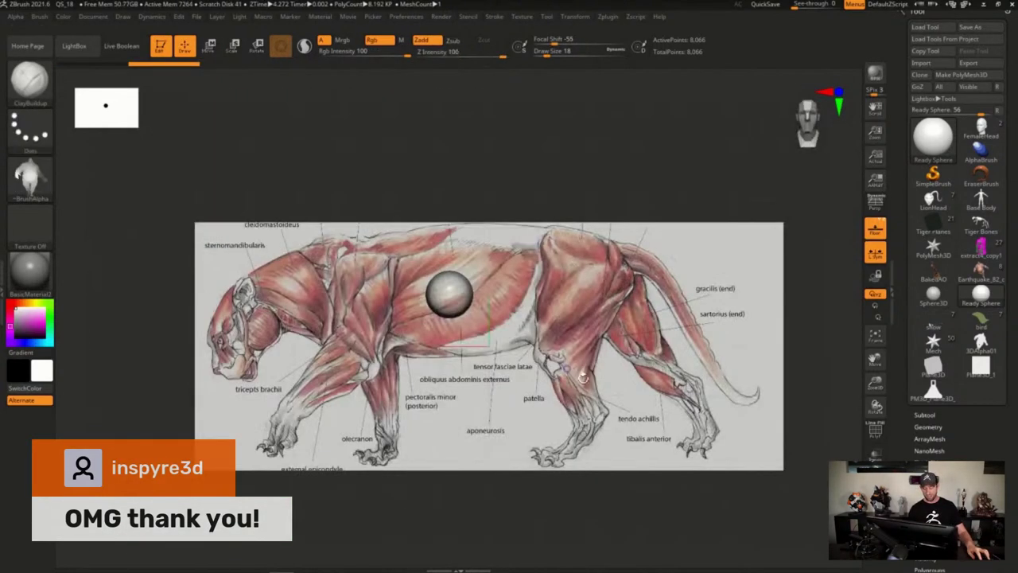
mouse_move(561, 357)
right_mouse_down("ctrl")
mouse_move(580, 342)
mouse_move(582, 360)
right_mouse_up("ctrl")
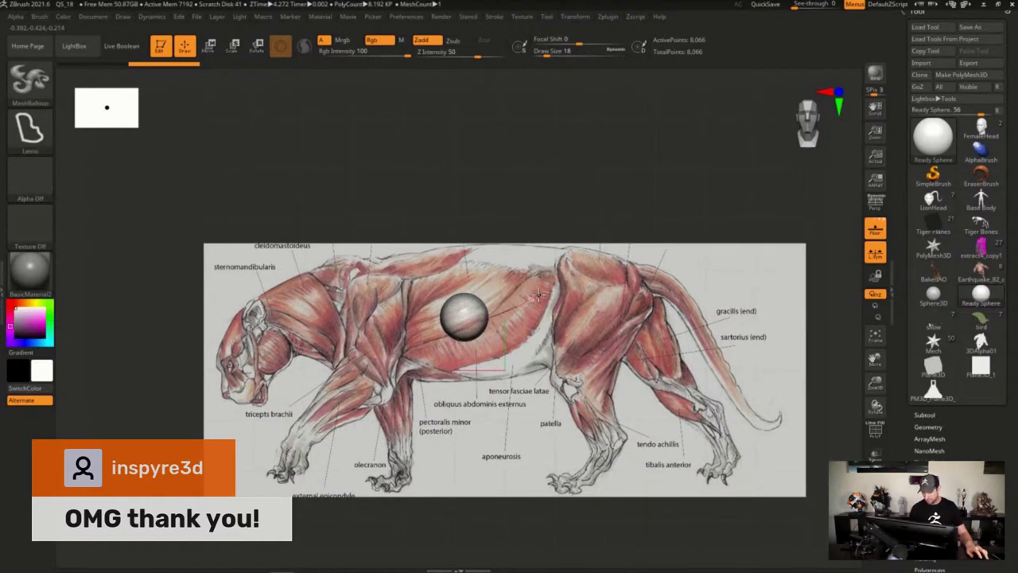
Draw a MeshBalloon torso over the reference's shoulder and ribcage, following the back and belly contours around the sphere
mouse_move(538, 296)
left_mouse_down("ctrl+shift")
mouse_move(561, 259)
mouse_move(549, 245)
mouse_move(394, 247)
mouse_move(350, 260)
mouse_move(330, 282)
mouse_move(361, 346)
mouse_move(408, 377)
mouse_move(449, 377)
mouse_move(500, 352)
mouse_move(533, 315)
mouse_move(550, 270)
left_mouse_up("ctrl+shift")
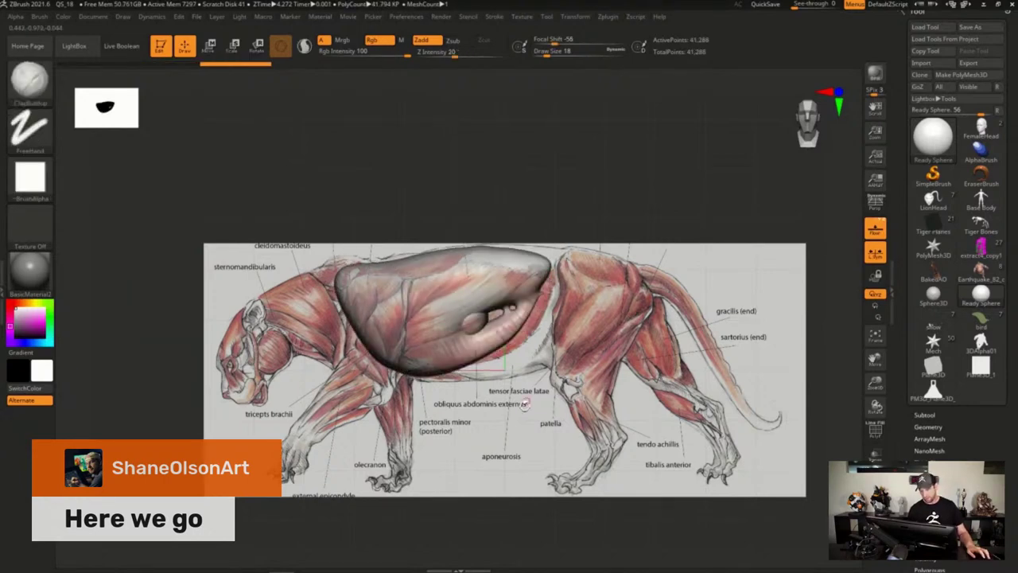
mouse_move(516, 409)
left_mouse_down()
mouse_move(530, 425)
mouse_move(520, 412)
left_mouse_up()
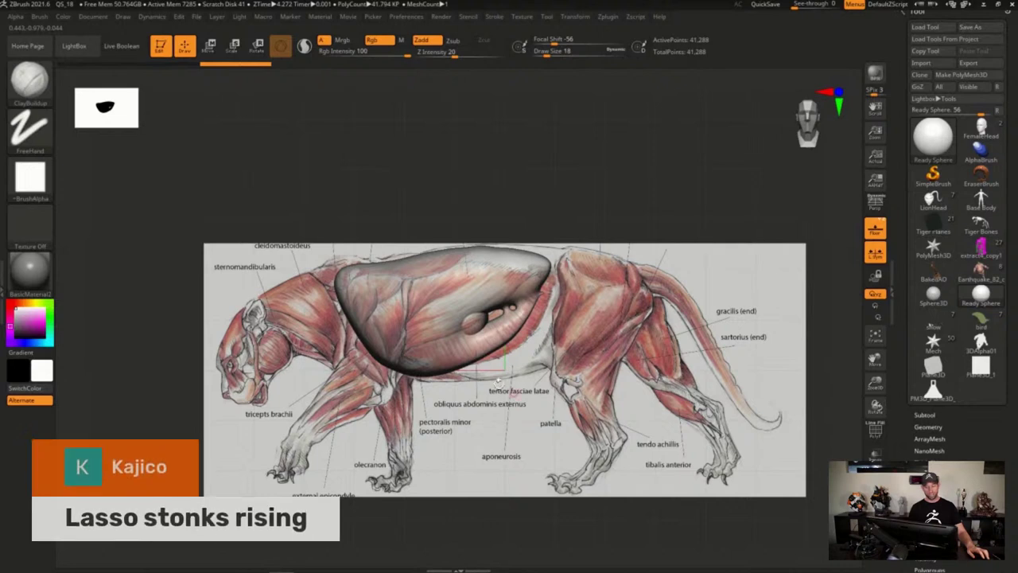
key("ctrl+shift")
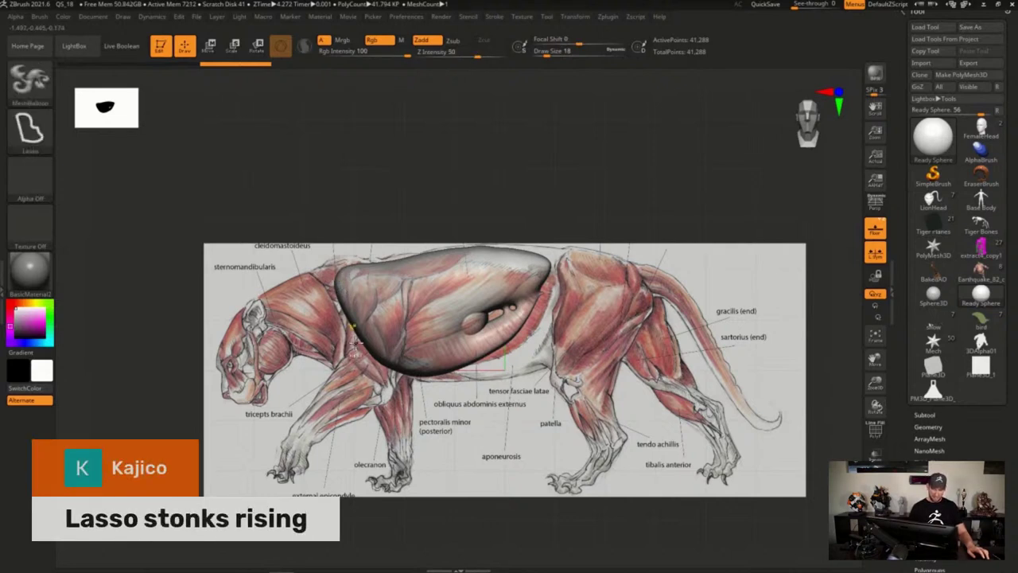
Draw a MeshBalloon front leg over the reference, adding the upper arm at the shoulder, the forearm and the paw
mouse_move(395, 277)
left_mouse_down("ctrl+shift")
mouse_move(357, 291)
mouse_move(358, 387)
mouse_move(383, 397)
mouse_move(406, 318)
mouse_move(397, 260)
left_mouse_up("ctrl+shift")
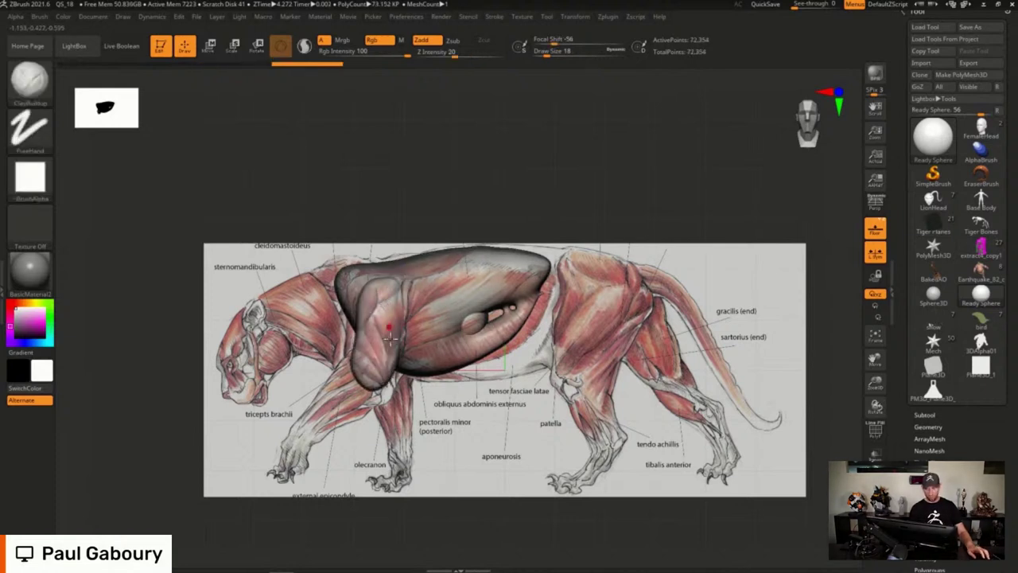
key("ctrl+shift")
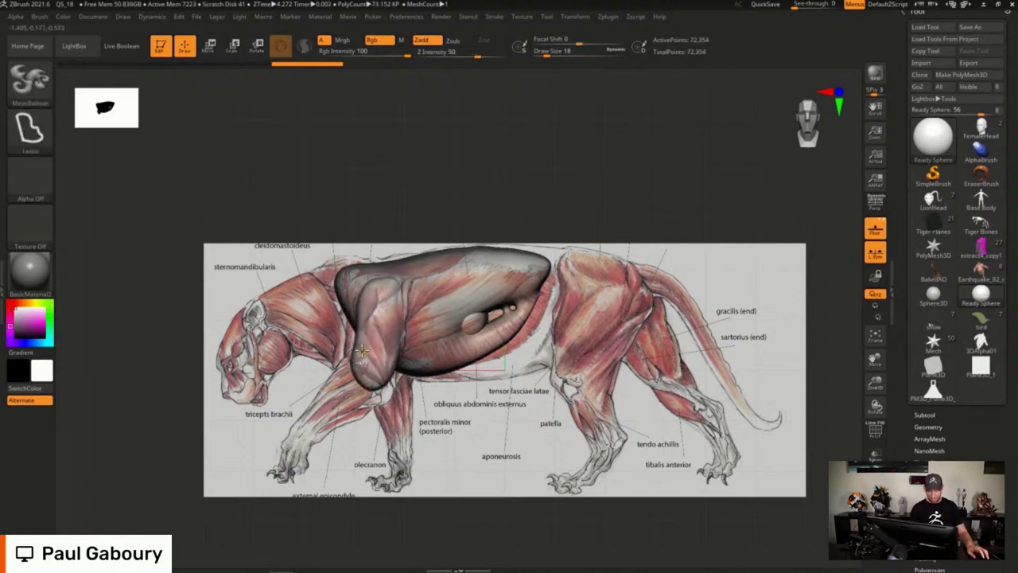
mouse_move(356, 355)
left_mouse_down()
mouse_move(293, 439)
mouse_move(315, 455)
mouse_move(397, 363)
mouse_move(387, 366)
left_mouse_up()
key("shift")
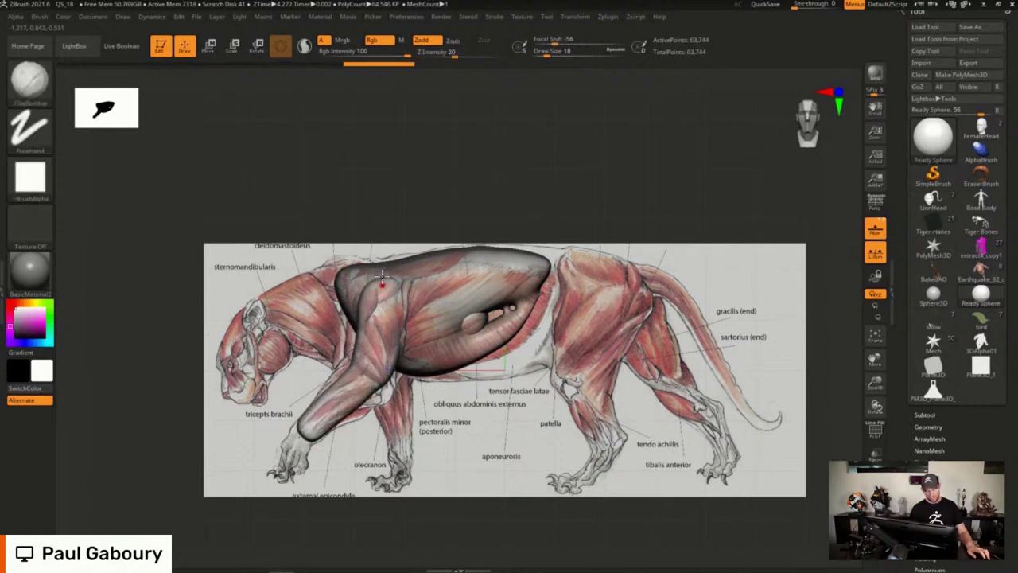
key("ctrl")
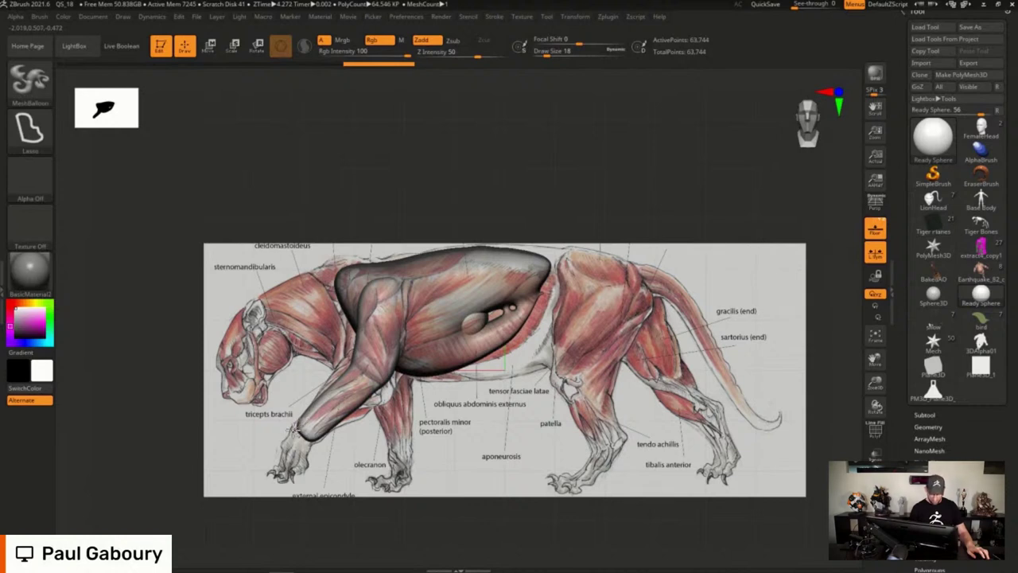
mouse_move(281, 461)
left_mouse_down()
mouse_move(270, 479)
mouse_move(280, 492)
mouse_move(307, 482)
mouse_move(325, 419)
mouse_move(345, 423)
left_mouse_up()
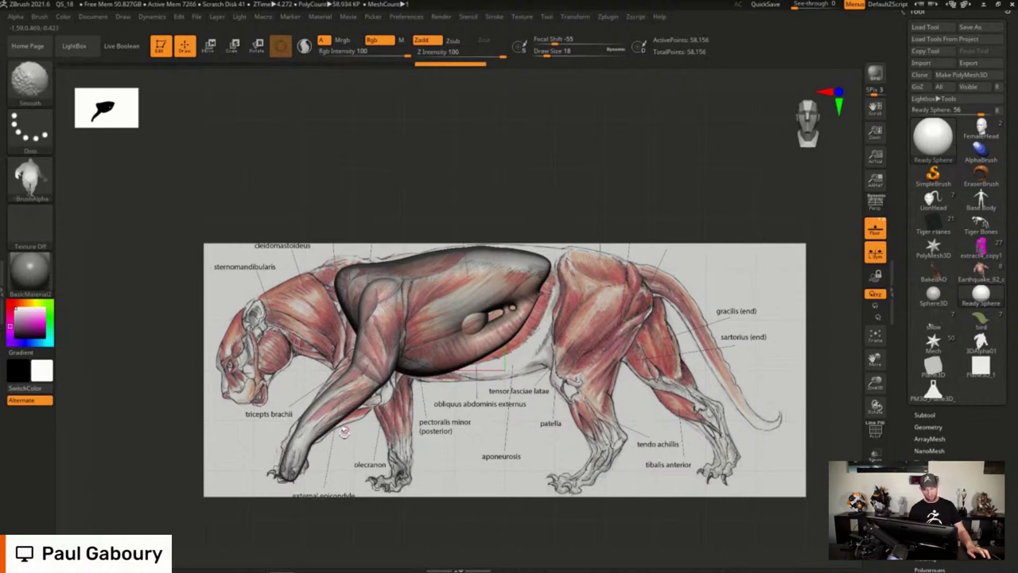
Hide the reference background, display the polyframe and examine the torso and mirrored front legs from several angles
left_click(875, 229)
left_click_drag(630, 412, 461, 390)
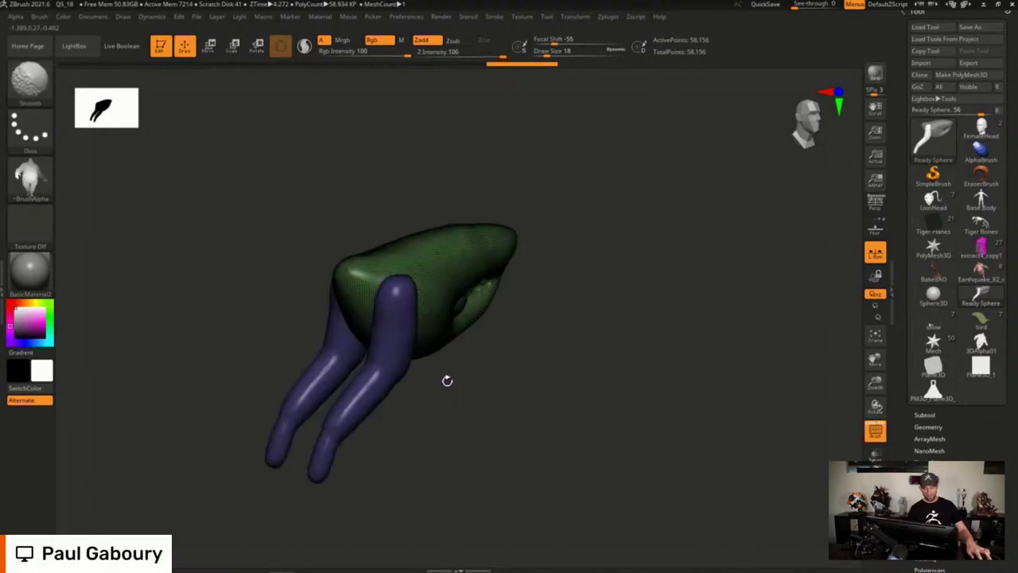
key("shift+f")
key("ctrl+shift")
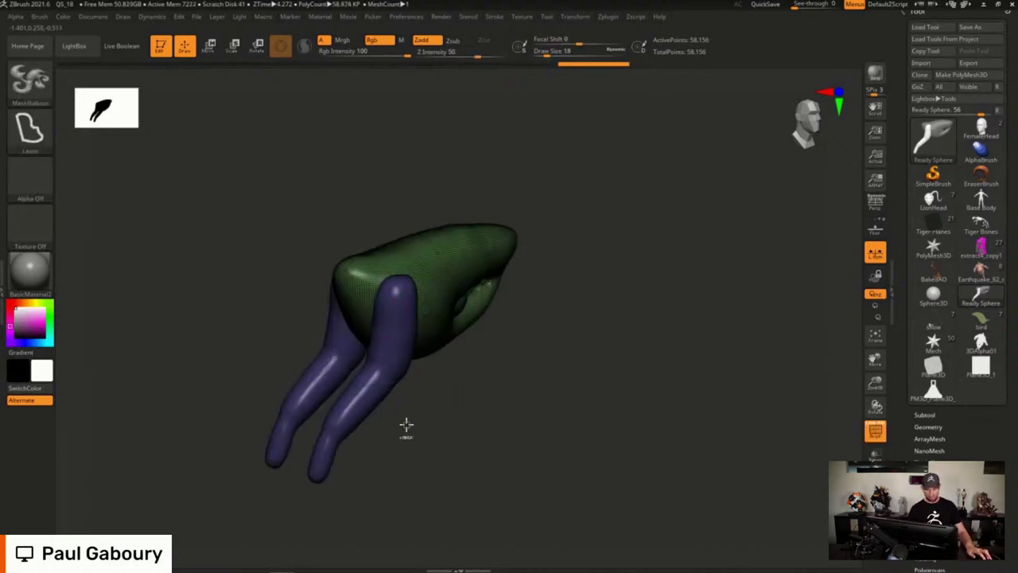
key("ctrl+shift")
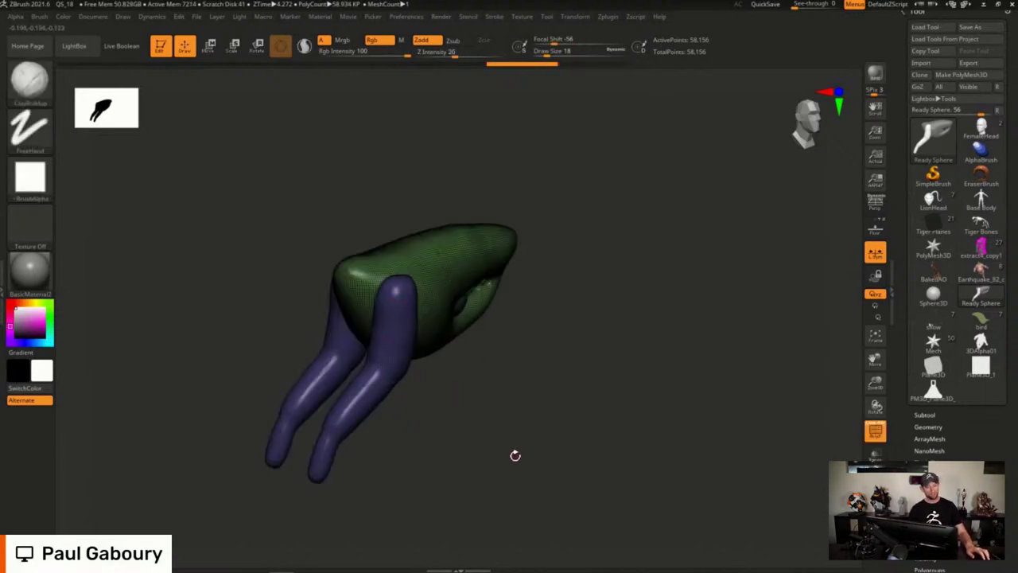
left_click_drag(518, 452, 509, 422)
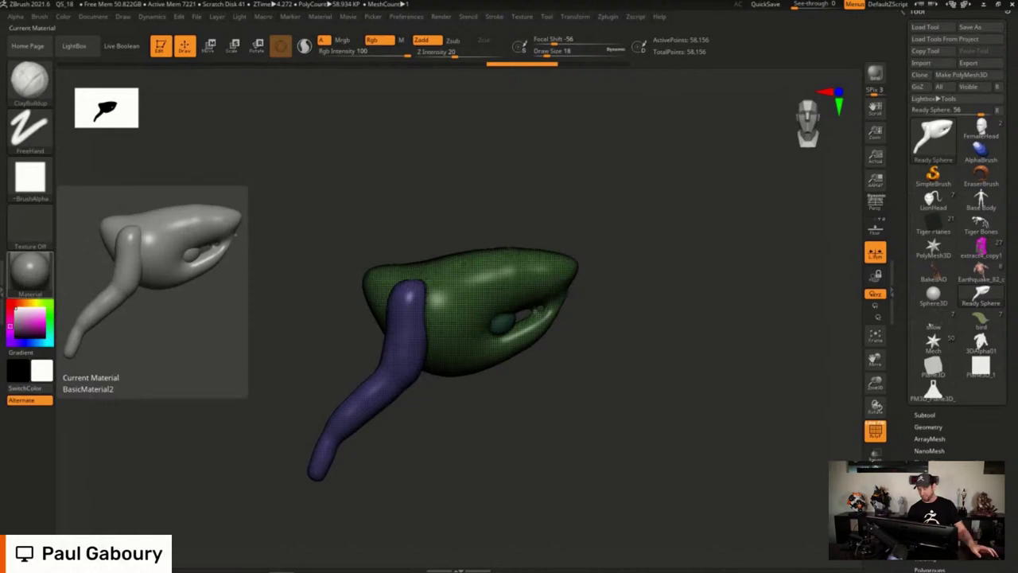
Show the big-cat reference again and undo the front legs and torso back to the starting sphere
left_click(875, 228)
key("ctrl+shift")
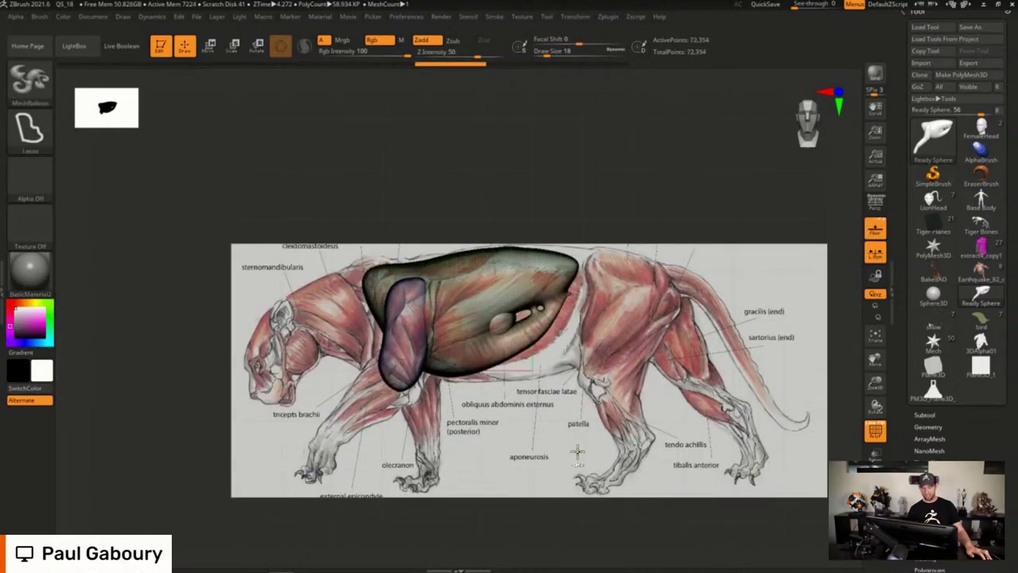
key("ctrl+z")
key("ctrl+z")
key("ctrl+z")
key("ctrl+z")
mouse_move(493, 335)
right_mouse_down("alt")
mouse_move(518, 379)
mouse_move(520, 364)
right_mouse_up("alt")
mouse_move(520, 363)
right_mouse_down("alt")
mouse_move(513, 326)
mouse_move(493, 309)
right_mouse_up("alt")
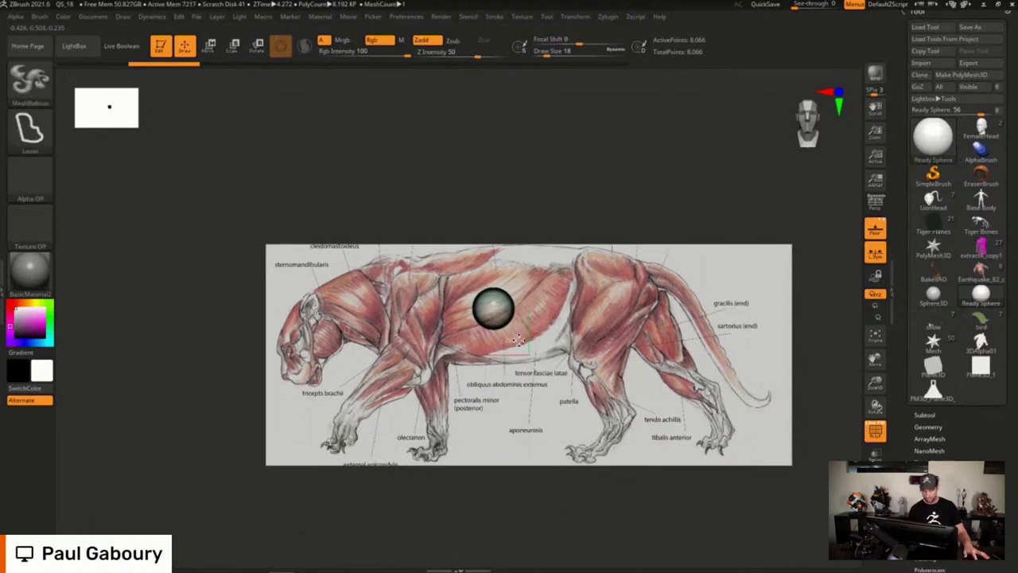
Draw a closed MeshBalloon torso over the reference's shoulder and ribcage, and a front leg from shoulder to paw
mouse_move(537, 336)
left_mouse_down("ctrl")
mouse_move(571, 294)
mouse_move(579, 259)
mouse_move(567, 233)
mouse_move(380, 255)
mouse_move(373, 310)
mouse_move(430, 364)
mouse_move(515, 352)
left_mouse_up("ctrl")
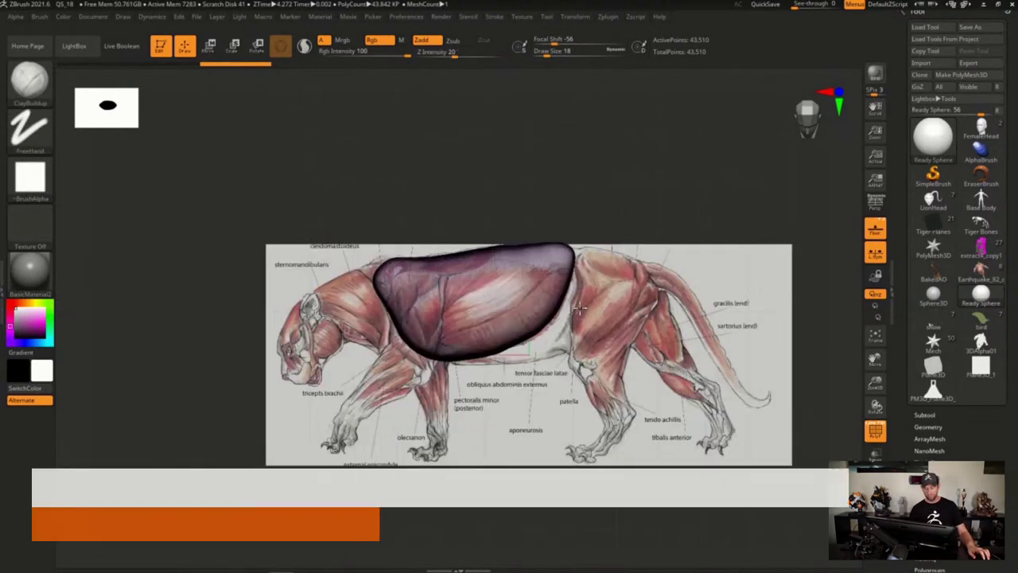
mouse_move(433, 276)
left_mouse_down("ctrl")
mouse_move(392, 276)
mouse_move(403, 371)
mouse_move(439, 314)
left_mouse_up("ctrl")
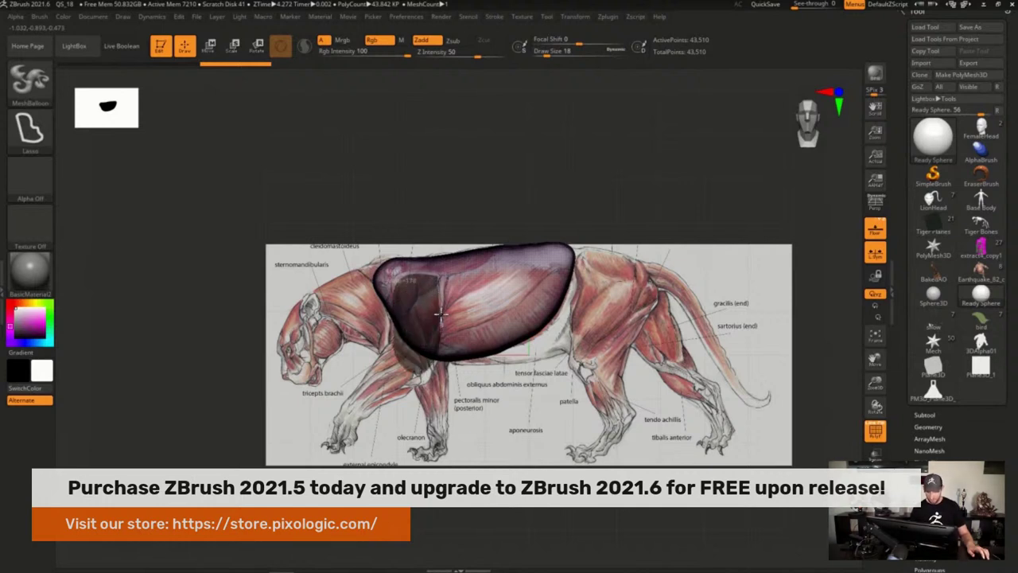
left_click_drag(440, 272, 438, 274, "ctrl")
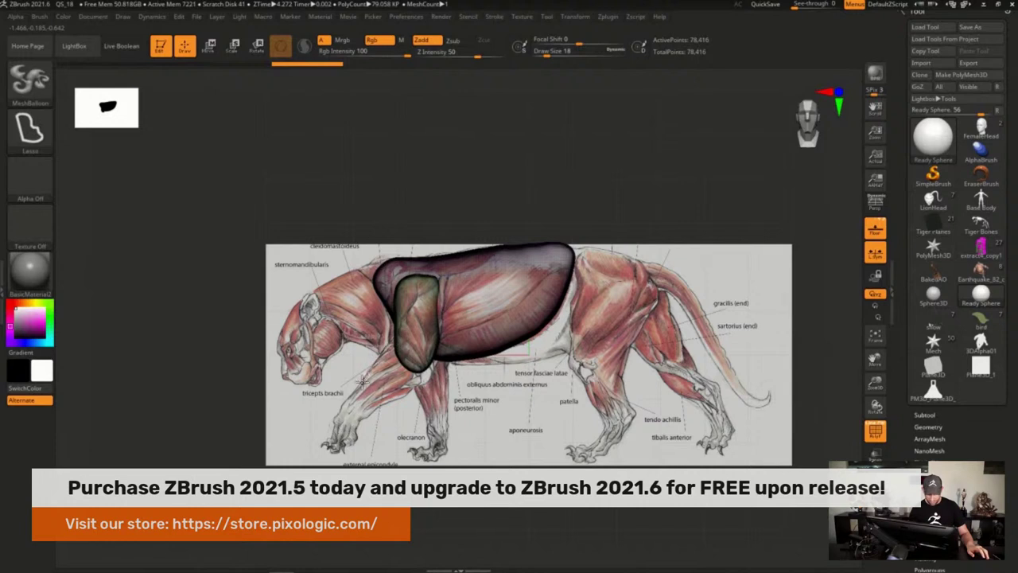
mouse_move(338, 424)
left_mouse_down("ctrl")
mouse_move(380, 359)
mouse_move(426, 368)
mouse_move(436, 349)
mouse_move(429, 334)
mouse_move(347, 404)
mouse_move(323, 450)
mouse_move(338, 461)
mouse_move(354, 457)
mouse_move(360, 427)
left_mouse_up("ctrl")
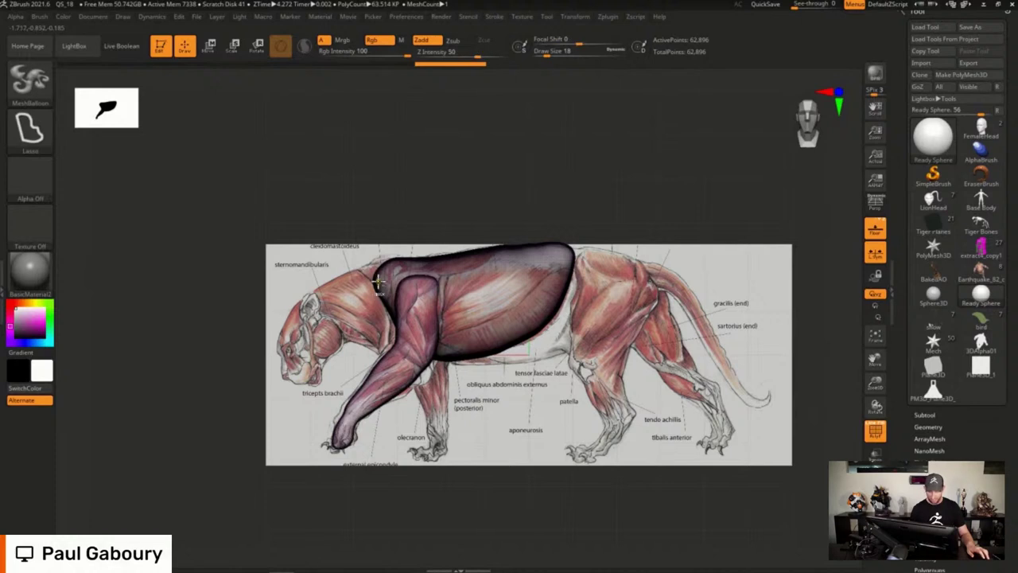
Add MeshBalloon neck and head shapes over the reference, and hide the reference background and polyframe
mouse_move(379, 280)
left_mouse_down("ctrl")
mouse_move(321, 277)
mouse_move(300, 303)
mouse_move(351, 340)
mouse_move(399, 335)
mouse_move(415, 311)
mouse_move(412, 320)
left_mouse_up("ctrl")
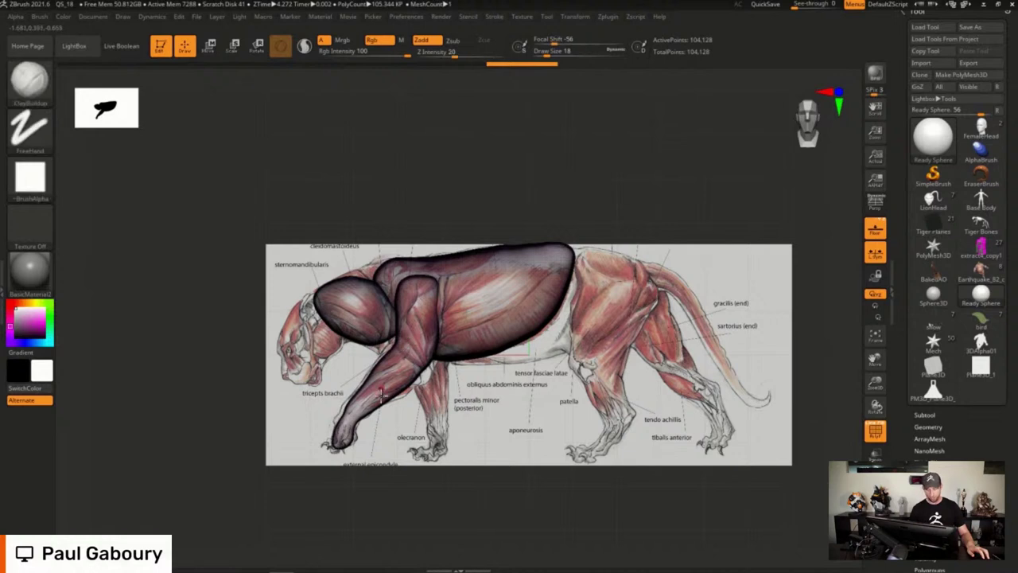
mouse_move(288, 321)
left_mouse_down("ctrl")
mouse_move(278, 360)
mouse_move(298, 390)
mouse_move(319, 387)
mouse_move(348, 347)
mouse_move(347, 311)
left_mouse_up("ctrl")
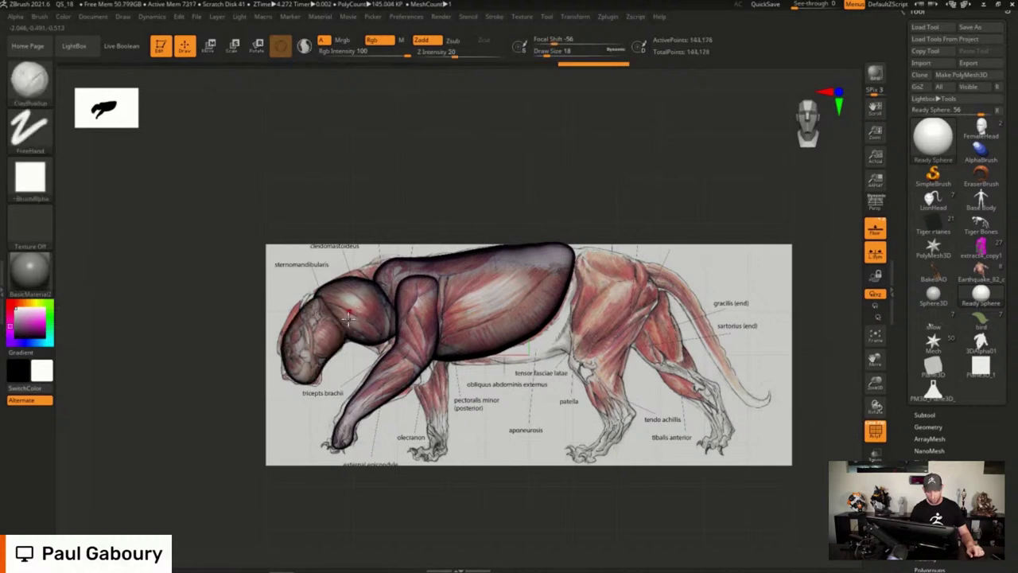
left_click(875, 229)
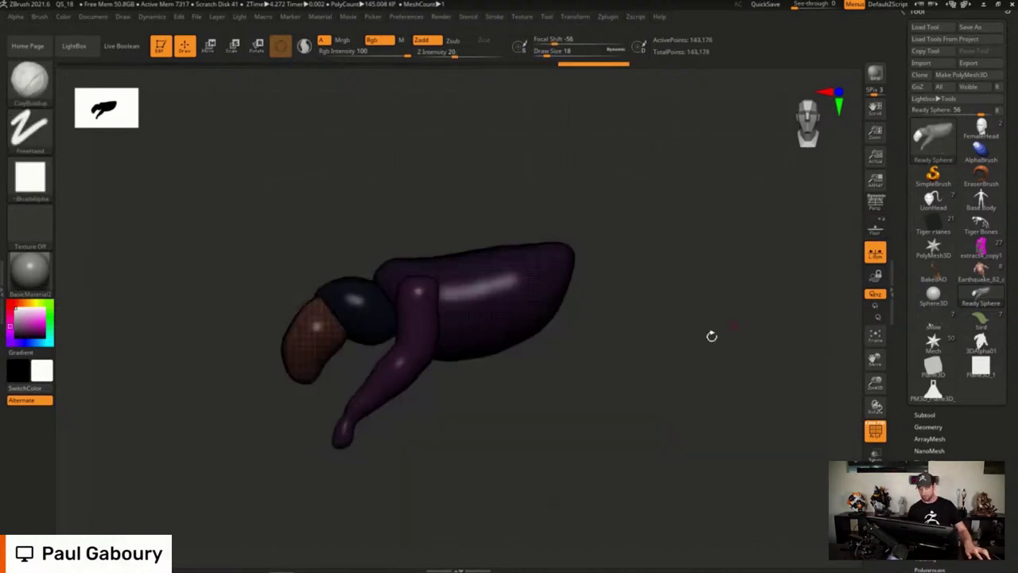
mouse_move(711, 334)
left_mouse_down()
mouse_move(594, 416)
mouse_move(586, 405)
mouse_move(639, 425)
left_mouse_up()
key("shift+f")
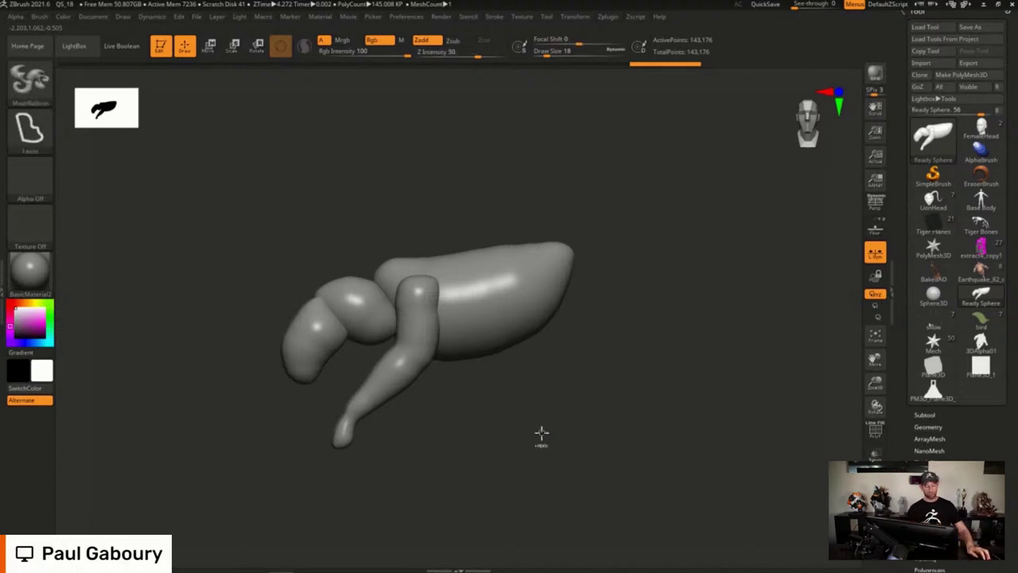
Undo the head, neck and front leg shapes, back to the torso alone
key("ctrl+z")
key("ctrl+z")
key("ctrl+z")
key("ctrl+z")
key("ctrl+z")
key("ctrl+z")
key("ctrl+z")
key("ctrl+z")
key("ctrl+z")
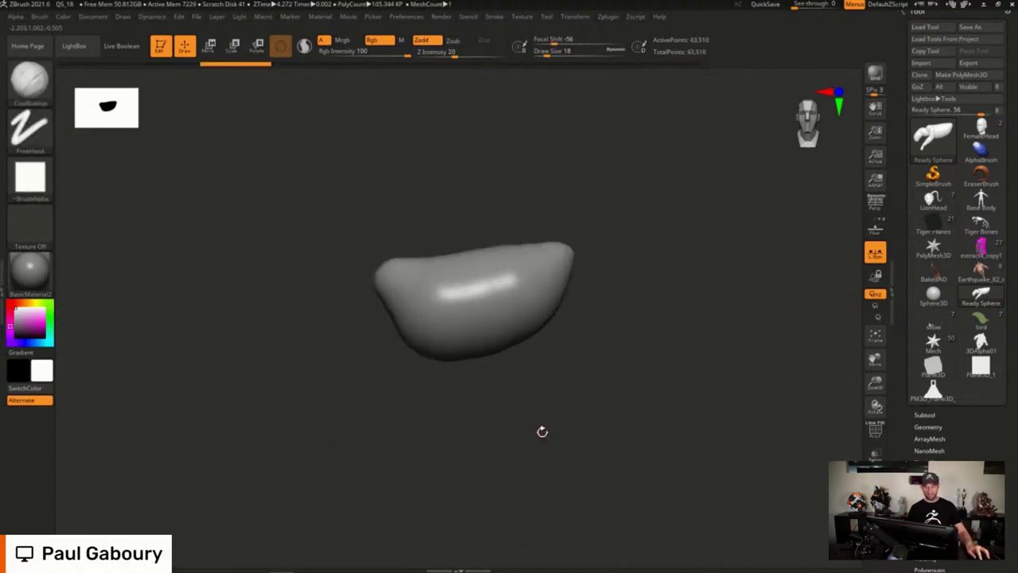
Try a MeshBalloon shape extending down from the torso and undo it
left_click_drag(599, 325, 566, 354, "alt")
mouse_move(429, 286)
left_mouse_down()
mouse_move(493, 170)
mouse_move(591, 354)
mouse_move(438, 448)
left_mouse_up()
key("ctrl+z")
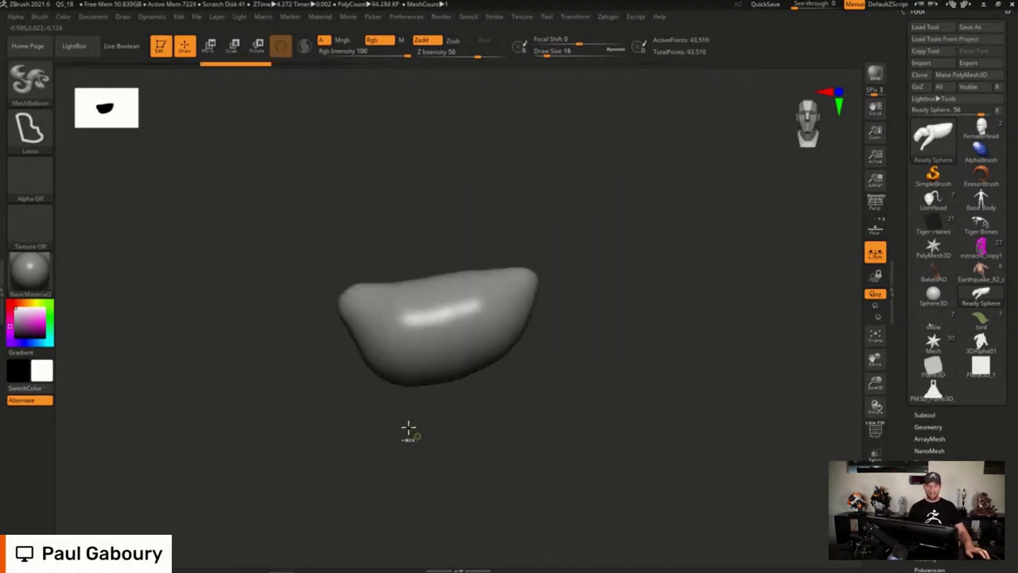
Lower the Lasso stroke's Smoothness, test it with a large rounded MeshBalloon shape over the torso's rear, and undo that shape
left_click(46, 139)
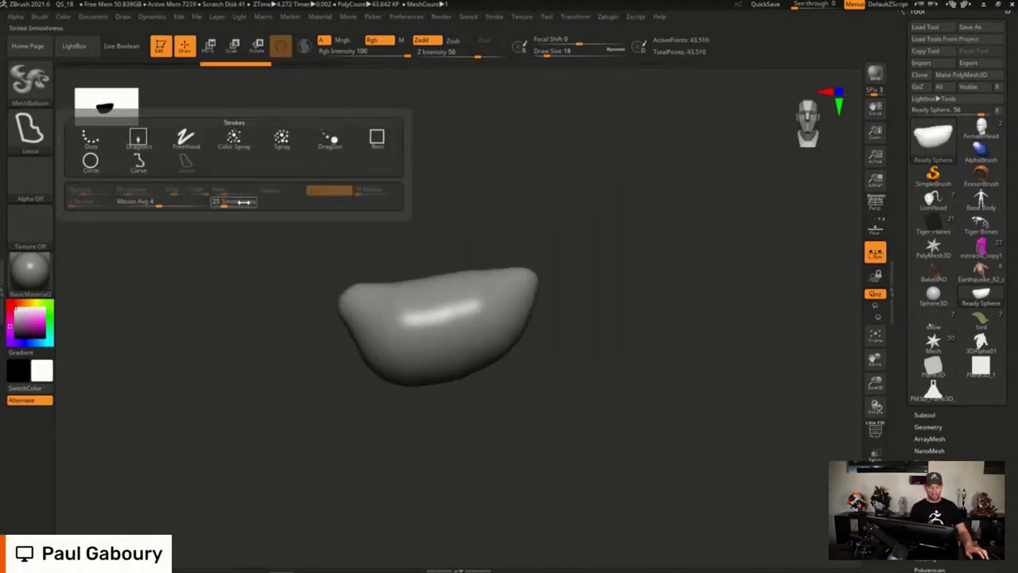
mouse_move(243, 203)
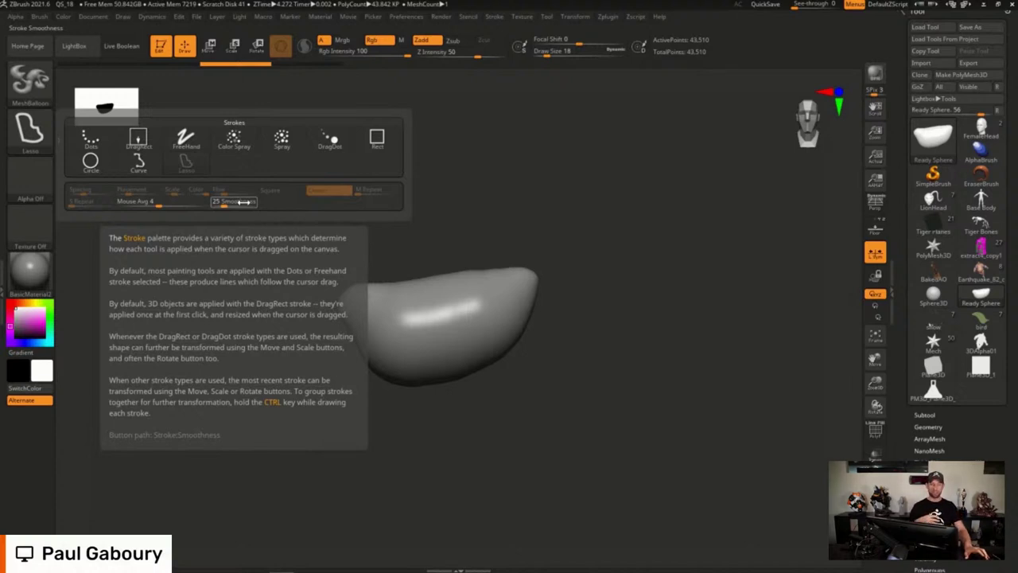
left_click(222, 204)
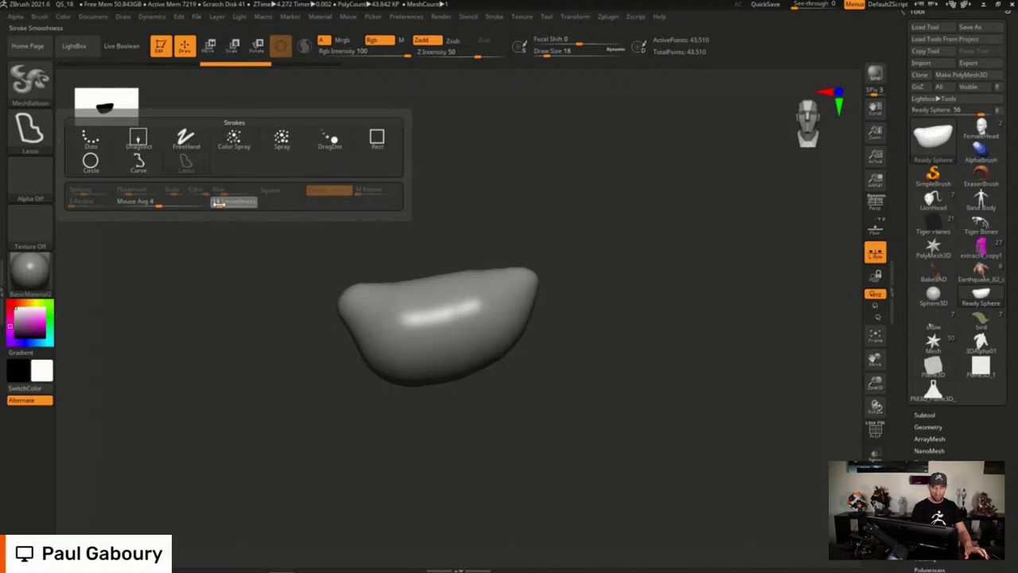
mouse_move(439, 296)
left_mouse_down("ctrl")
mouse_move(639, 246)
mouse_move(495, 334)
left_mouse_up("ctrl")
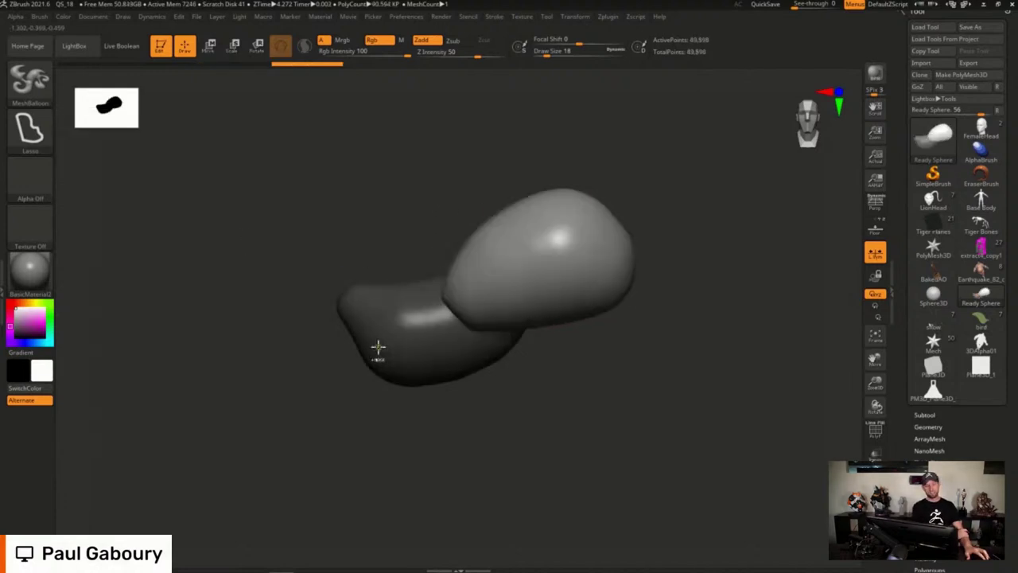
key("ctrl+z")
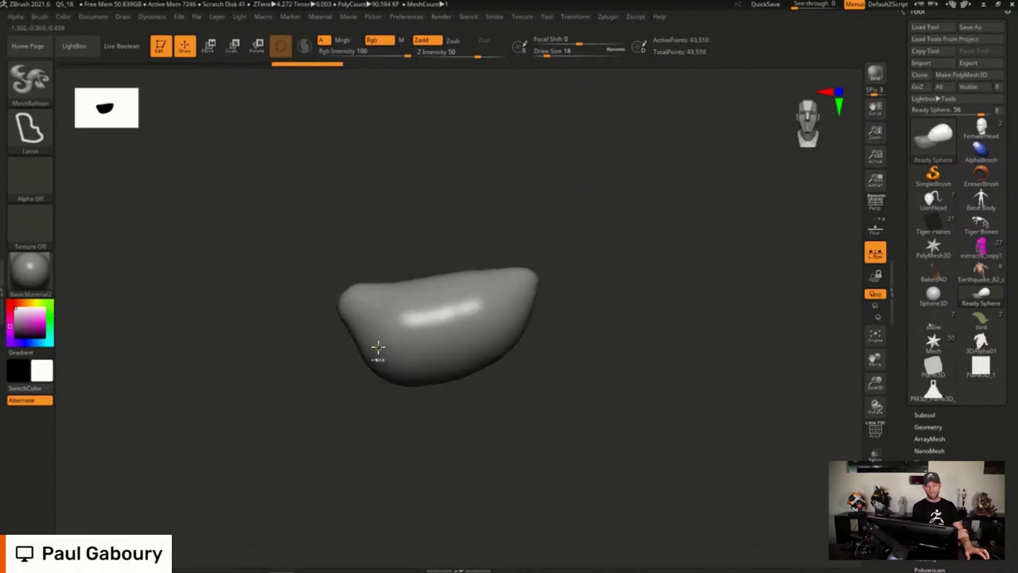
Switch to the ClayBuildup brush for working on the torso
key("b")
key("c")
key("b")
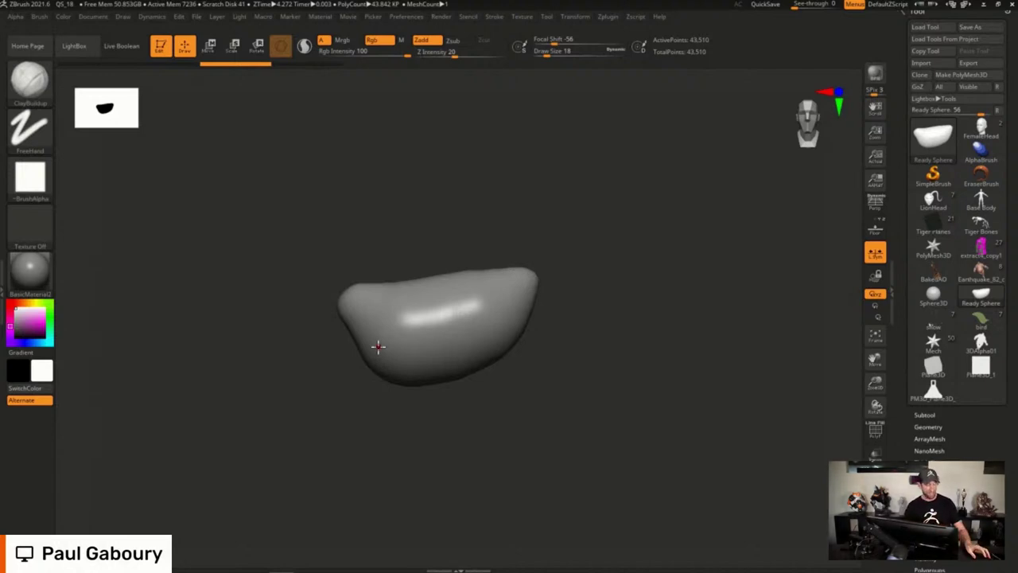
key("ctrl")
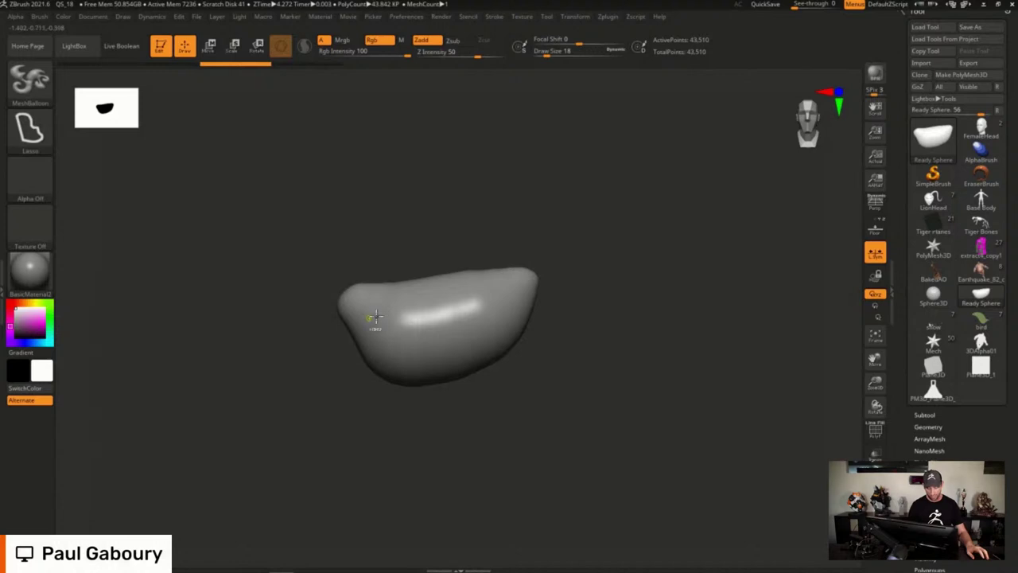
key("b")
key("c")
key("b")
left_click_drag(352, 383, 436, 331, "alt")
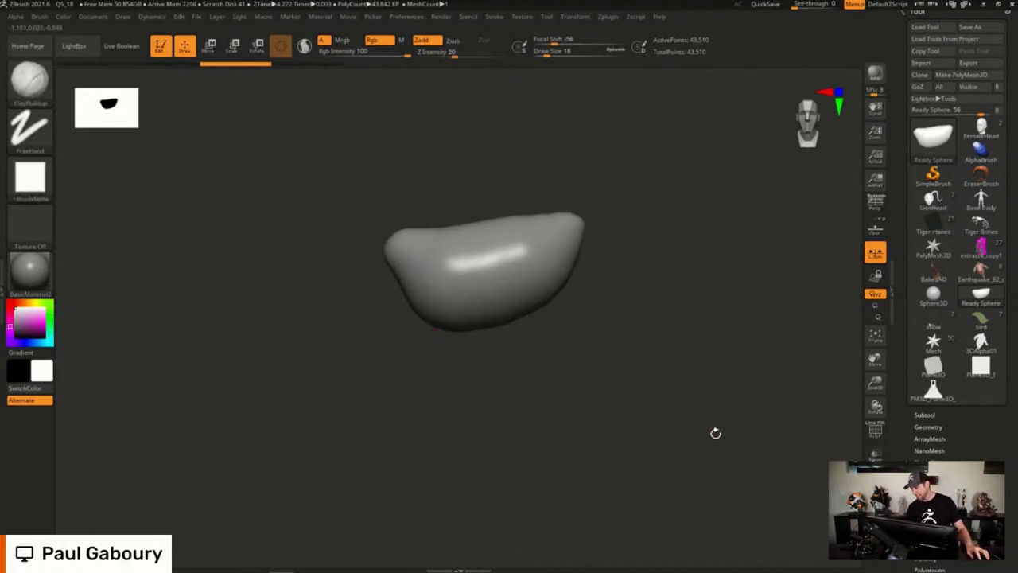
Switch to the snow tool containing the boxed winter scene
left_click(934, 325)
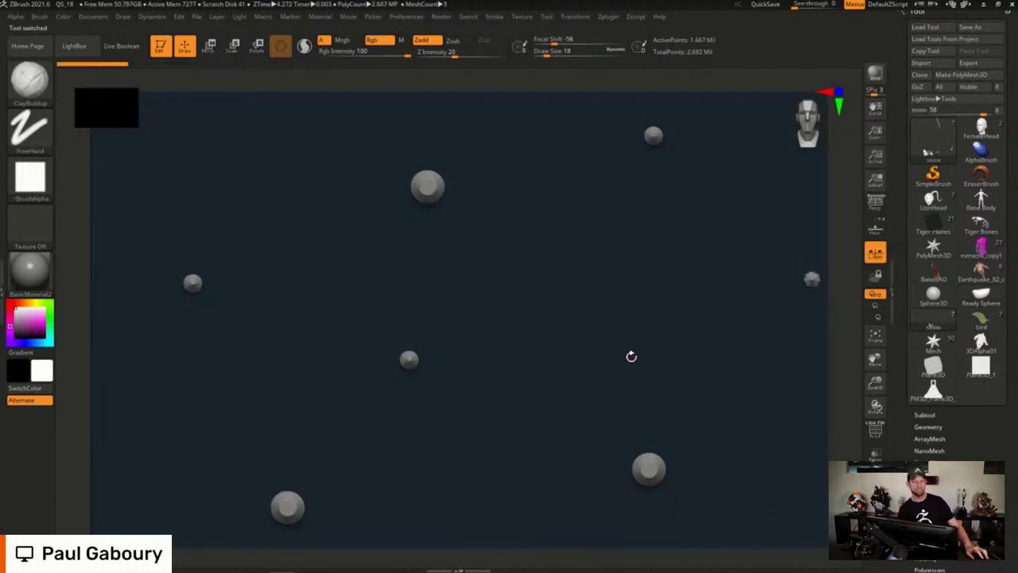
key("ctrl")
right_click_drag(646, 357, 270, 196, "ctrl")
mouse_move(596, 380)
right_mouse_down("alt")
mouse_move(581, 342)
mouse_move(593, 305)
mouse_move(580, 296)
right_mouse_up("alt")
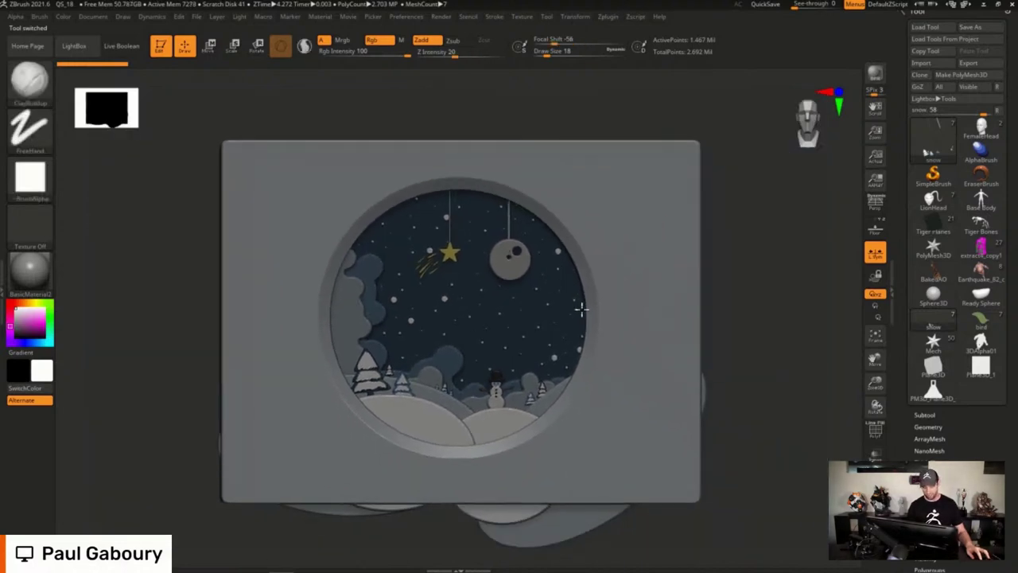
Set the current material to SkinShade4 for the winter scene
left_click(29, 270)
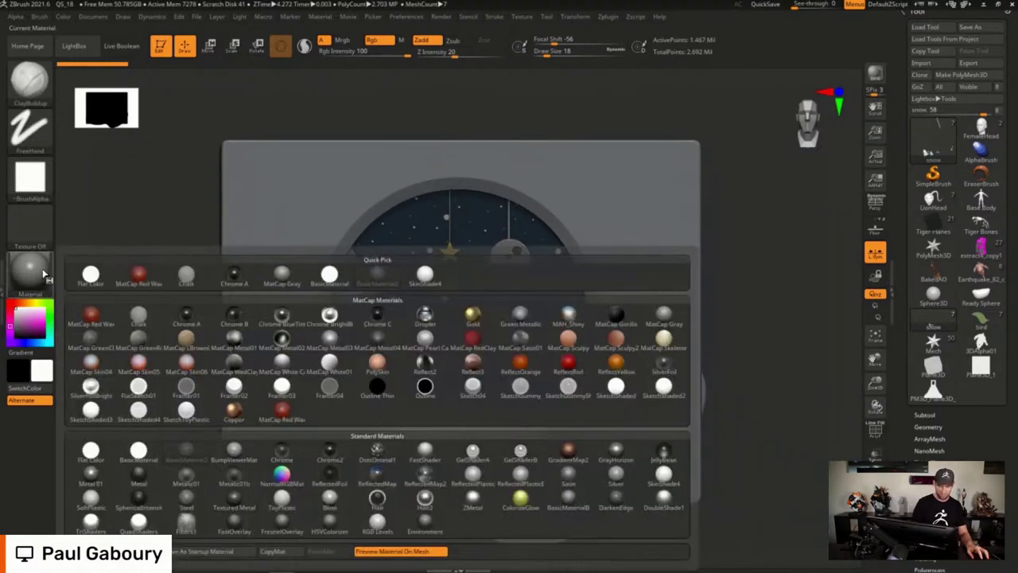
left_click(663, 475)
left_click_drag(727, 289, 757, 326)
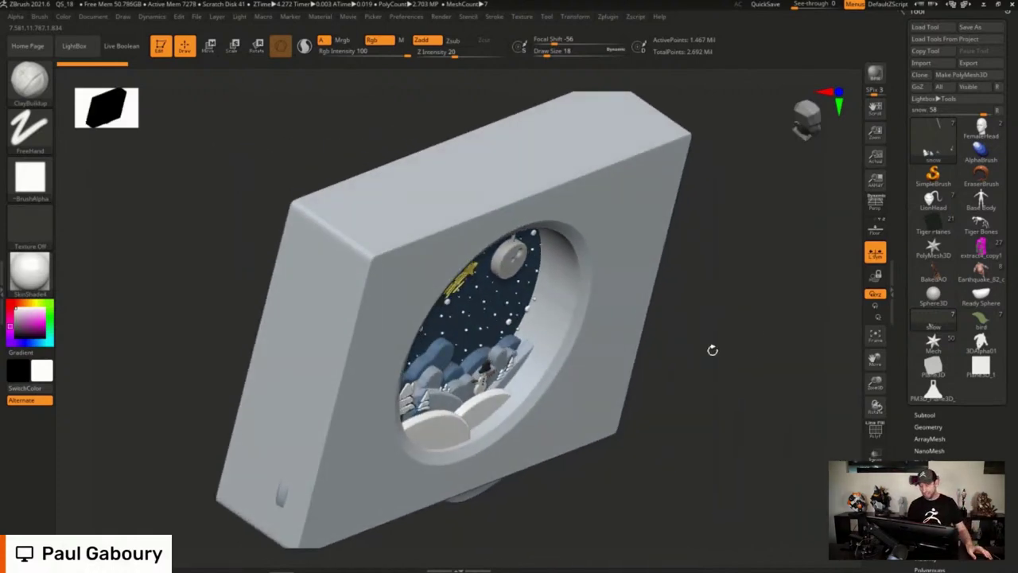
Frame the box's round window straight from the front and make a BPR render of the winter scene
left_click_drag(711, 350, 580, 268, "shift")
right_click_drag(580, 268, 591, 300, "ctrl")
left_click_drag(678, 313, 696, 289, "alt")
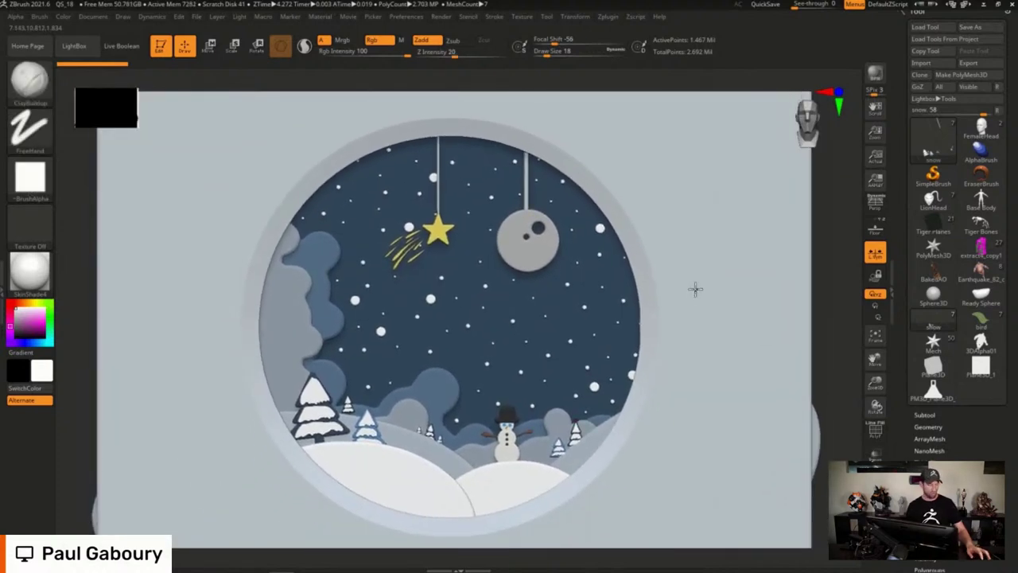
key("shift+r")
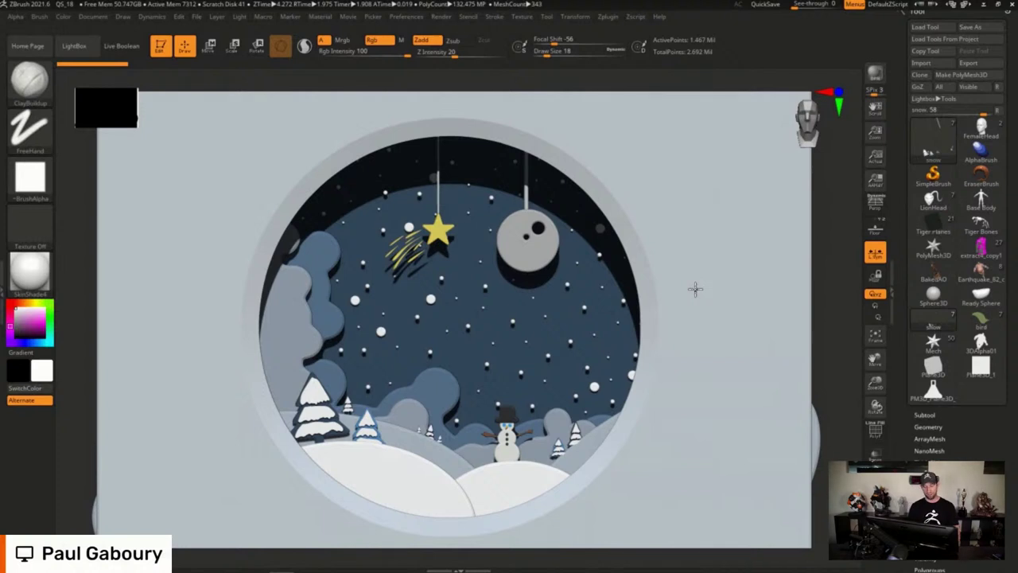
Switch to the bird tool, frame its round opening closely and make a BPR render of the scene
left_click(980, 320)
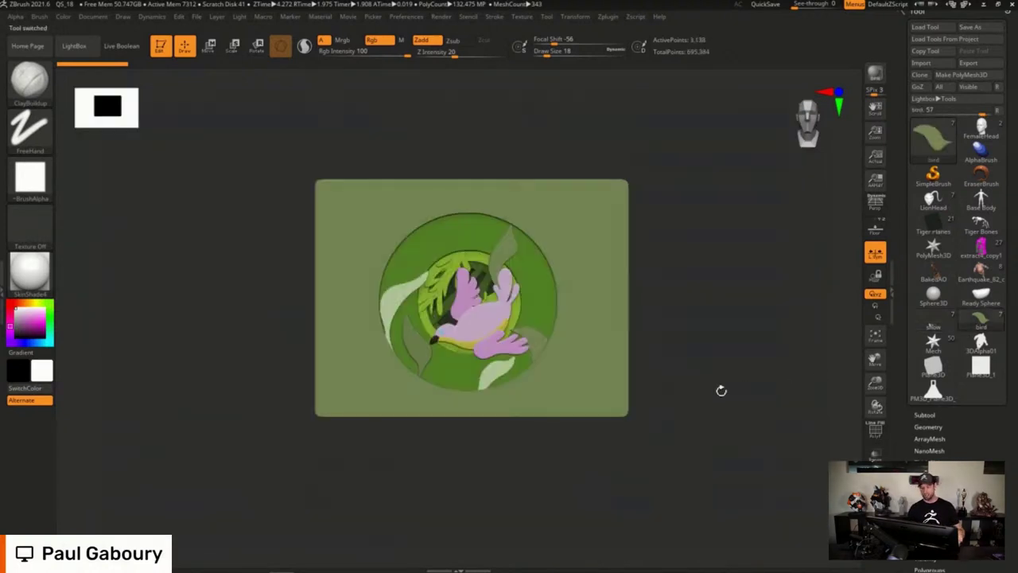
right_click_drag(547, 299, 681, 368, "ctrl")
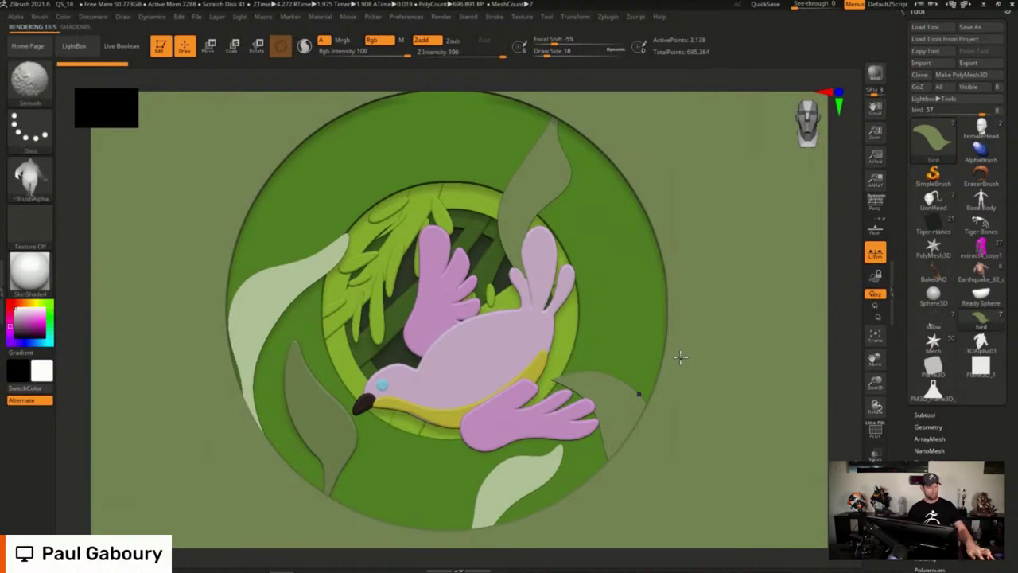
key("shift")
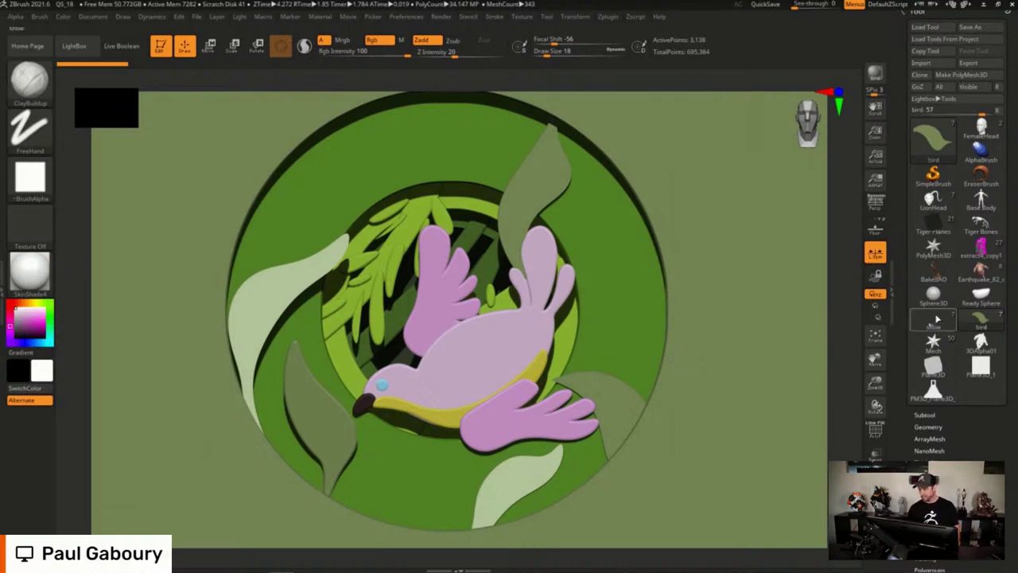
Switch to the Tiger Planes tool and examine the tiger face's stacked layers from the side and the front
mouse_move(941, 319)
left_click(933, 222)
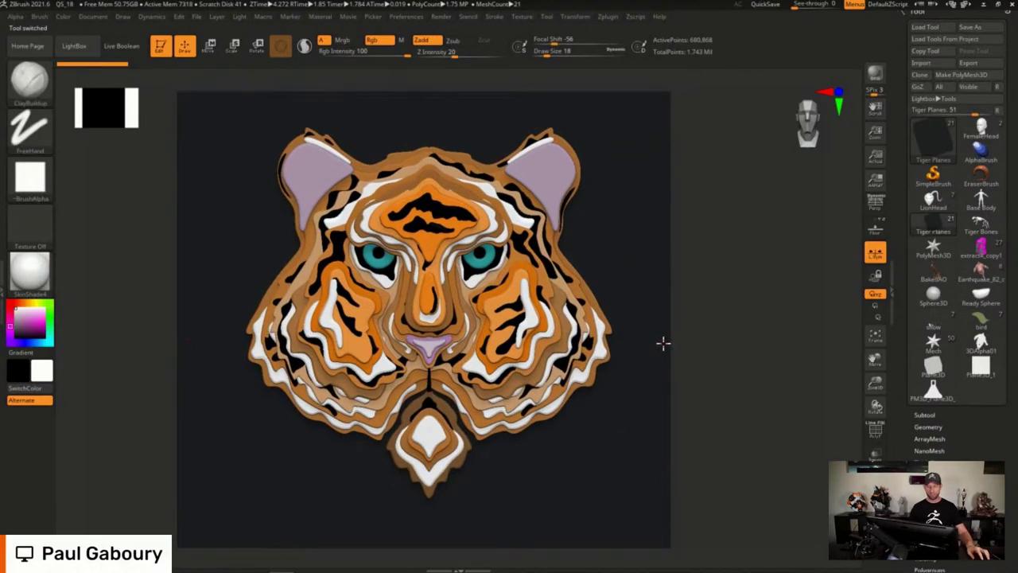
mouse_move(663, 343)
left_mouse_down()
mouse_move(693, 341)
mouse_move(800, 387)
mouse_move(511, 420)
left_mouse_up()
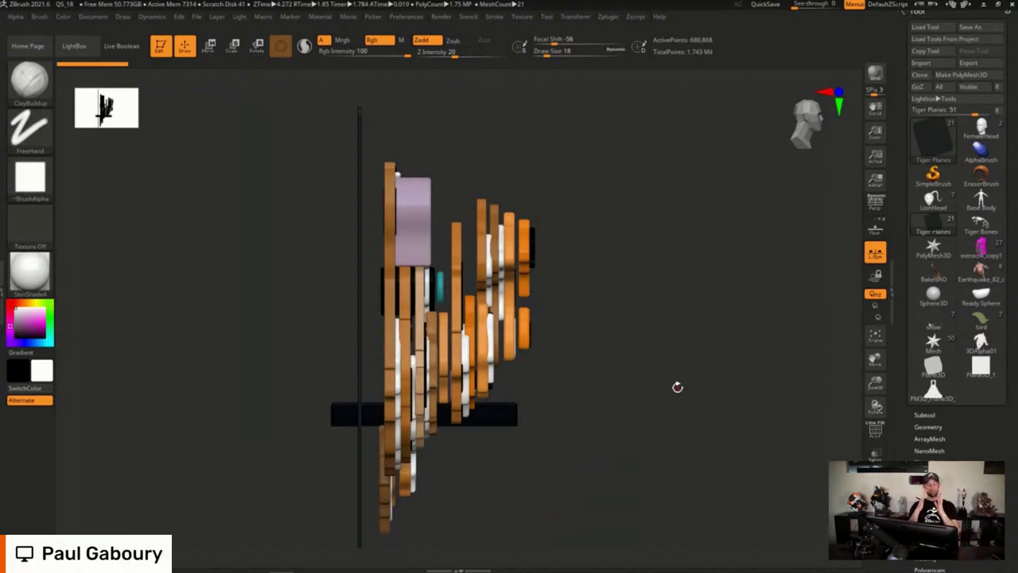
left_click_drag(676, 386, 559, 379)
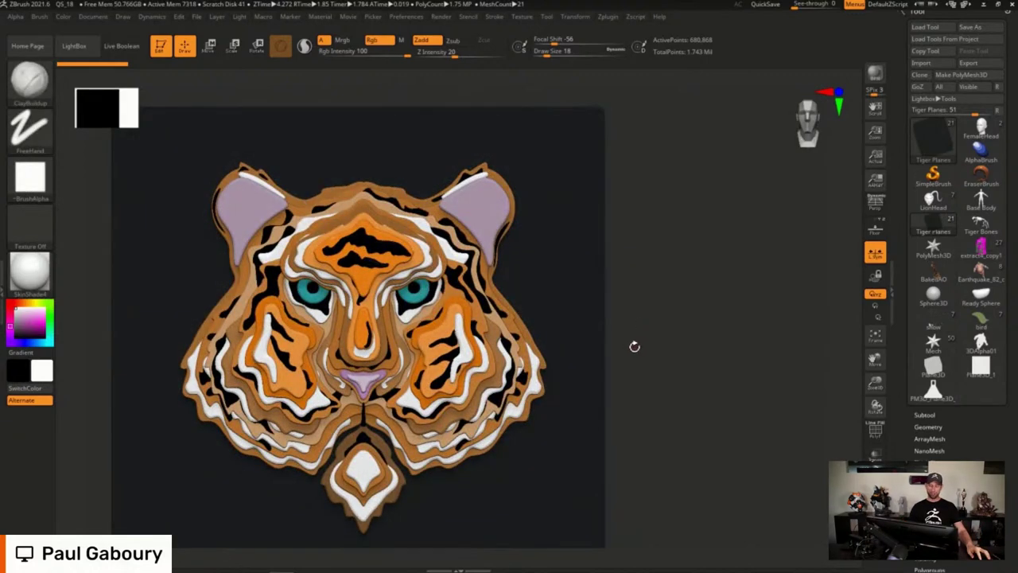
mouse_move(634, 363)
left_mouse_down()
mouse_move(708, 349)
mouse_move(739, 363)
left_mouse_up()
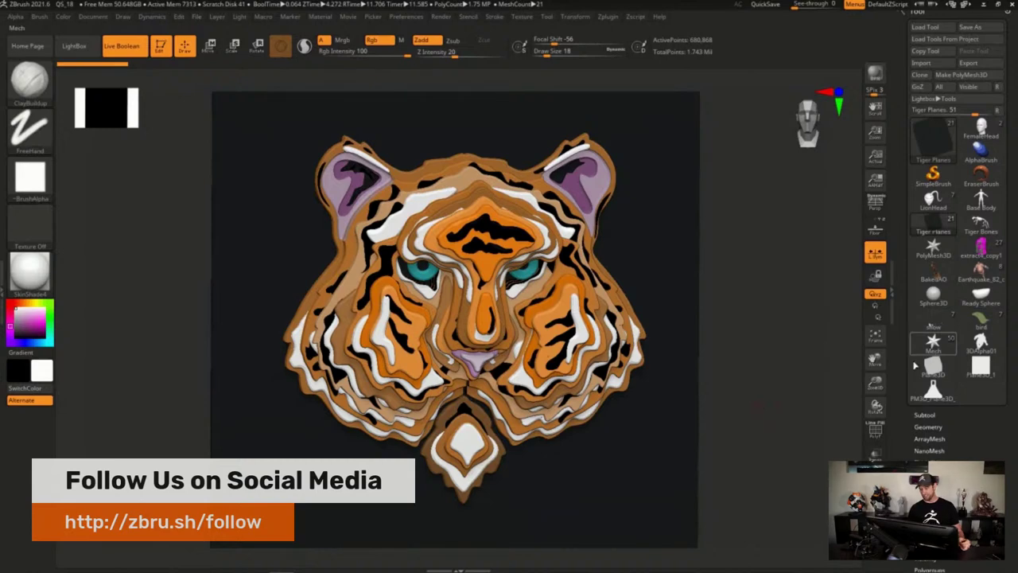
Switch to the Mech tool and set the current material to BasicMaterial2
left_click(932, 340)
left_click(29, 272)
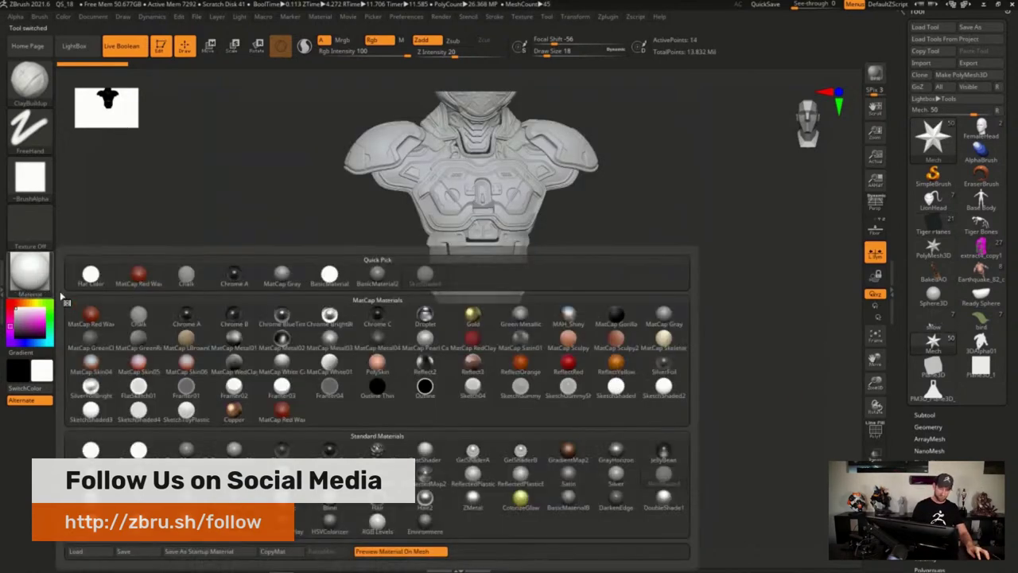
left_click(184, 448)
left_click_drag(604, 307, 641, 376)
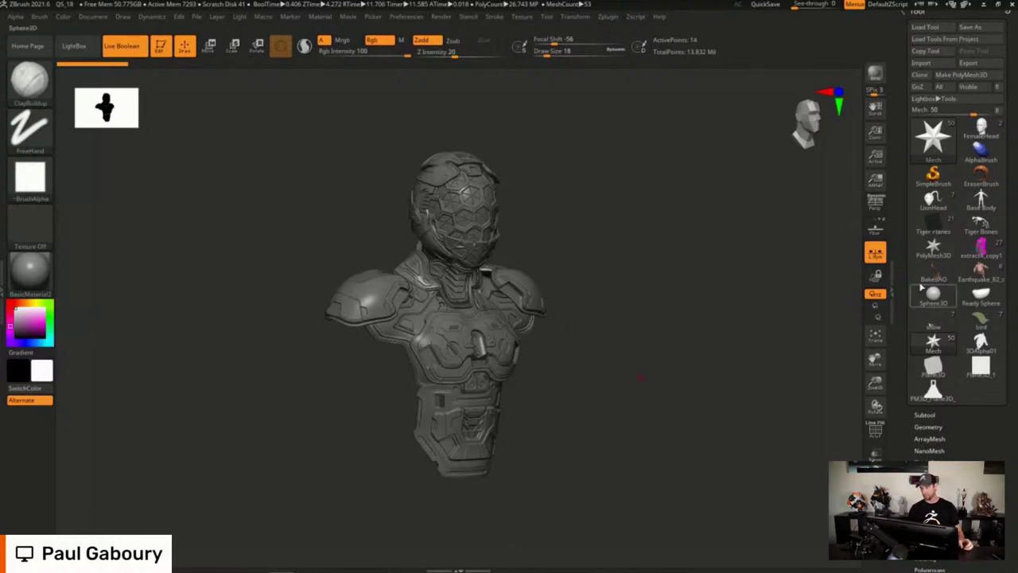
Switch to the Base Body tool and frame the figure's head and torso from the front
left_click(981, 201)
right_click_drag(649, 305, 566, 263, "shift")
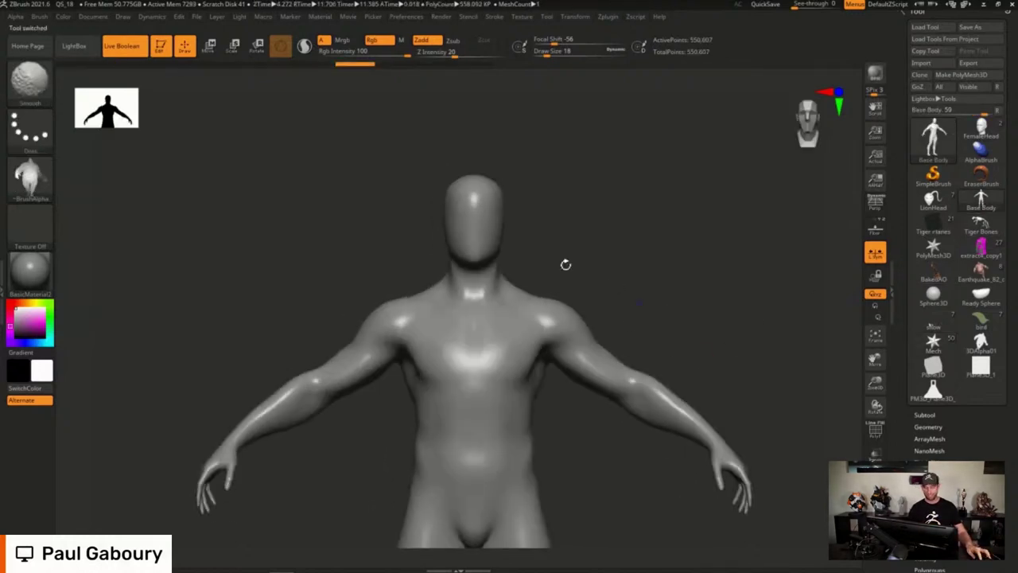
right_click_drag(496, 216, 582, 388, "alt")
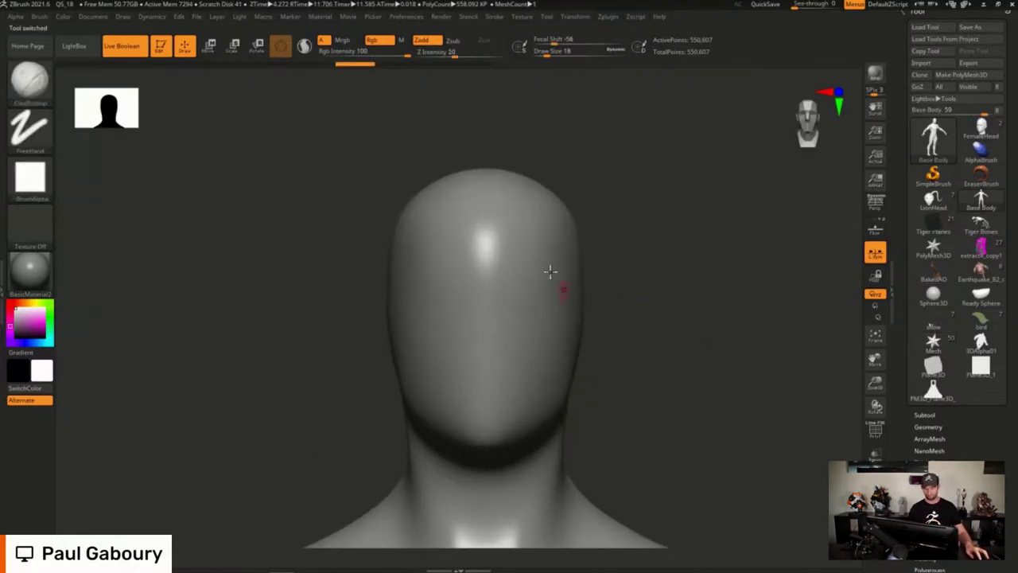
right_click_drag(511, 436, 517, 398, "alt")
right_click_drag(485, 353, 502, 245, "ctrl")
right_click_drag(518, 284, 513, 236, "alt")
right_click_drag(563, 345, 514, 291, "ctrl")
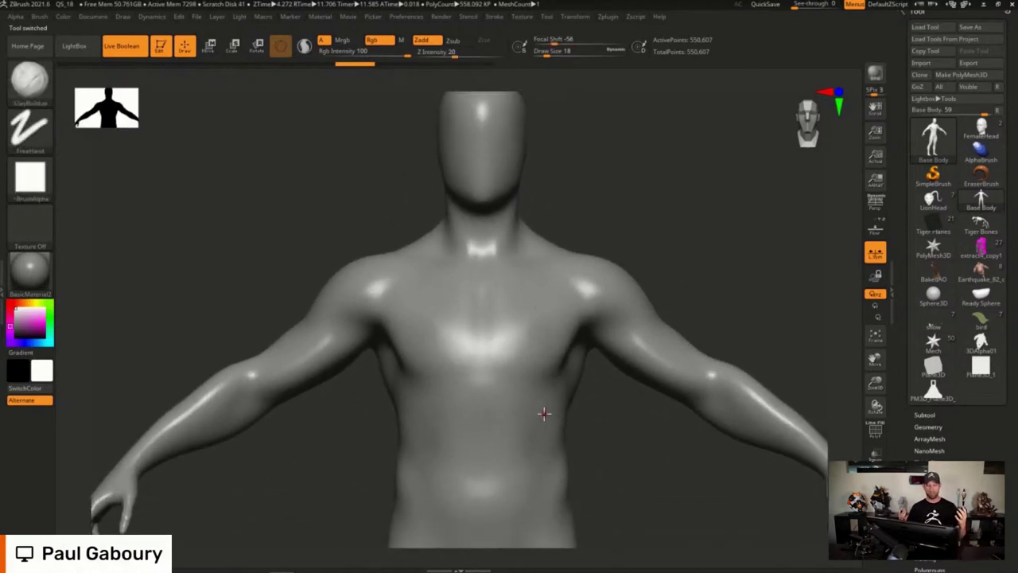
Choose MeshProject as the masking brush and turn off Live Boolean
left_click(32, 87, "ctrl")
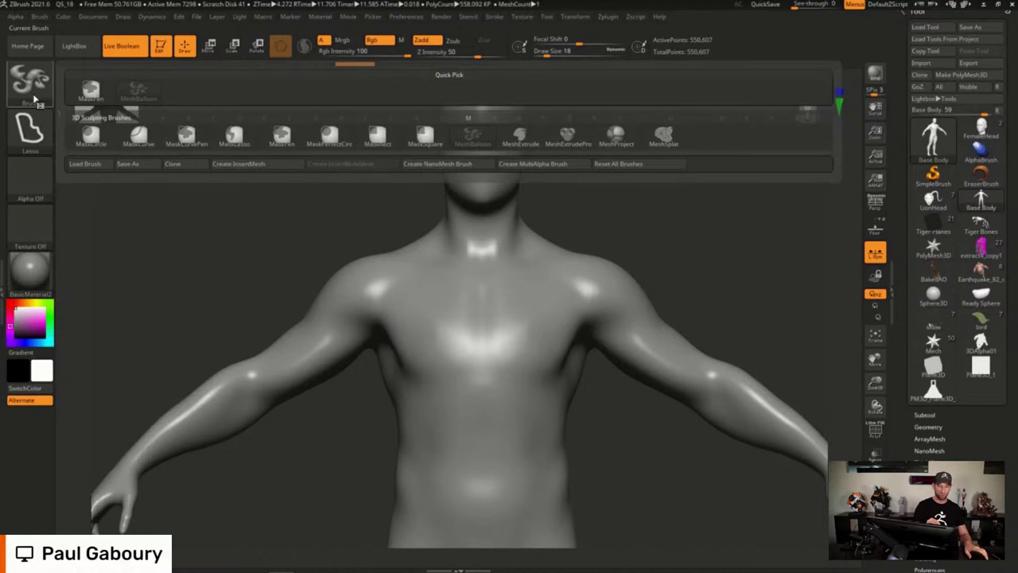
left_click(454, 164)
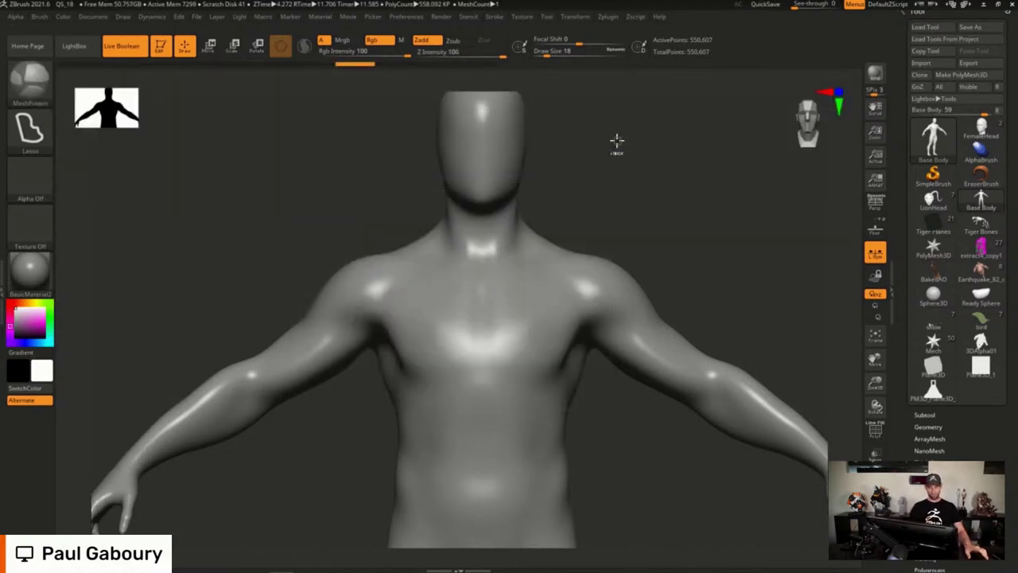
mouse_move(548, 308)
right_mouse_down("alt")
mouse_move(546, 320)
mouse_move(568, 319)
right_mouse_up("alt")
left_click(125, 50)
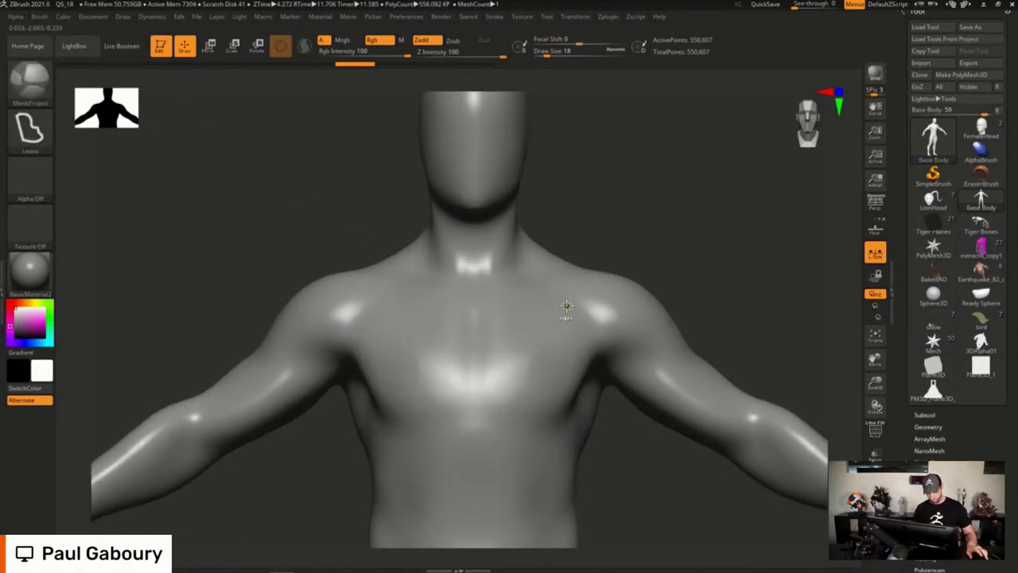
Lasso a MeshProject panel across the figure's upper chest and view its curvature from below
mouse_move(564, 305)
left_mouse_down("ctrl+shift")
mouse_move(390, 299)
mouse_move(355, 342)
mouse_move(387, 411)
mouse_move(442, 422)
mouse_move(552, 416)
left_mouse_up("ctrl+shift")
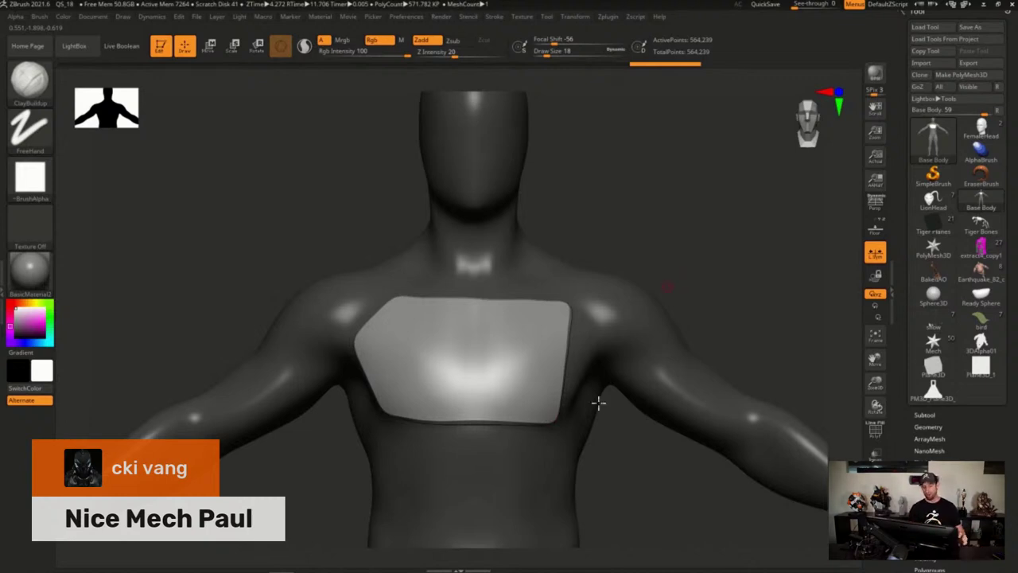
left_click_drag(599, 469, 597, 363)
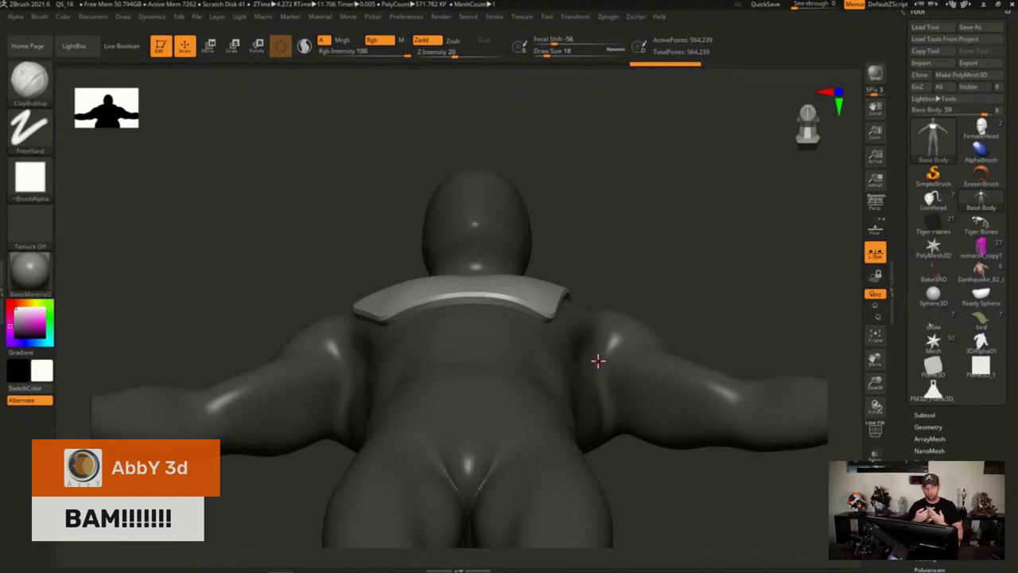
Switch to the Earthquake_82 character tool and delete the lower subdivision levels of its body
left_click(981, 269)
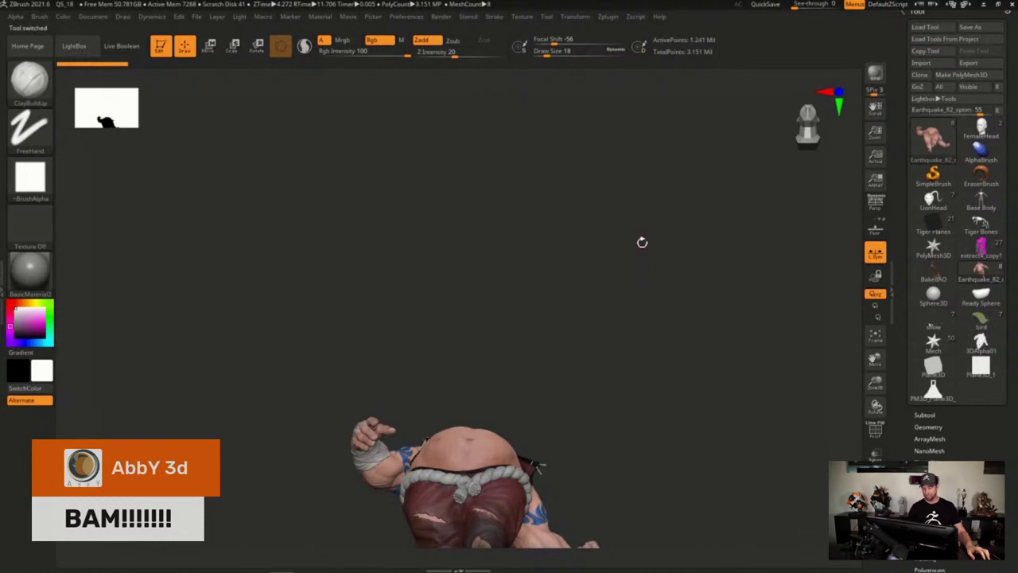
left_click_drag(637, 274, 703, 334)
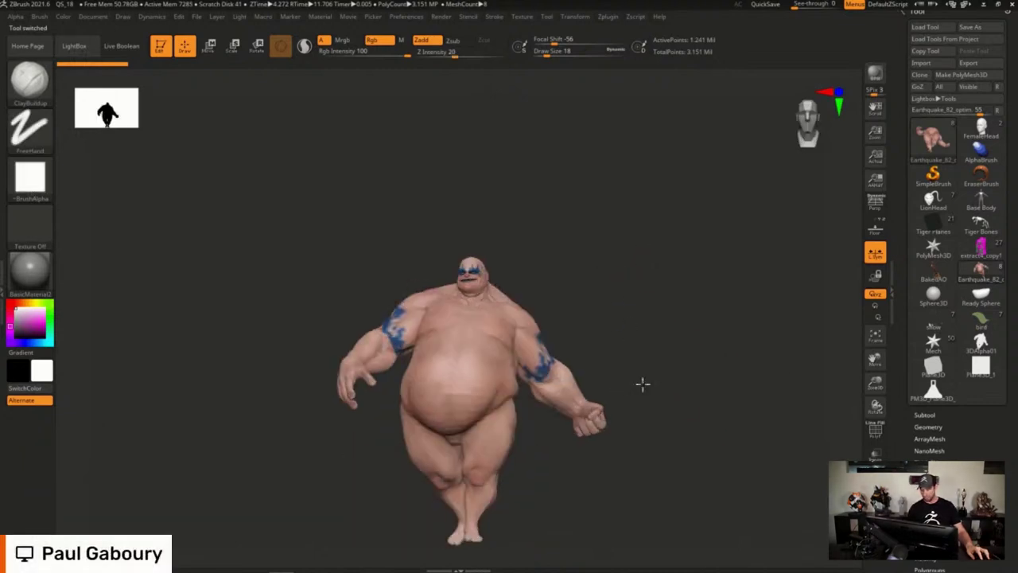
right_click_drag(642, 384, 479, 230, "ctrl")
mouse_move(480, 231)
left_mouse_down("ctrl")
mouse_move(457, 307)
mouse_move(529, 279)
mouse_move(531, 231)
left_mouse_up("ctrl")
left_click(935, 426, "shift")
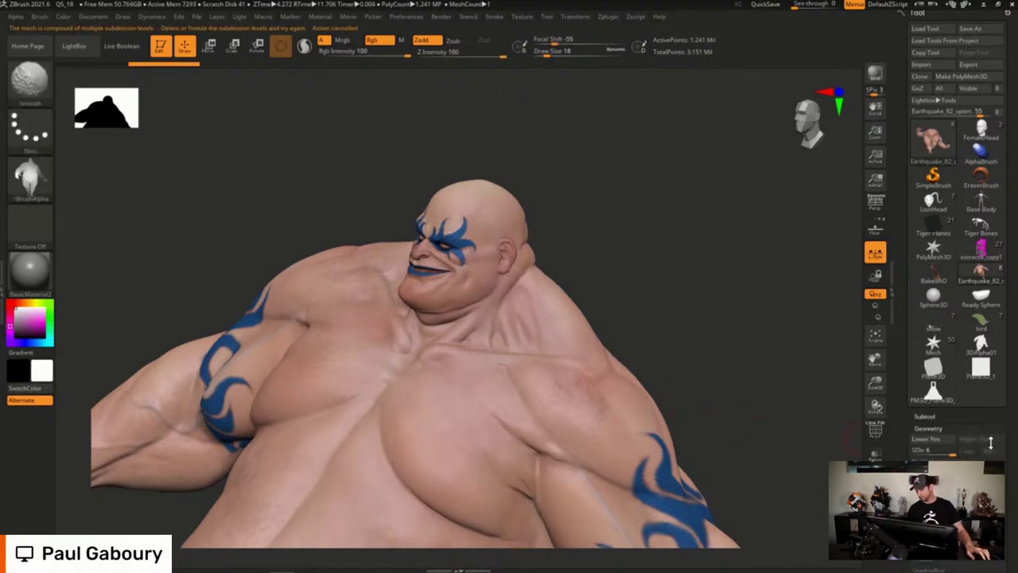
left_click(932, 462)
Lasso a MeshProject panel over the side of the character's head, look around it and undo it
mouse_move(488, 226)
left_mouse_down("ctrl+shift")
mouse_move(477, 237)
mouse_move(531, 247)
mouse_move(496, 205)
mouse_move(490, 214)
left_mouse_up("ctrl+shift")
left_click_drag(641, 345, 613, 326)
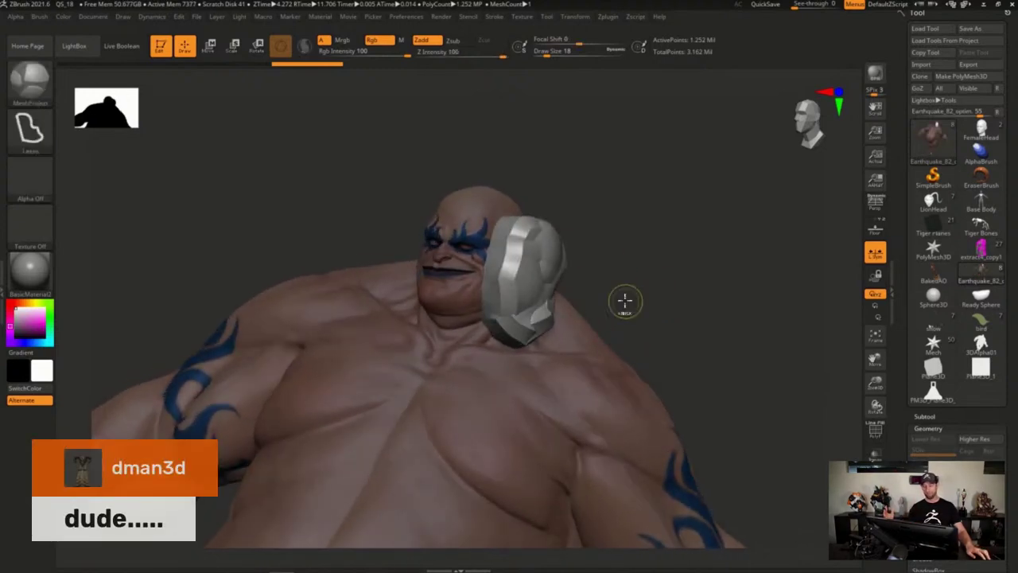
key("ctrl+z")
Return to the Base Body tool and inspect the chest panel's beveled edge with the polyframe shown
left_click(981, 203)
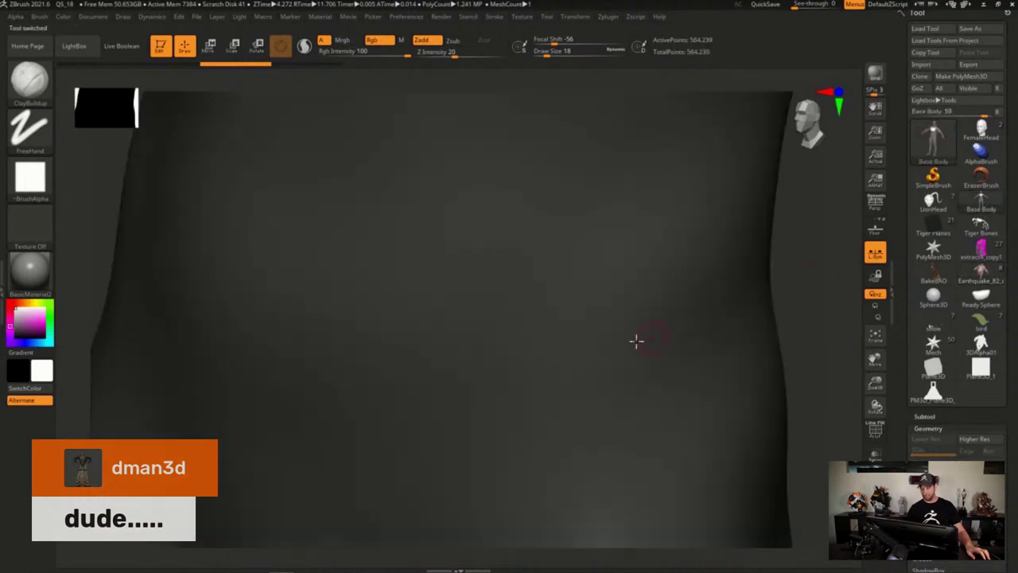
key("f")
left_click_drag(695, 341, 562, 365)
right_click_drag(470, 259, 552, 371, "ctrl")
key("1")
right_click_drag(439, 334, 509, 347, "ctrl")
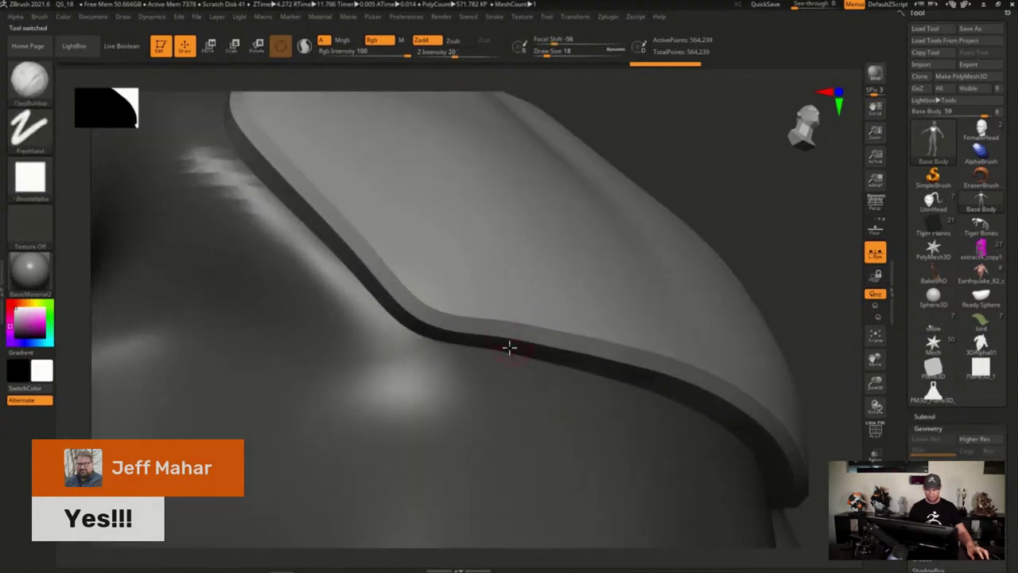
key("shift+f")
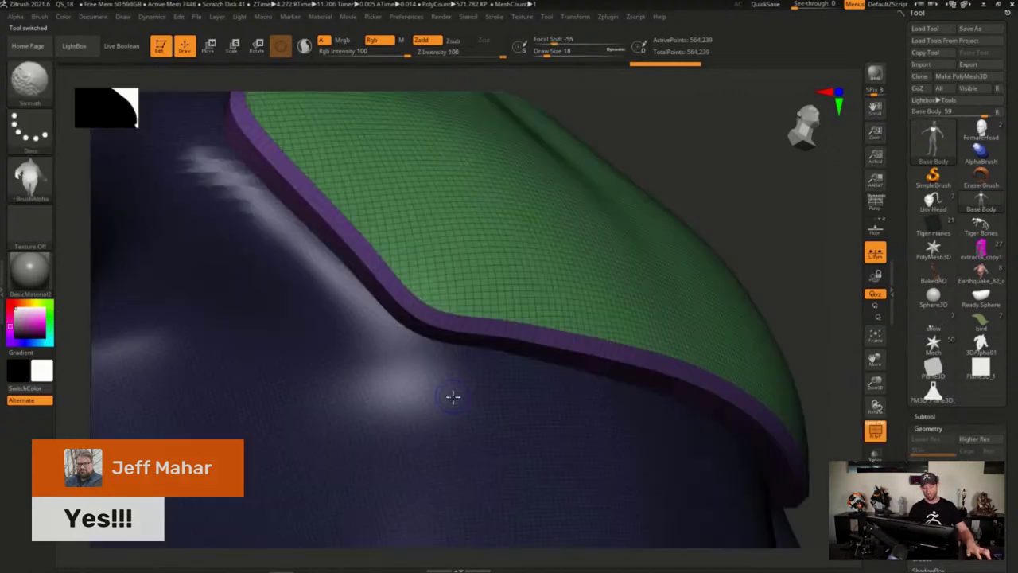
Choose the SelectRect selection brush, isolate the chest panel's front polygroup and show the whole mesh again
left_click(535, 218, "ctrl+shift")
key("ctrl+z")
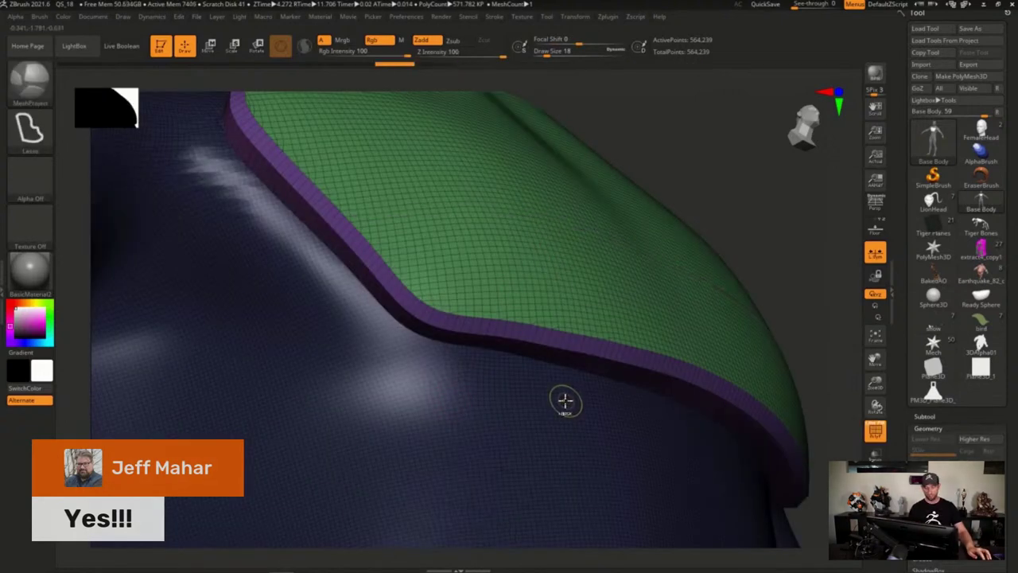
left_click(30, 84, "ctrl+shift")
left_click(377, 137)
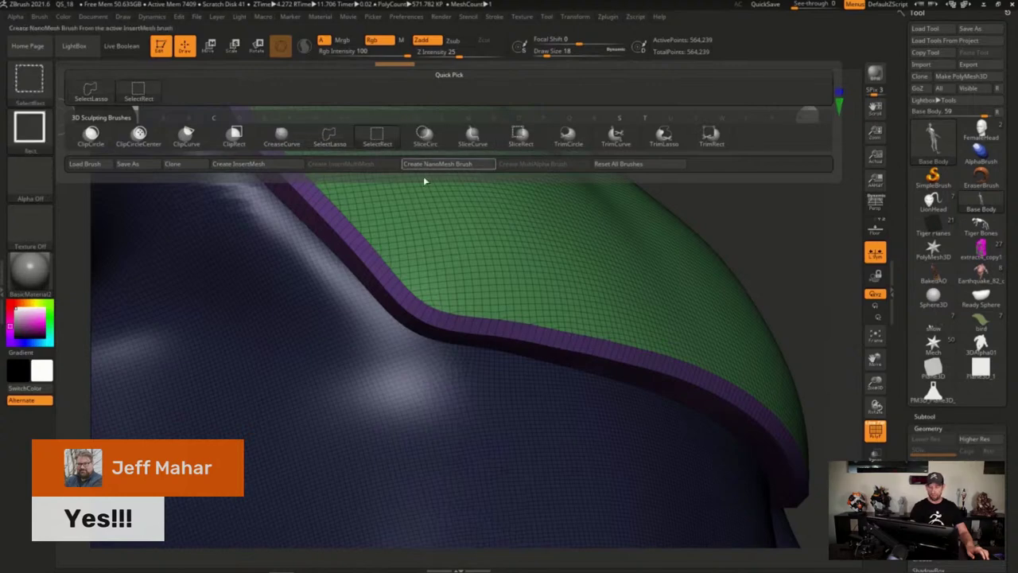
left_click(518, 263, "ctrl+shift")
left_click(752, 230, "ctrl+shift")
Undo the projected chest panel on the base body and hide the polyframe
right_click_drag(753, 230, 618, 329, "ctrl")
right_click_drag(692, 346, 459, 363, "alt")
key("ctrl+z")
key("ctrl+z")
key("ctrl+z")
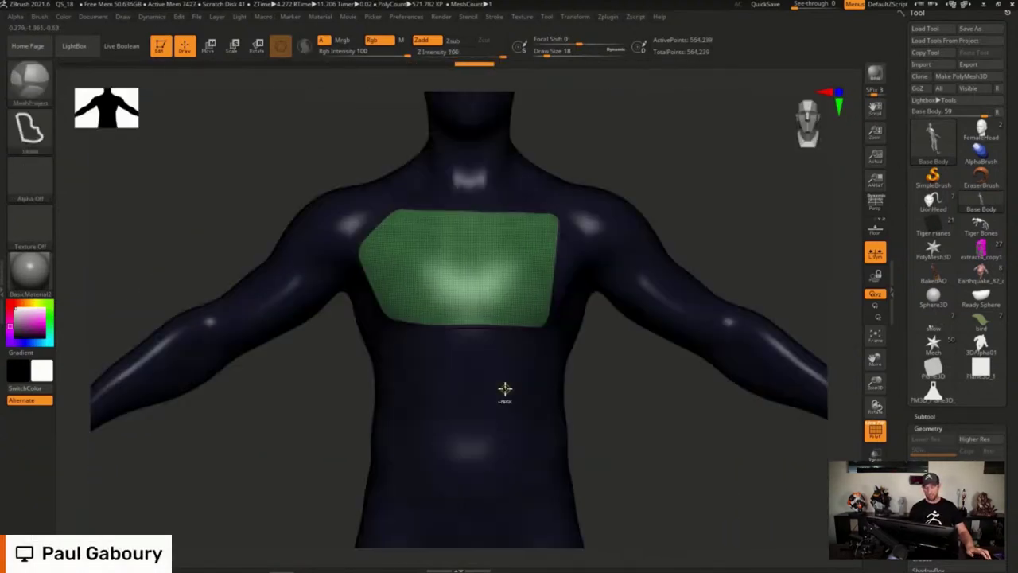
right_click_drag(516, 345, 528, 401, "alt")
key("shift+f")
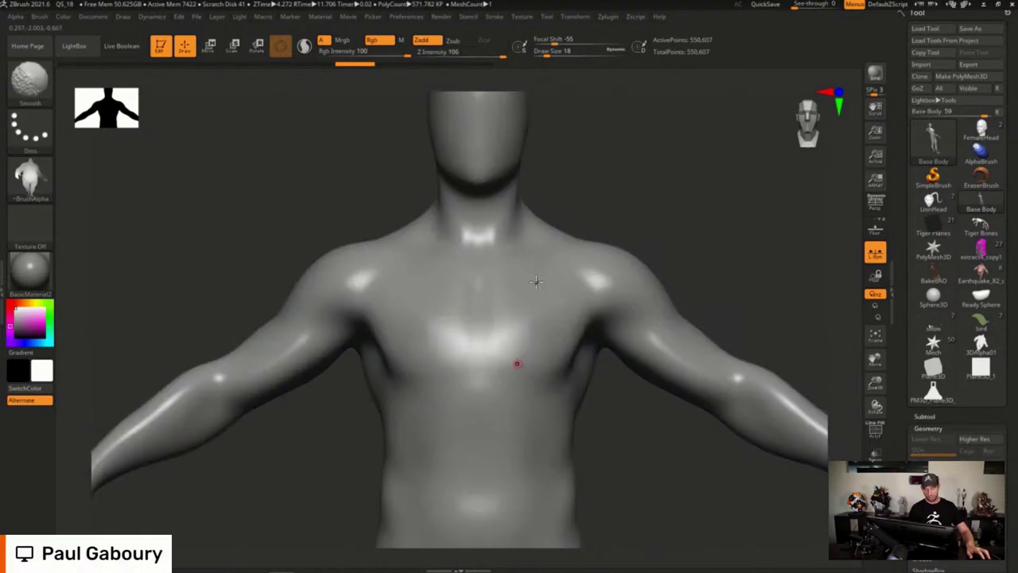
Lower the Bevel value in the MeshProject brush's MaskMesh Modifiers
left_click(38, 16)
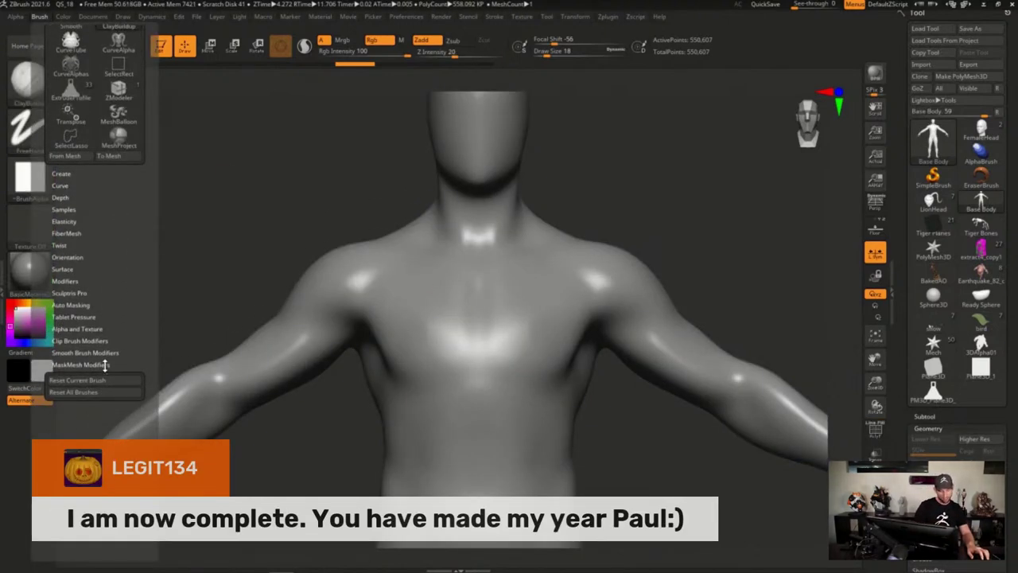
left_click(104, 364)
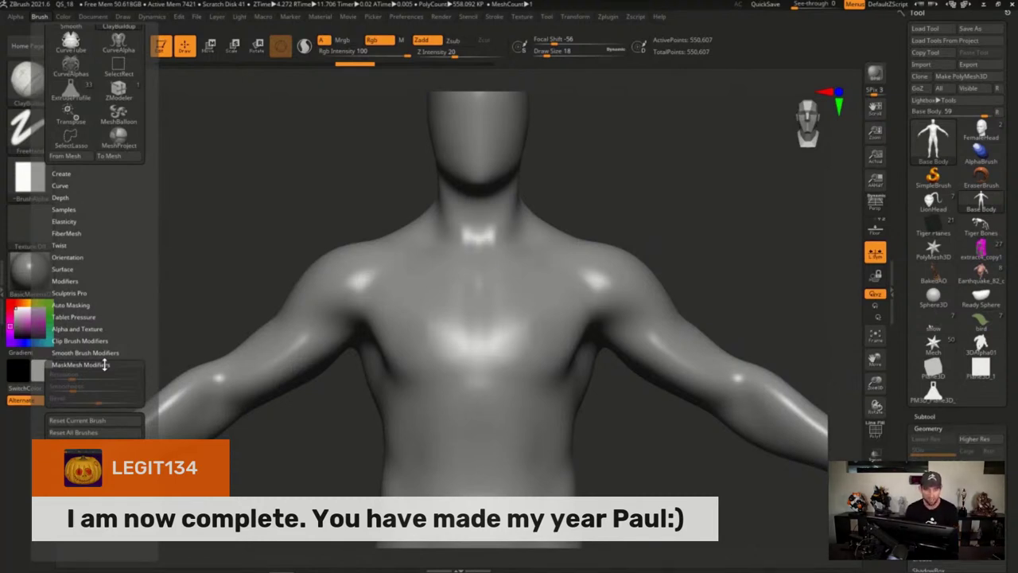
key("ctrl")
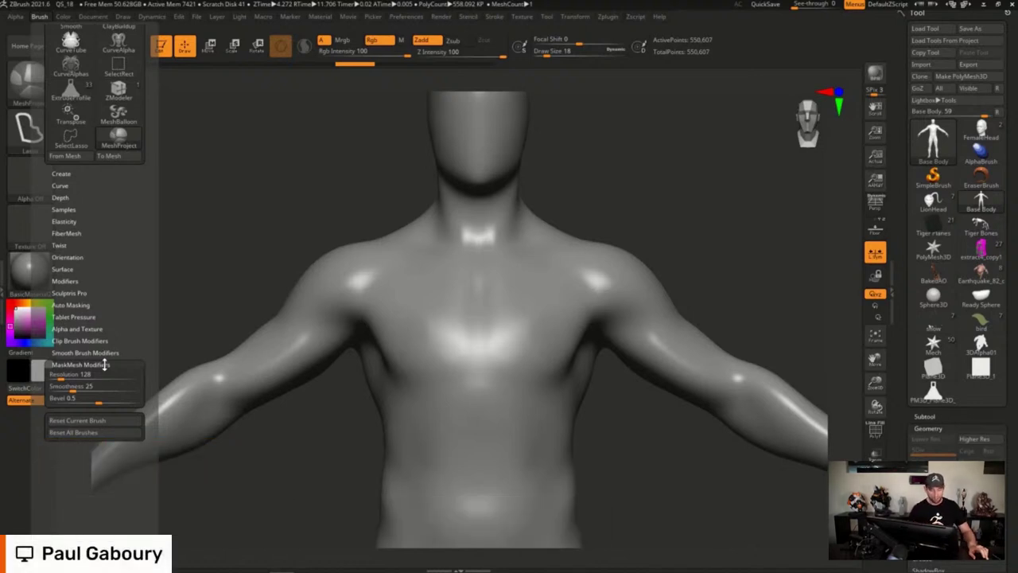
mouse_move(92, 375)
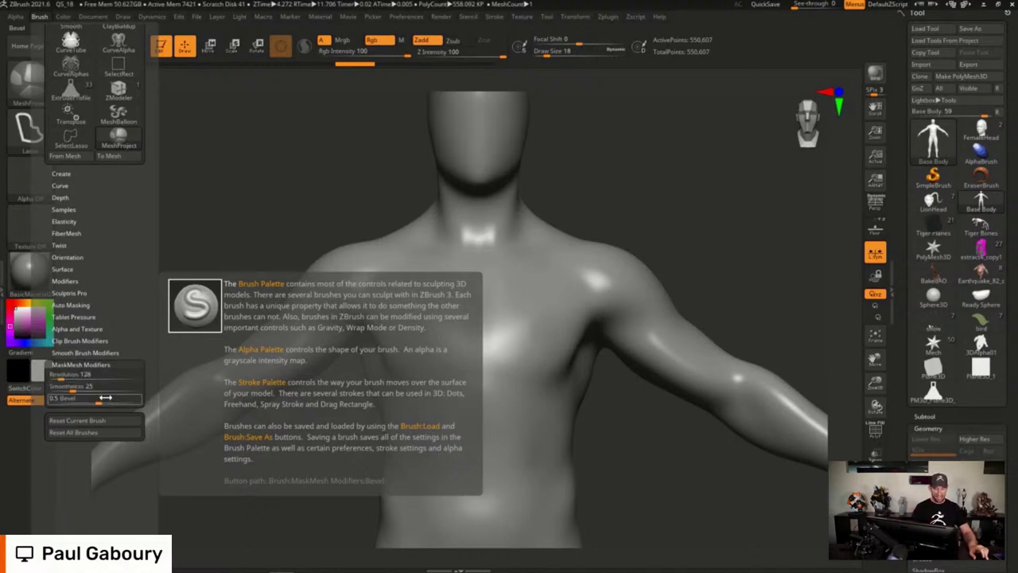
left_click_drag(105, 397, 79, 399)
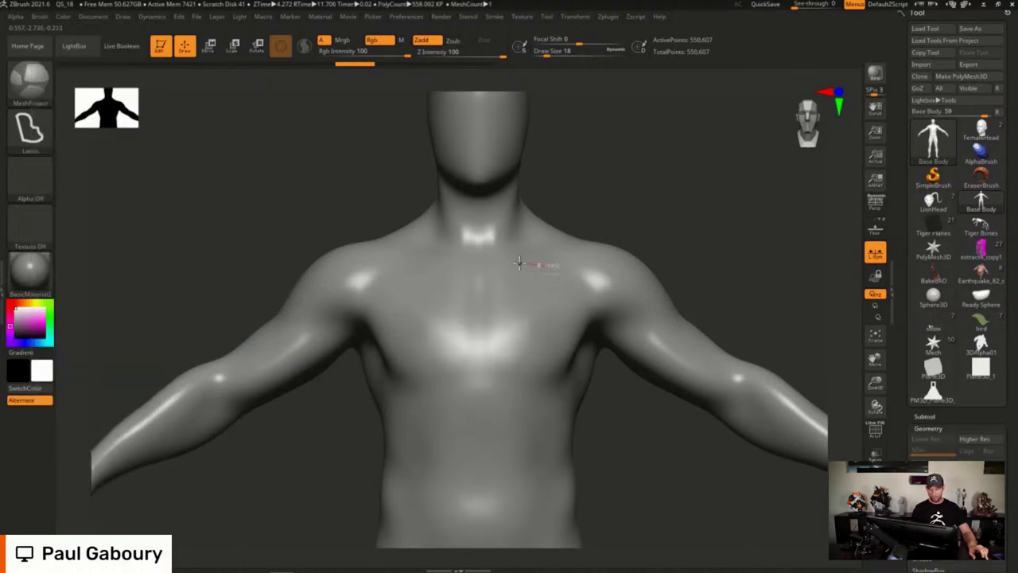
Lasso a test panel on the figure's chest with the reduced bevel and undo it
mouse_move(519, 263)
left_mouse_down()
mouse_move(363, 296)
mouse_move(416, 421)
mouse_move(539, 372)
mouse_move(564, 336)
left_mouse_up()
mouse_move(564, 335)
right_mouse_down()
mouse_move(584, 384)
mouse_move(511, 337)
mouse_move(544, 377)
mouse_move(484, 338)
mouse_move(548, 393)
mouse_move(466, 325)
mouse_move(527, 395)
mouse_move(588, 413)
right_mouse_up()
key("ctrl+z")
Set the MeshProject brush's Z Intensity to 31
key("ctrl")
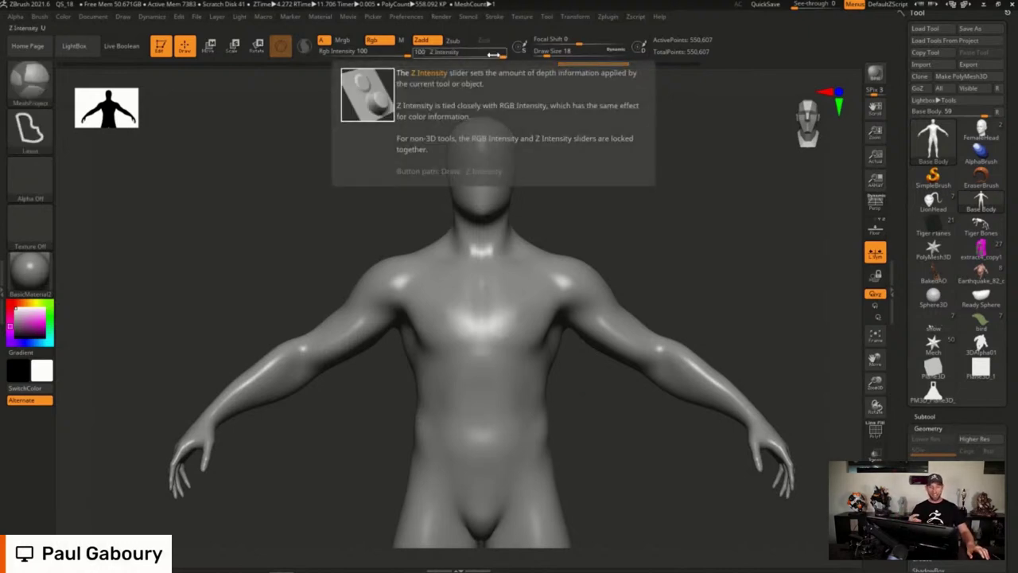
left_click_drag(493, 54, 476, 53)
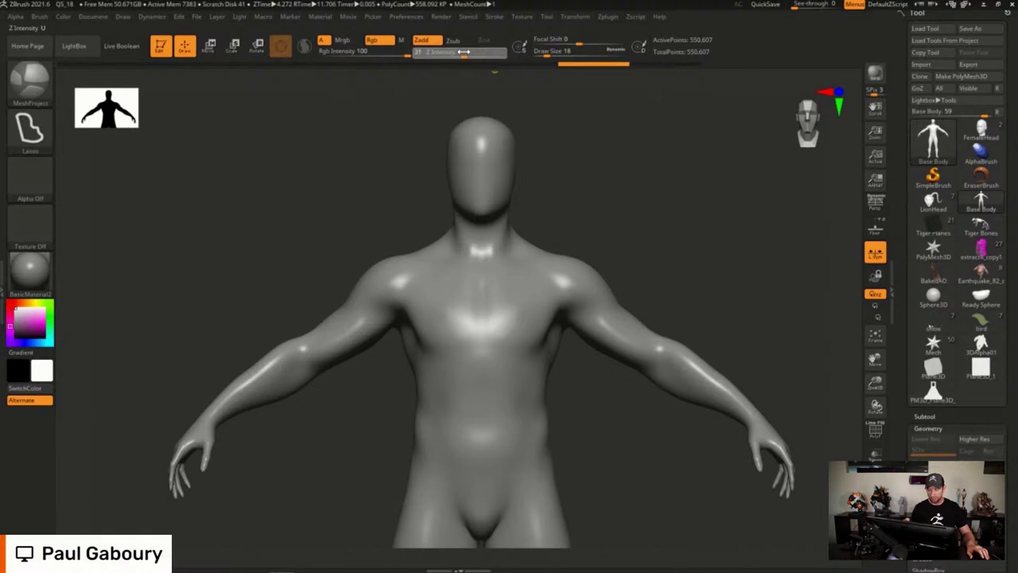
Project a test panel across the figure's chest with MeshProject, inspect its thickness up close, and undo it
mouse_move(435, 272)
left_mouse_down("ctrl")
mouse_move(464, 369)
mouse_move(550, 261)
left_mouse_up("ctrl")
mouse_move(558, 428)
right_mouse_down()
mouse_move(570, 386)
mouse_move(517, 350)
right_mouse_up()
mouse_move(517, 350)
right_mouse_down("ctrl")
mouse_move(513, 371)
mouse_move(531, 368)
mouse_move(532, 355)
right_mouse_up("ctrl")
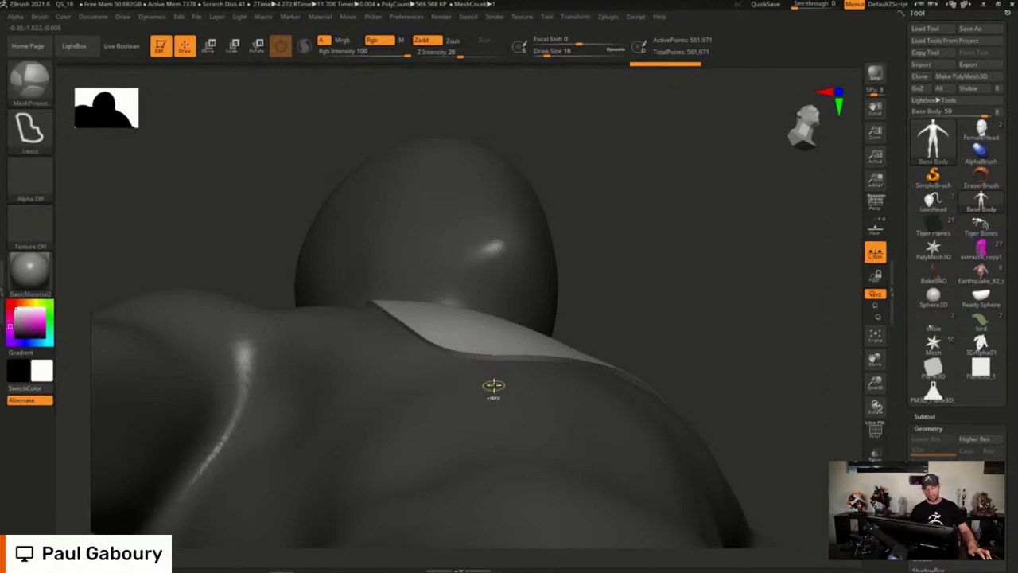
key("ctrl+z")
mouse_move(662, 307)
right_mouse_down("ctrl")
mouse_move(631, 246)
mouse_move(620, 377)
mouse_move(532, 412)
mouse_move(556, 377)
right_mouse_up("ctrl")
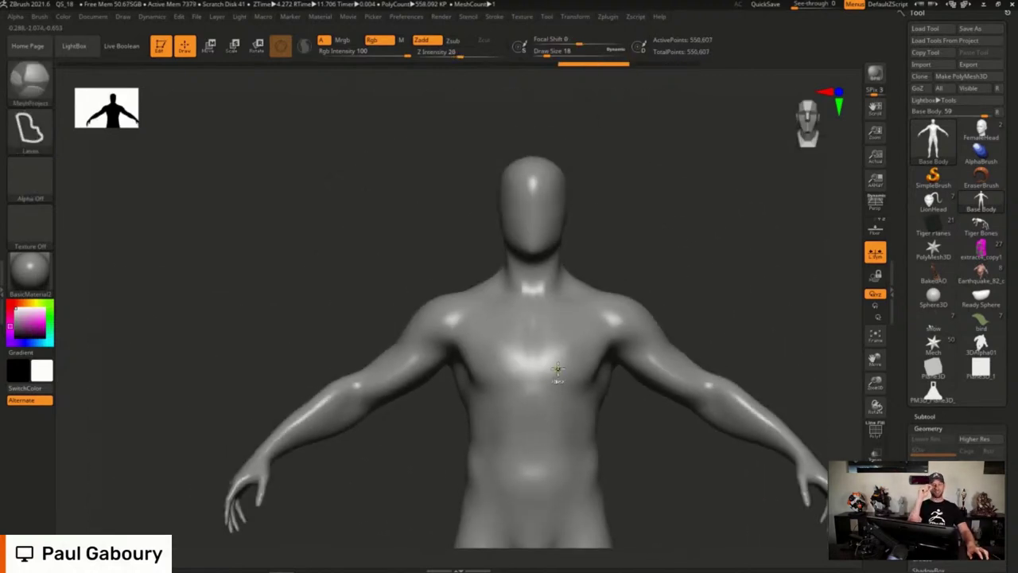
Set Imbed to 100 in the MeshProject brush's Depth settings
right_click_drag(681, 288, 607, 254, "alt")
left_click(39, 16)
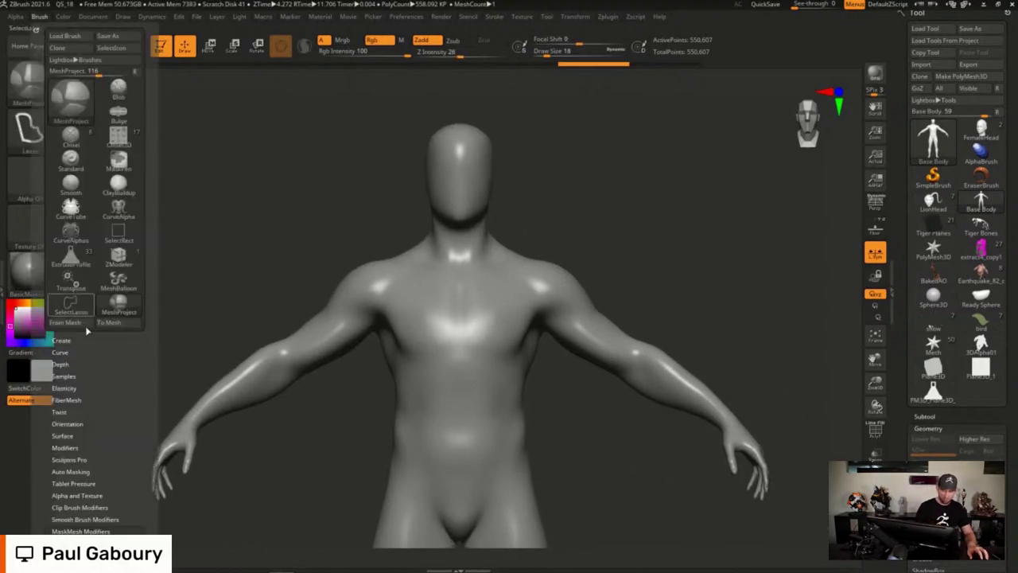
mouse_move(95, 353)
left_mouse_down()
mouse_move(139, 324)
mouse_move(141, 306)
left_mouse_up()
left_click(67, 362)
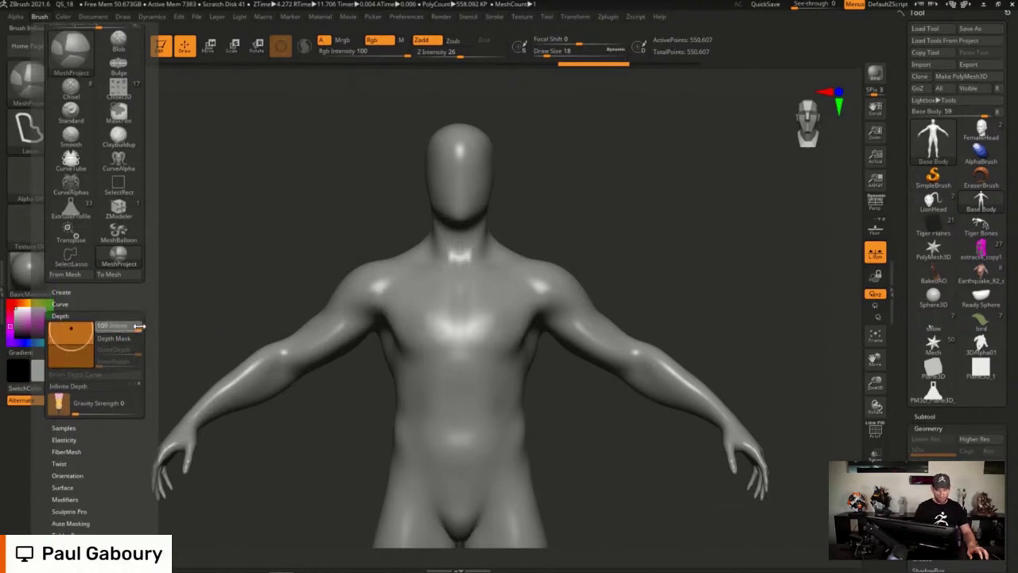
Lasso a rounded test panel on the chest with full Imbed and inspect its edge against the body
mouse_move(446, 292)
left_mouse_down("ctrl")
mouse_move(400, 357)
mouse_move(509, 299)
left_mouse_up("ctrl")
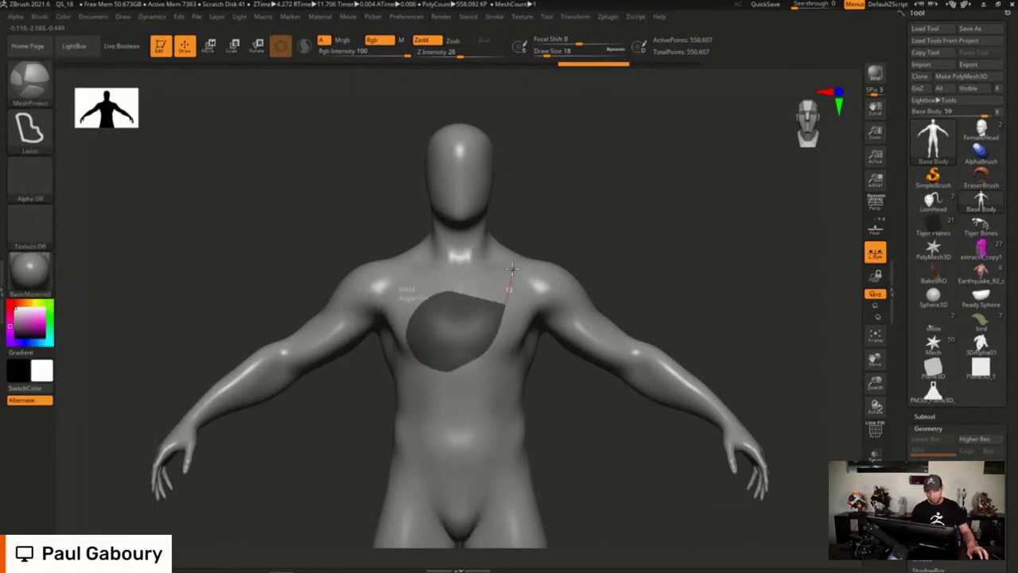
left_click(541, 397, "ctrl")
left_click_drag(541, 398, 555, 354)
right_click_drag(555, 354, 573, 412)
mouse_move(572, 412)
left_mouse_down()
mouse_move(453, 297)
mouse_move(461, 282)
mouse_move(429, 280)
left_mouse_up()
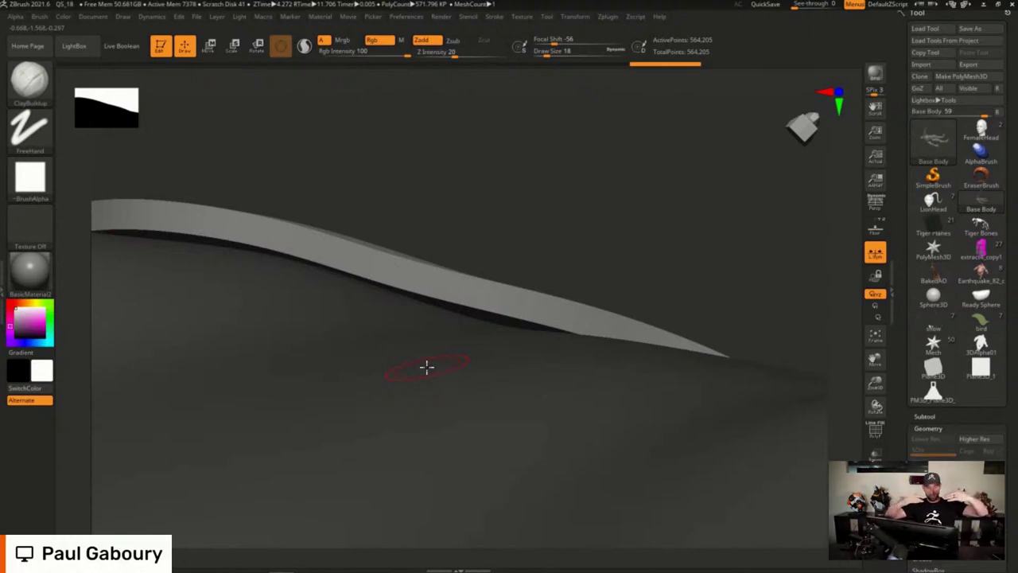
right_click_drag(554, 295, 434, 373, "ctrl")
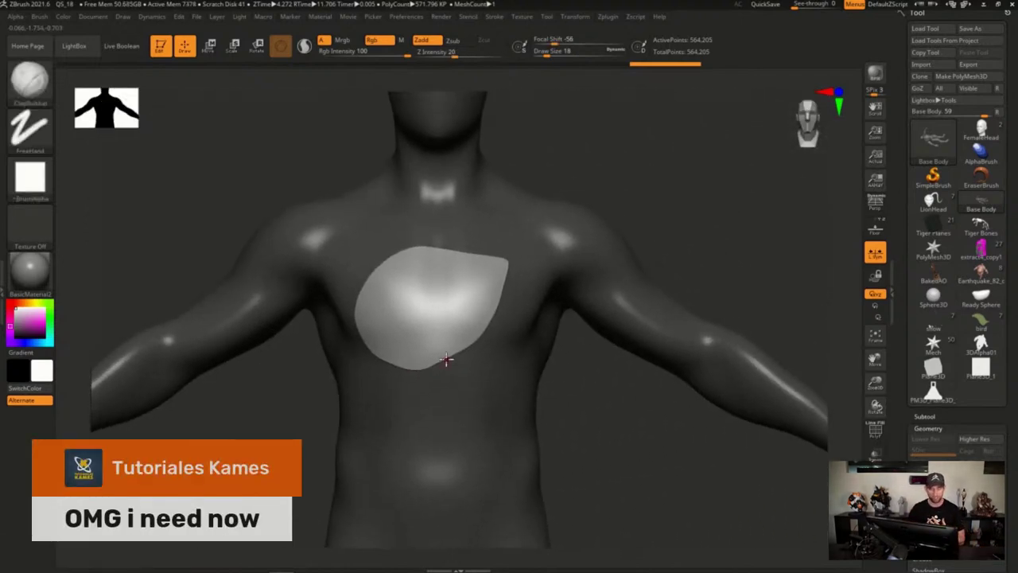
Set Imbed back to 0 in the MeshProject brush's Depth settings
left_click(39, 16)
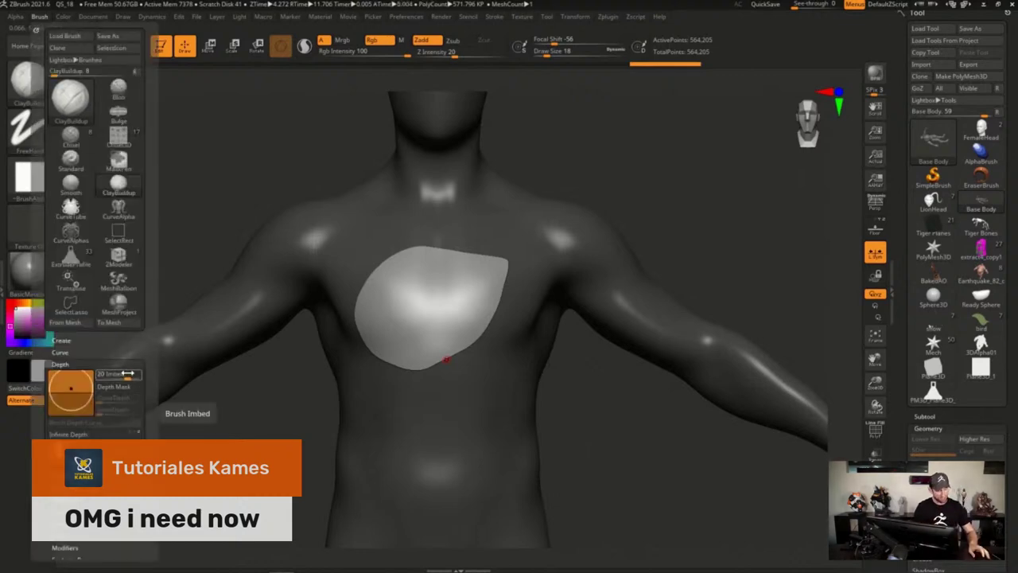
key("ctrl")
left_click_drag(128, 373, 118, 376)
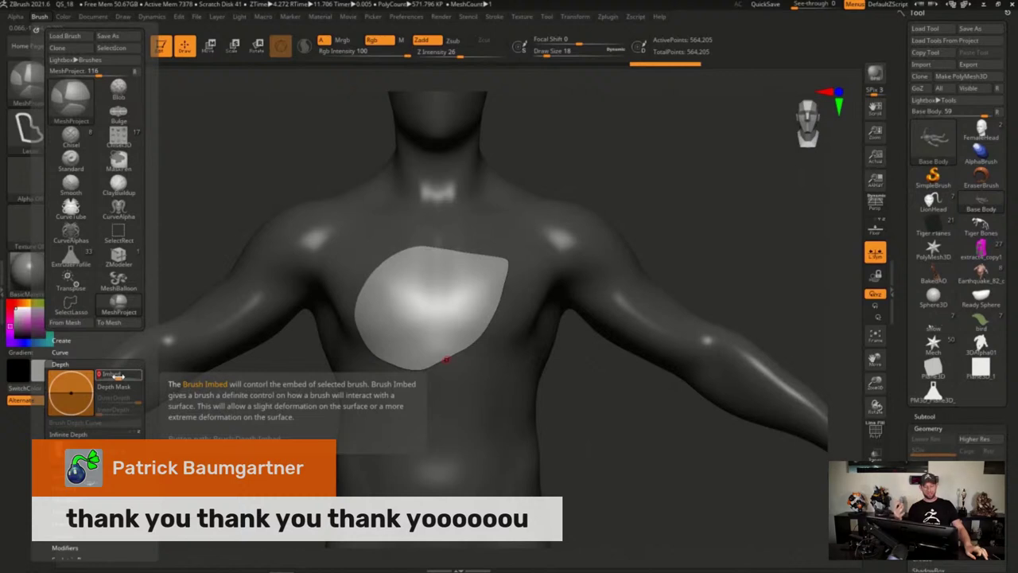
Raise the Bevel value in the MeshProject brush's MaskMesh Modifiers
left_click(65, 364)
left_click_drag(116, 365, 124, 274)
left_click(97, 357)
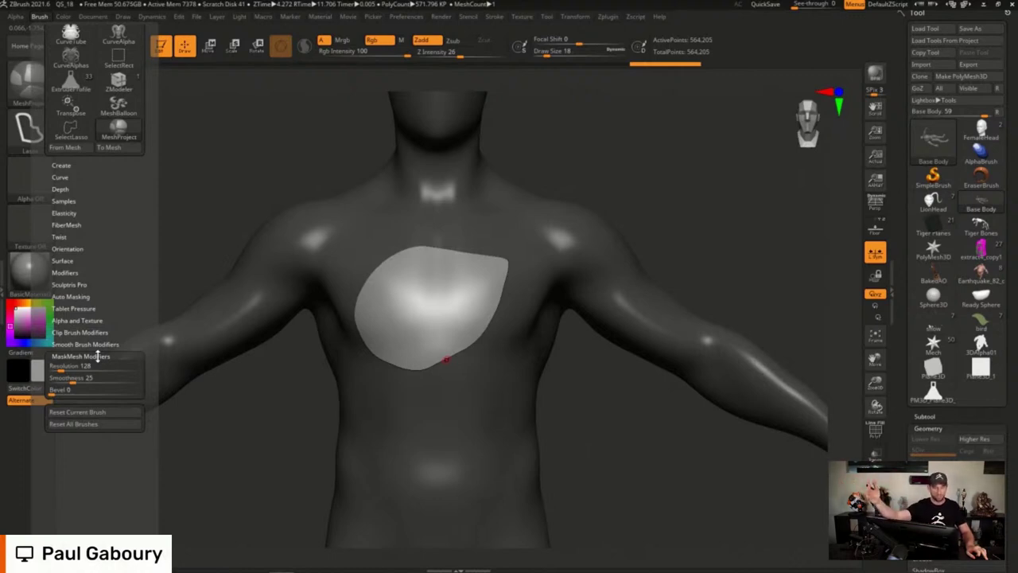
left_click(60, 389)
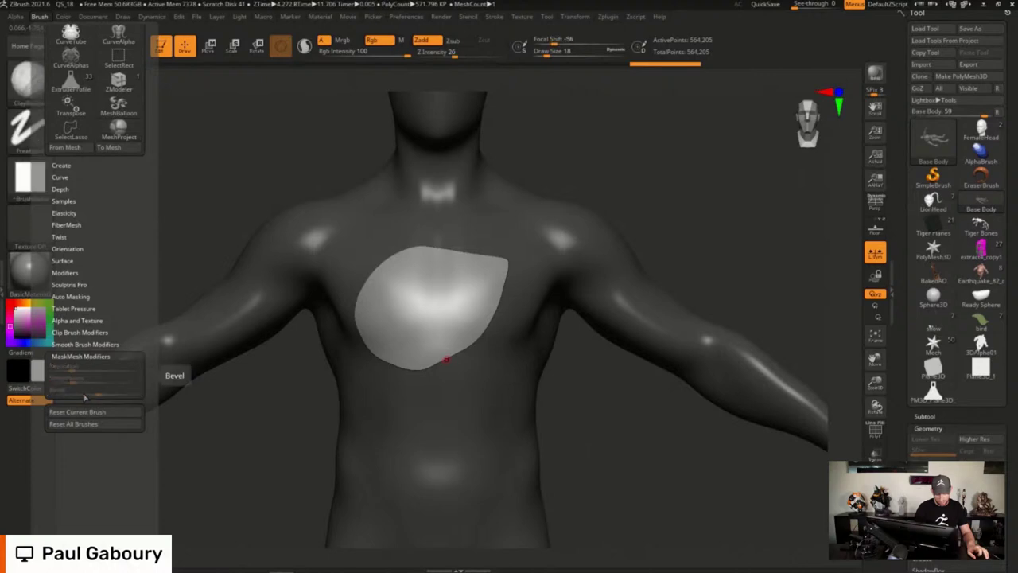
key("ctrl")
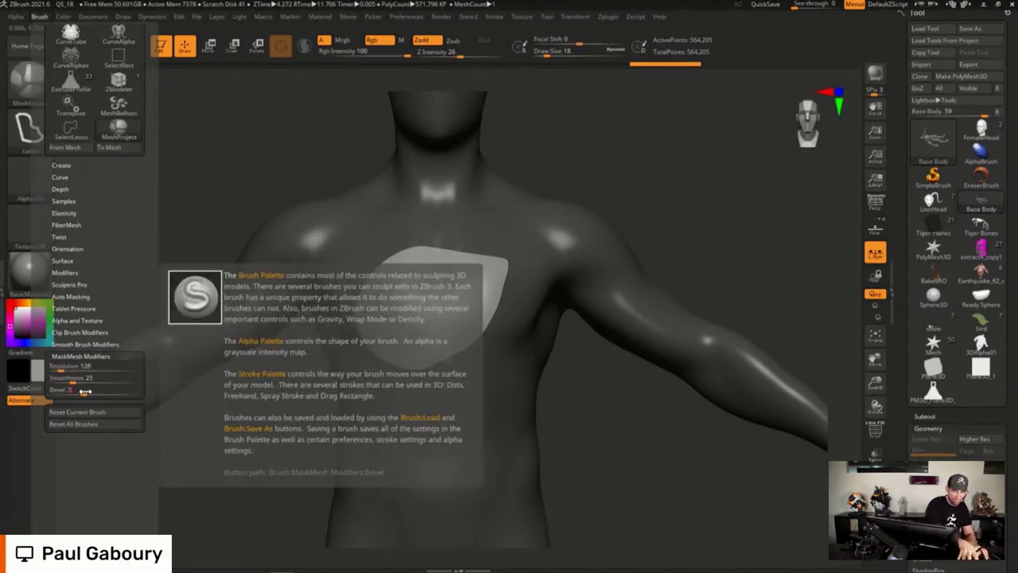
Undo the rounded chest panel, lasso an angular beveled test panel in its place, and undo that too
left_click(556, 448, "ctrl")
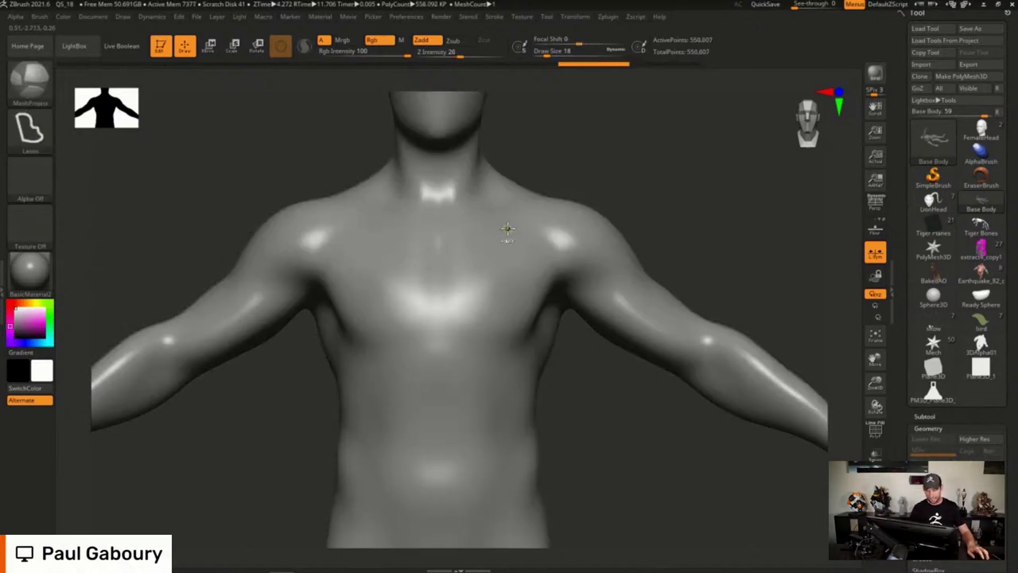
mouse_move(491, 262)
right_mouse_down("alt")
mouse_move(496, 293)
mouse_move(513, 305)
right_mouse_up("alt")
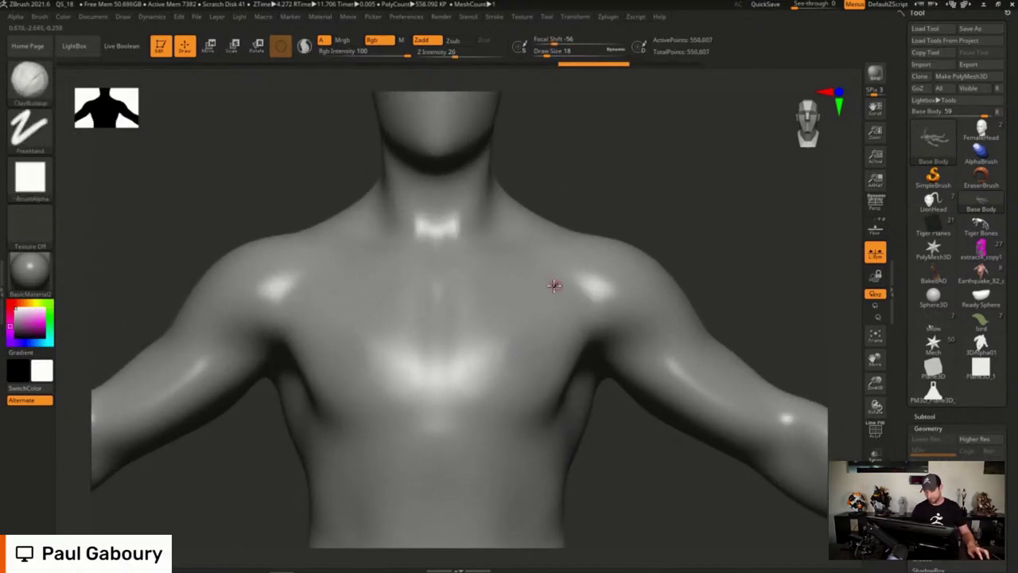
key("ctrl+shift")
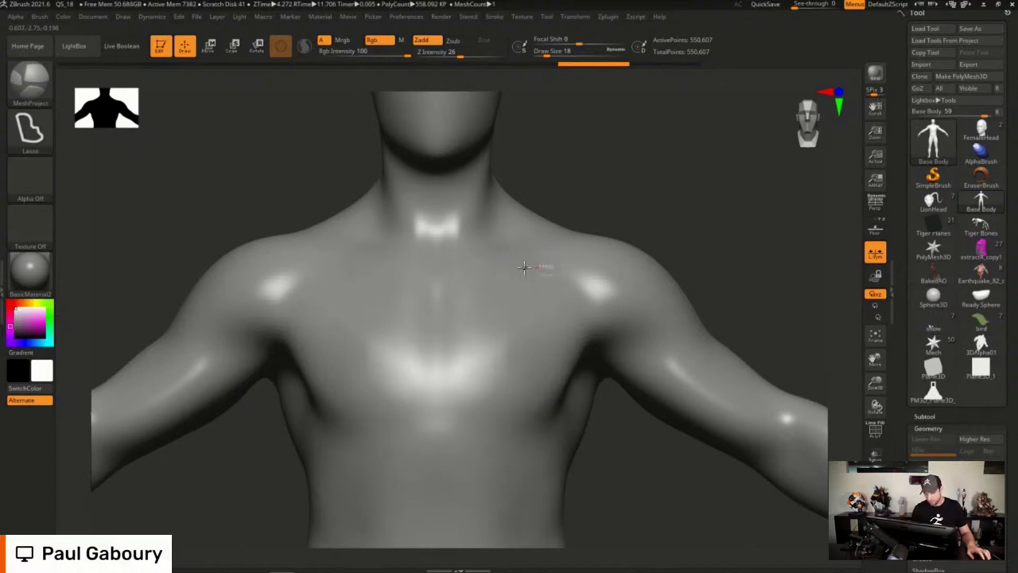
mouse_move(524, 267)
left_mouse_down()
mouse_move(326, 262)
mouse_move(291, 329)
left_mouse_up()
left_click_drag(330, 417, 544, 418)
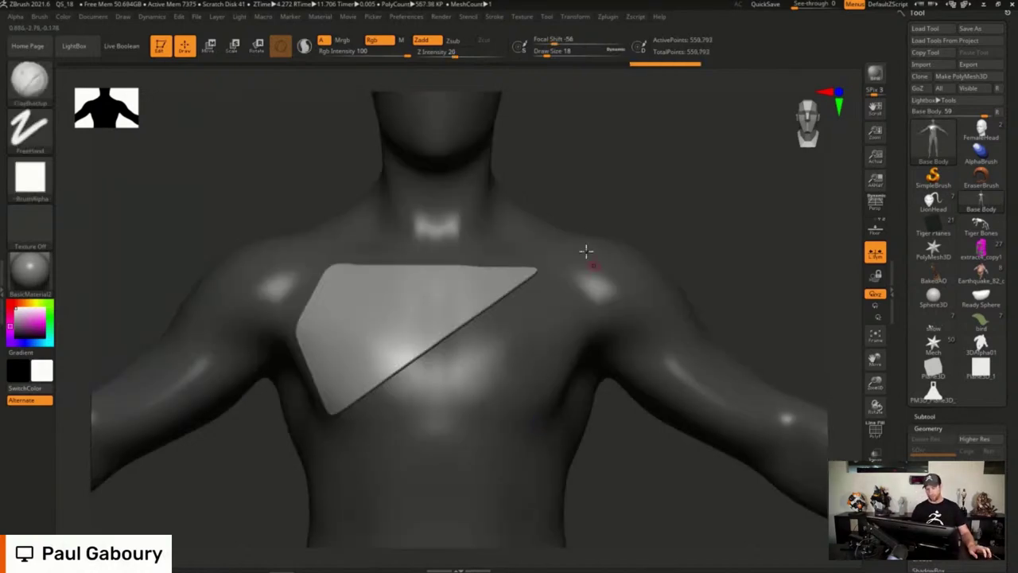
key("ctrl+z")
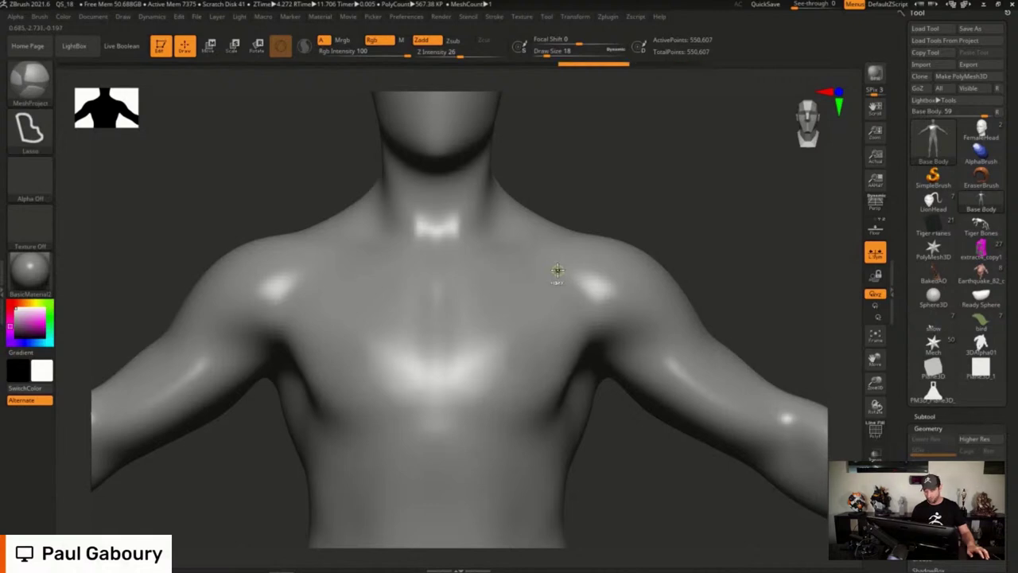
Project a wide angular panel across the chest and make it symmetrical with Mirror And Weld
mouse_move(332, 276)
left_mouse_down("ctrl")
mouse_move(289, 339)
mouse_move(333, 424)
mouse_move(484, 411)
mouse_move(562, 386)
left_mouse_up("ctrl")
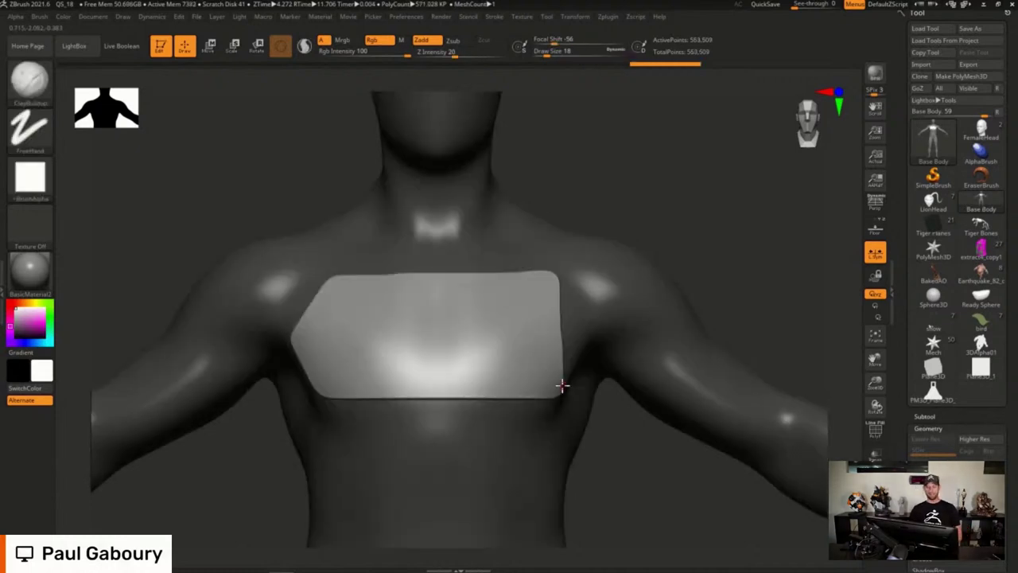
left_click(928, 428)
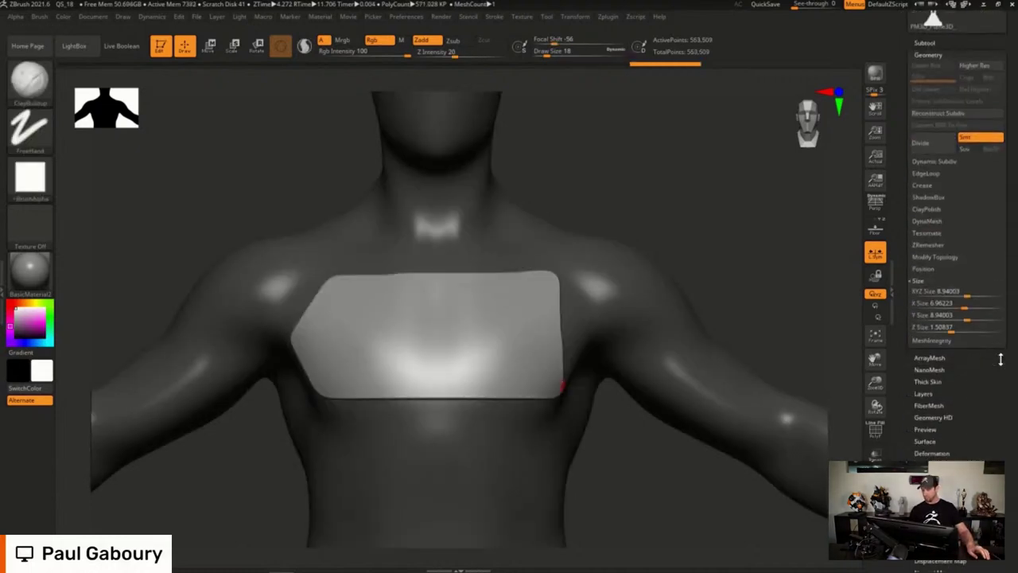
left_click(937, 253)
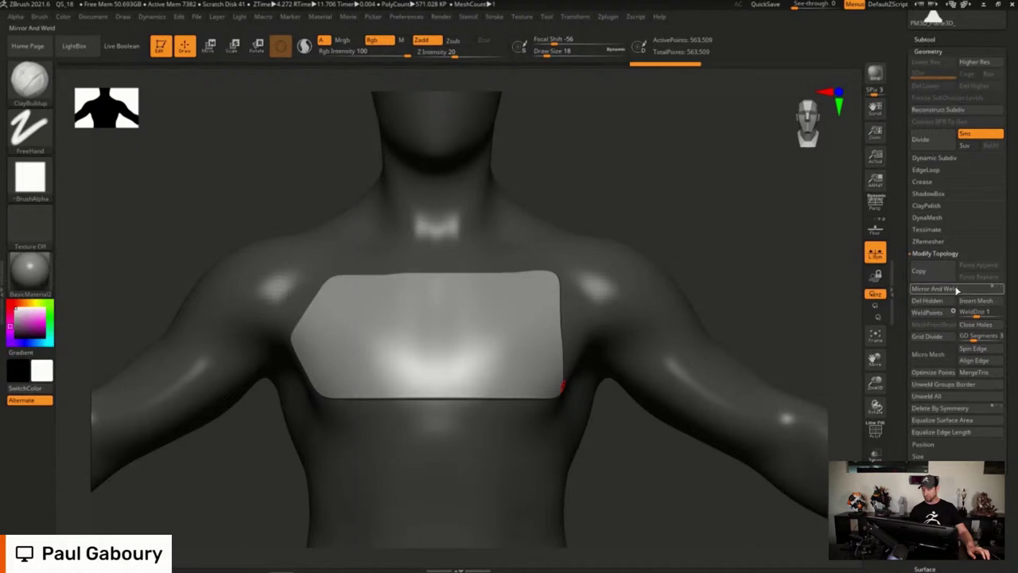
left_click(957, 290)
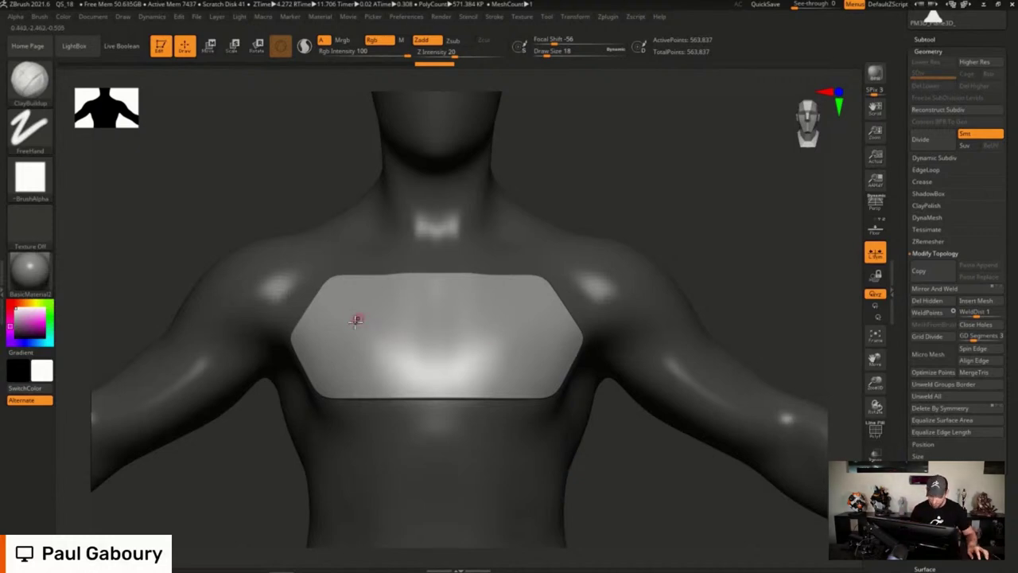
Project a second layer of mirrored, stepped panels onto both sides of the chest panel
mouse_move(370, 344)
right_mouse_down("alt")
mouse_move(384, 369)
mouse_move(357, 355)
mouse_move(368, 370)
mouse_move(358, 399)
right_mouse_up("alt")
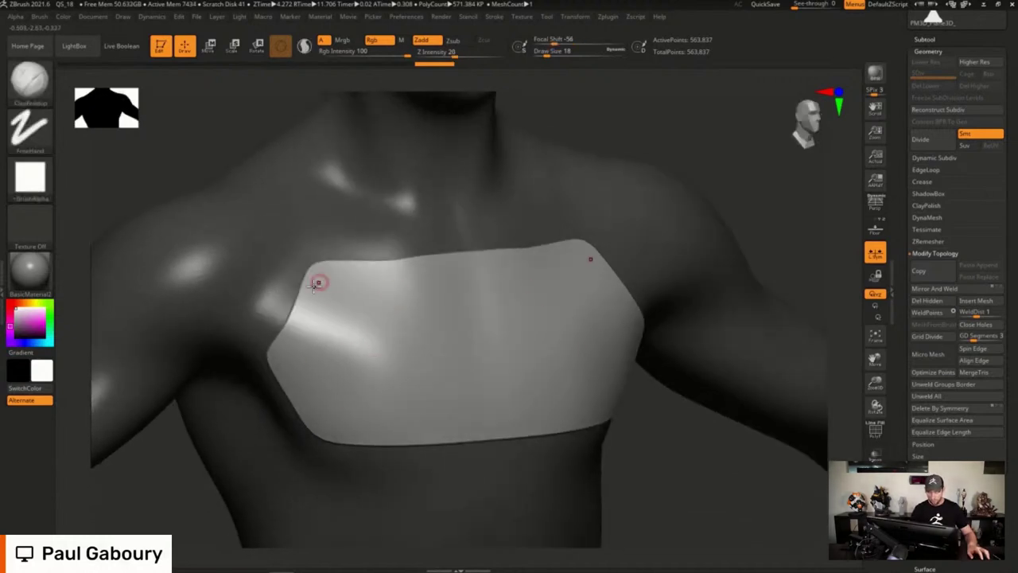
key("ctrl+shift")
mouse_move(319, 274)
left_mouse_down("ctrl")
mouse_move(278, 357)
mouse_move(325, 433)
mouse_move(444, 434)
mouse_move(434, 341)
mouse_move(370, 318)
mouse_move(362, 265)
left_mouse_up("ctrl")
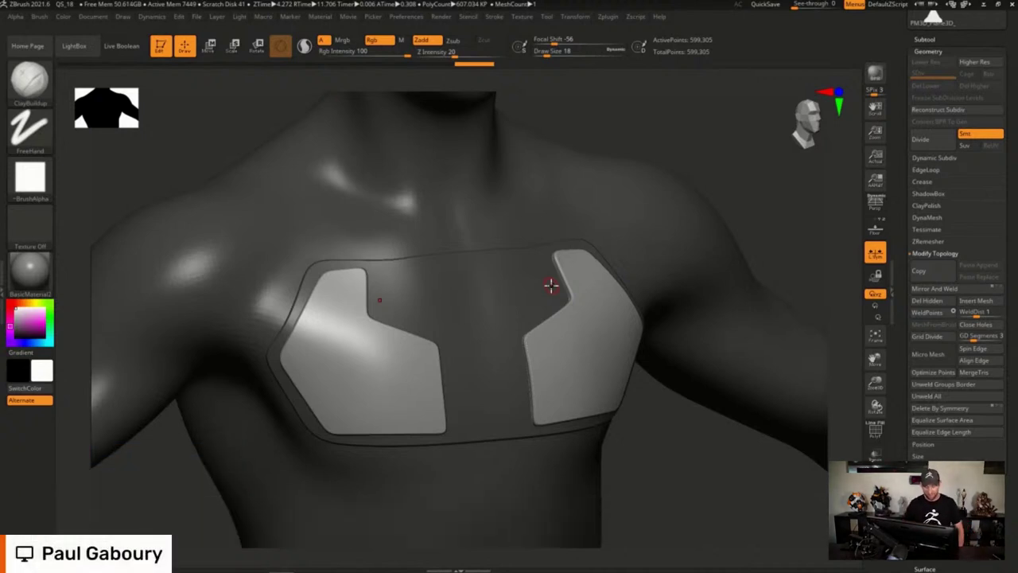
Try small MeshProject lasso shapes around the inner edges of the stepped chest panels and undo them
key("ctrl")
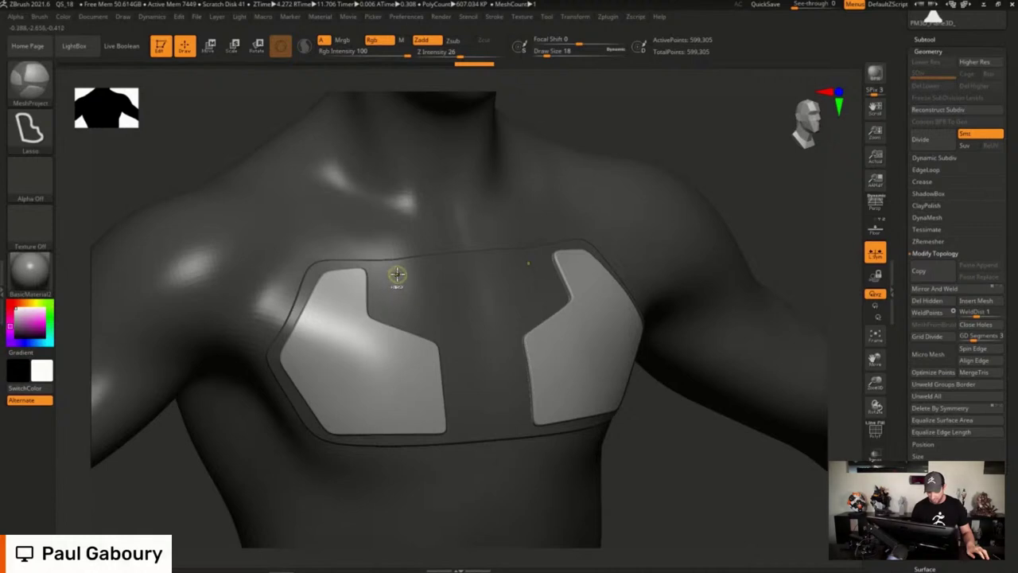
mouse_move(398, 273)
left_mouse_down()
mouse_move(341, 312)
mouse_move(375, 370)
mouse_move(475, 305)
mouse_move(485, 323)
mouse_move(475, 306)
left_mouse_up()
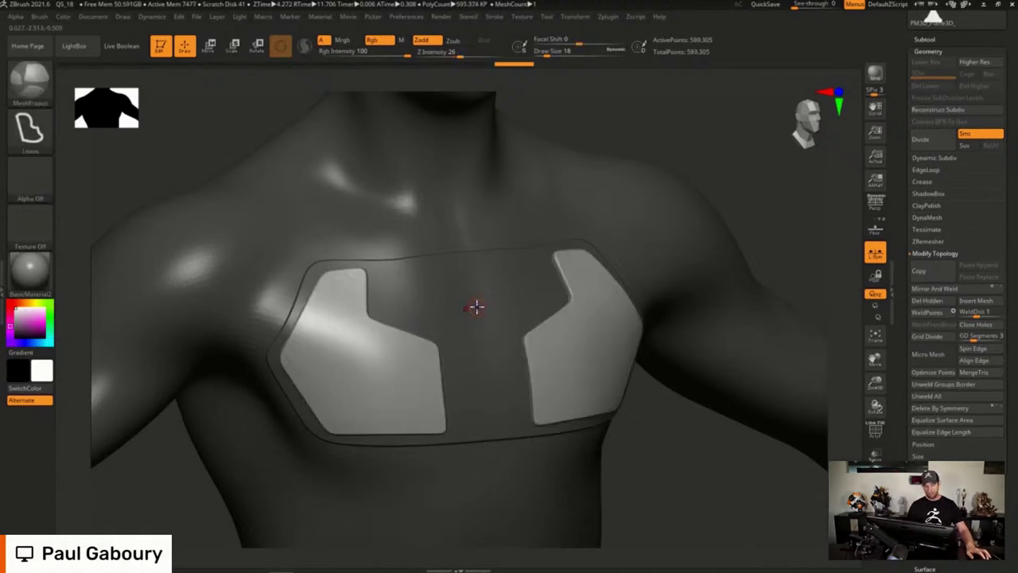
key("ctrl+shift")
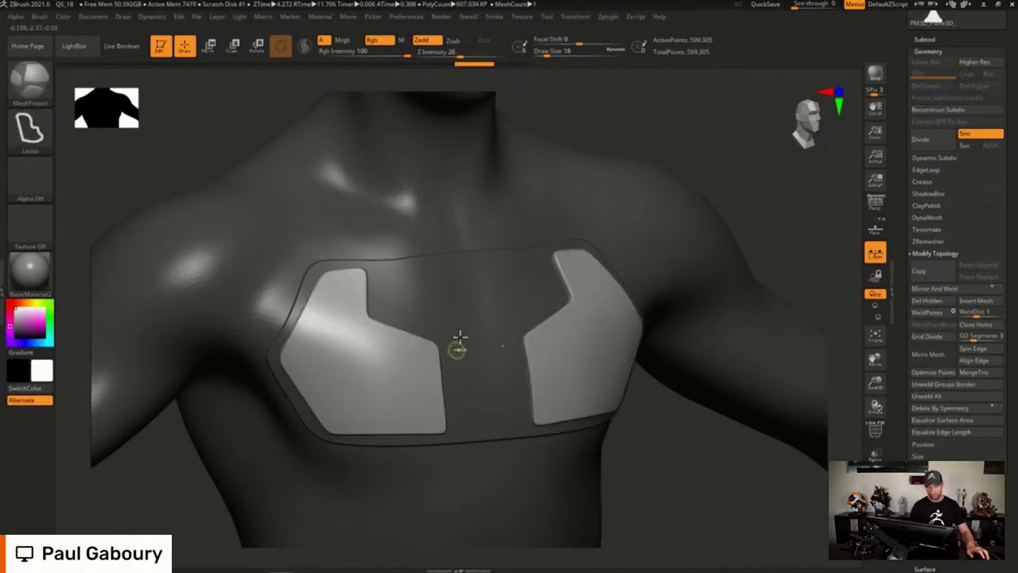
mouse_move(374, 314)
left_mouse_down()
mouse_move(367, 327)
mouse_move(371, 318)
mouse_move(405, 349)
mouse_move(458, 311)
left_mouse_up()
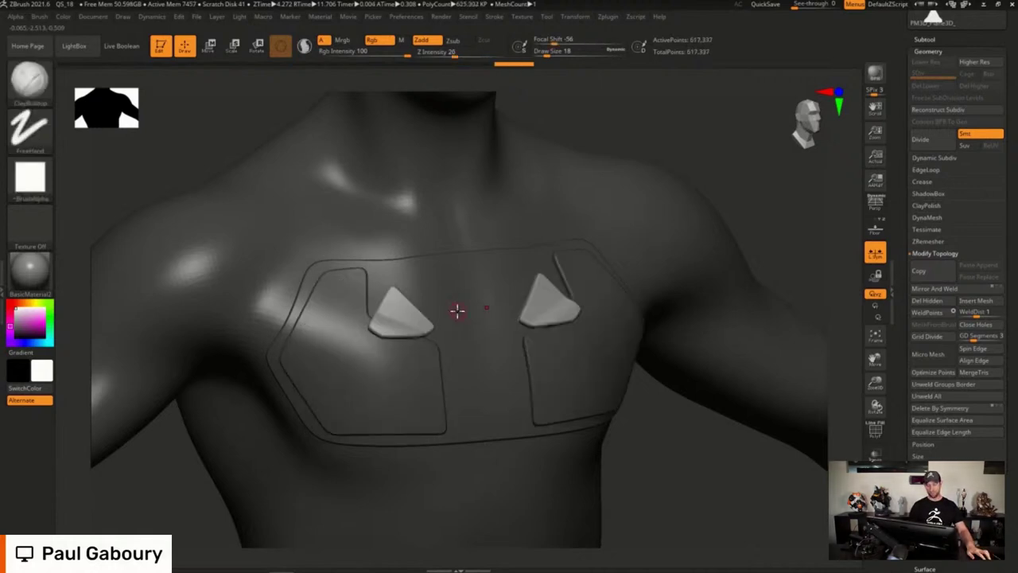
key("ctrl+shift")
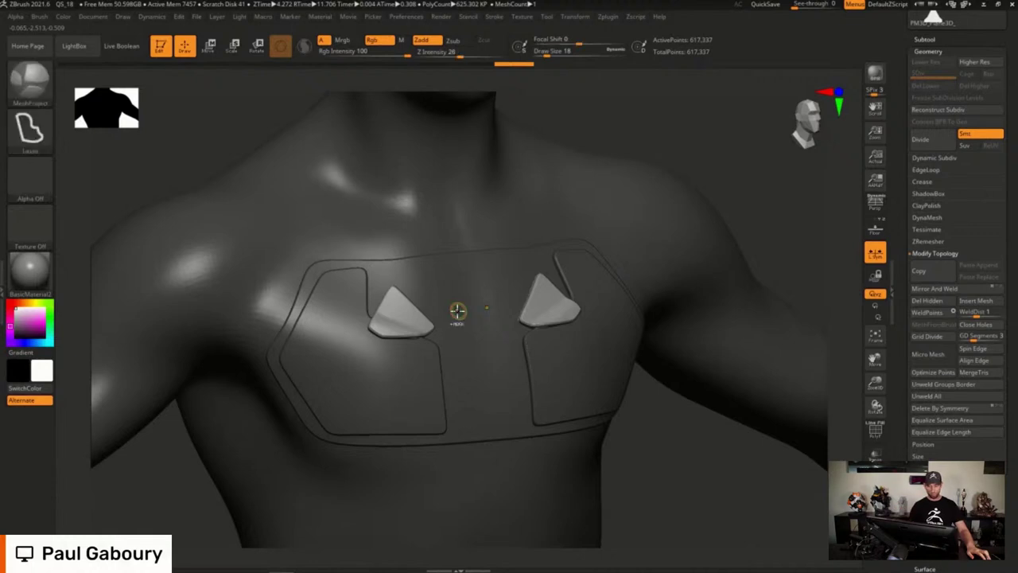
left_click(457, 310, "ctrl+shift")
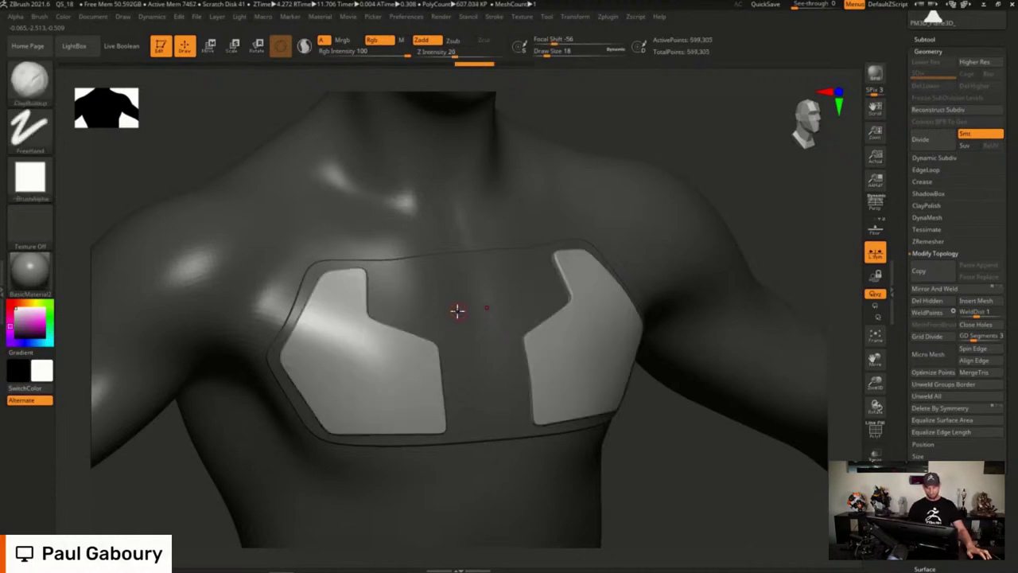
Project smaller third-layer panels onto the lower part of the stepped panels and cut a notch into their upper edges
key("ctrl+shift")
mouse_move(425, 355)
left_mouse_down("ctrl+shift")
mouse_move(364, 325)
mouse_move(308, 341)
mouse_move(302, 371)
mouse_move(338, 422)
mouse_move(426, 412)
left_mouse_up("ctrl+shift")
key("ctrl+shift")
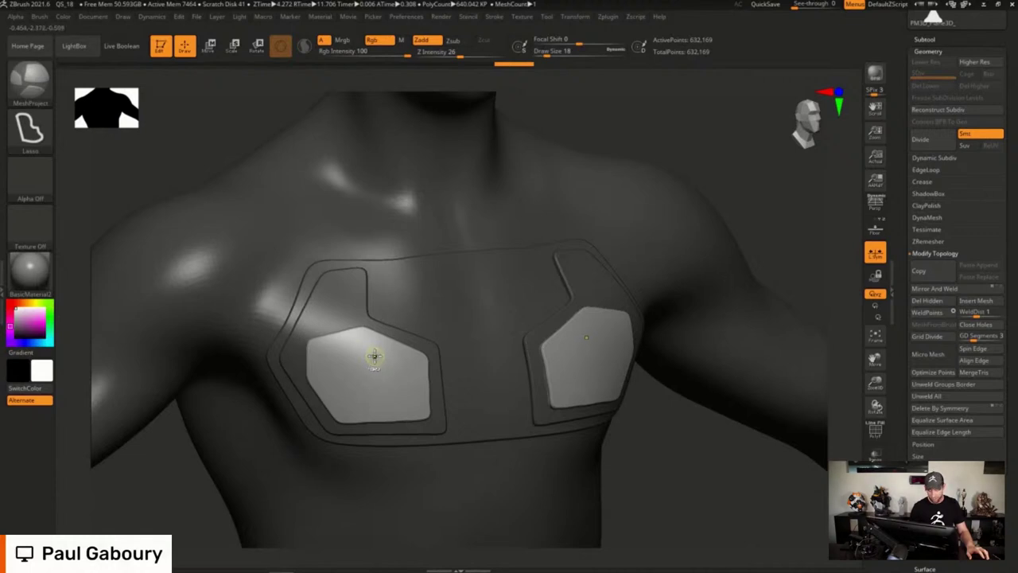
mouse_move(372, 357)
left_mouse_down("ctrl+shift")
mouse_move(379, 291)
mouse_move(449, 334)
mouse_move(386, 379)
left_mouse_up("ctrl+shift")
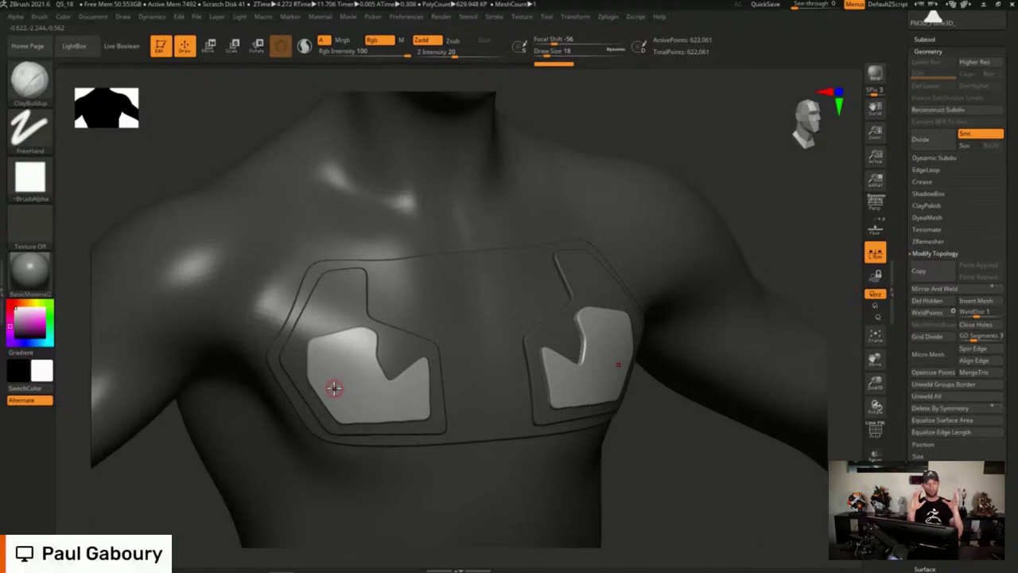
Cut the upper outer corners and the remaining raised tips off the third-layer panels
key("ctrl+shift")
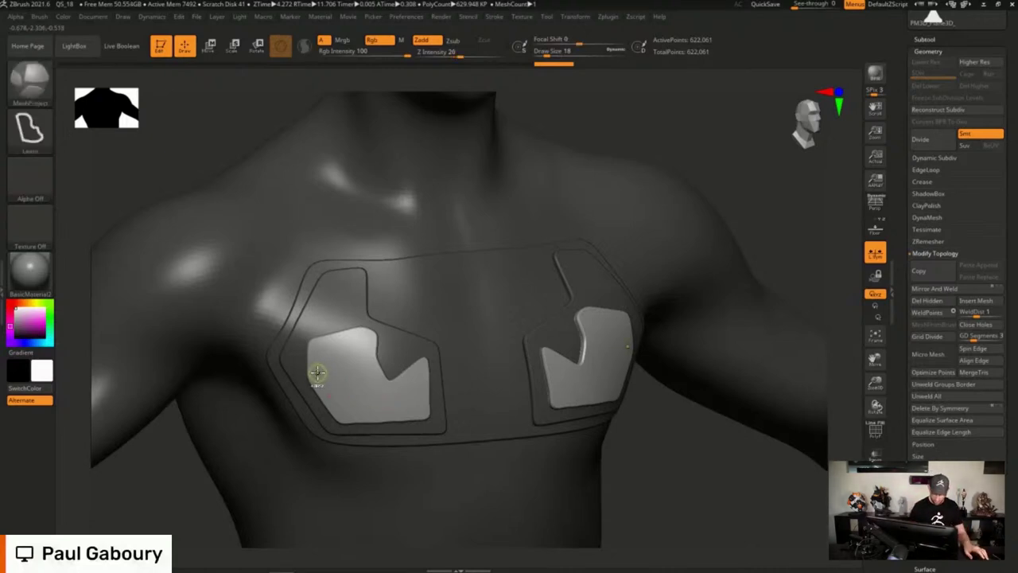
mouse_move(319, 371)
left_mouse_down("ctrl+shift")
mouse_move(345, 320)
mouse_move(301, 281)
mouse_move(272, 345)
left_mouse_up("ctrl+shift")
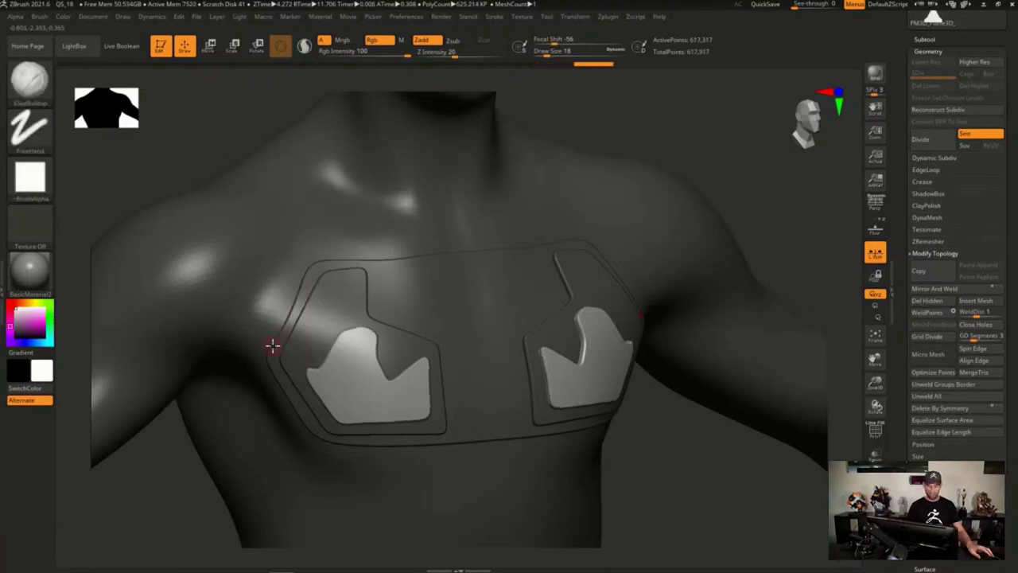
key("ctrl+shift")
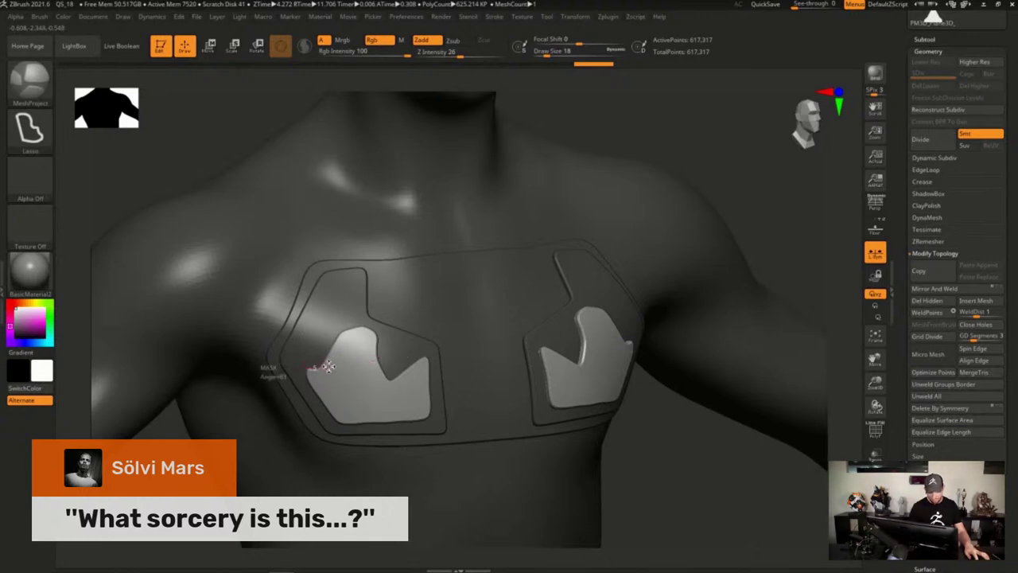
mouse_move(354, 362)
left_mouse_down("ctrl")
mouse_move(411, 353)
mouse_move(436, 299)
mouse_move(331, 306)
left_mouse_up("ctrl")
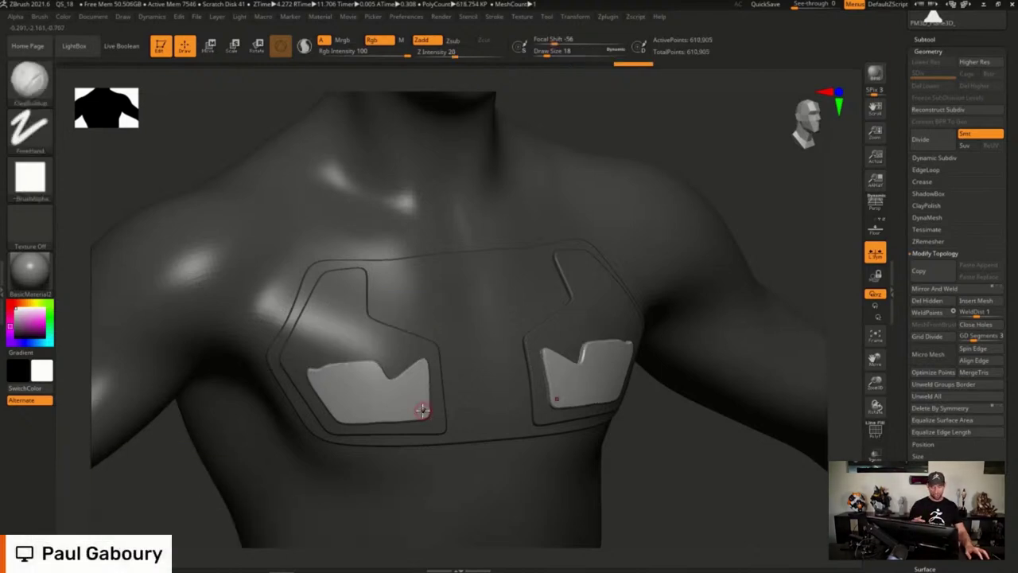
Extend the third-layer panels upward by projecting a MeshProject lasso shape that overlaps their upper edges
key("ctrl")
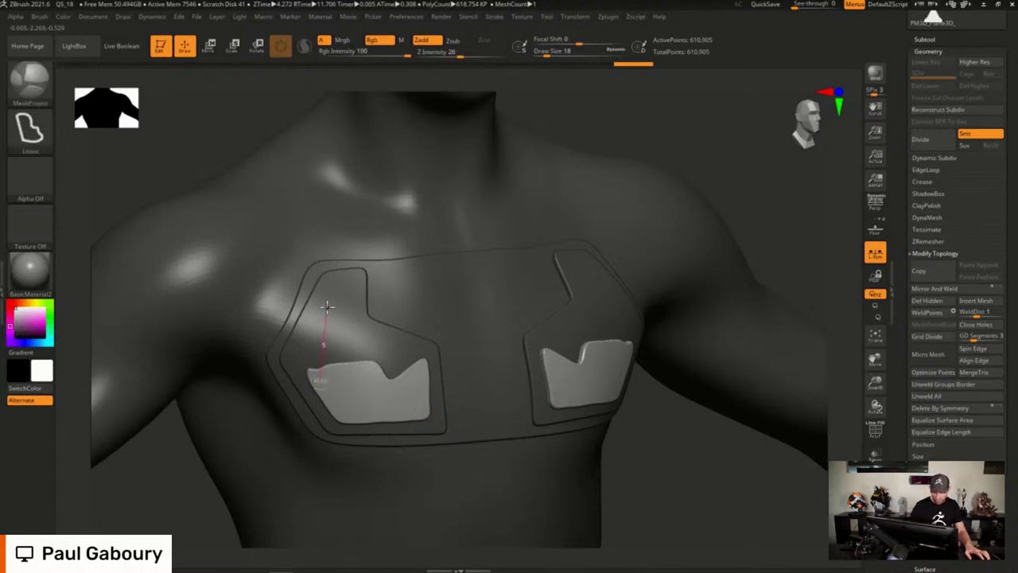
left_click_drag(362, 300, 376, 377)
key("b")
key("c")
key("b")
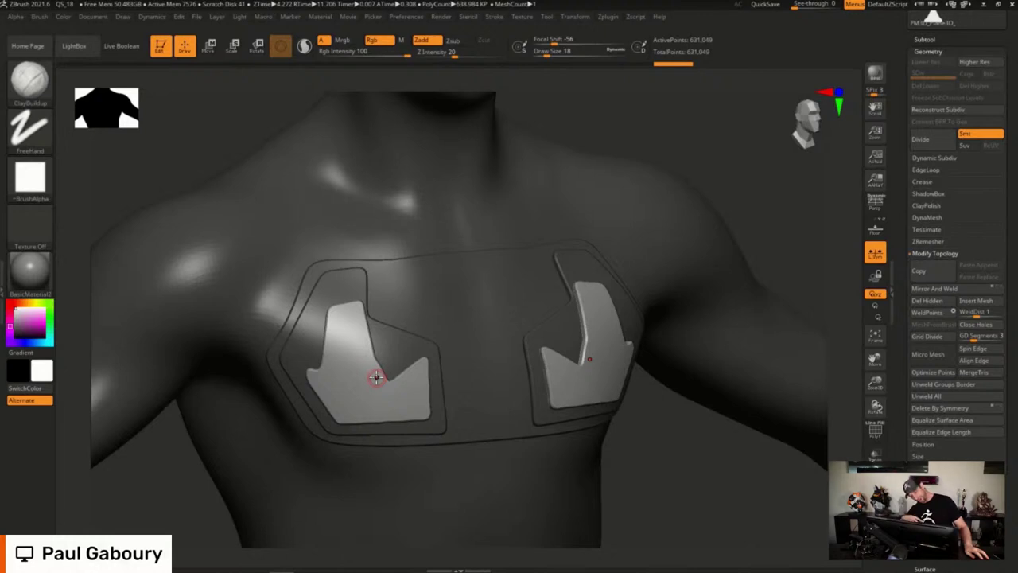
Switch MeshProject to the Circle stroke and cut a round hole through the middle of each third-layer panel
key("ctrl")
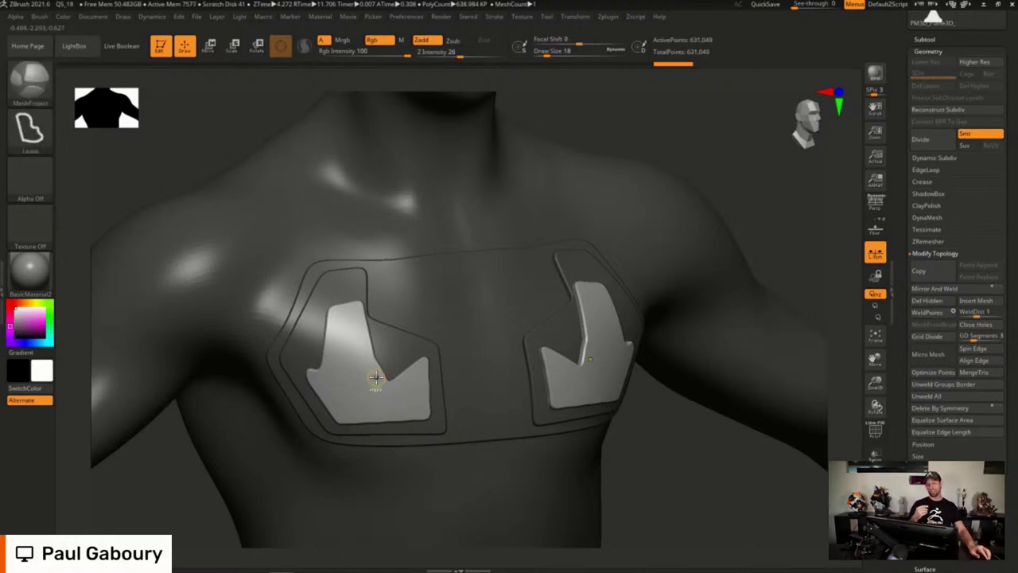
left_click(30, 129)
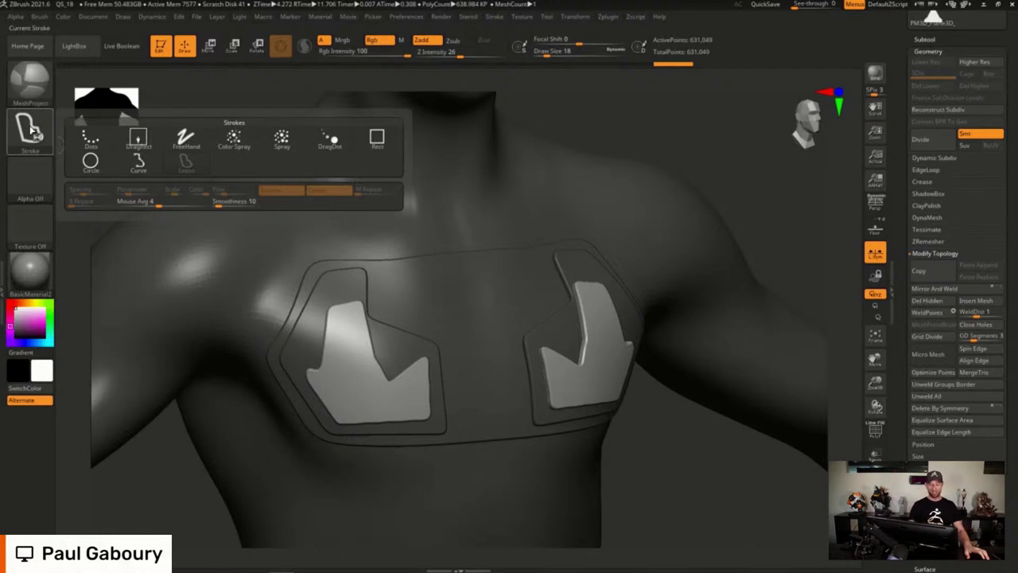
left_click(91, 162)
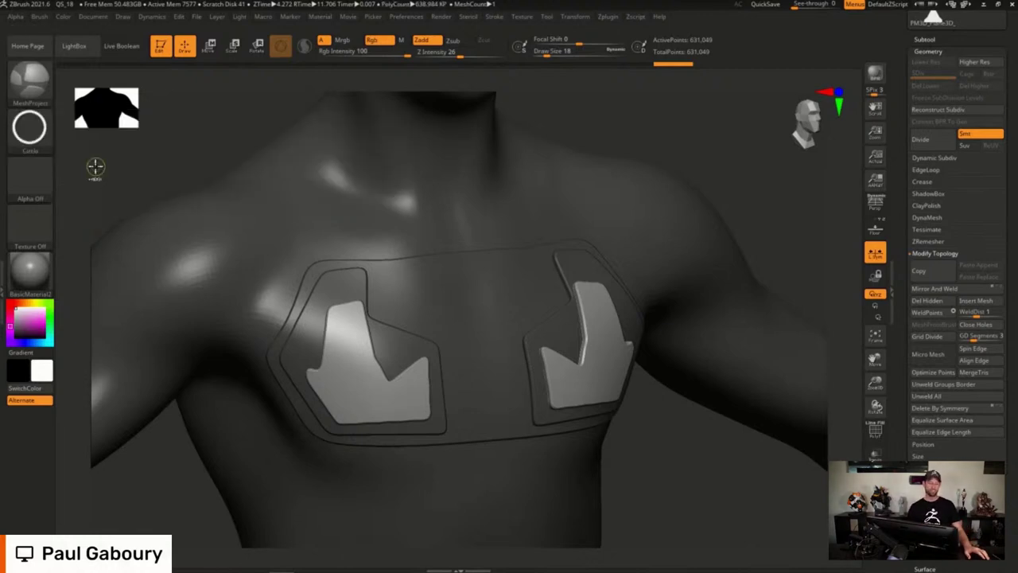
left_click_drag(348, 375, 368, 391)
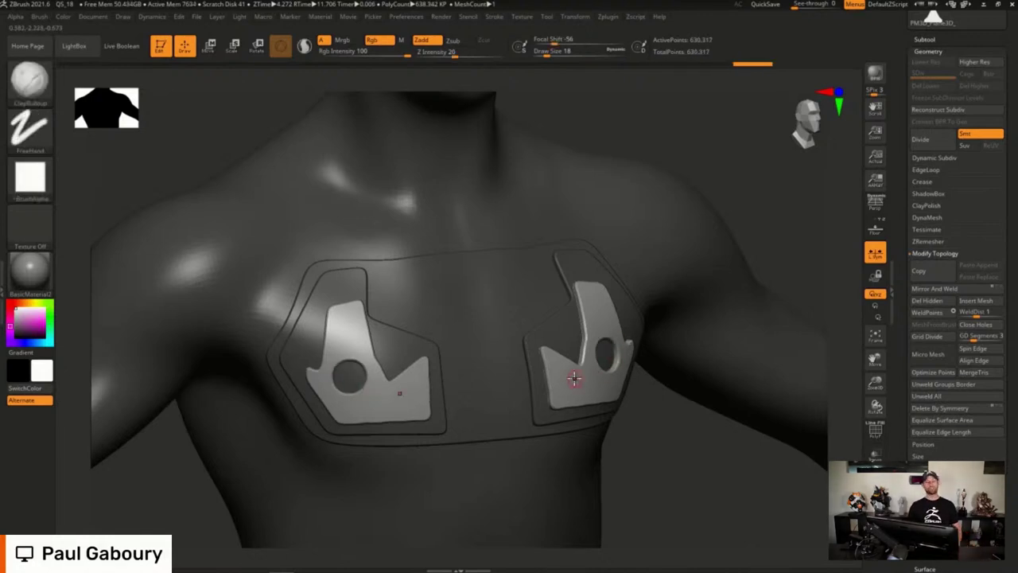
Switch MeshProject to the Rect stroke and project small square panels onto the lower inner part of the third-layer panels
left_click(43, 133, "ctrl+shift")
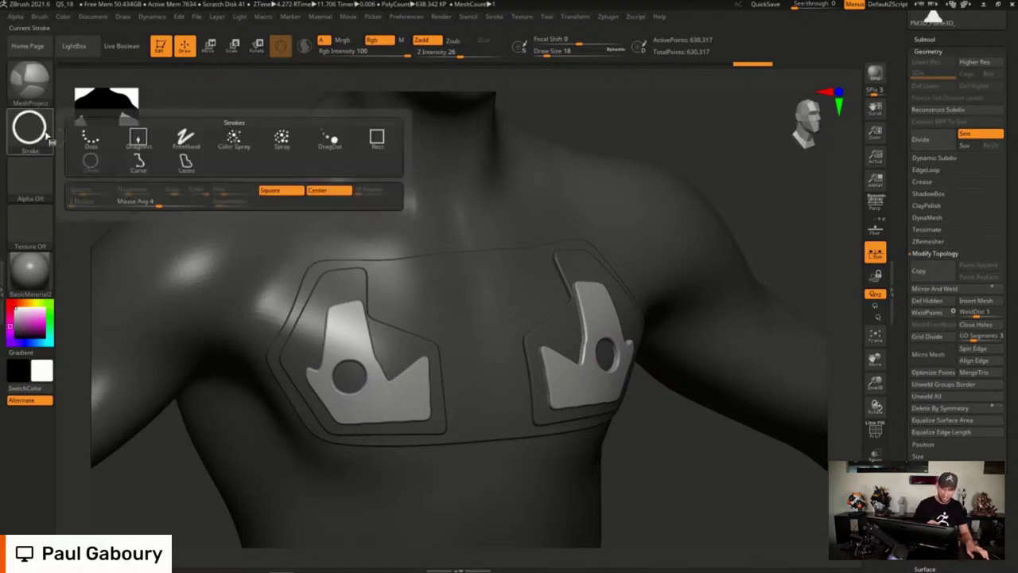
left_click(377, 148, "ctrl+shift")
left_click_drag(390, 391, 420, 408, "ctrl+shift")
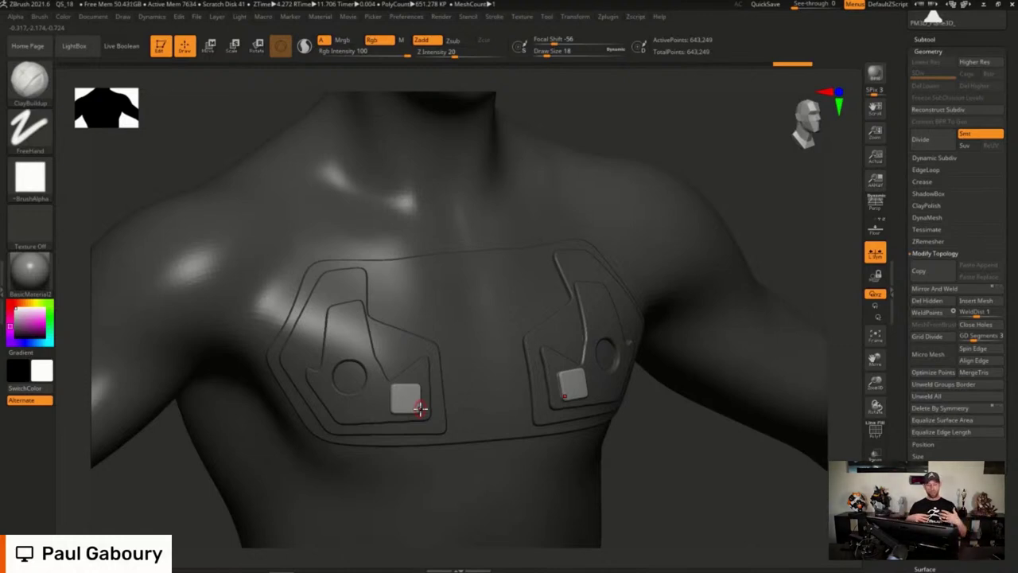
Undo all the second- and third-layer panels, going back to the single chest panel
key("ctrl+z")
key("ctrl+z")
key("ctrl+z")
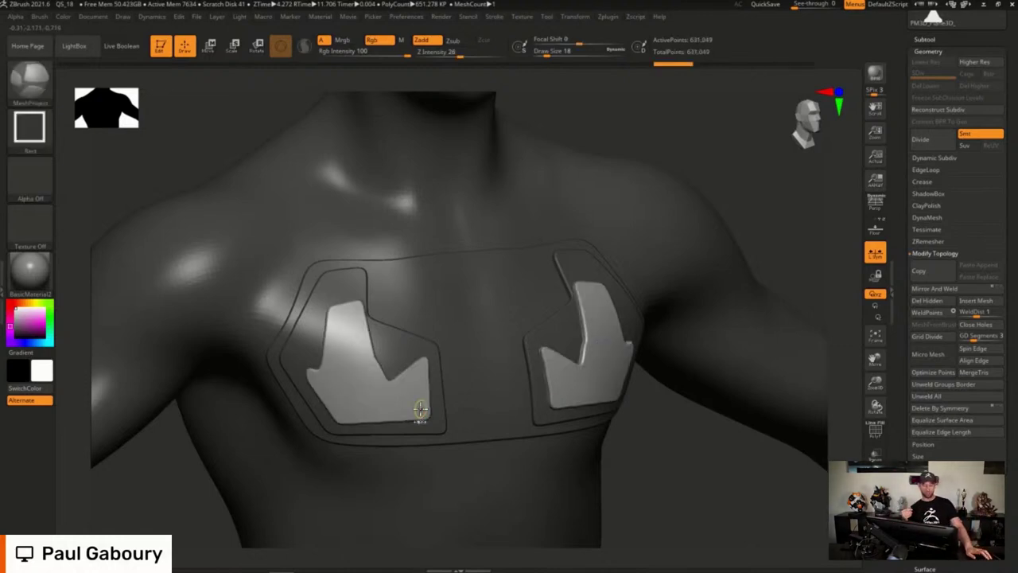
key("ctrl+z")
key("ctrl+z")
key("ctrl+z")
key("ctrl+z")
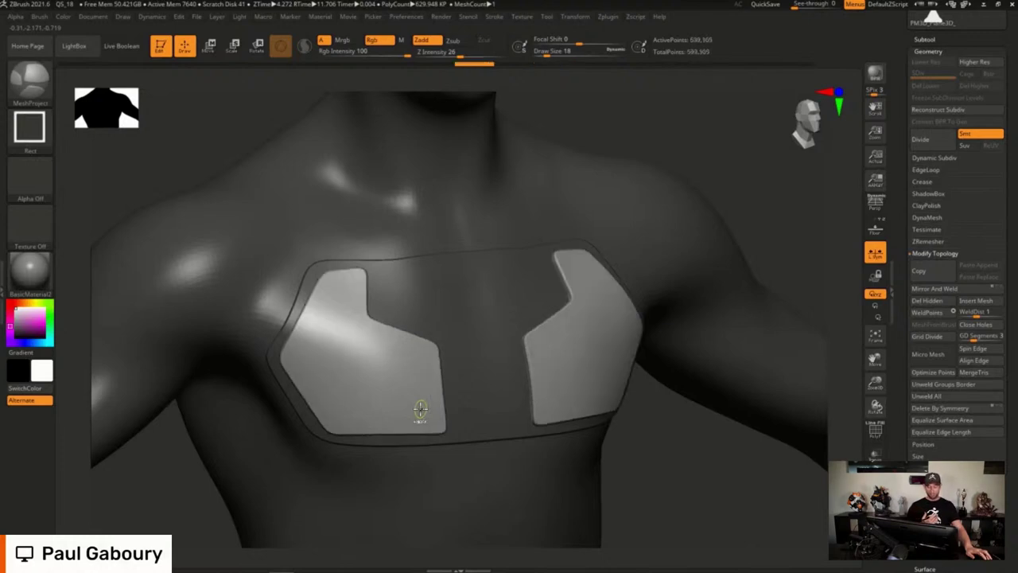
key("ctrl+z")
key("b")
key("c")
key("b")
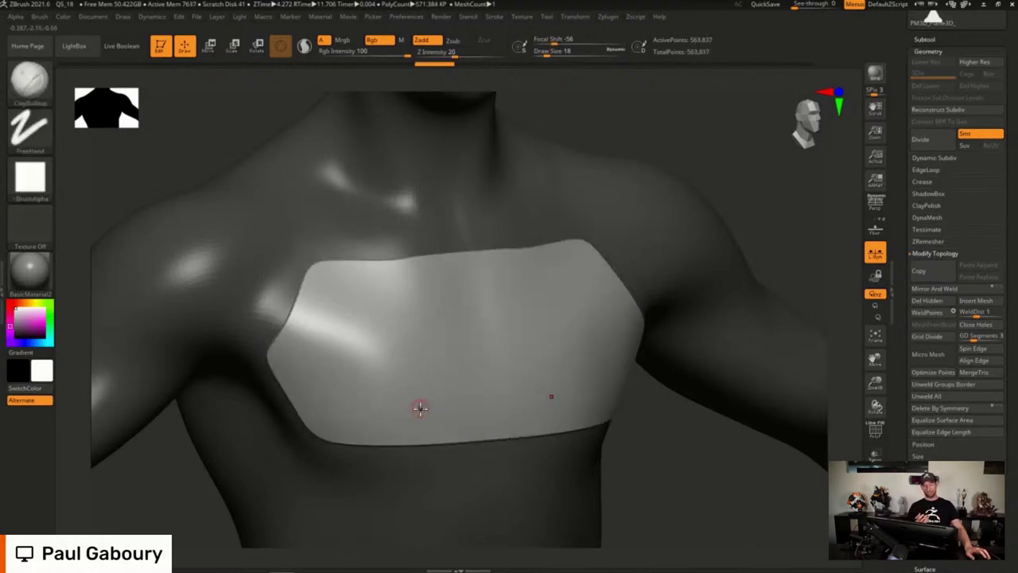
Switch MeshProject to the Curve stroke and project mirrored five-sided second-layer panels onto both halves of the chest panel
left_click(32, 184, "ctrl")
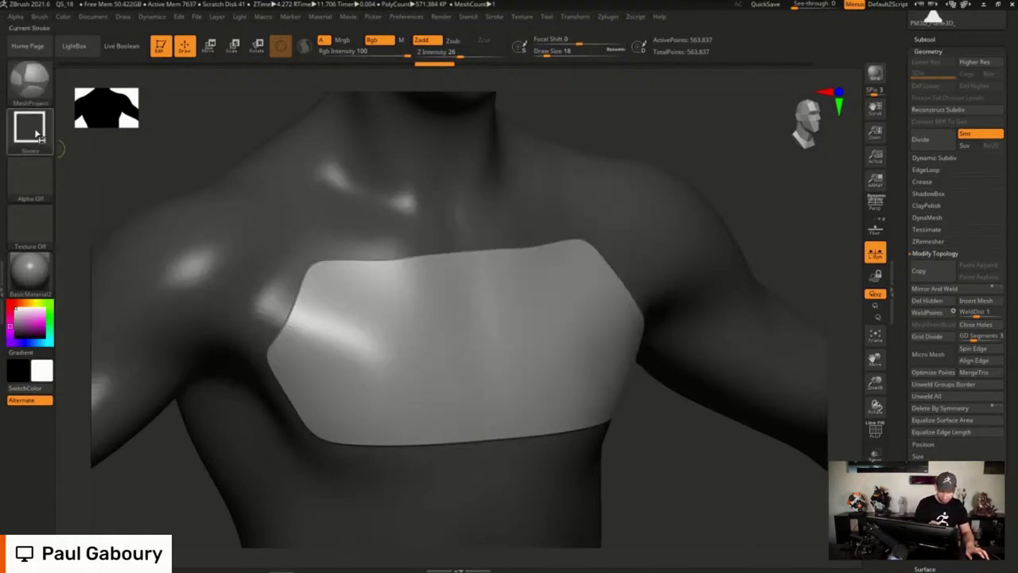
left_click(37, 137)
left_click(141, 163)
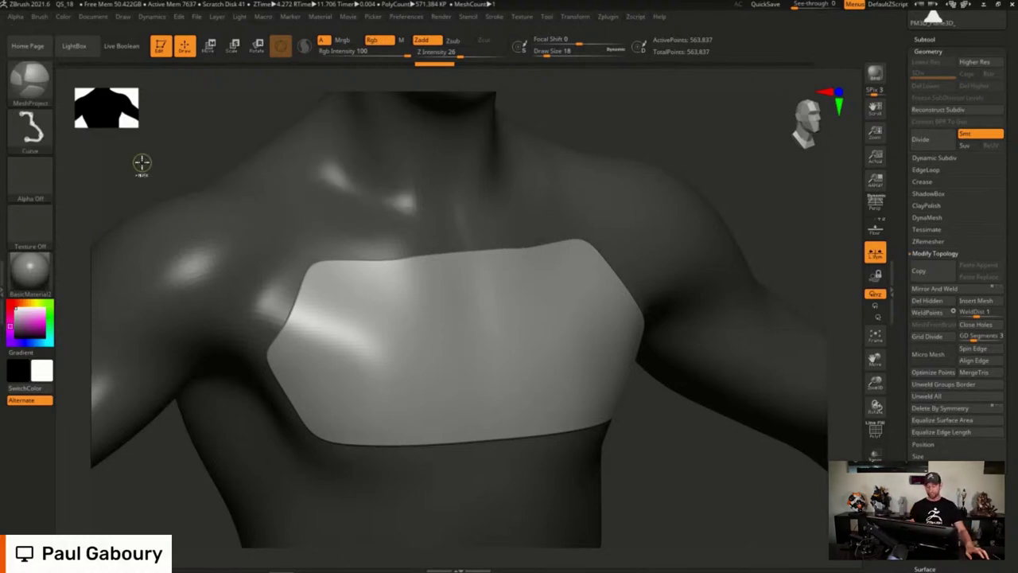
mouse_move(454, 426)
left_mouse_down()
mouse_move(428, 279)
mouse_move(321, 280)
mouse_move(280, 354)
left_mouse_up()
mouse_move(305, 390)
left_mouse_down()
mouse_move(323, 425)
mouse_move(450, 428)
left_mouse_up()
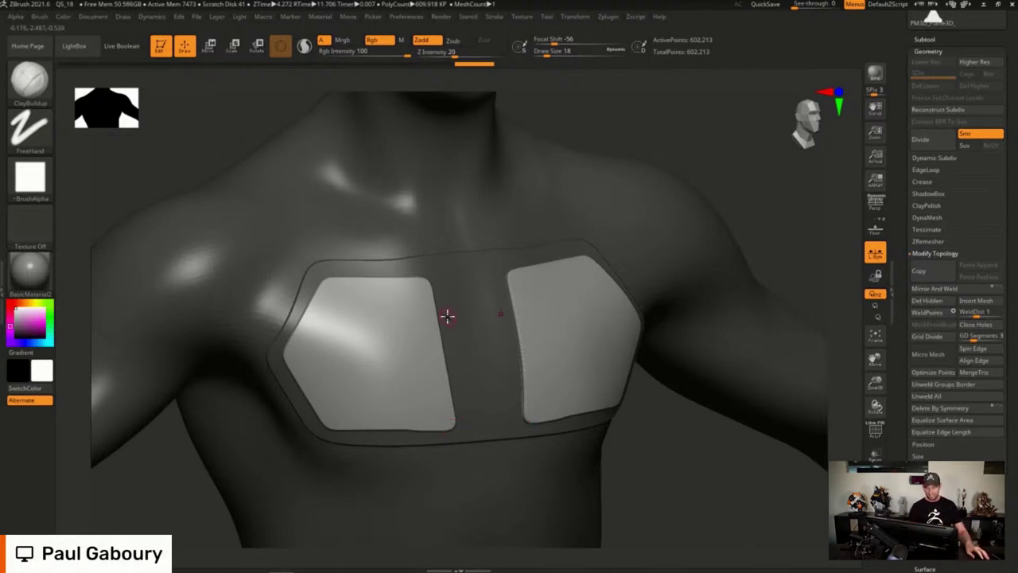
Cut an angled notch into the inner edges of the second-layer panels and trim their upper outer edges with Curve strokes
key("ctrl")
key("ctrl")
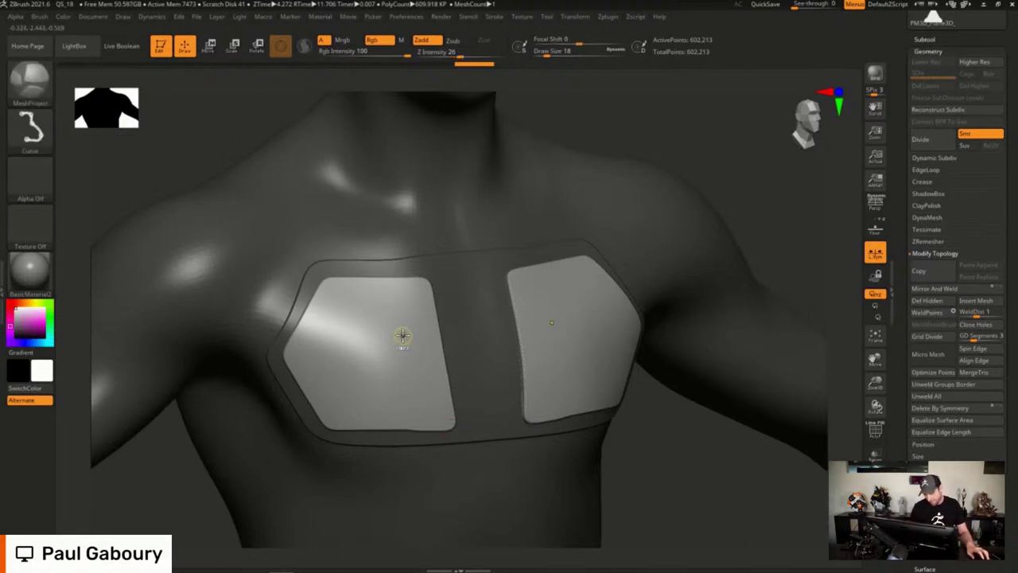
left_click_drag(397, 337, 451, 295)
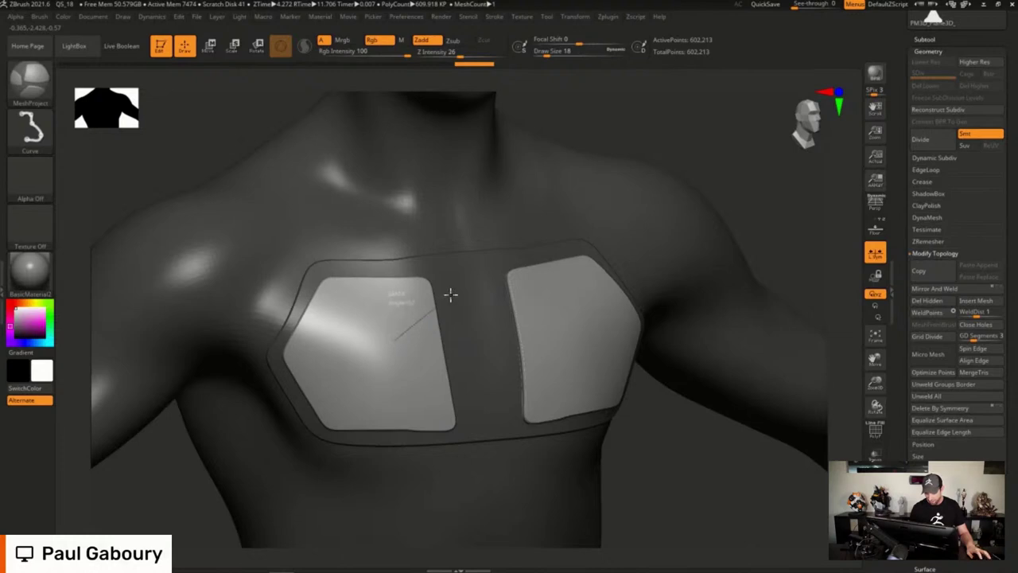
mouse_move(466, 396)
left_mouse_down()
mouse_move(393, 374)
mouse_move(393, 341)
left_mouse_up()
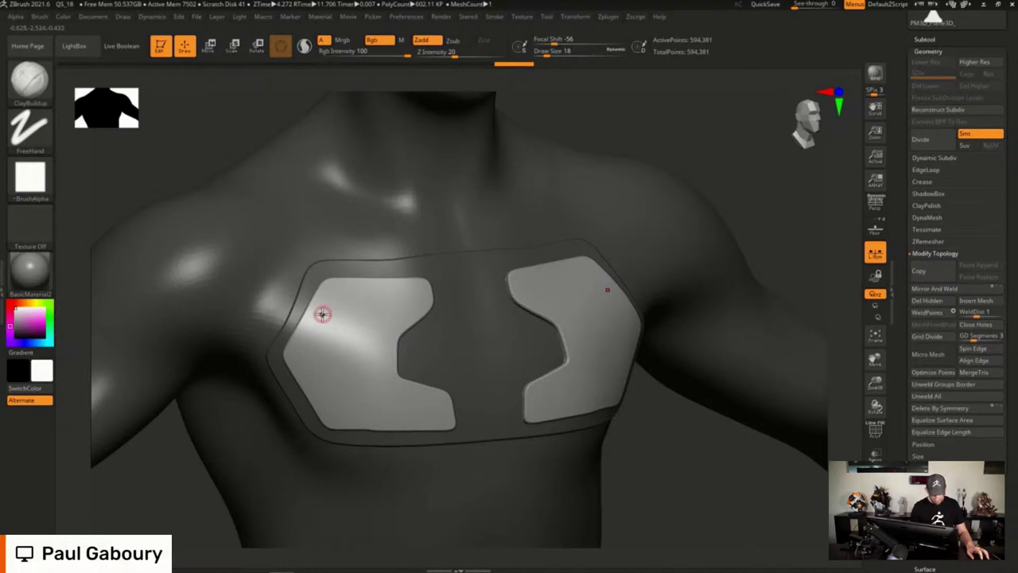
key("ctrl")
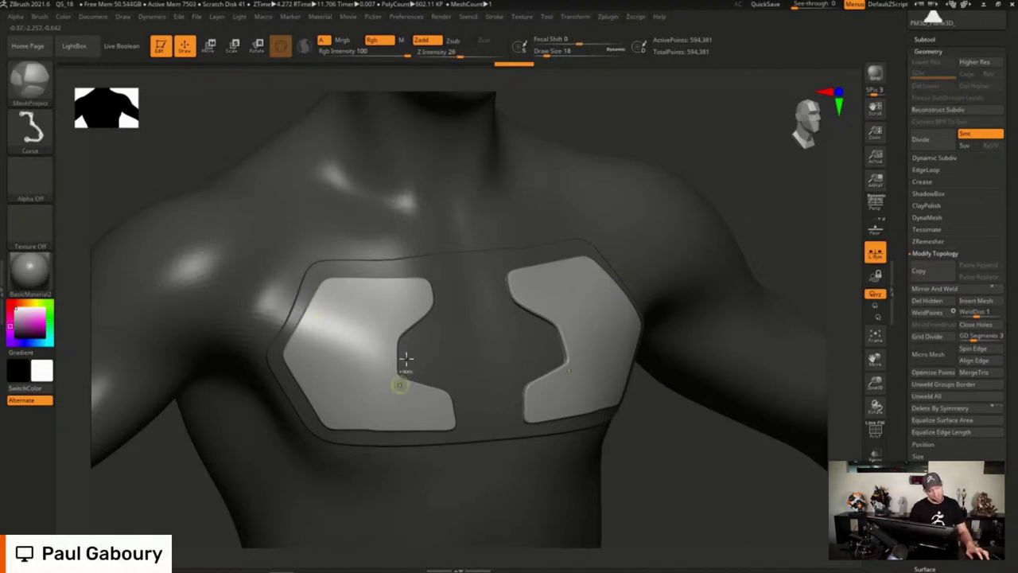
mouse_move(323, 314)
left_mouse_down()
mouse_move(340, 323)
mouse_move(299, 317)
mouse_move(315, 336)
mouse_move(292, 346)
mouse_move(307, 235)
left_mouse_up()
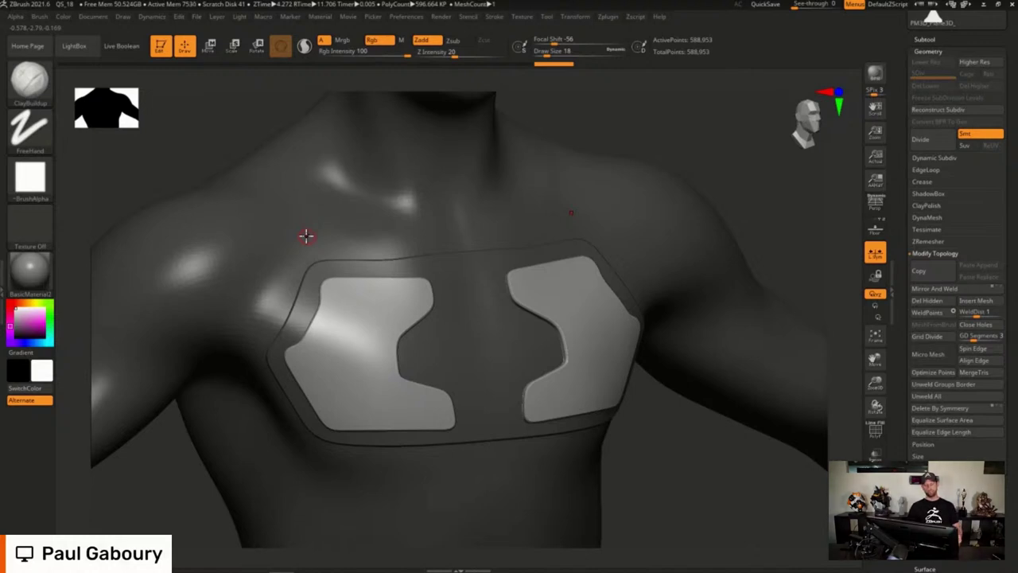
Project smaller third-layer panels with the Curve stroke onto the upper part of the notched second-layer panels
mouse_move(639, 380)
left_mouse_down()
mouse_move(612, 395)
mouse_move(620, 389)
mouse_move(585, 329)
left_mouse_up()
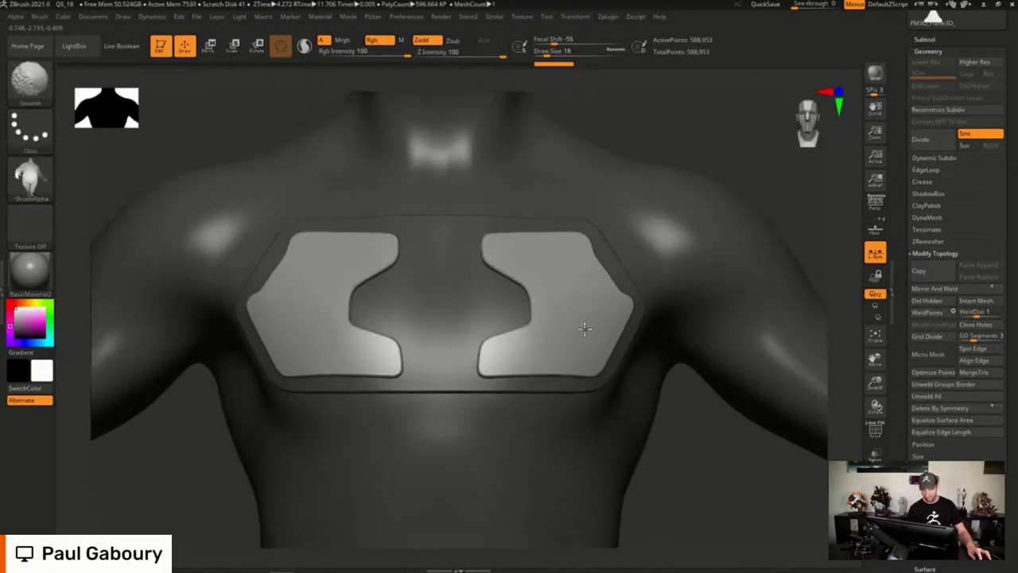
right_click_drag(584, 328, 582, 321, "alt")
right_click_drag(452, 314, 495, 359, "alt")
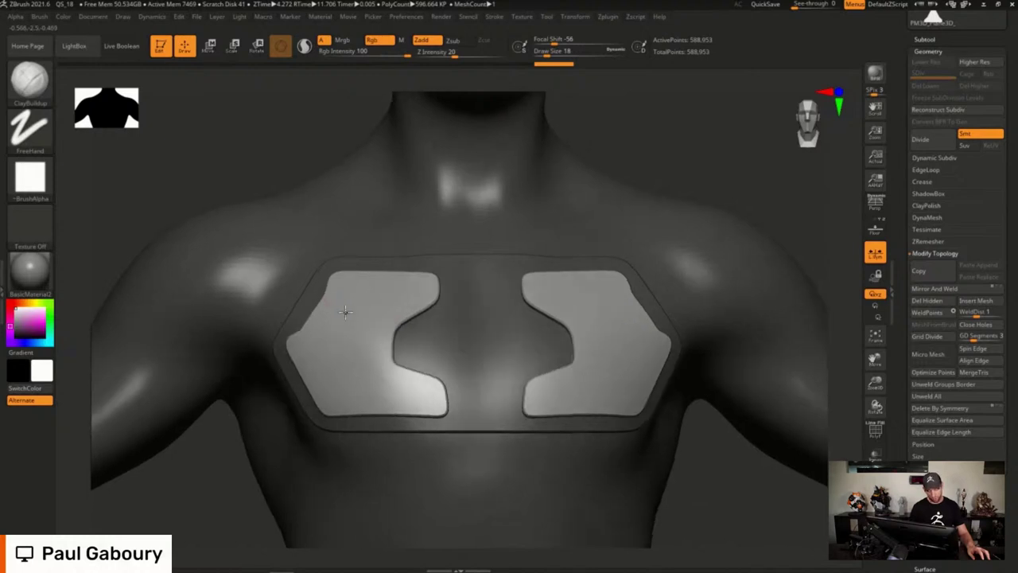
right_click_drag(345, 312, 342, 311)
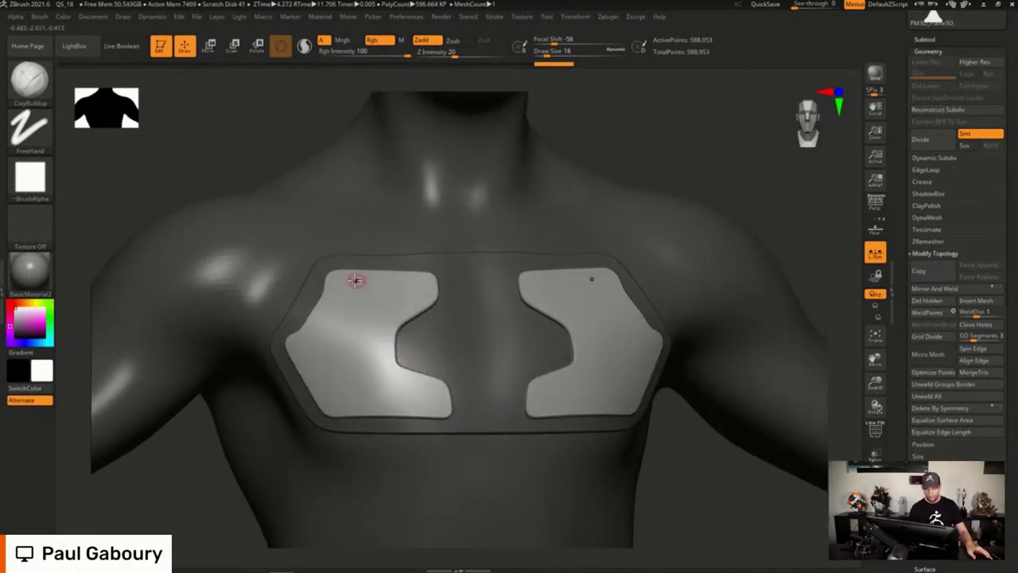
mouse_move(336, 279)
left_mouse_down("ctrl")
mouse_move(307, 341)
mouse_move(378, 340)
mouse_move(390, 311)
mouse_move(420, 301)
mouse_move(424, 279)
mouse_move(337, 276)
left_mouse_up("ctrl")
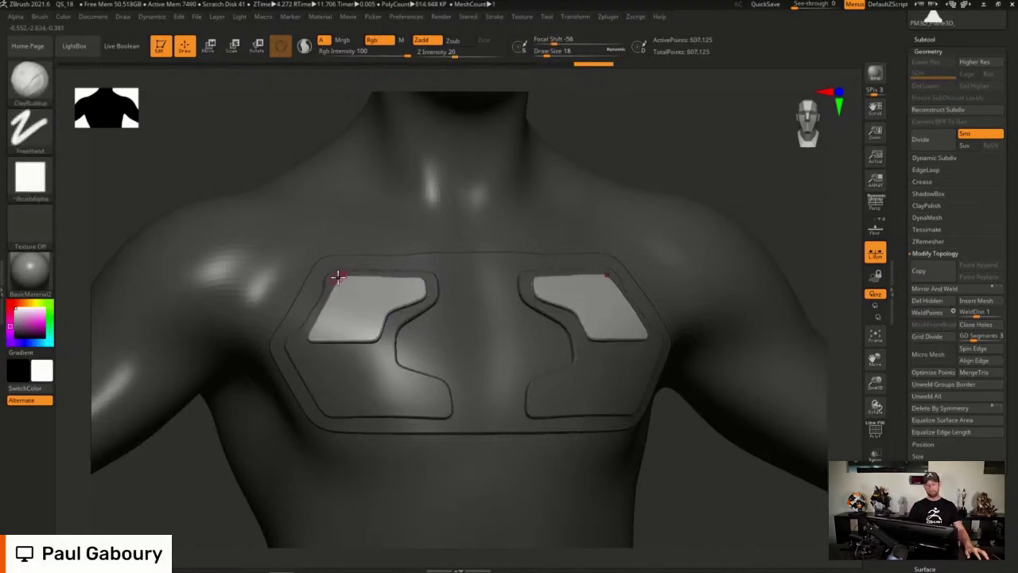
Switch MeshProject's stroke from Curve to Rect
mouse_move(478, 384)
right_mouse_down()
mouse_move(491, 381)
mouse_move(476, 380)
right_mouse_up()
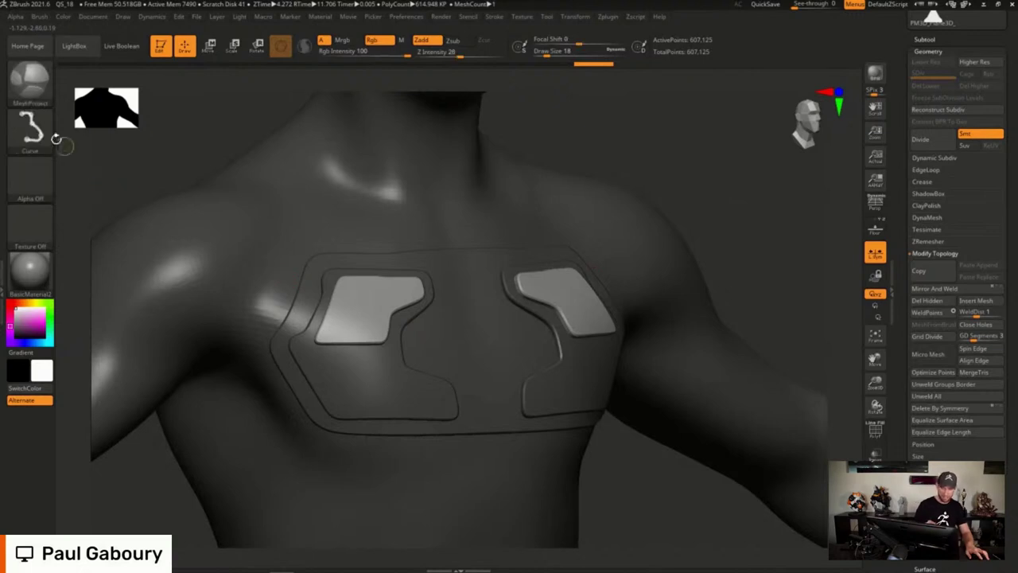
left_click(41, 134, "ctrl")
left_click(377, 139, "ctrl")
right_click_drag(385, 398, 387, 389)
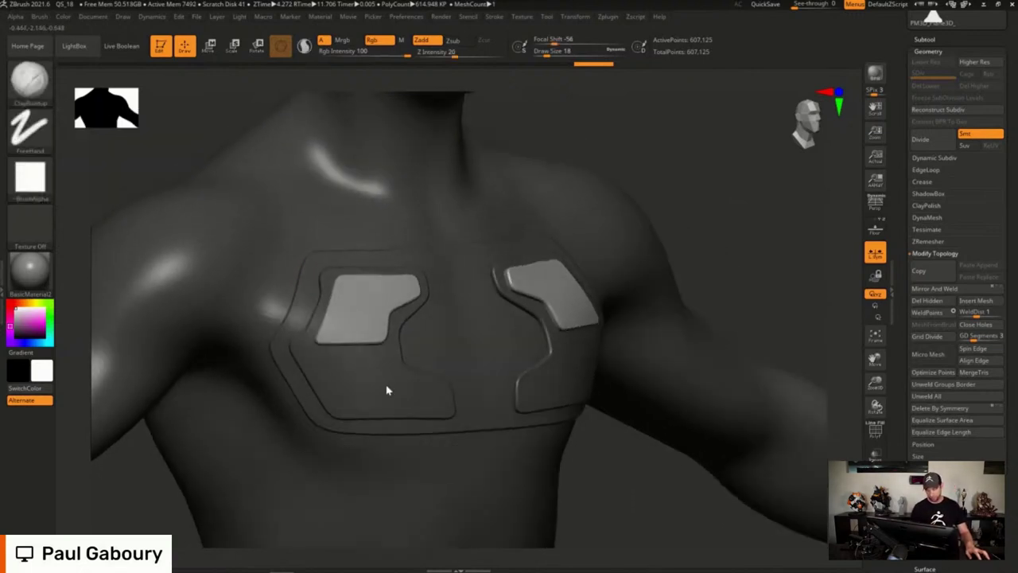
Try a small square panel just below the third-layer panels and undo it
right_click_drag(335, 362, 334, 357)
mouse_move(335, 362)
left_mouse_down("ctrl")
mouse_move(377, 369)
mouse_move(390, 390)
mouse_move(375, 373)
left_mouse_up("ctrl")
key("ctrl+z")
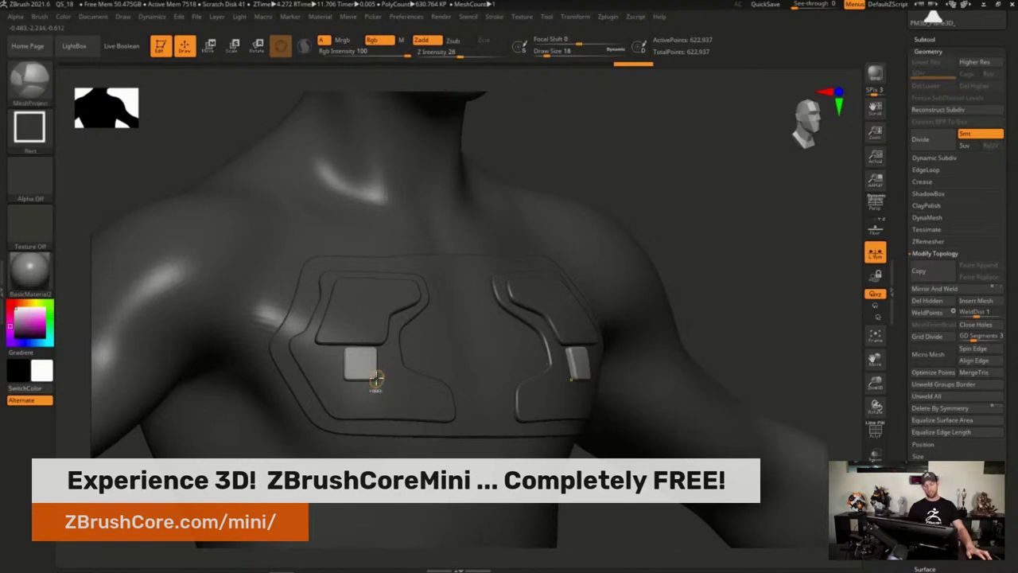
key("ctrl+z")
Turn off the Square and Center stroke options and project a narrow horizontal bar just below the third-layer panels
left_click(48, 130, "ctrl")
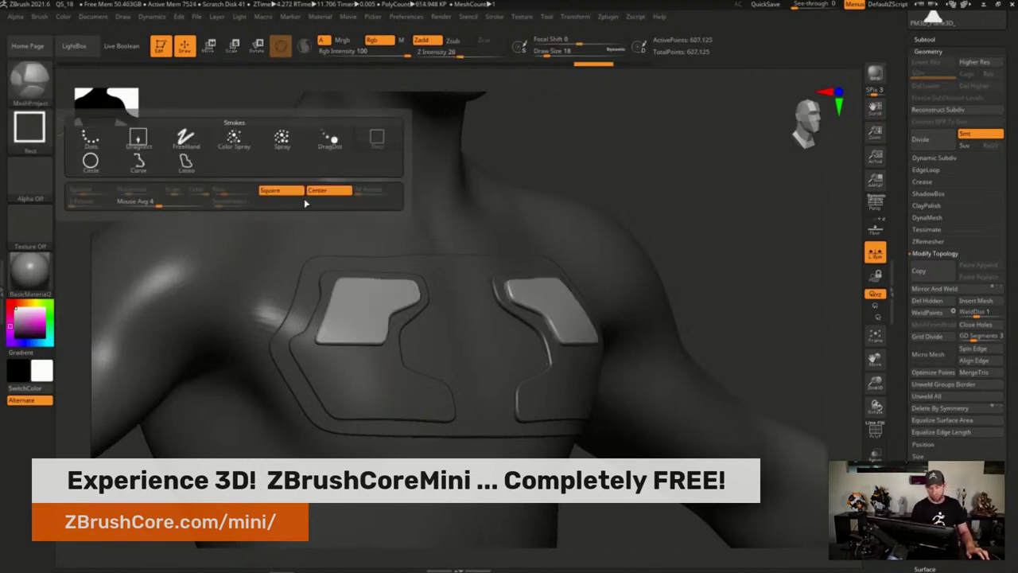
left_click(287, 190, "ctrl")
left_click(44, 132, "ctrl")
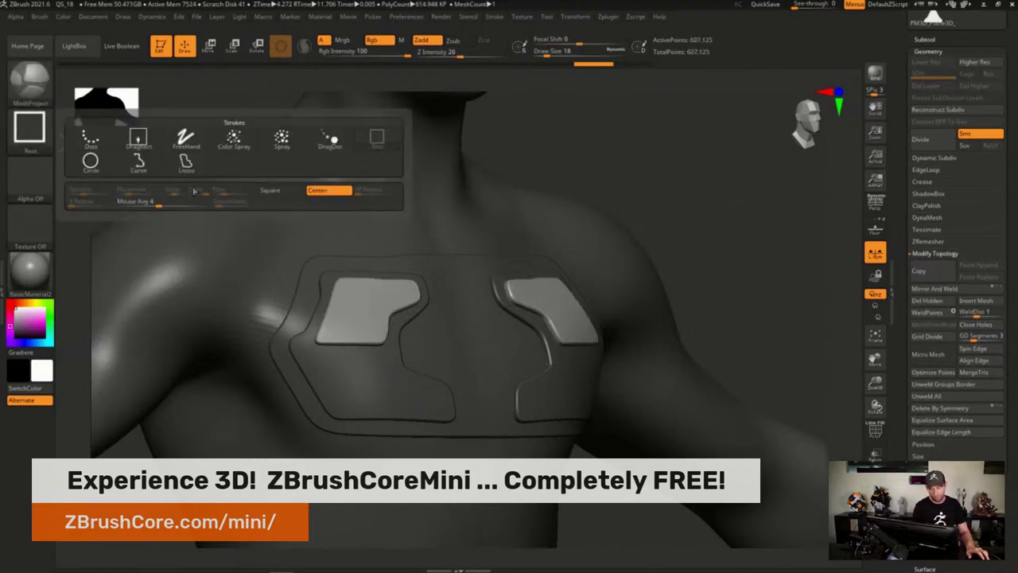
left_click(334, 194, "ctrl")
mouse_move(320, 354)
left_mouse_down("ctrl")
mouse_move(386, 375)
mouse_move(385, 357)
left_mouse_up("ctrl")
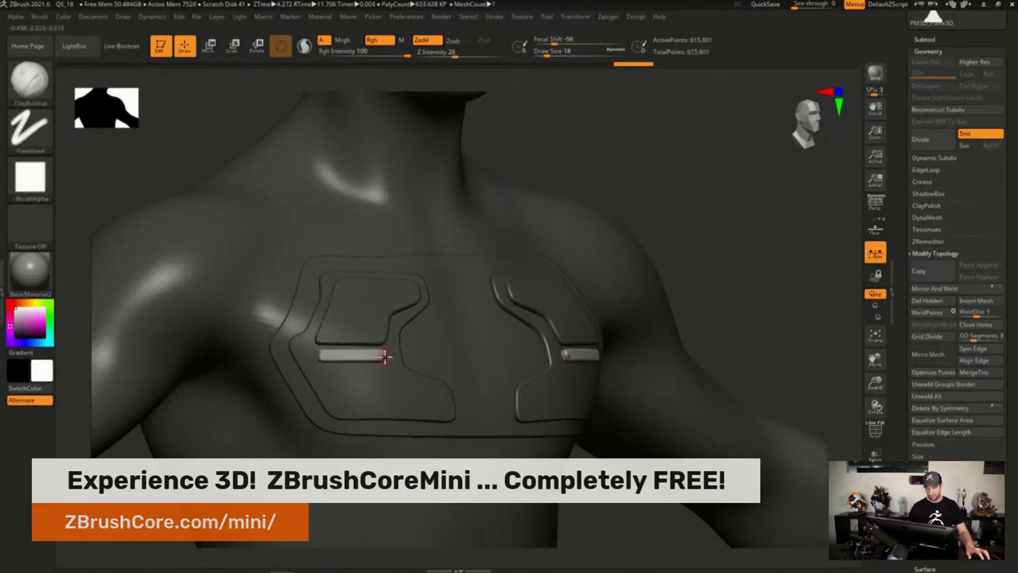
Turn the Square and Center options of MeshProject's Rect stroke back on
right_click_drag(385, 357, 566, 390)
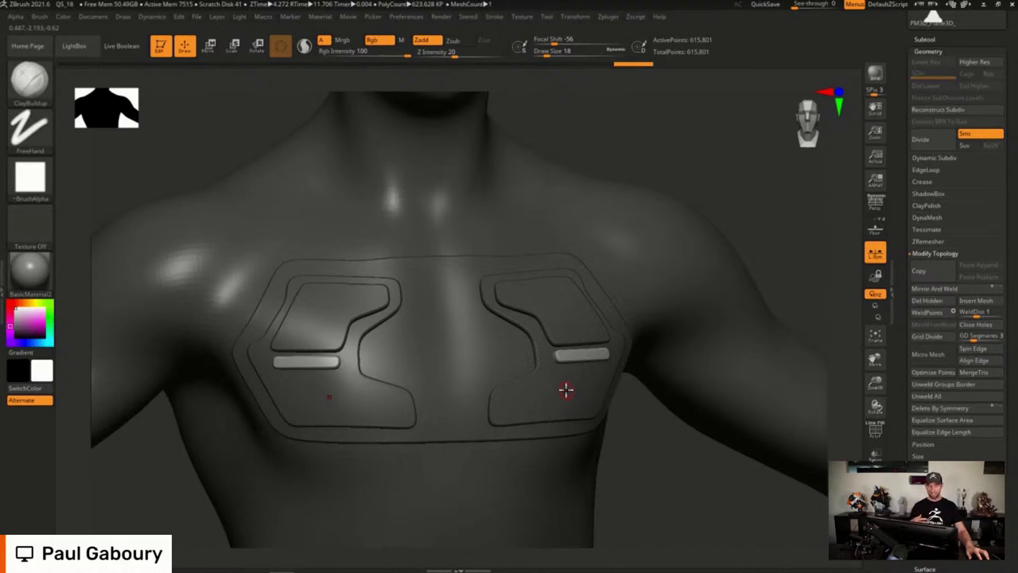
right_click_drag(500, 388, 516, 378, "alt")
left_click(32, 130, "ctrl+shift")
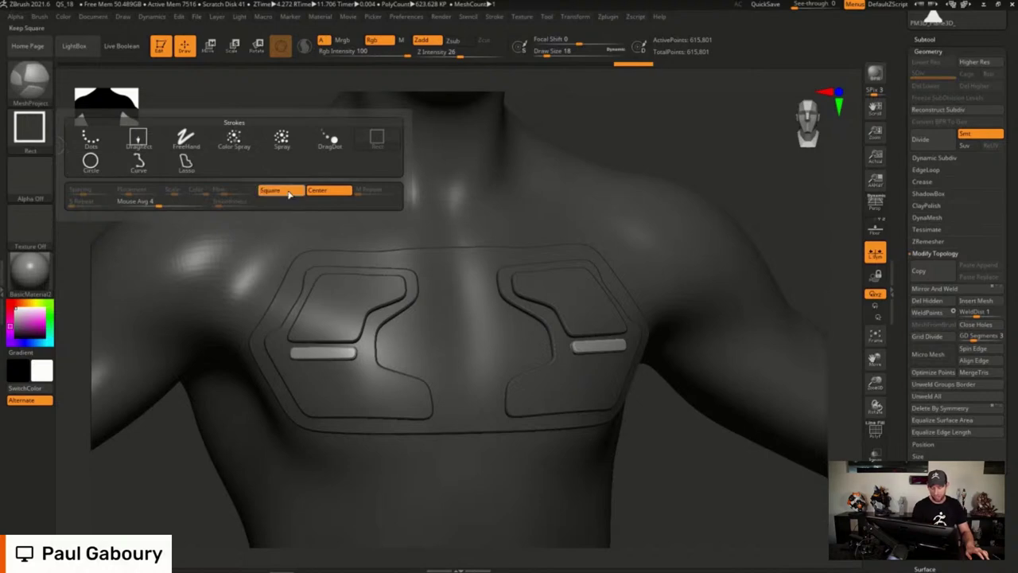
left_click(185, 140)
key("b")
key("m")
key("p")
Set the star-shaped Alpha 10 for MeshProject and project mirrored star panels below the narrow bars
left_click(36, 176)
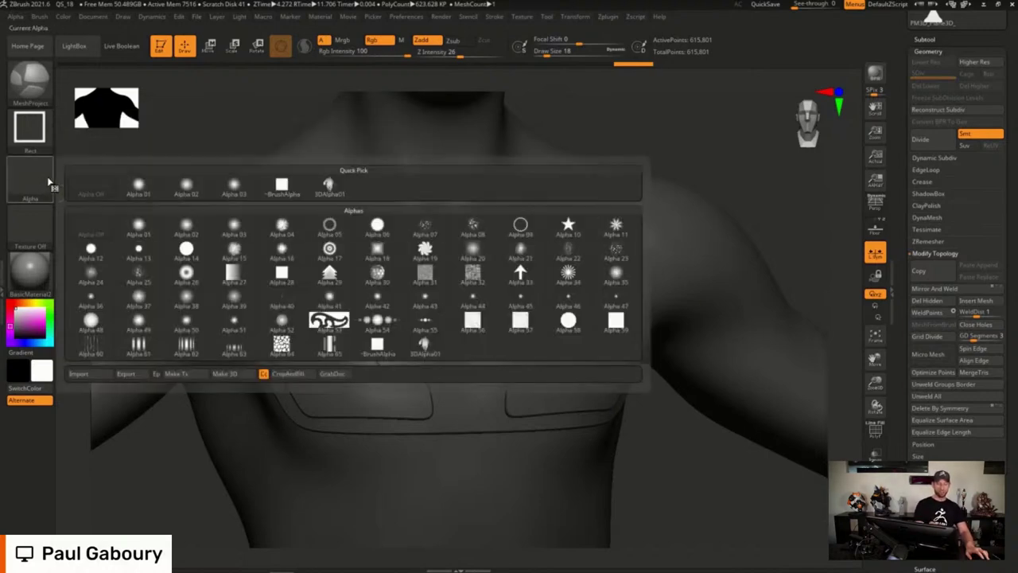
left_click(567, 229)
right_click_drag(509, 381, 552, 325)
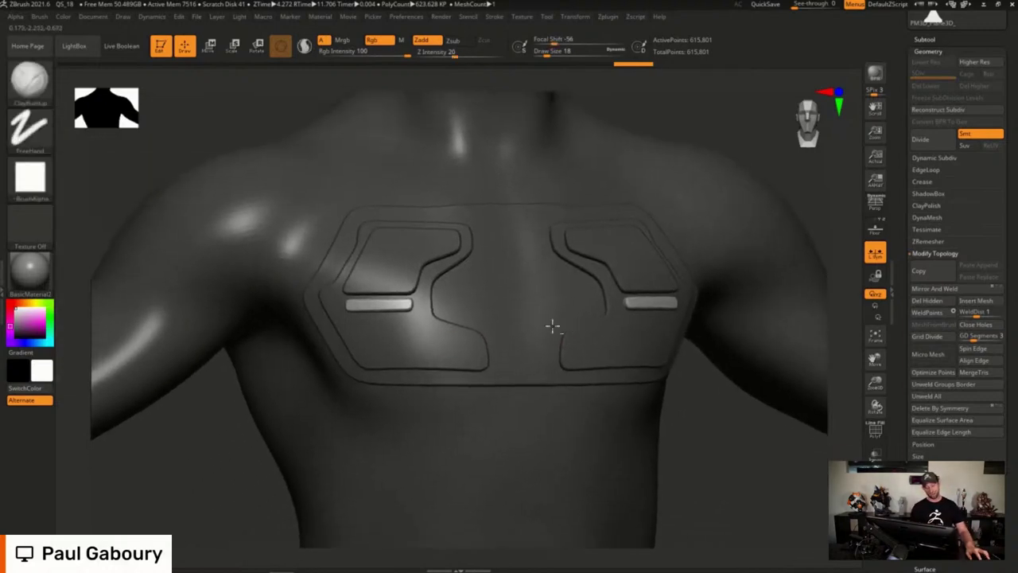
left_click_drag(387, 335, 416, 351)
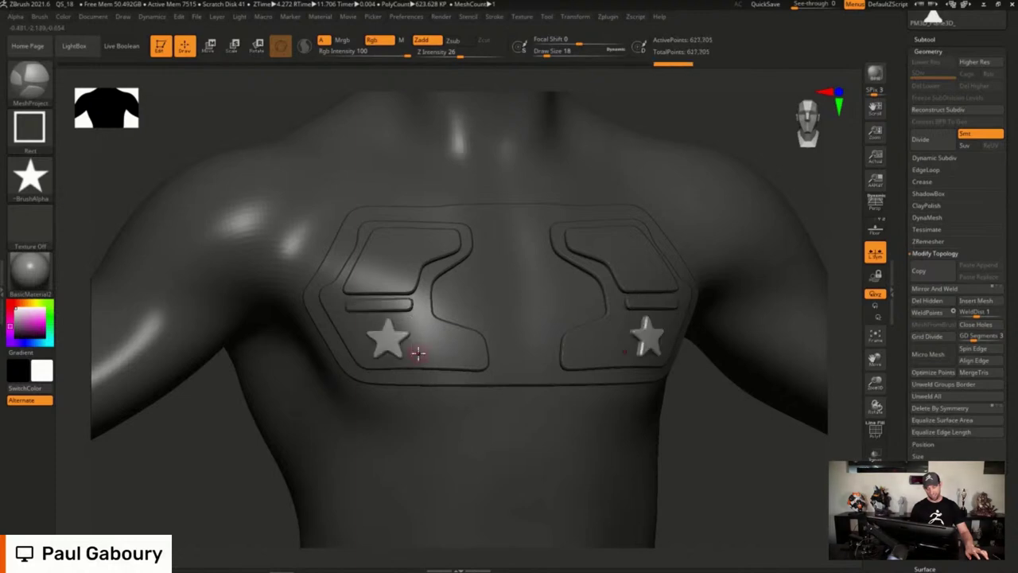
key("b")
key("c")
key("b")
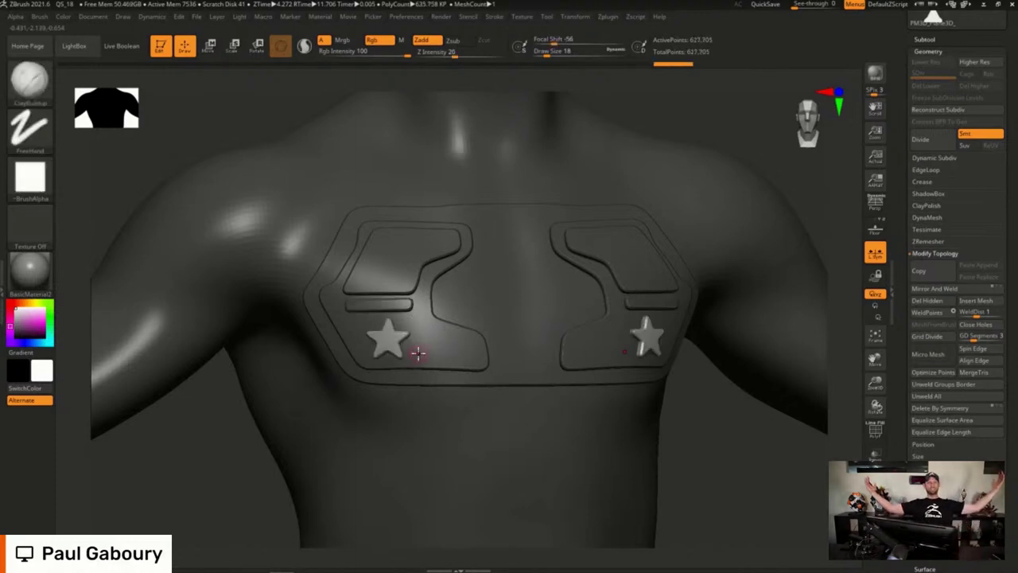
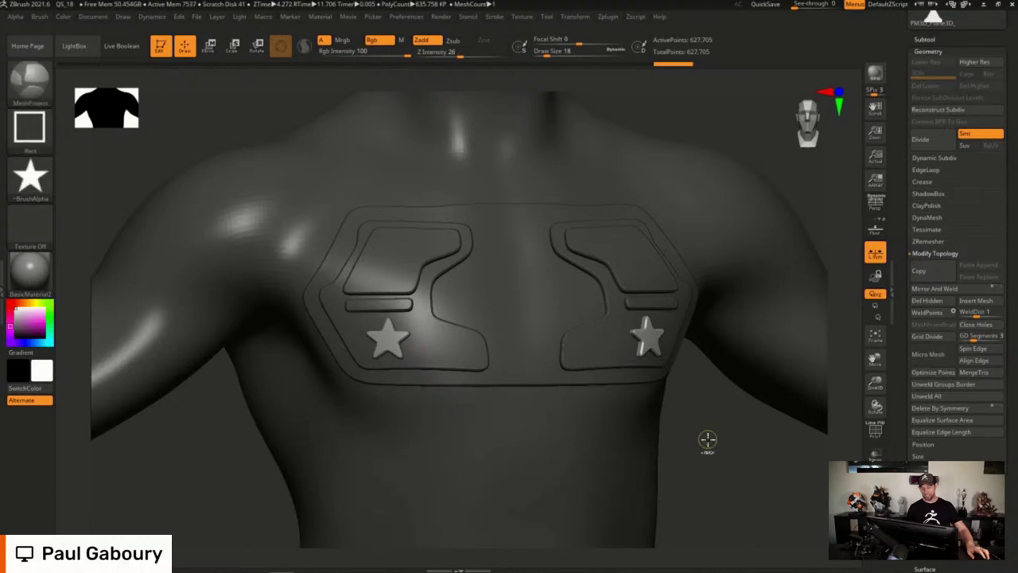
Clear the mask, then split the layered chest panels off the body into their own subtool with Split Hidden
right_click_drag(709, 441, 601, 434, "ctrl")
left_click_drag(604, 447, 617, 466, "ctrl")
key("b")
key("c")
key("b")
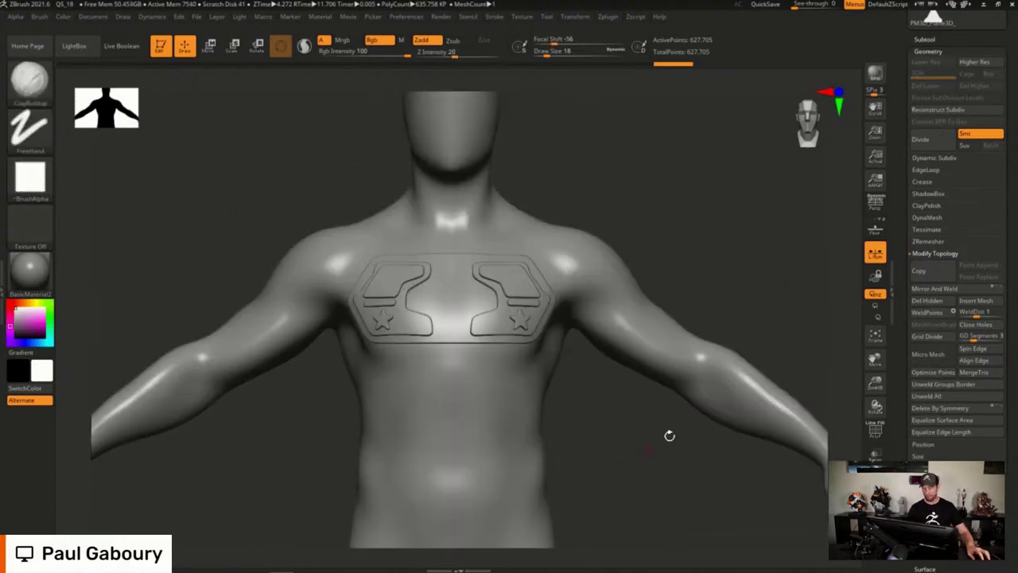
left_click(925, 38)
left_click_drag(1010, 139, 1011, 184)
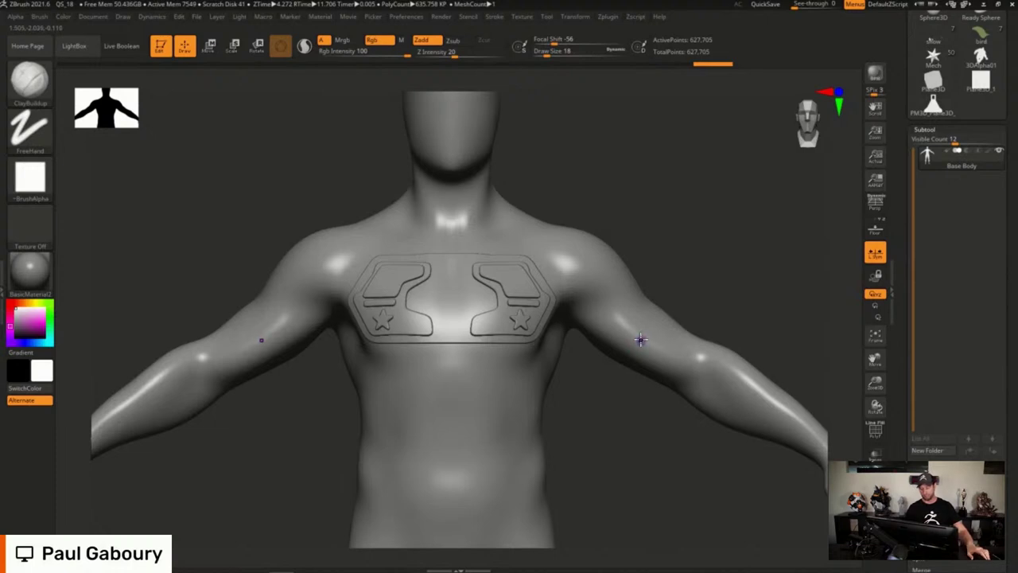
left_click(625, 421, "ctrl+shift")
left_click_drag(1004, 519, 1005, 391)
left_click(920, 429)
left_click(925, 439)
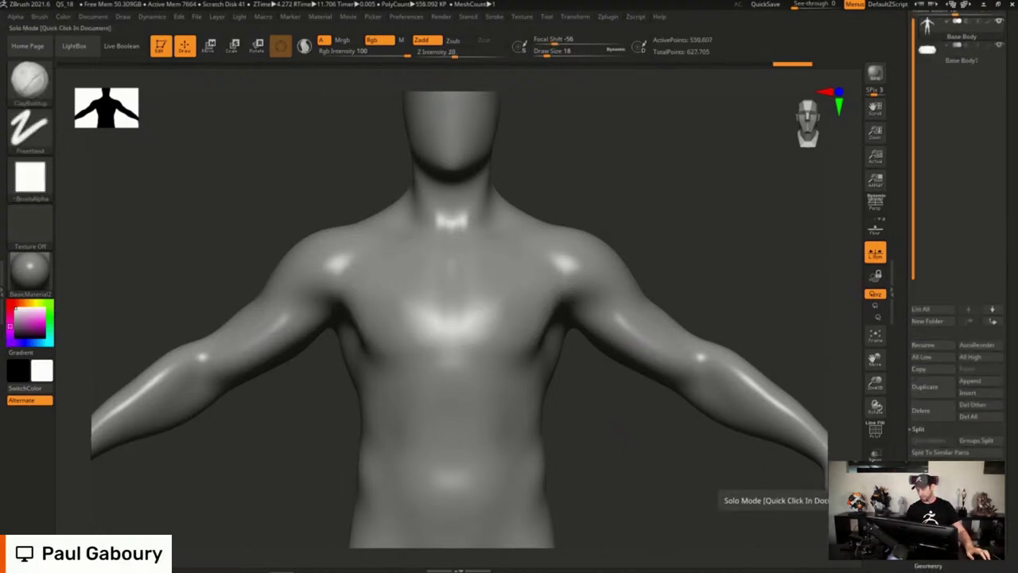
Switch MeshProject to the Curve stroke and set its alpha to Alpha Off
left_click_drag(650, 401, 653, 437, "alt")
left_click_drag(1007, 103, 1005, 148)
mouse_move(936, 116)
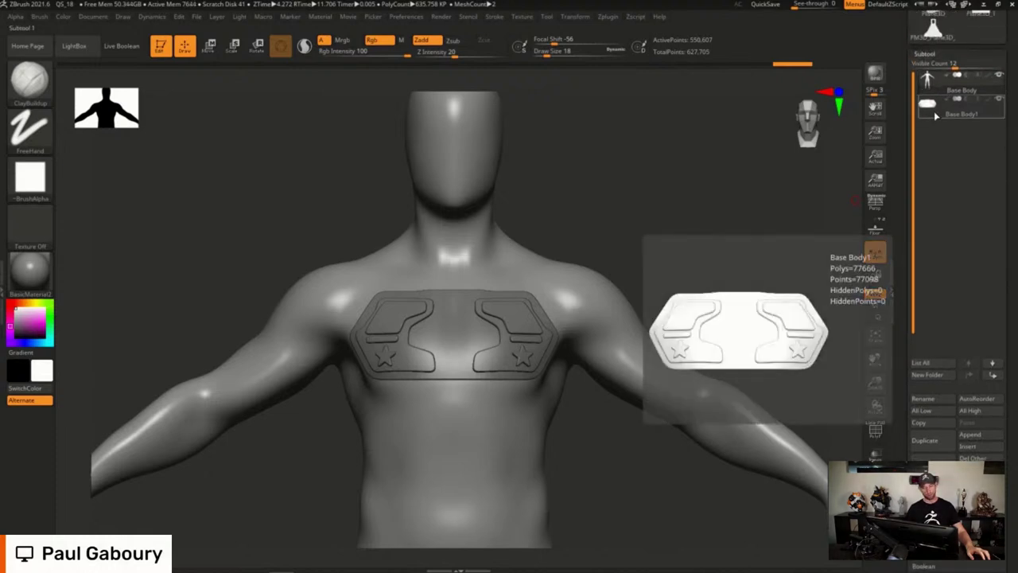
left_click_drag(580, 358, 564, 384, "alt")
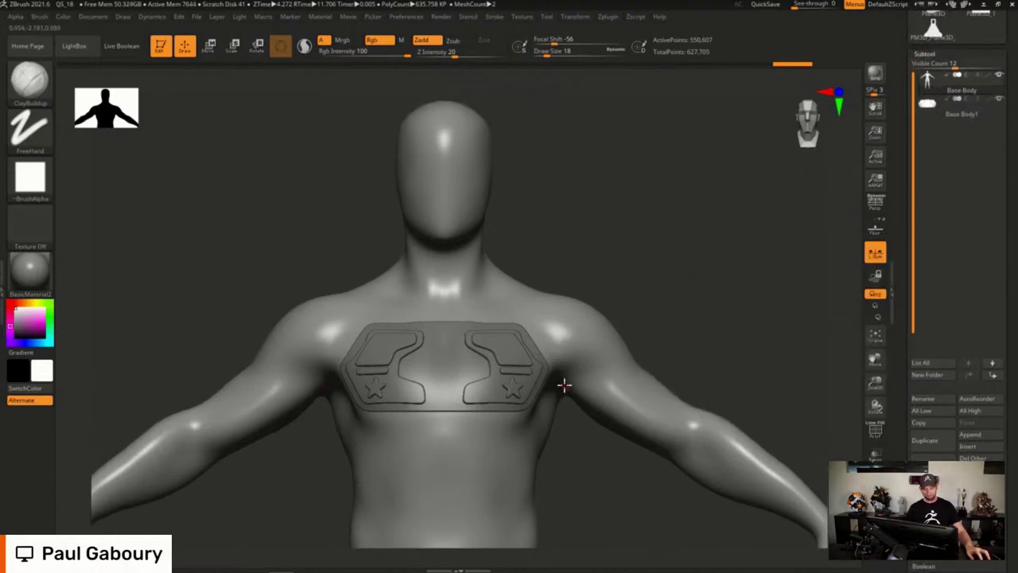
key("ctrl")
left_click(29, 127)
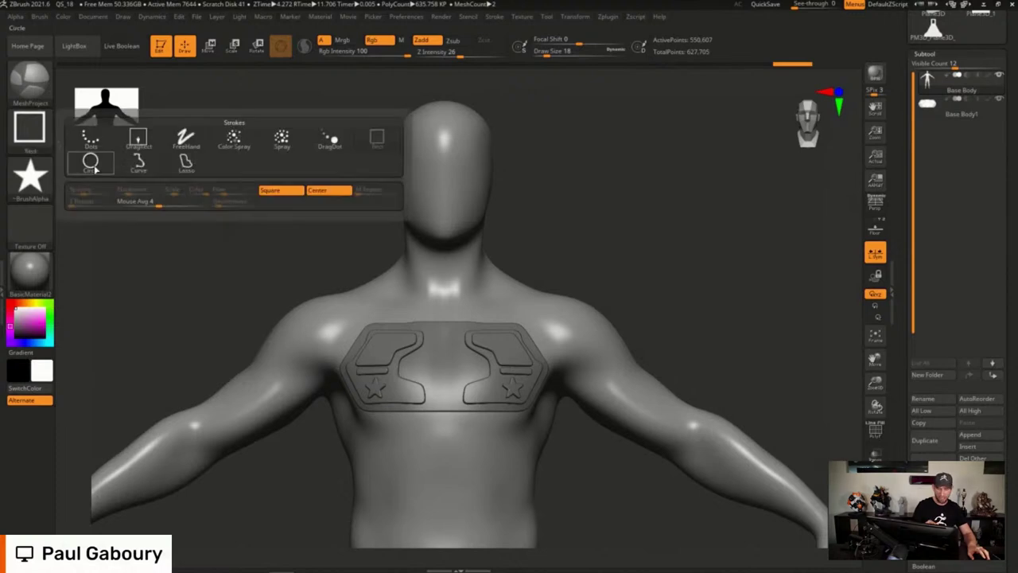
left_click(144, 169, "ctrl")
left_click(30, 180, "ctrl")
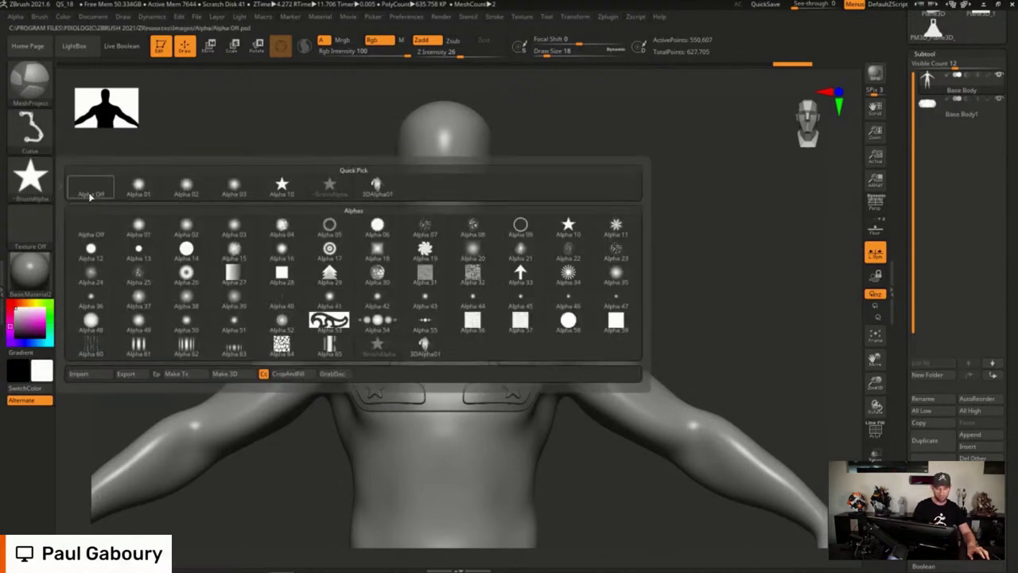
left_click(89, 188, "ctrl")
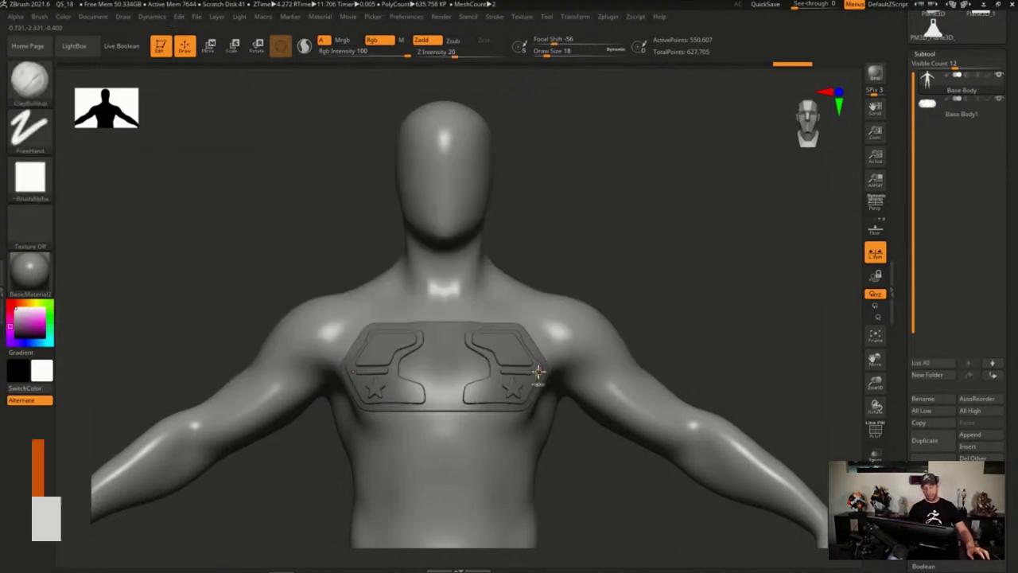
Try projecting mirrored four-sided plates over the shoulder-side corners of the chest panels and undo it
left_click_drag(542, 307, 510, 343, "ctrl")
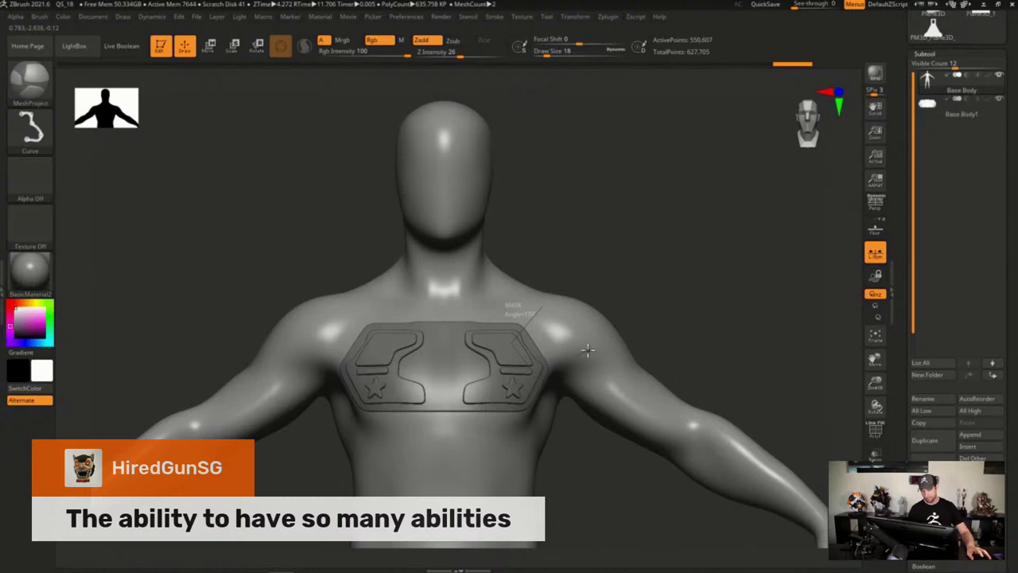
left_click_drag(550, 303, 551, 302, "ctrl")
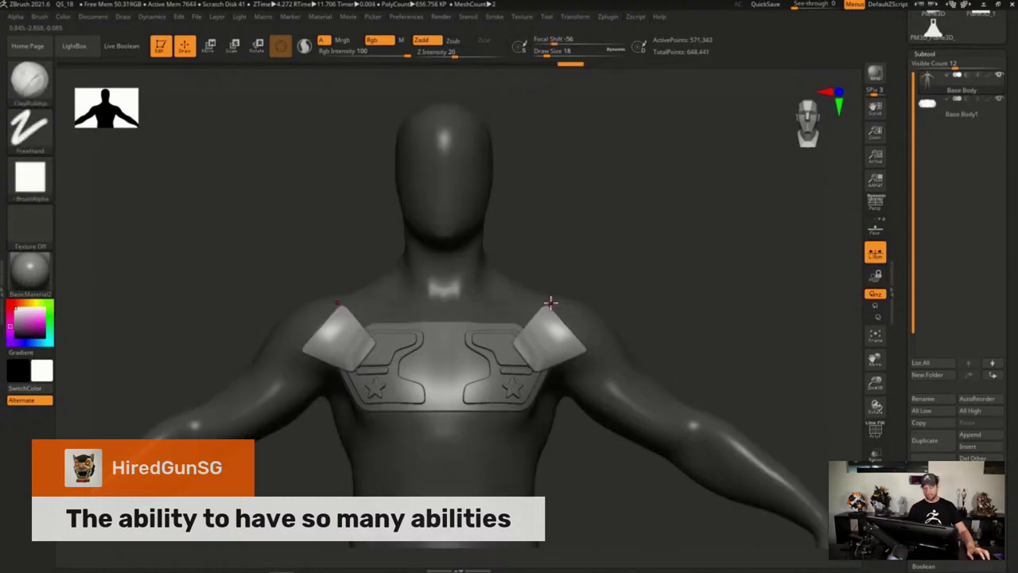
right_click_drag(616, 426, 514, 361)
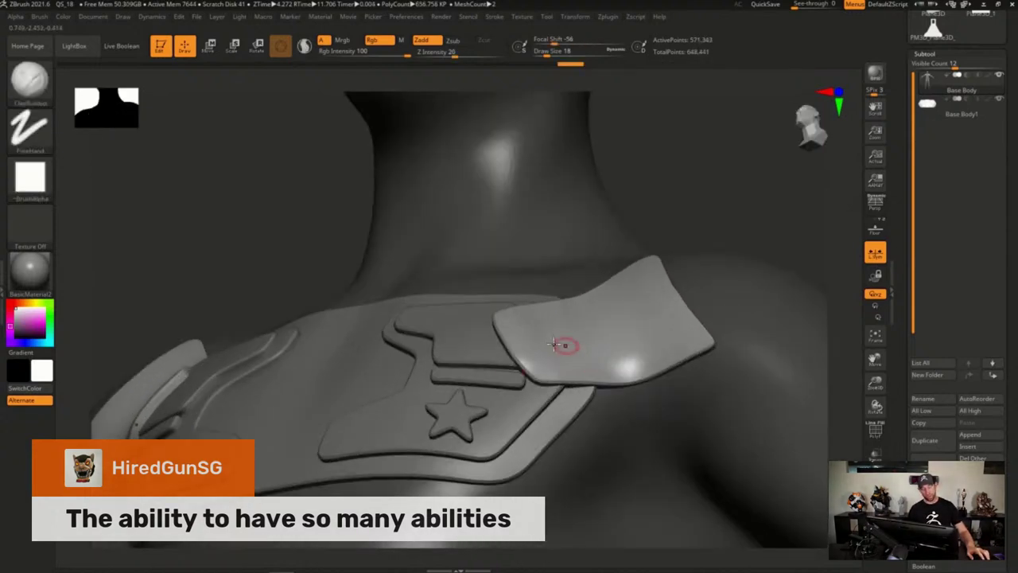
mouse_move(941, 93)
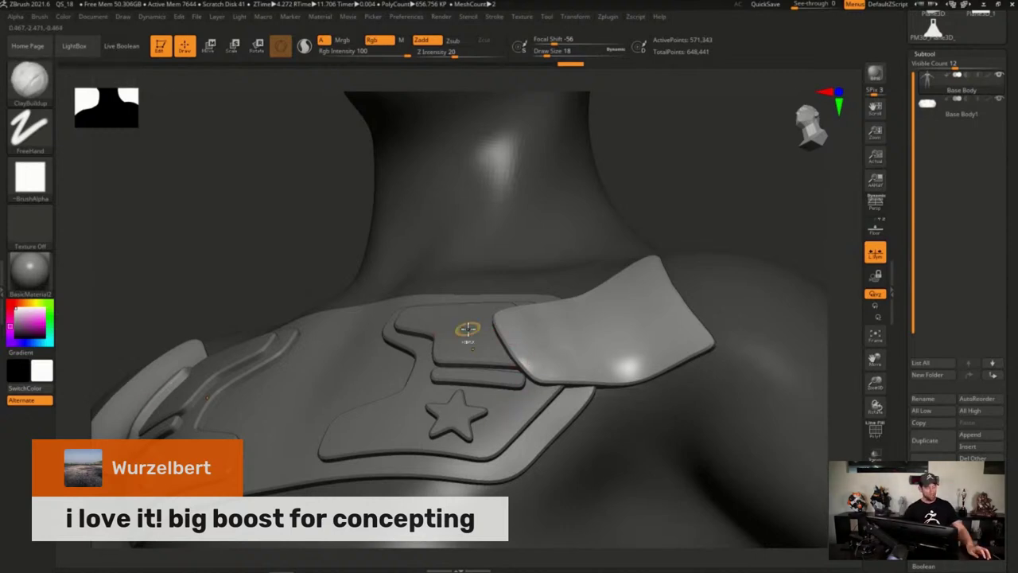
key("ctrl+z")
Hide the split-off chest panel subtool and turn on Live Boolean
right_click_drag(654, 407, 568, 318, "ctrl")
right_click_drag(624, 354, 587, 292, "alt")
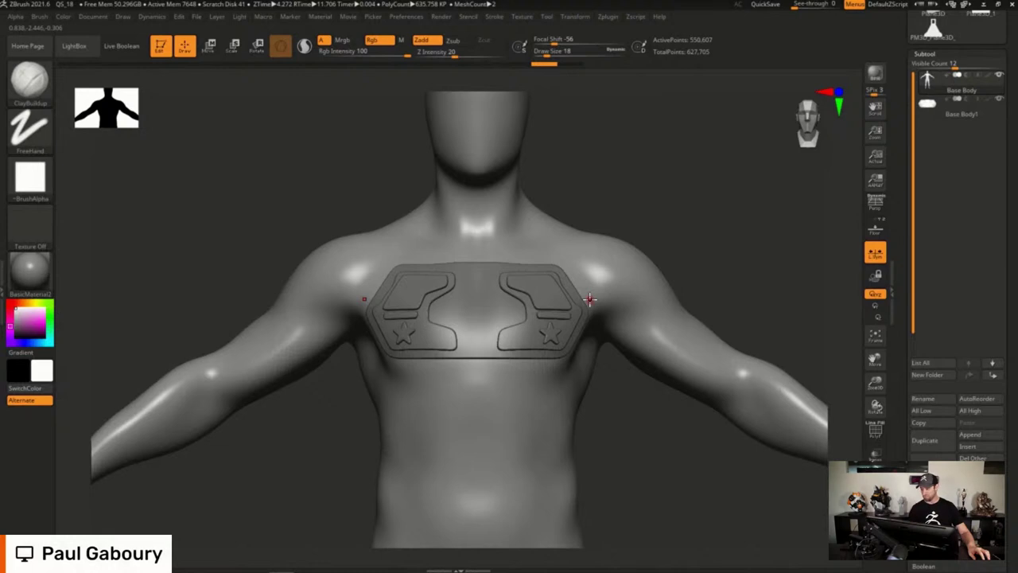
left_click(998, 102)
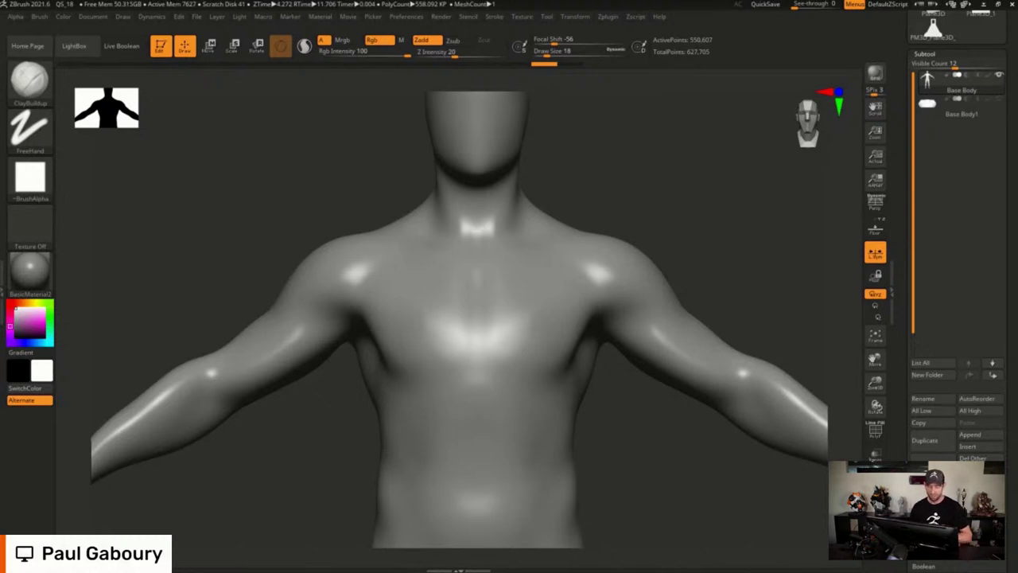
left_click(137, 47)
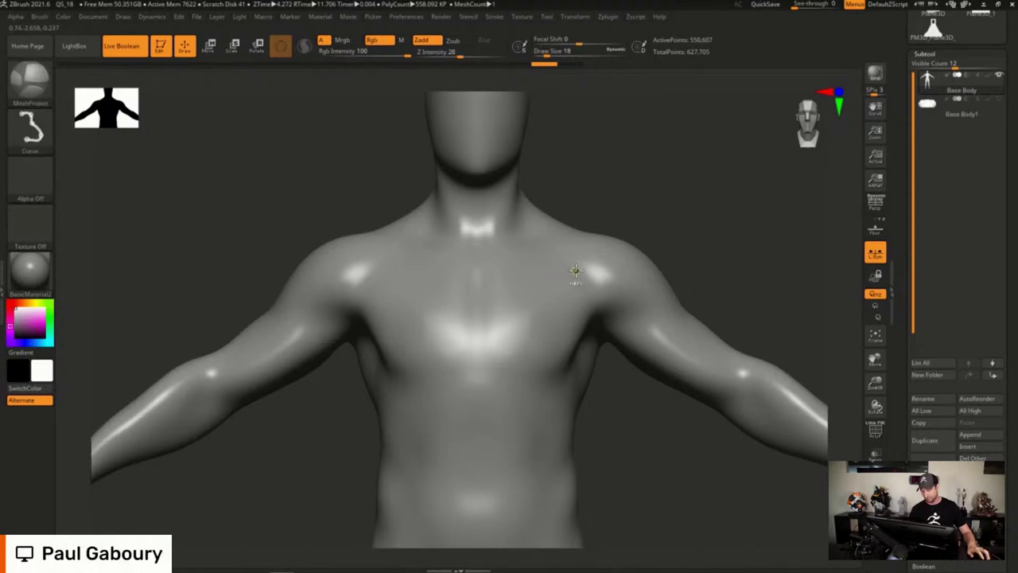
Try projecting an asymmetrical chest plate with a stepped lower edge within the body subtool and undo it
mouse_move(577, 271)
left_mouse_down("ctrl+shift")
mouse_move(385, 268)
mouse_move(358, 306)
mouse_move(401, 378)
mouse_move(449, 380)
mouse_move(454, 357)
mouse_move(560, 360)
left_mouse_up("ctrl+shift")
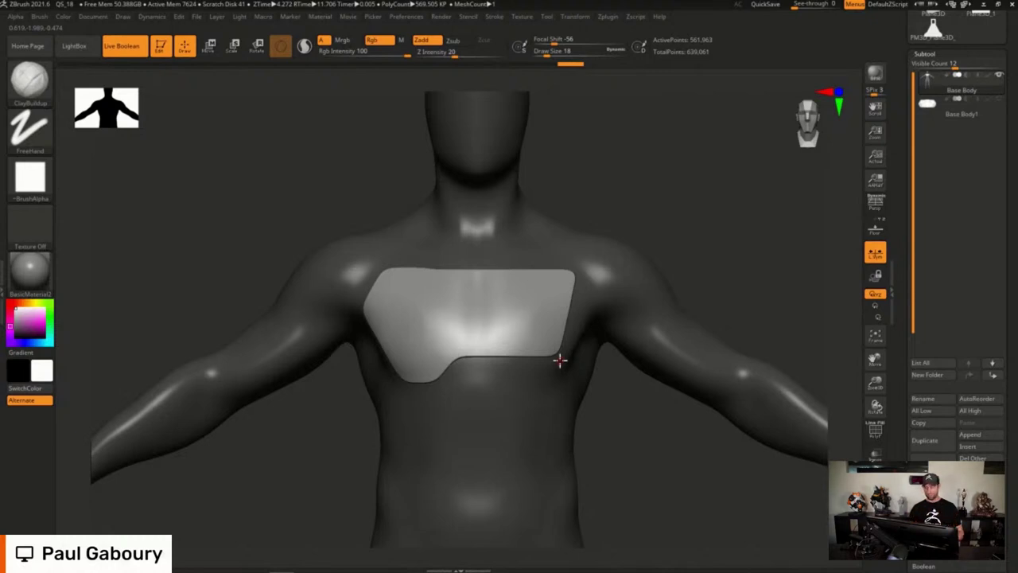
left_click(928, 89)
Project an asymmetrical chest plate with a stepped lower edge onto the body as a separate subtool
mouse_move(562, 272)
left_mouse_down()
mouse_move(390, 268)
mouse_move(364, 312)
left_mouse_up()
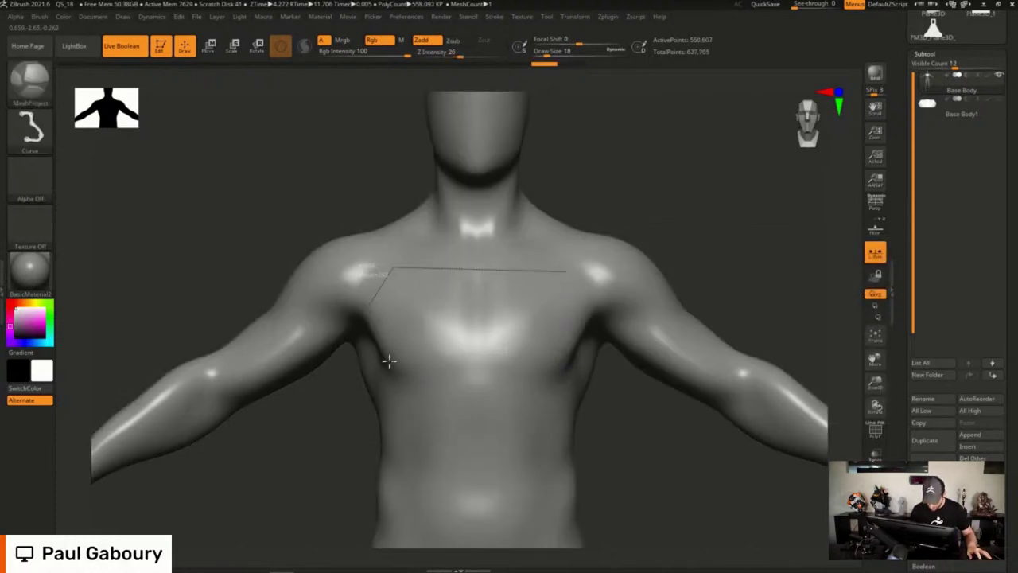
mouse_move(428, 376)
left_mouse_down()
mouse_move(450, 353)
mouse_move(549, 352)
mouse_move(553, 361)
left_mouse_up()
key("shift")
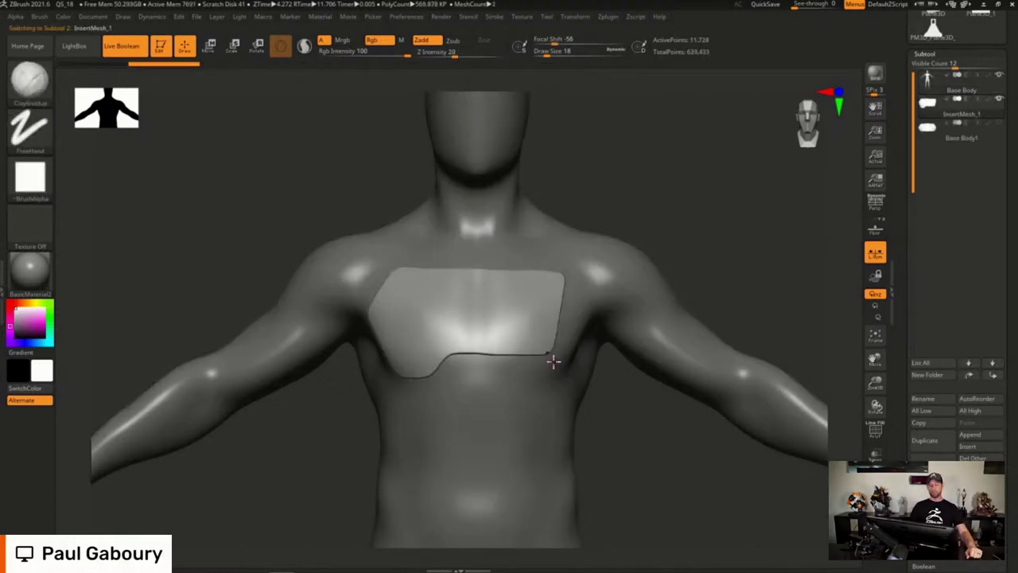
Make the new chest plate symmetrical across the body with Mirror And Weld
mouse_move(932, 113)
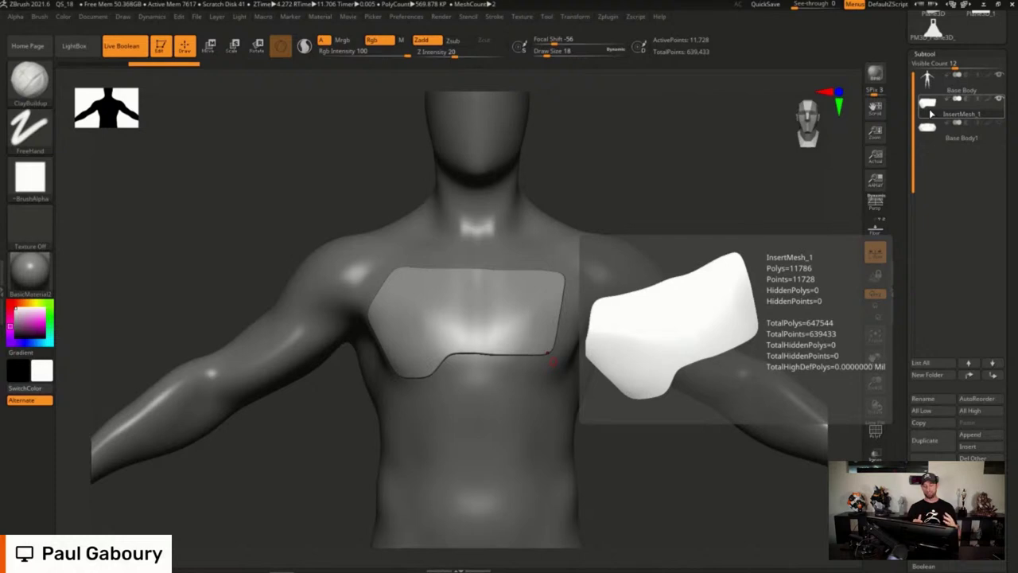
scroll(1013, 308, "down", 5)
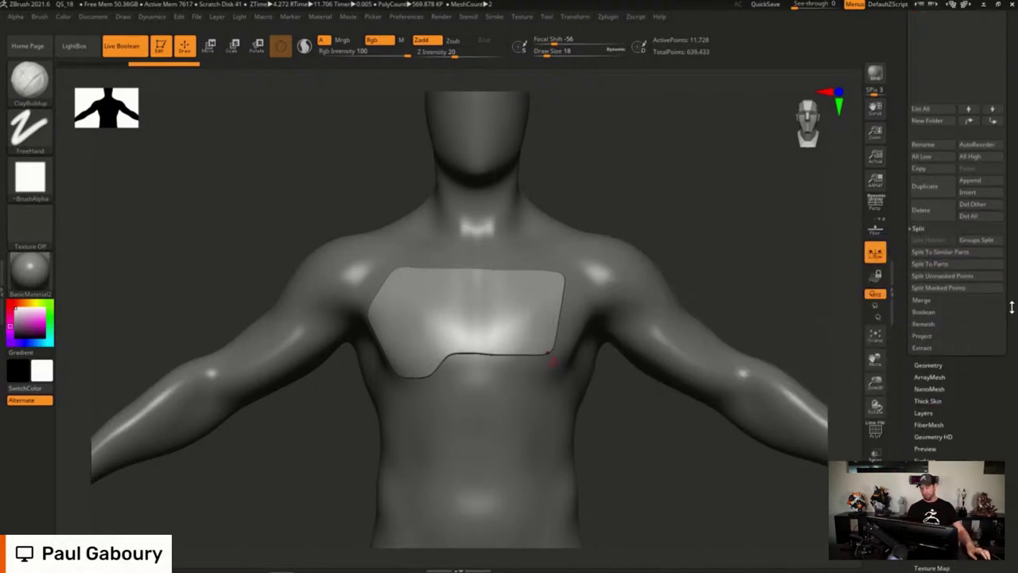
left_click(928, 365)
scroll(967, 410, "down", 5)
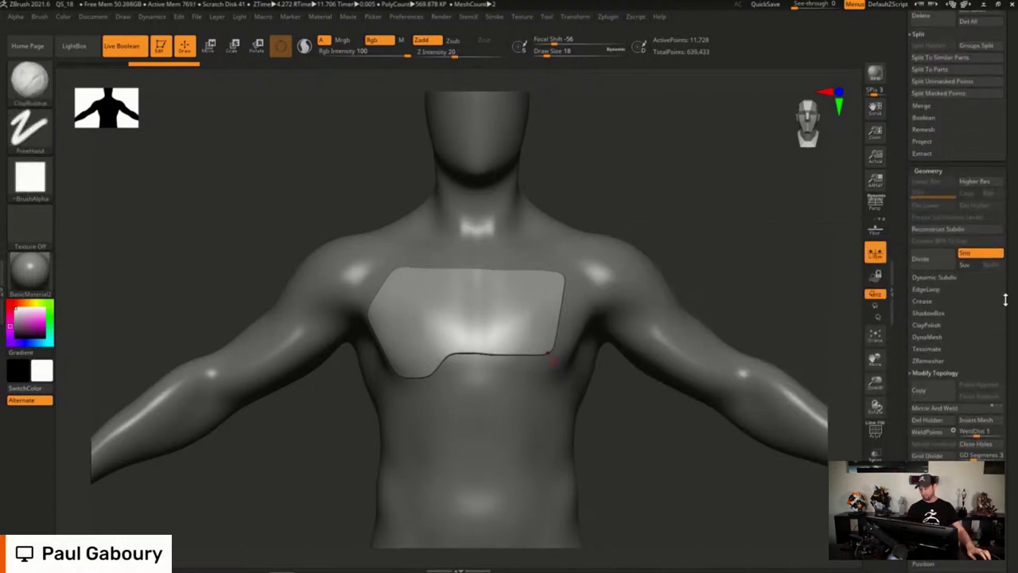
left_click(966, 408)
key("ctrl+z")
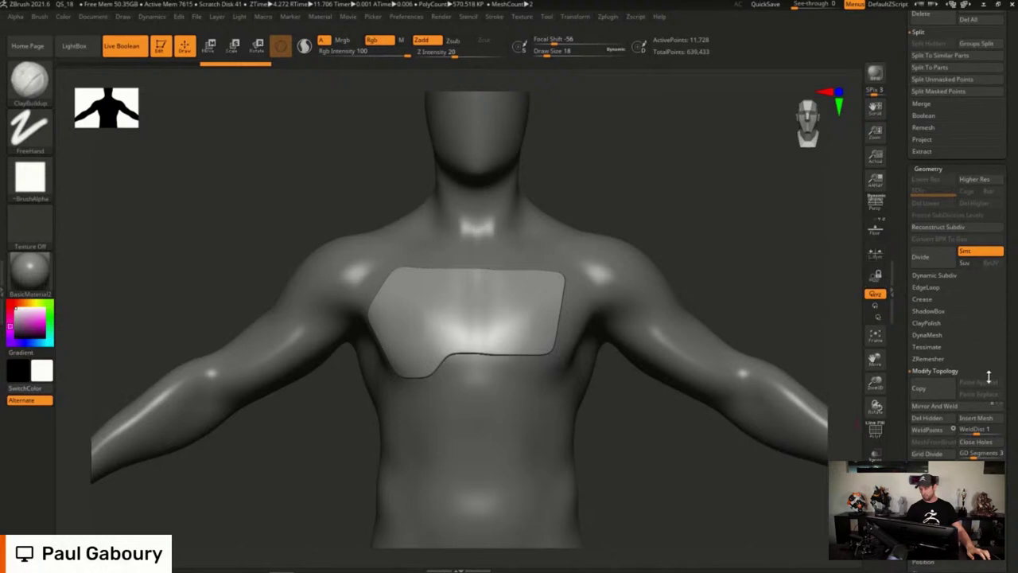
left_click(966, 407)
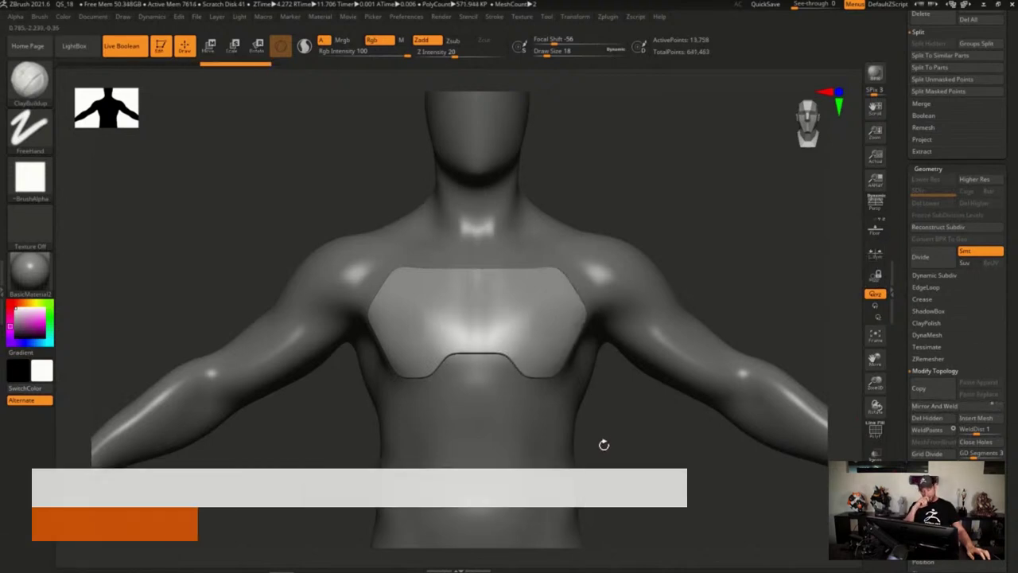
Try adding unmirrored tabs at one outer shoulder corner and one lower corner of the chest plate, clearing the mask
left_click_drag(1013, 307, 1004, 445)
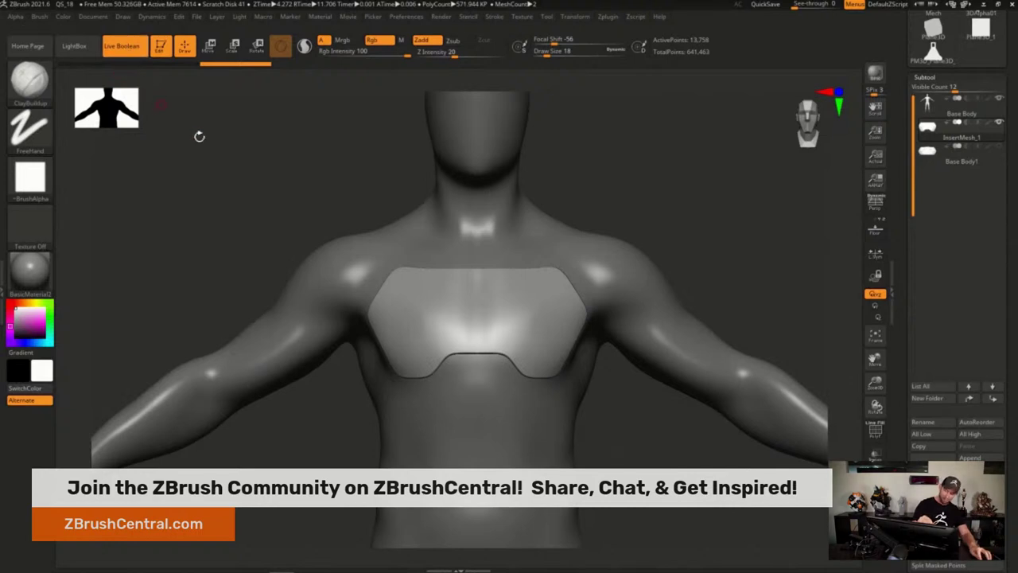
right_click_drag(525, 374, 450, 374)
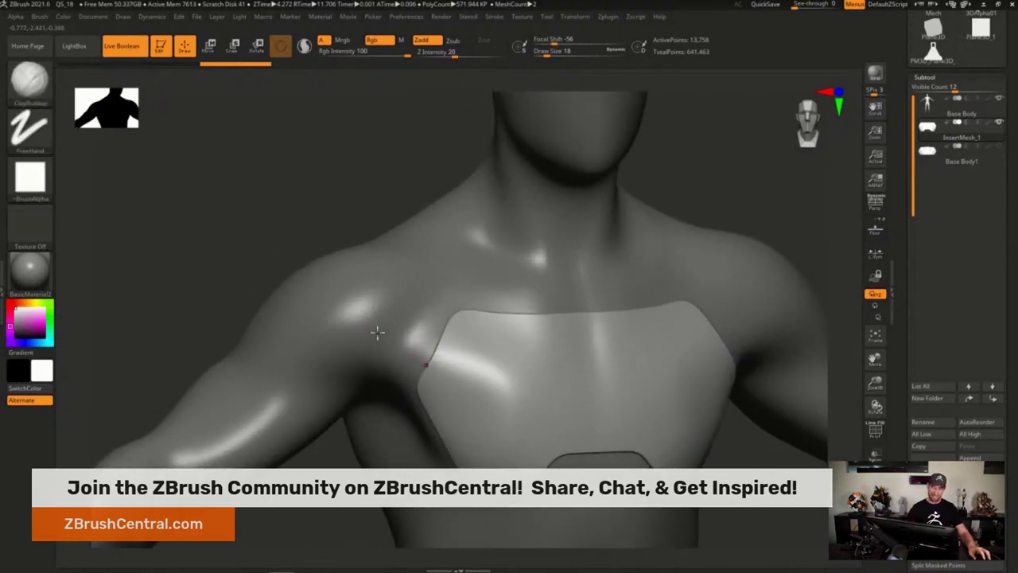
key("ctrl+shift")
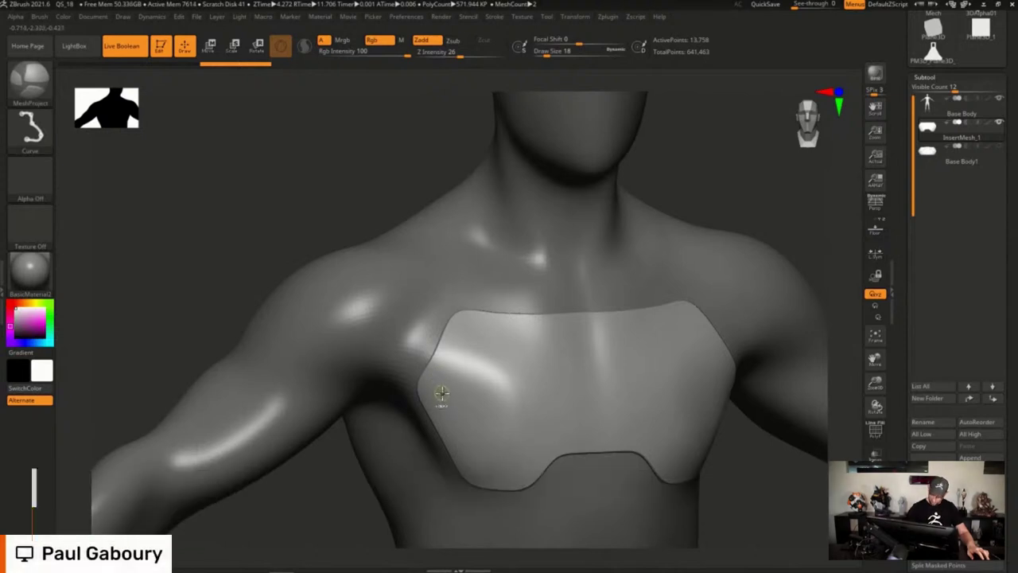
mouse_move(442, 393)
left_mouse_down("ctrl+shift")
mouse_move(378, 344)
mouse_move(399, 357)
mouse_move(404, 313)
mouse_move(510, 337)
left_mouse_up("ctrl+shift")
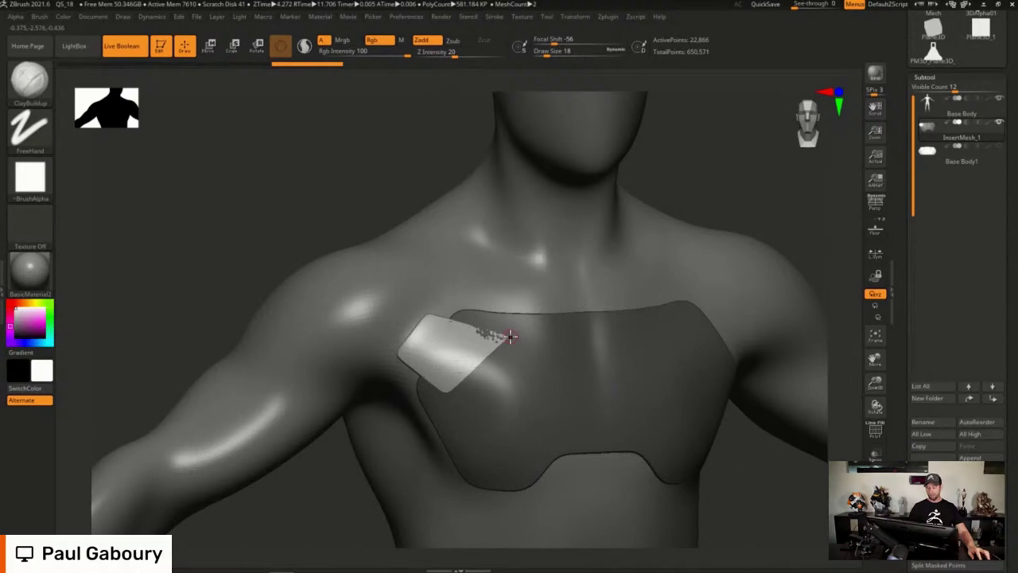
mouse_move(519, 454)
right_mouse_down()
mouse_move(534, 380)
mouse_move(517, 421)
mouse_move(502, 375)
mouse_move(511, 373)
right_mouse_up()
mouse_move(494, 354)
left_mouse_down("ctrl")
mouse_move(481, 426)
mouse_move(494, 389)
mouse_move(541, 345)
mouse_move(563, 382)
left_mouse_up("ctrl")
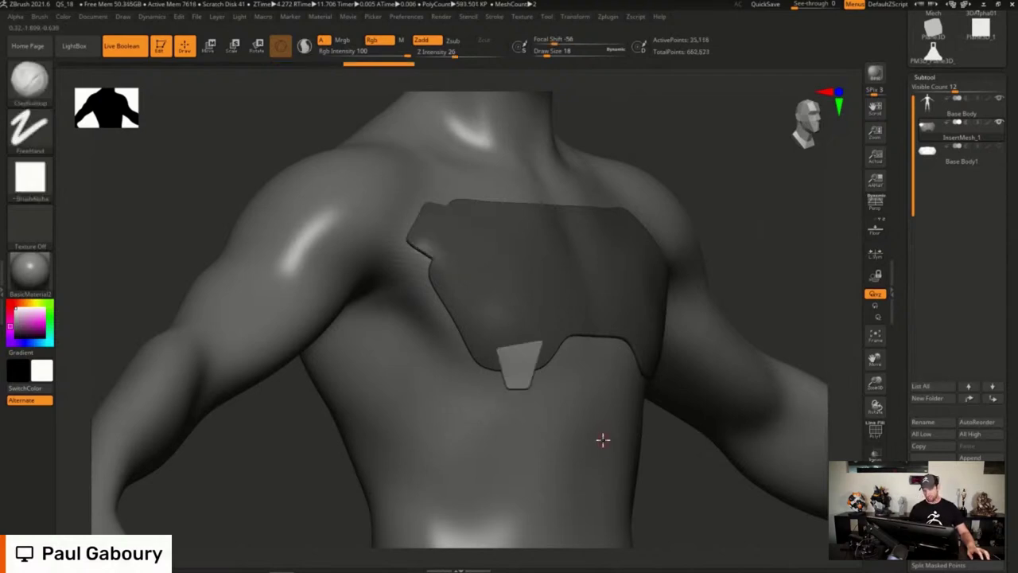
right_click_drag(602, 438, 584, 361)
left_click_drag(657, 333, 692, 316, "ctrl")
mouse_move(700, 316)
right_mouse_down("shift")
mouse_move(681, 316)
mouse_move(634, 455)
right_mouse_up("shift")
Undo the unmirrored tabs on the chest plate
key("space")
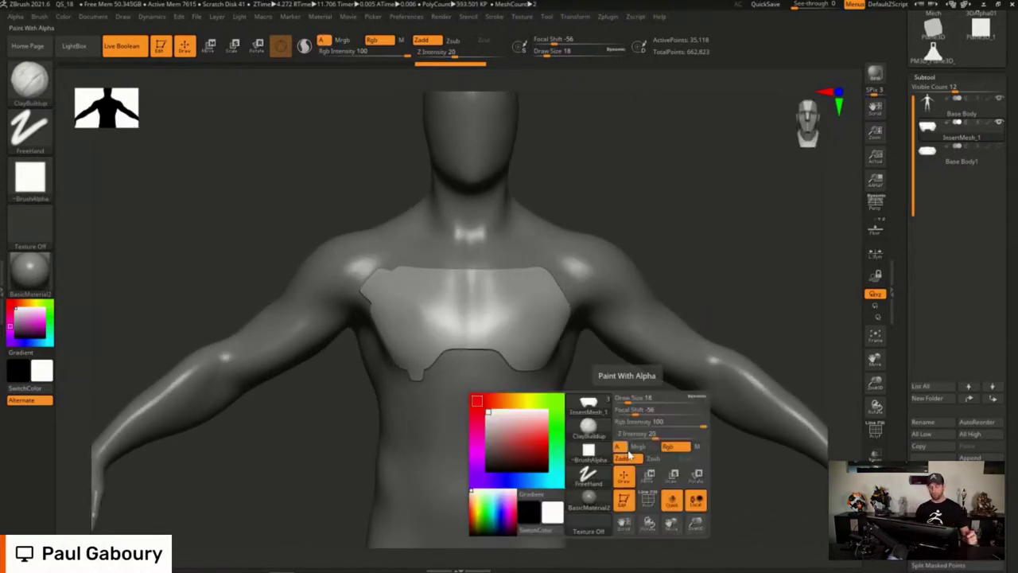
left_click(620, 447)
key("ctrl+z")
key("ctrl+z")
key("ctrl+z")
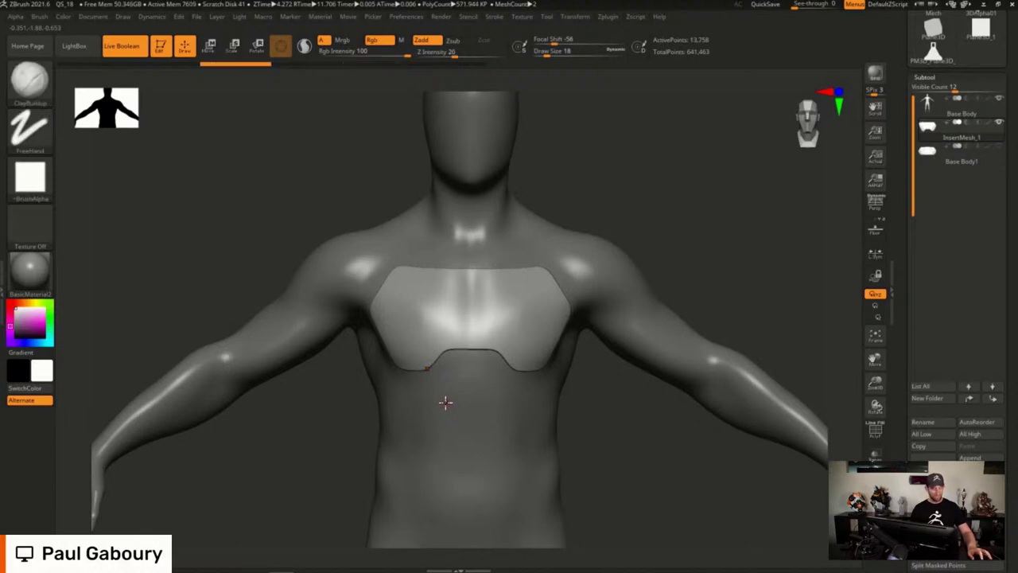
Project mirrored tabs at the lower corners and outer shoulder corners of the chest plate, then clear the mask
mouse_move(446, 401)
right_mouse_down()
mouse_move(464, 390)
mouse_move(427, 373)
right_mouse_up()
mouse_move(417, 363)
left_mouse_down("ctrl")
mouse_move(366, 303)
mouse_move(391, 257)
mouse_move(488, 302)
left_mouse_up("ctrl")
right_click_drag(595, 454, 563, 432)
mouse_move(487, 294)
left_mouse_down("ctrl")
mouse_move(513, 395)
mouse_move(551, 396)
mouse_move(584, 280)
left_mouse_up("ctrl")
key("alt")
right_click_drag(634, 416, 550, 368, "ctrl")
left_click_drag(700, 318, 732, 340, "ctrl")
right_click_drag(732, 339, 625, 398)
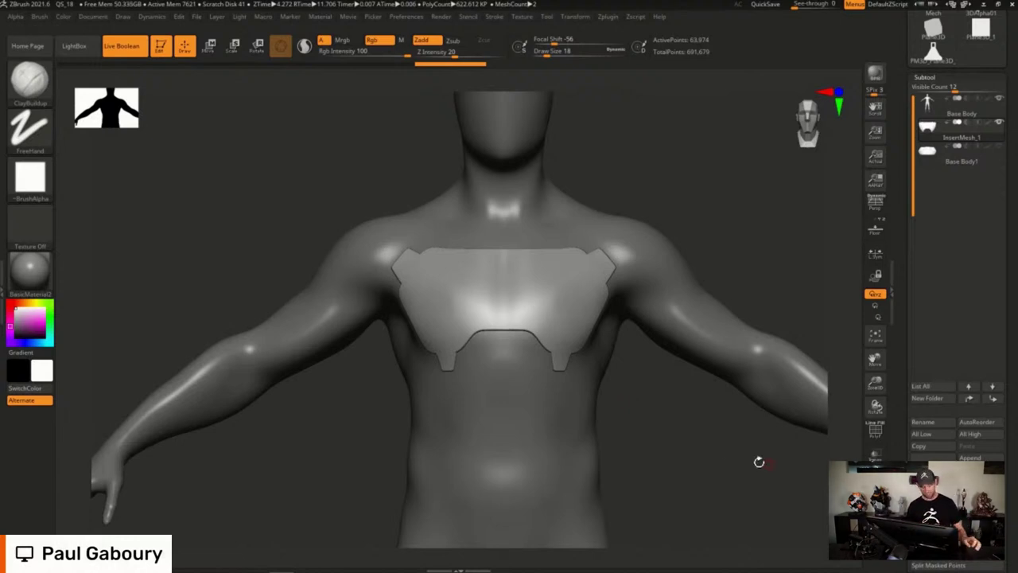
Show the PolyFrame to examine the polygroups of the chest plate and its tabs, then hide it again
key("shift+f")
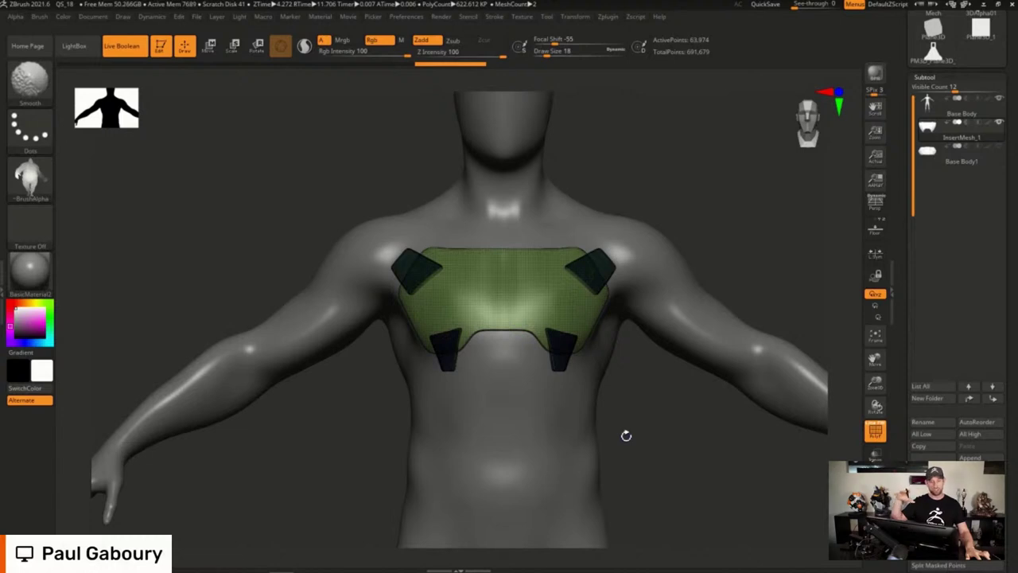
key("shift+f")
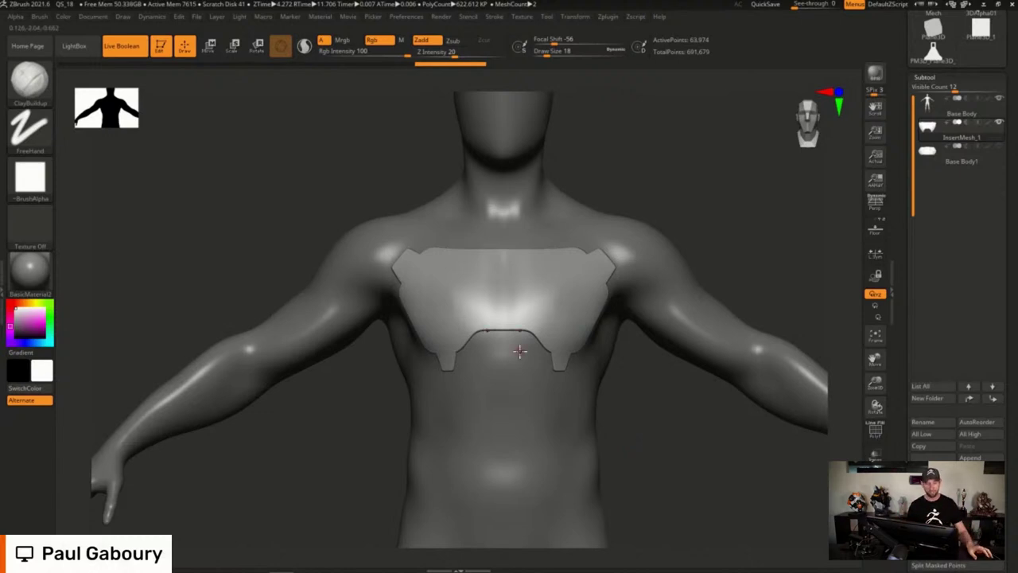
mouse_move(515, 362)
right_mouse_down()
mouse_move(527, 355)
mouse_move(434, 321)
mouse_move(498, 360)
mouse_move(439, 310)
right_mouse_up()
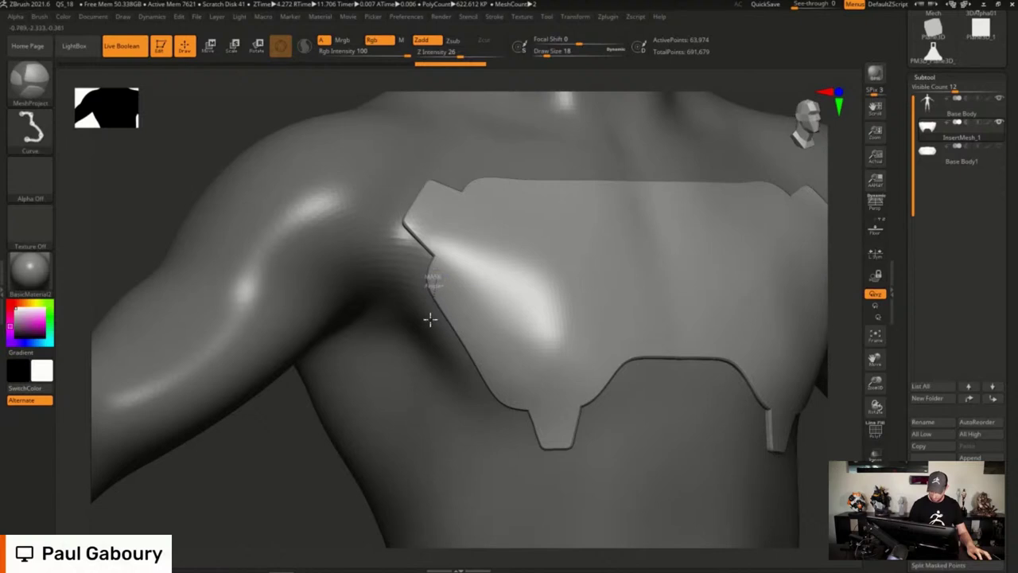
Project a mirrored extension along the outer lower side edges of the chest plate
left_click_drag(471, 391, 523, 388, "ctrl")
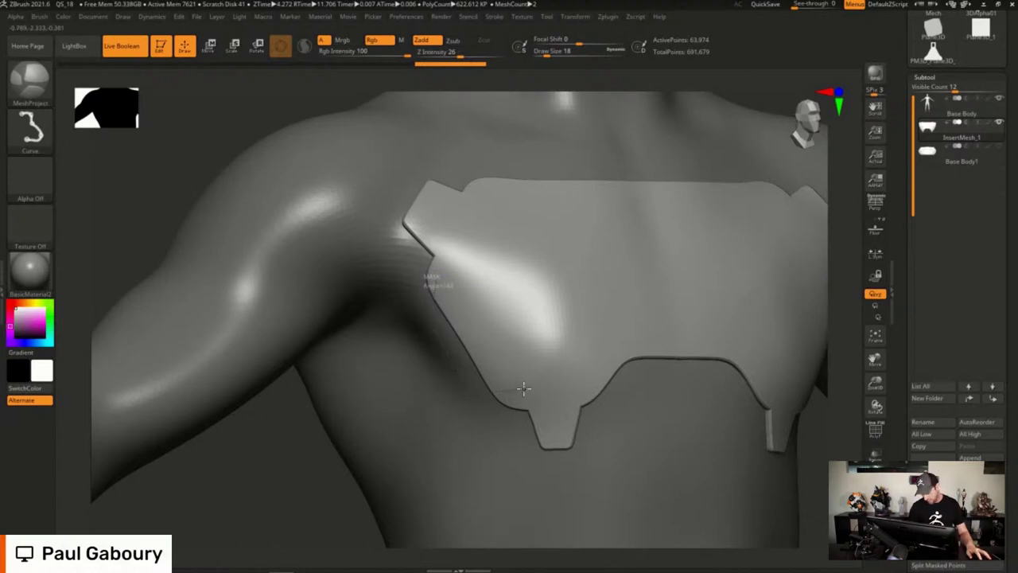
mouse_move(528, 388)
right_mouse_down()
mouse_move(418, 482)
mouse_move(486, 448)
mouse_move(668, 466)
mouse_move(709, 488)
mouse_move(593, 382)
right_mouse_up()
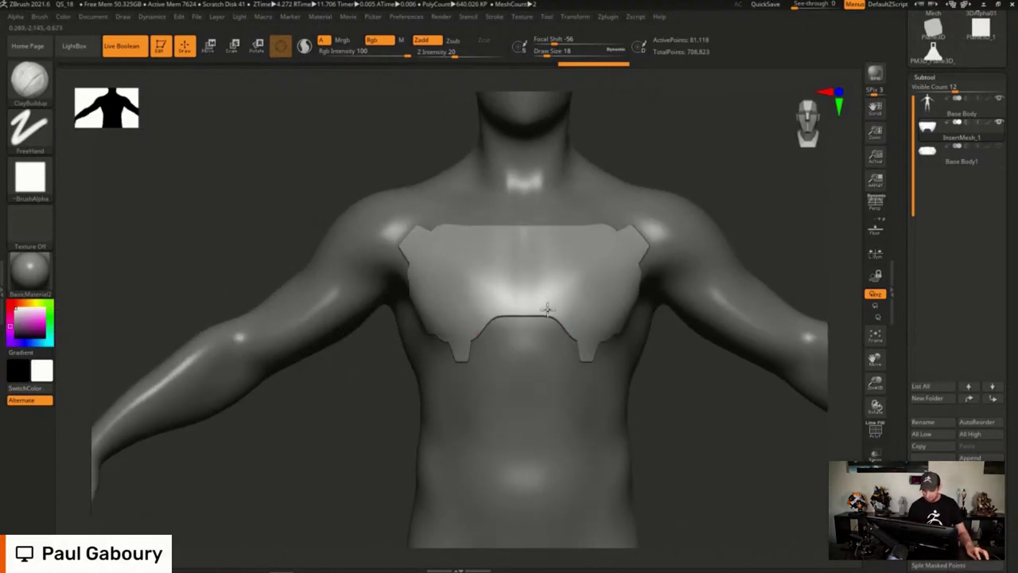
Cut mirrored angular recesses into the outer shoulder tabs with MeshProject as a separate subtractive subtool
mouse_move(547, 309)
right_mouse_down("alt")
mouse_move(525, 345)
mouse_move(477, 369)
mouse_move(448, 352)
right_mouse_up("alt")
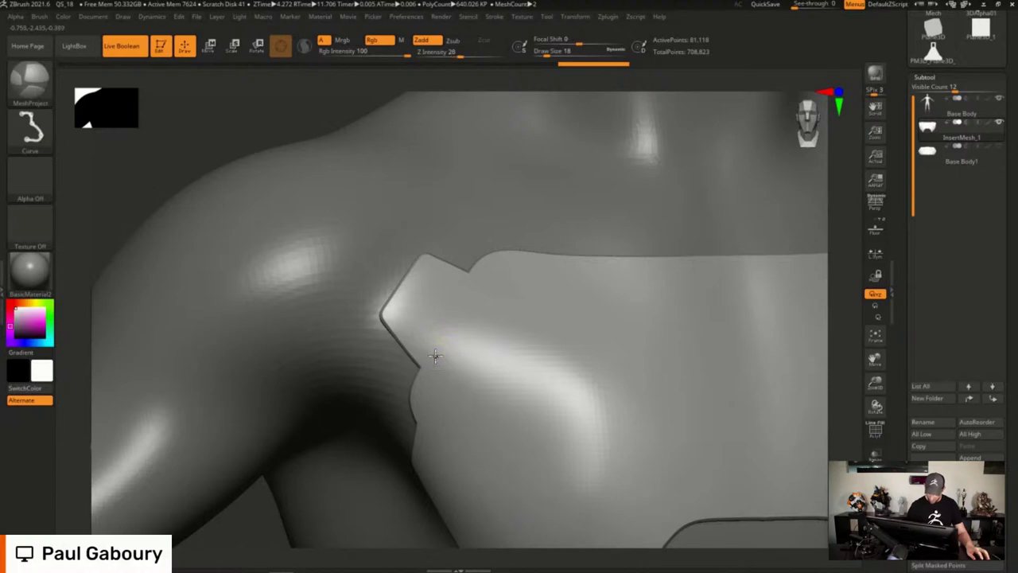
mouse_move(439, 357)
left_mouse_down("ctrl+shift")
mouse_move(401, 319)
mouse_move(406, 278)
mouse_move(478, 288)
mouse_move(440, 356)
left_mouse_up("ctrl+shift")
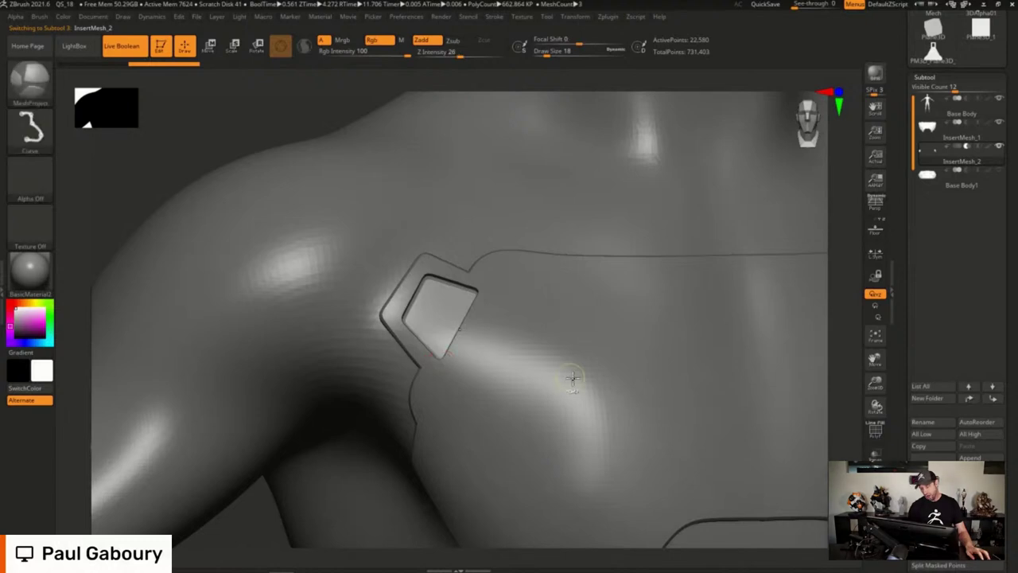
mouse_move(603, 396)
right_mouse_down("ctrl")
mouse_move(509, 345)
mouse_move(534, 367)
mouse_move(513, 352)
right_mouse_up("ctrl")
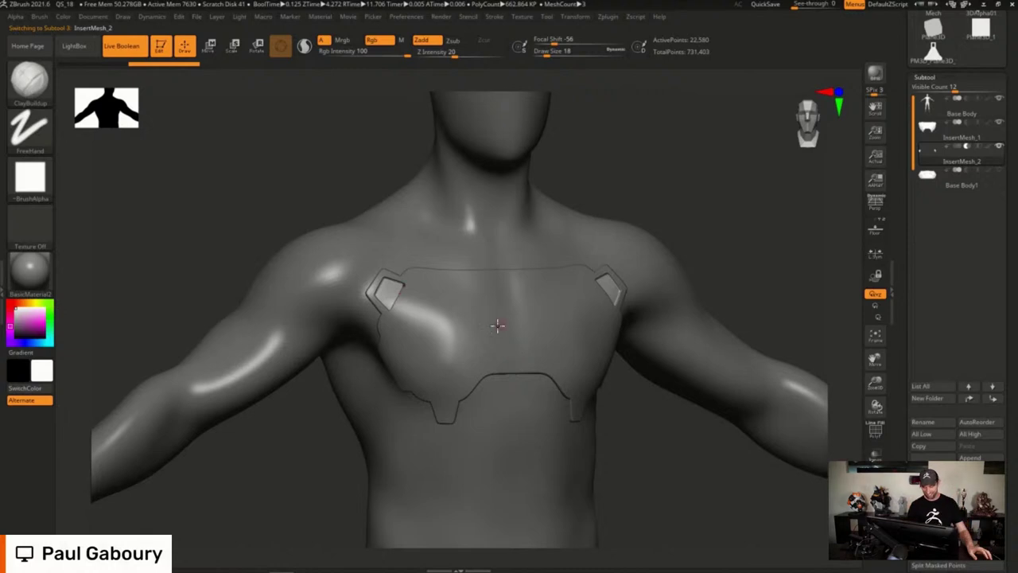
Try cutting a recess along the chest plate's outer lower side edge as a separate subtool, and delete that subtool
right_click_drag(482, 348, 386, 330)
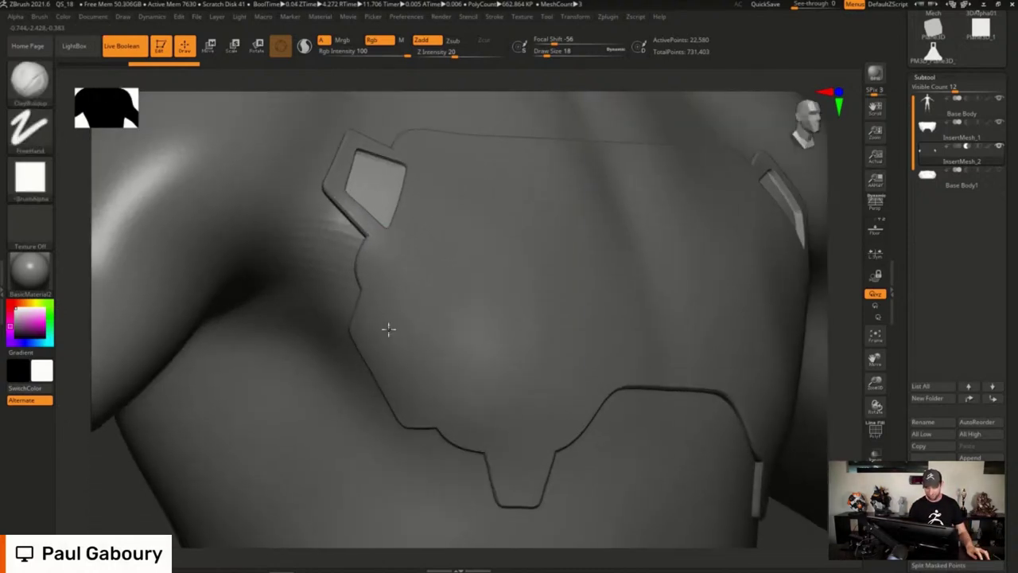
key("ctrl")
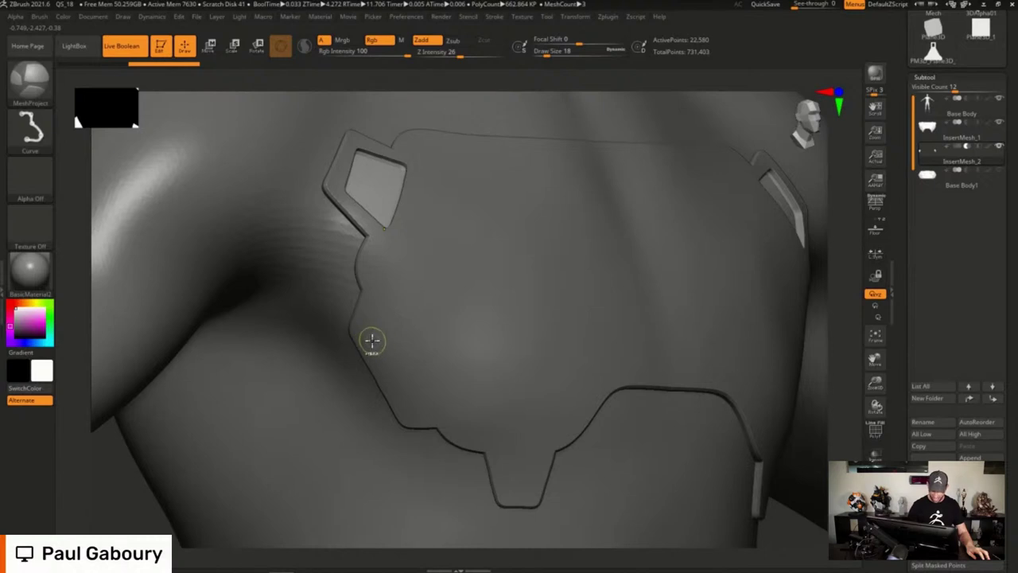
left_click_drag(362, 329, 406, 405, "ctrl")
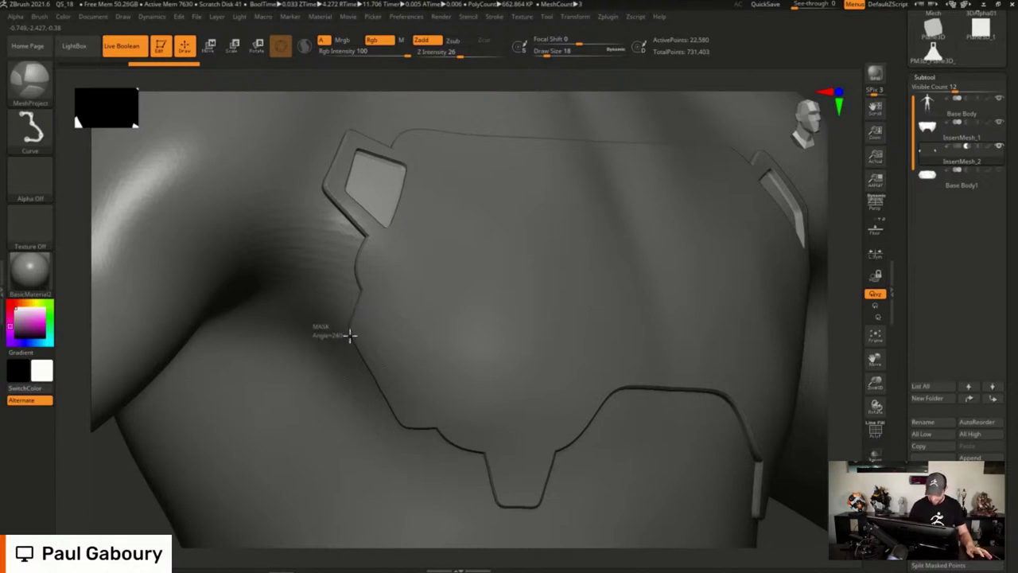
left_click(360, 327)
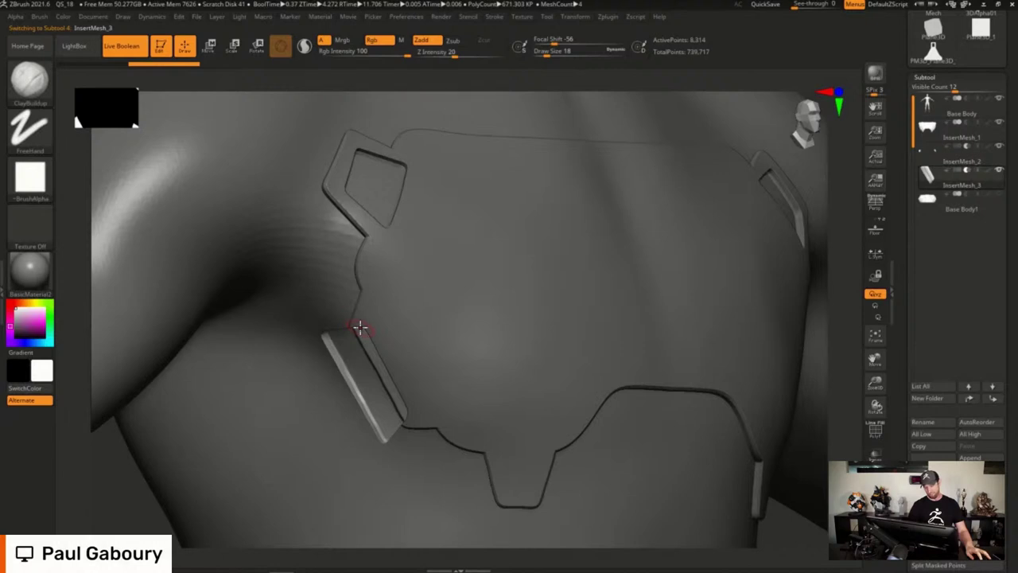
right_click_drag(529, 390, 504, 329, "ctrl")
mouse_move(940, 181)
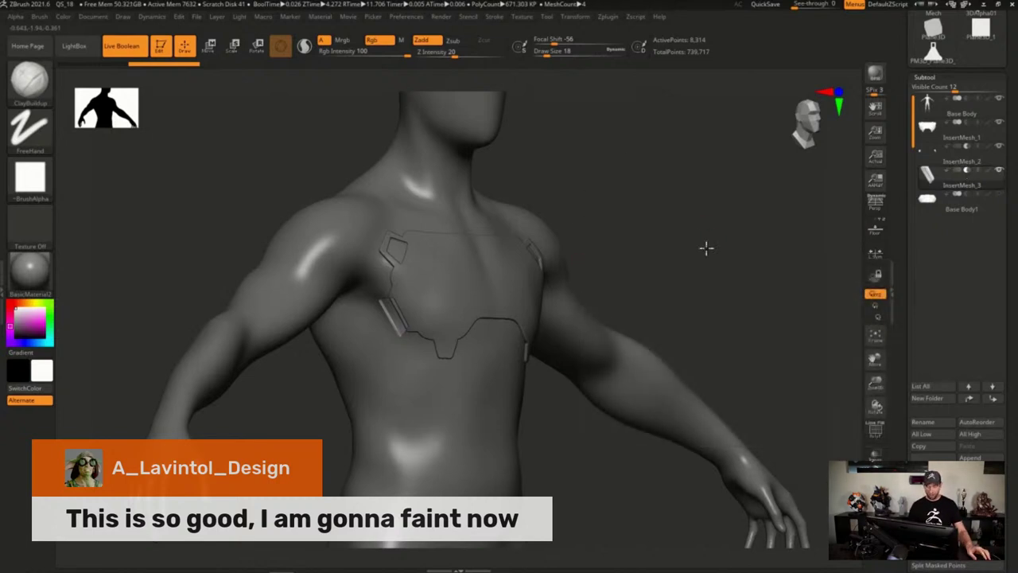
mouse_move(706, 249)
left_mouse_down()
mouse_move(675, 232)
mouse_move(718, 236)
mouse_move(700, 242)
left_mouse_up()
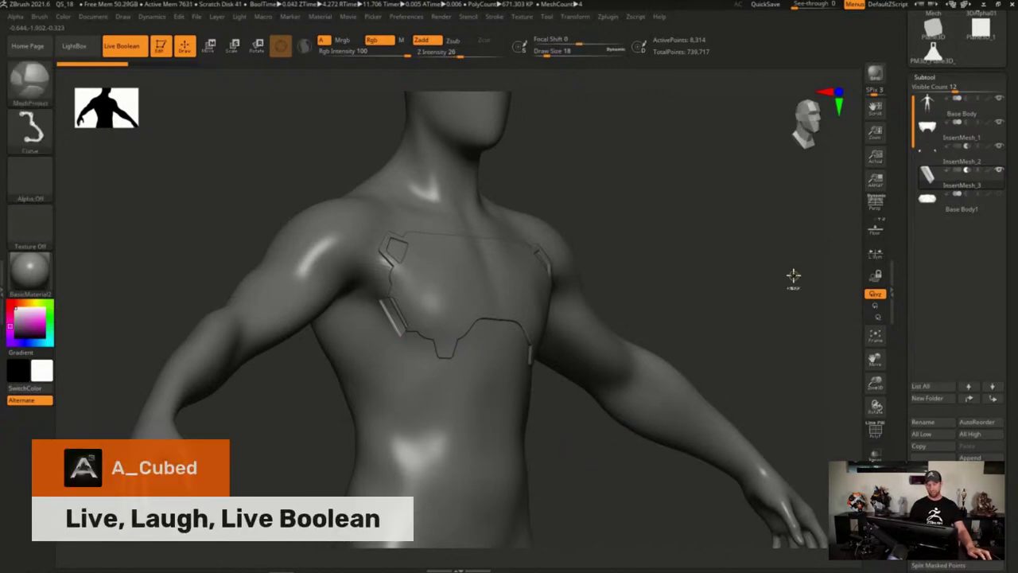
left_click(932, 487)
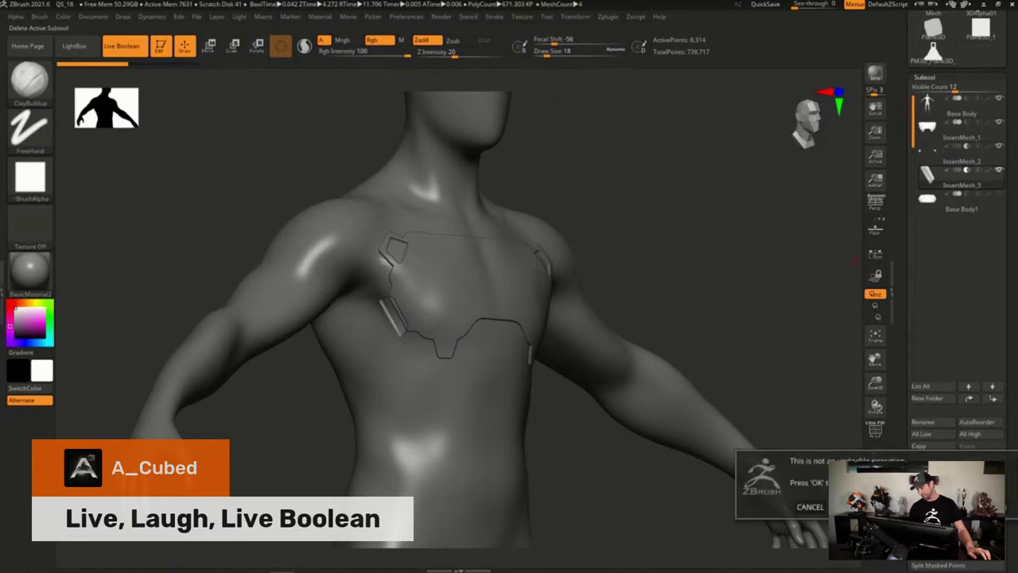
left_click(859, 507)
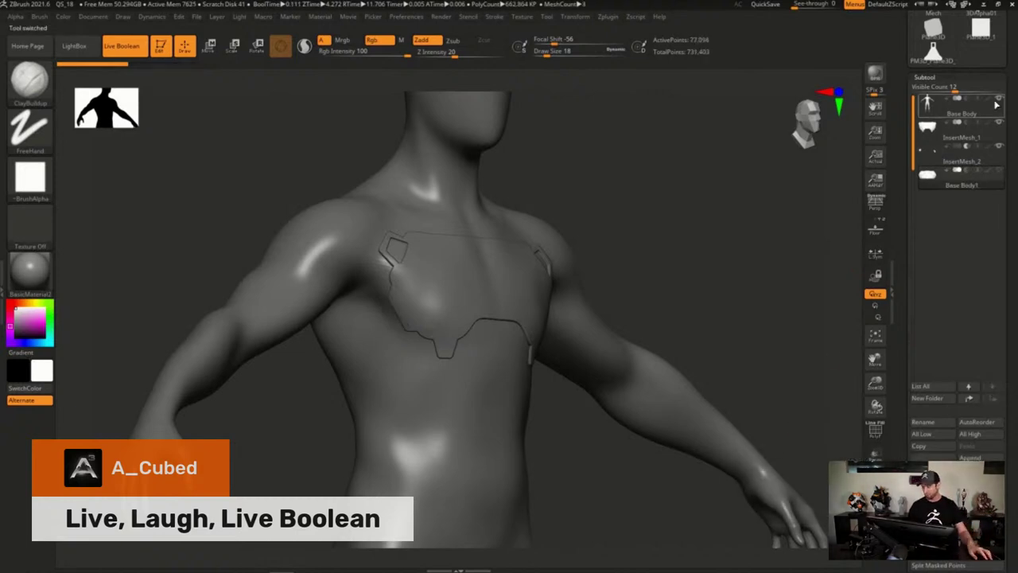
Hide the Base Body subtool and make the InsertMesh_1 chest plate the active subtool
left_click(999, 98)
key("space")
mouse_move(489, 395)
left_mouse_down()
mouse_move(570, 374)
mouse_move(479, 384)
left_mouse_up()
key("s")
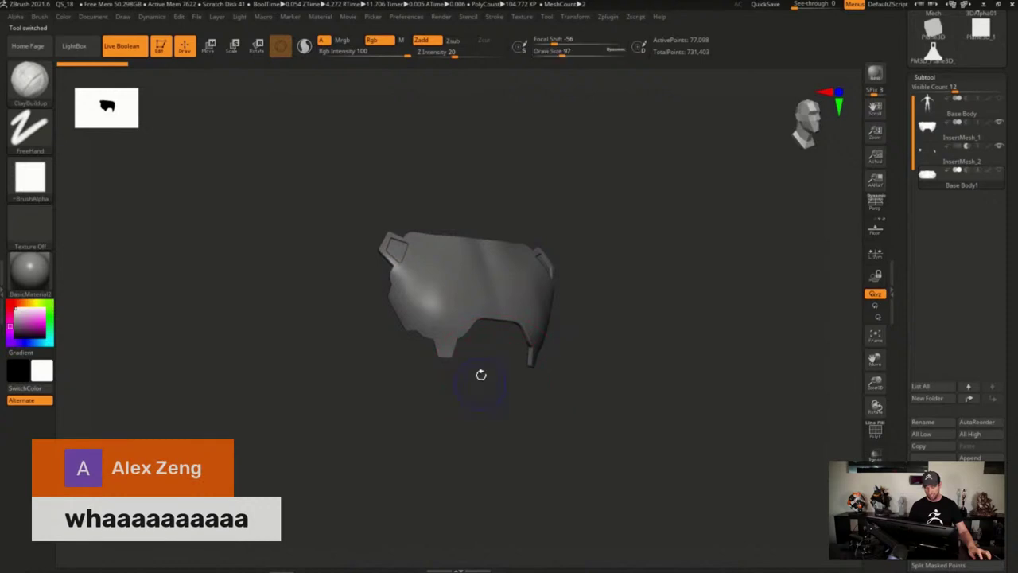
mouse_move(395, 293)
right_mouse_down("alt")
mouse_move(448, 322)
mouse_move(489, 379)
mouse_move(499, 365)
right_mouse_up("alt")
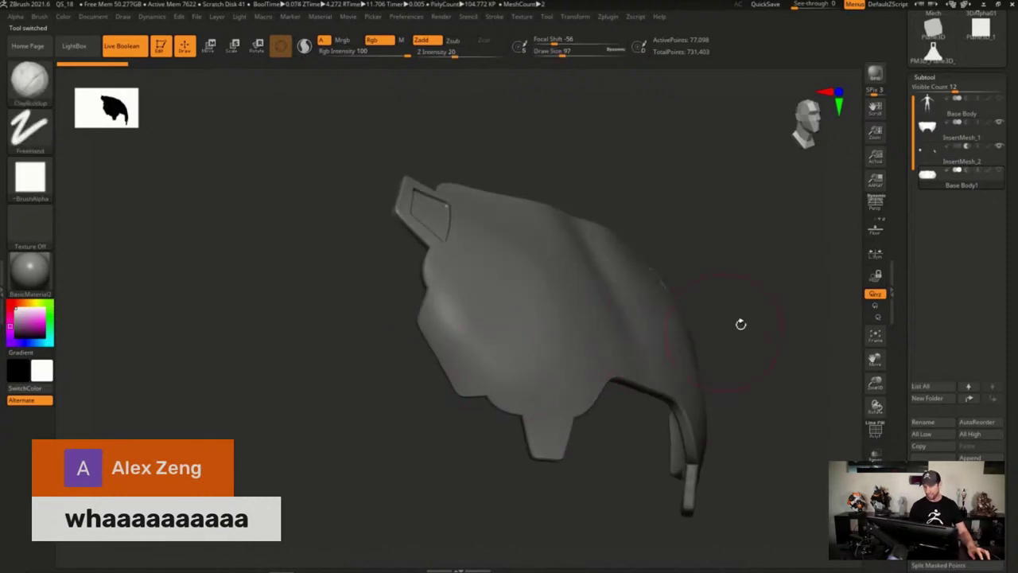
left_click(934, 138)
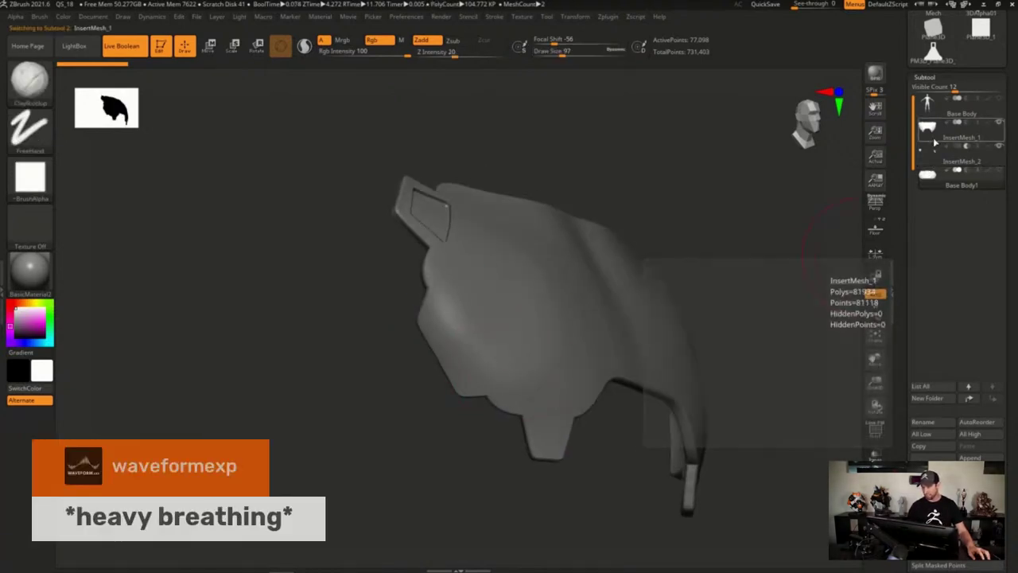
left_click(932, 161)
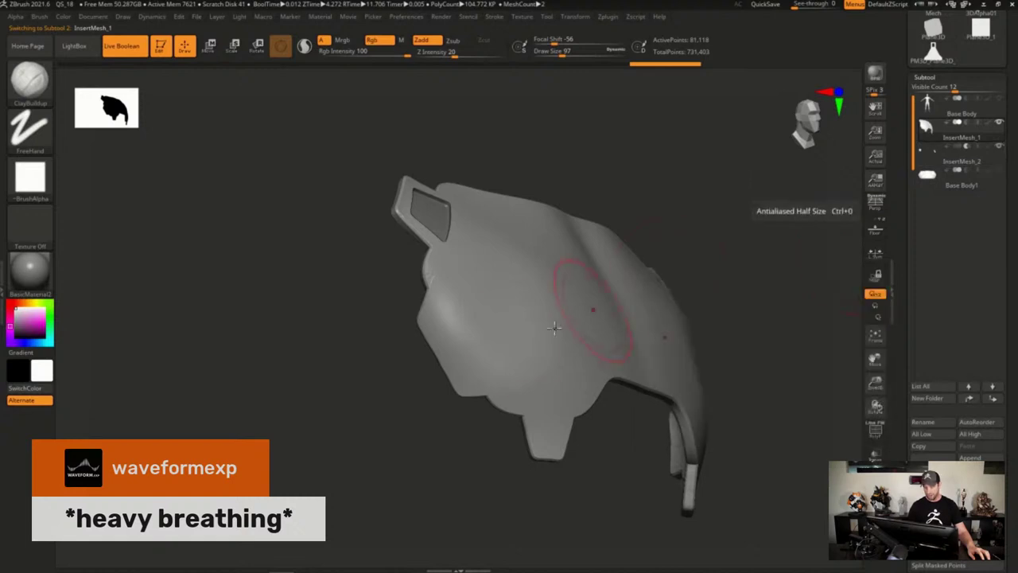
Set the draw size to about 44 and cut mirrored narrow slots into the plate's outer lower side edges as a separate subtractive subtool
right_click_drag(429, 350, 432, 331, "ctrl")
key("s")
left_click_drag(433, 332, 425, 332)
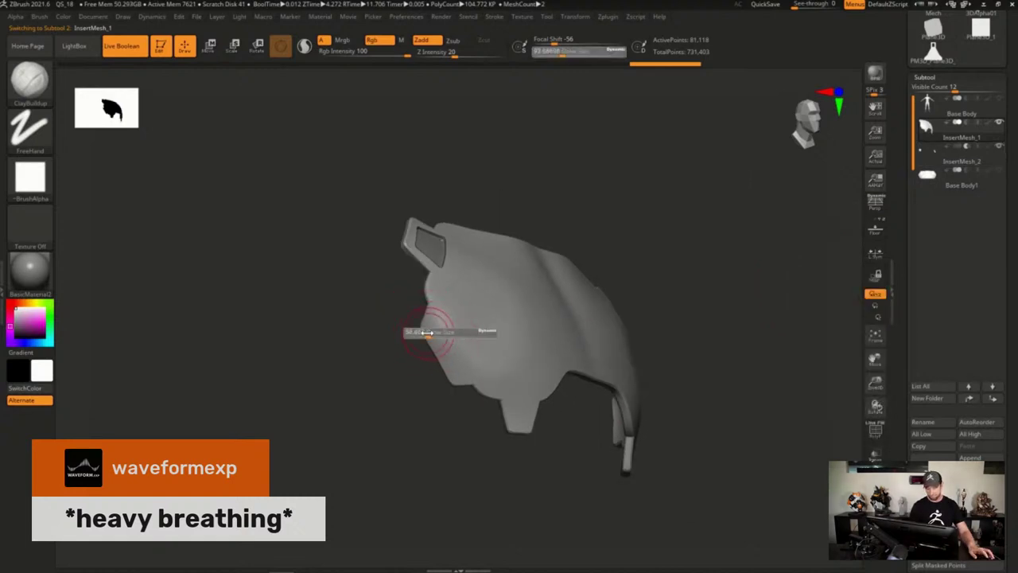
mouse_move(425, 331)
right_mouse_down("alt")
mouse_move(420, 296)
mouse_move(472, 352)
right_mouse_up("alt")
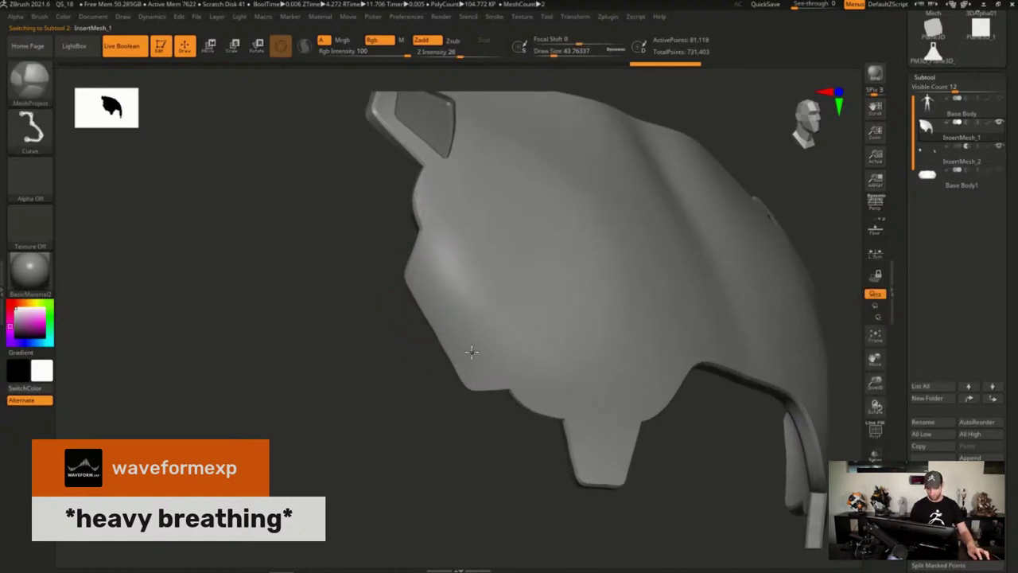
mouse_move(423, 277)
left_mouse_down()
mouse_move(473, 365)
mouse_move(437, 429)
mouse_move(366, 287)
mouse_move(421, 277)
left_mouse_up()
key("alt")
key("alt")
left_click(420, 277)
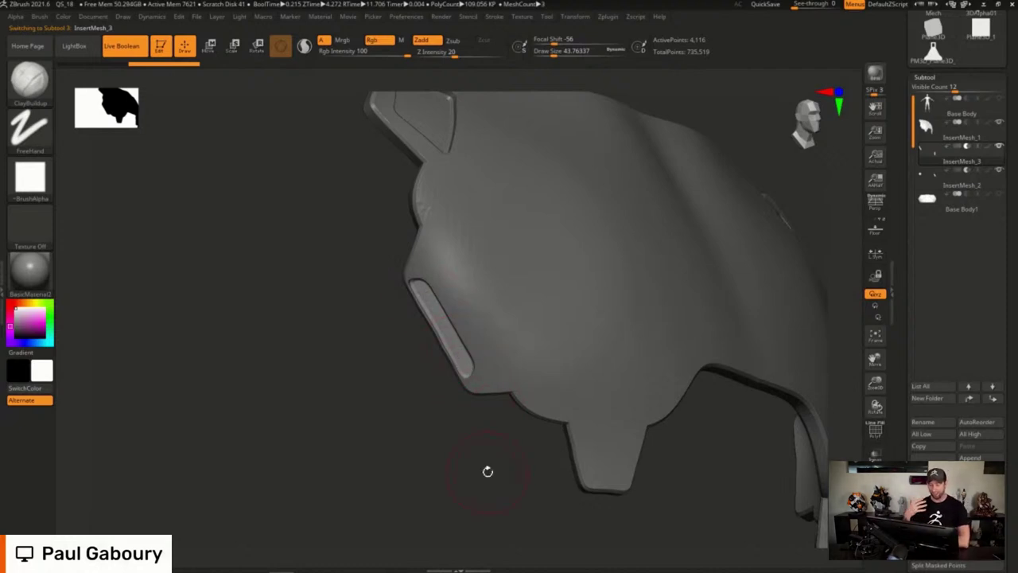
left_click_drag(396, 470, 406, 454)
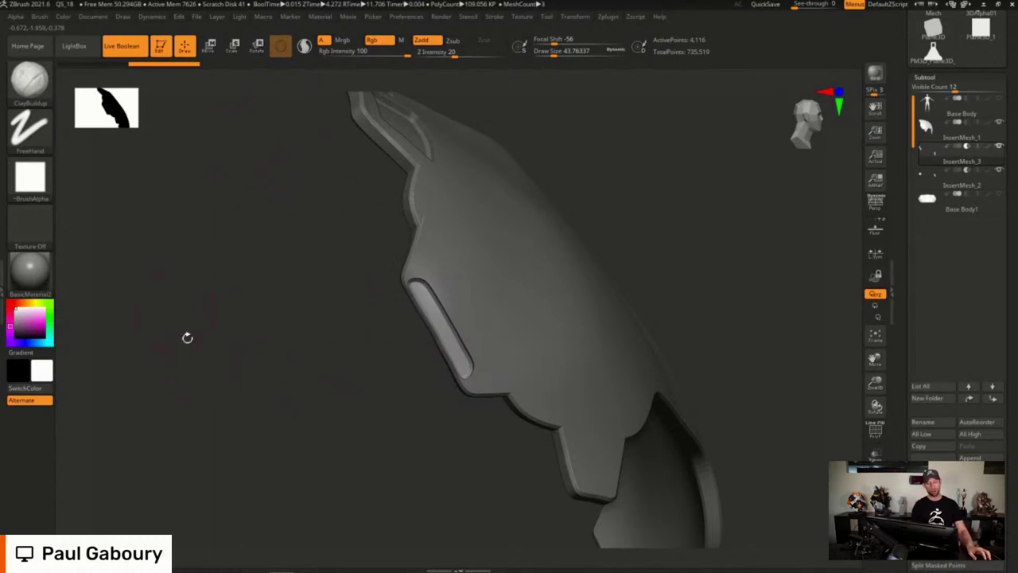
mouse_move(201, 392)
left_mouse_down()
mouse_move(627, 277)
mouse_move(602, 334)
mouse_move(682, 220)
left_mouse_up()
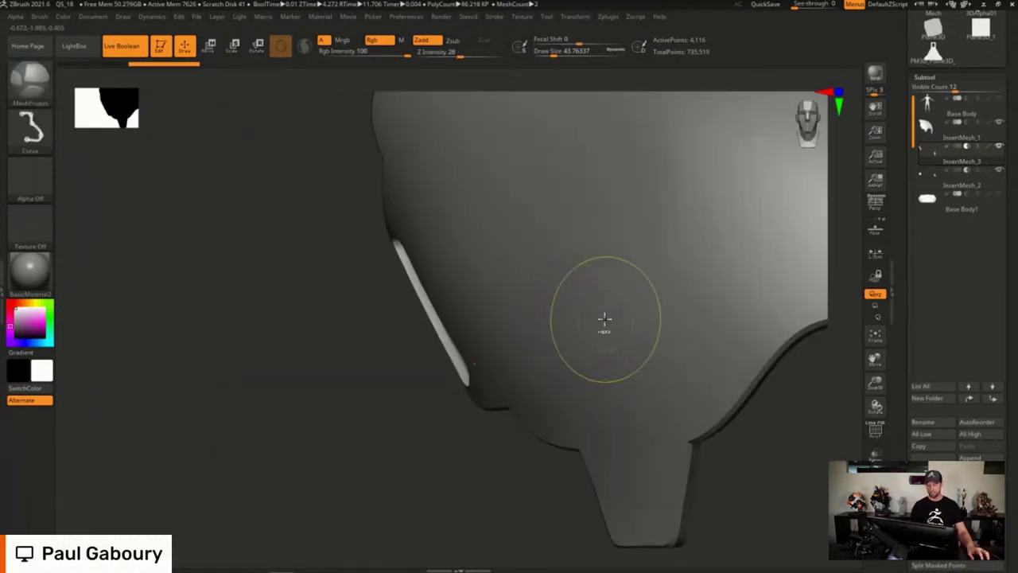
Try cutting a recess near one end of the chest plate's upper edge as a separate subtool, and delete that subtool
right_click_drag(604, 321, 521, 273, "ctrl")
right_click_drag(595, 263, 458, 357, "alt")
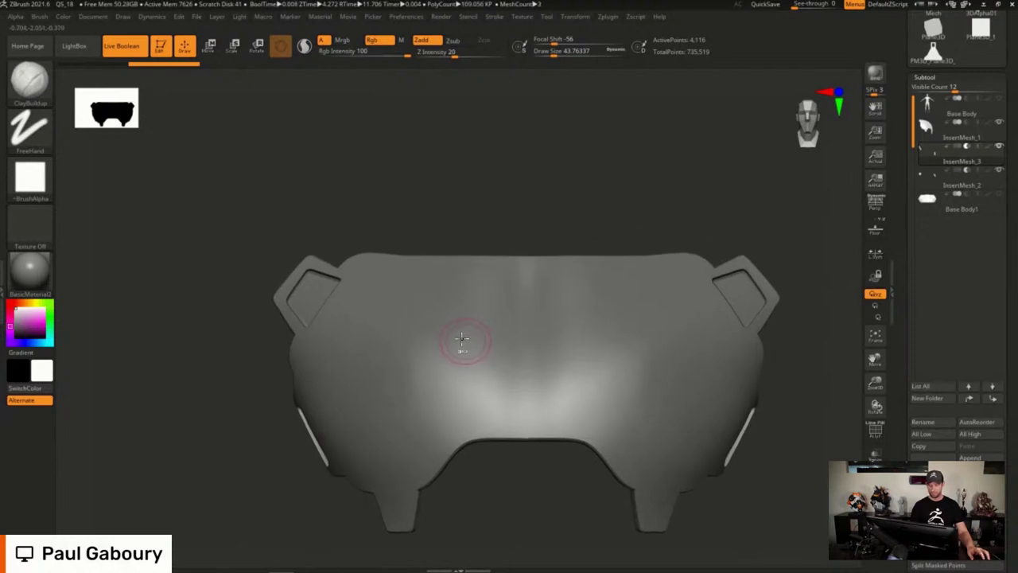
key("ctrl")
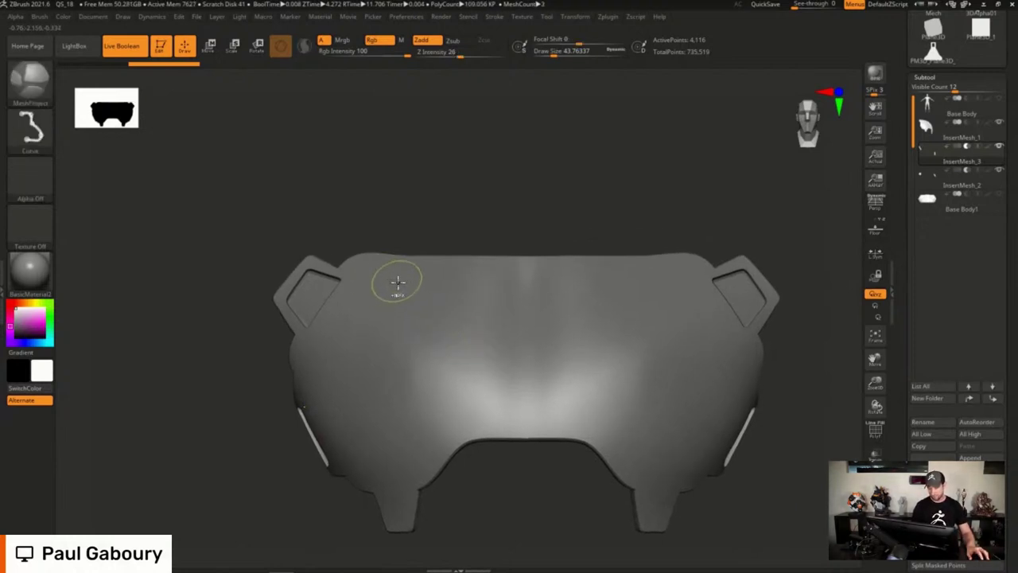
mouse_move(390, 284)
left_mouse_down()
mouse_move(497, 286)
mouse_move(536, 172)
mouse_move(400, 178)
mouse_move(316, 198)
mouse_move(390, 285)
left_mouse_up()
left_click(389, 285)
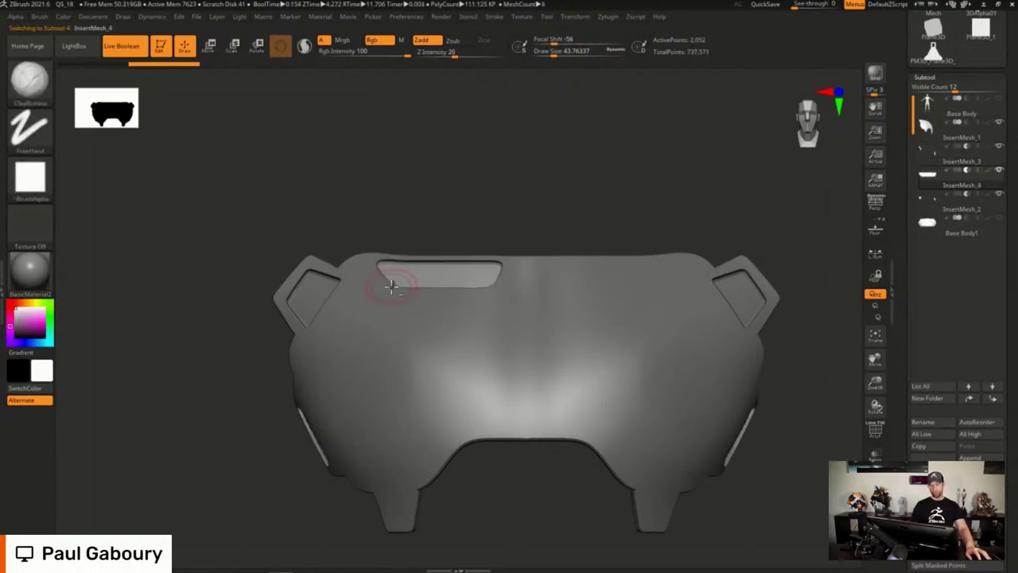
left_click(451, 256)
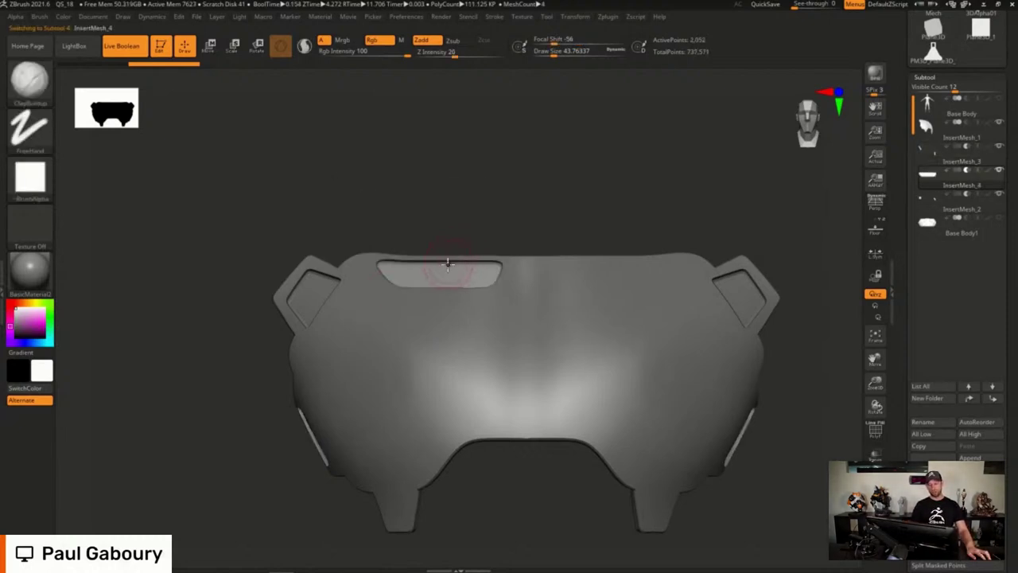
key("ctrl+z")
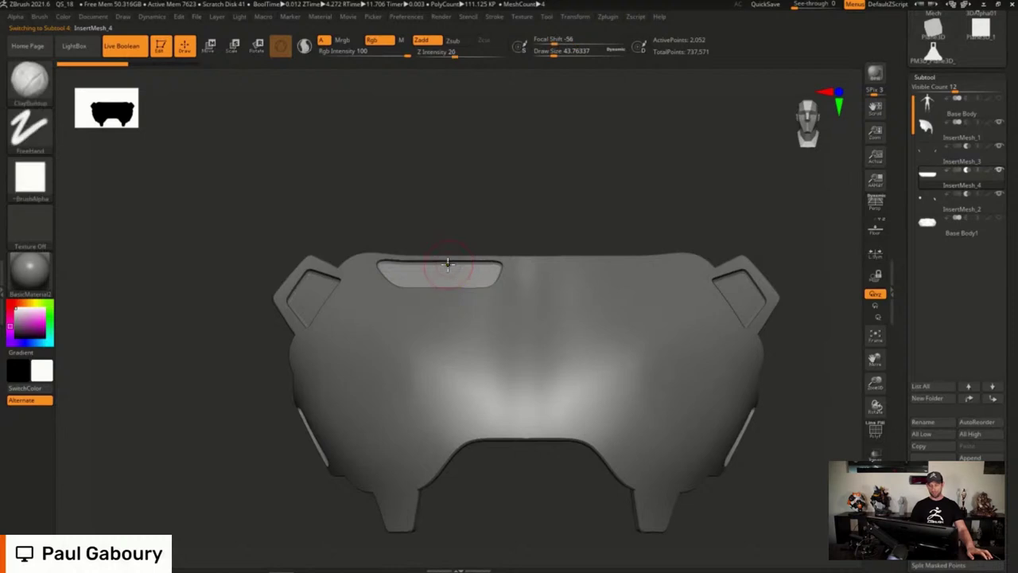
left_click(932, 487)
left_click(939, 509)
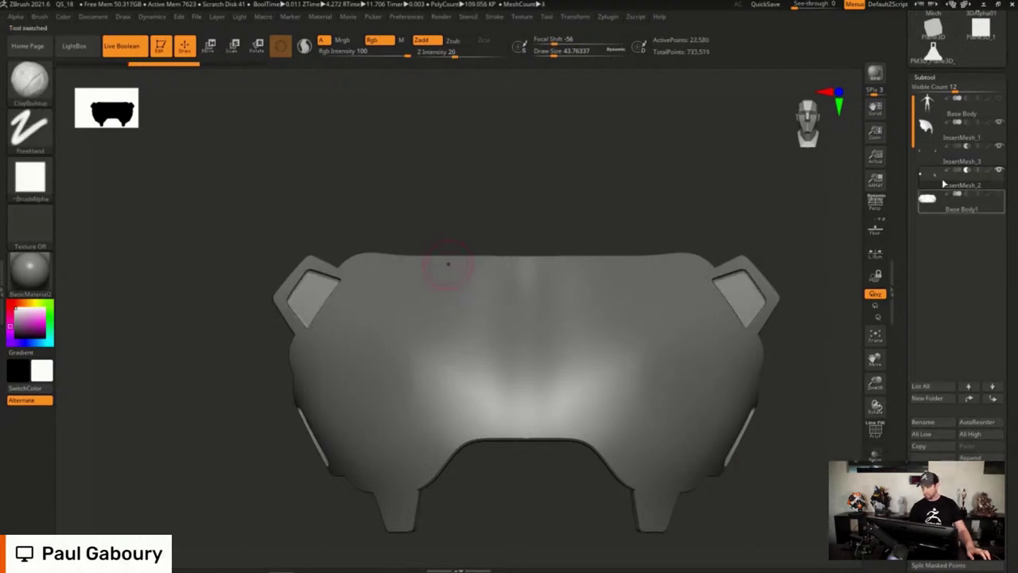
Select the InsertMesh_1 chest plate and cut mirrored four-sided recesses along its upper edge as a separate subtractive subtool
left_click(954, 129)
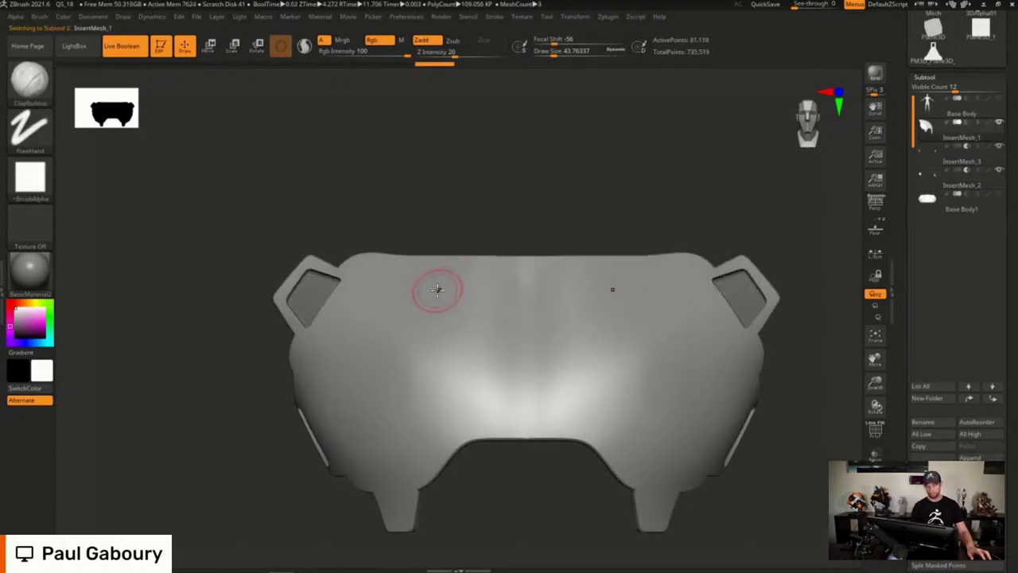
left_click_drag(476, 289, 509, 188, "ctrl")
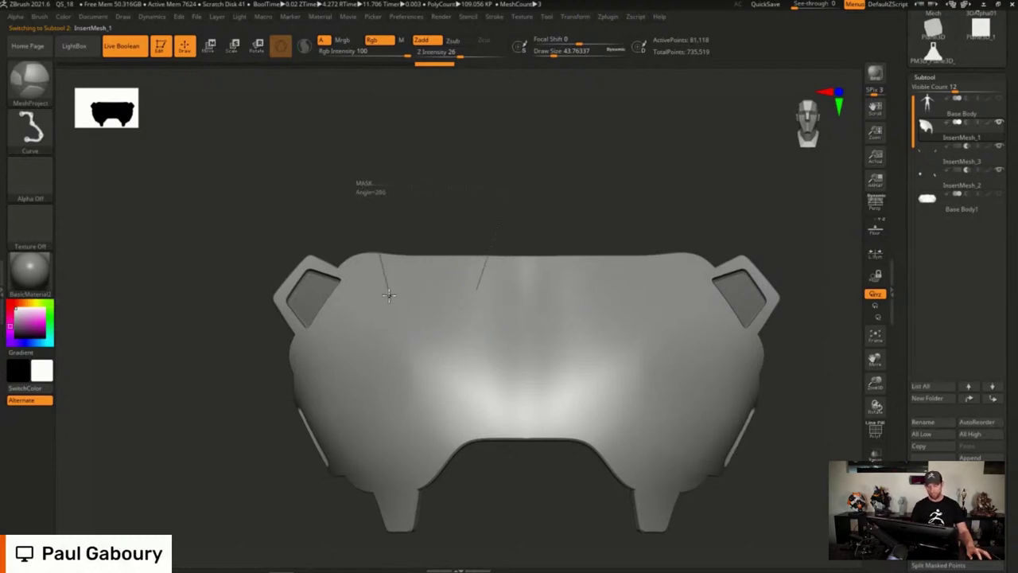
left_click_drag(389, 295, 474, 293, "ctrl")
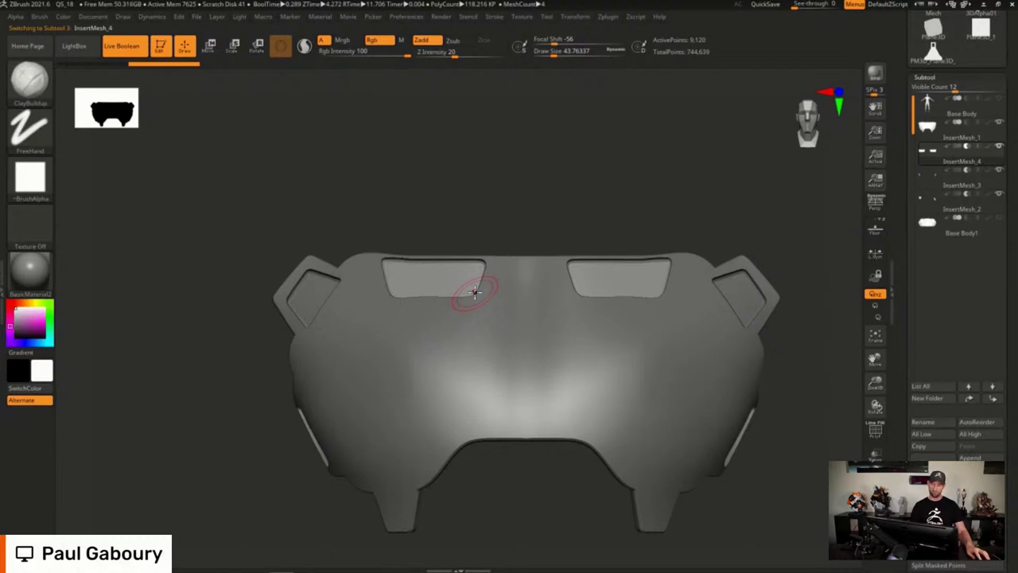
Cut a large L-shaped recess below the upper recess as a separate subtractive subtool, and Mirror And Weld it to the plate's other half
right_click_drag(468, 391, 462, 393)
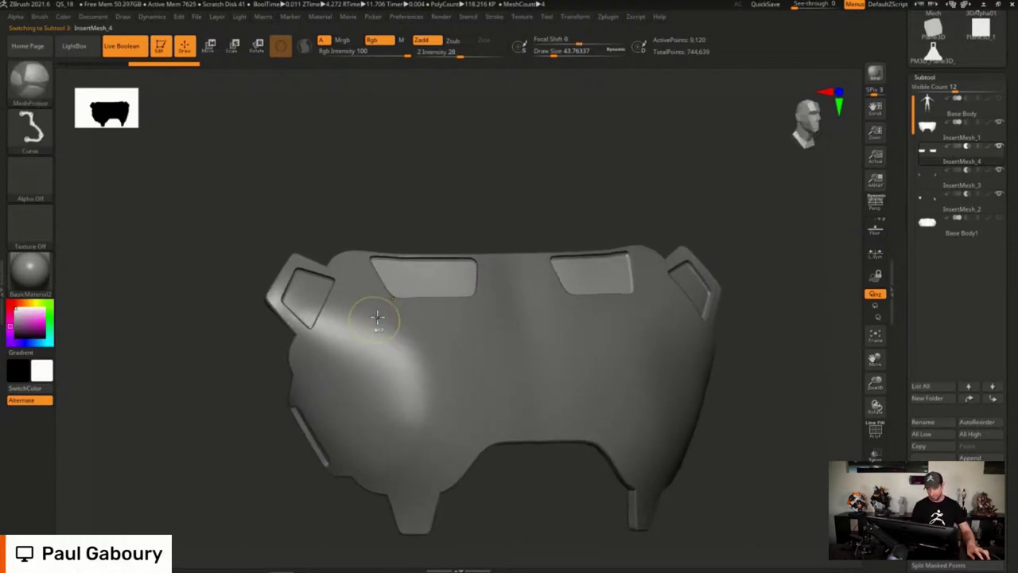
mouse_move(377, 313)
left_mouse_down("ctrl")
mouse_move(312, 371)
mouse_move(329, 415)
left_mouse_up("ctrl")
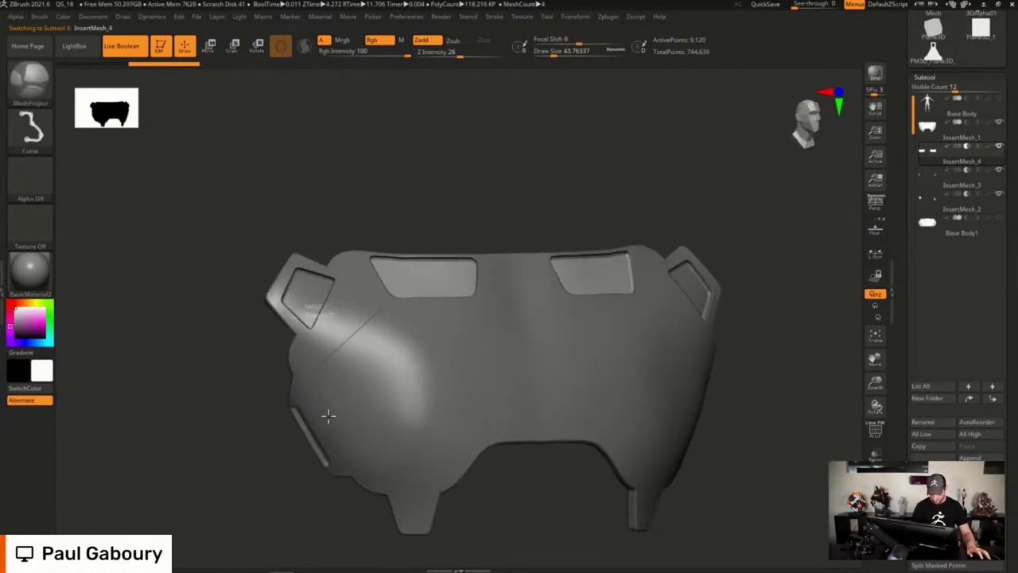
left_click_drag(344, 453, 361, 459, "ctrl+shift")
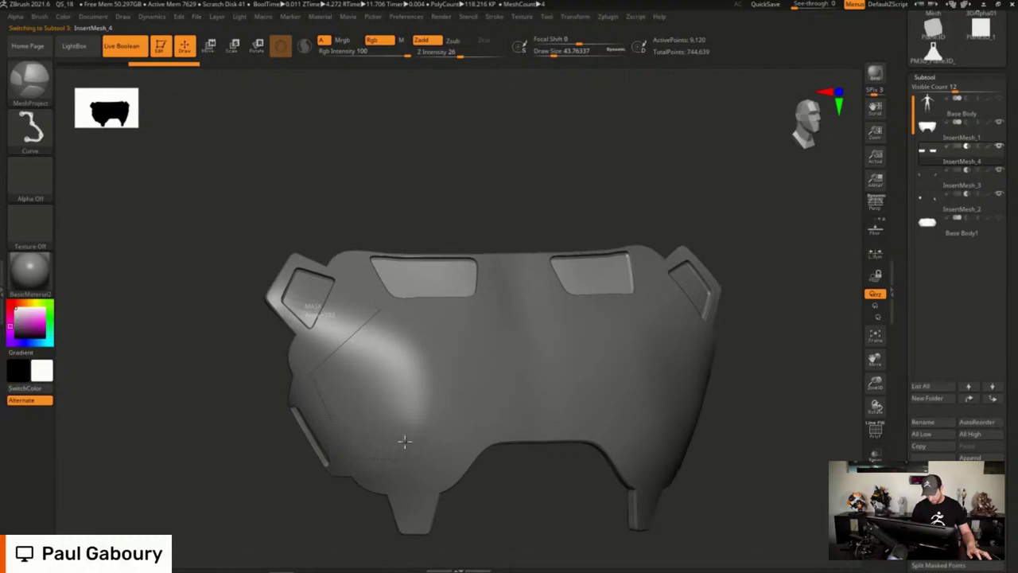
left_click_drag(486, 408, 489, 407, "ctrl")
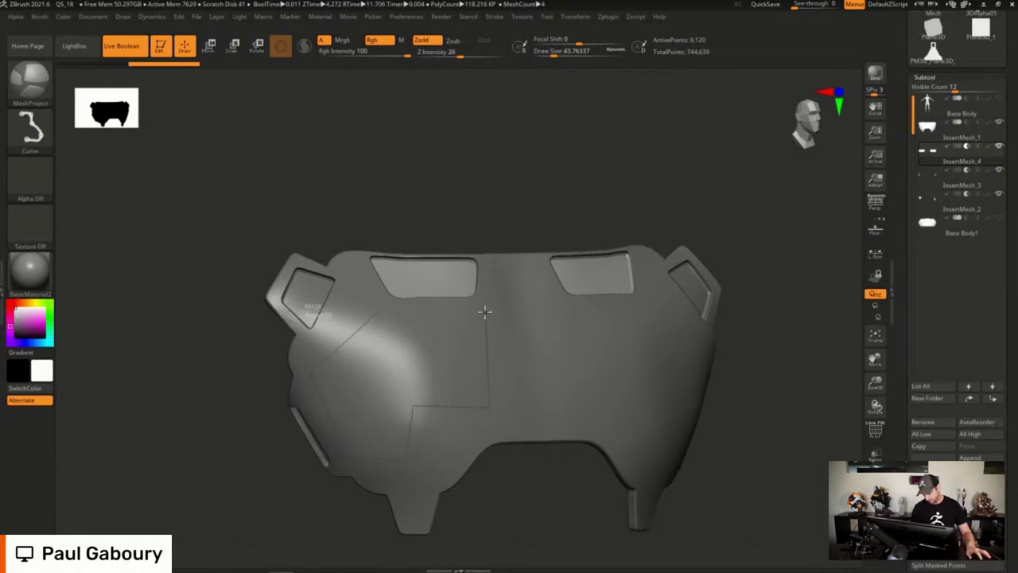
left_click_drag(485, 303, 381, 306, "ctrl+shift")
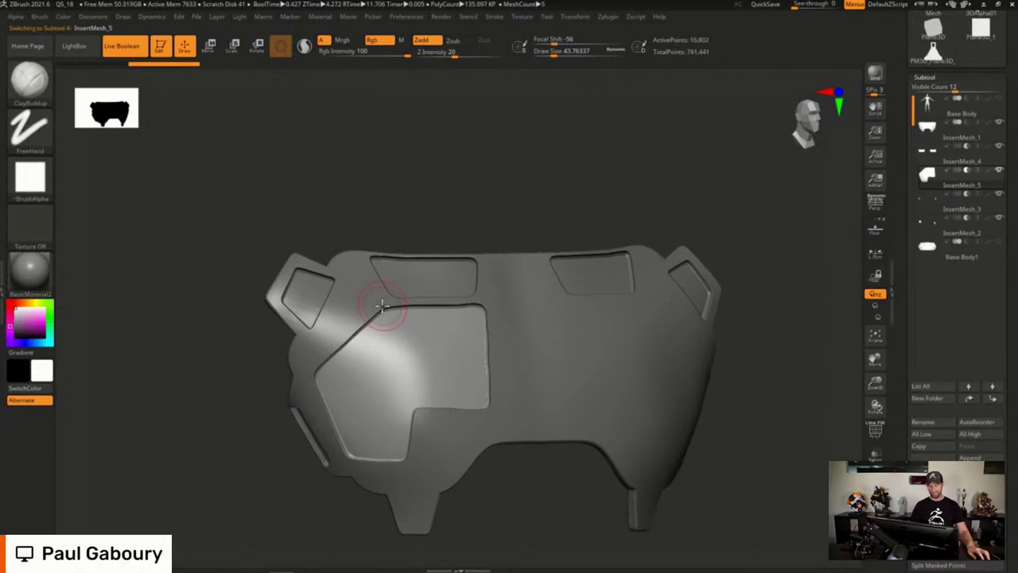
right_click_drag(481, 420, 477, 423)
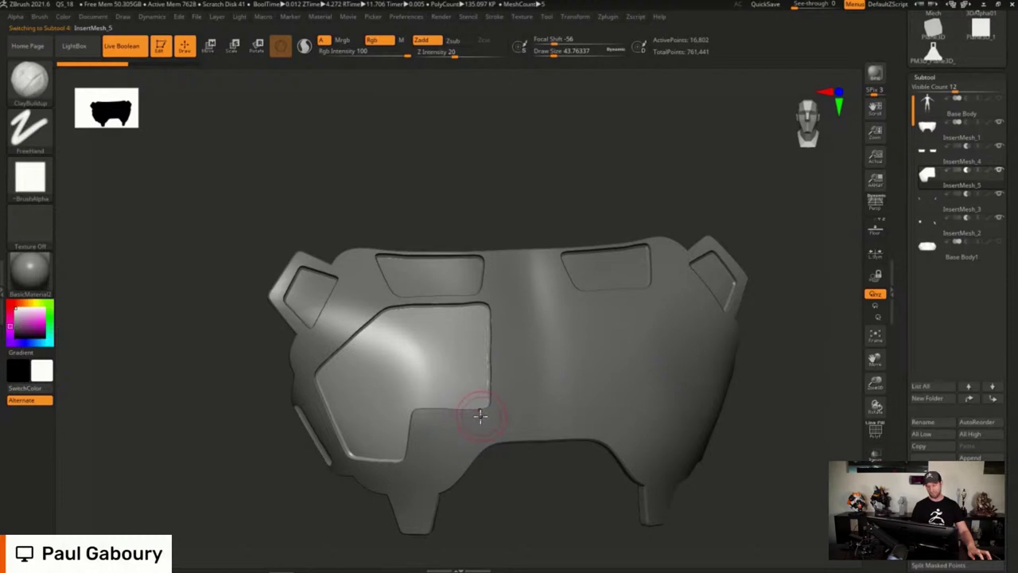
right_click_drag(727, 410, 761, 412, "ctrl")
left_click_drag(1006, 426, 1013, 275)
left_click(939, 330)
Try to draw a smaller inset outline inside the large recess, inspect the pieces in Solo mode, and undo the outline
mouse_move(636, 453)
right_mouse_down()
mouse_move(620, 439)
mouse_move(675, 398)
mouse_move(648, 380)
mouse_move(610, 413)
mouse_move(715, 383)
right_mouse_up()
mouse_move(430, 350)
right_mouse_down("ctrl")
mouse_move(440, 382)
mouse_move(432, 377)
right_mouse_up("ctrl")
mouse_move(393, 371)
left_mouse_down("ctrl")
mouse_move(447, 321)
mouse_move(529, 319)
left_mouse_up("ctrl")
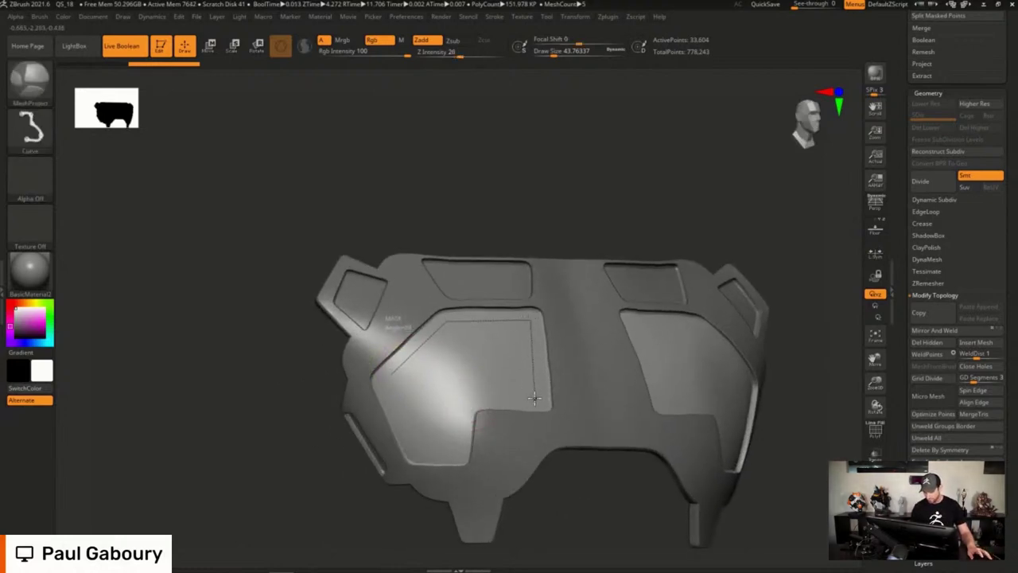
mouse_move(535, 398)
left_mouse_down("ctrl+shift")
mouse_move(458, 405)
mouse_move(460, 454)
left_mouse_up("ctrl+shift")
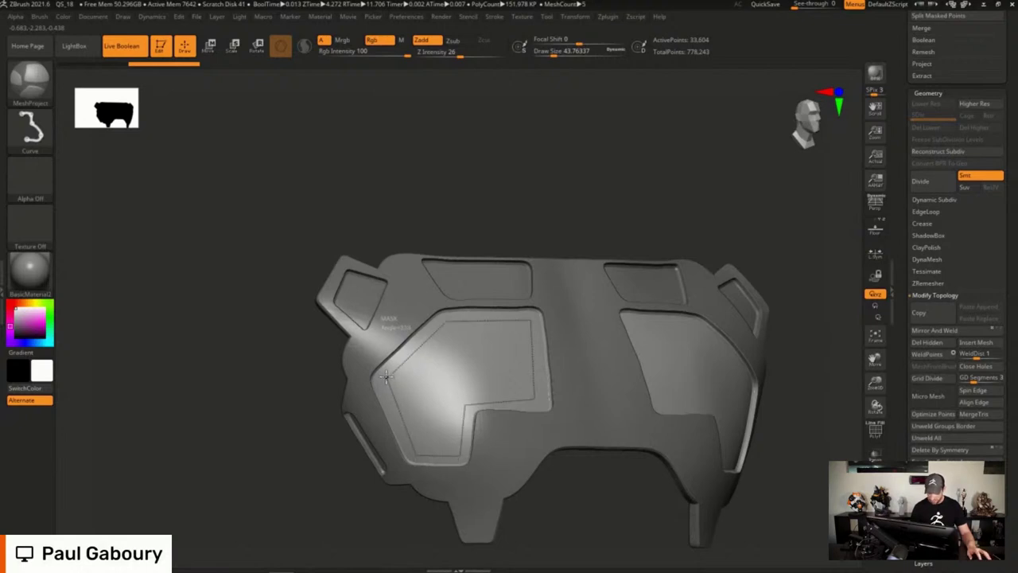
left_click_drag(384, 377, 383, 377, "ctrl+shift")
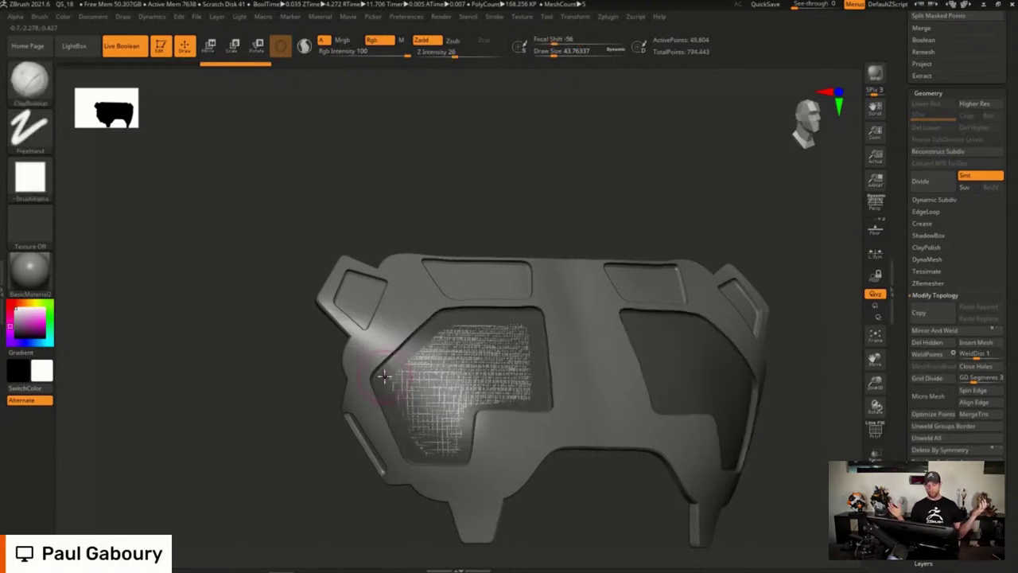
left_click_drag(1011, 200, 1010, 518)
mouse_move(929, 161)
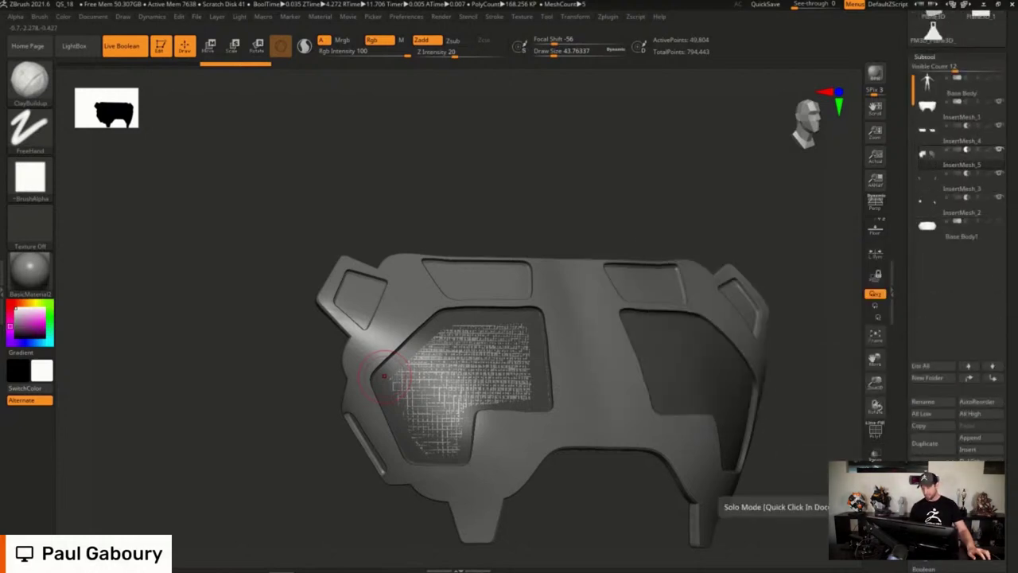
left_click(875, 477)
right_click_drag(477, 379, 547, 377)
left_click_drag(548, 376, 513, 450)
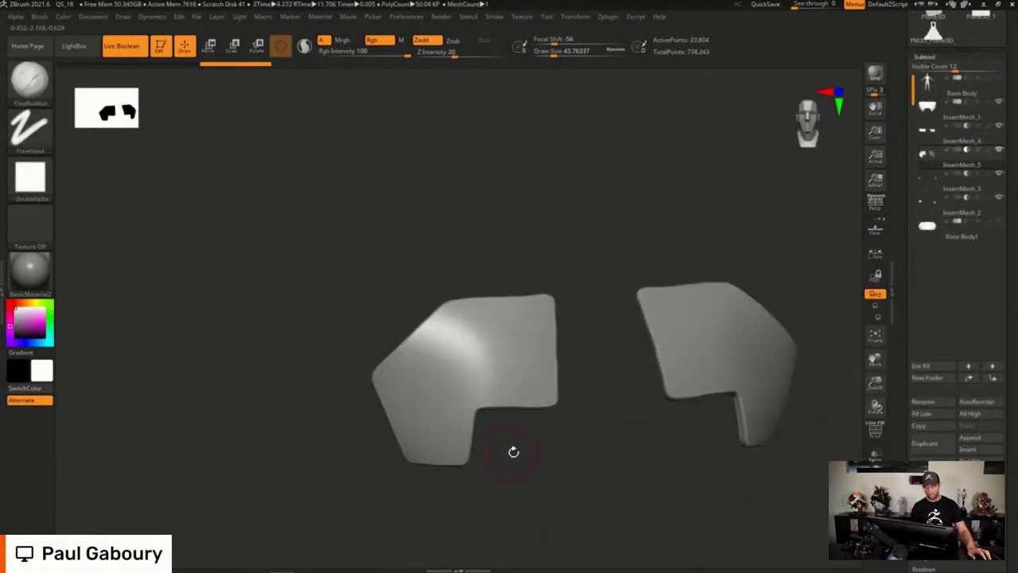
left_click(875, 477)
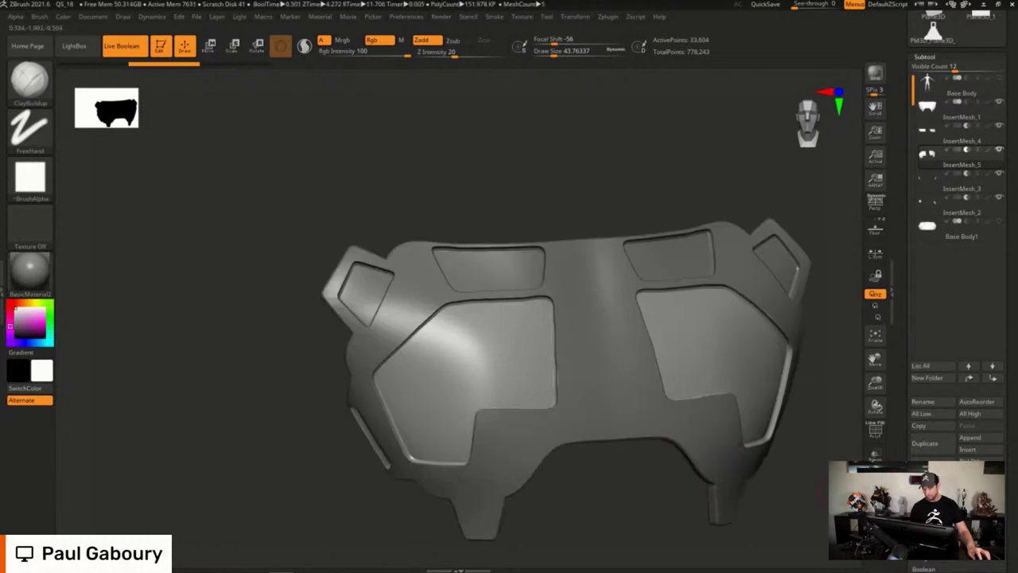
Draw a smaller L-shaped inset panel inside the large recess with MeshProject as a separate additive subtool
left_click_drag(642, 476, 495, 342)
mouse_move(508, 362)
right_mouse_down()
mouse_move(482, 353)
mouse_move(493, 297)
right_mouse_up()
mouse_move(508, 272)
left_mouse_down("ctrl+shift")
mouse_move(423, 281)
mouse_move(393, 304)
mouse_move(365, 342)
mouse_move(394, 413)
mouse_move(440, 409)
mouse_move(443, 358)
mouse_move(512, 355)
mouse_move(502, 272)
left_mouse_up("ctrl+shift")
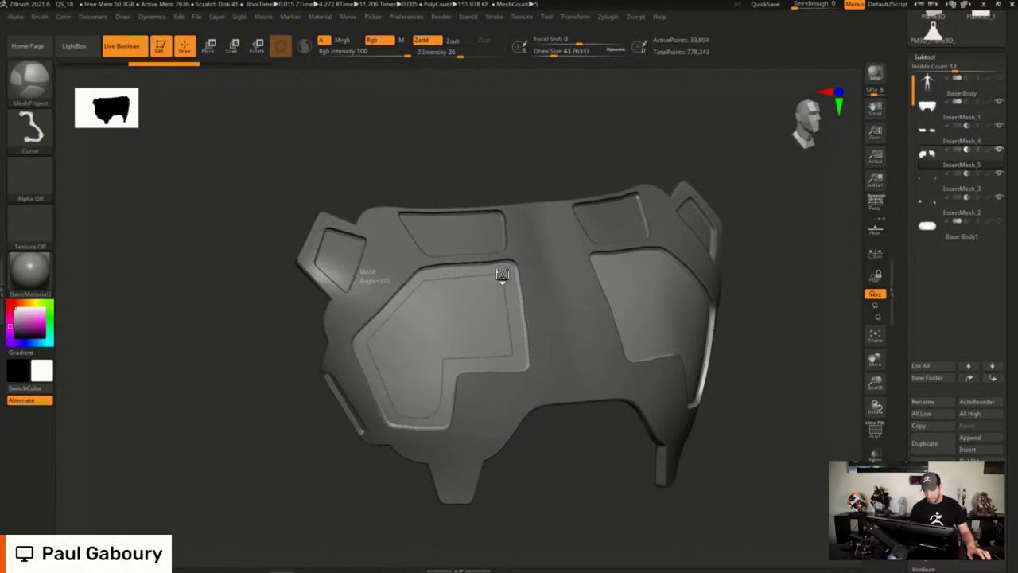
key("b")
key("c")
key("b")
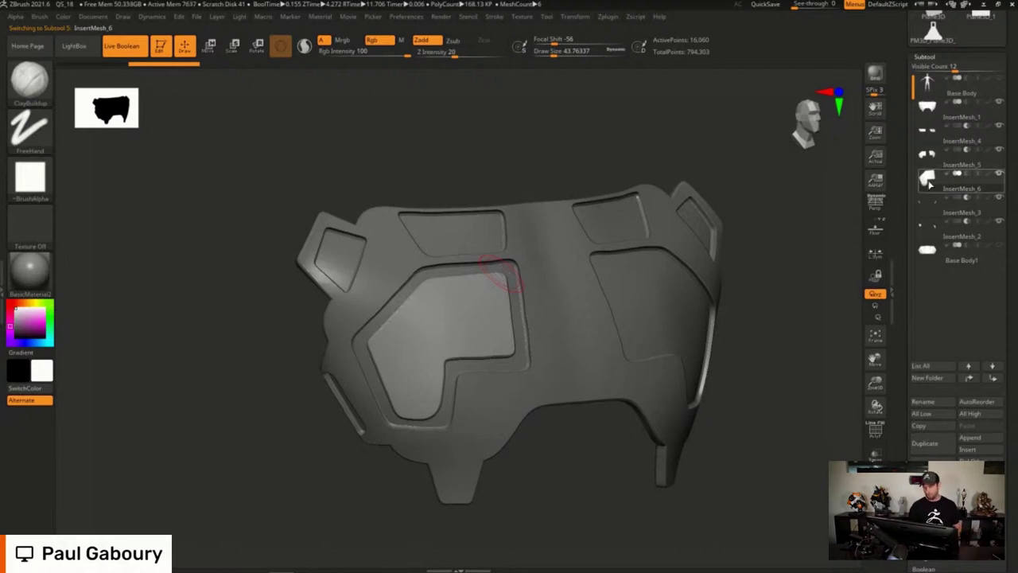
mouse_move(929, 182)
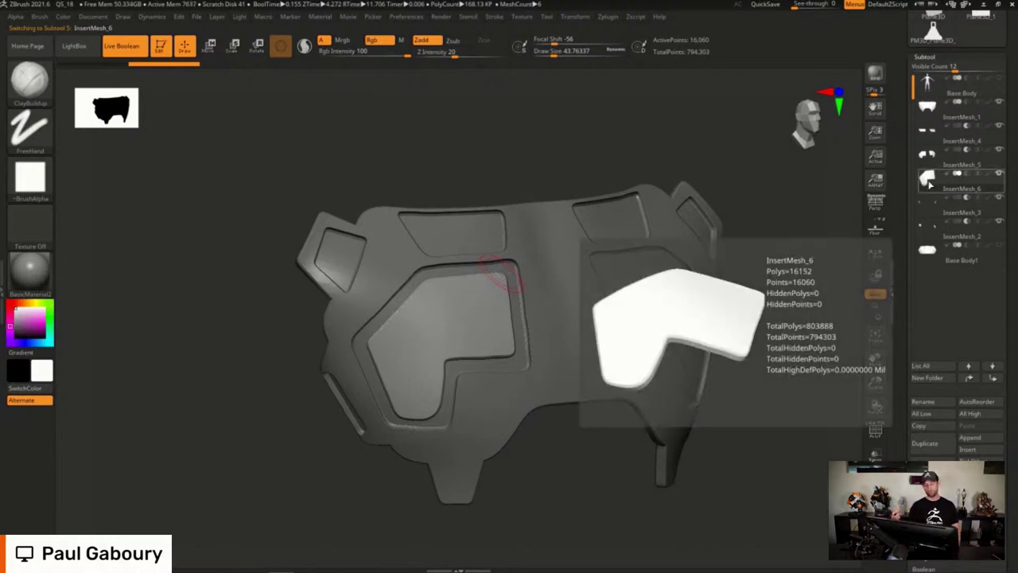
Draw a four-sided subtractive subtool across the inset panel's slanted outer edge and set InsertMesh_6 as a Live Boolean Start group
mouse_move(396, 341)
left_mouse_down("ctrl")
mouse_move(421, 310)
mouse_move(401, 269)
mouse_move(368, 267)
left_mouse_up("ctrl")
left_click(388, 342)
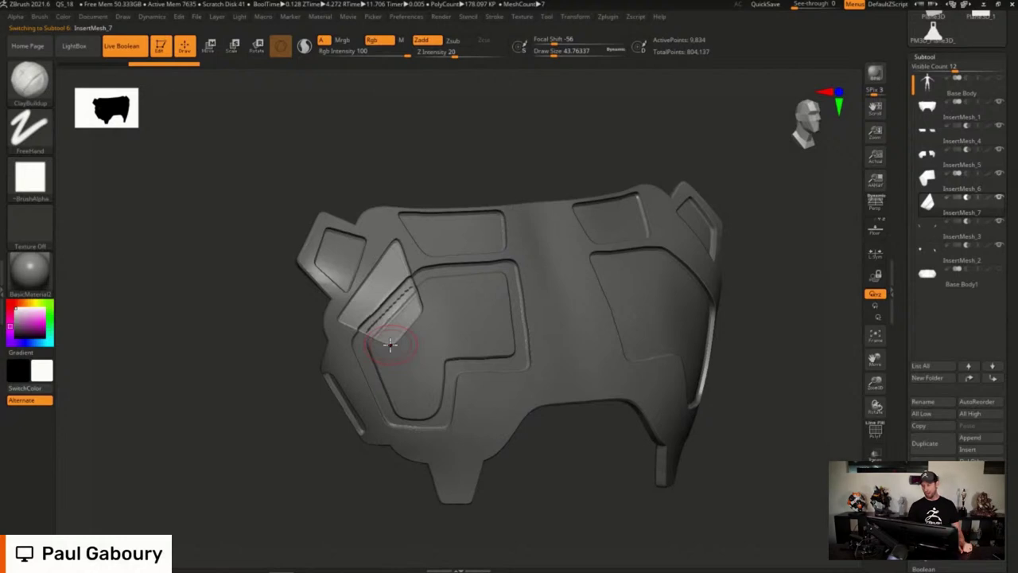
left_click(948, 173)
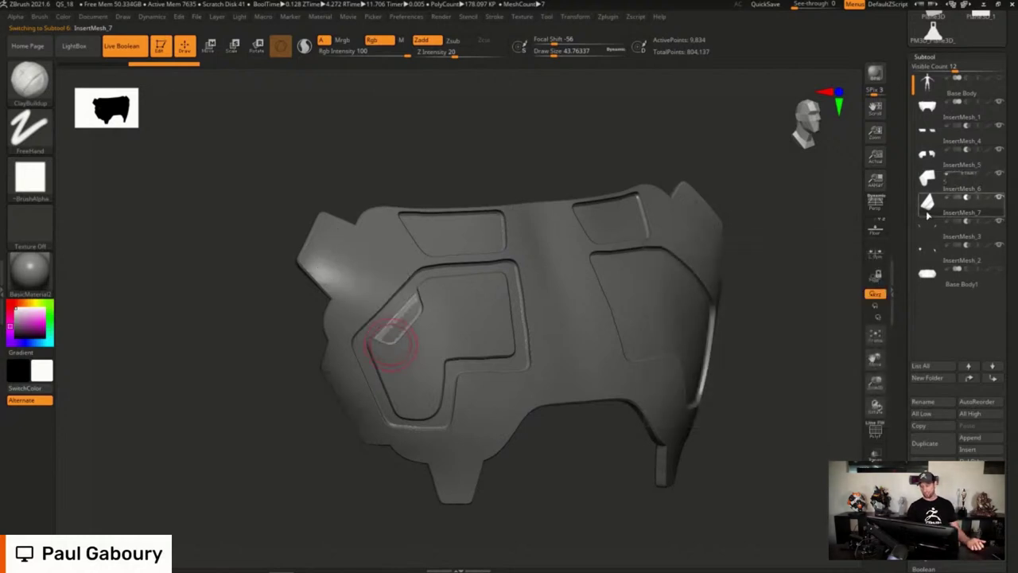
Mirror And Weld the InsertMesh_7 cutter and the InsertMesh_6 inset panel onto the plate's other half
left_click_drag(746, 391, 716, 385)
left_click_drag(1007, 429, 1003, 308)
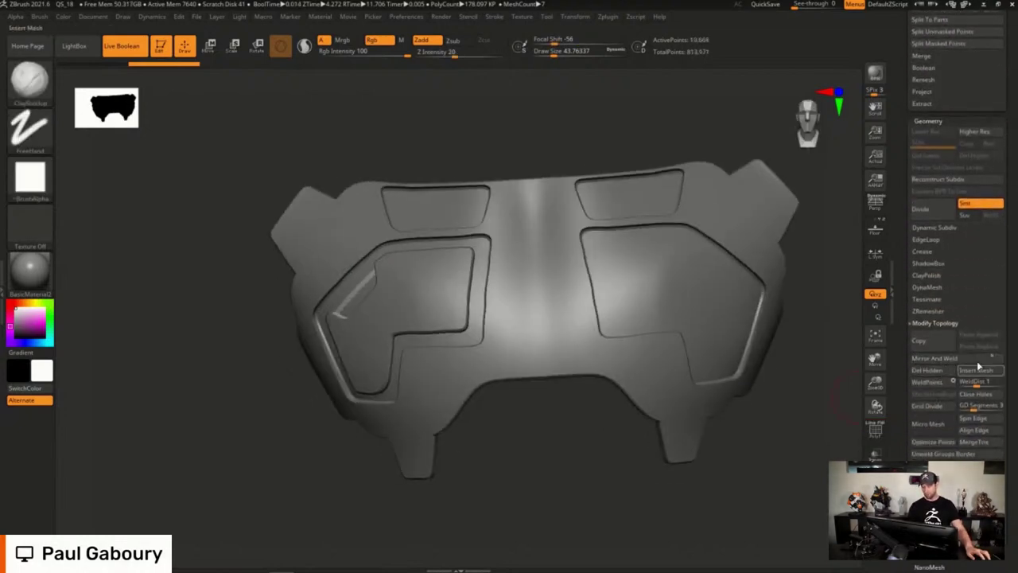
scroll(971, 334, "up", 10)
left_click(951, 208)
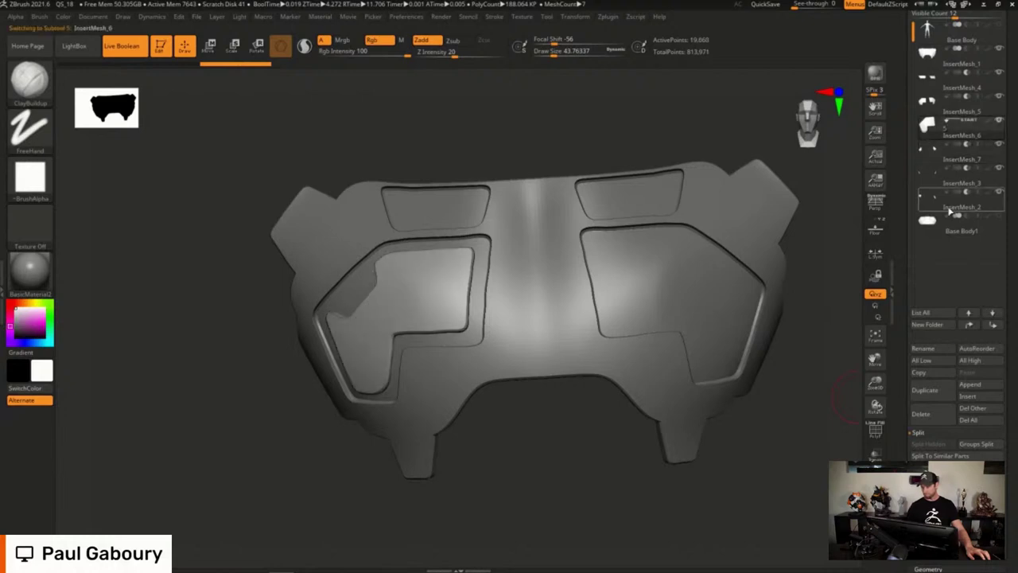
scroll(983, 432, "down", 5)
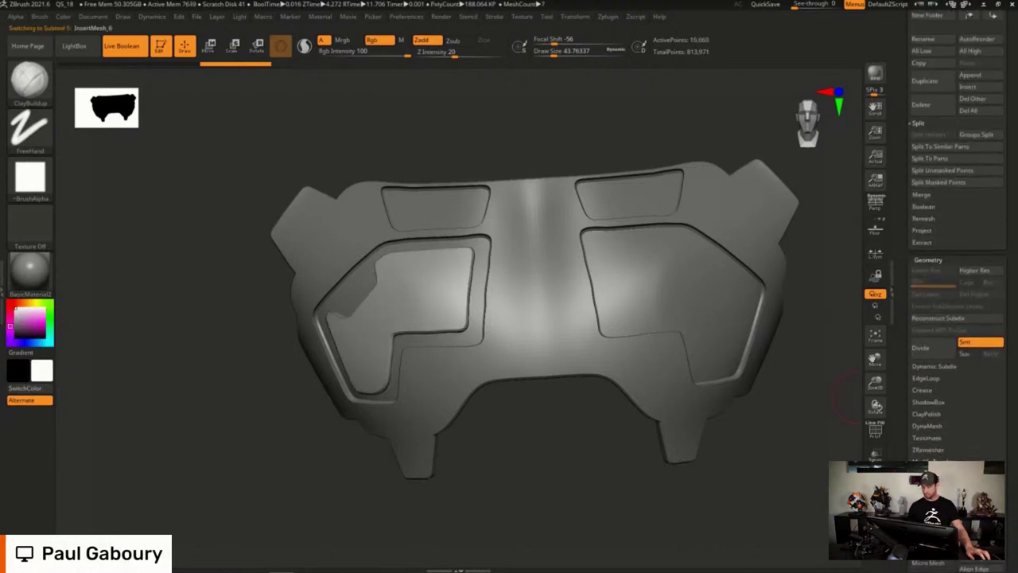
left_click(954, 494)
left_click_drag(636, 470, 617, 384, "shift")
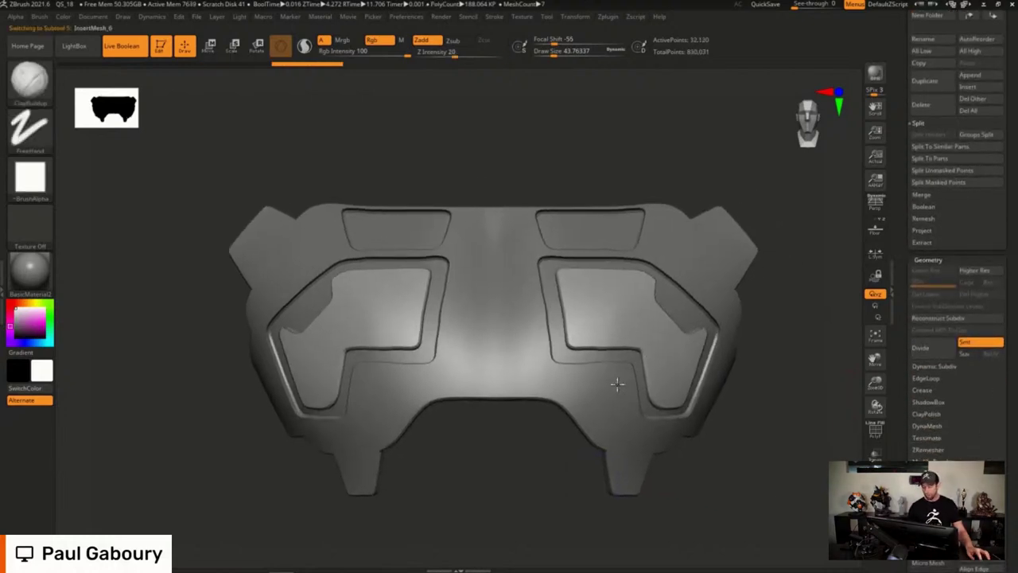
right_click_drag(617, 384, 568, 368, "ctrl")
right_click_drag(568, 368, 529, 356, "alt")
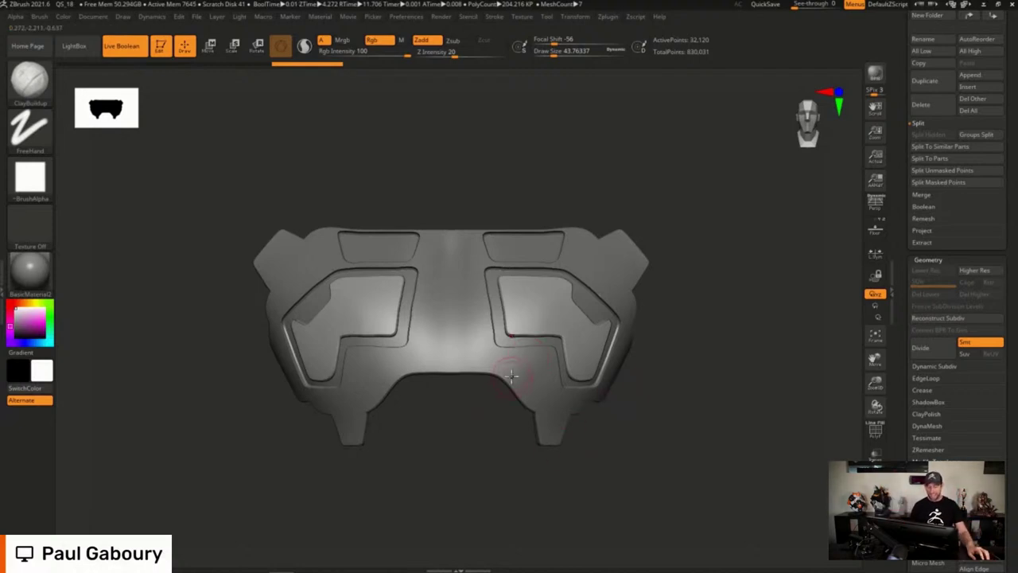
Set the Picker depth mode to Once Z so strokes hold the depth picked at their start
key("ctrl")
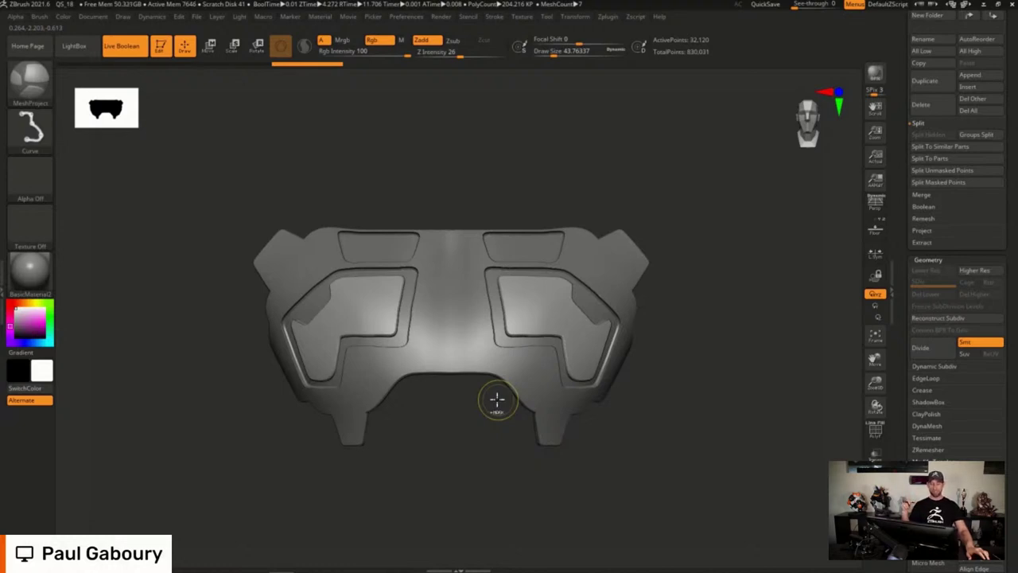
left_click(374, 16)
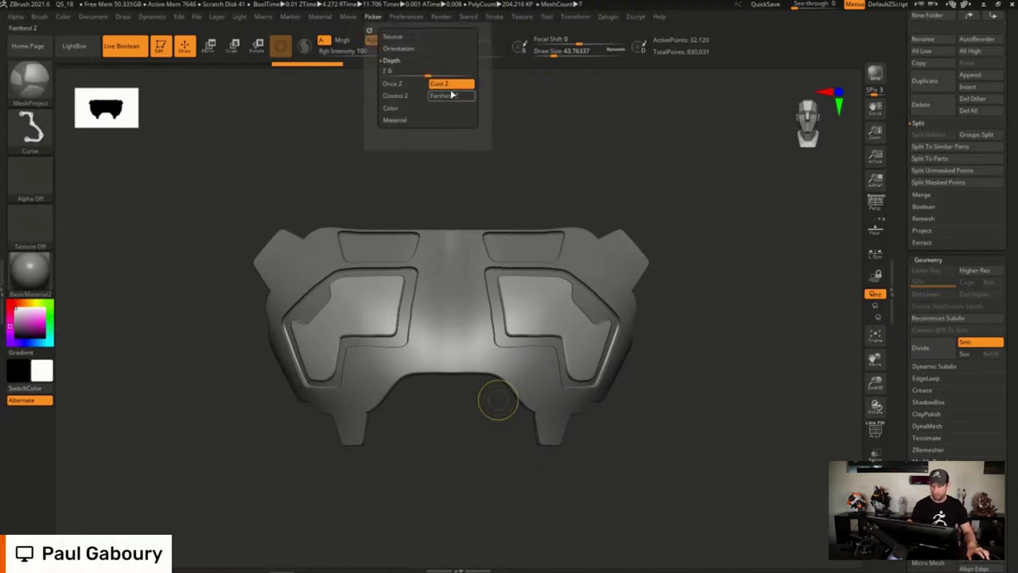
left_click(404, 84)
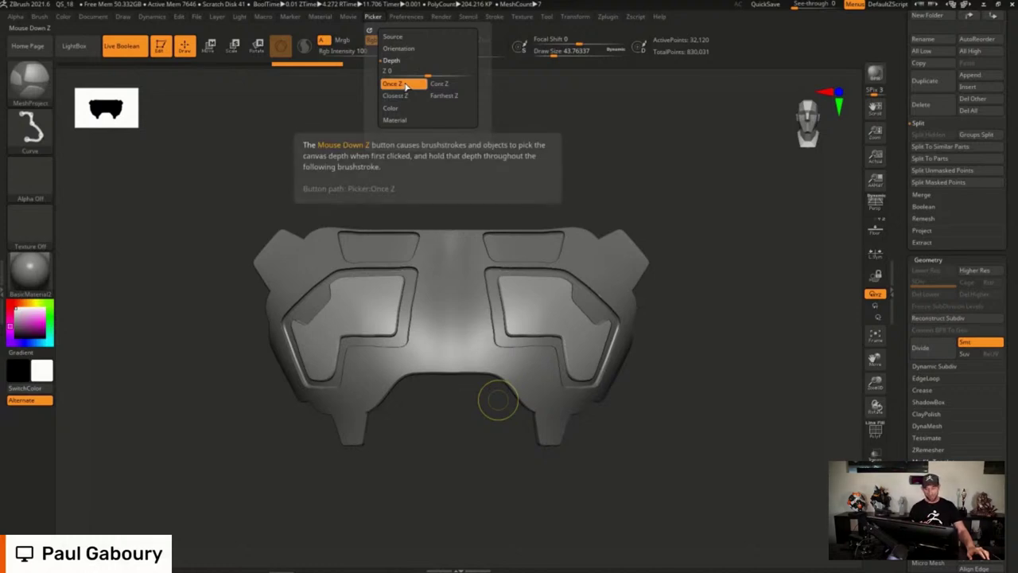
key("b")
key("c")
key("b")
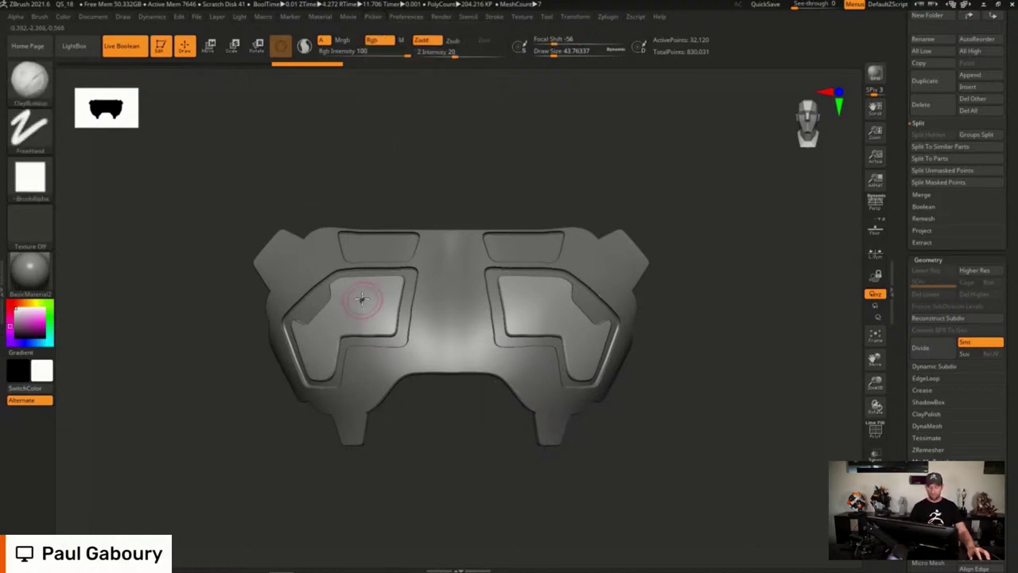
Select the InsertMesh_1 plate, create mirrored notch pieces on its upper outer flaps with an outline extending past the edge, and inspect them in Solo mode
right_click_drag(378, 306, 432, 331)
left_click(431, 332, "alt")
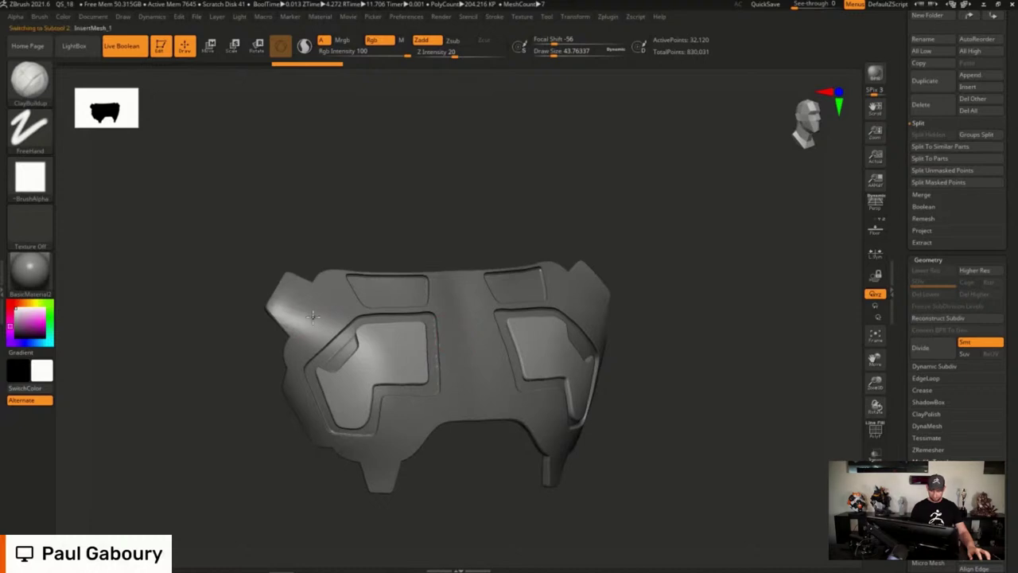
mouse_move(284, 306)
right_mouse_down("ctrl")
mouse_move(304, 324)
mouse_move(292, 321)
right_mouse_up("ctrl")
mouse_move(288, 320)
left_mouse_down("ctrl")
mouse_move(312, 280)
mouse_move(220, 200)
mouse_move(171, 297)
left_mouse_up("ctrl")
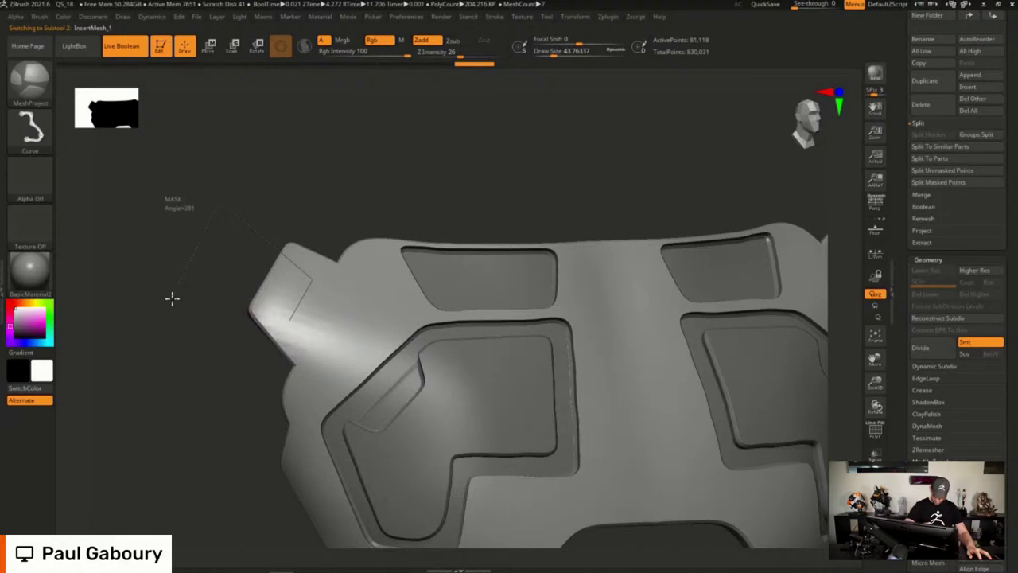
left_click_drag(269, 303, 288, 321, "ctrl")
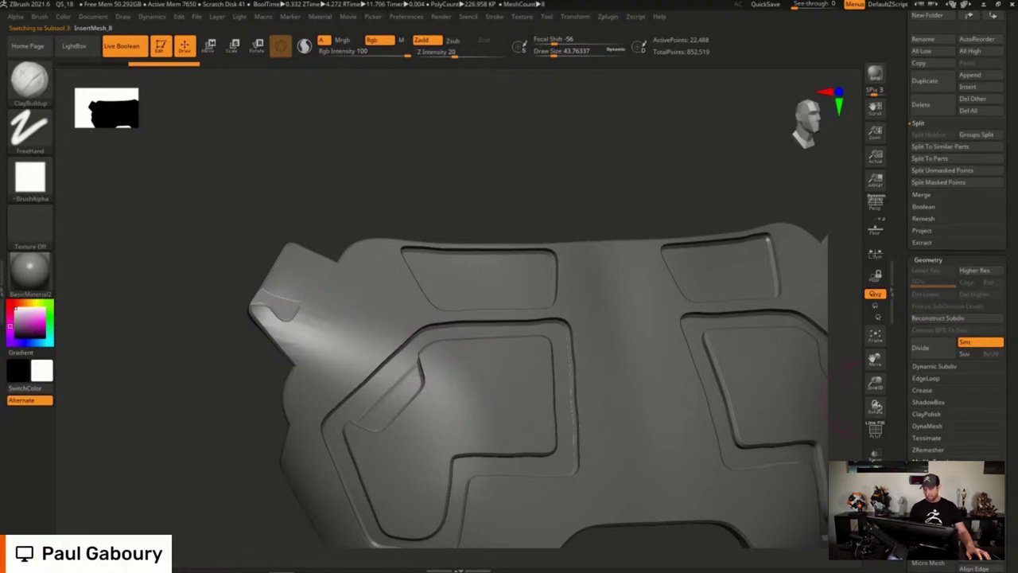
left_click(875, 478)
mouse_move(759, 482)
right_mouse_down("ctrl")
mouse_move(520, 377)
mouse_move(563, 377)
right_mouse_up("ctrl")
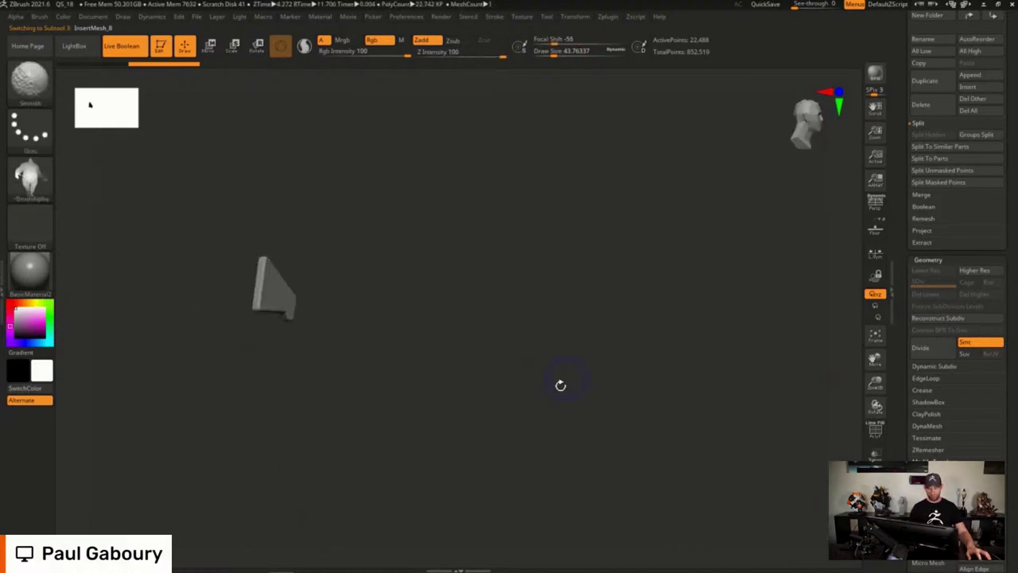
mouse_move(561, 385)
left_mouse_down()
mouse_move(472, 327)
mouse_move(486, 353)
mouse_move(486, 344)
left_mouse_up()
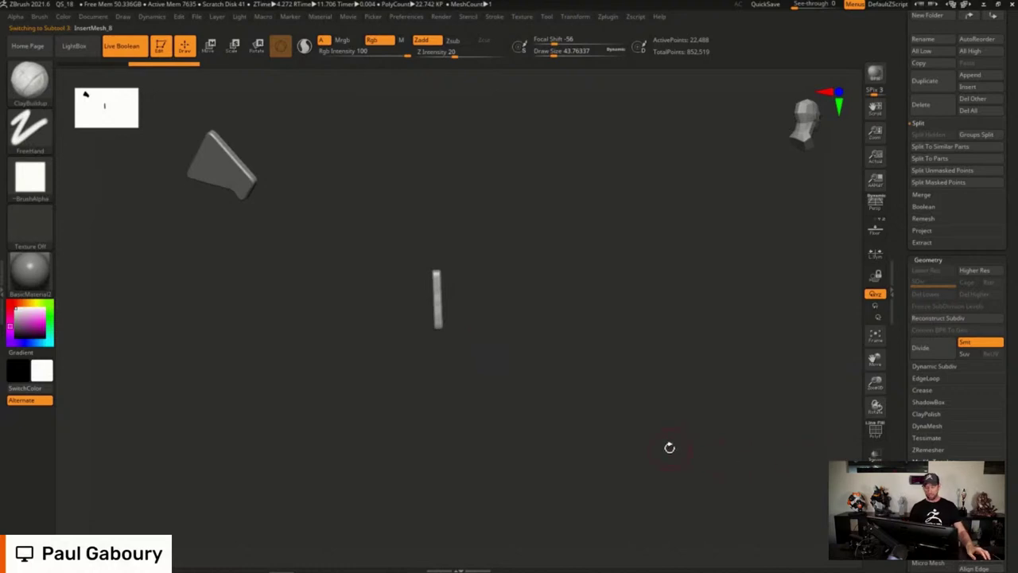
left_click_drag(585, 380, 796, 482)
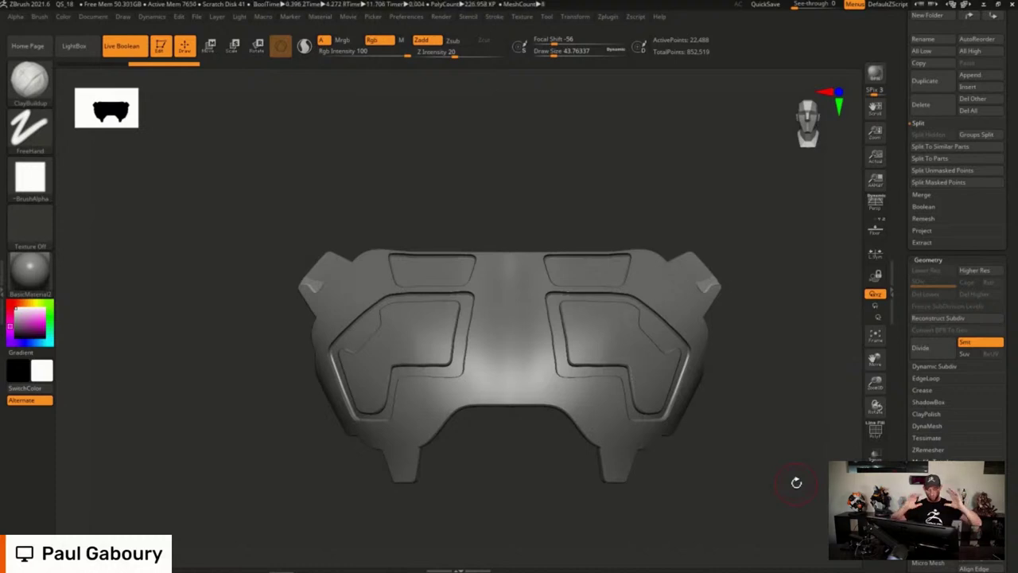
Select the InsertMesh_1 plate and draw a small four-sided recess between the large recess and the lower arch as a separate subtool
key("ctrl")
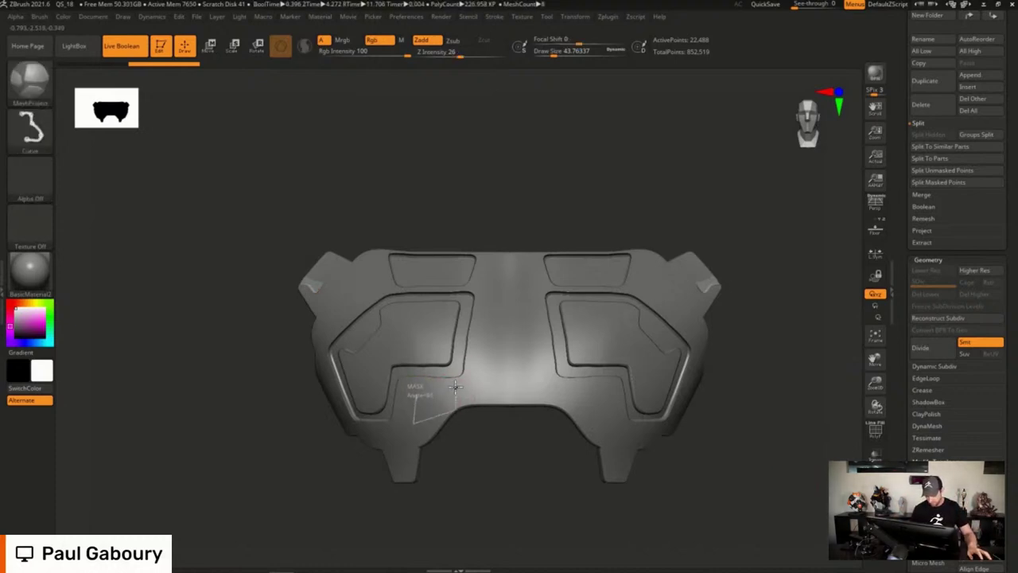
left_click(416, 389, "alt")
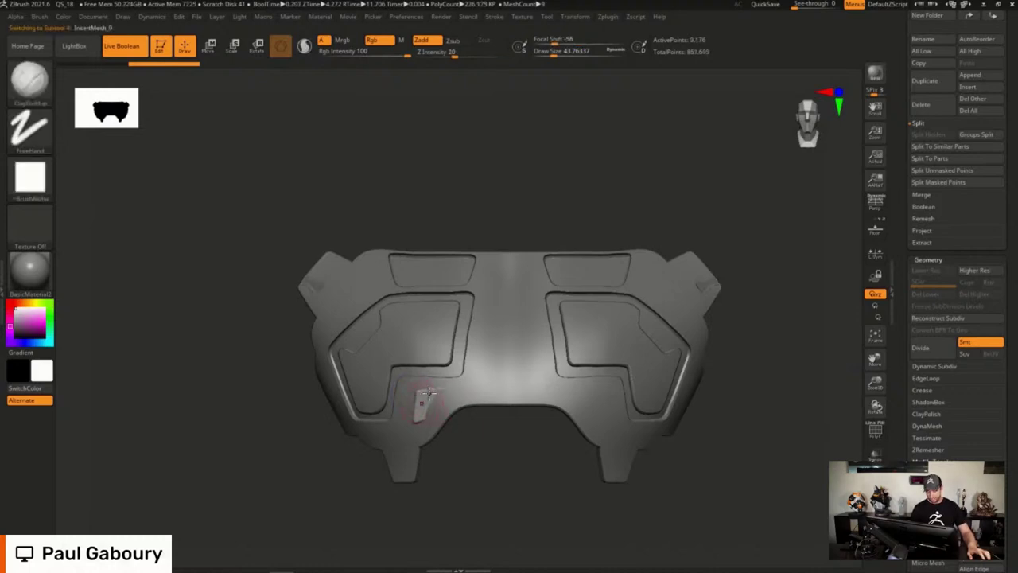
mouse_move(434, 412)
left_mouse_down()
mouse_move(462, 413)
mouse_move(482, 400)
mouse_move(411, 431)
mouse_move(392, 425)
left_mouse_up()
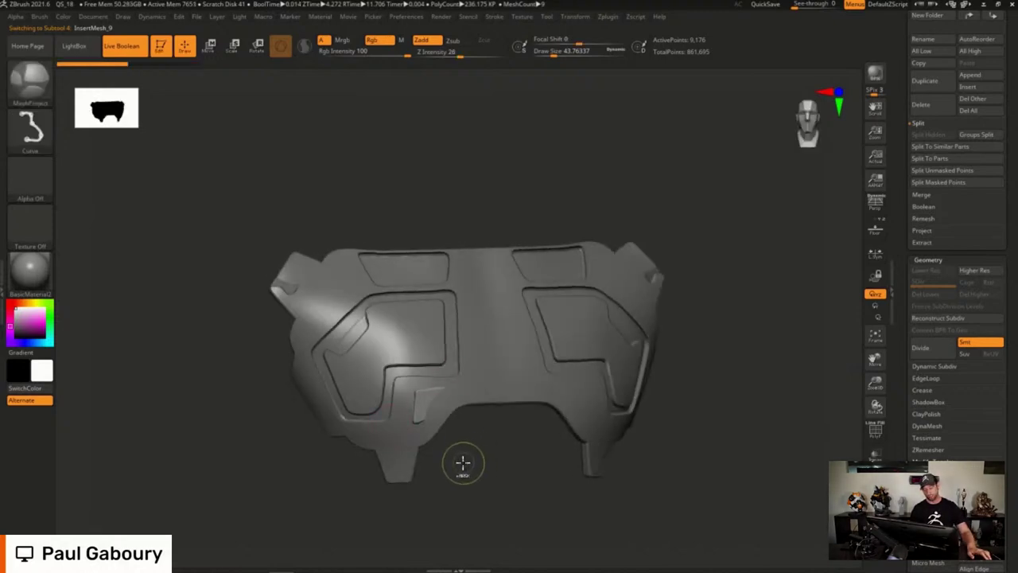
Select the InsertMesh_8 notch cutter and reposition and stretch it along its depth axis with the transform gizmo
key("ctrl")
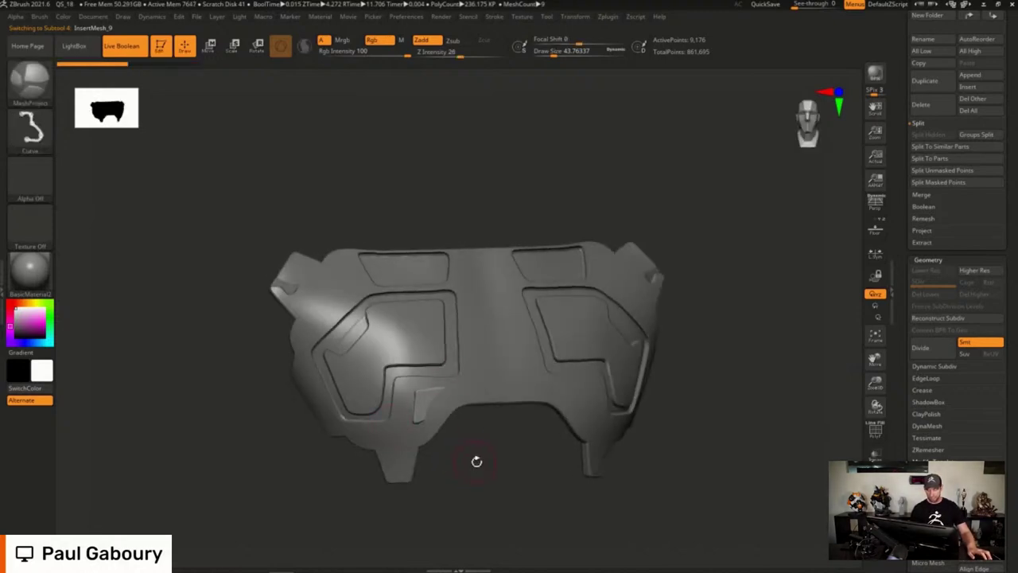
key("Down")
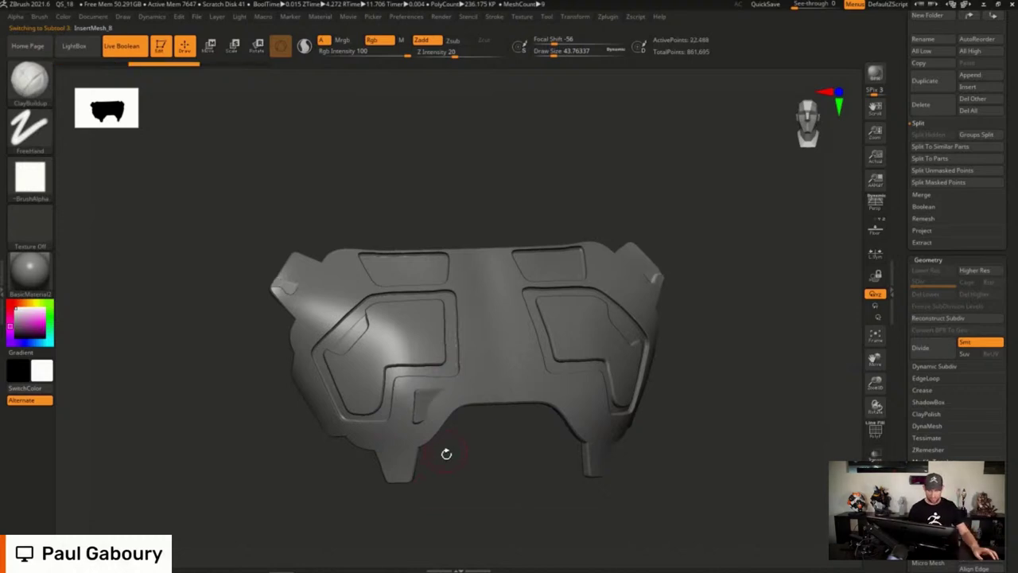
left_click_drag(445, 457, 582, 347)
key("w")
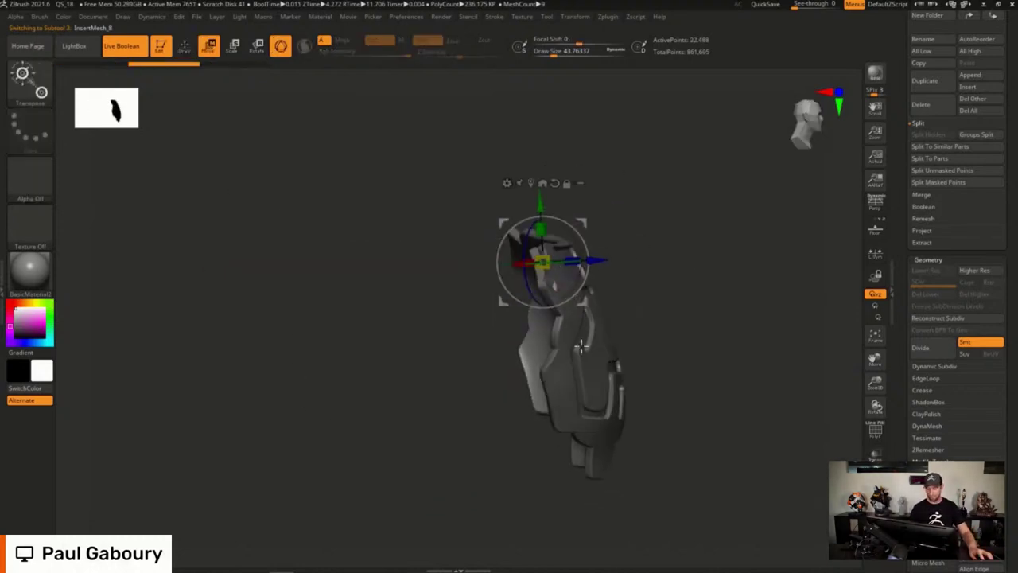
right_click_drag(616, 270, 696, 321, "ctrl")
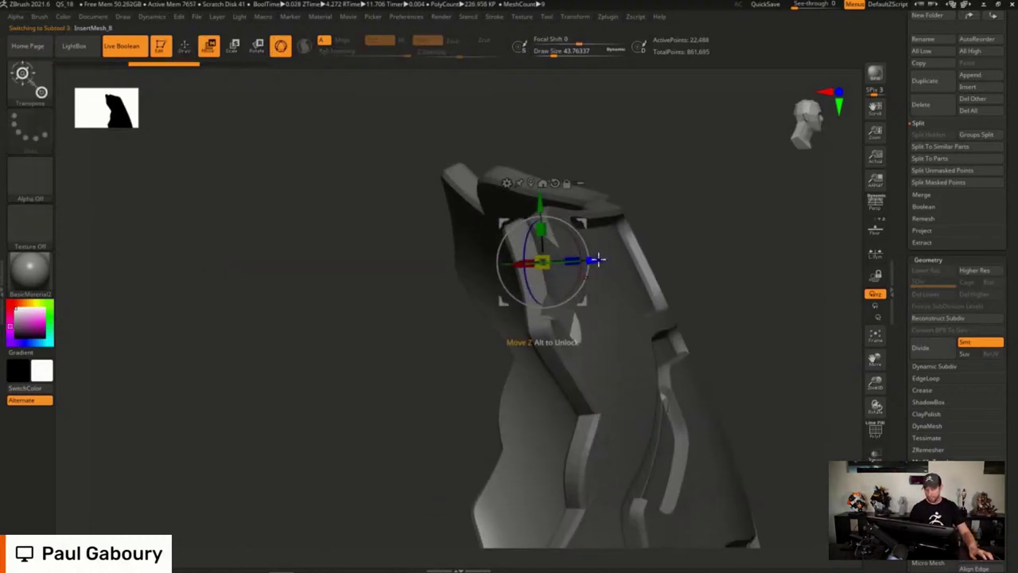
left_click_drag(595, 260, 844, 148)
left_click_drag(549, 247, 794, 173)
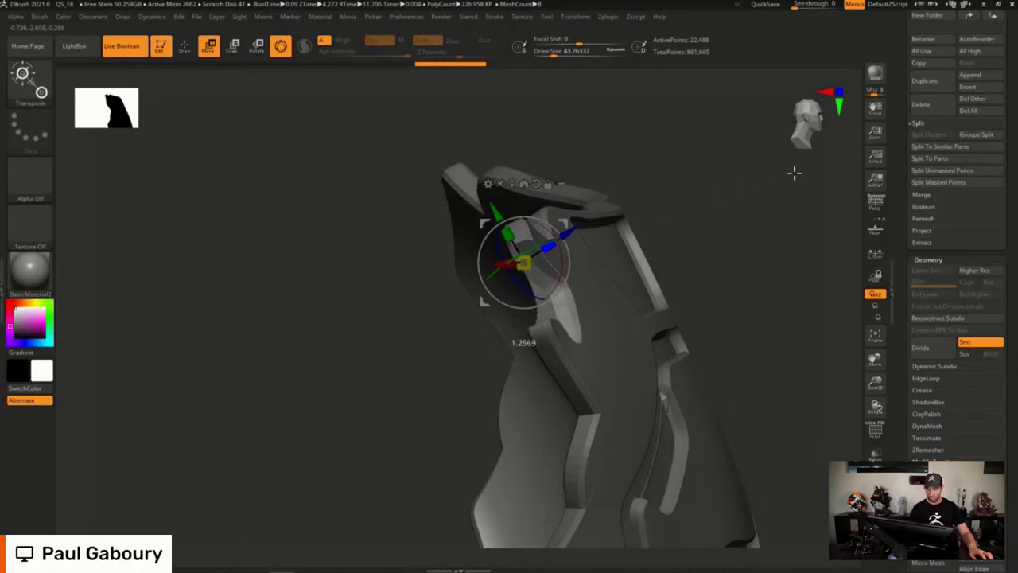
left_click_drag(550, 246, 761, 182)
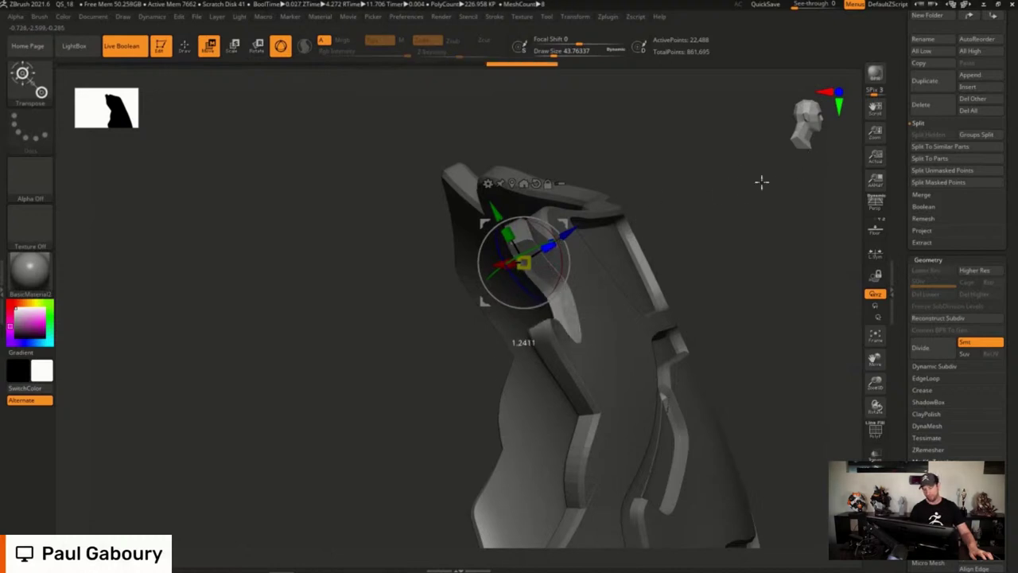
Fine-tune the notch cutter along its depth so it cuts fully through the plate's upper outer flap, and return to Draw mode
left_click_drag(719, 251, 644, 299)
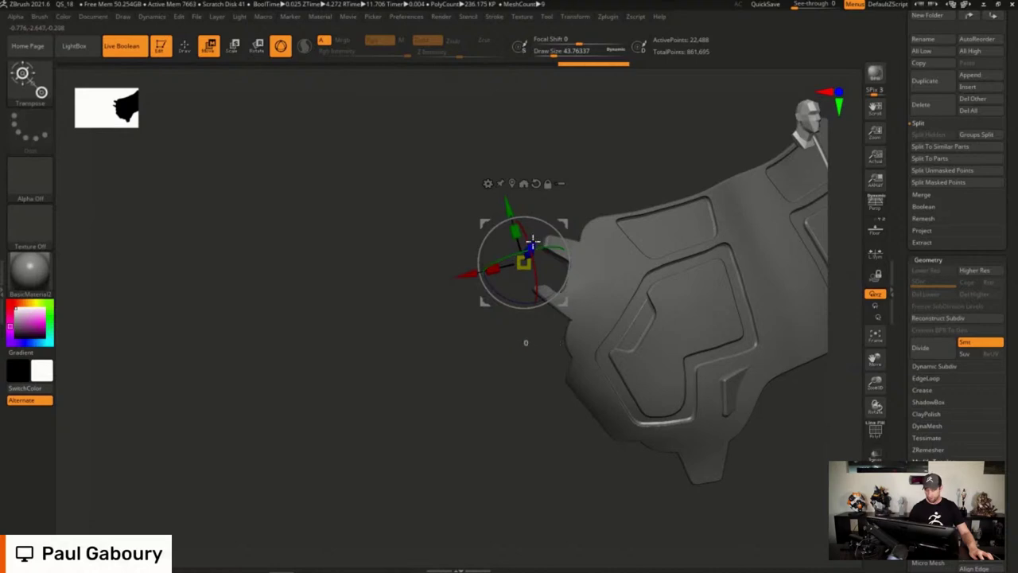
mouse_move(532, 241)
left_mouse_down()
mouse_move(528, 232)
mouse_move(521, 256)
mouse_move(534, 244)
left_mouse_up()
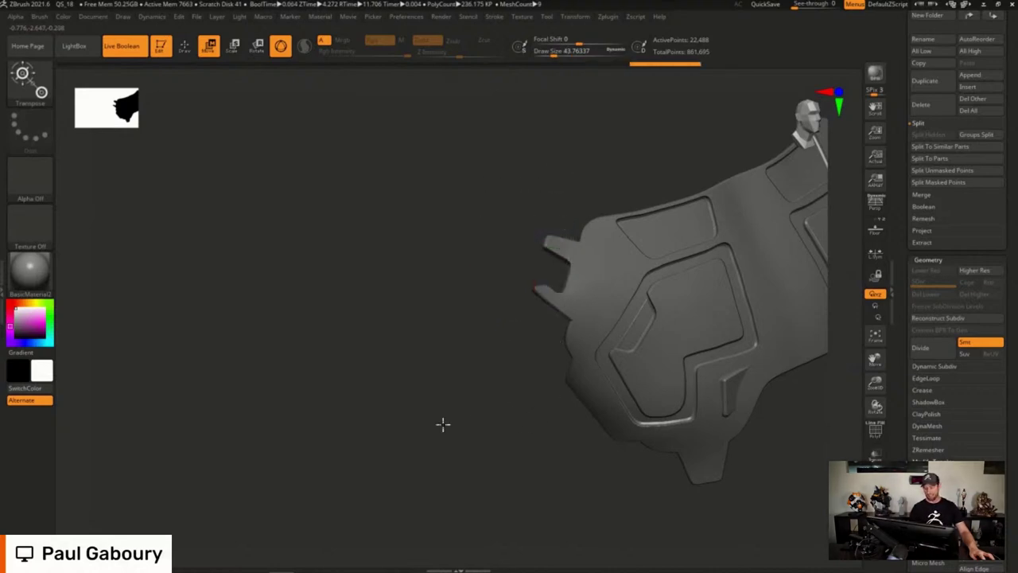
mouse_move(443, 424)
left_mouse_down("alt")
mouse_move(350, 443)
mouse_move(536, 421)
mouse_move(587, 404)
mouse_move(472, 289)
mouse_move(538, 375)
mouse_move(490, 337)
mouse_move(527, 318)
left_mouse_up("alt")
key("q")
left_click_drag(464, 327, 312, 265, "alt")
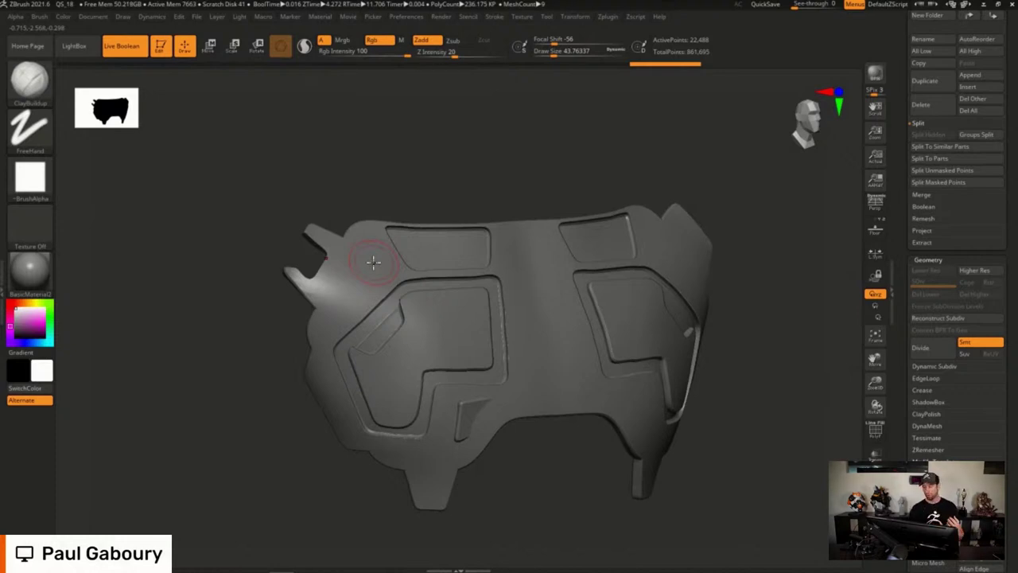
Activate the MeshProject brush and set the Picker depth mode to Cont Z
left_click_drag(904, 181, 898, 299)
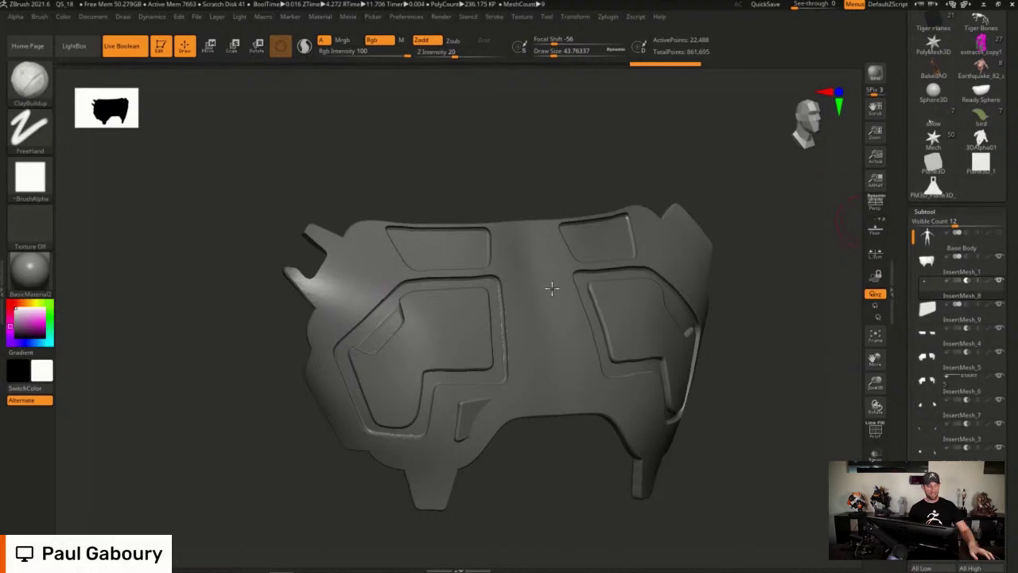
left_click(29, 83, "ctrl")
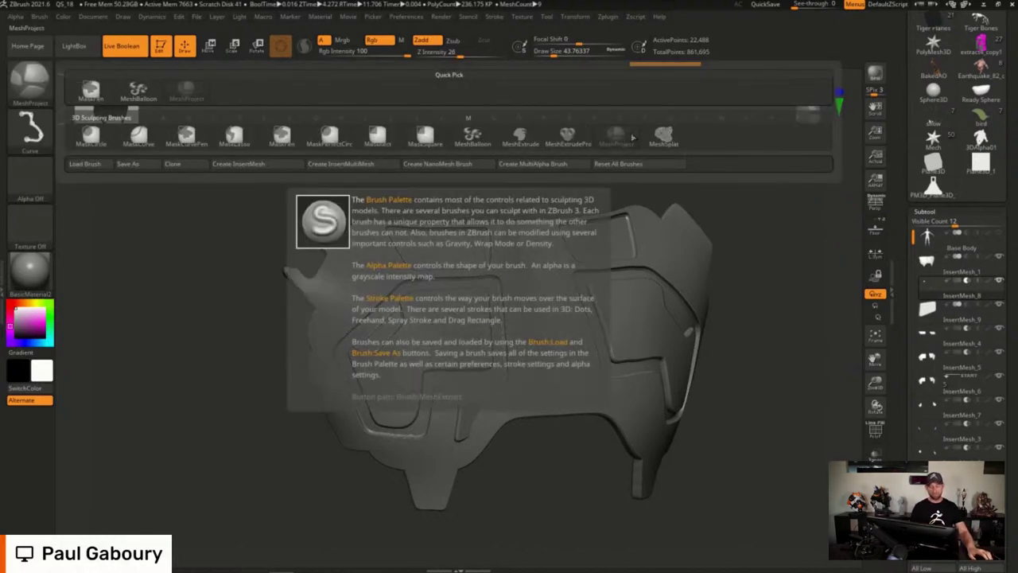
left_click(372, 16)
left_click(458, 87)
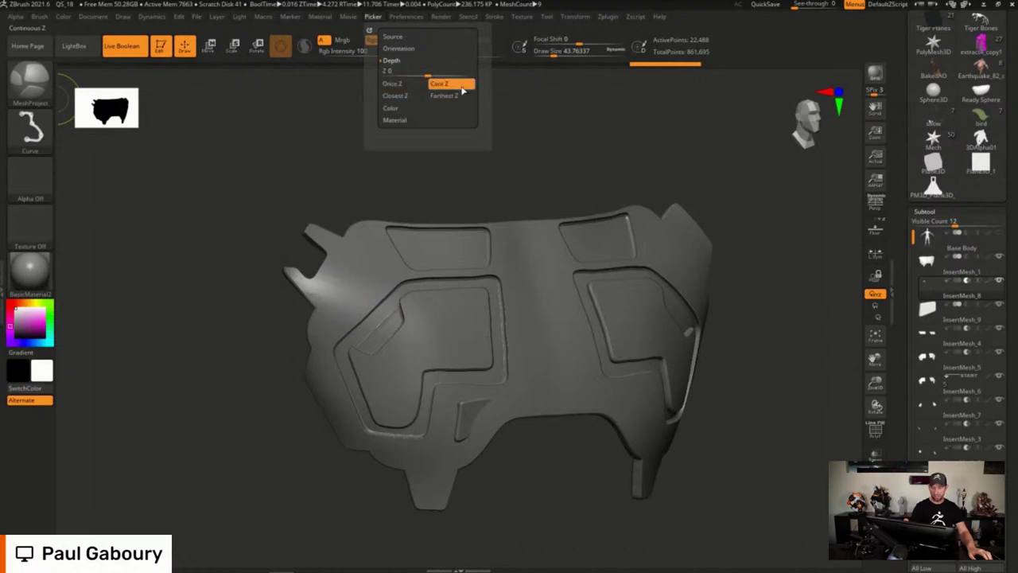
Switch to the MeshExtrude brush to check the Picker settings, and return to the ClayBuildup brush
left_click(31, 80)
left_click(544, 164)
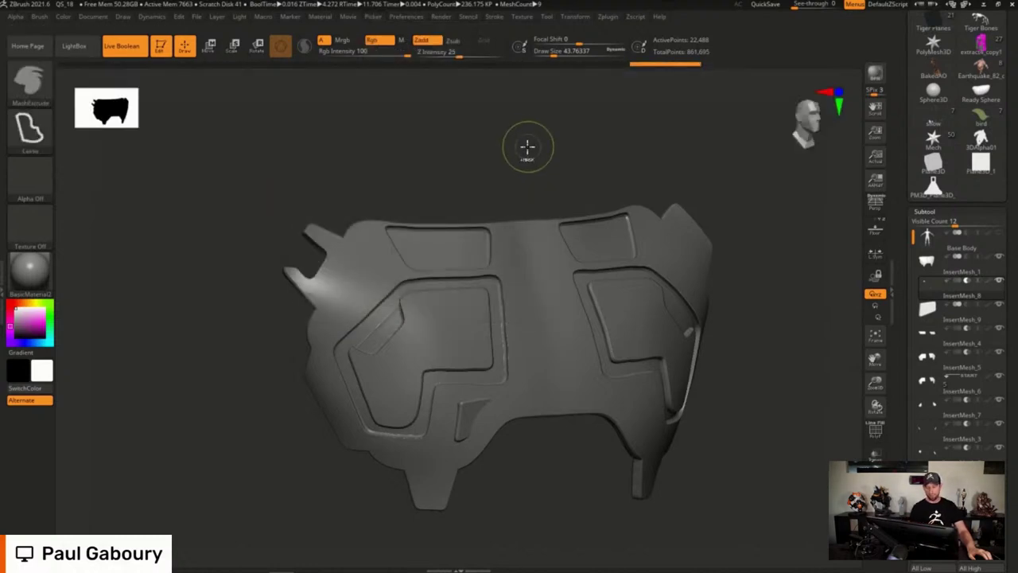
left_click(441, 17)
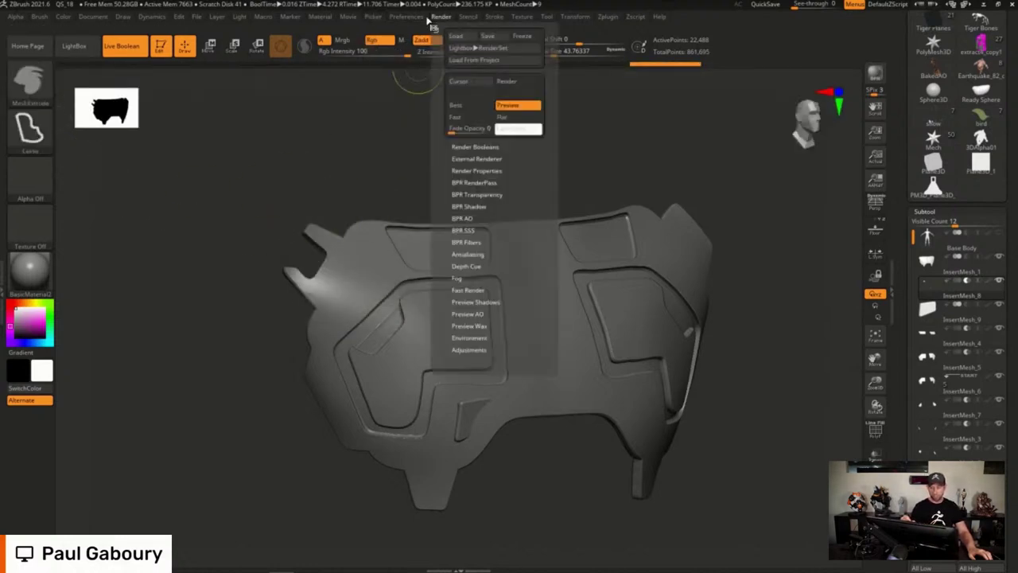
mouse_move(375, 18)
key("b")
key("c")
key("b")
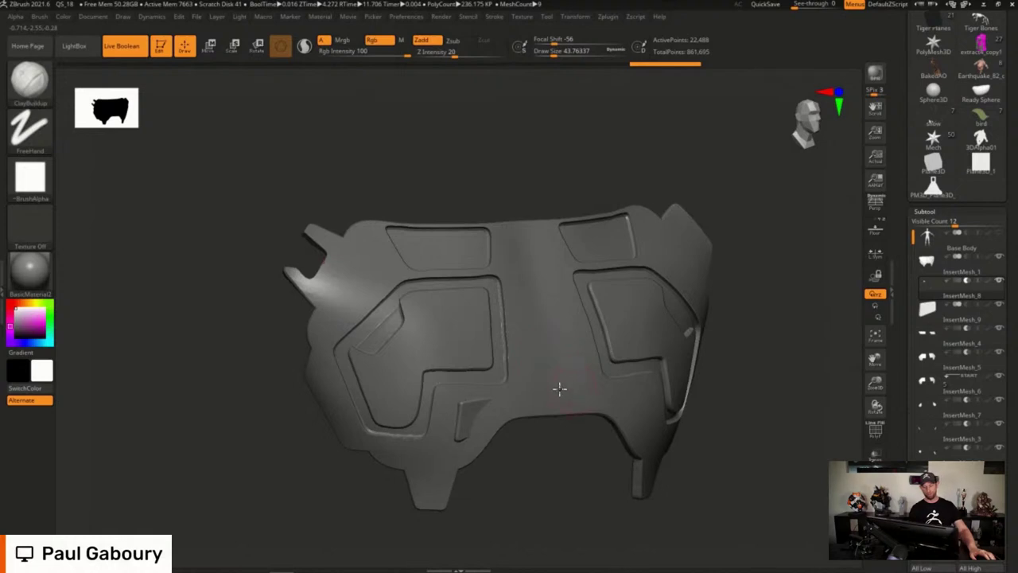
Draw a mirrored shape at the inner base of both upper outer flaps, adding it to the InsertMesh_8 subtool
right_click_drag(559, 389, 547, 389, "shift")
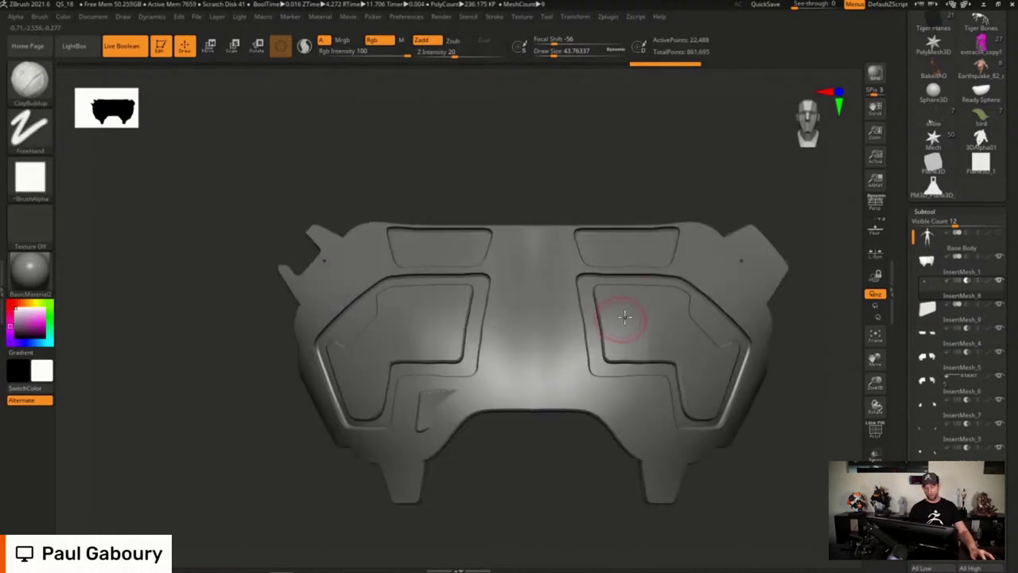
right_click_drag(625, 310, 493, 351, "alt")
mouse_move(614, 213)
left_mouse_down("ctrl")
mouse_move(622, 186)
mouse_move(745, 188)
mouse_move(727, 343)
mouse_move(594, 347)
left_mouse_up("ctrl")
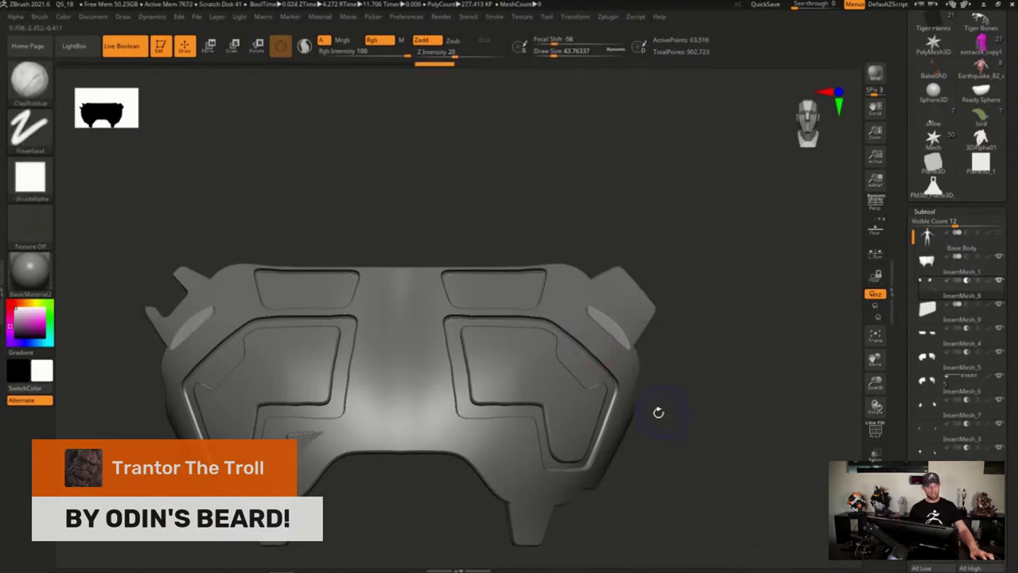
Move the InsertMesh_8 cutters along their depth axis and rotate them about -13 degrees to adjust the cut-outs at the armour's upper corners
key("shift+f")
left_click_drag(665, 409, 395, 284)
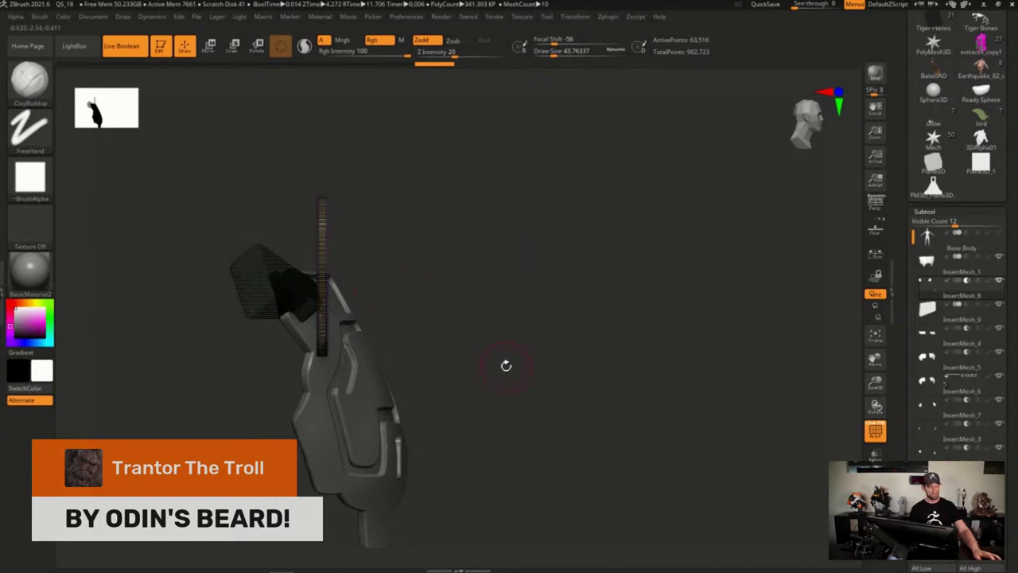
key("w")
key("shift+f")
left_click_drag(514, 373, 693, 334)
left_click_drag(520, 238, 746, 340)
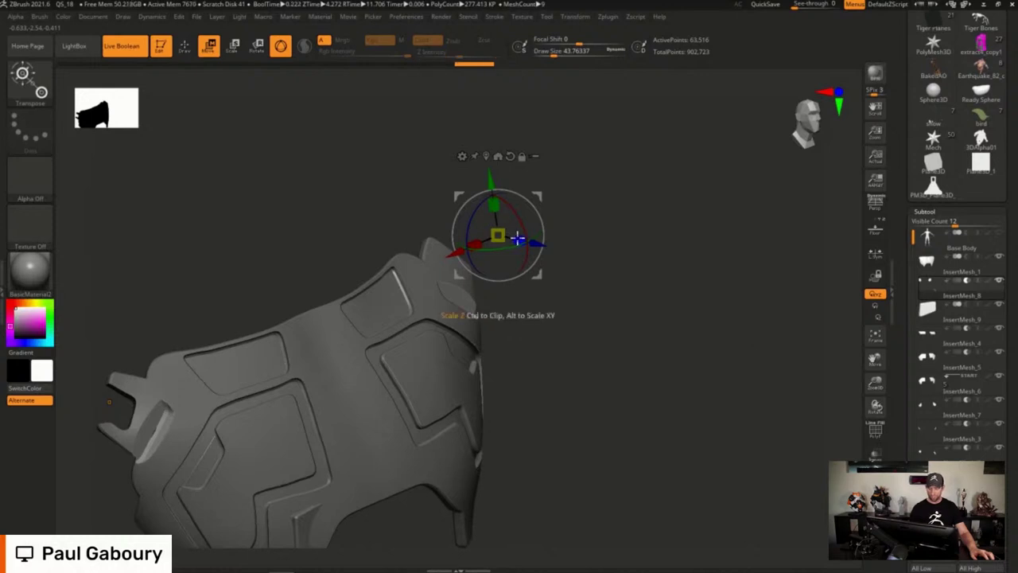
left_click_drag(517, 237, 765, 352)
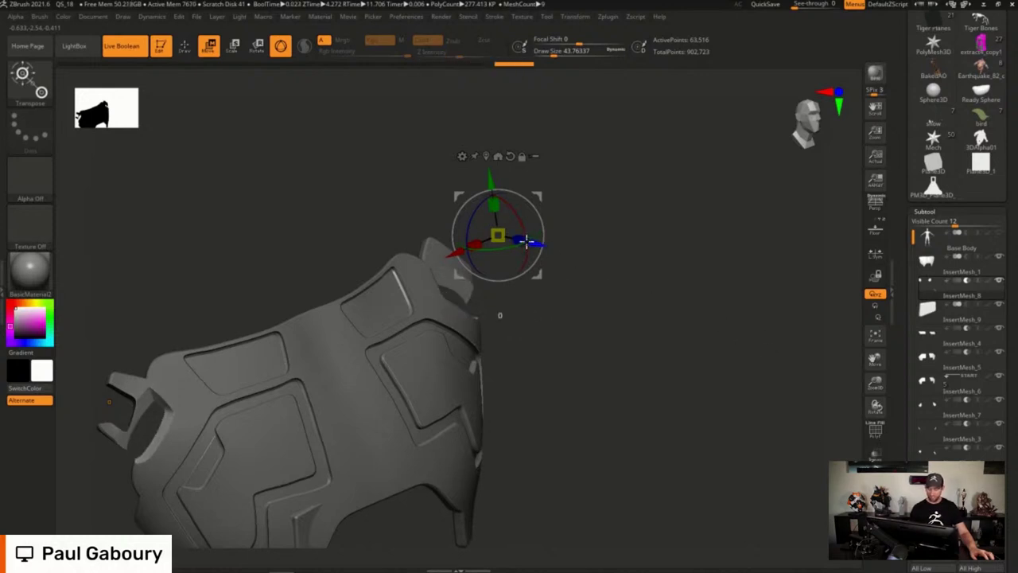
mouse_move(527, 241)
left_mouse_down()
mouse_move(489, 234)
mouse_move(540, 256)
left_mouse_up()
left_click_drag(526, 221, 518, 211)
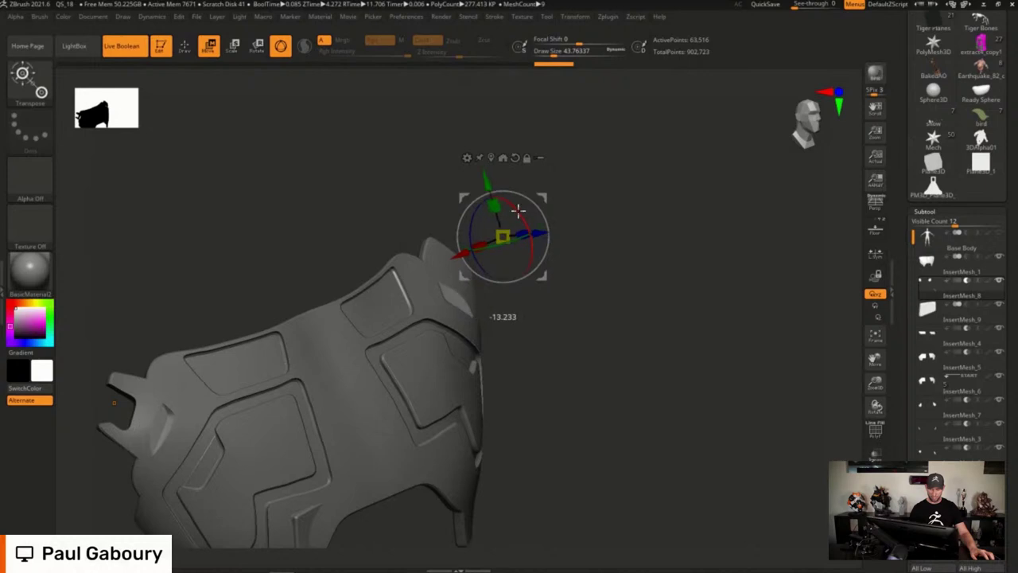
mouse_move(636, 375)
right_mouse_down("ctrl")
mouse_move(547, 356)
mouse_move(616, 379)
mouse_move(800, 395)
right_mouse_up("ctrl")
key("q")
right_click_drag(580, 373, 578, 362, "ctrl")
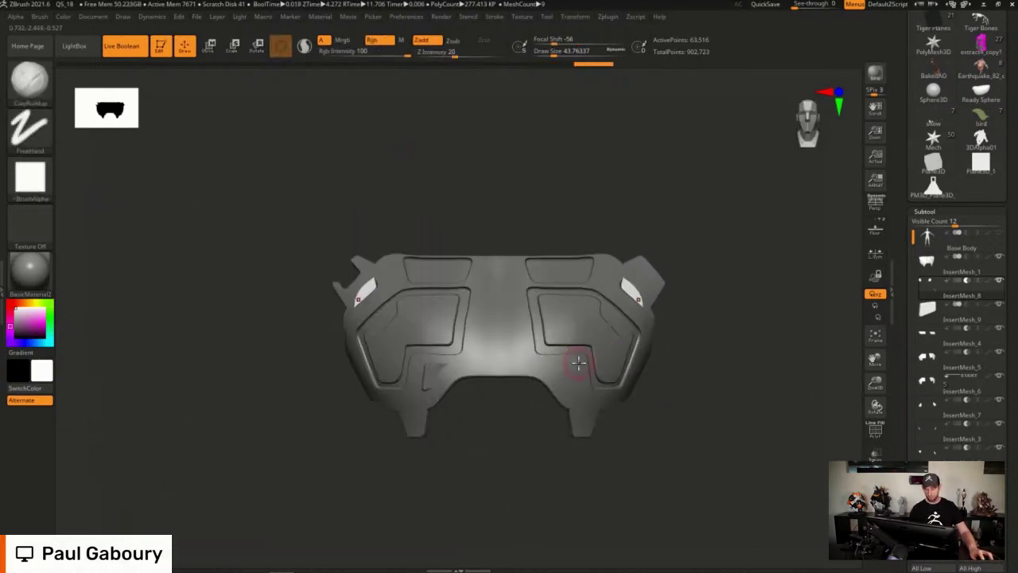
Choose the ExtrudeProfile2 brush and set its draw size to 17, keeping InsertMesh_8 active
left_click_drag(578, 363, 520, 362, "alt")
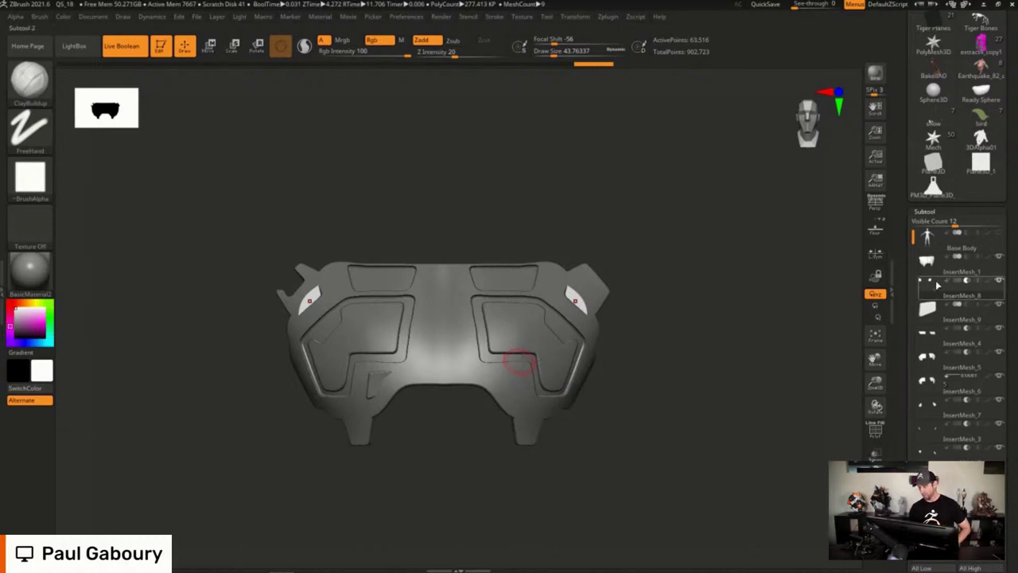
mouse_move(936, 286)
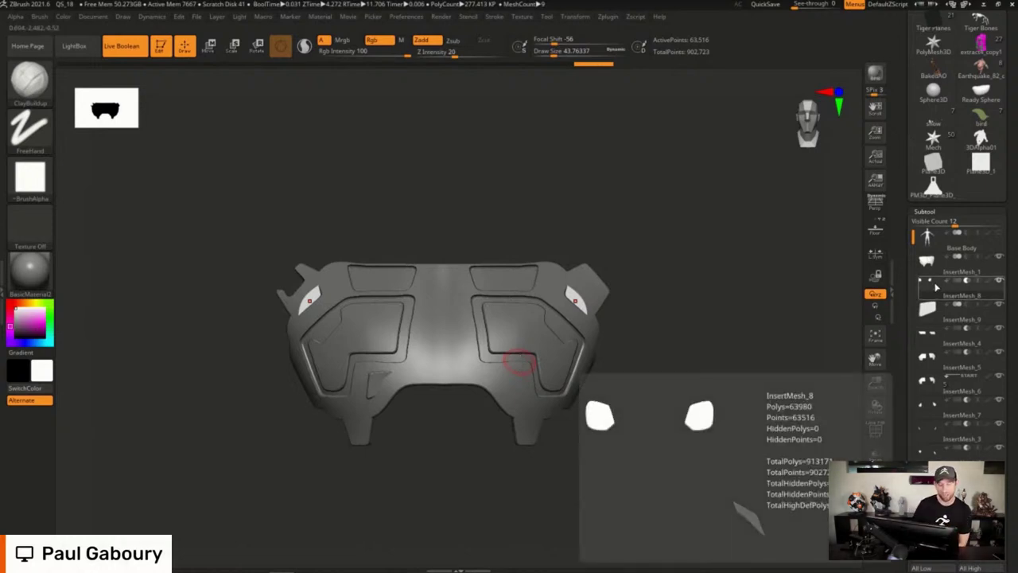
key("b")
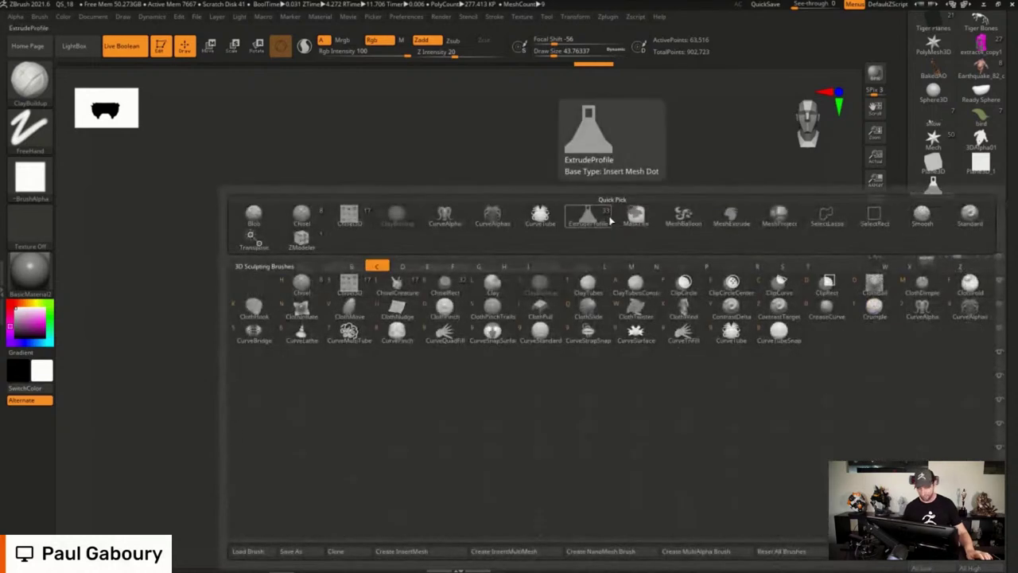
key("e")
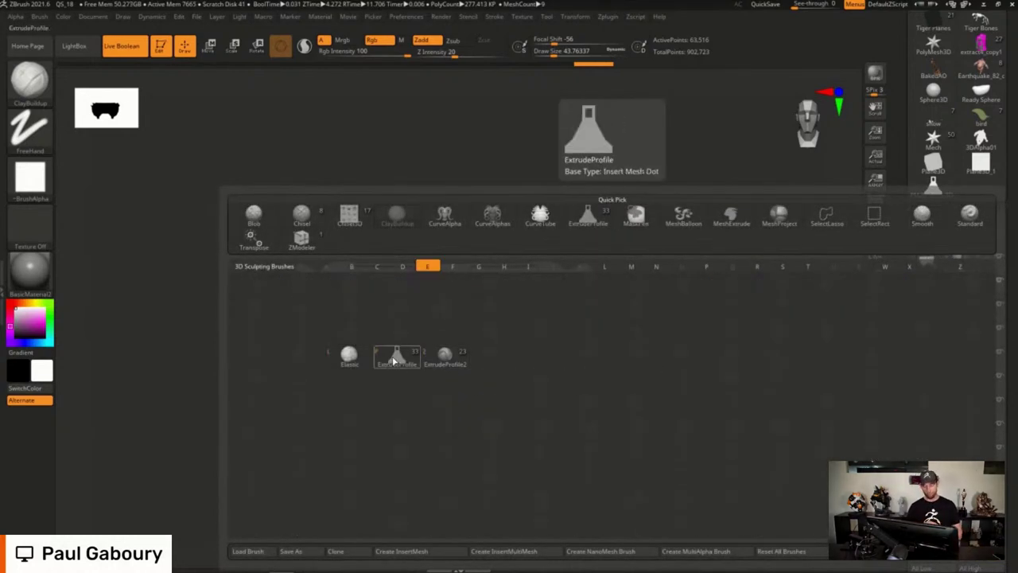
left_click(445, 354)
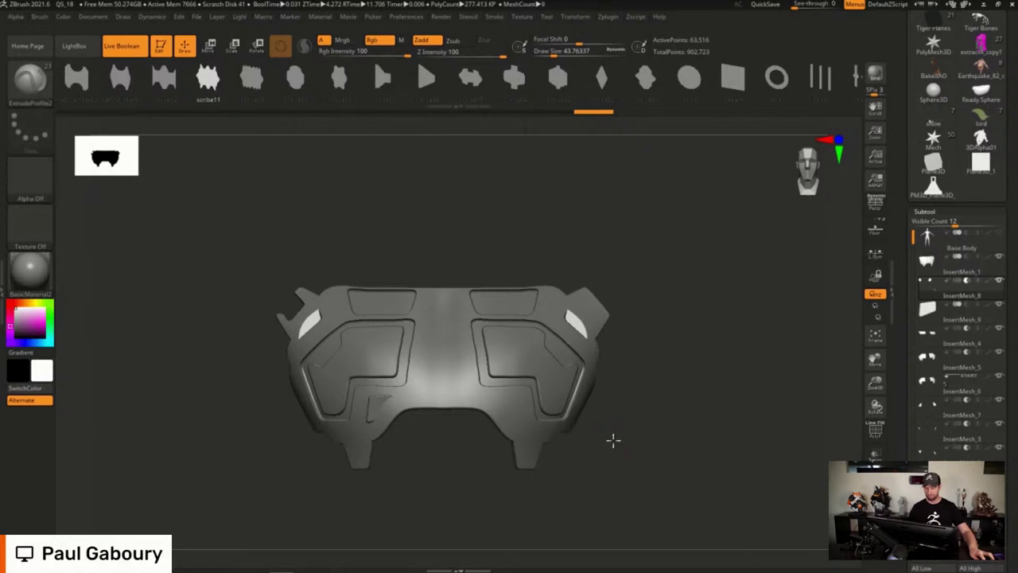
right_click_drag(613, 440, 612, 395, "alt")
right_click_drag(520, 321, 485, 327, "ctrl")
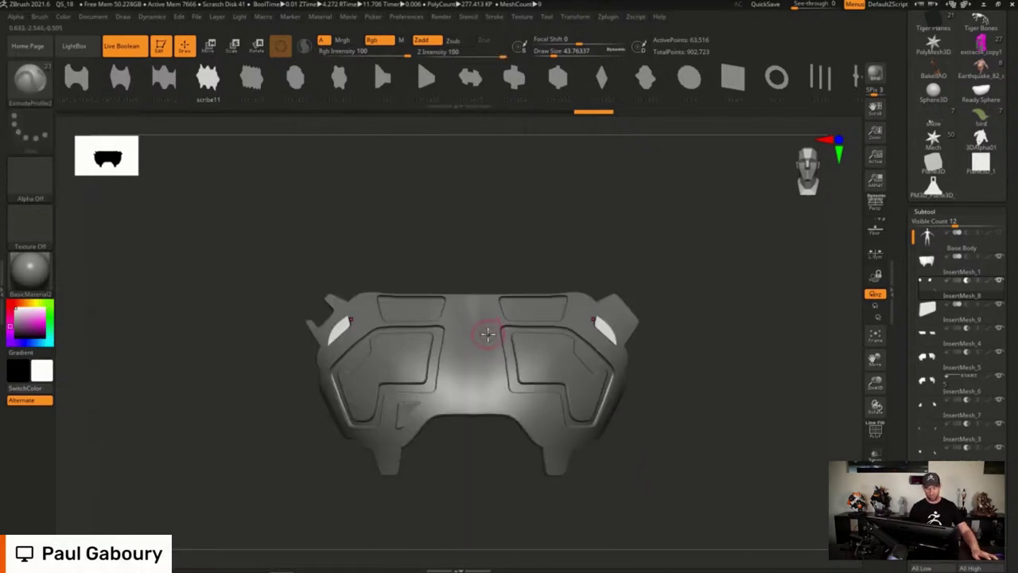
key("s")
left_click_drag(482, 332, 479, 332)
mouse_move(554, 390)
right_mouse_down("alt")
mouse_move(512, 330)
mouse_move(531, 364)
right_mouse_up("alt")
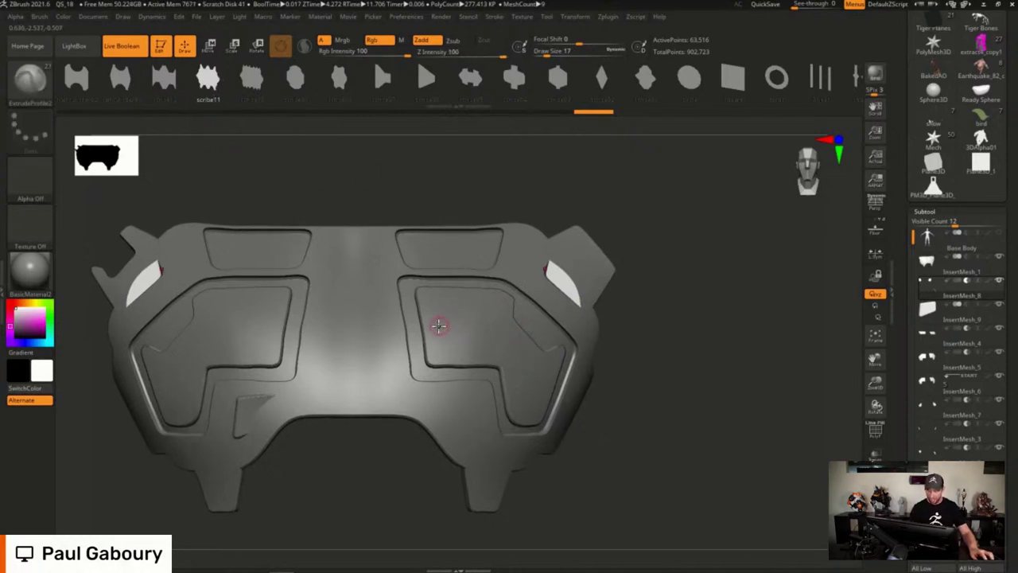
Try to draw a curved scribe11 profile across the recessed chest panel while InsertMesh_8 is active, and adjust the curve's width
left_click_drag(544, 410, 557, 414)
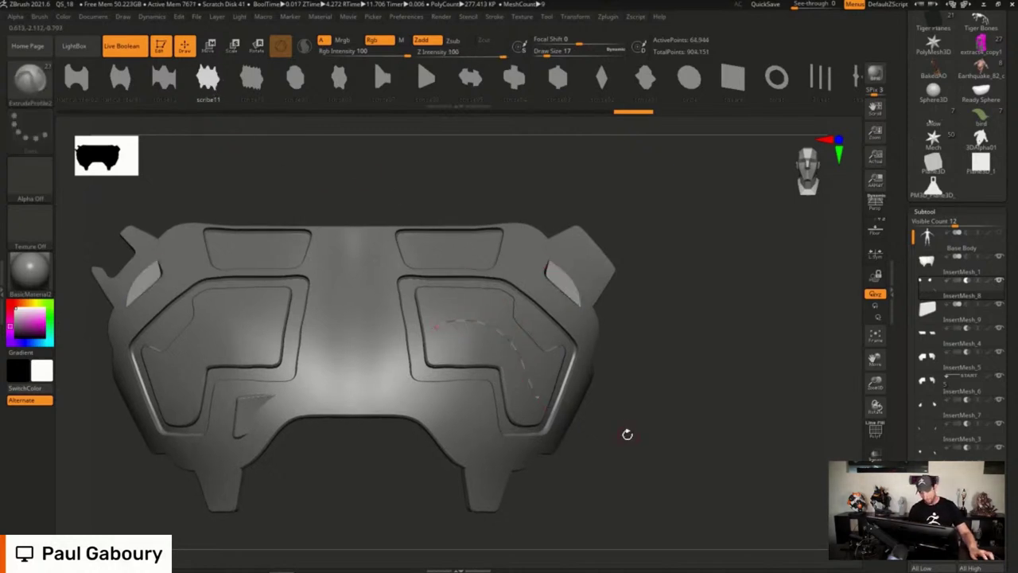
left_click_drag(524, 360, 541, 409)
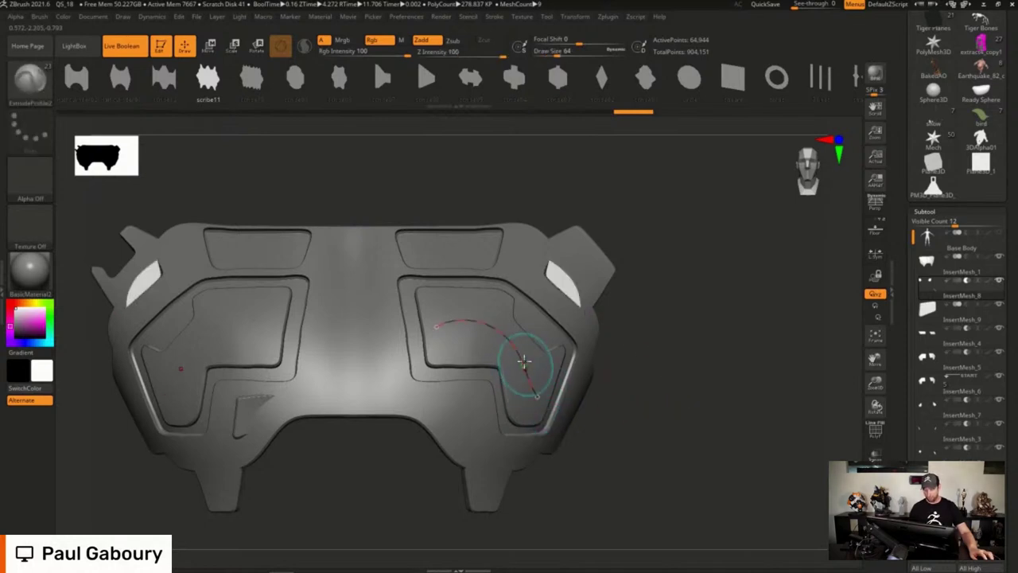
left_click_drag(524, 360, 541, 402)
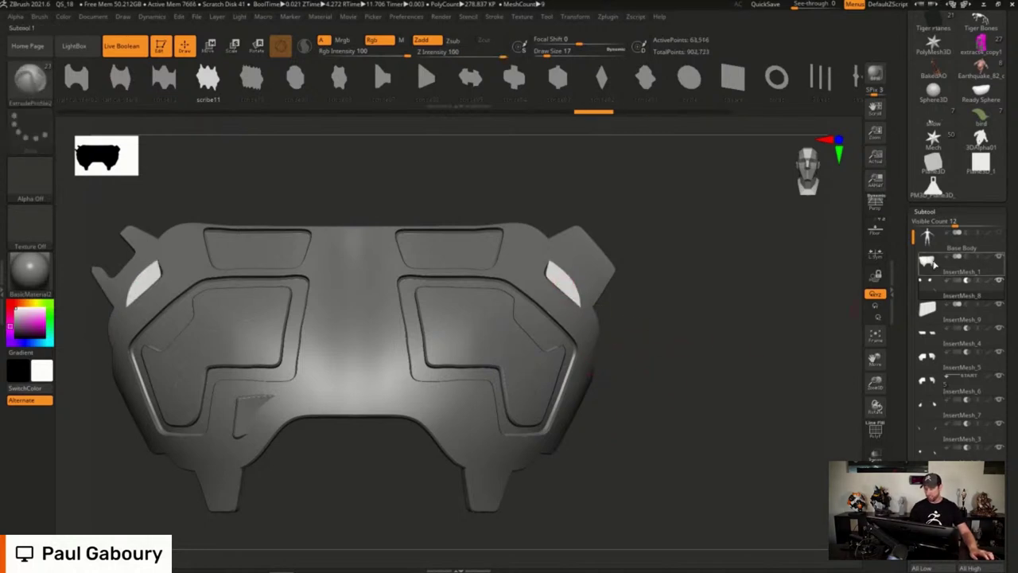
Make InsertMesh_7 the active subtool and try a curved scribe11 profile across the same chest panel
mouse_move(933, 262)
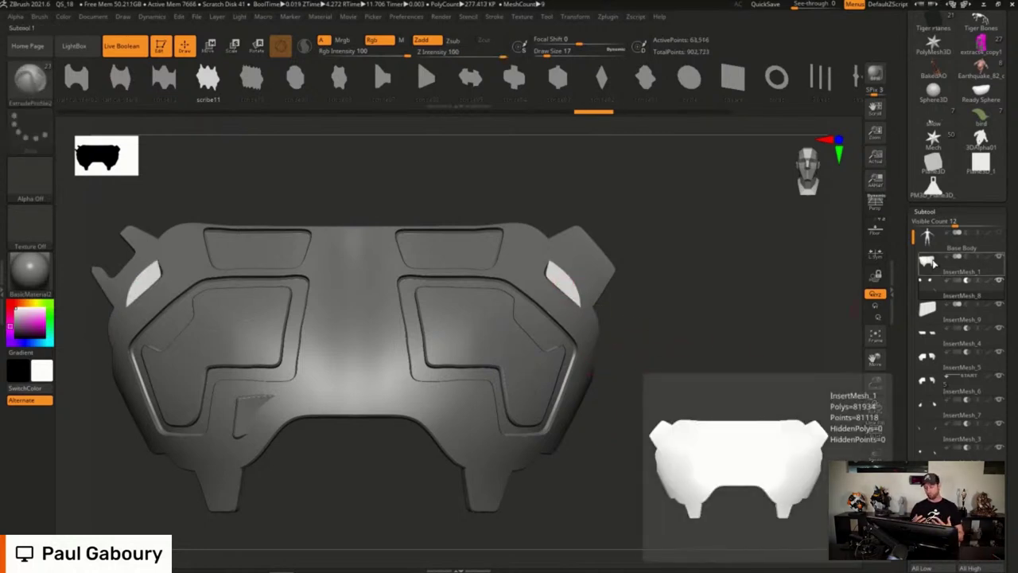
left_click(541, 335, "alt")
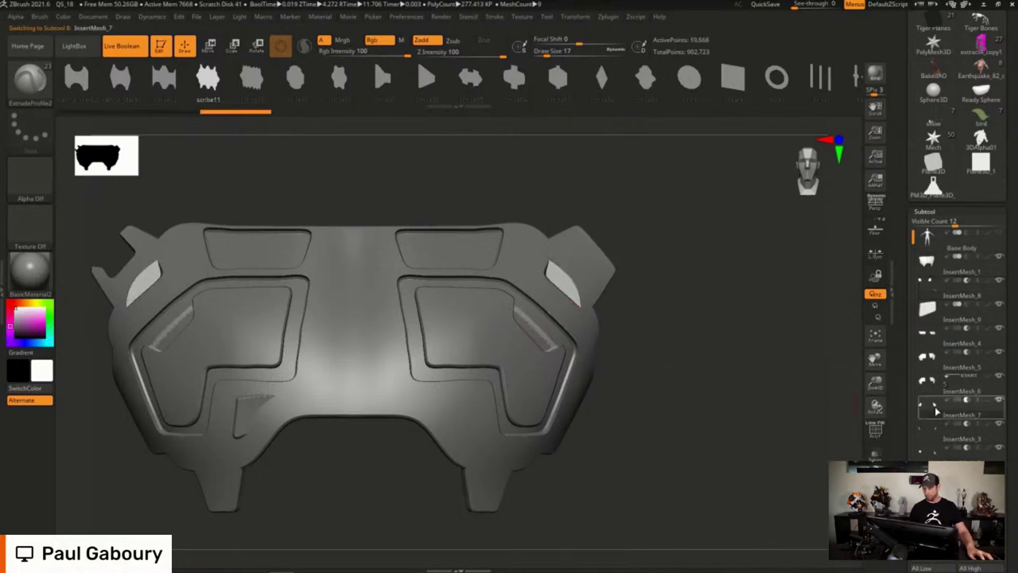
mouse_move(929, 413)
mouse_move(929, 386)
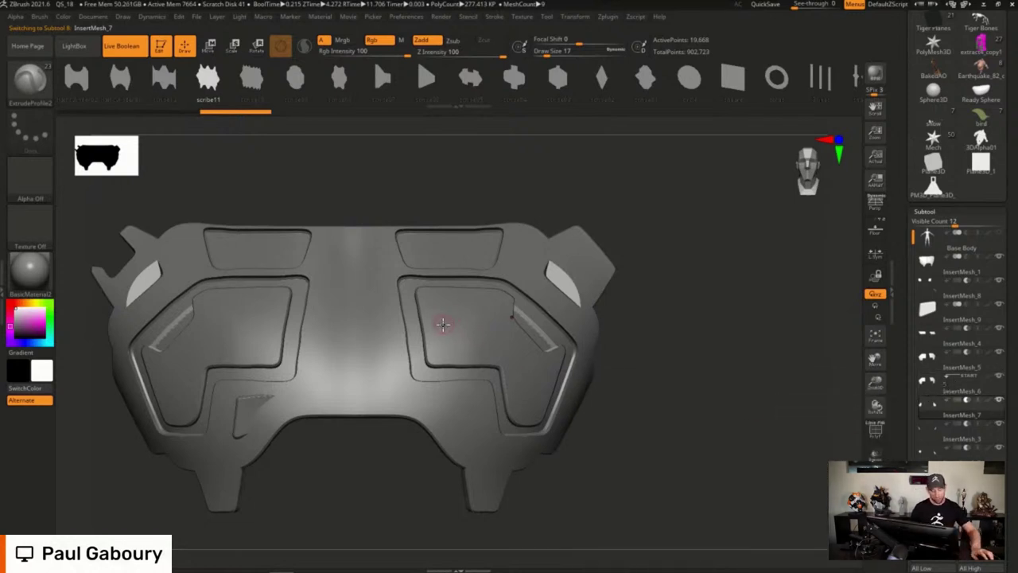
left_click_drag(438, 327, 496, 325)
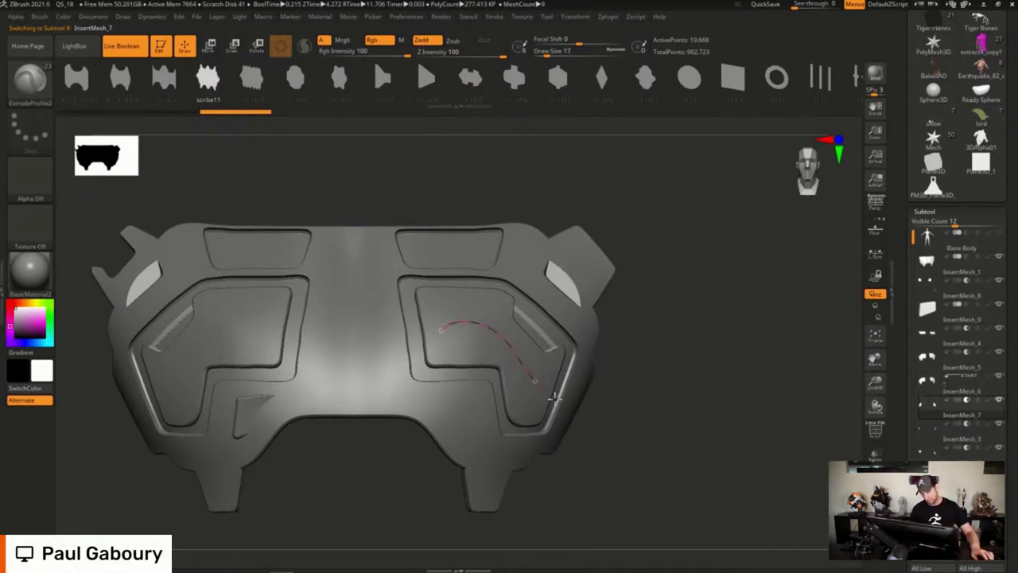
left_click_drag(554, 397, 556, 399)
mouse_move(643, 427)
left_mouse_down()
mouse_move(634, 437)
mouse_move(638, 423)
left_mouse_up()
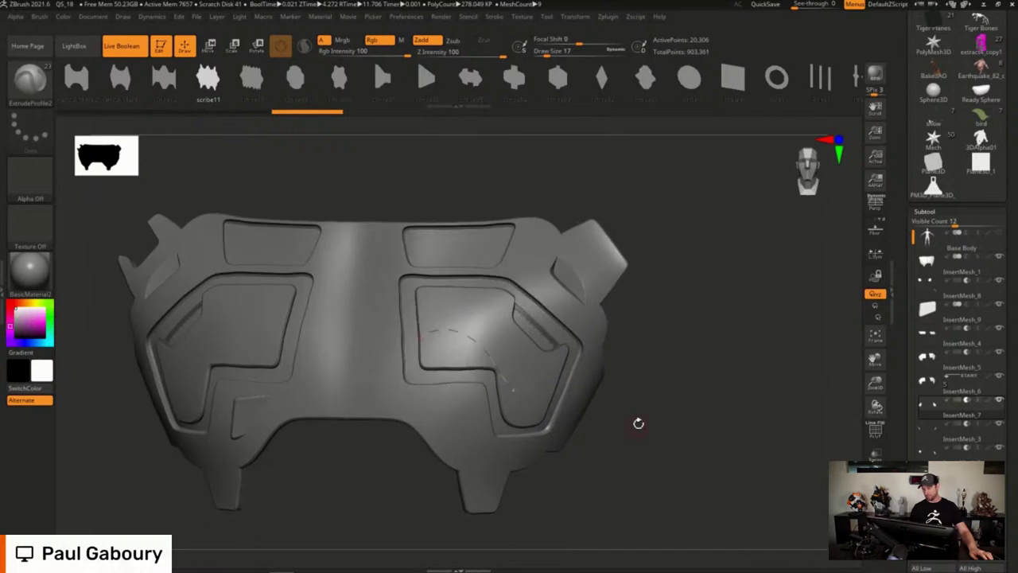
Examine the new curve geometry on InsertMesh_7 in wireframe from several angles, and undo the curve
key("shift+f")
right_click_drag(552, 428, 533, 377)
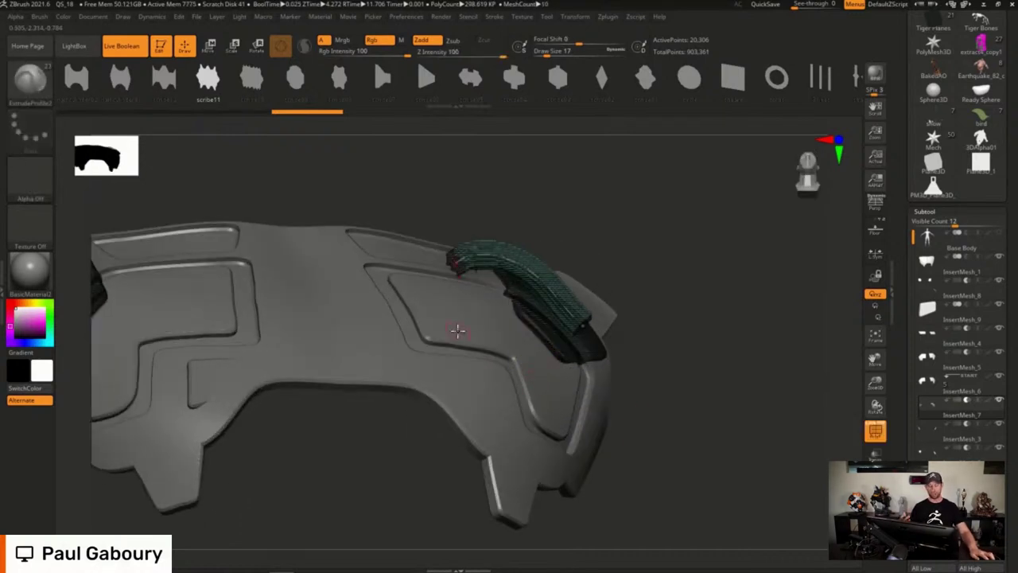
key("ctrl")
left_click_drag(647, 324, 657, 317)
mouse_move(656, 317)
right_mouse_down()
mouse_move(625, 432)
mouse_move(657, 422)
mouse_move(655, 395)
right_mouse_up()
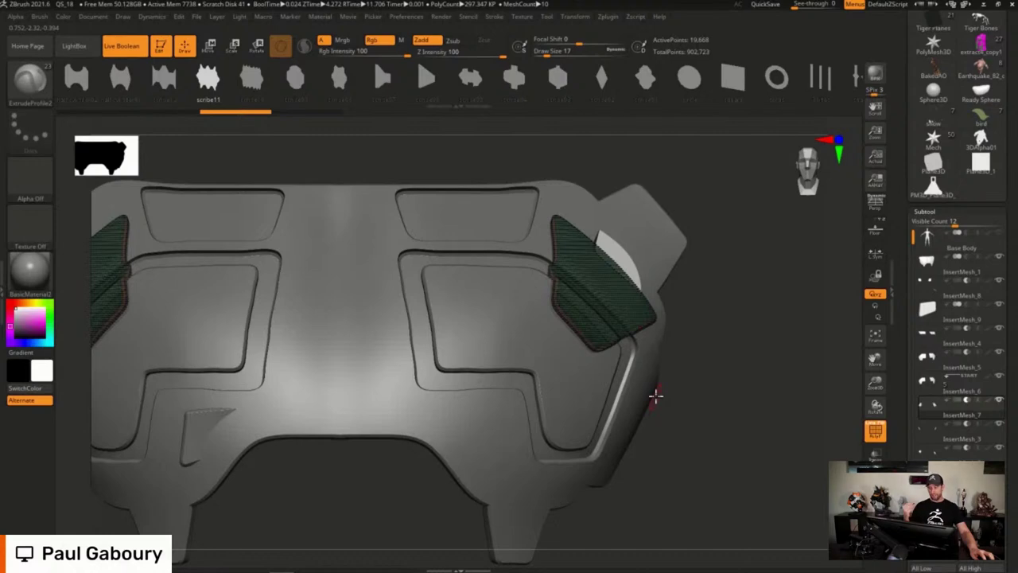
Examine the InsertMesh_1 and InsertMesh_8 wireframes to compare the base armour with its cutters, finishing with InsertMesh_8 active
left_click(655, 395, "alt")
key("shift+f")
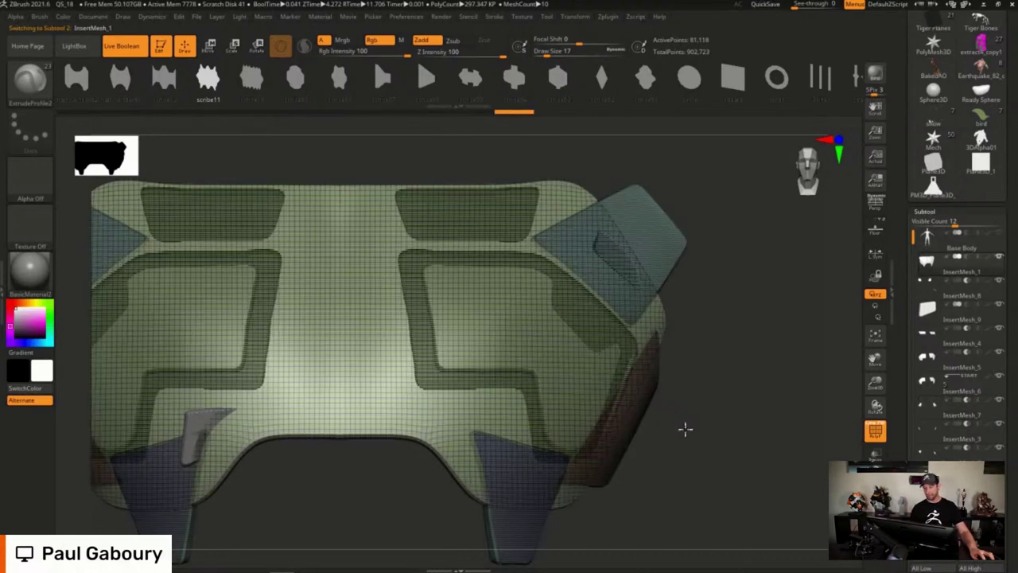
right_click_drag(686, 429, 702, 417, "alt")
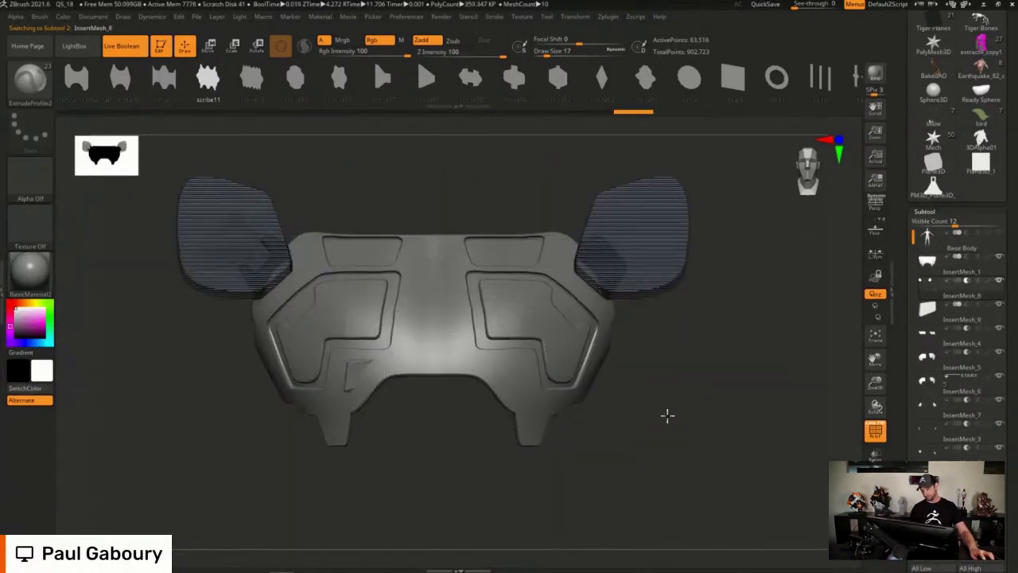
right_click_drag(668, 416, 659, 427)
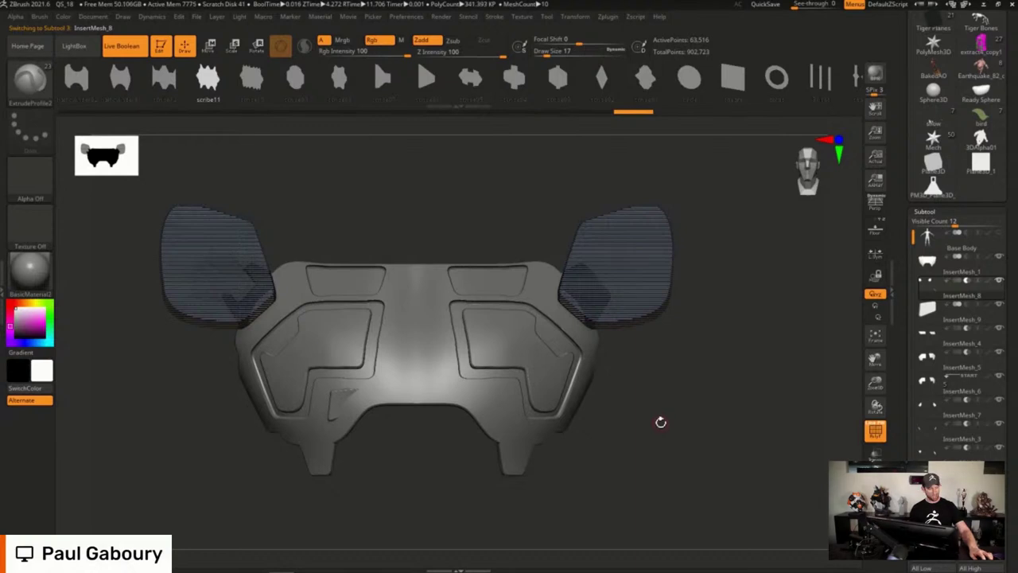
key("shift+f")
right_click_drag(659, 384, 647, 413, "alt")
left_click(923, 267)
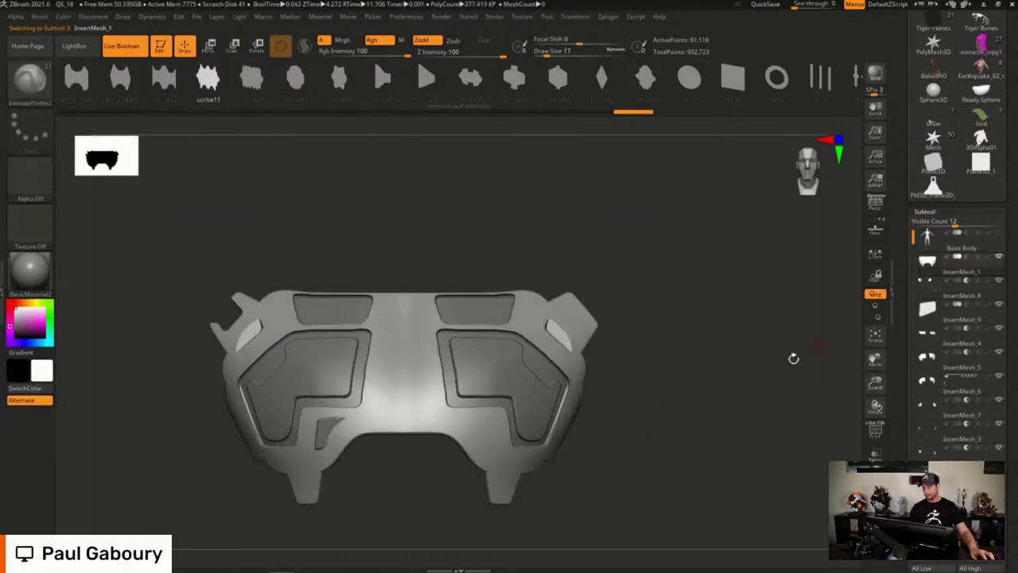
left_click(927, 285)
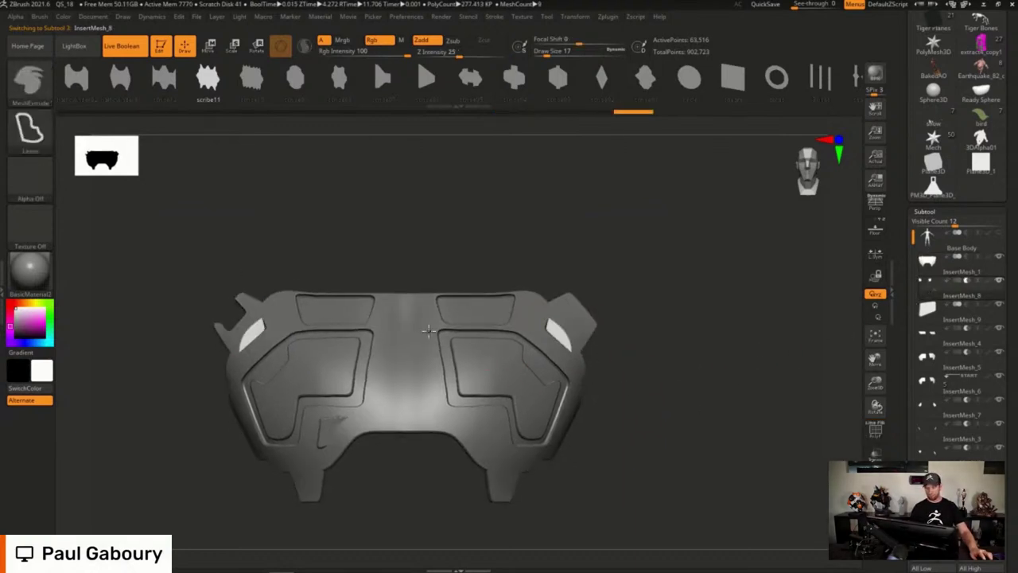
Try a half cylinder01 profile down beside the chest's centre line with InsertMesh_8 active, check its placement, and undo it
mouse_move(425, 332)
right_mouse_down("ctrl")
mouse_move(420, 359)
mouse_move(487, 330)
right_mouse_up("ctrl")
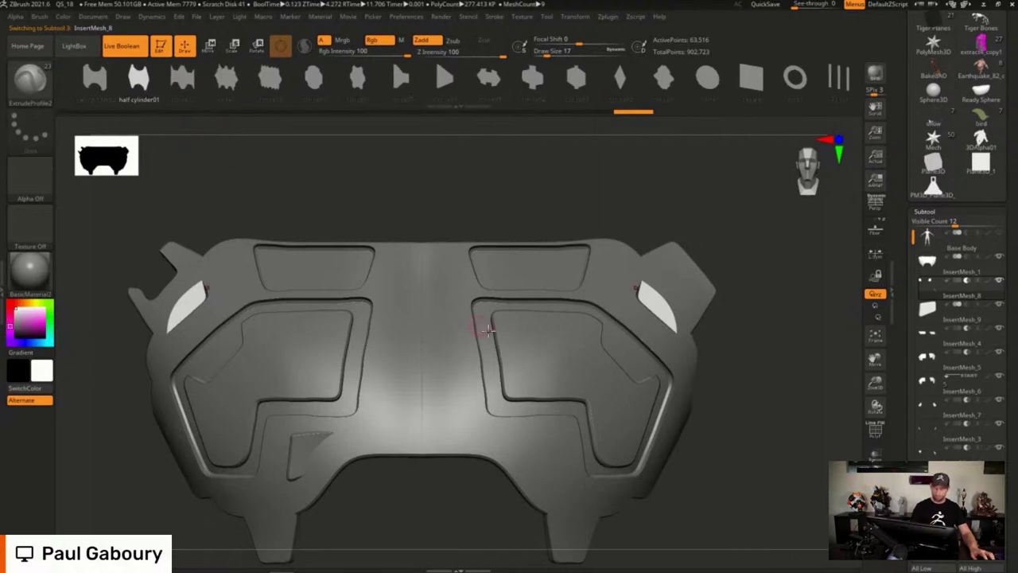
left_click_drag(446, 358, 475, 468)
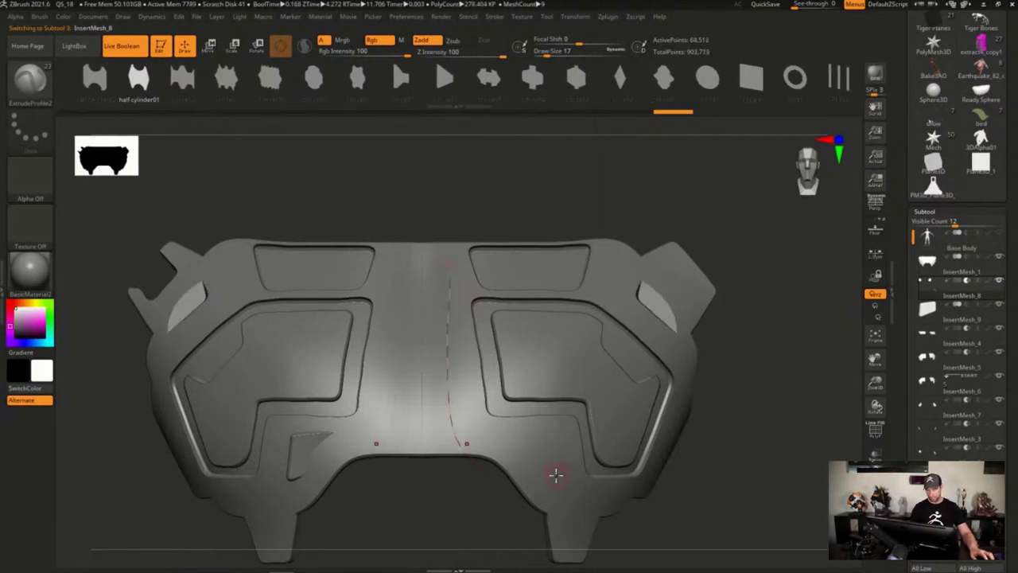
mouse_move(550, 460)
right_mouse_down()
mouse_move(565, 433)
mouse_move(502, 398)
mouse_move(554, 368)
mouse_move(575, 379)
right_mouse_up()
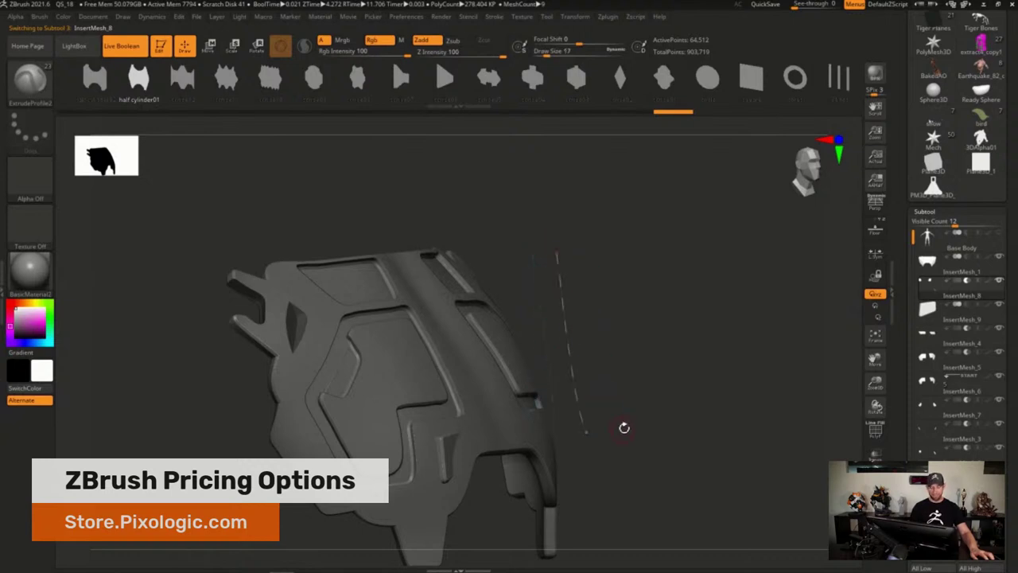
key("ctrl+z")
Edit the Imbed value in the ExtrudeProfile2 brush's depth settings
mouse_move(628, 402)
right_mouse_down("ctrl")
mouse_move(578, 372)
mouse_move(557, 393)
right_mouse_up("ctrl")
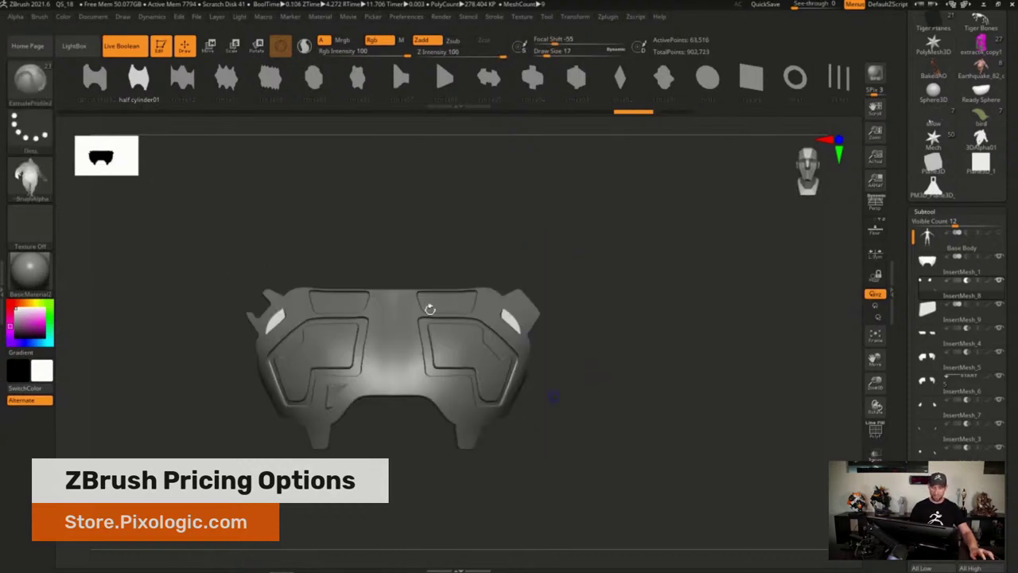
left_click(40, 16)
left_click(60, 387)
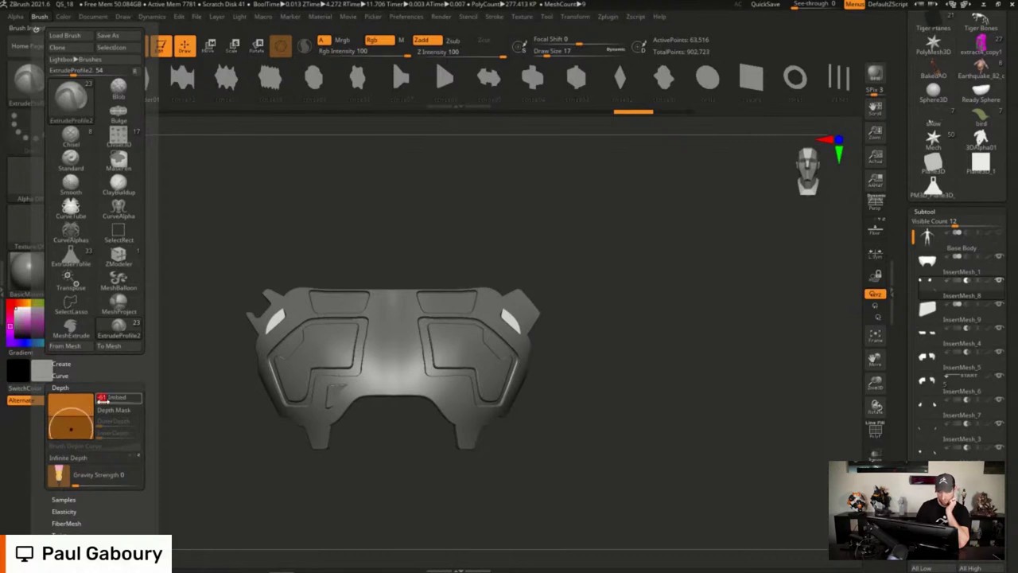
left_click(476, 453)
Try a half cylinder01 curve from the chest's centre towards the lower strap with InsertMesh_8 active, check its placement, and undo it
left_click_drag(498, 432, 509, 398)
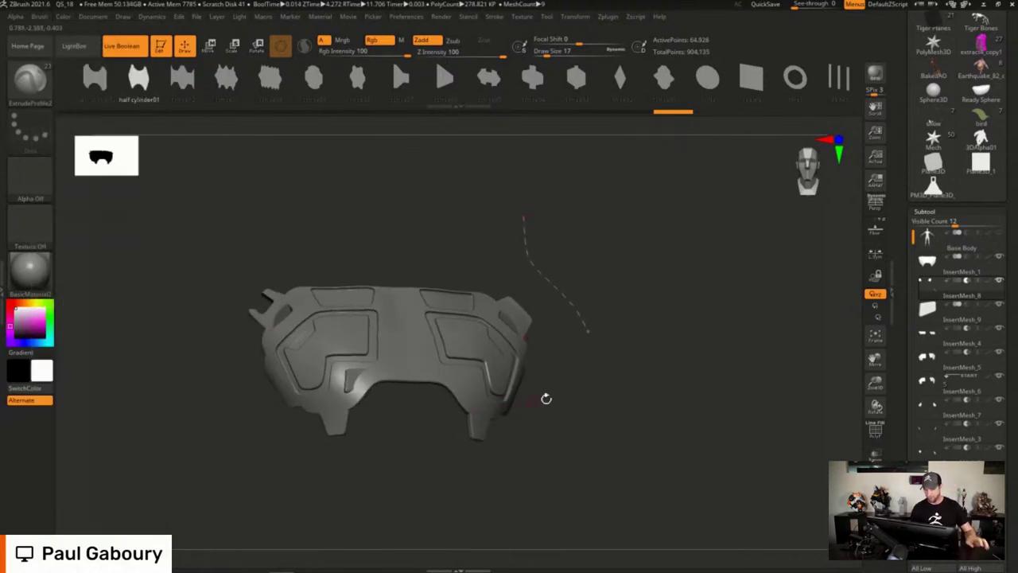
left_click_drag(628, 410, 647, 406)
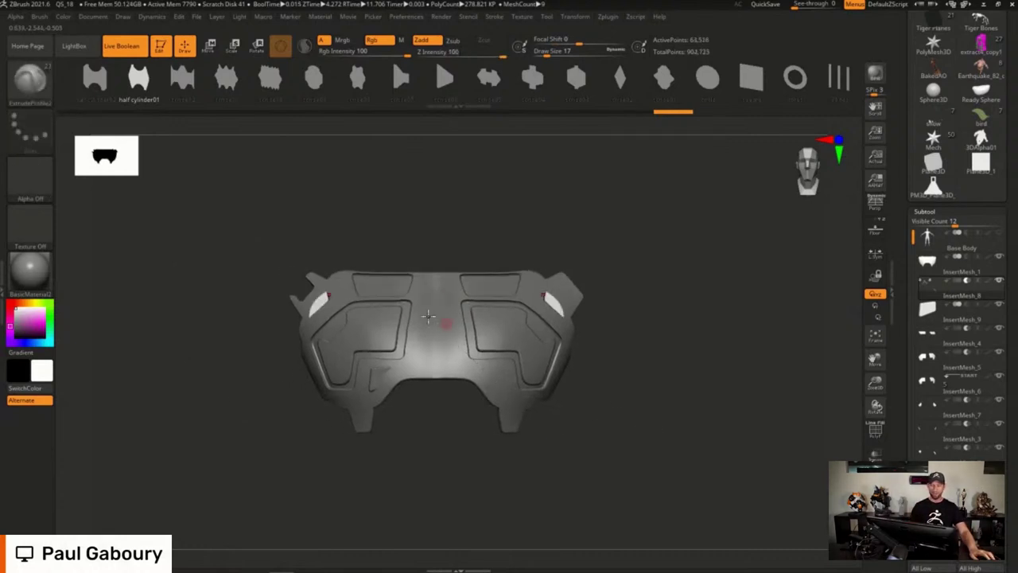
key("ctrl+z")
Try a half cylinder01 curve from the chest's centre to the lower strap with InsertMesh_1 active, and undo it
left_click(946, 262)
right_click_drag(531, 390, 430, 252, "ctrl")
left_click_drag(446, 358, 513, 404)
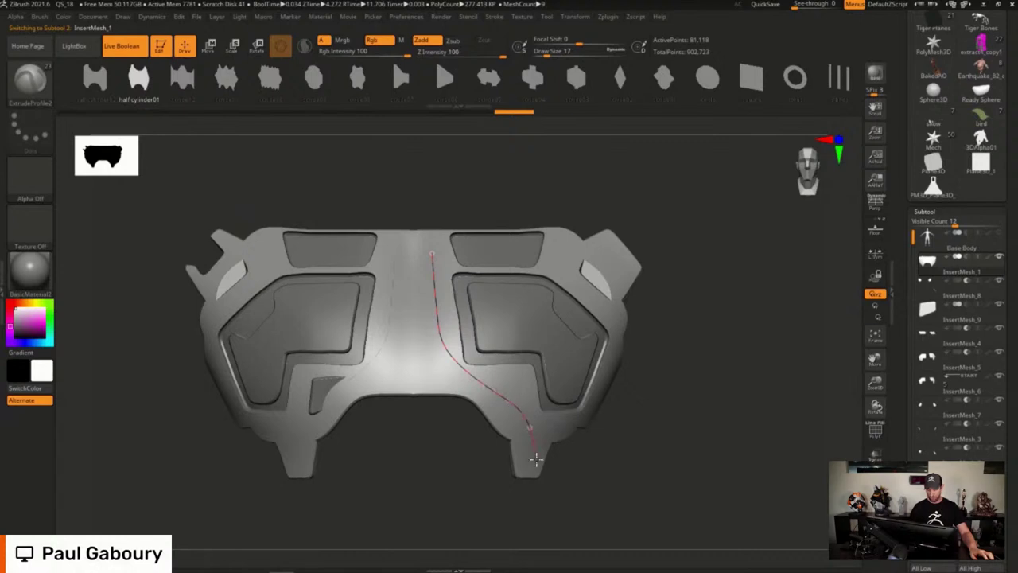
left_click_drag(564, 484, 567, 481)
mouse_move(634, 452)
left_mouse_down()
mouse_move(652, 430)
mouse_move(636, 456)
mouse_move(604, 418)
mouse_move(636, 448)
mouse_move(622, 440)
left_mouse_up()
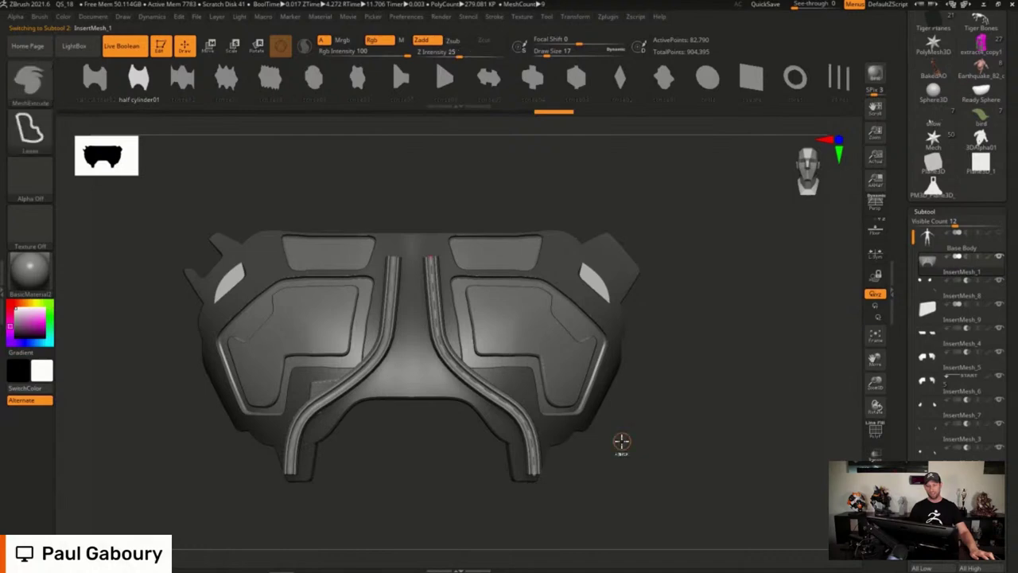
key("ctrl+z")
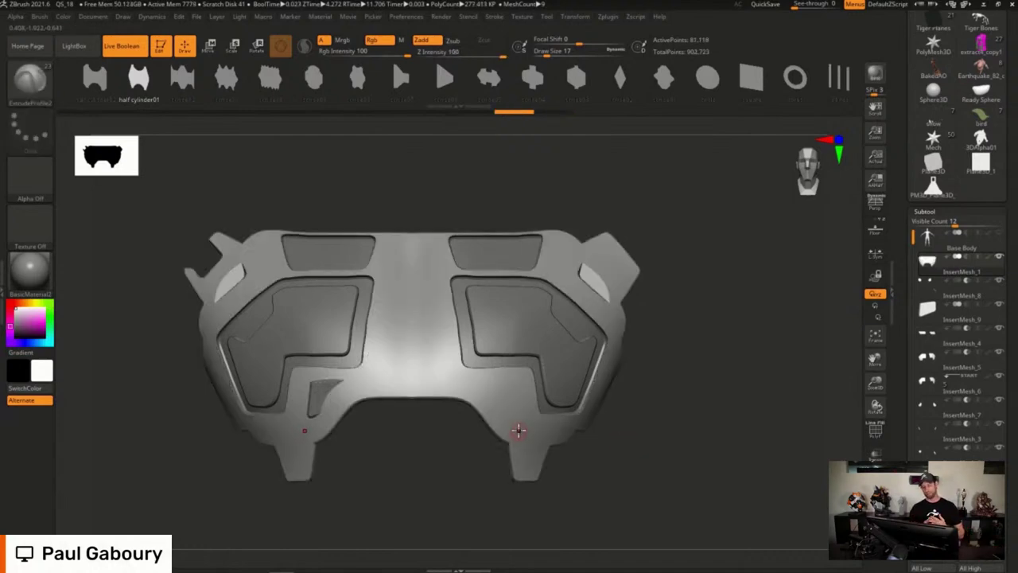
Reset all brushes to their defaults and select the ExtrudeProfile2 brush again
left_click(37, 91)
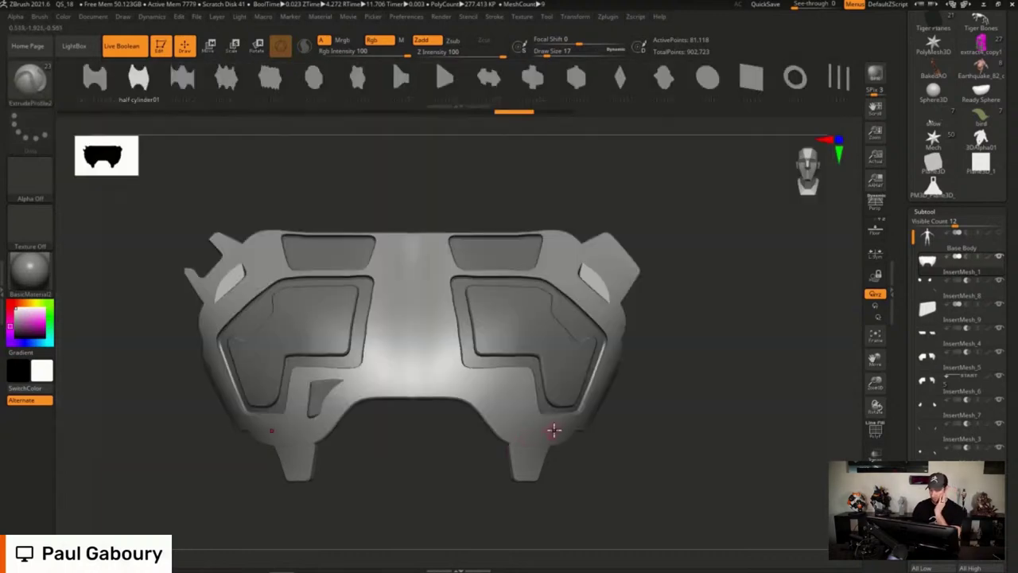
left_click(39, 96)
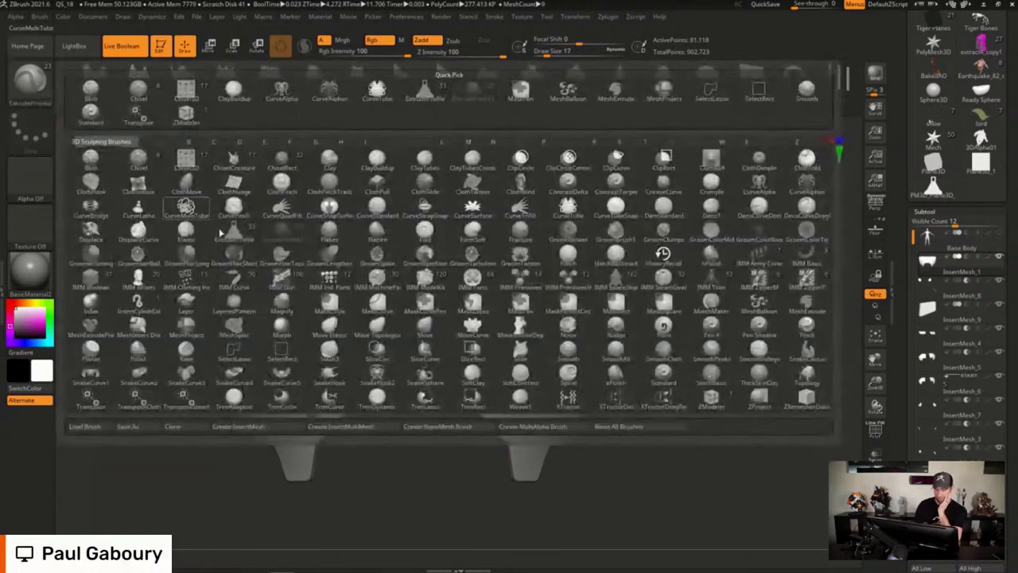
left_click(633, 425)
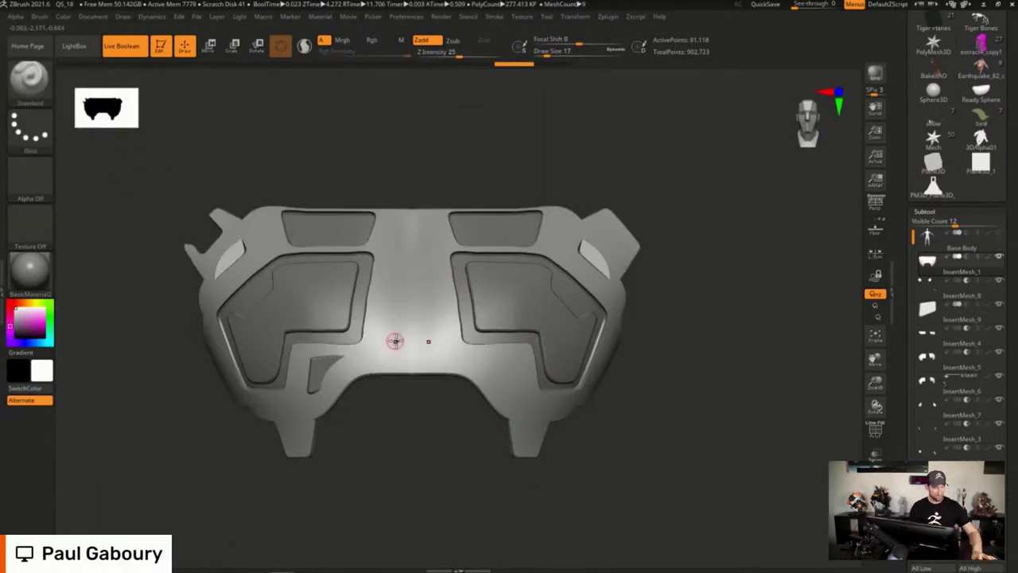
key("b")
key("e")
left_click(228, 359)
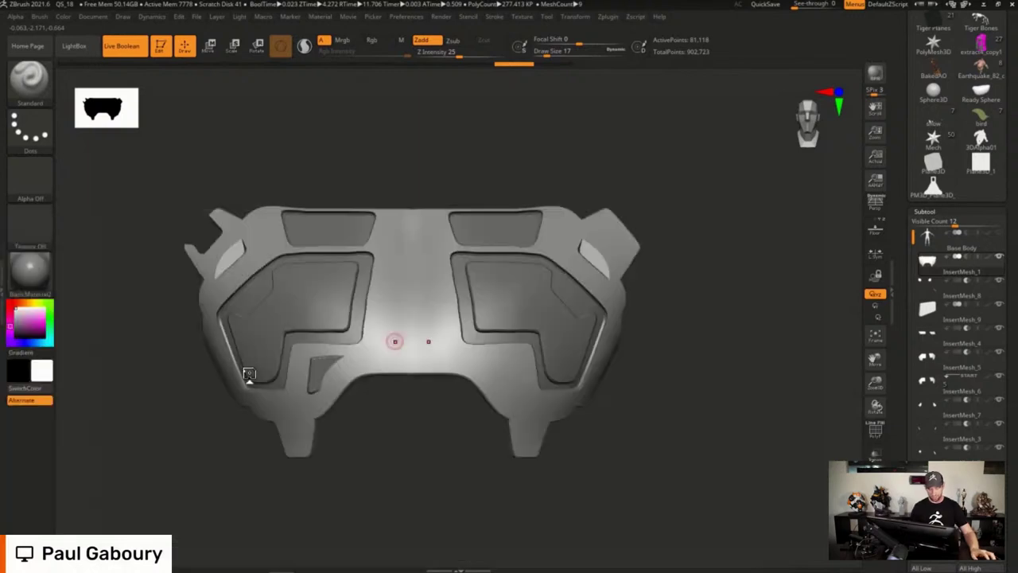
Try the scribe11 profile along a curve from beside the chest's centre line to the lower strap on InsertMesh_1, and undo it
mouse_move(387, 280)
left_mouse_down()
mouse_move(380, 355)
mouse_move(274, 470)
left_mouse_up()
mouse_move(373, 446)
left_mouse_down()
mouse_move(365, 416)
mouse_move(373, 433)
left_mouse_up()
key("ctrl+z")
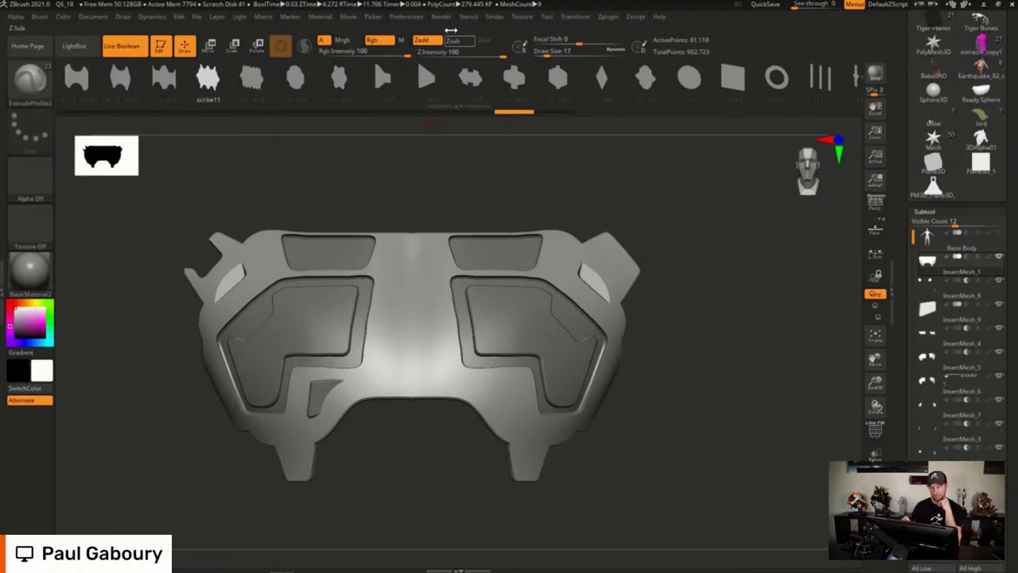
left_click(374, 17)
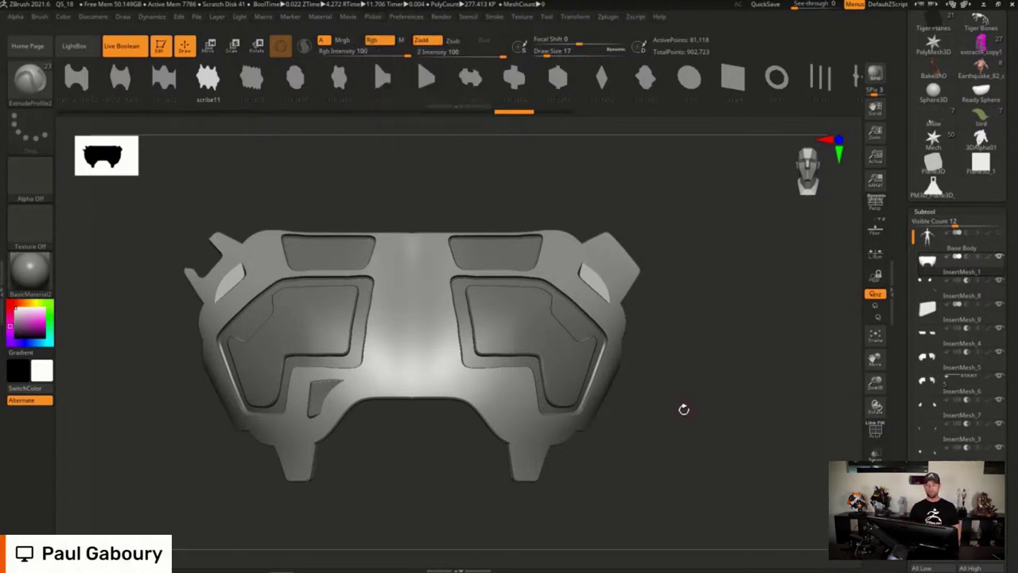
mouse_move(682, 409)
left_mouse_down()
mouse_move(698, 414)
mouse_move(694, 402)
left_mouse_up()
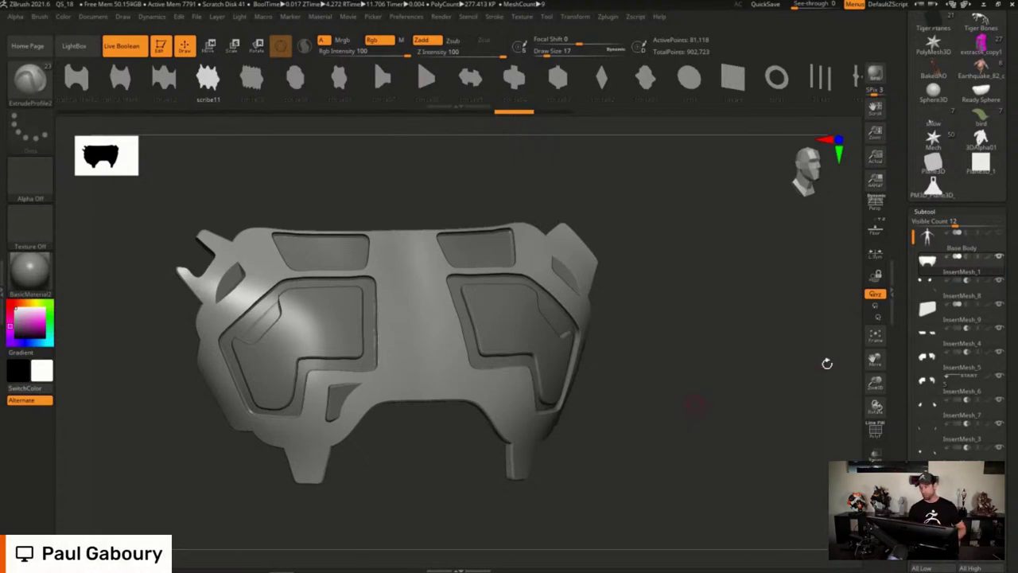
Switch to the Mech tool and examine the SuitV03 chest plate's polygroups with its wireframe displayed
mouse_move(945, 127)
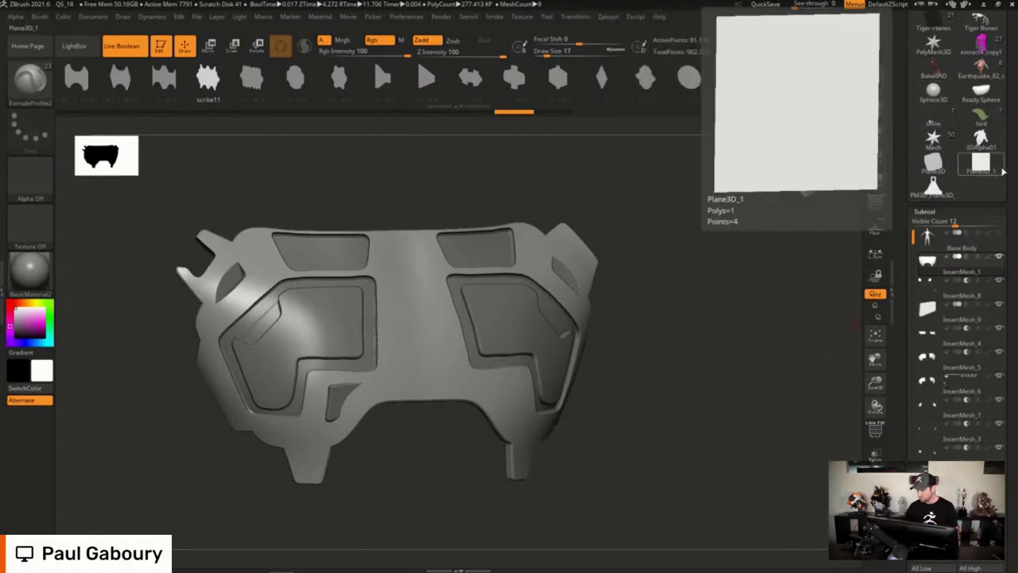
left_click_drag(1010, 172, 1007, 206)
mouse_move(1003, 209)
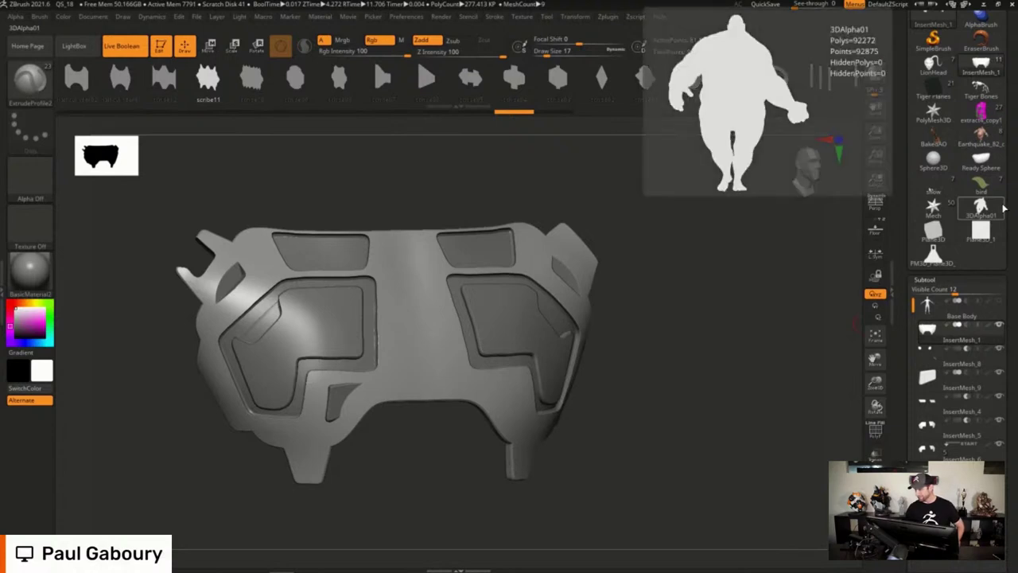
mouse_move(940, 212)
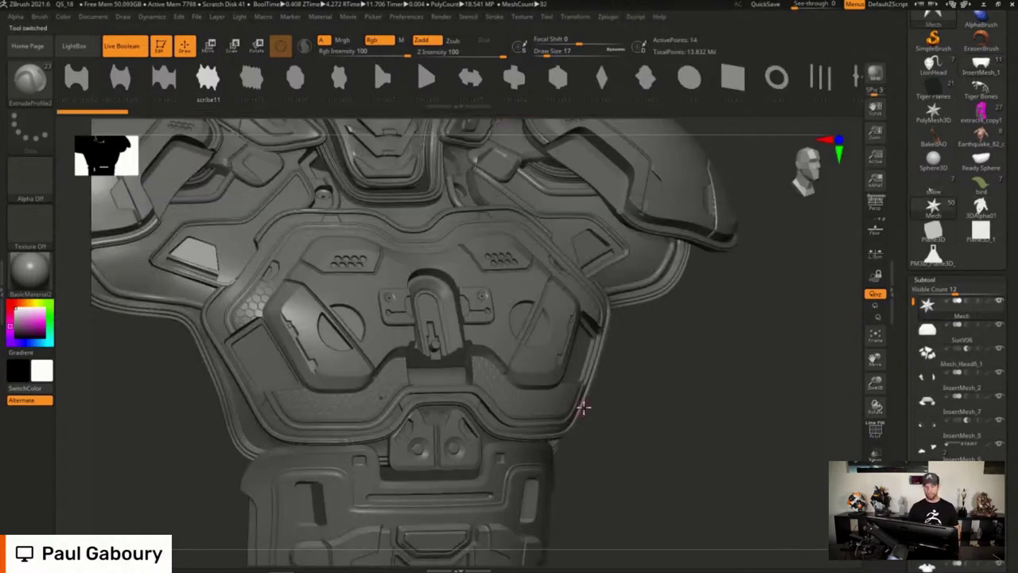
left_click_drag(637, 371, 655, 428, "alt")
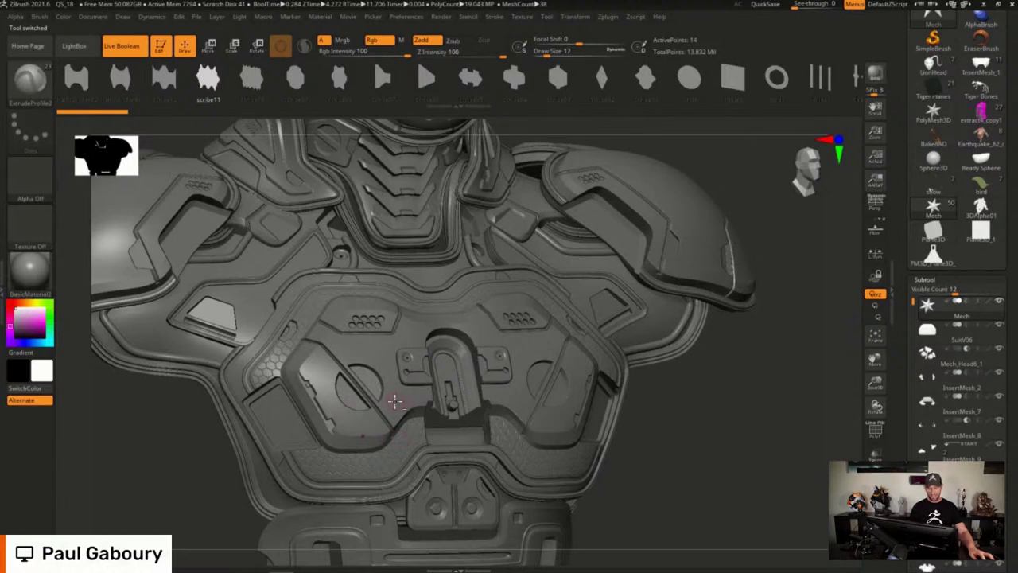
left_click(367, 400, "alt")
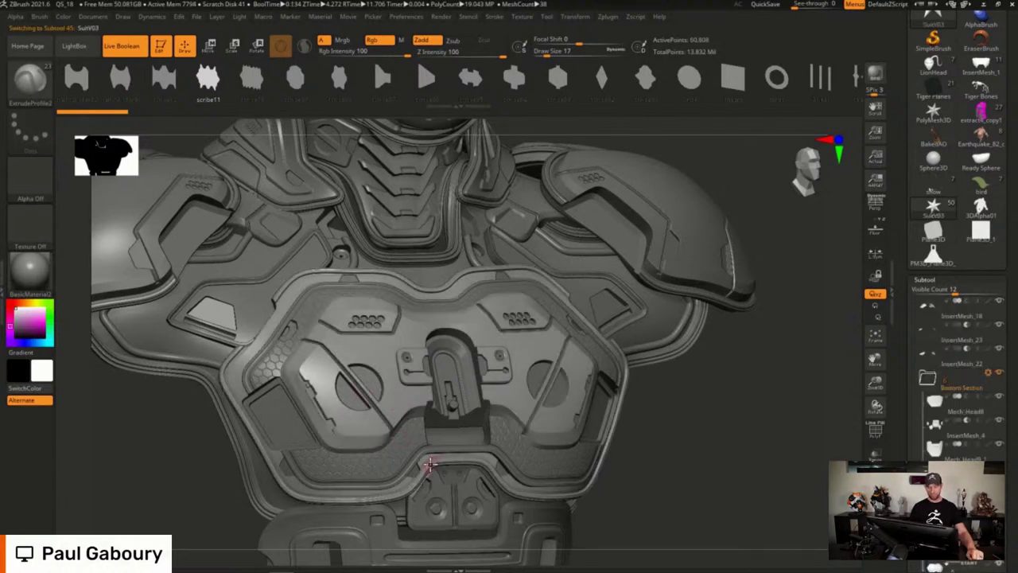
key("shift+f")
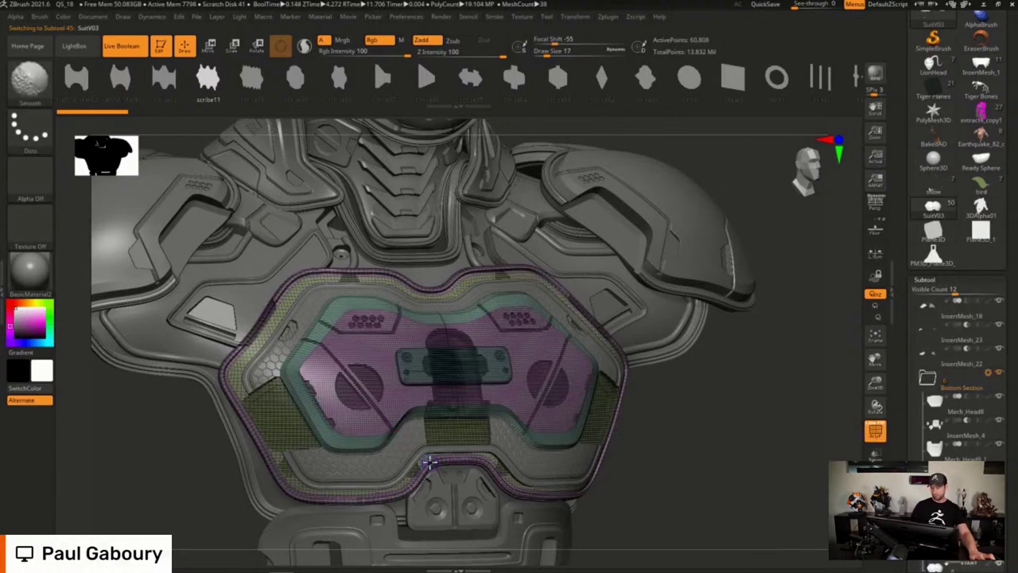
Locate the InsertMesh_5 cutter inside the Chest folder and make it the active subtool
left_click_drag(1008, 478, 1007, 394)
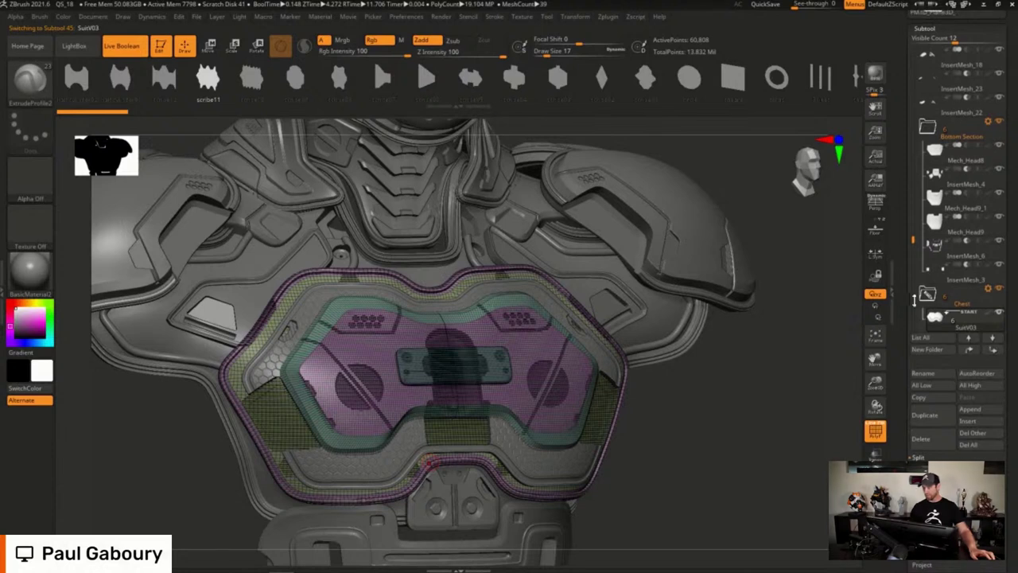
left_click_drag(914, 243, 914, 269)
mouse_move(944, 253)
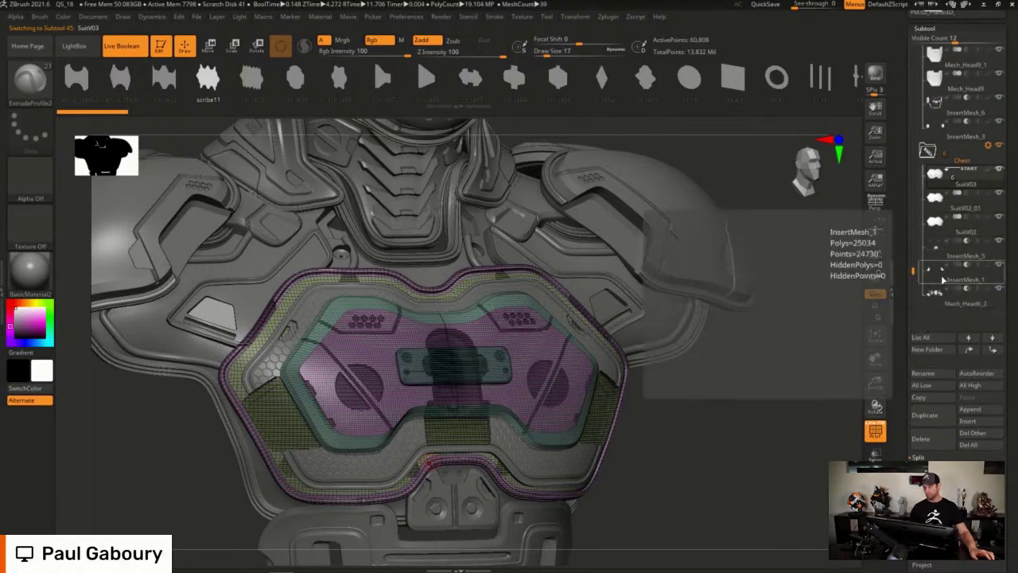
left_click(936, 254)
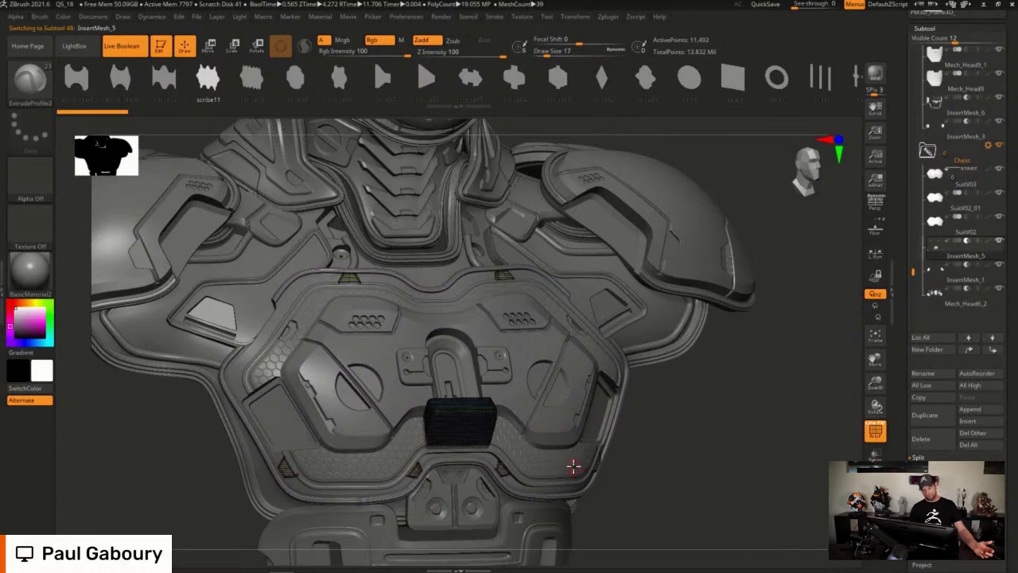
Try cutting a scribe11 curve groove down the Mech chest plate with InsertMesh_5 active, check it without the wireframe, and undo it
mouse_move(543, 340)
left_mouse_down()
mouse_move(509, 396)
mouse_move(506, 430)
left_mouse_up()
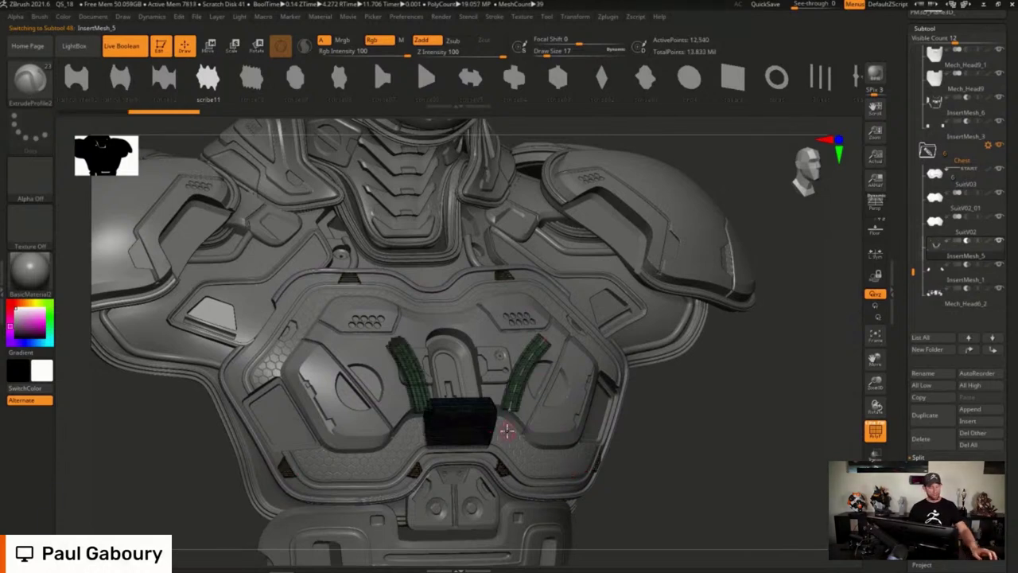
key("ctrl+z")
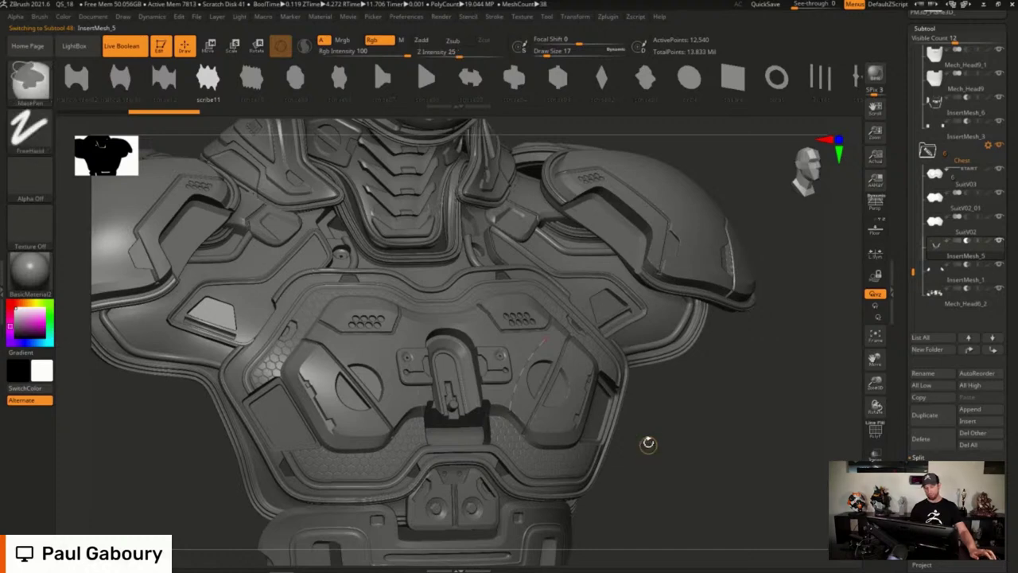
key("ctrl+z")
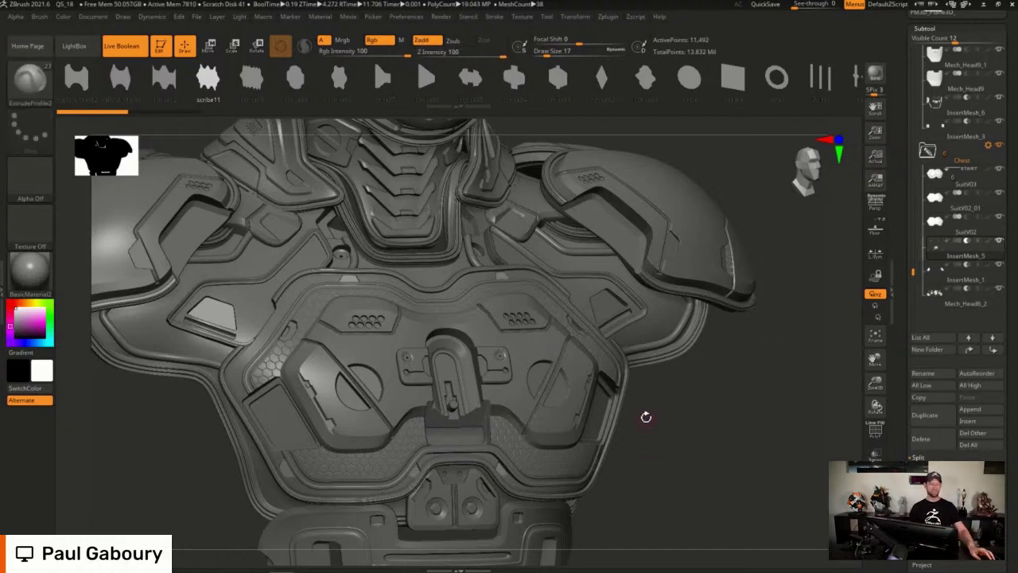
mouse_move(647, 419)
right_mouse_down("ctrl")
mouse_move(622, 400)
mouse_move(624, 380)
right_mouse_up("ctrl")
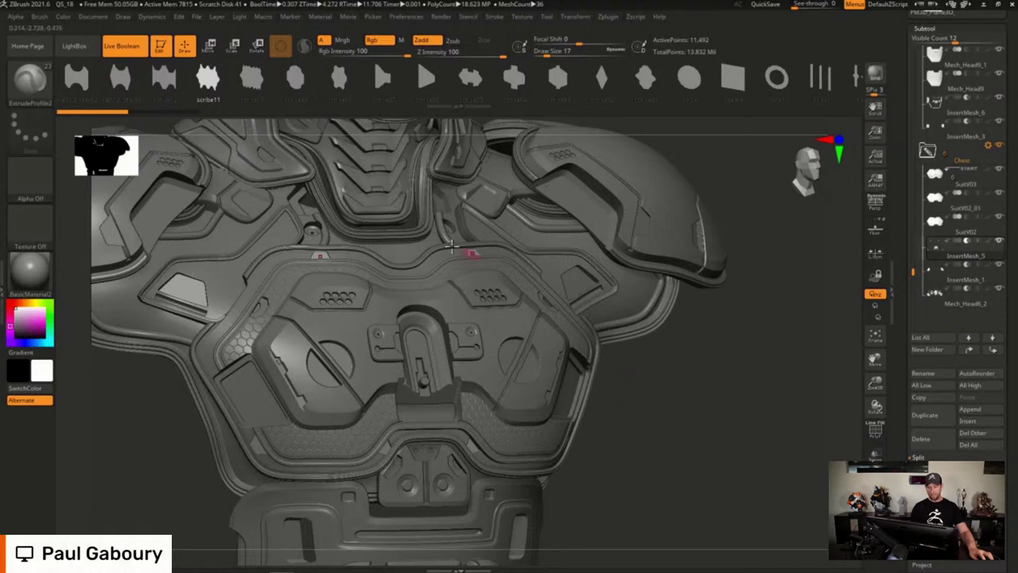
Return to the InsertMesh_1 tool, isolate the base chest plate's polygroup, and display only that subtool with its wireframe
left_click_drag(1008, 282, 1015, 364)
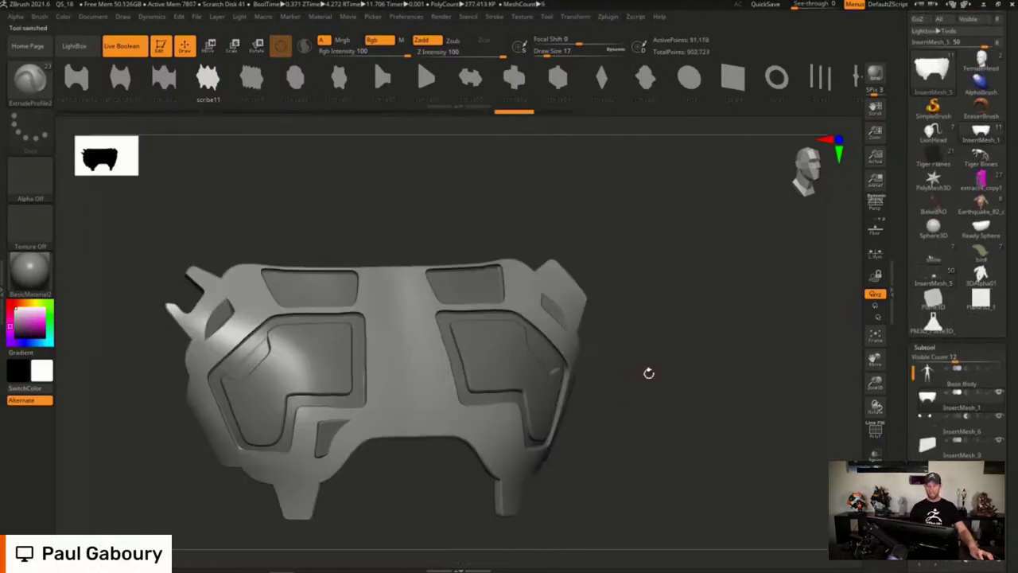
key("shift+f")
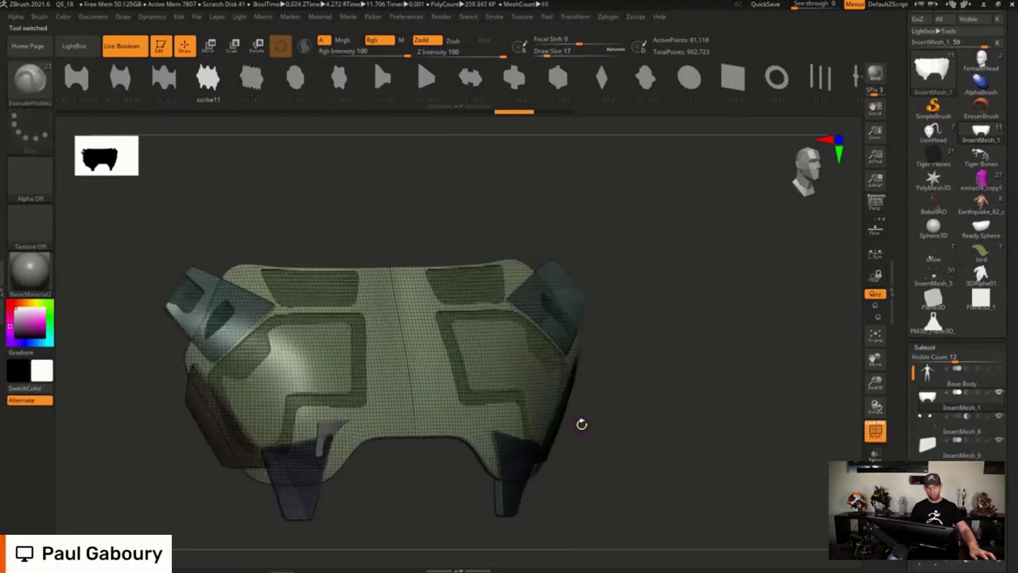
left_click(437, 383, "ctrl+shift")
left_click_drag(662, 450, 687, 423, "alt")
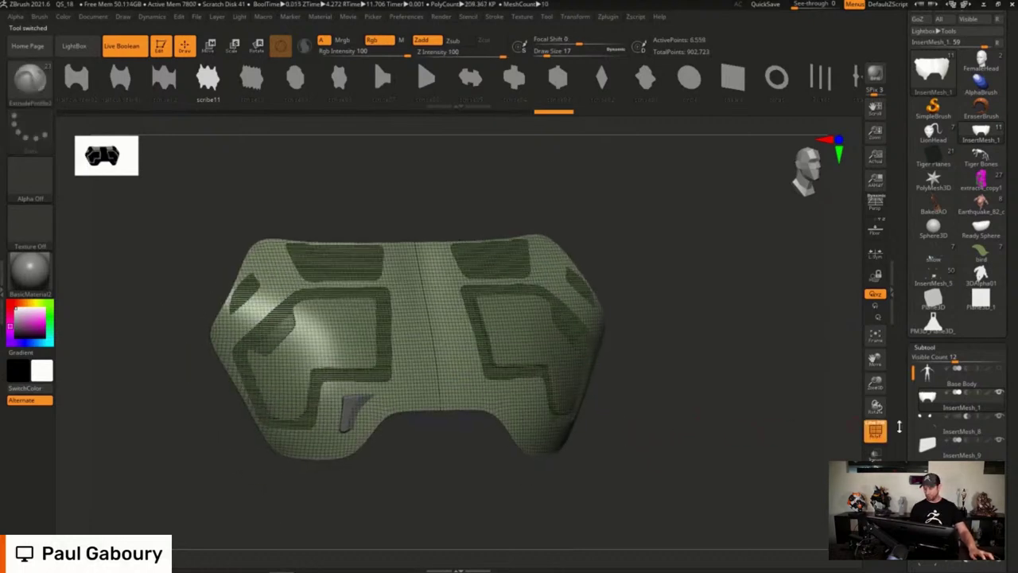
left_click(875, 500)
left_click_drag(638, 449, 680, 355)
Frame the isolated chest plate with a curve along its Border only, with the Polygroups option turned off
left_click(494, 16)
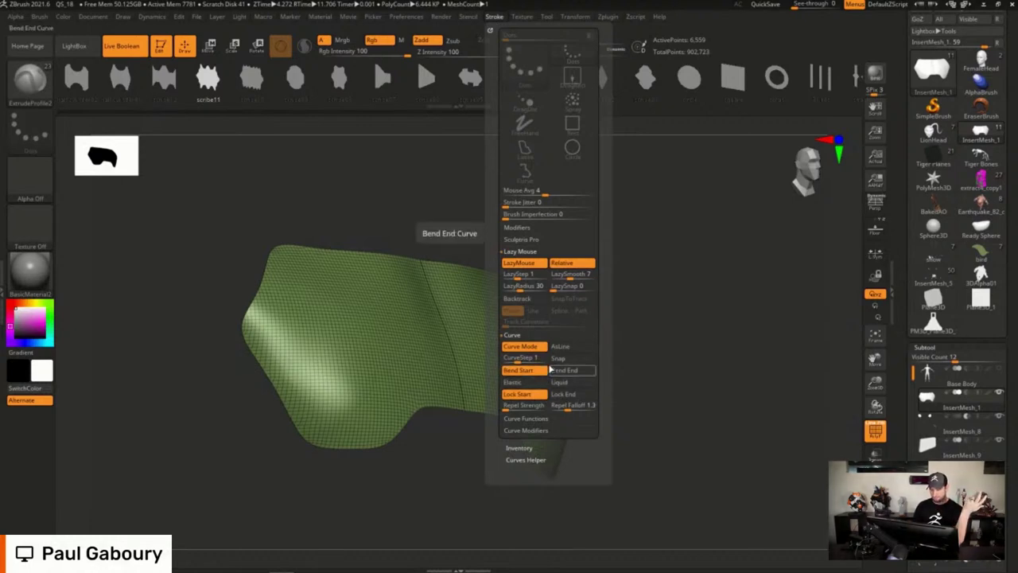
left_click(526, 418)
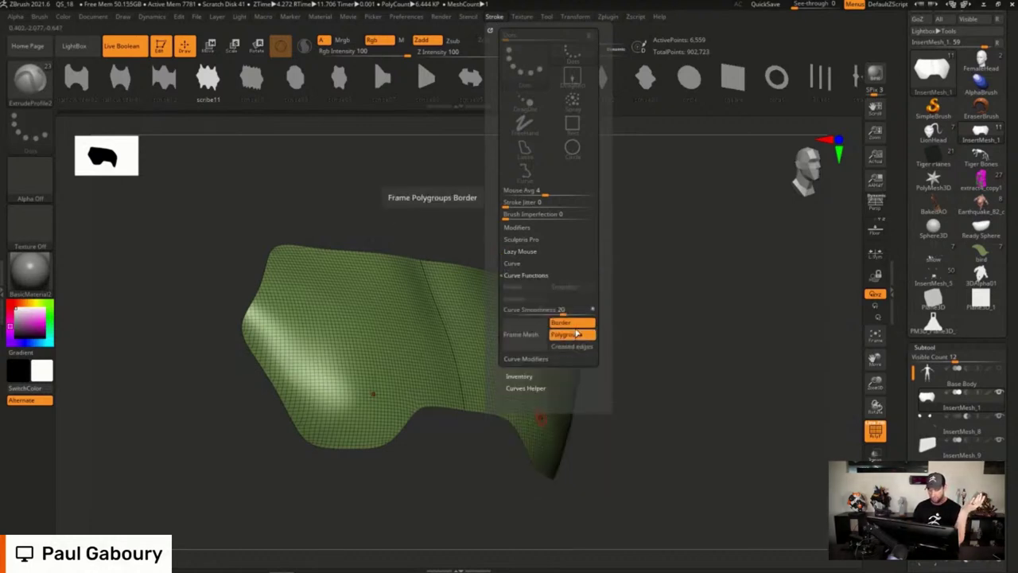
left_click(579, 338)
left_click(564, 325)
left_click(528, 337)
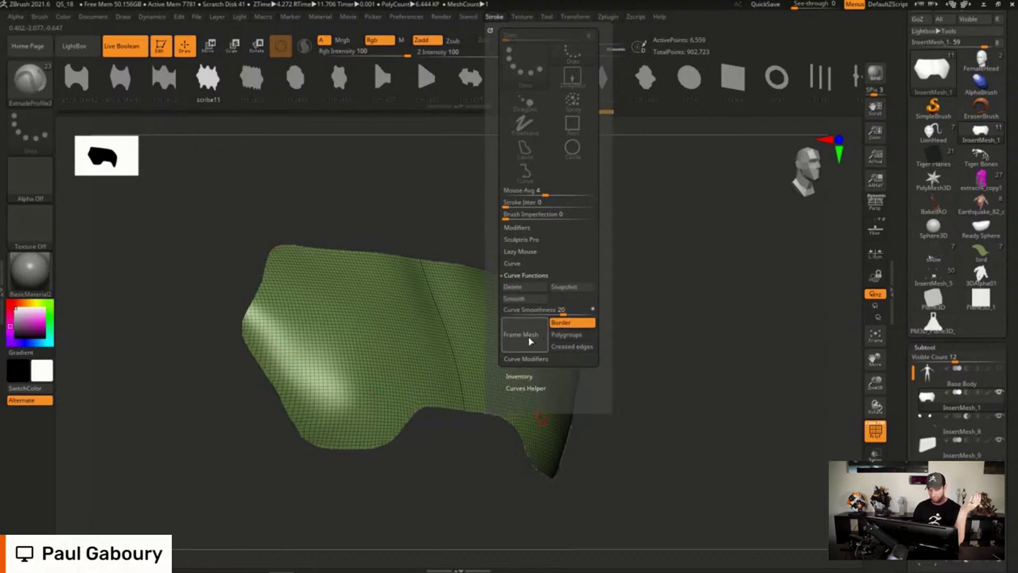
Extrude the scribe11 profile along the chest plate's border curve, clear the mask, and bring the other subtools back into view
left_click_drag(502, 482, 671, 419)
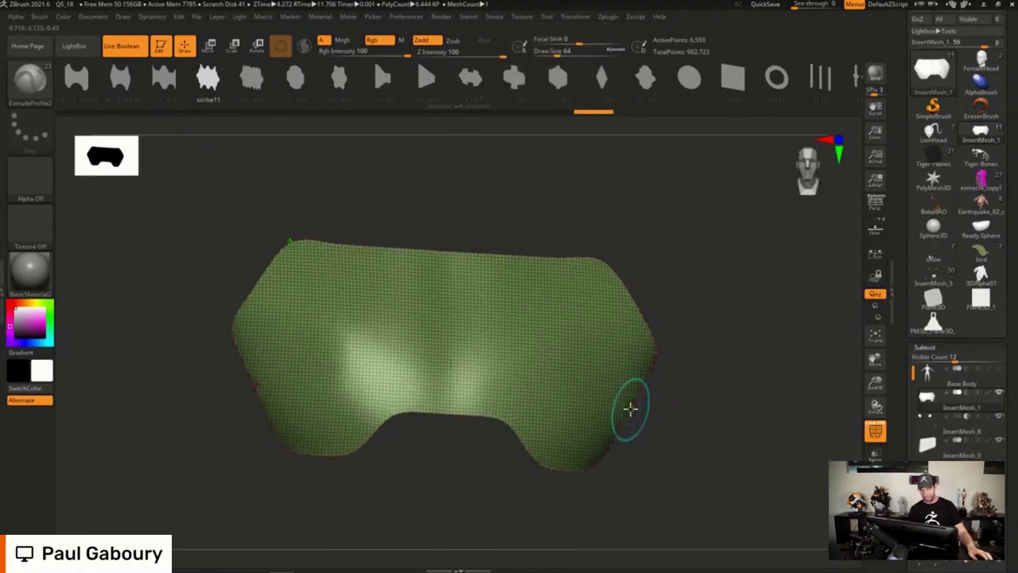
left_click(629, 409)
key("shift+f")
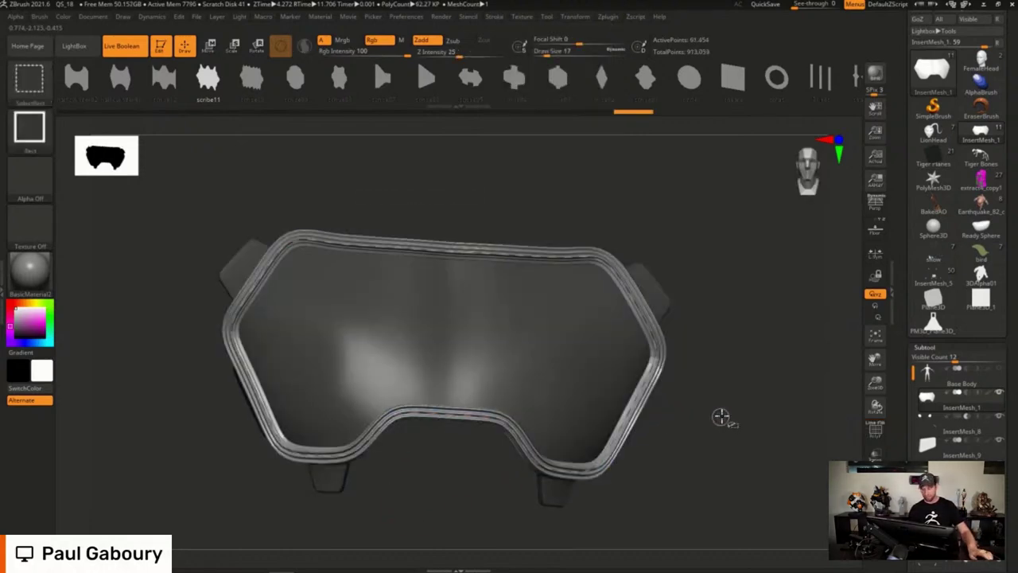
left_click_drag(723, 404, 702, 388, "ctrl")
left_click(874, 501)
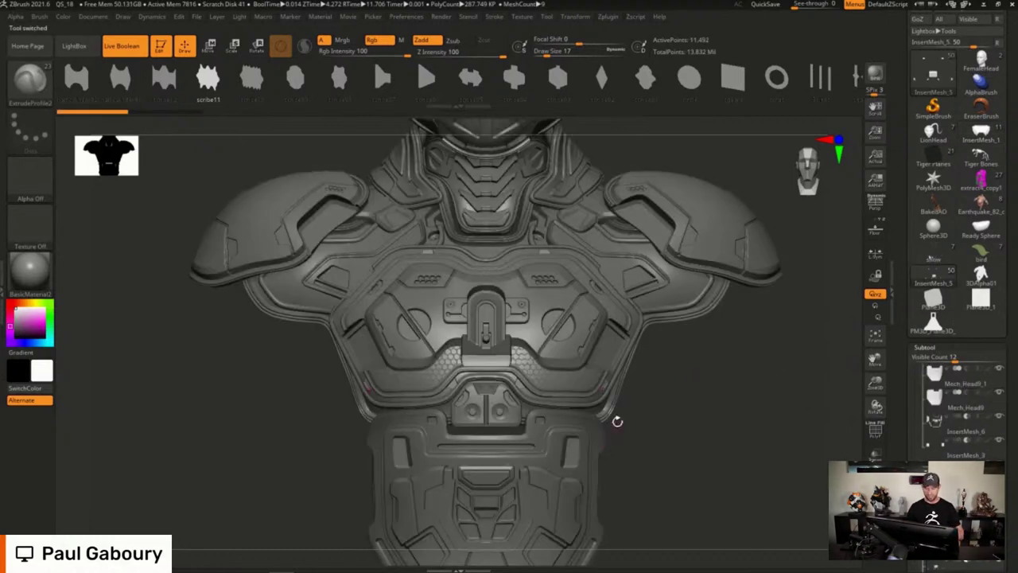
mouse_move(680, 390)
right_mouse_down("ctrl")
mouse_move(629, 344)
mouse_move(613, 386)
right_mouse_up("ctrl")
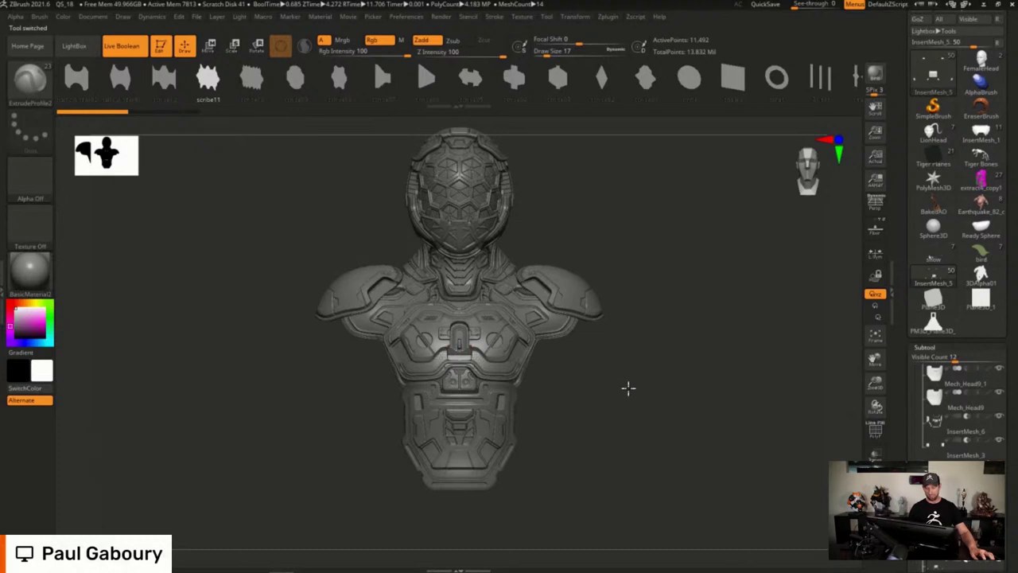
right_click_drag(628, 388, 631, 391)
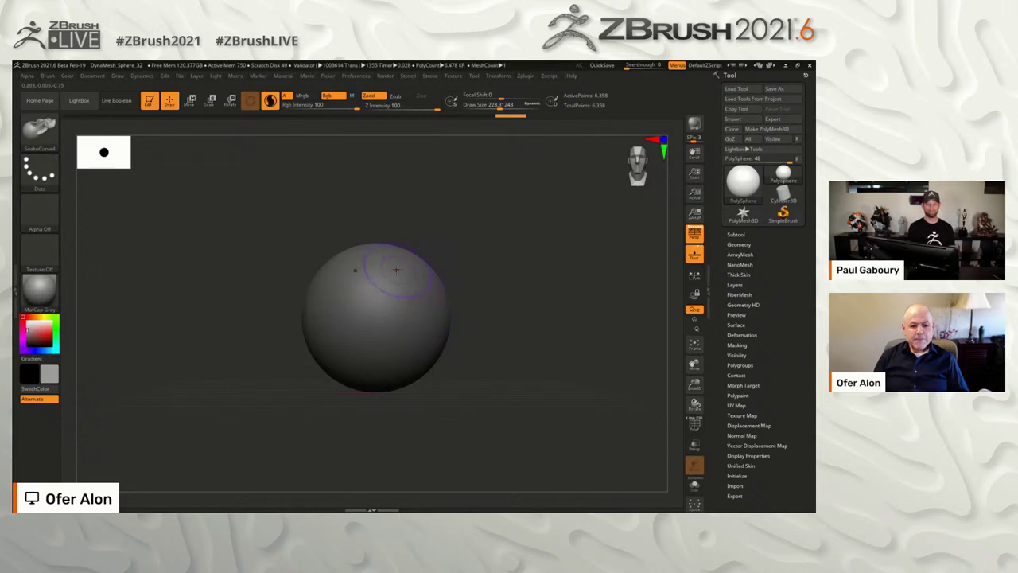
Draw SnakeCurve4 curves on the symmetrical sphere and pull them out into large lower lobes and branching upper arms
left_click_drag(427, 334, 414, 358)
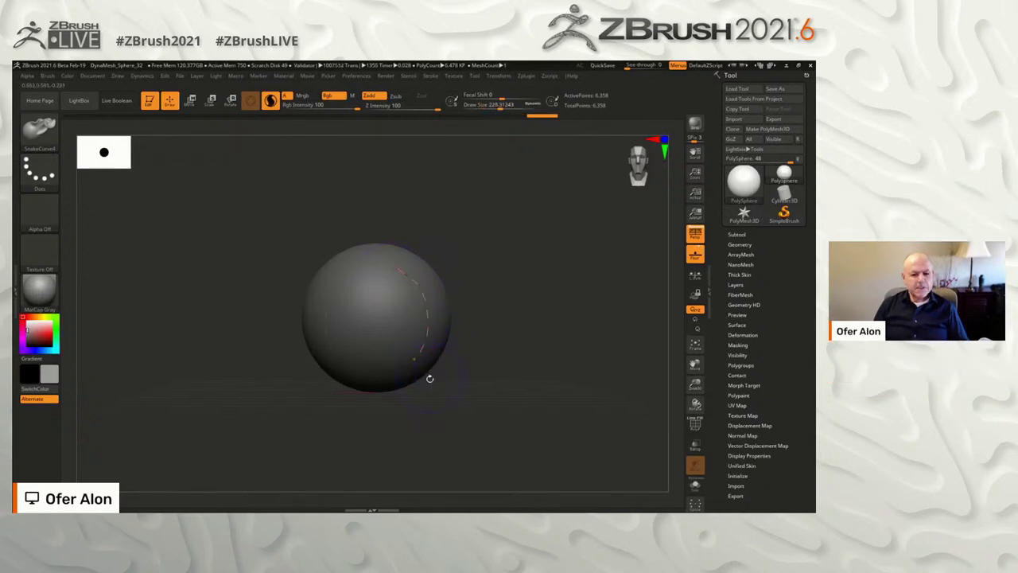
left_click_drag(427, 386, 434, 469)
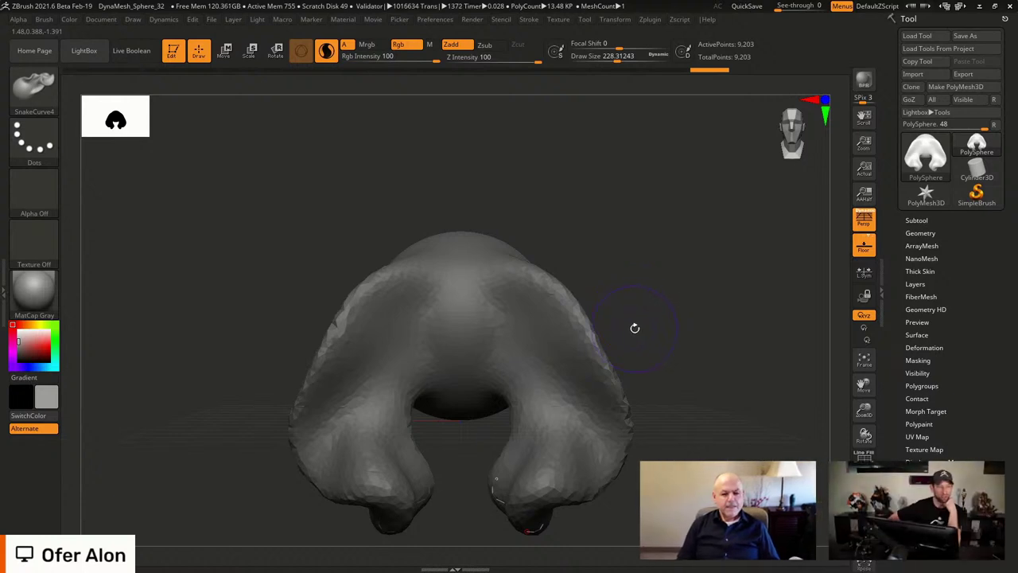
mouse_move(503, 270)
left_mouse_down()
mouse_move(563, 309)
mouse_move(583, 347)
mouse_move(594, 281)
mouse_move(692, 235)
left_mouse_up()
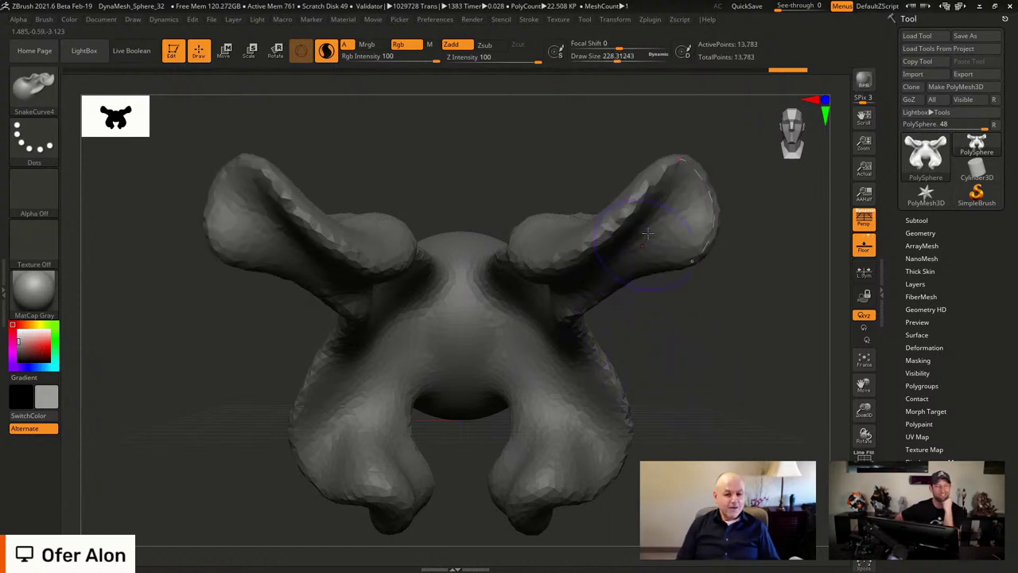
mouse_move(584, 275)
left_mouse_down()
mouse_move(629, 226)
mouse_move(598, 271)
left_mouse_up()
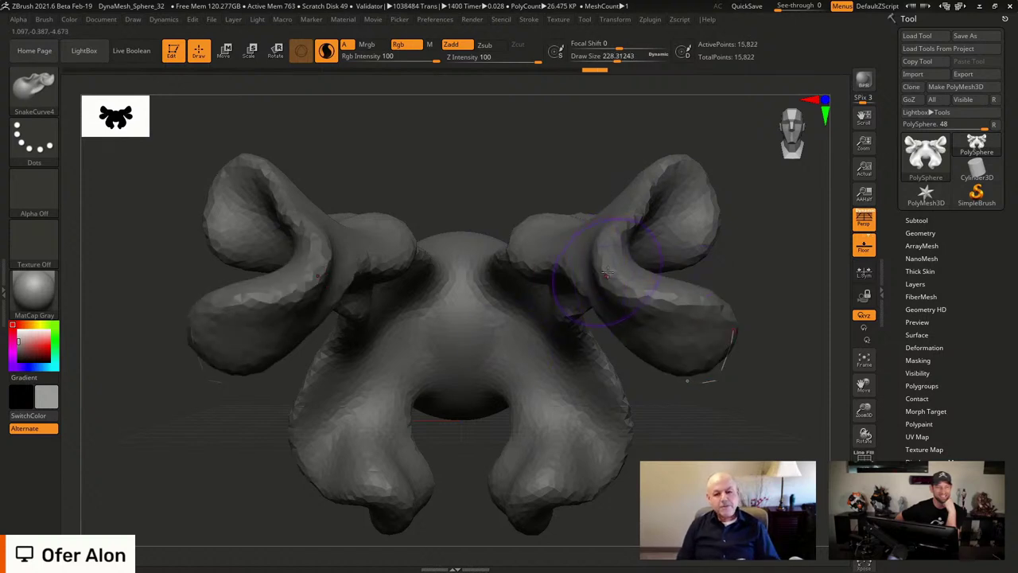
Undo all the SnakeCurve4 strokes until the plain sphere is restored
key("ctrl+z")
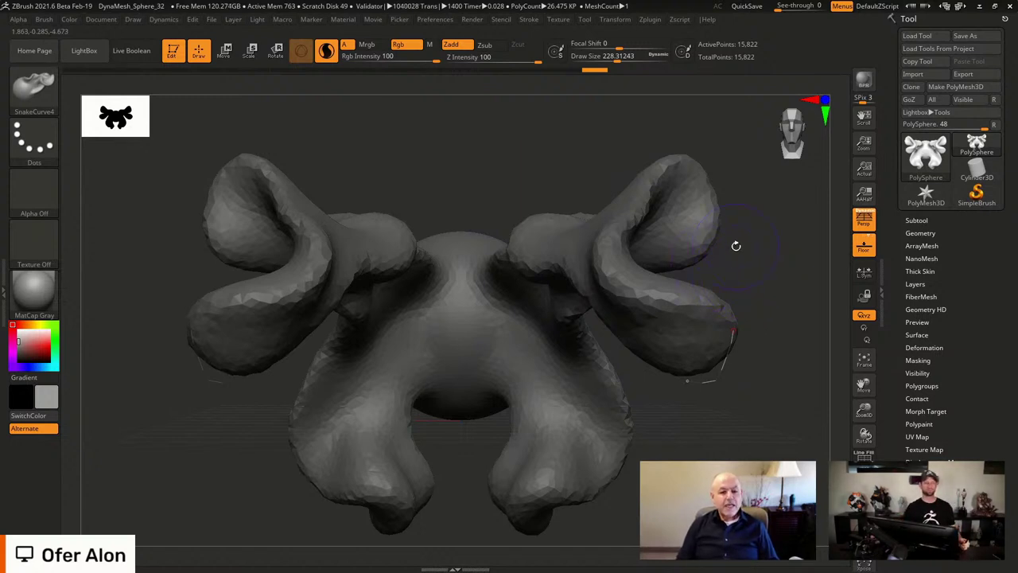
key("ctrl")
key("ctrl+z")
key("ctrl+z")
key("ctrl+z")
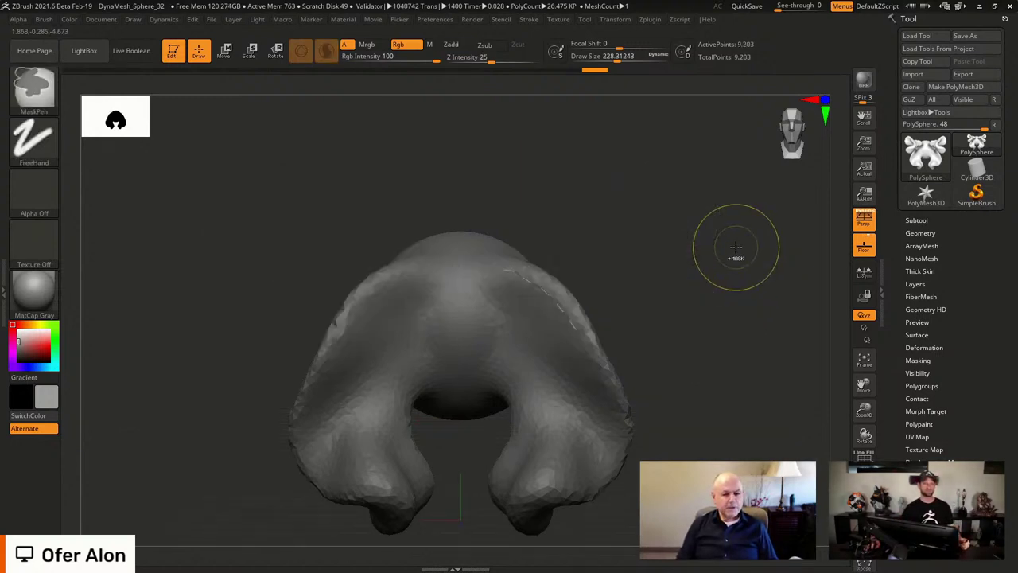
key("ctrl+z")
key("ctrl+z")
key("ctrl+z")
key("ctrl+z")
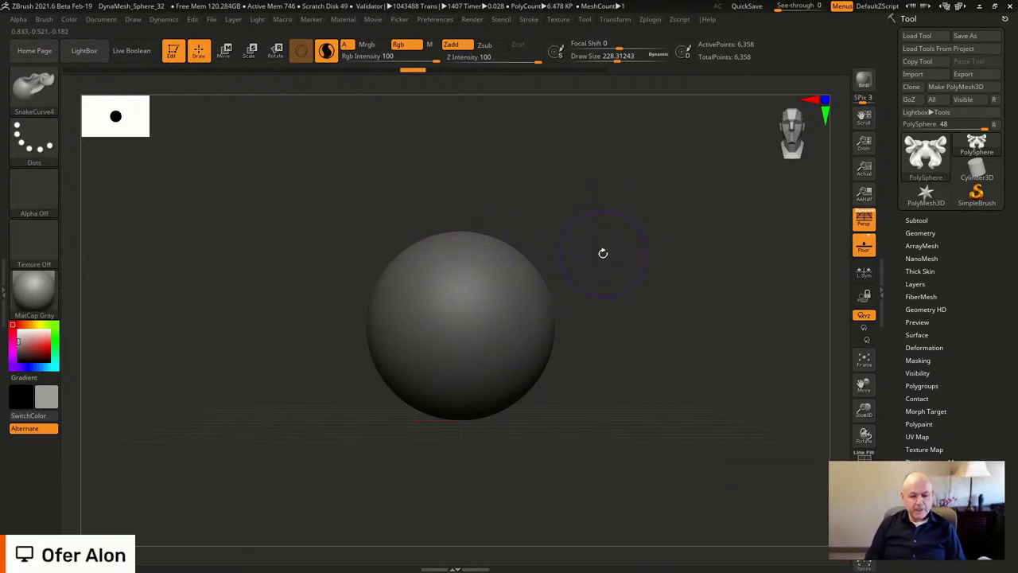
Open the DemoHeadFemale project without saving the changes to the sphere project
key("comma")
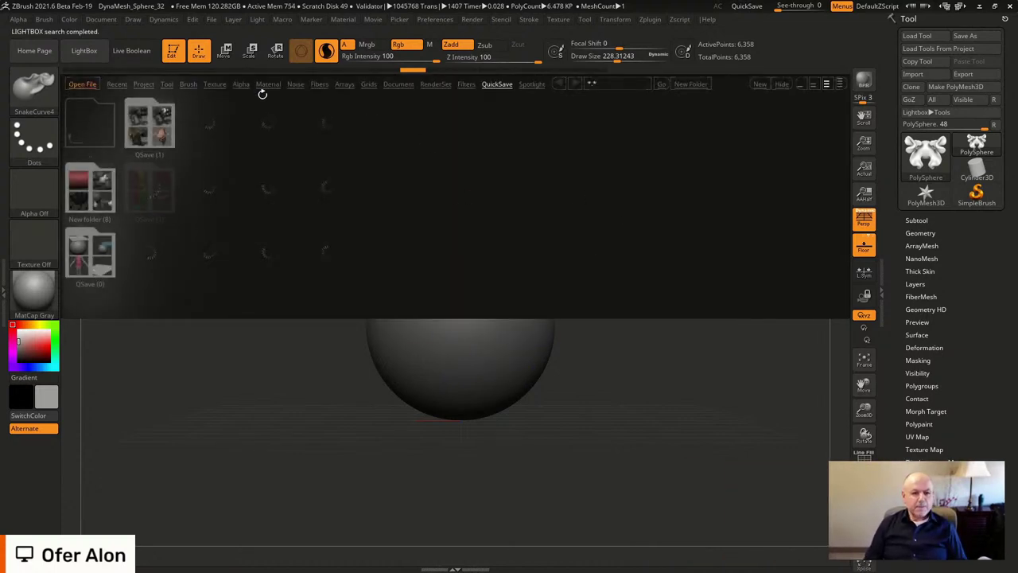
left_click(141, 84)
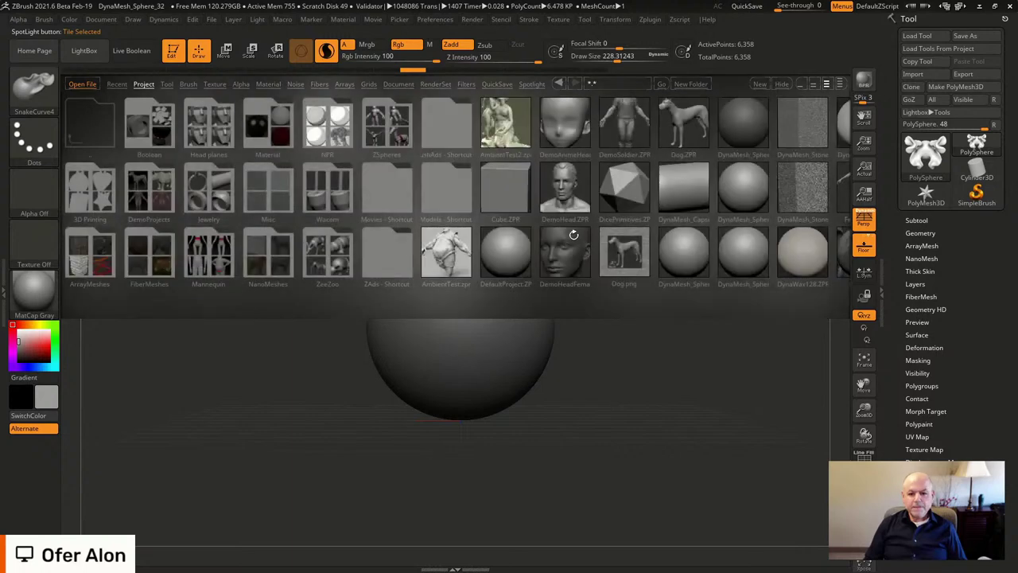
double_click(563, 243)
left_click(549, 330)
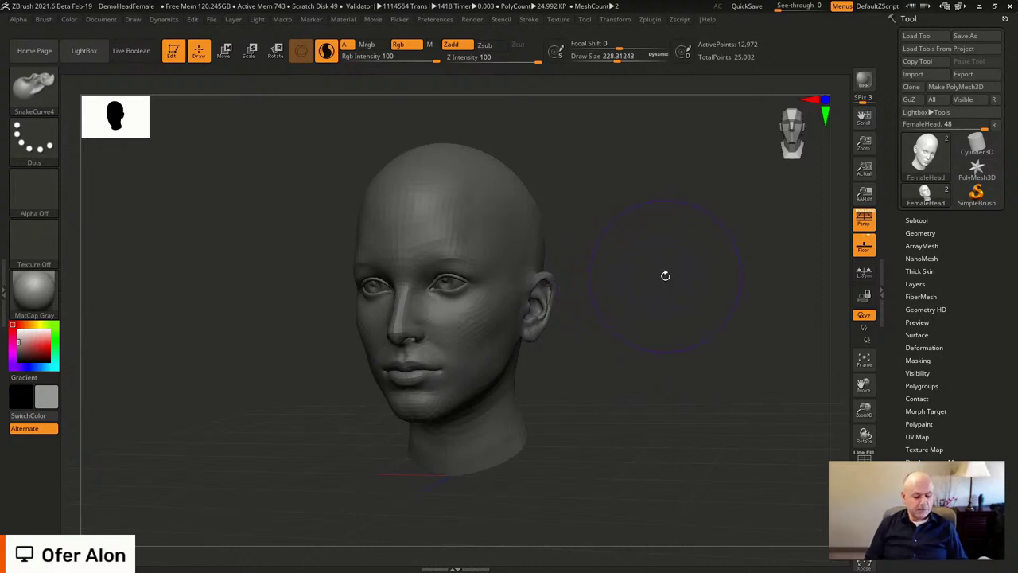
Switch to the SnakeHook brush and reduce its Draw Size to about 149
key("b")
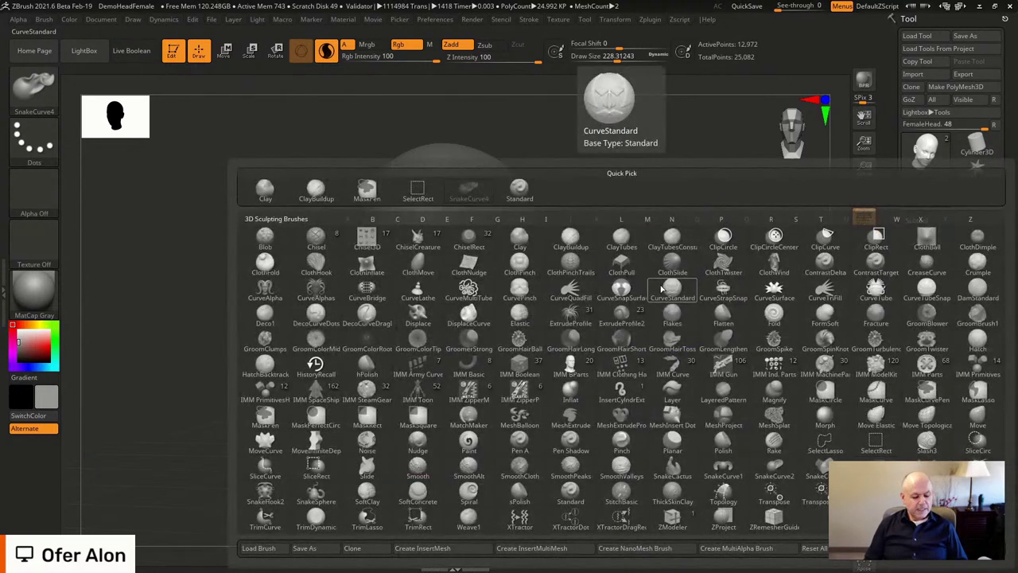
key("s")
key("h")
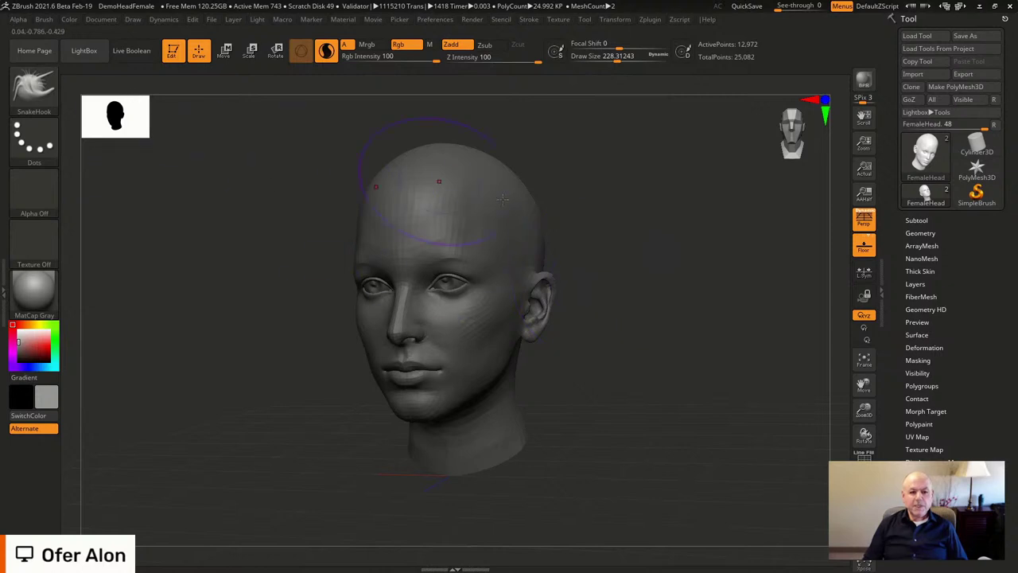
key("s")
left_click_drag(606, 259, 595, 260)
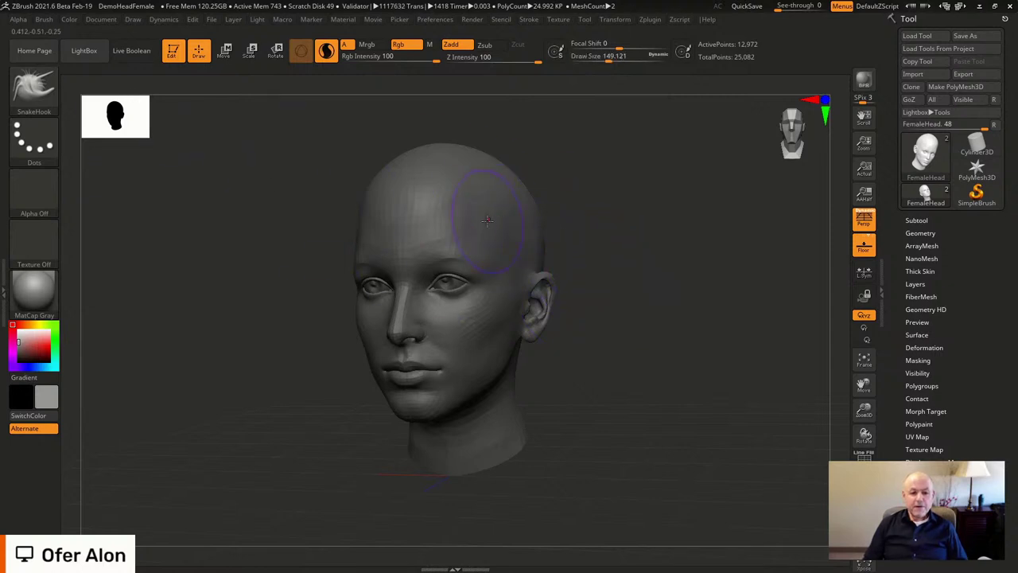
Pull symmetrical horns out of the sides of the head with SnakeHook and spread them into broad, webbed flaps
mouse_move(491, 221)
left_mouse_down()
mouse_move(641, 245)
mouse_move(673, 216)
left_mouse_up()
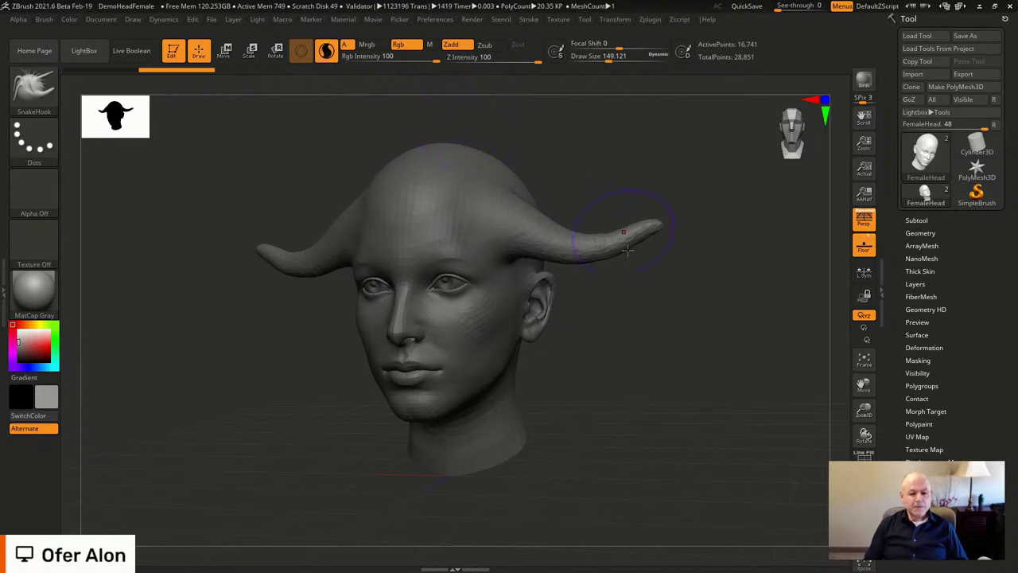
mouse_move(563, 250)
left_mouse_down()
mouse_move(580, 291)
mouse_move(597, 291)
left_mouse_up()
mouse_move(614, 248)
left_mouse_down()
mouse_move(627, 288)
mouse_move(639, 259)
mouse_move(660, 255)
mouse_move(684, 203)
left_mouse_up()
mouse_move(627, 287)
left_mouse_down()
mouse_move(641, 315)
mouse_move(620, 336)
mouse_move(660, 328)
left_mouse_up()
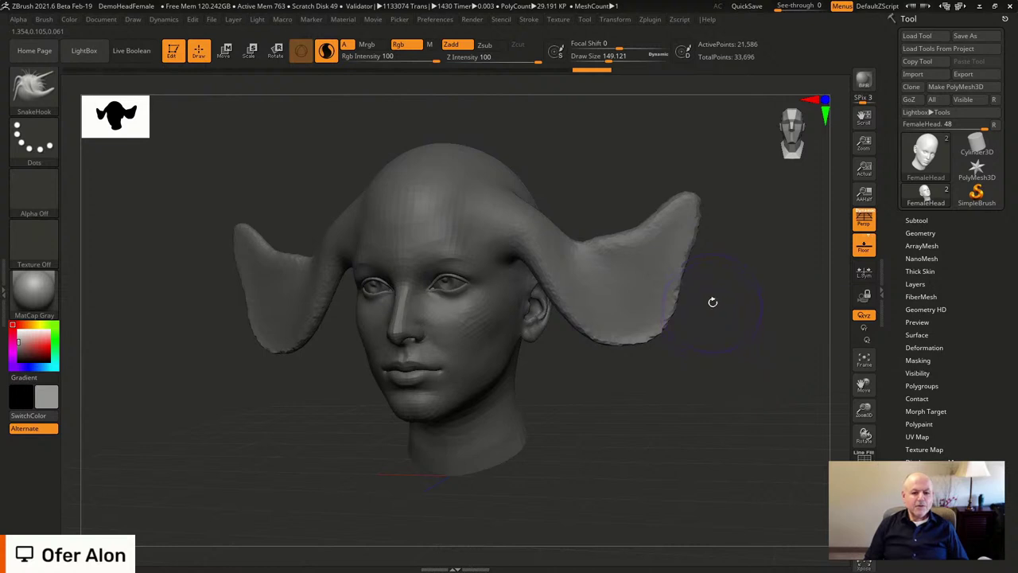
Undo all the SnakeHook strokes to restore the original head
key("ctrl+z")
key("ctrl+z")
key("ctrl+z")
key("ctrl+z")
key("ctrl+z")
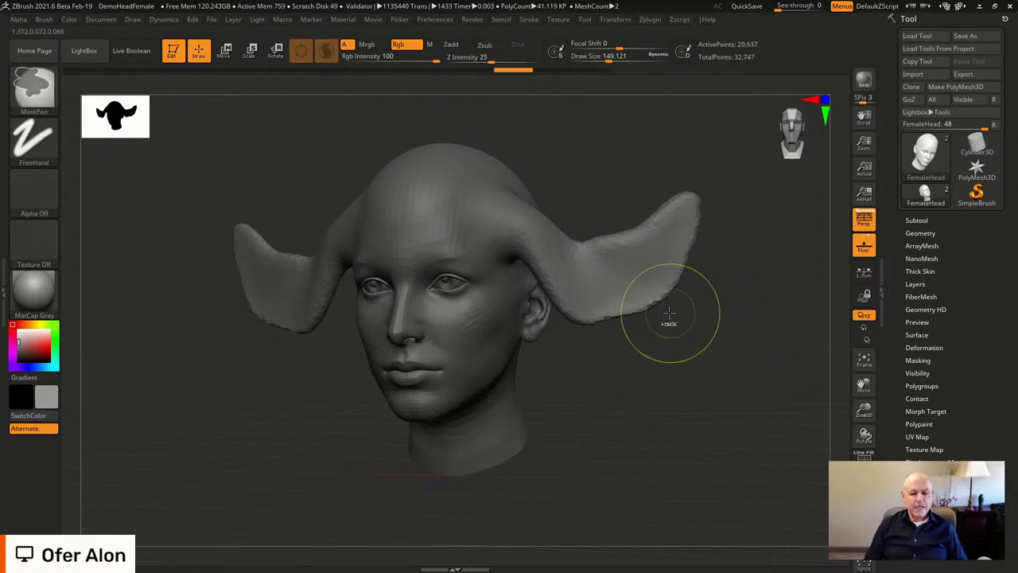
key("ctrl+z")
key("ctrl+z")
key("ctrl+z")
key("ctrl+z")
key("ctrl+z")
key("ctrl+z")
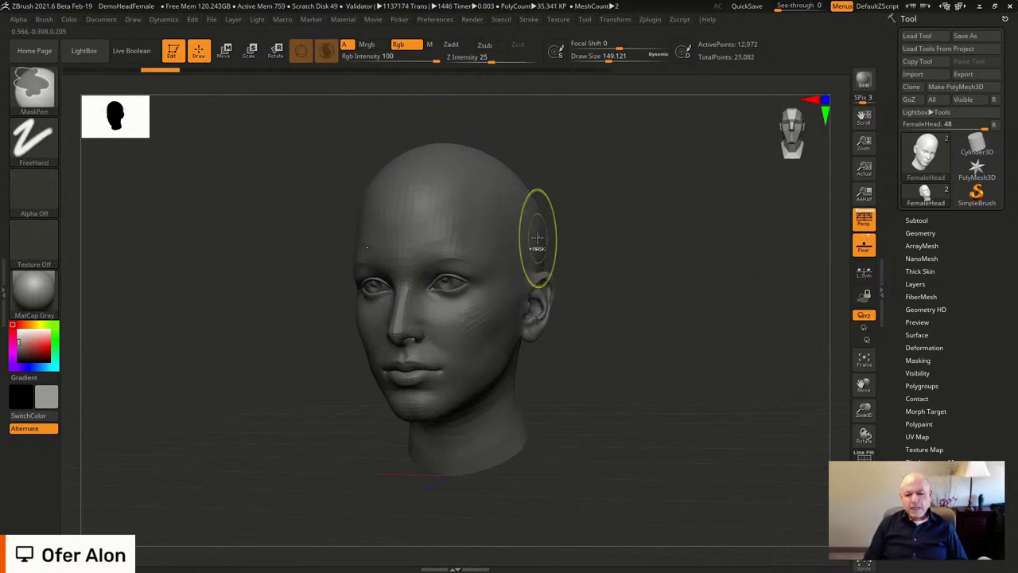
key("ctrl+z")
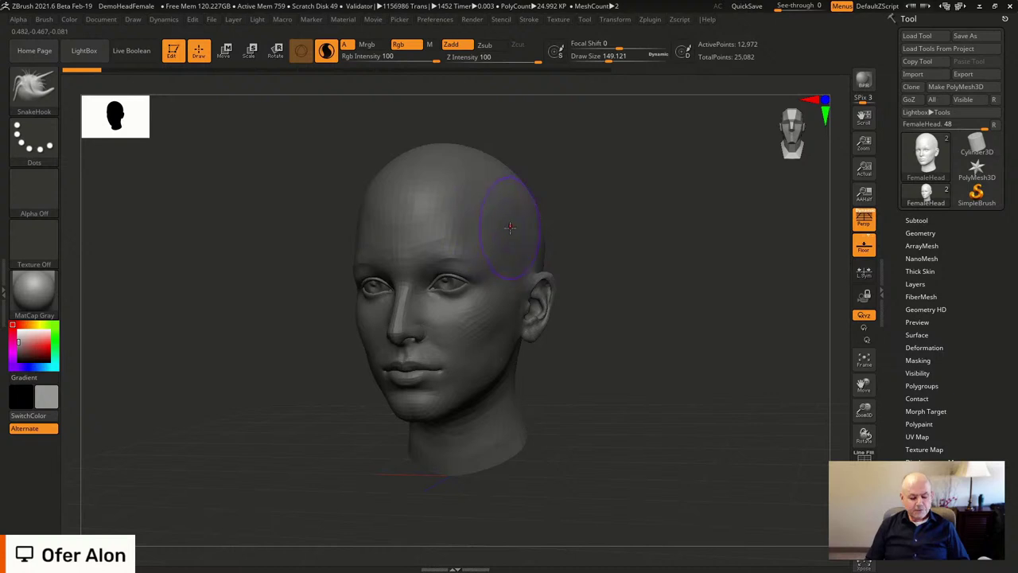
Select the SnakeCurve2 brush and set its Draw Size to about 74
key("b")
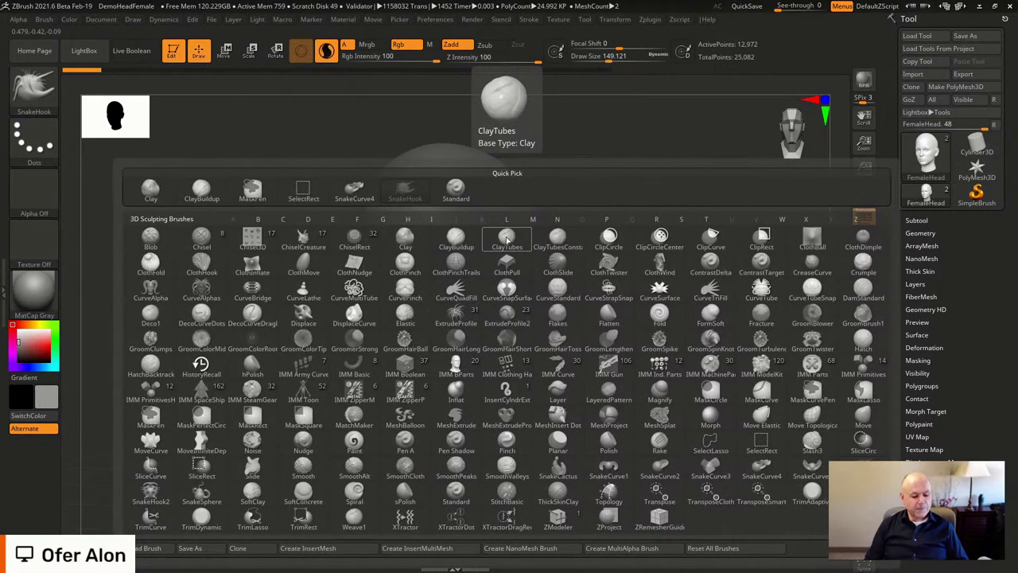
key("s")
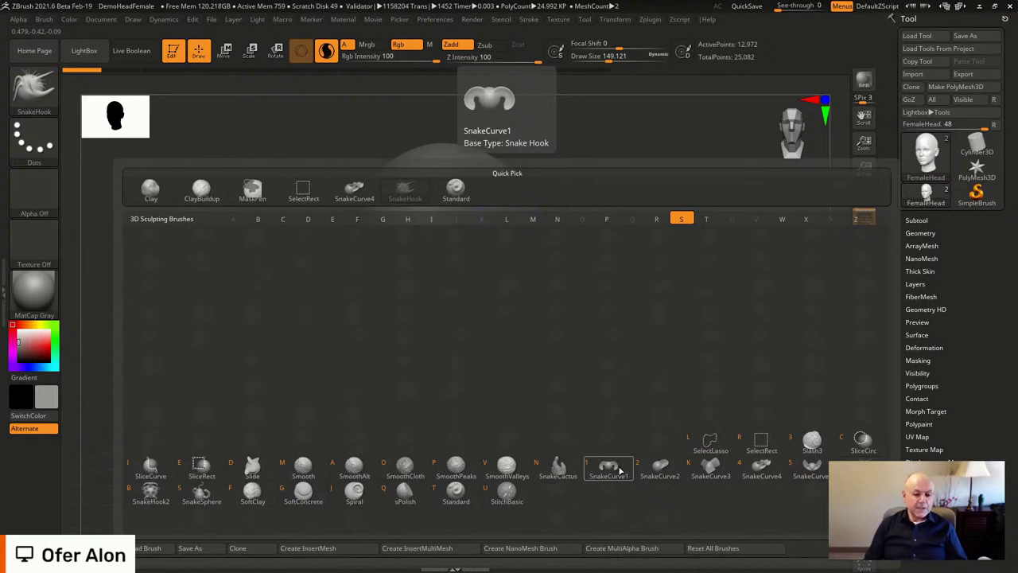
left_click(660, 470)
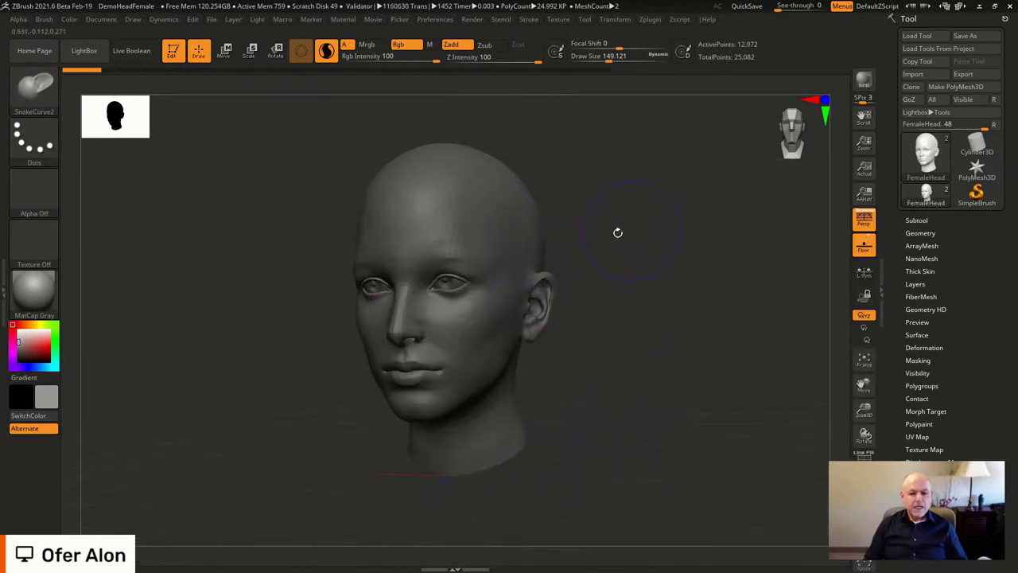
key("s")
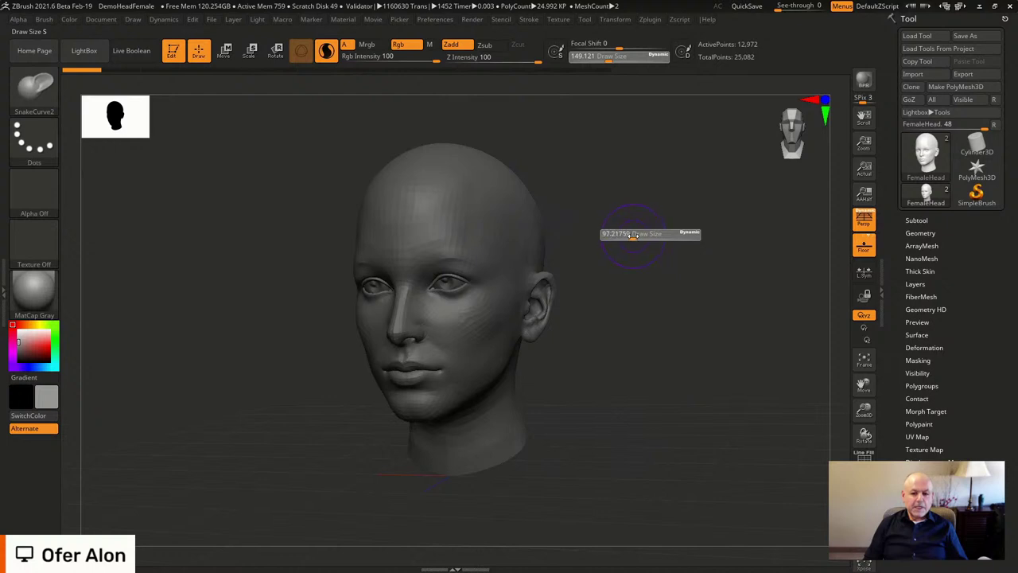
left_click(629, 235)
Try pulling an ear-like flap from a curve drawn around the temple, check it from another angle, and undo it
left_click_drag(450, 213, 464, 194)
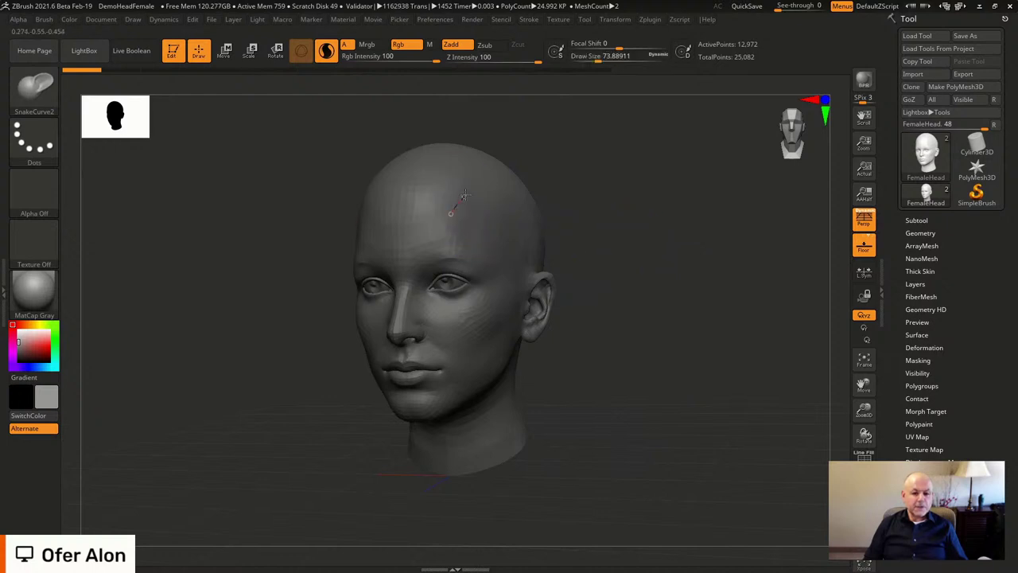
left_click_drag(501, 266, 502, 267)
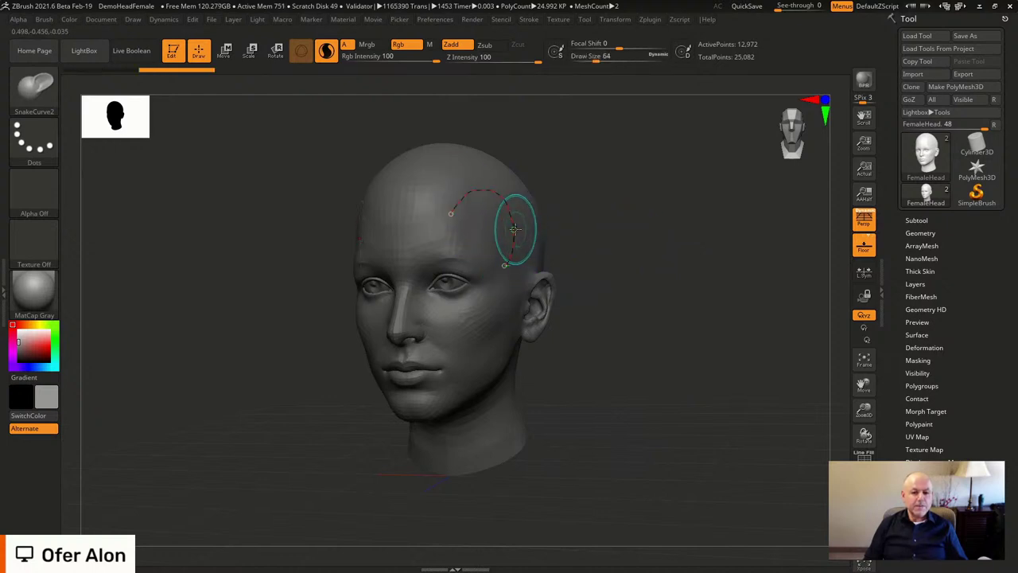
mouse_move(516, 230)
left_mouse_down()
mouse_move(524, 222)
mouse_move(554, 358)
left_mouse_up()
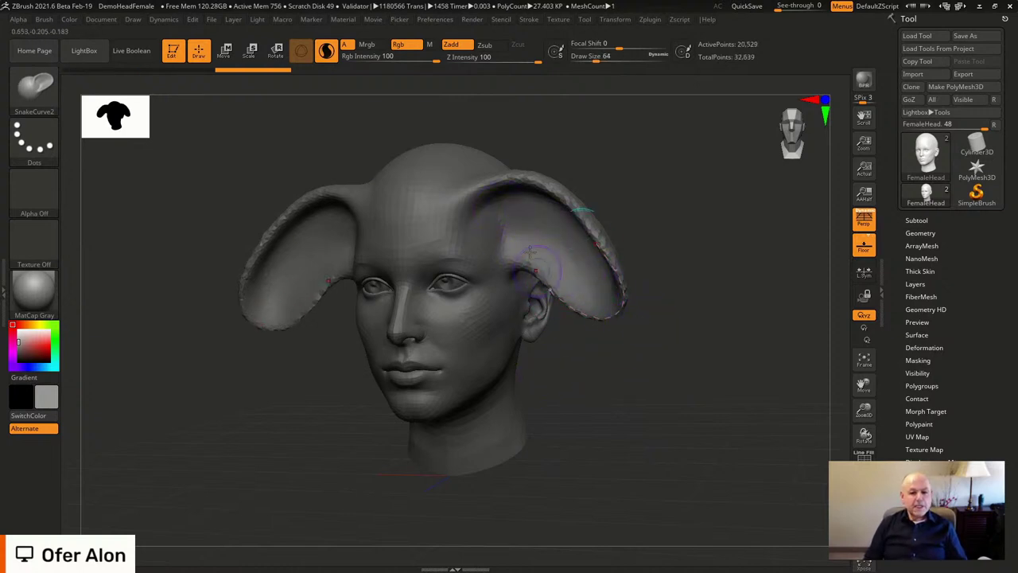
left_click_drag(718, 222, 657, 230)
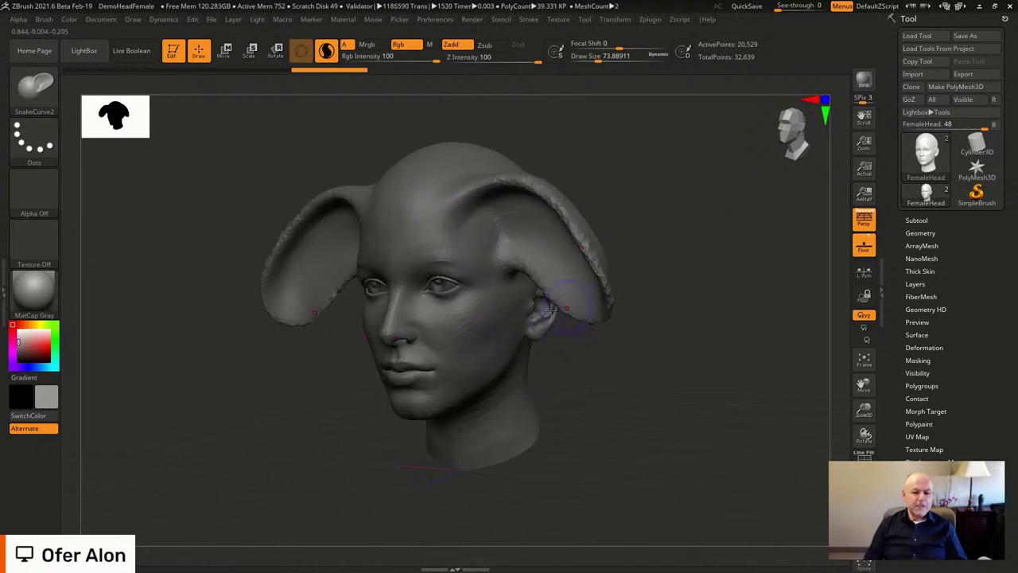
key("ctrl+z")
Draw a long SnakeCurve2 curve from the forehead past the ear to the jaw and pull it out into a wide flap
left_click_drag(434, 209, 528, 234)
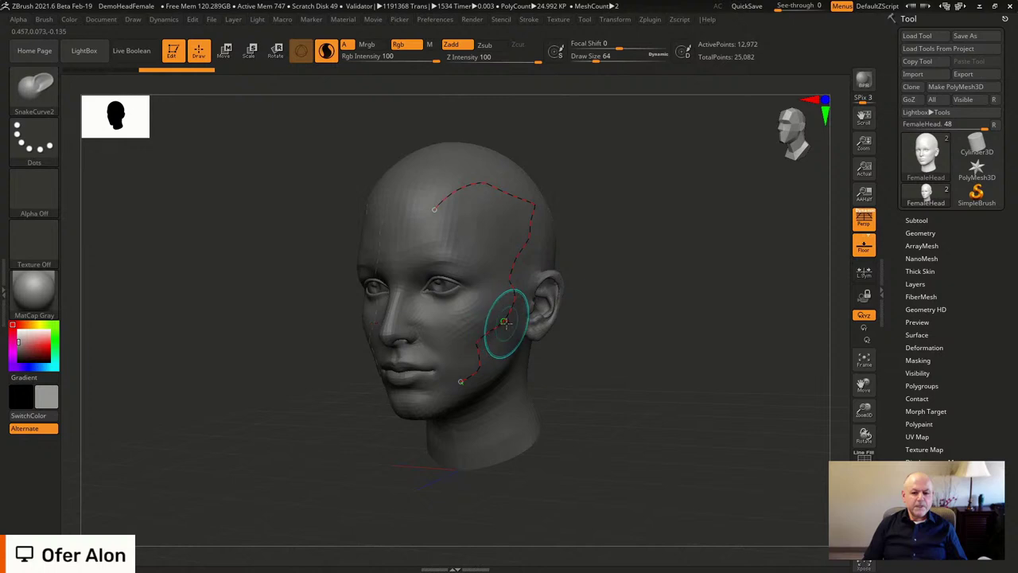
left_click_drag(509, 323, 538, 347)
left_click_drag(693, 402, 721, 359)
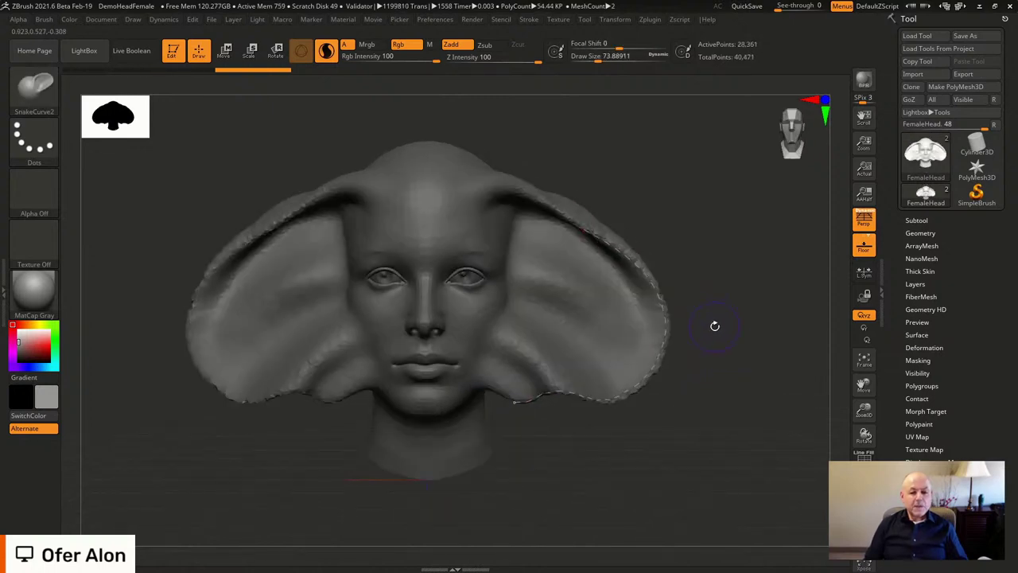
left_click_drag(717, 254, 703, 268)
Draw a curve from the forehead over the top of the head and pull it out into thick, curling horns
mouse_move(429, 241)
left_mouse_down()
mouse_move(458, 160)
mouse_move(478, 155)
left_mouse_up()
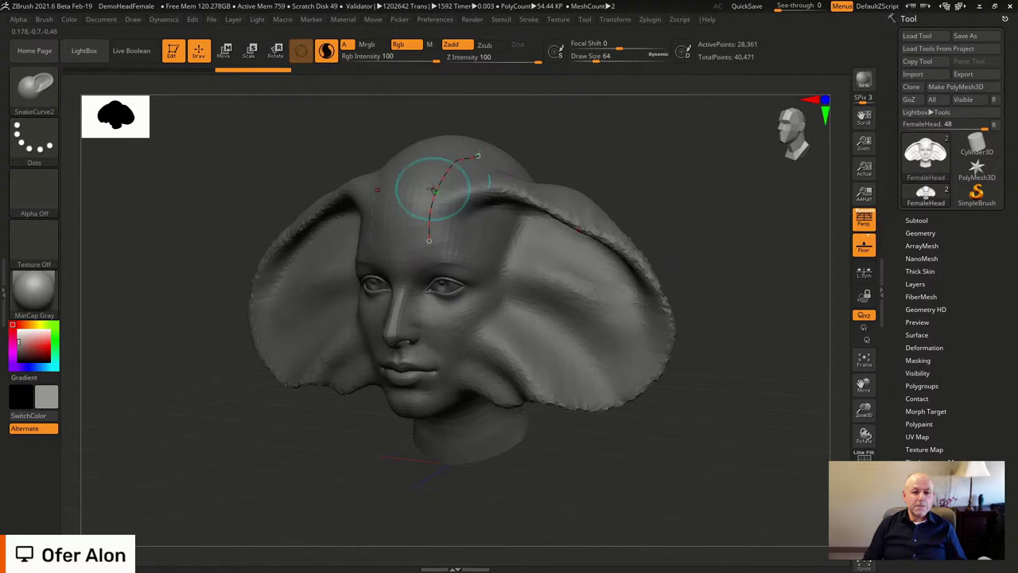
mouse_move(435, 190)
left_mouse_down()
mouse_move(525, 191)
mouse_move(466, 178)
mouse_move(500, 297)
mouse_move(582, 315)
left_mouse_up()
left_click_drag(680, 333, 779, 225, "shift")
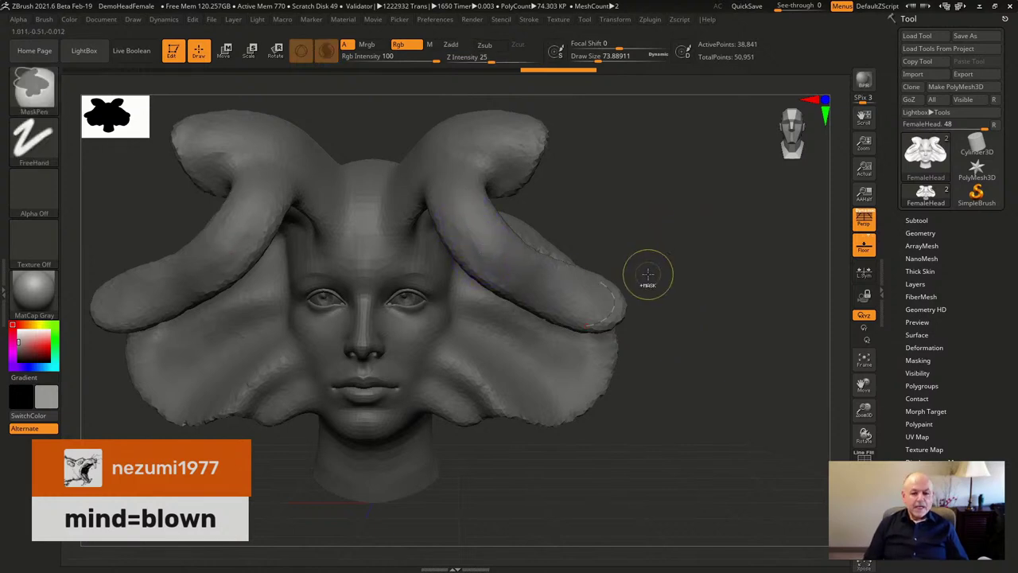
Undo the horns and wide flaps to return to the unmodified head
key("ctrl+z")
key("ctrl+z")
mouse_move(634, 278)
left_mouse_down()
mouse_move(557, 257)
mouse_move(689, 259)
mouse_move(685, 239)
left_mouse_up()
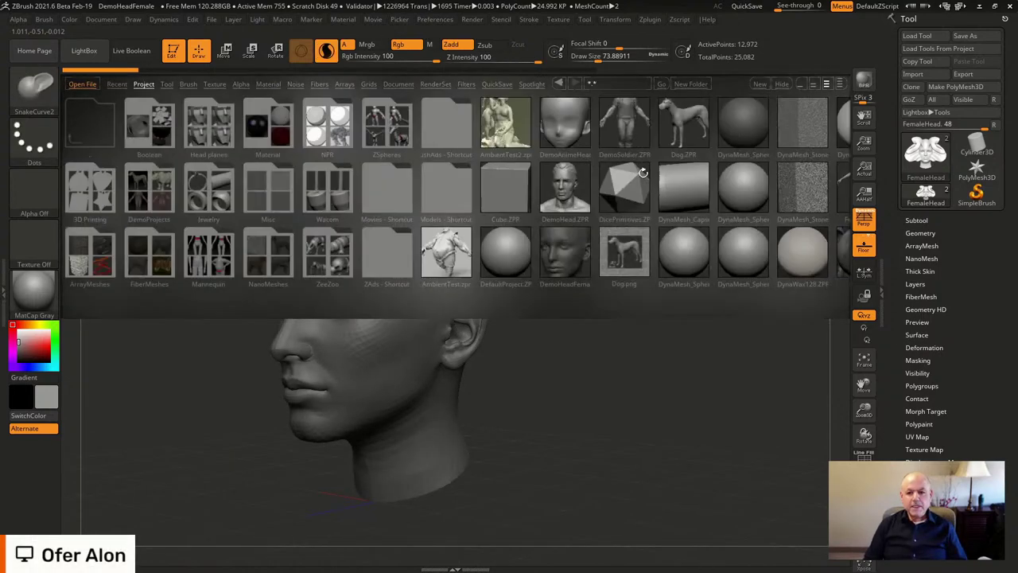
Open the DynaMesh_Sphere_32 project without saving the head, and turn the sphere to a side view
double_click(741, 121)
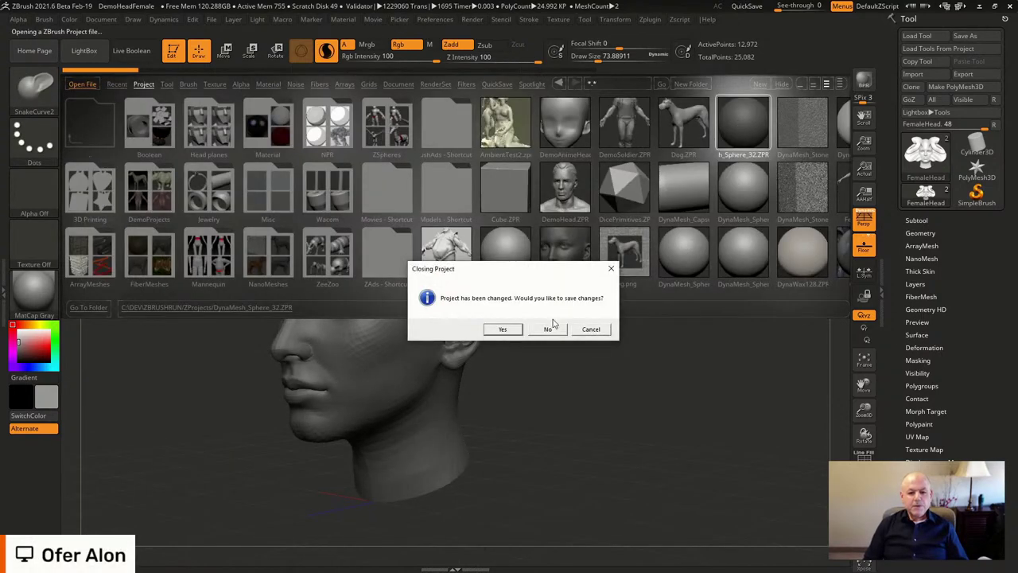
left_click(548, 329)
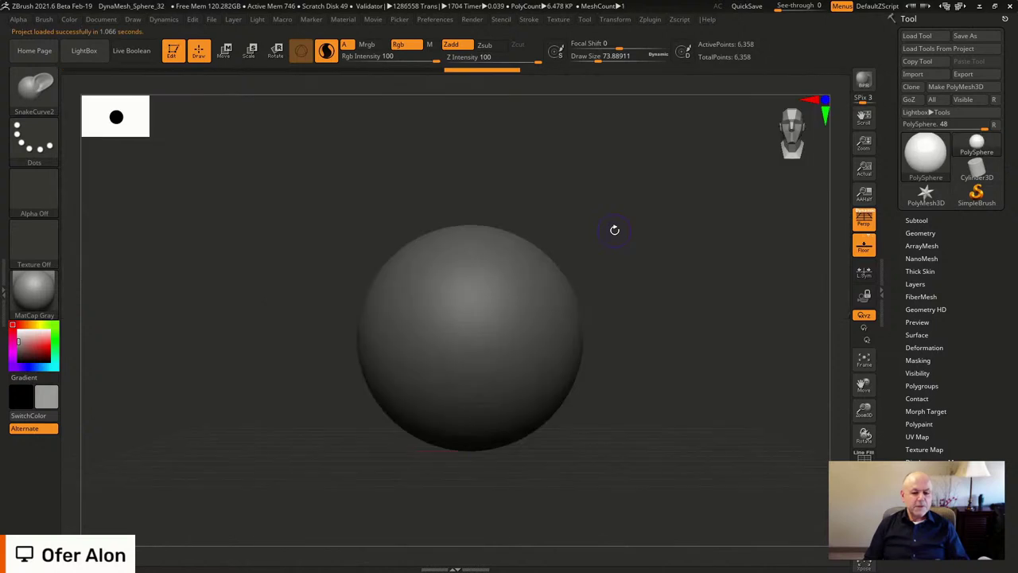
left_click_drag(654, 322, 661, 250)
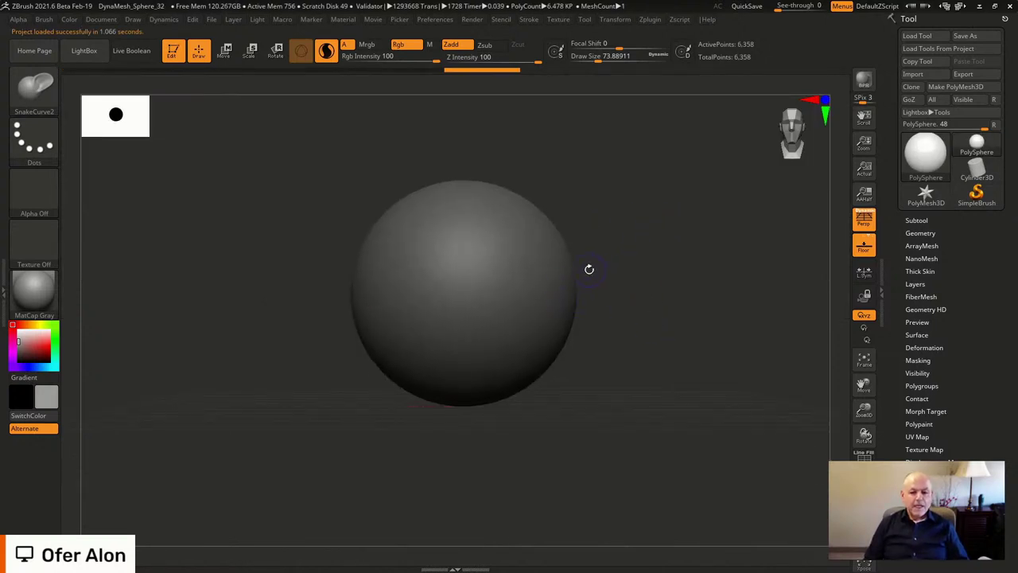
left_click_drag(659, 298, 588, 295)
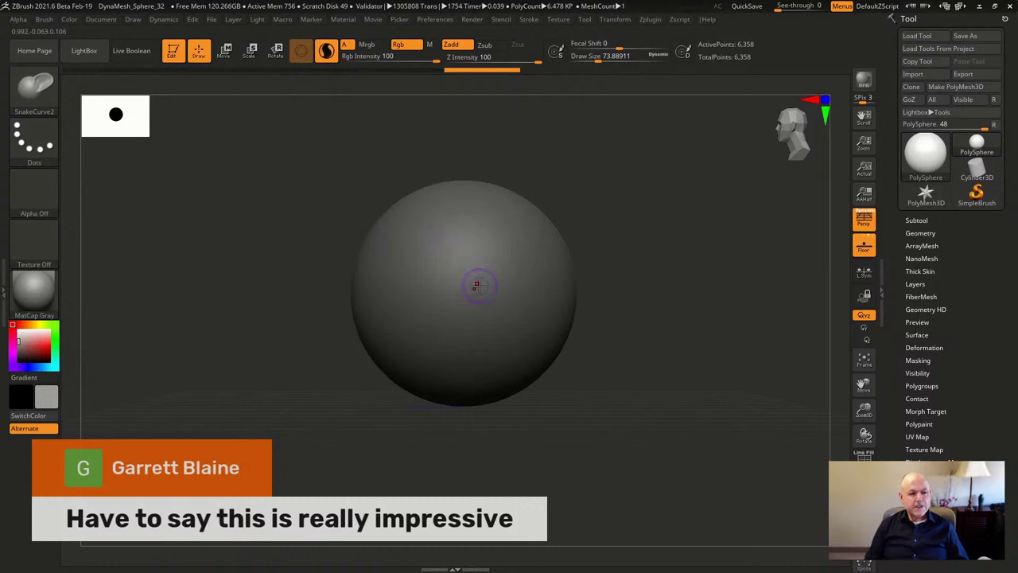
Assign the MeshBalloon brush as the masking brush
left_click(36, 100, "ctrl")
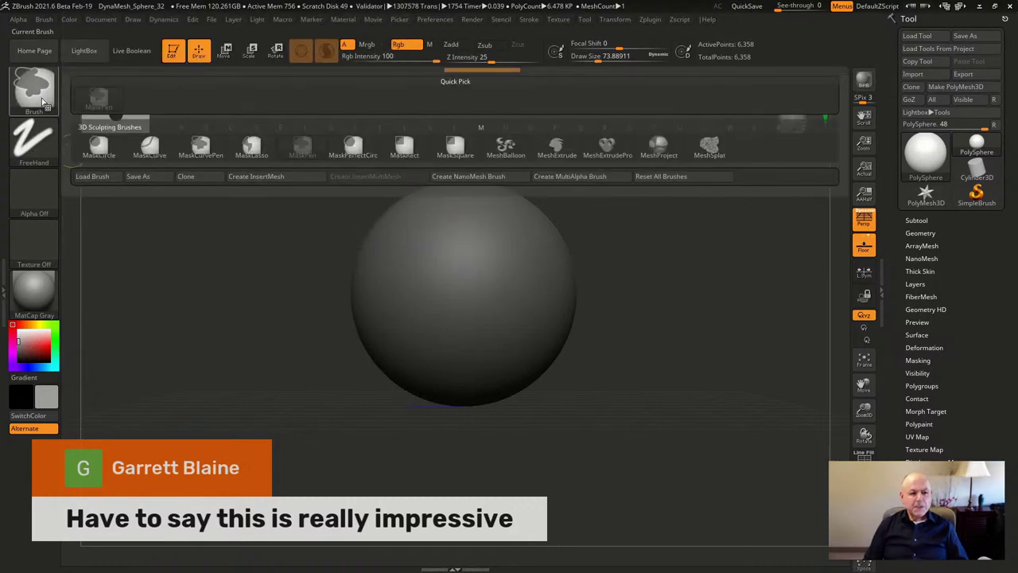
mouse_move(509, 153)
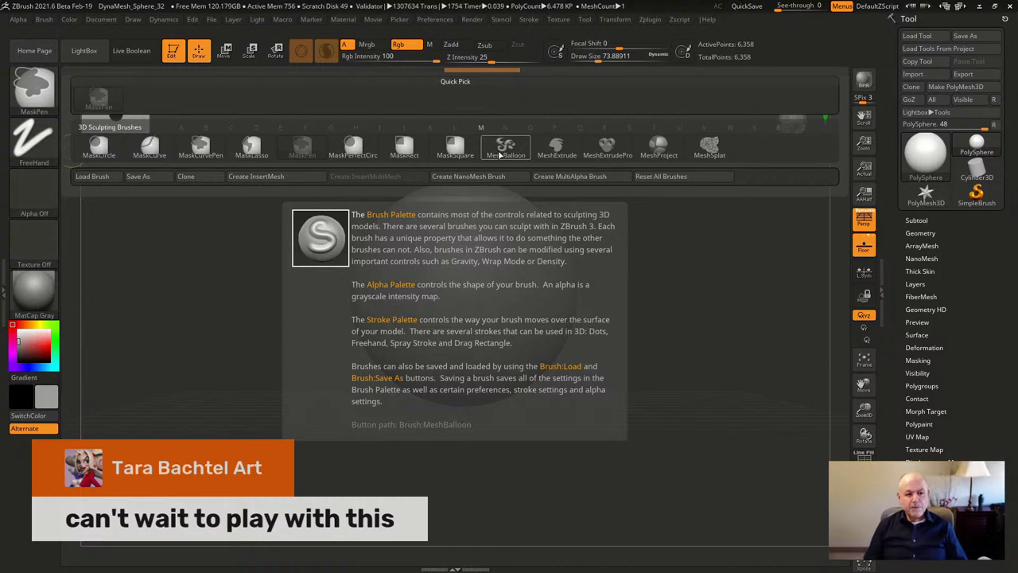
left_click(524, 155)
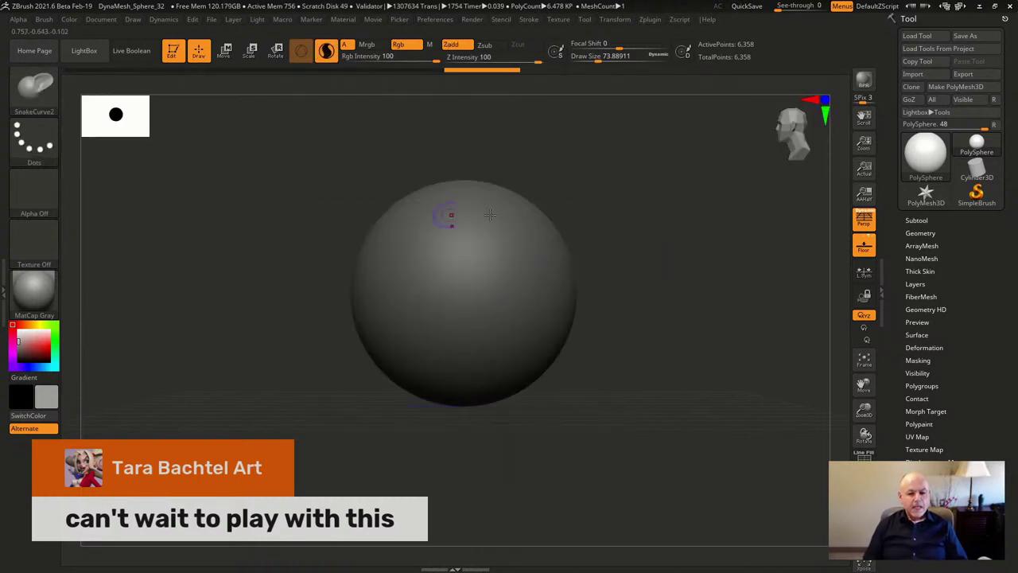
Draw a large whale-body outline around the sphere with MeshBalloon, tapering into a long narrow tail
left_click_drag(687, 293, 689, 298, "alt")
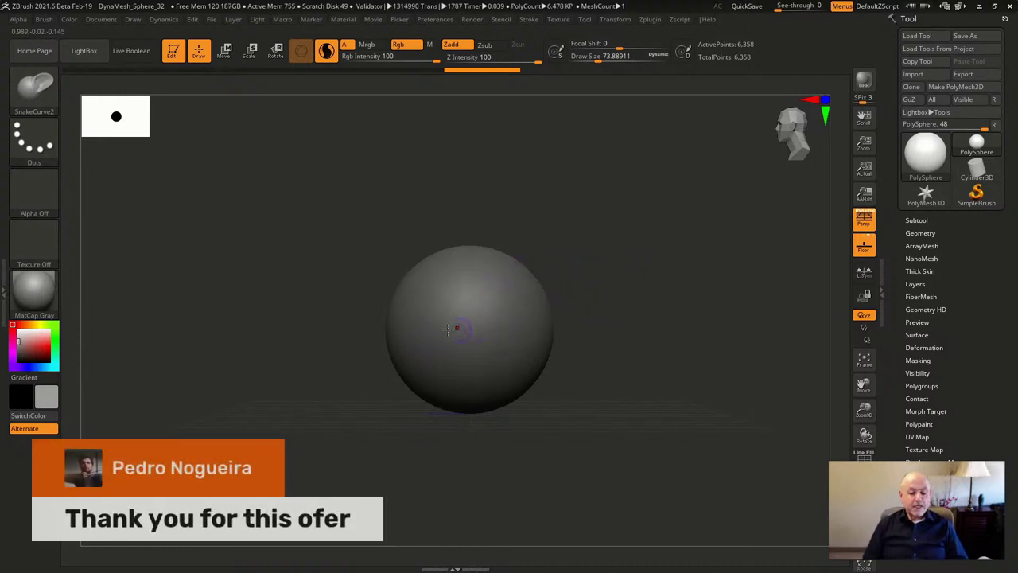
key("ctrl")
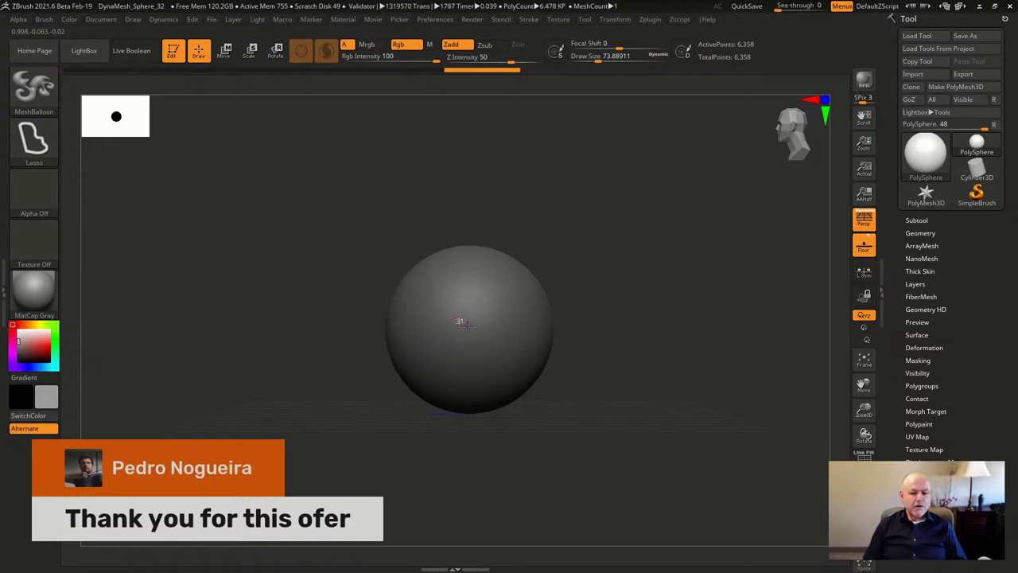
left_click(473, 328)
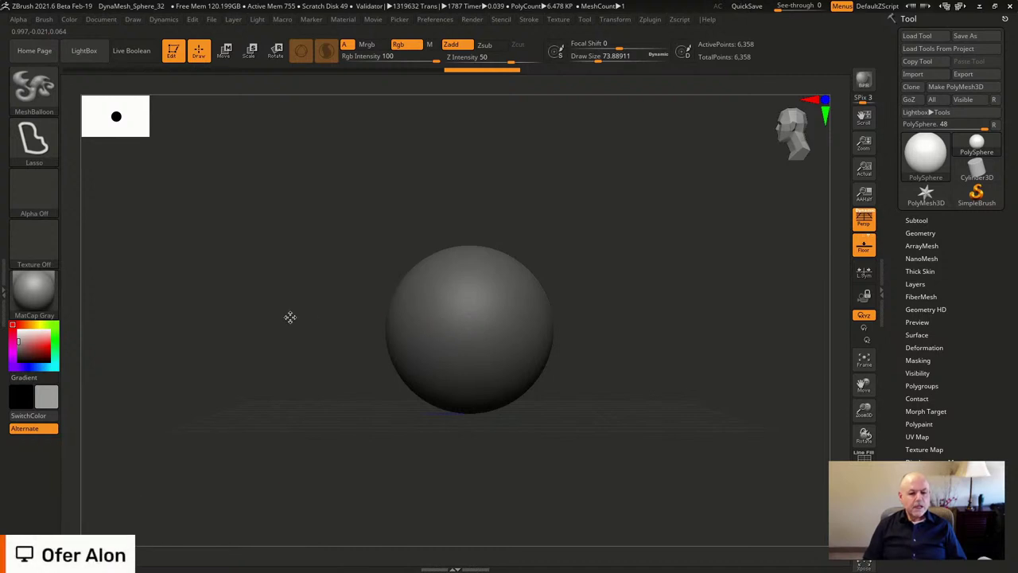
mouse_move(214, 314)
left_mouse_down("ctrl")
mouse_move(257, 244)
mouse_move(445, 186)
mouse_move(609, 220)
mouse_move(833, 223)
mouse_move(609, 363)
mouse_move(382, 437)
mouse_move(223, 330)
left_mouse_up("ctrl")
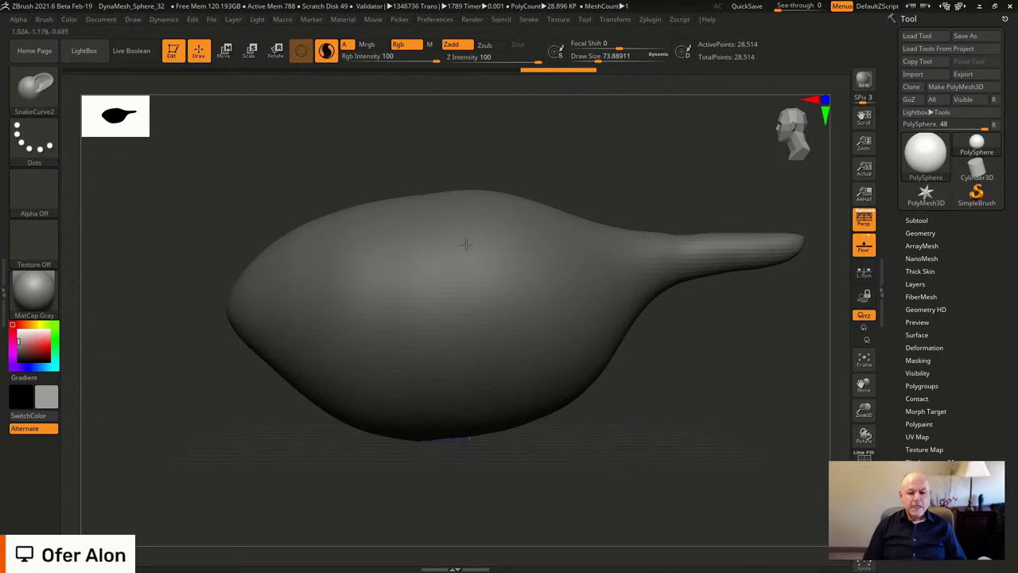
left_click_drag(657, 414, 714, 395)
key("ctrl+shift+z")
key("ctrl+shift+z")
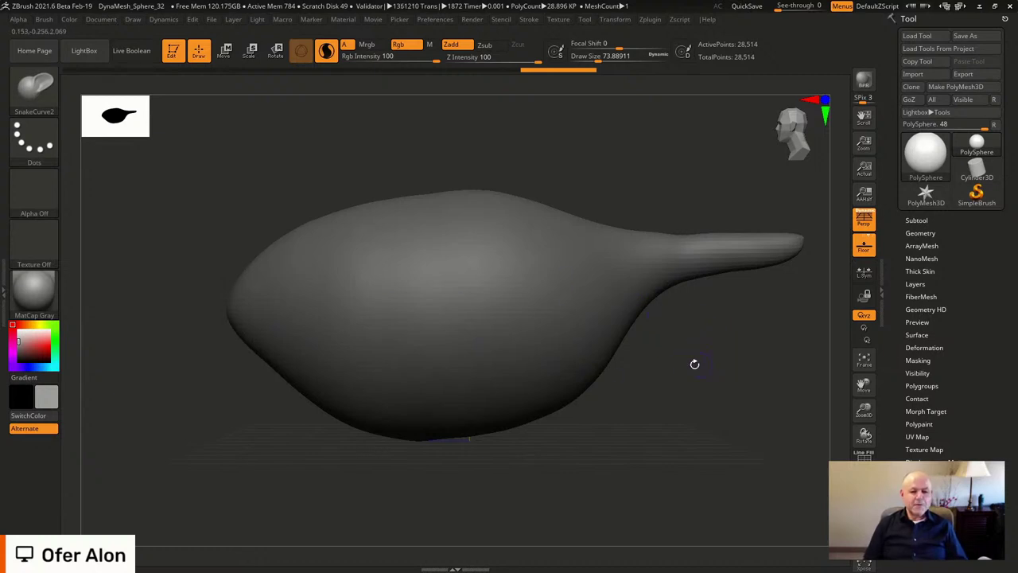
Set the colour to dark grey RGB 73, 73, 73 and fill the whole whale body with it
left_click_drag(739, 411, 662, 361)
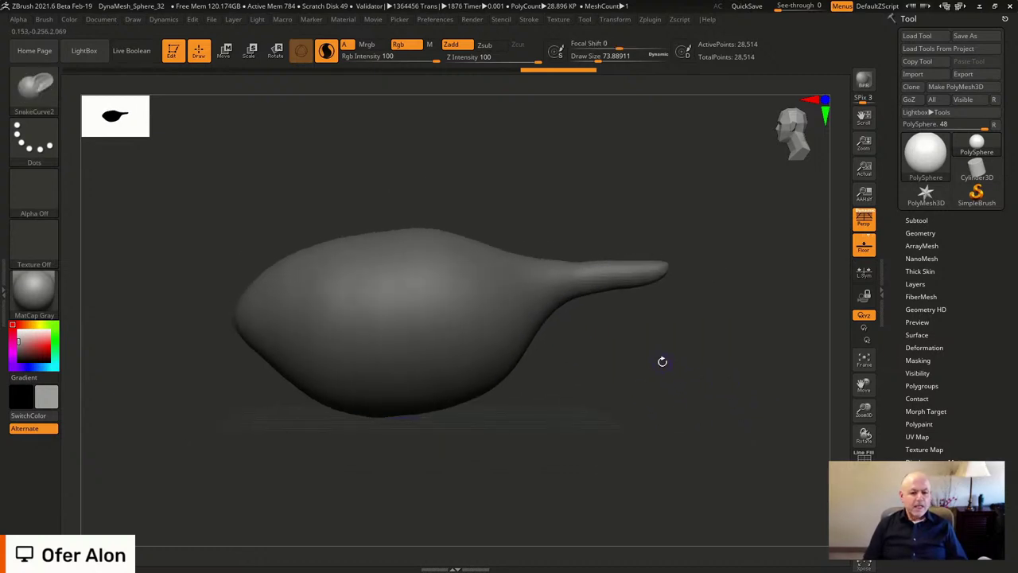
key("f")
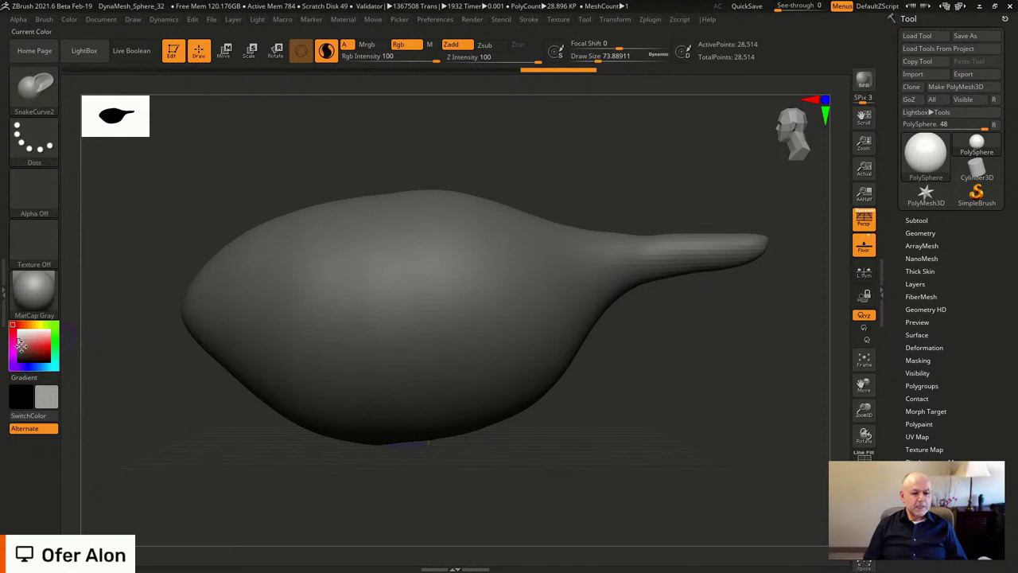
left_click(21, 346)
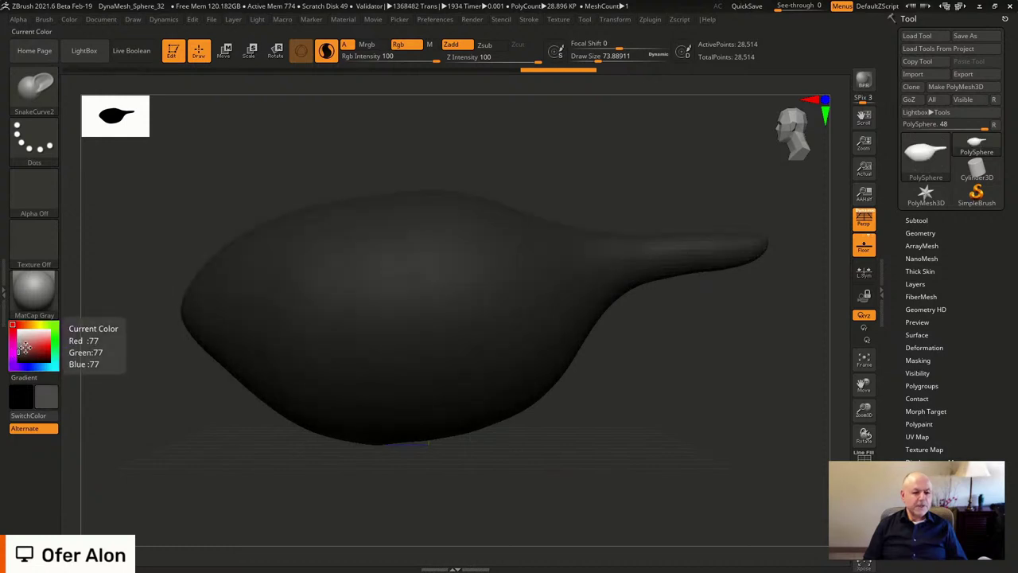
left_click(21, 350)
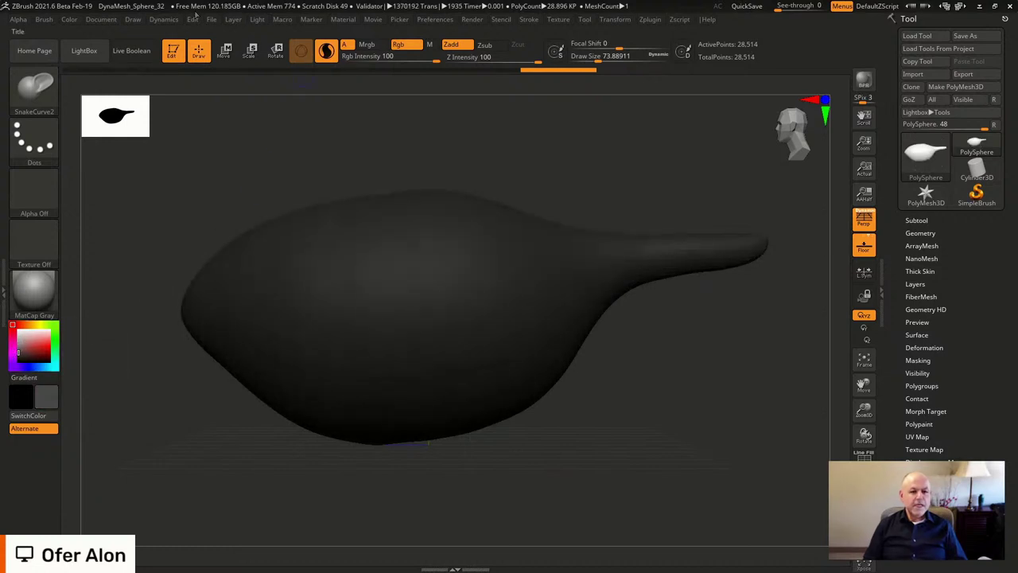
left_click(133, 19)
left_click(69, 20)
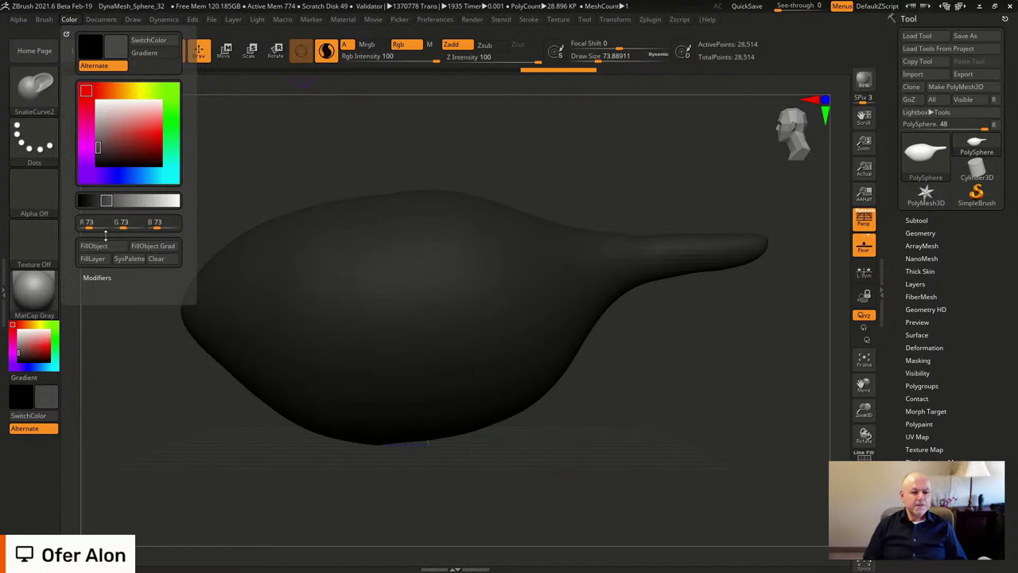
left_click(105, 247)
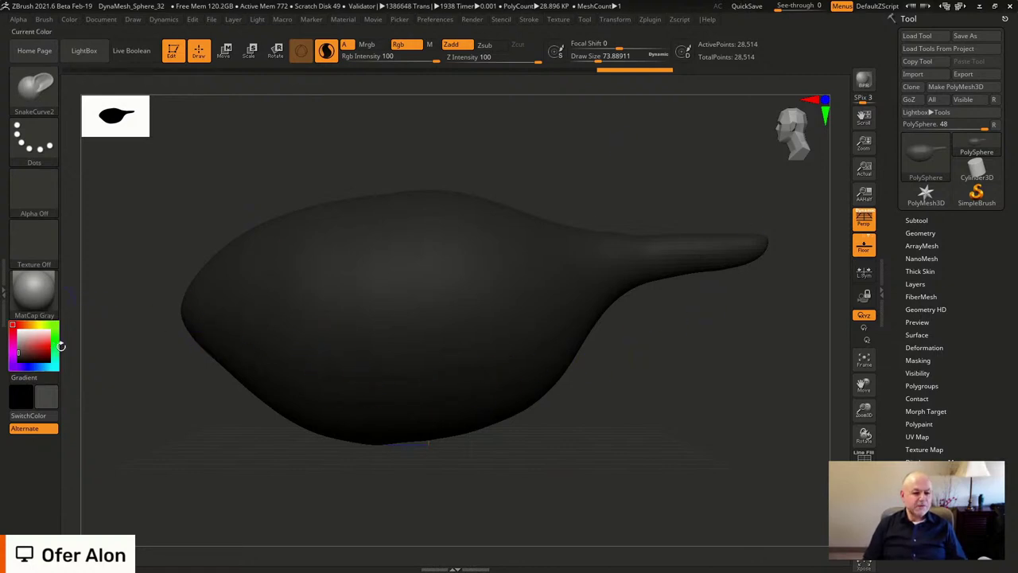
Mask the lower-jaw, belly and rear-flank markings, invert the mask, and fill them with light grey RGB 178, 178, 178
key("ctrl")
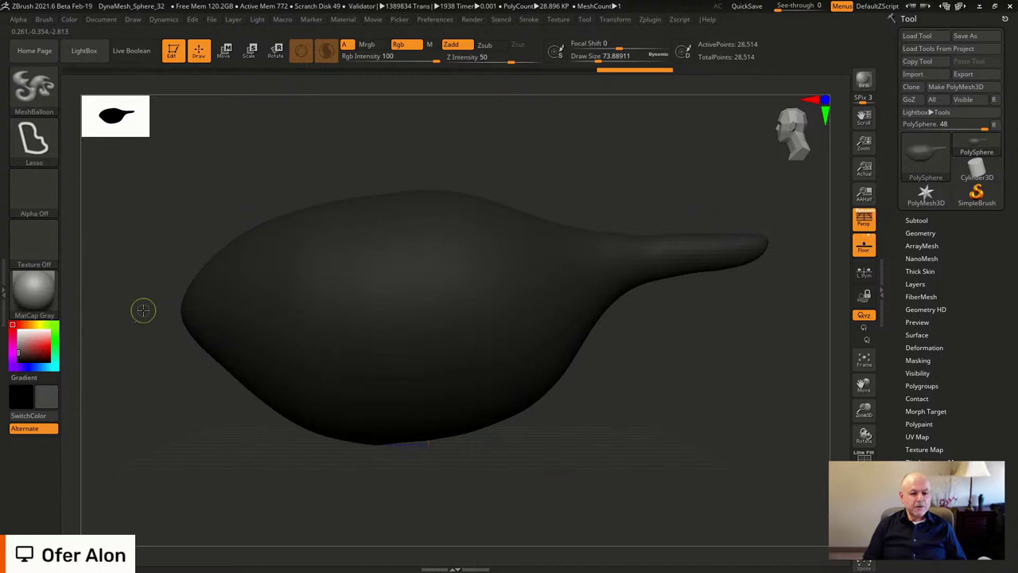
mouse_move(253, 309)
left_mouse_down("ctrl")
mouse_move(289, 325)
mouse_move(337, 419)
mouse_move(423, 425)
mouse_move(483, 397)
mouse_move(466, 316)
mouse_move(498, 295)
mouse_move(530, 354)
mouse_move(579, 294)
mouse_move(564, 345)
mouse_move(580, 368)
mouse_move(649, 366)
mouse_move(475, 484)
mouse_move(182, 411)
mouse_move(167, 374)
left_mouse_up("ctrl")
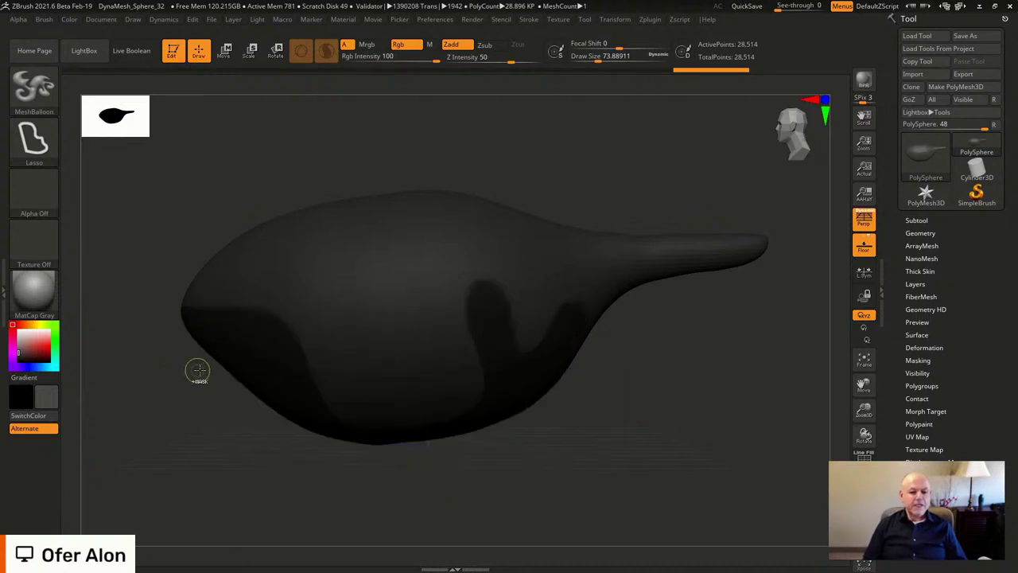
left_click(312, 139, "ctrl")
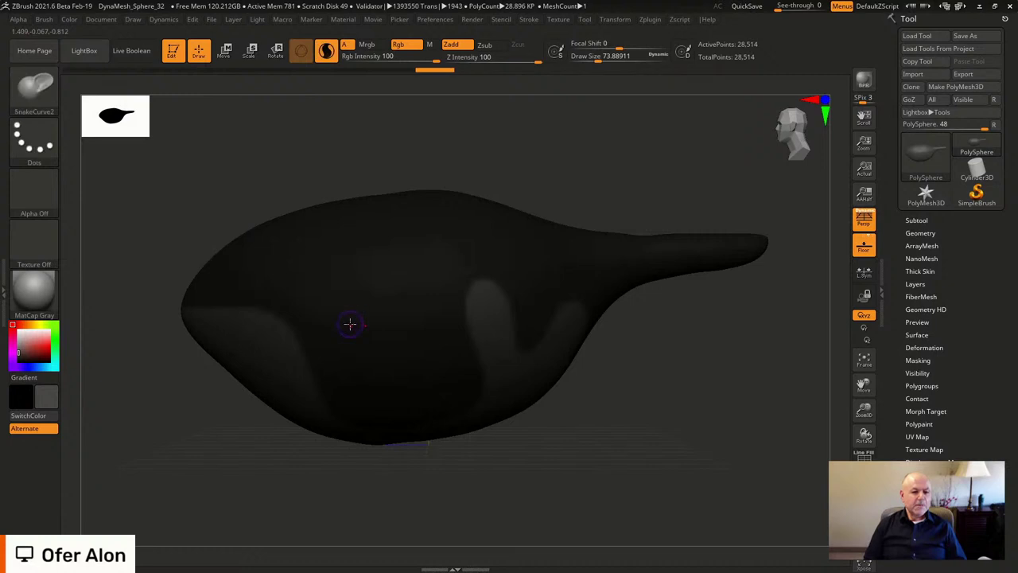
mouse_move(22, 353)
left_mouse_down()
mouse_move(25, 342)
mouse_move(12, 338)
left_mouse_up()
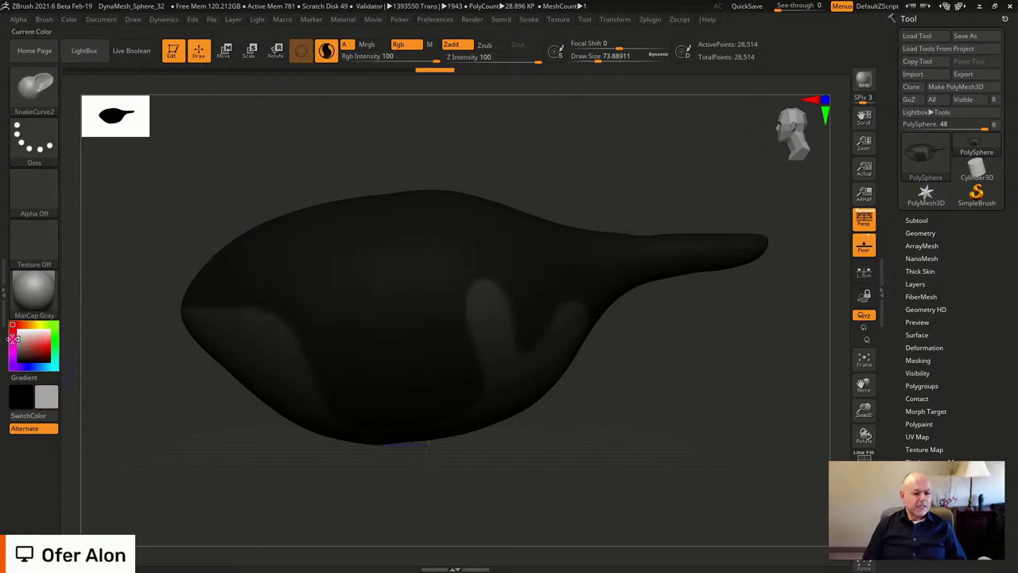
left_click(69, 19)
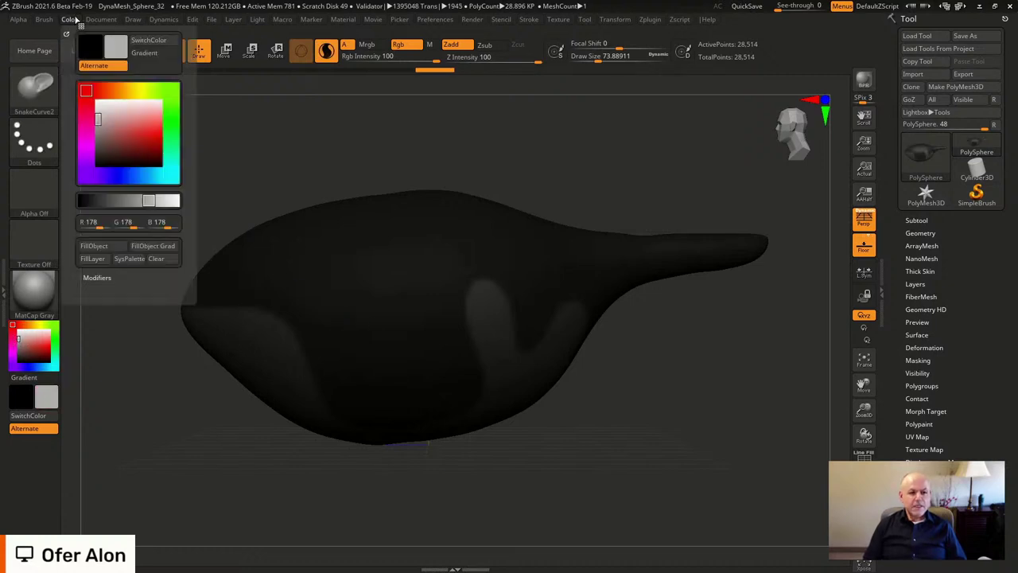
left_click(93, 246)
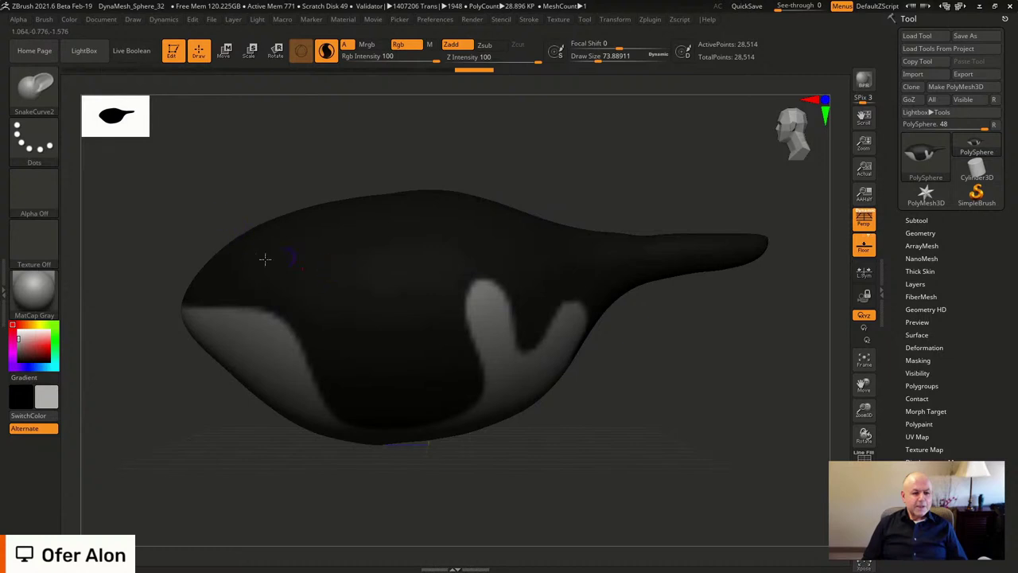
Clear the old mask, mask an oval eye patch above the jaw, invert it, and fill the patch with light grey
left_click(219, 205, "ctrl")
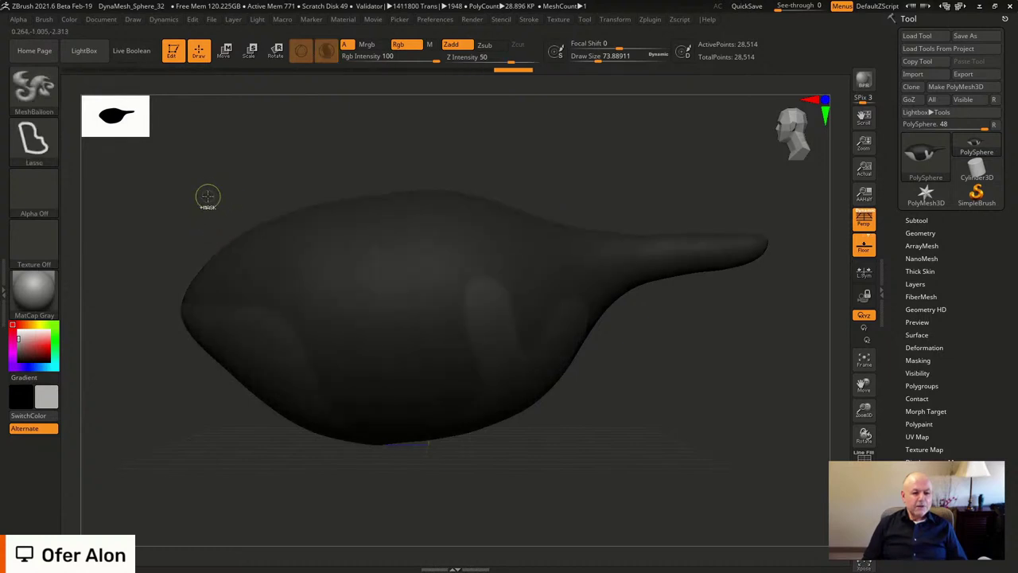
left_click(223, 218, "ctrl")
mouse_move(179, 186)
left_mouse_down("ctrl")
mouse_move(218, 191)
mouse_move(159, 215)
mouse_move(158, 228)
mouse_move(199, 237)
mouse_move(221, 215)
mouse_move(199, 200)
mouse_move(166, 208)
mouse_move(172, 230)
mouse_move(269, 301)
left_mouse_up("ctrl")
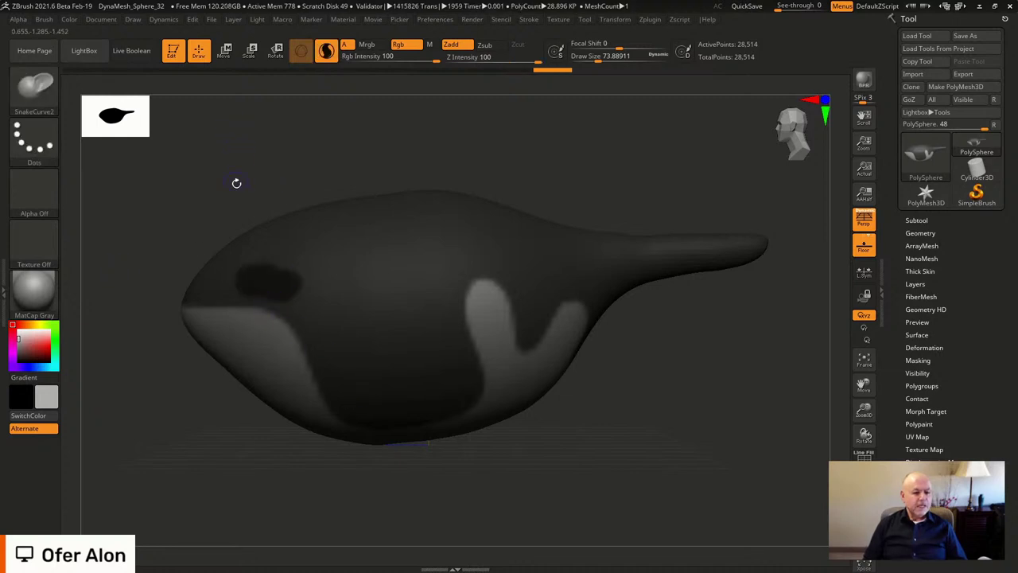
left_click(245, 191, "ctrl")
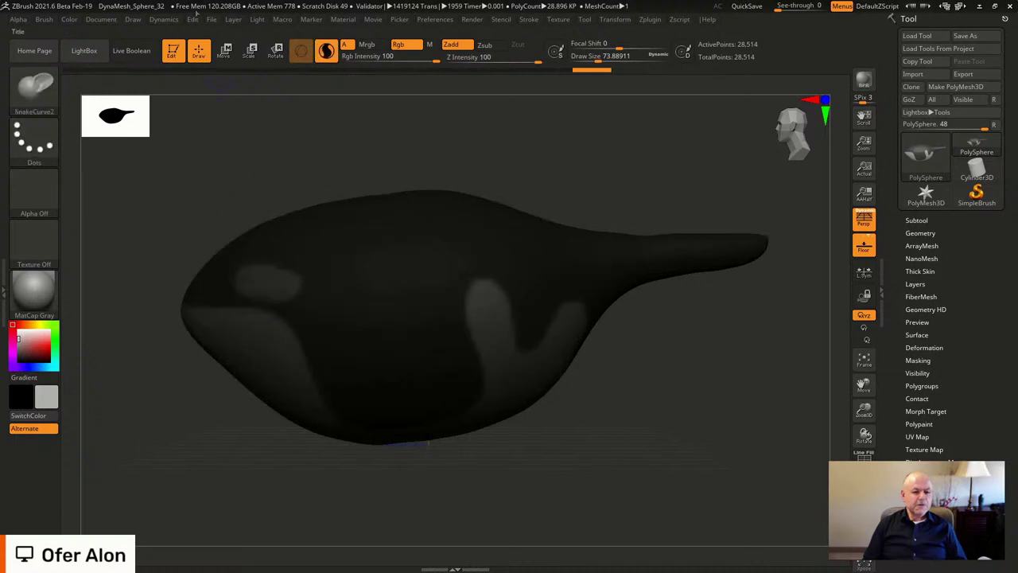
left_click(68, 24)
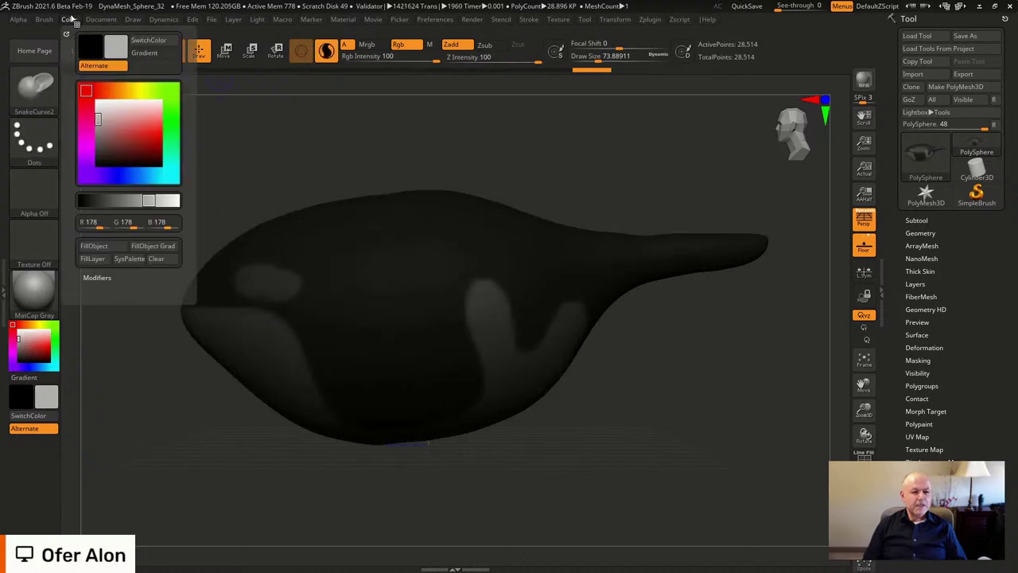
left_click(93, 246)
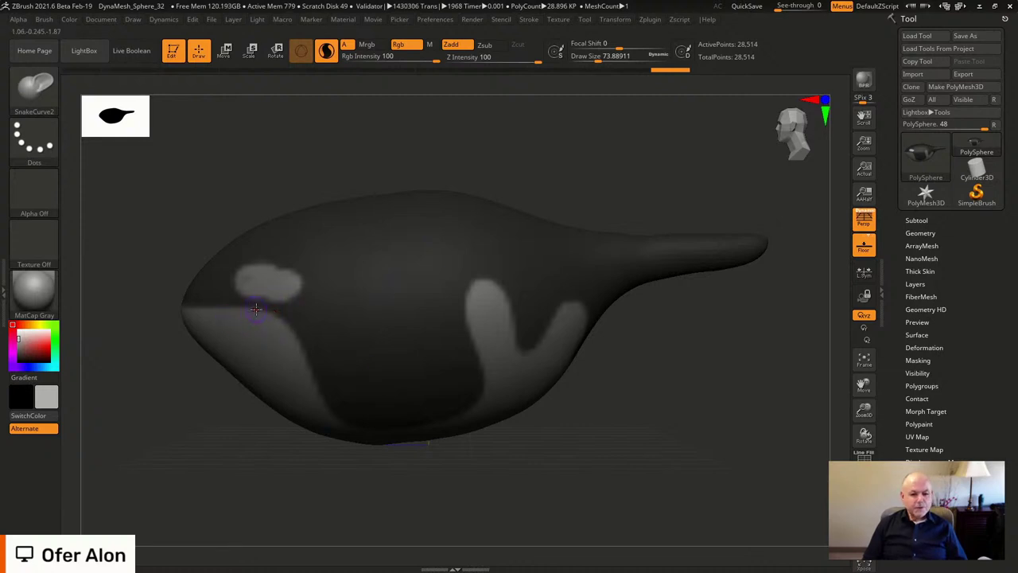
Switch MeshBalloon to the Circle stroke, add a tiny round eye just below the eye patch, and clear the mask
left_click(33, 88, "ctrl")
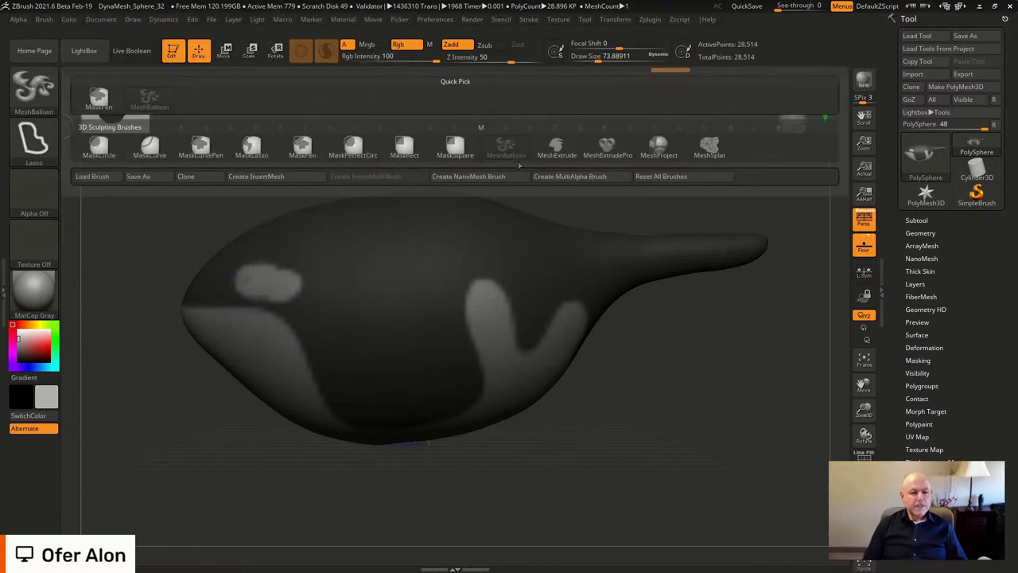
left_click(35, 151)
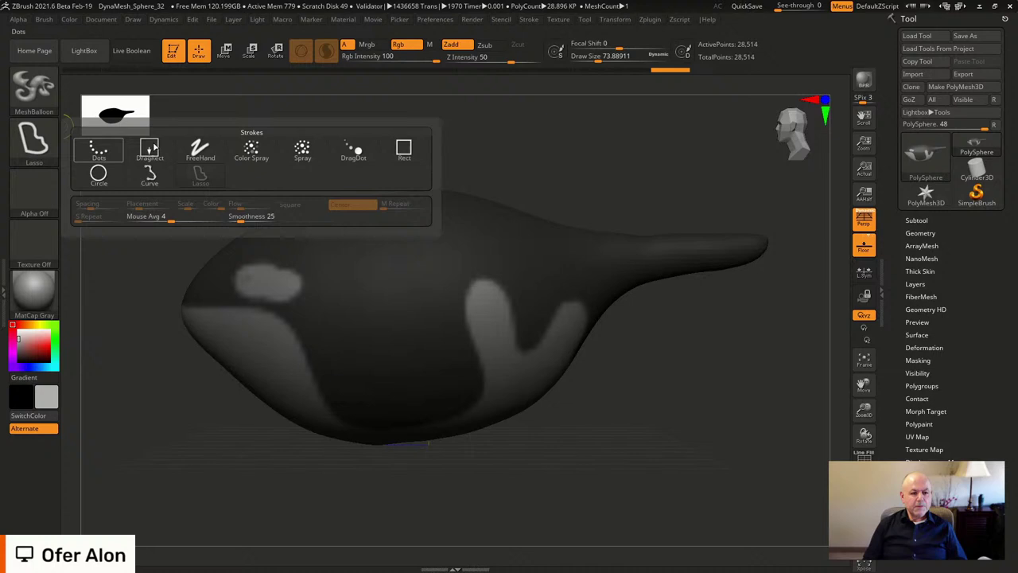
left_click(96, 174)
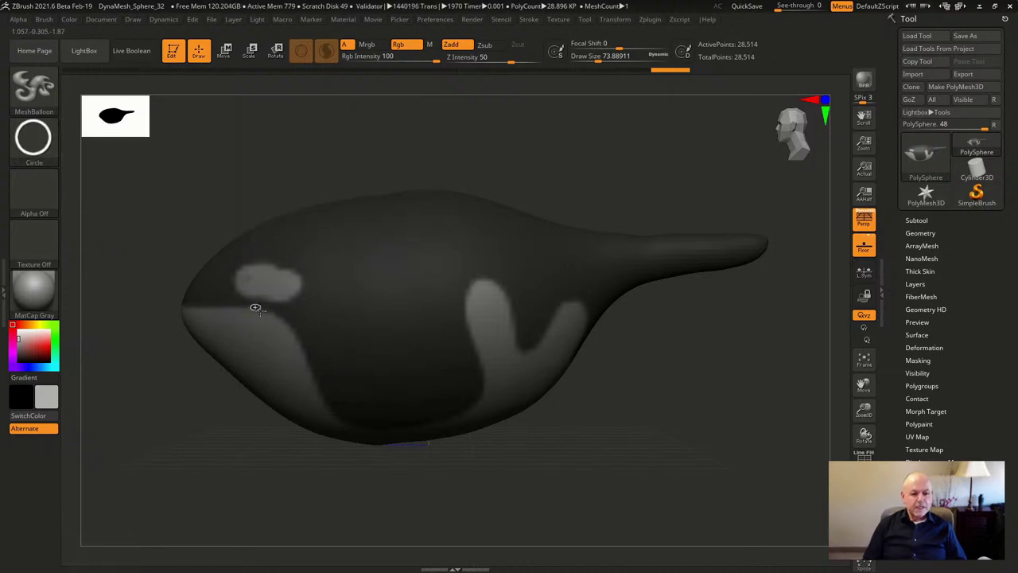
left_click(254, 307)
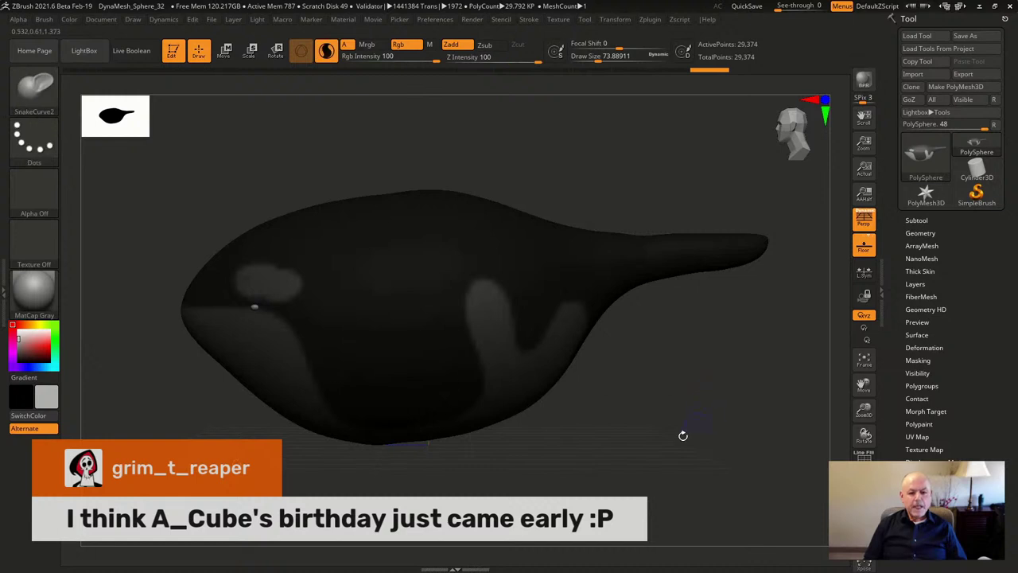
mouse_move(688, 360)
left_mouse_down()
mouse_move(704, 404)
mouse_move(584, 379)
mouse_move(565, 400)
left_mouse_up()
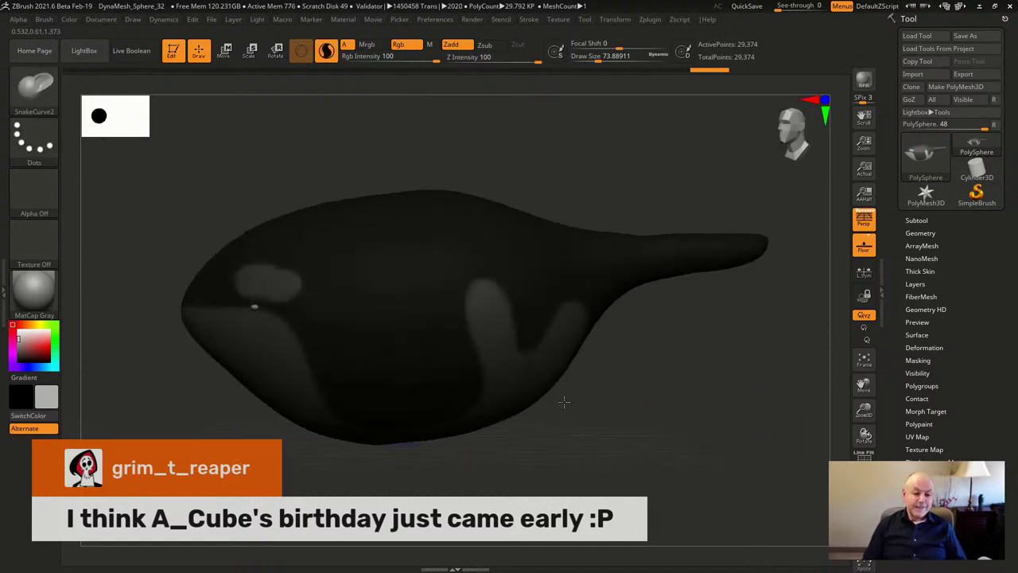
left_click_drag(665, 405, 706, 422, "ctrl")
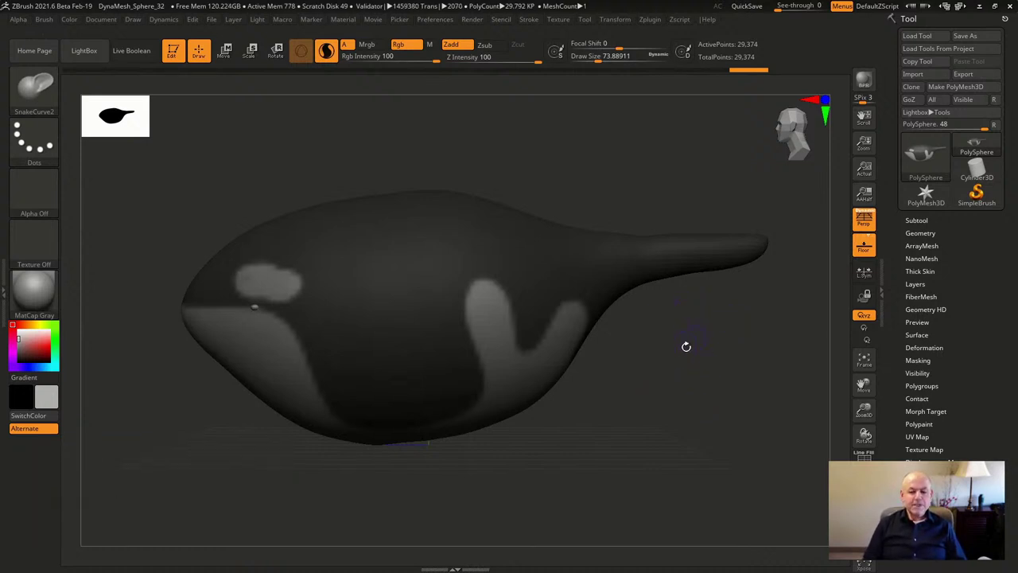
Switch the sculpting brush to SnakeCurve1
left_click_drag(659, 402, 671, 360, "alt")
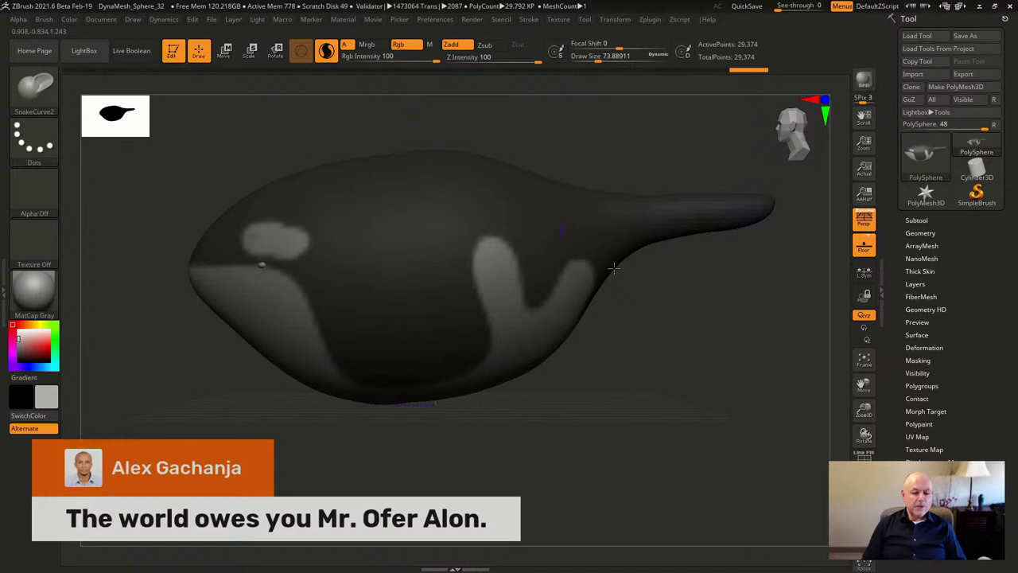
left_click_drag(713, 341, 696, 308)
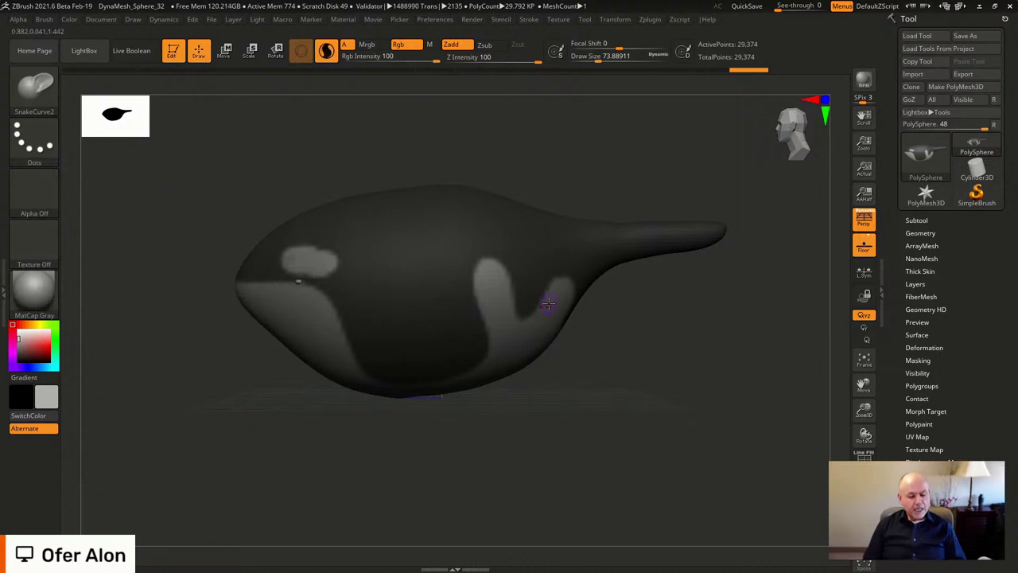
key("b")
key("s")
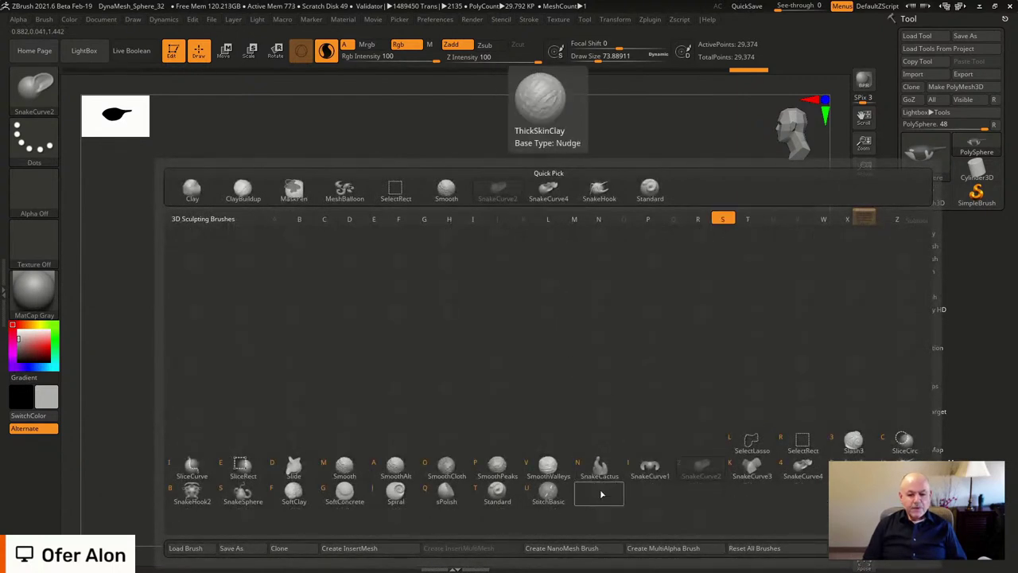
left_click(651, 468)
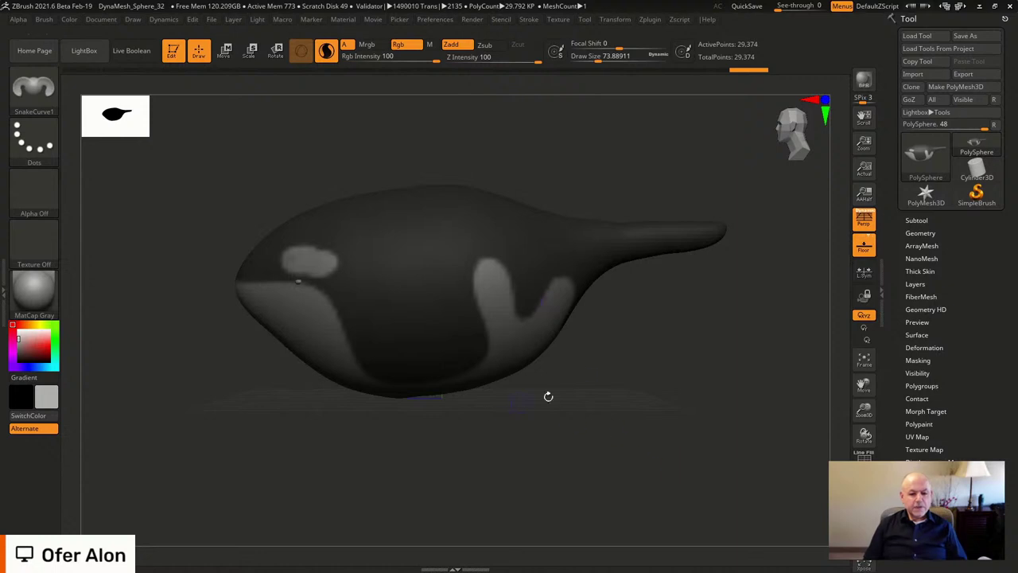
Choose a darker grey and pull a pair of pectoral flippers from the orca's lower body with the SnakeCurve1 brush
key("s")
left_click_drag(33, 342, 400, 265)
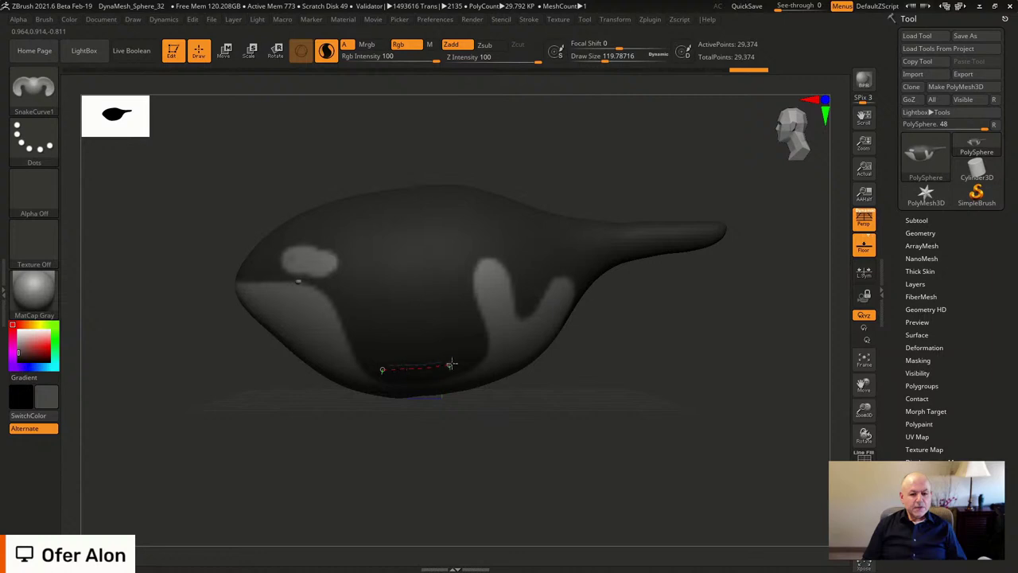
left_click_drag(468, 359, 466, 360)
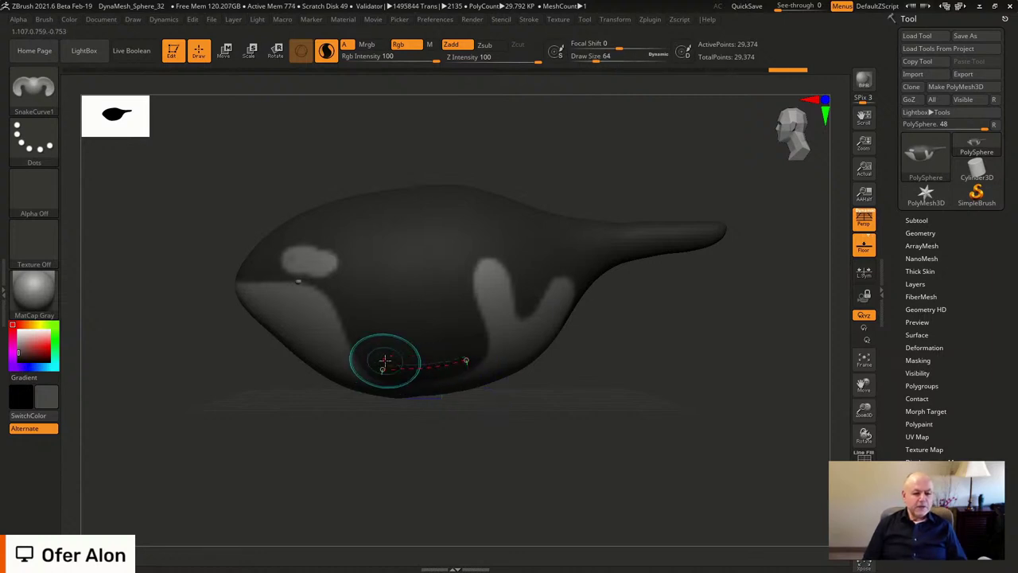
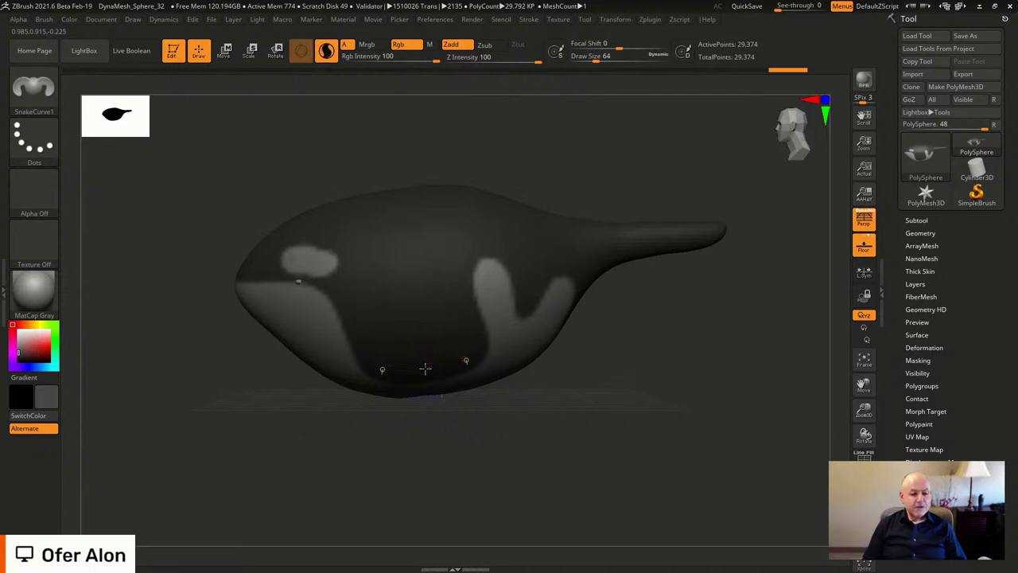
left_click_drag(424, 369, 451, 398)
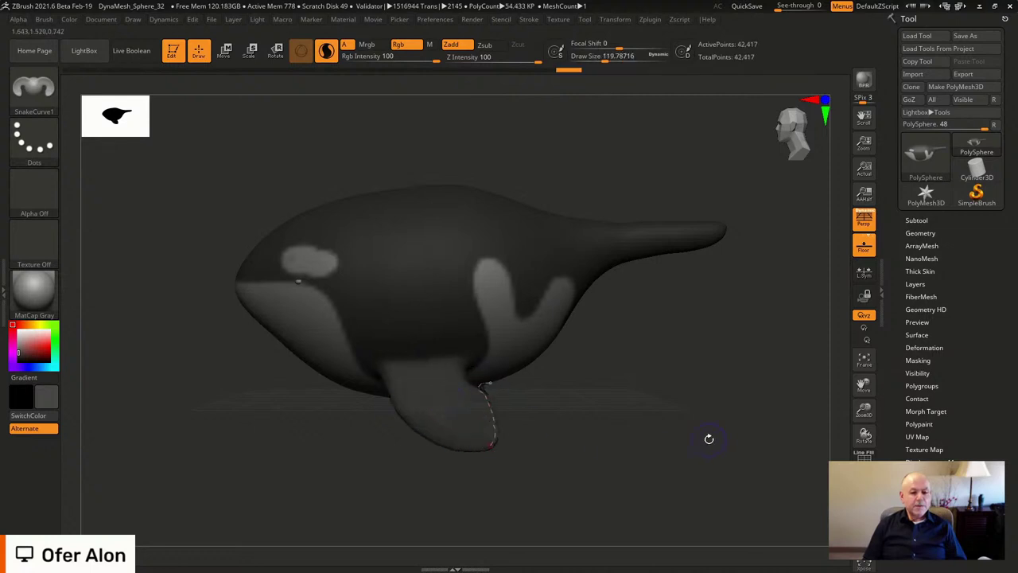
left_click_drag(708, 438, 668, 417)
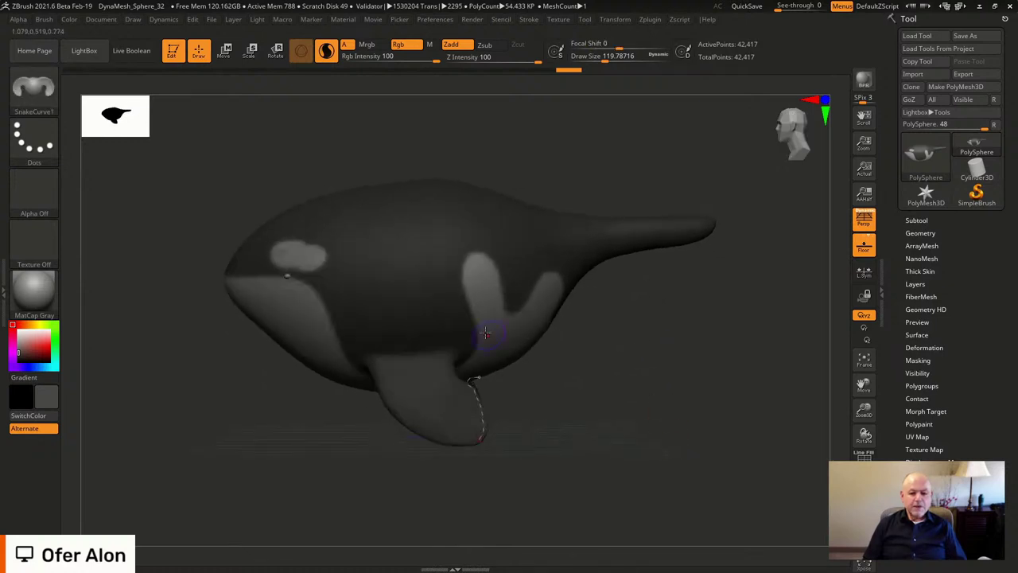
Pull mirrored flukes out of the tail end with SnakeCurve1, undoing the first attempt and redrawing from a higher angle
mouse_move(506, 424)
left_mouse_down()
mouse_move(685, 350)
mouse_move(692, 280)
left_mouse_up()
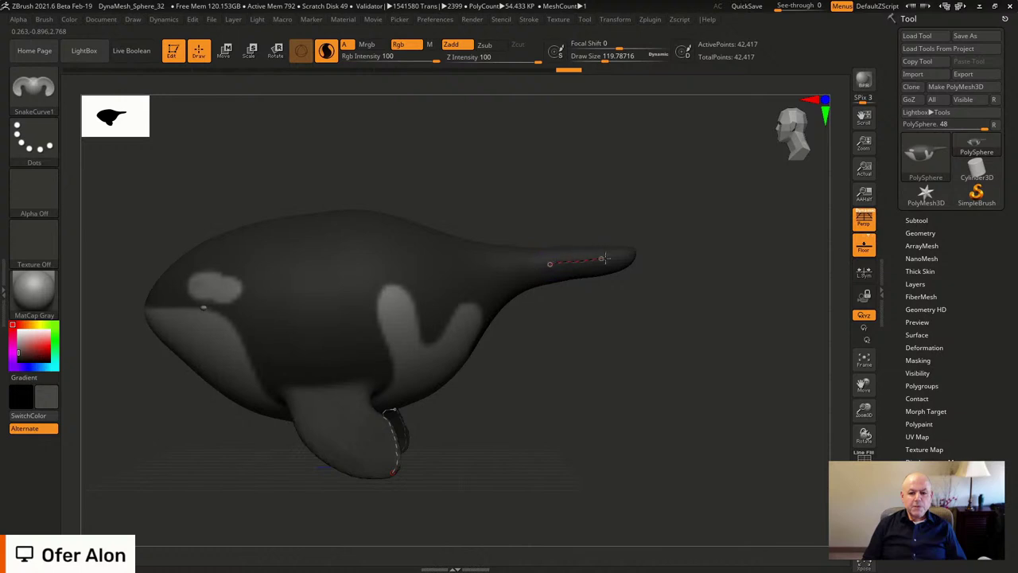
mouse_move(605, 259)
left_mouse_down()
mouse_move(633, 257)
mouse_move(624, 269)
mouse_move(641, 275)
left_mouse_up()
key("ctrl+z")
left_click_drag(716, 333, 727, 375)
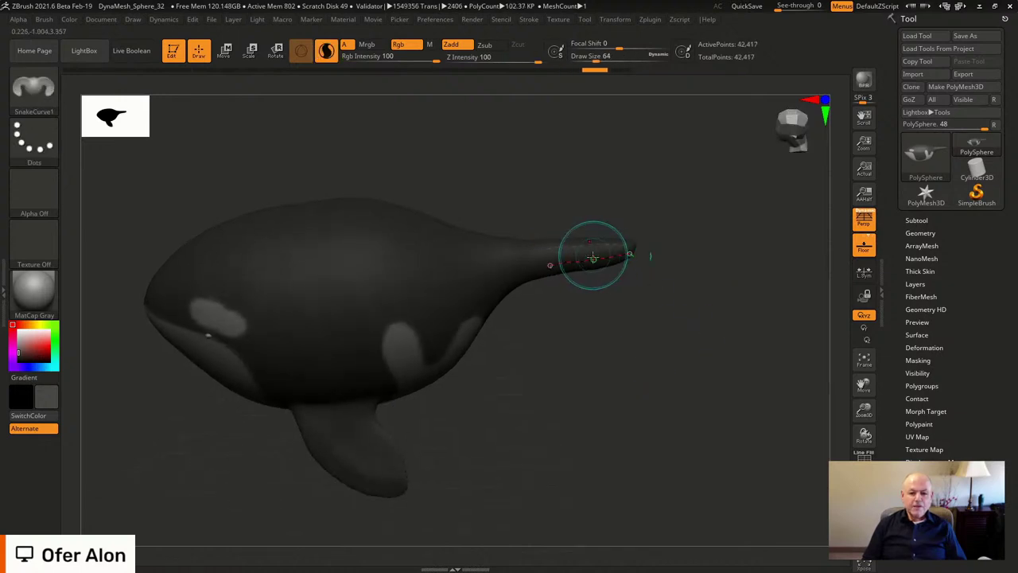
left_click_drag(594, 259, 628, 277)
mouse_move(688, 437)
left_mouse_down()
mouse_move(702, 443)
mouse_move(725, 427)
mouse_move(732, 400)
mouse_move(676, 403)
mouse_move(596, 381)
mouse_move(669, 387)
mouse_move(729, 362)
mouse_move(607, 437)
mouse_move(632, 463)
mouse_move(621, 411)
mouse_move(707, 462)
mouse_move(702, 473)
left_mouse_up()
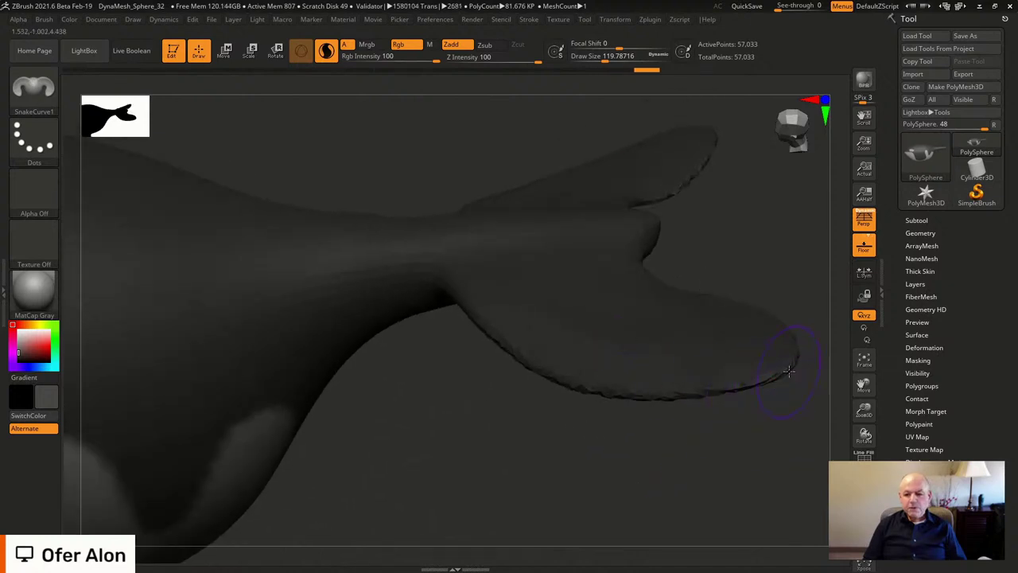
Draw a curve along the outer edge of the tail fluke and extend that edge outward to broaden the fluke tip
left_click_drag(650, 393, 618, 395)
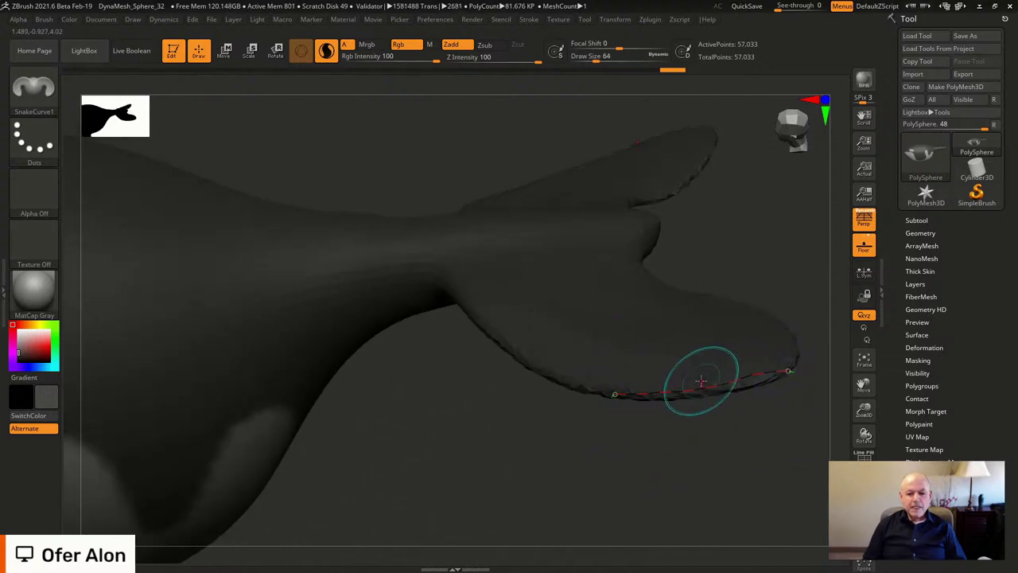
left_click_drag(721, 388, 713, 409)
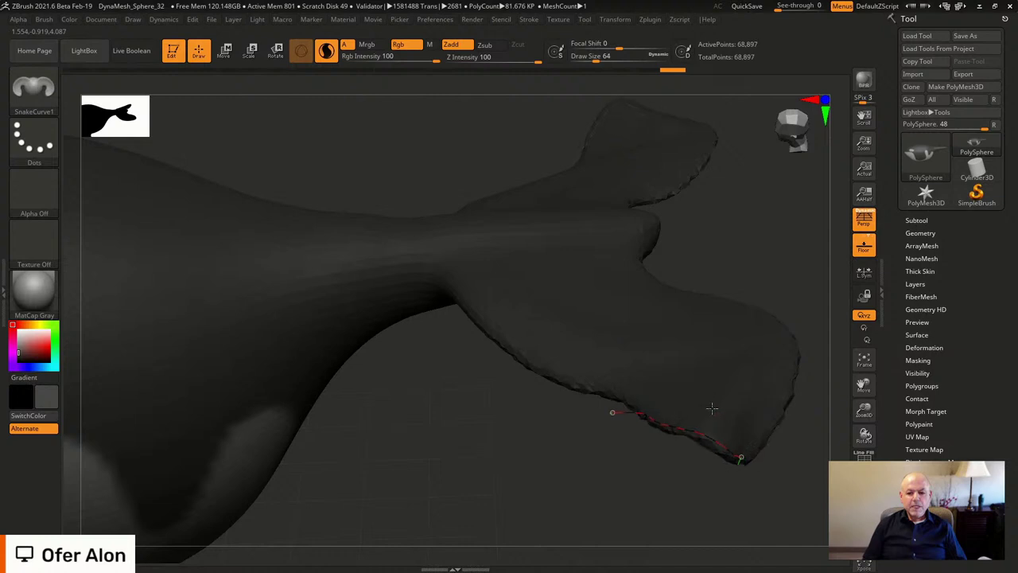
mouse_move(566, 486)
left_mouse_down()
mouse_move(543, 448)
mouse_move(547, 423)
mouse_move(549, 506)
mouse_move(699, 470)
mouse_move(628, 397)
mouse_move(630, 445)
mouse_move(744, 406)
mouse_move(377, 345)
mouse_move(395, 345)
left_mouse_up()
mouse_move(650, 393)
left_mouse_down("alt")
mouse_move(746, 397)
mouse_move(499, 259)
left_mouse_up("alt")
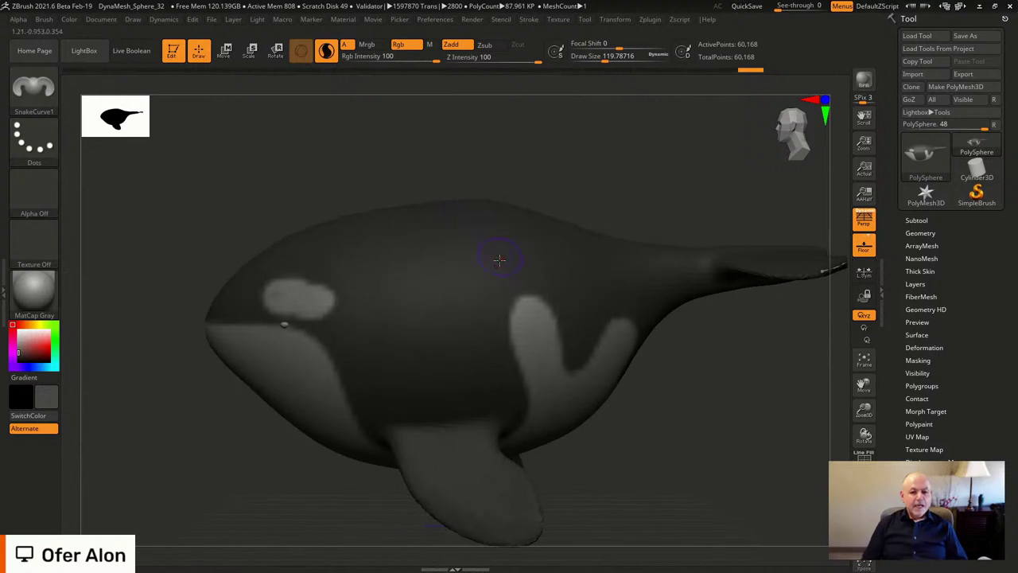
Set MeshBalloon to the Lasso stroke and draw a tall, curved dorsal fin on top of the orca's back
mouse_move(480, 144)
left_mouse_down()
mouse_move(586, 170)
mouse_move(560, 182)
left_mouse_up()
key("ctrl")
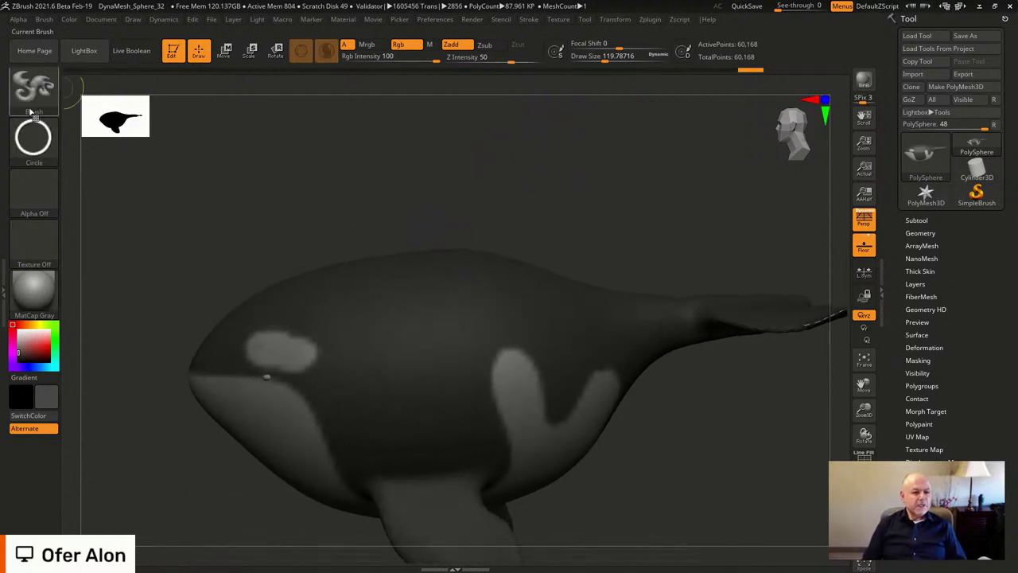
mouse_move(36, 113)
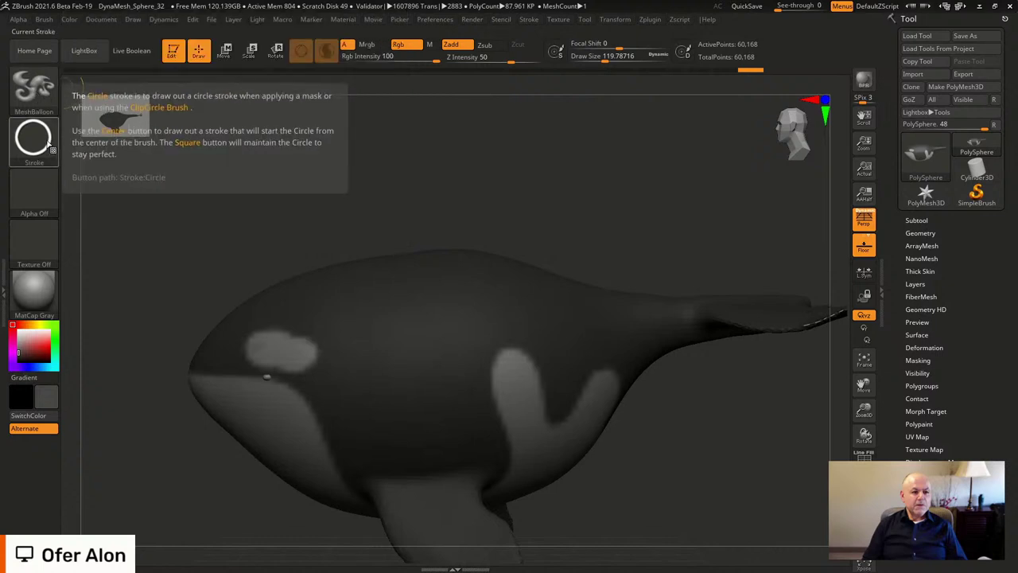
left_click(33, 139)
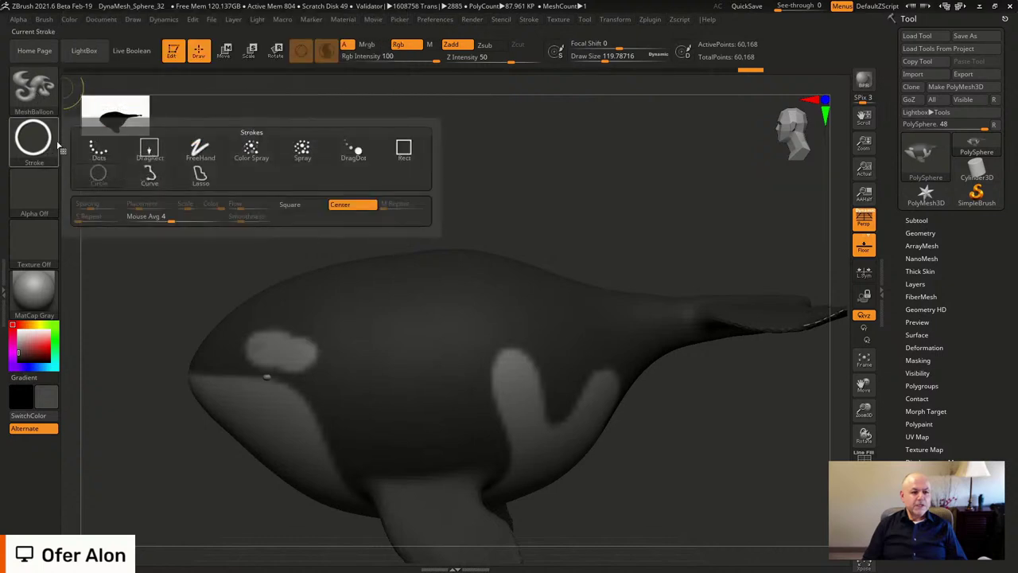
left_click(201, 175)
mouse_move(607, 216)
left_mouse_down("alt")
mouse_move(680, 238)
mouse_move(568, 228)
left_mouse_up("alt")
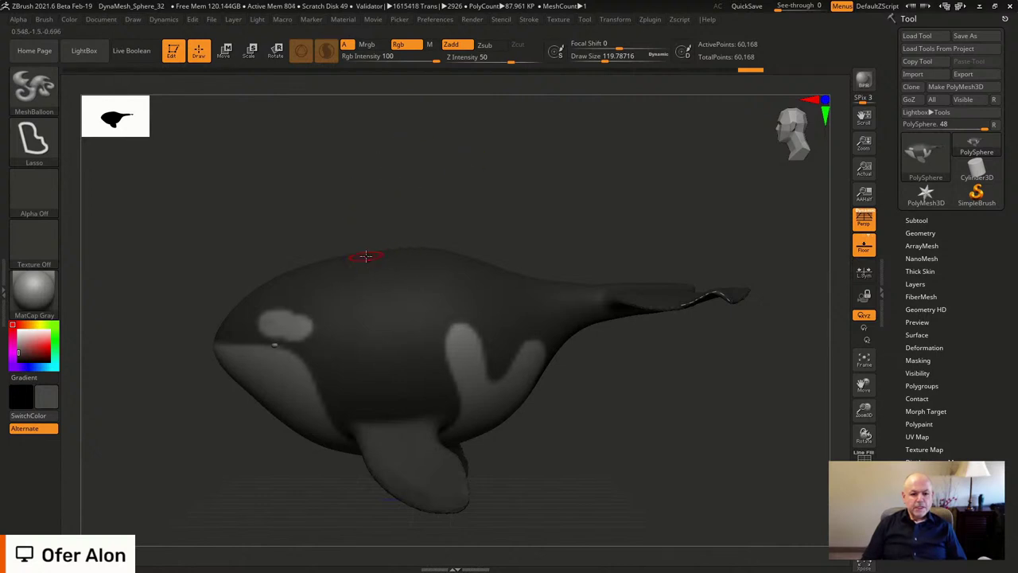
mouse_move(350, 274)
left_mouse_down("ctrl")
mouse_move(385, 178)
mouse_move(416, 140)
mouse_move(406, 209)
mouse_move(420, 257)
mouse_move(370, 295)
mouse_move(368, 283)
left_mouse_up("ctrl")
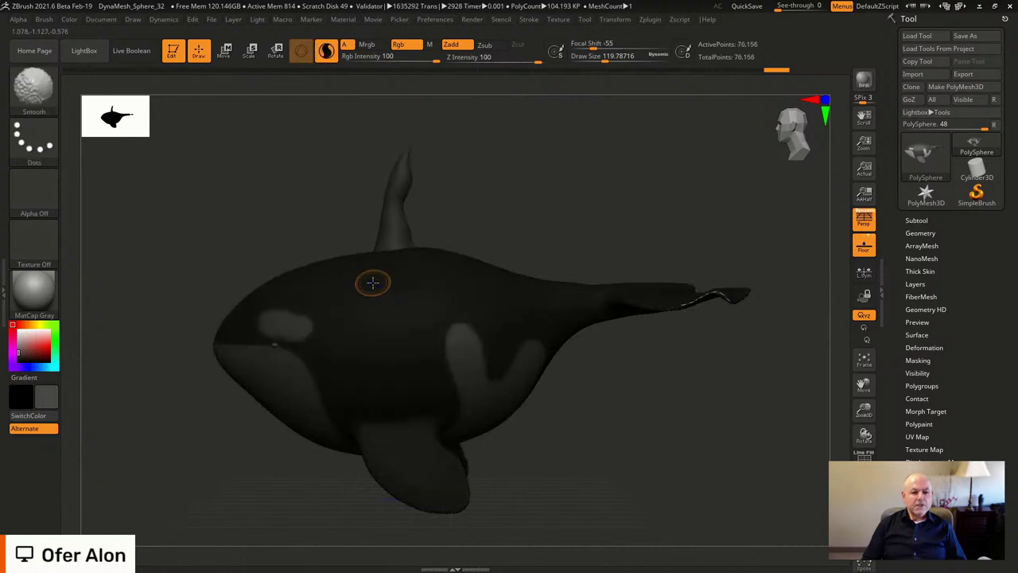
From the front view, scale the dorsal fin thinner across its width, then clear the mask and update the DynaMesh
left_click_drag(568, 190, 609, 184, "shift")
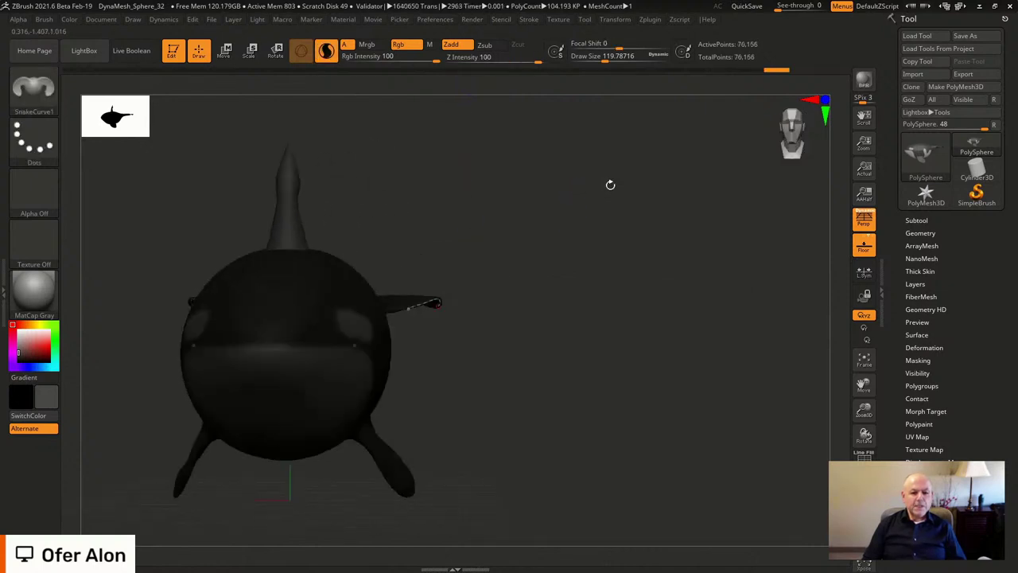
left_click_drag(437, 195, 681, 186, "alt")
left_click_drag(594, 225, 501, 222, "alt")
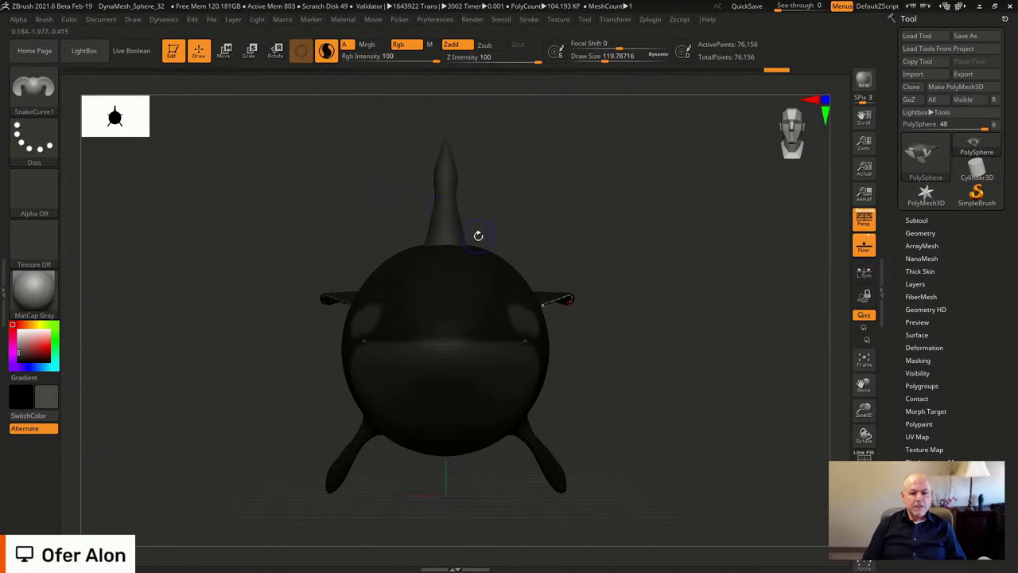
key("e")
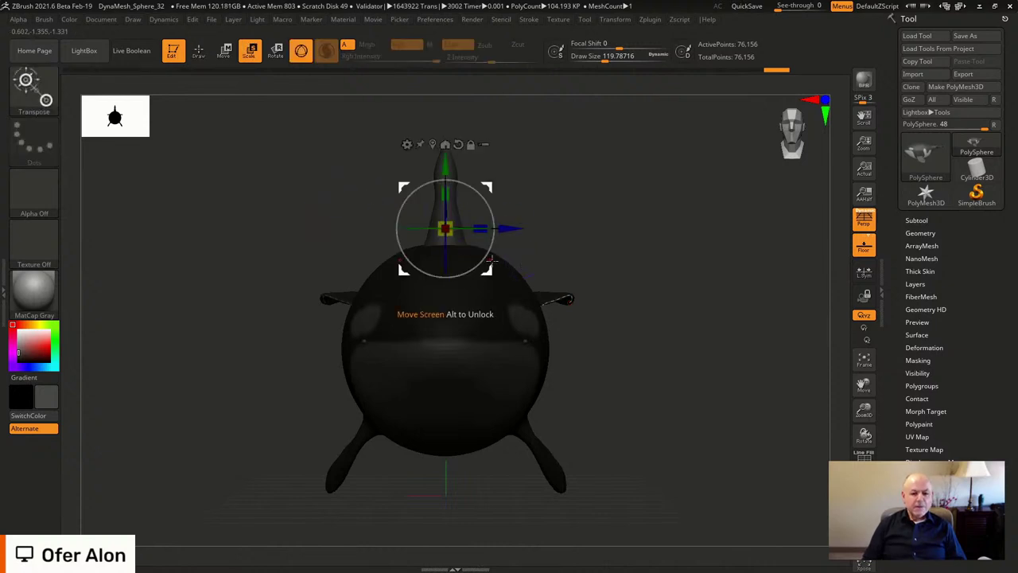
left_click_drag(481, 227, 455, 225)
key("q")
mouse_move(669, 235)
left_mouse_down()
mouse_move(648, 244)
mouse_move(647, 200)
mouse_move(617, 196)
left_mouse_up()
left_click_drag(548, 163, 617, 197, "ctrl")
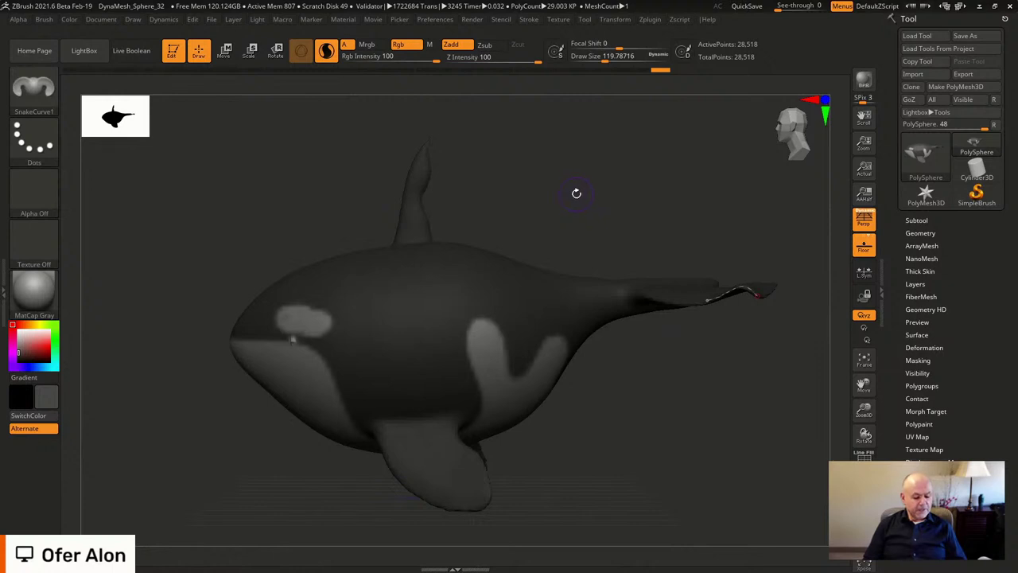
Apply the Bend Curve deformer along the orca's length and increase the curve to five control points
mouse_move(584, 180)
left_mouse_down()
mouse_move(600, 195)
mouse_move(588, 174)
mouse_move(605, 178)
mouse_move(585, 197)
mouse_move(573, 186)
left_mouse_up()
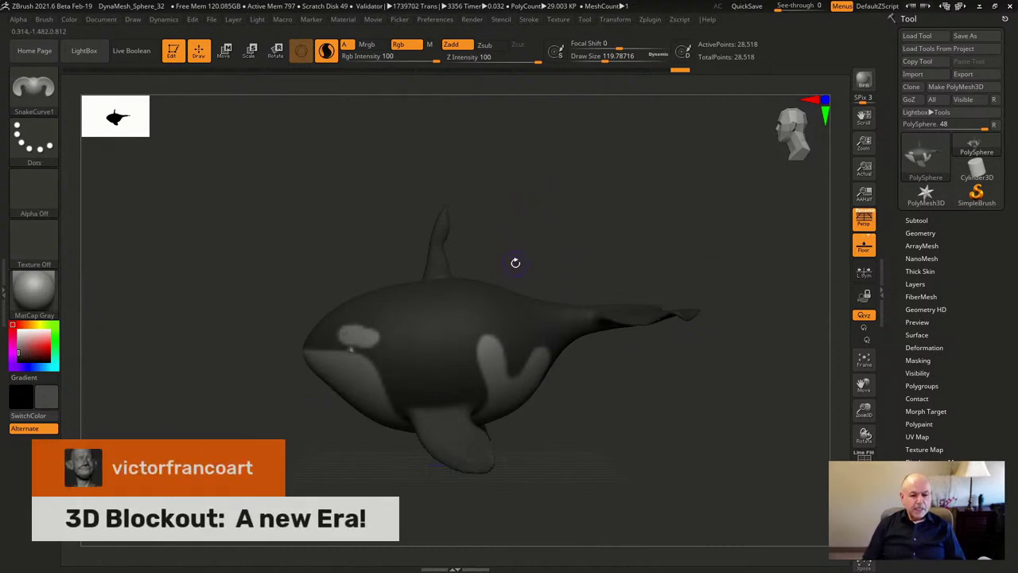
key("w")
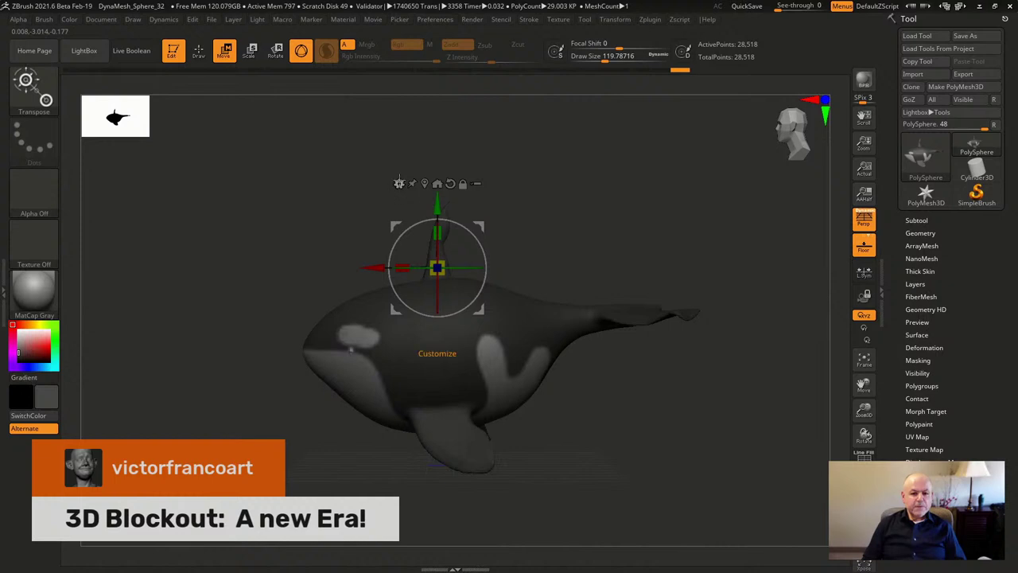
left_click(399, 183)
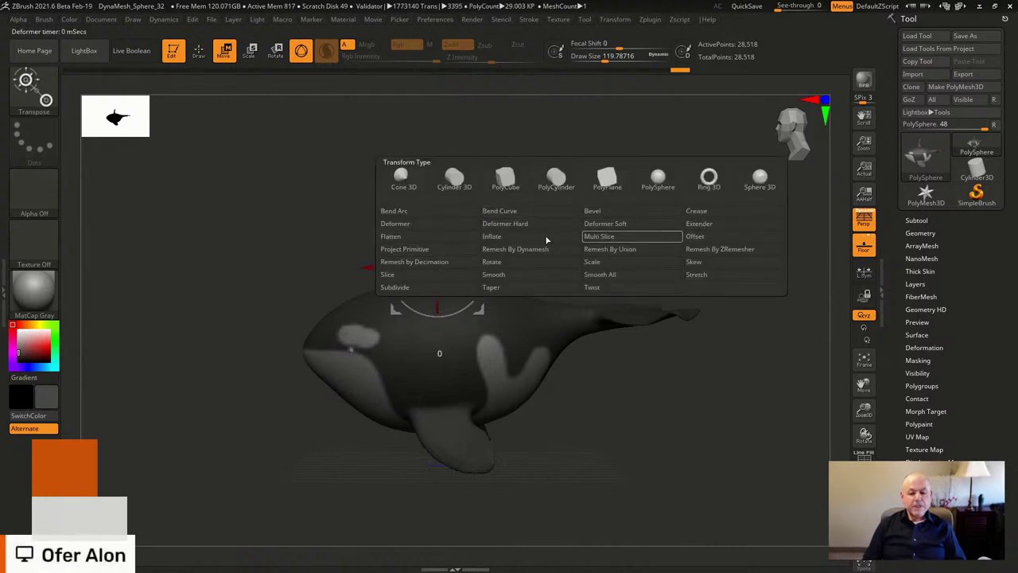
left_click(505, 213)
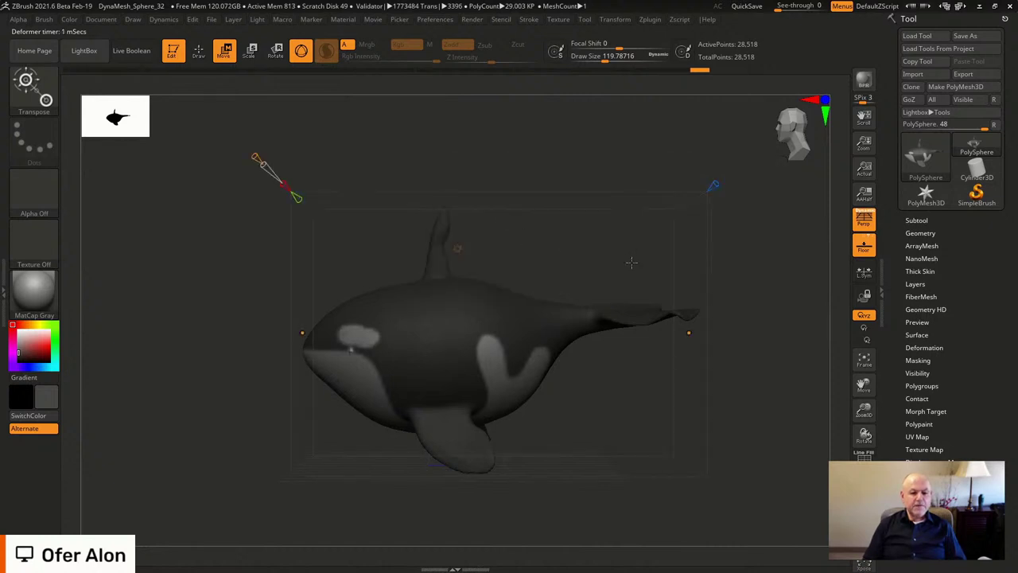
left_click_drag(632, 262, 736, 315)
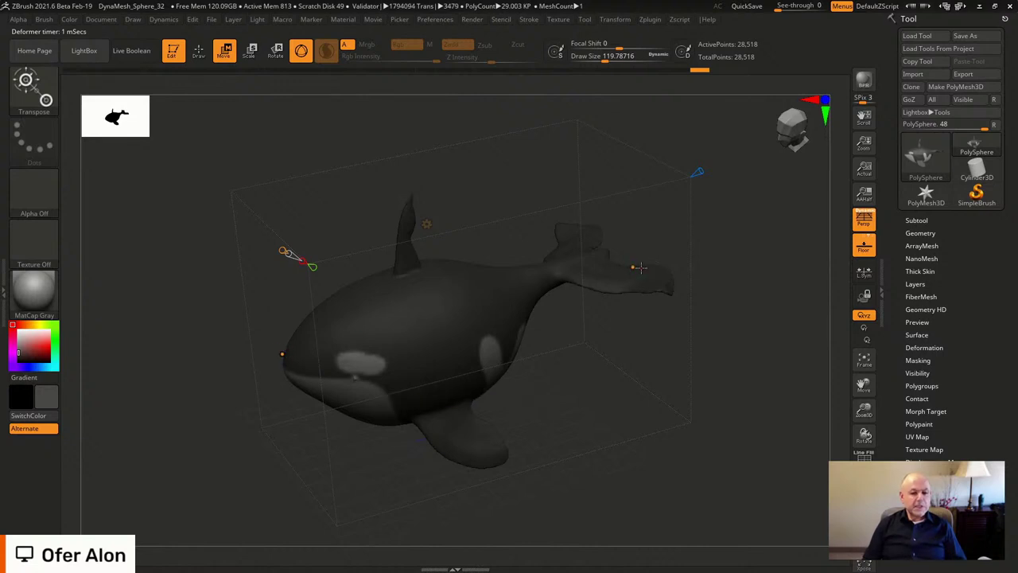
left_click_drag(760, 368, 706, 340)
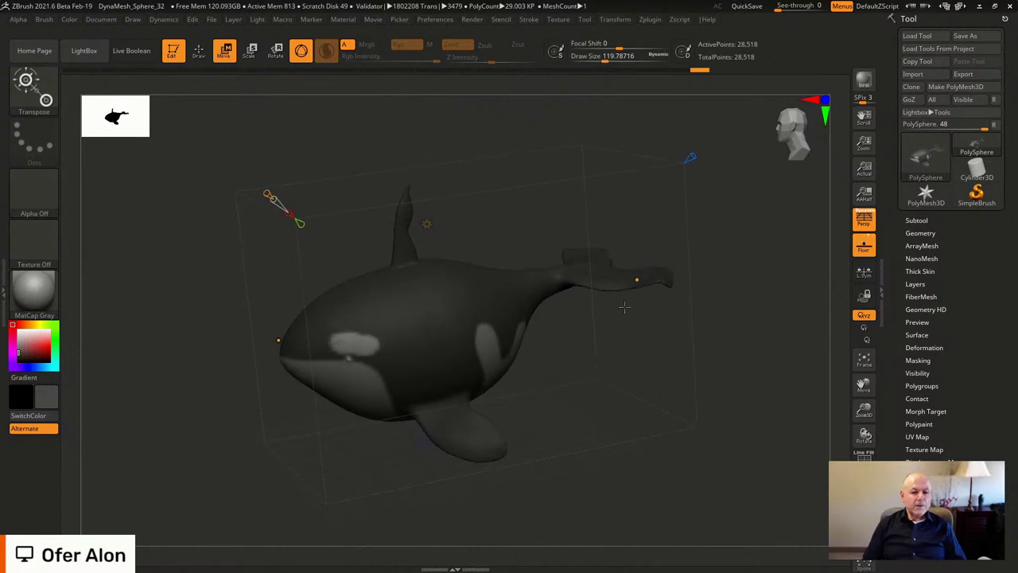
left_click_drag(267, 194, 263, 187)
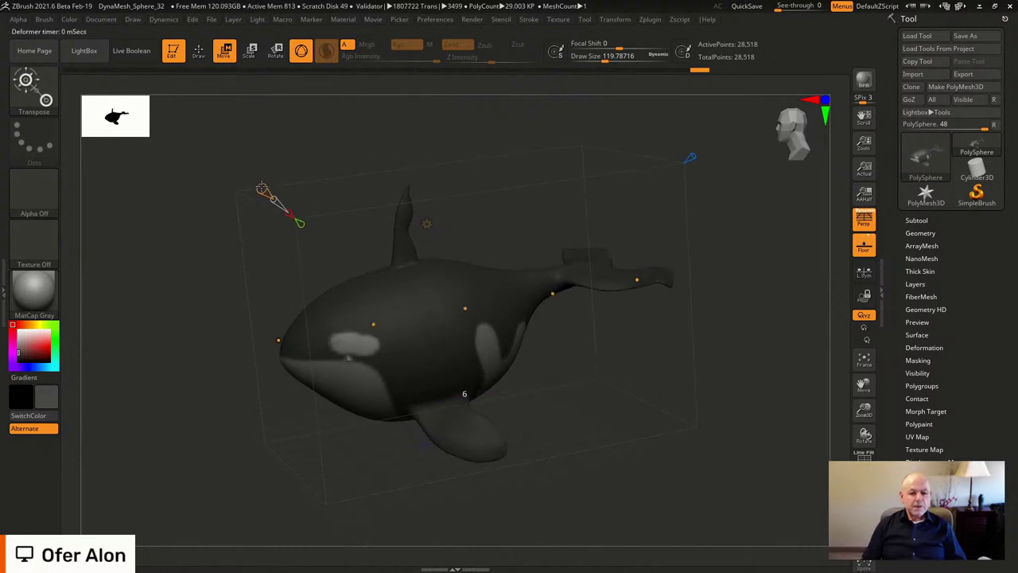
left_click_drag(785, 306, 768, 317)
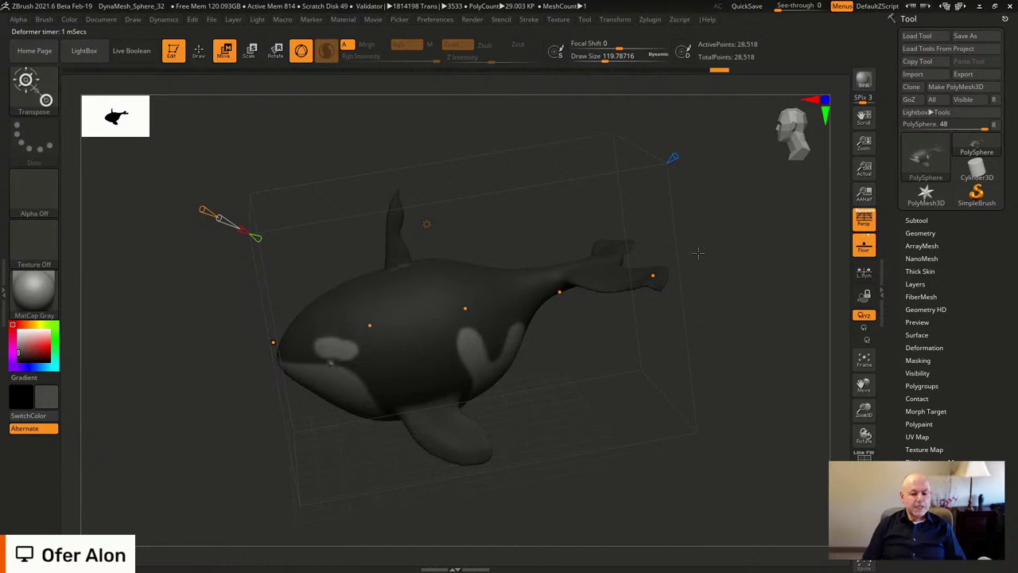
left_click_drag(759, 296, 741, 336)
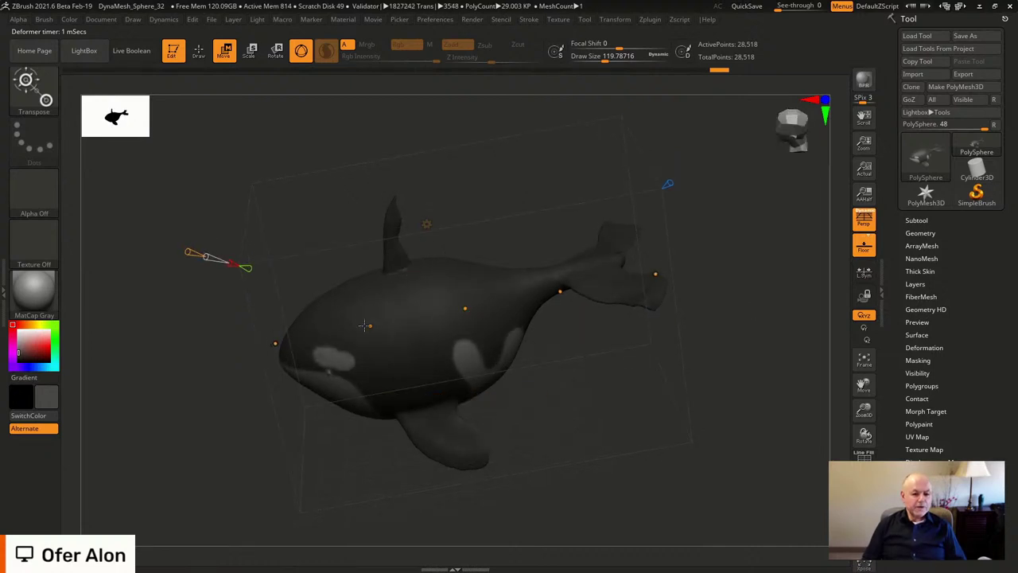
left_click_drag(385, 339, 524, 313)
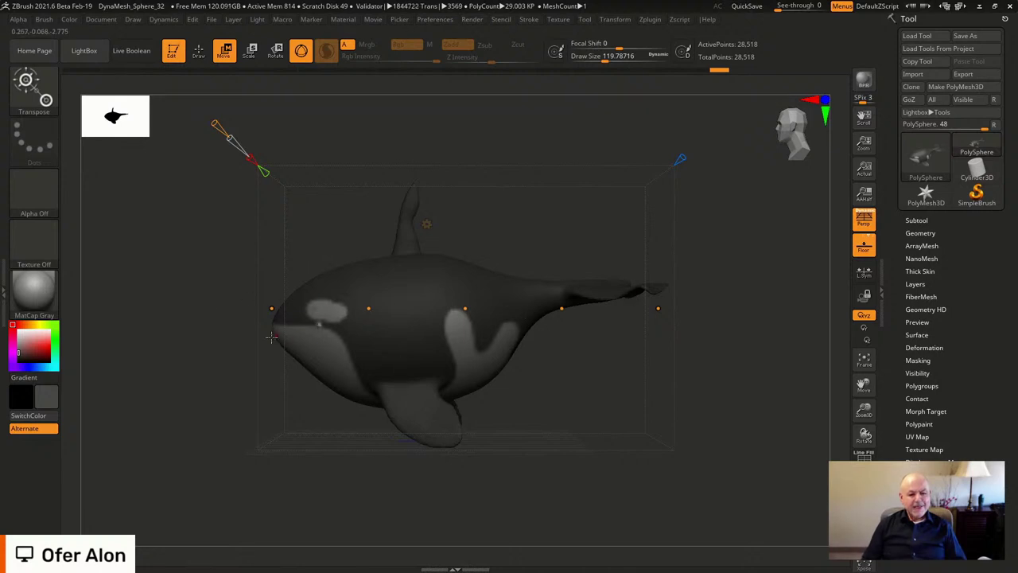
Bend the orca into a leaping pose by raising the head and tail curve points and lowering the middle one
left_click_drag(272, 310, 272, 248)
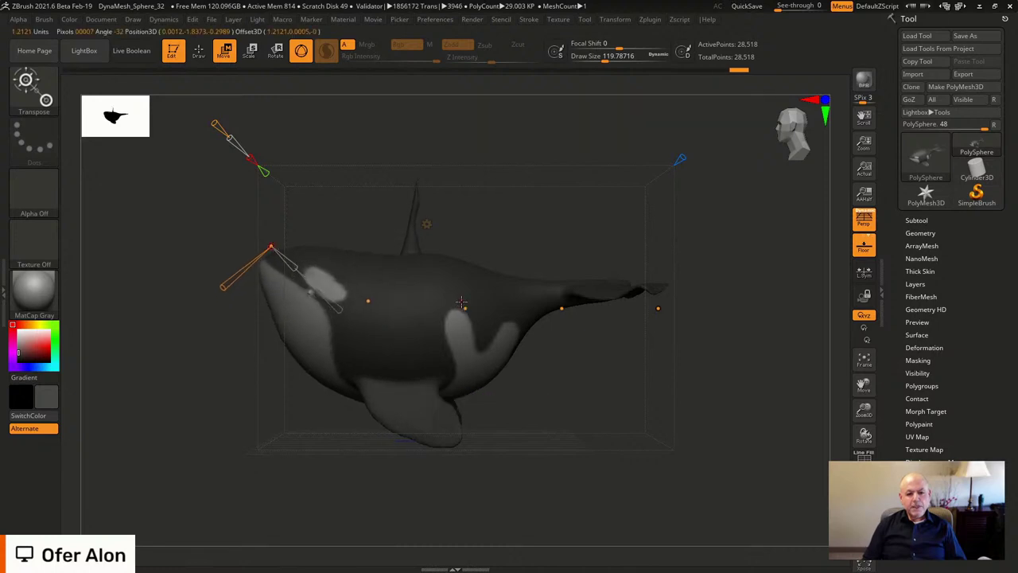
left_click_drag(466, 308, 467, 328)
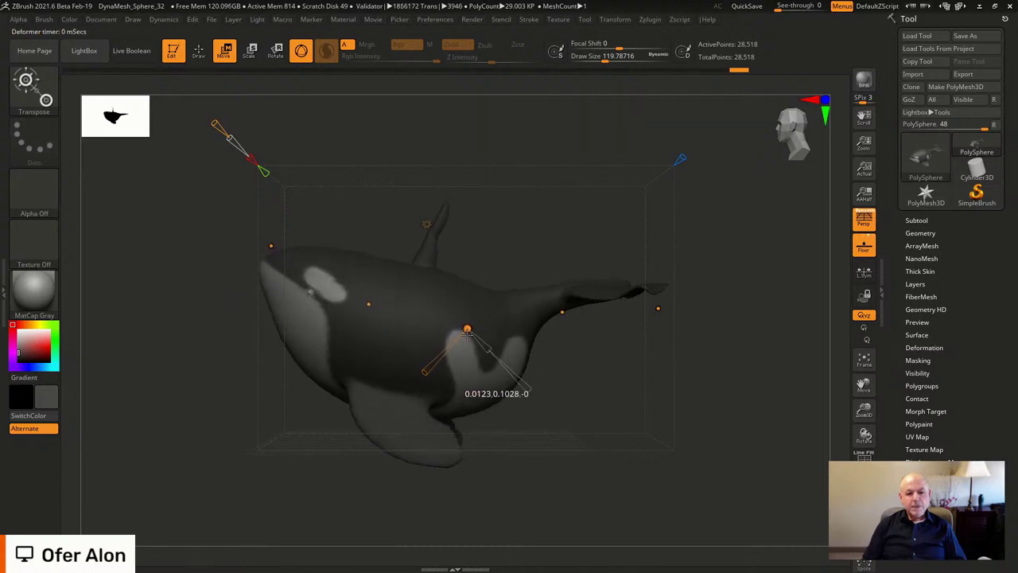
left_click_drag(657, 307, 651, 233)
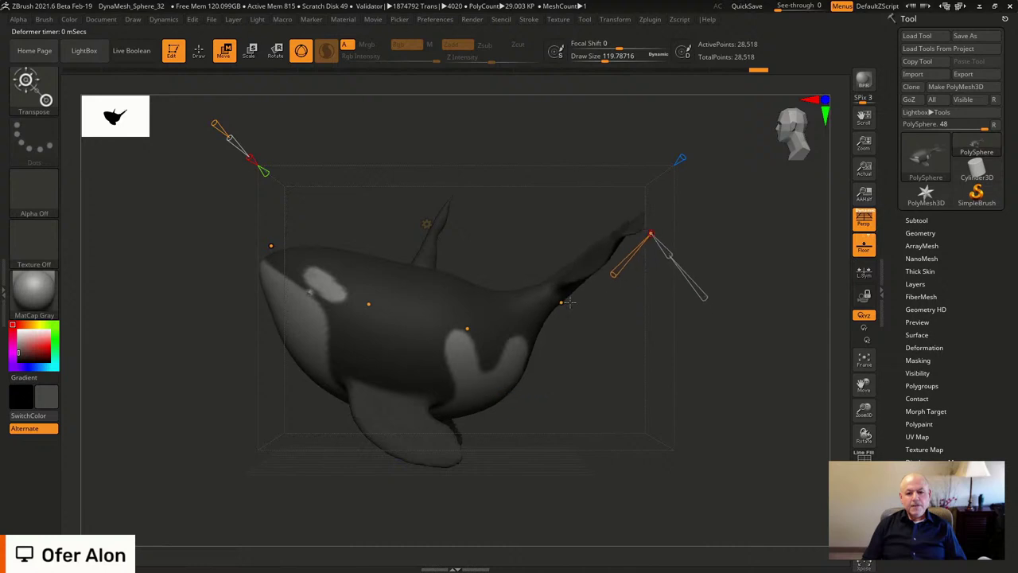
left_click_drag(559, 299, 556, 250)
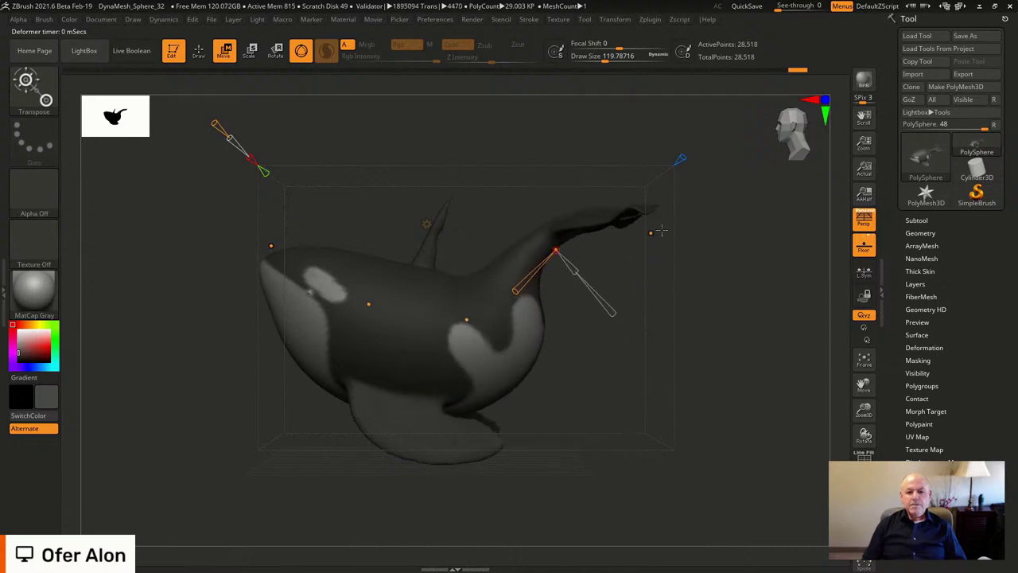
left_click_drag(650, 233, 671, 220)
left_click_drag(558, 248, 464, 349)
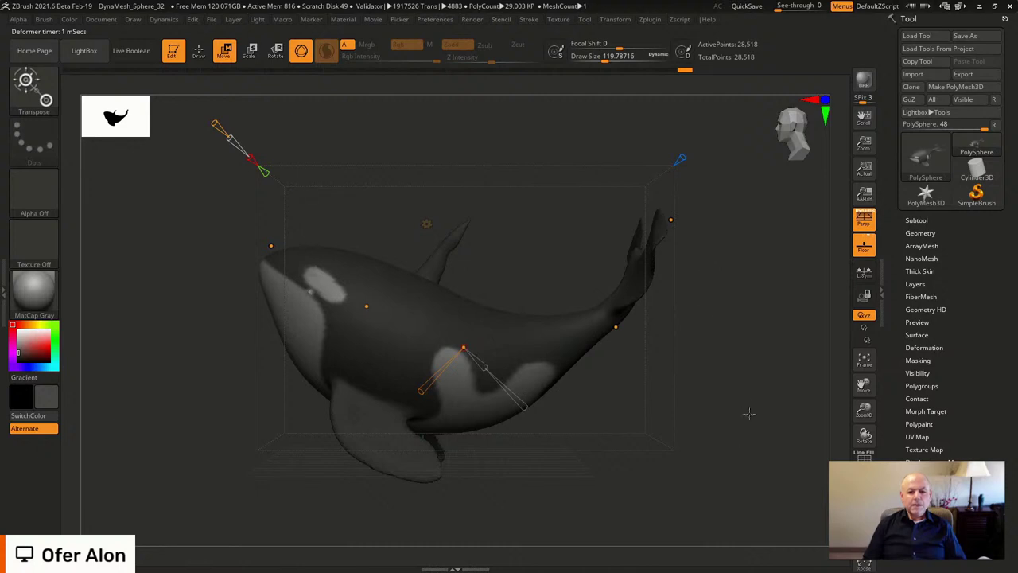
Fine-tune the bend curve point at the orca's tail tip, accept the Bend Curve deformer and return to draw mode
left_click_drag(749, 414, 749, 413)
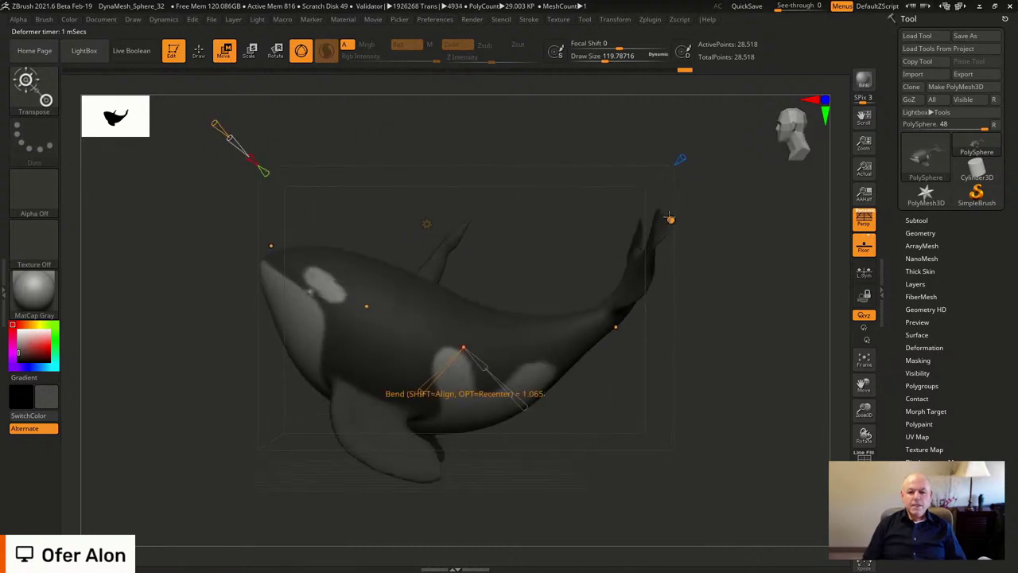
mouse_move(670, 217)
left_mouse_down()
mouse_move(676, 167)
mouse_move(673, 238)
mouse_move(675, 230)
left_mouse_up()
key("w")
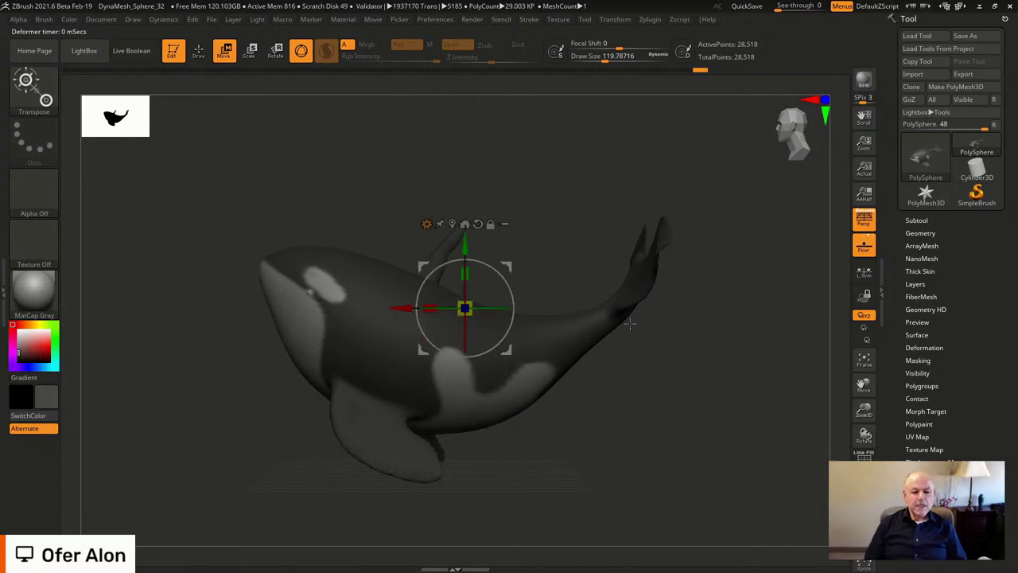
key("q")
Turn the orca to a three-quarter view and run a BPR render to show its shadows
left_click_drag(650, 414, 659, 417)
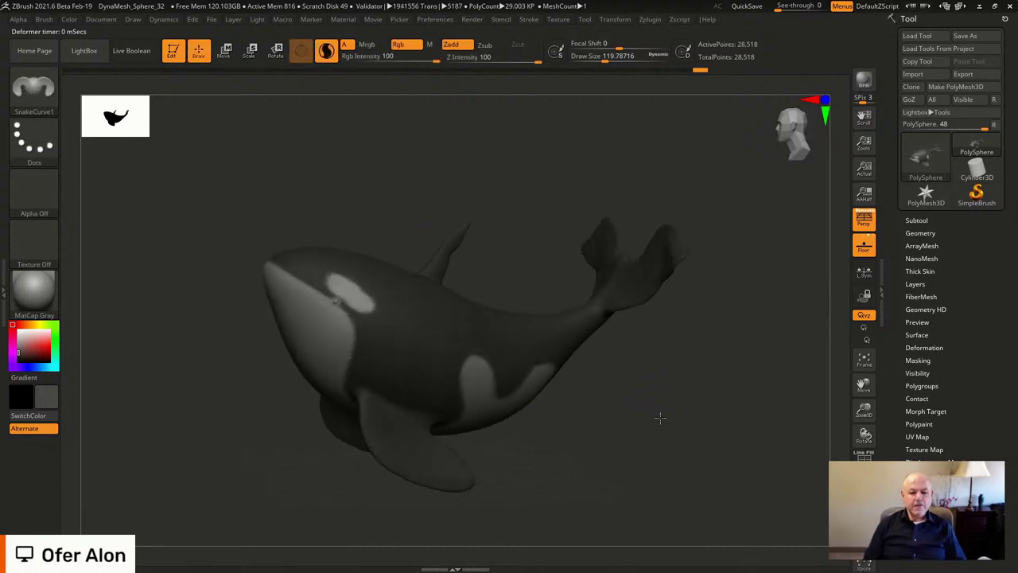
key("shift+r")
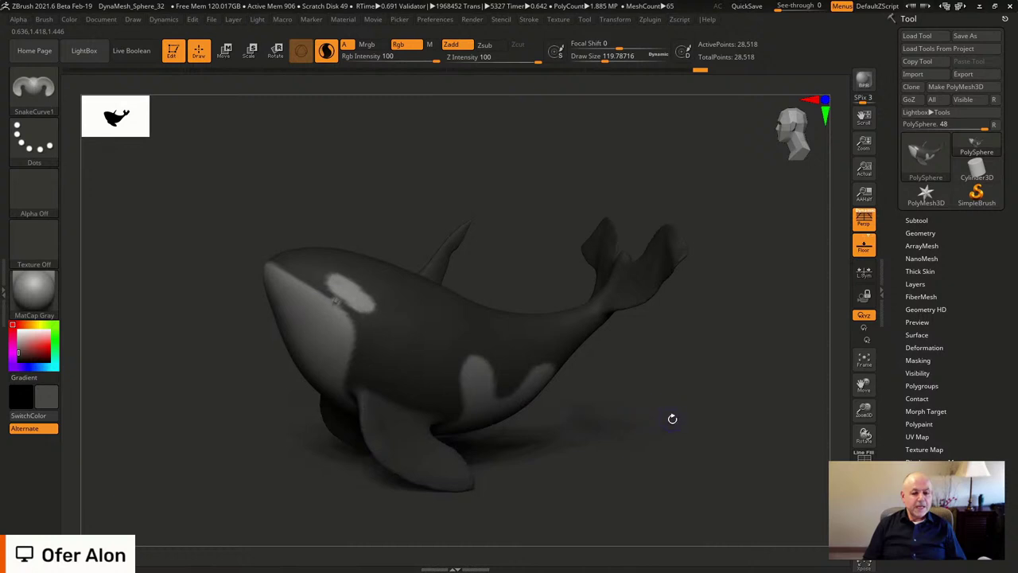
left_click_drag(672, 418, 643, 396)
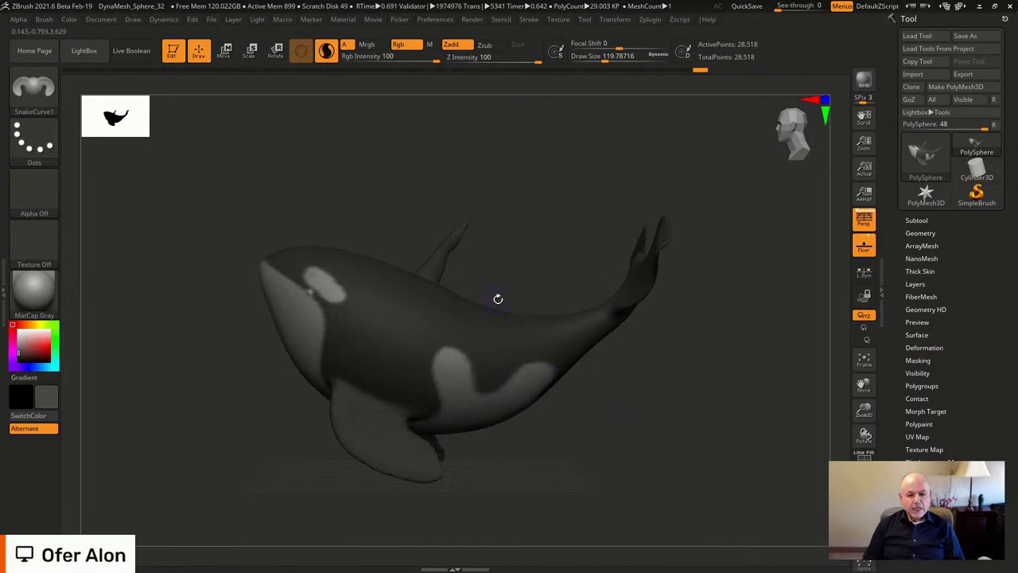
Load the DynaMesh_Sphere_32 project from LightBox without saving the orca's changes
key("comma")
double_click(736, 124)
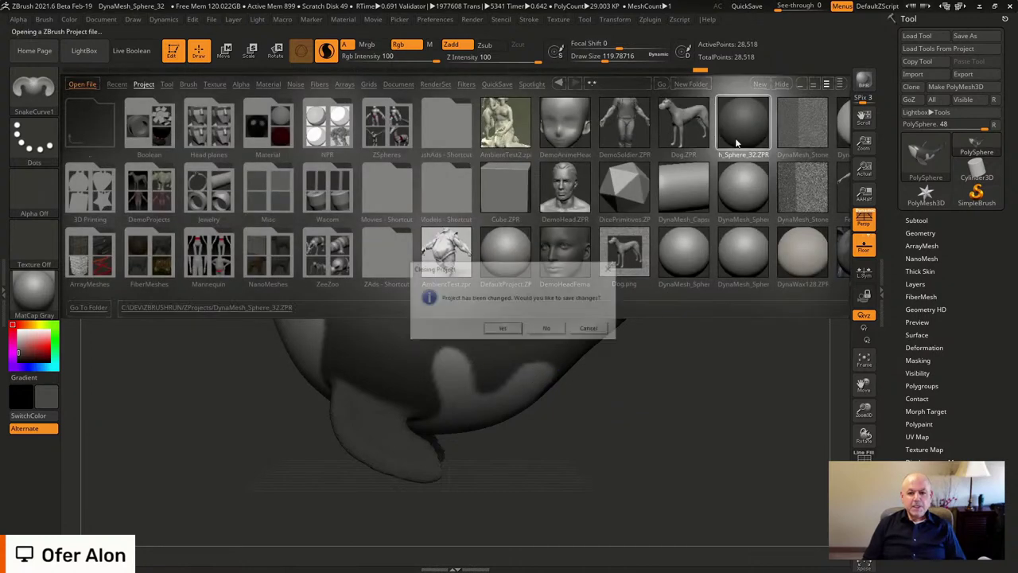
left_click(547, 329)
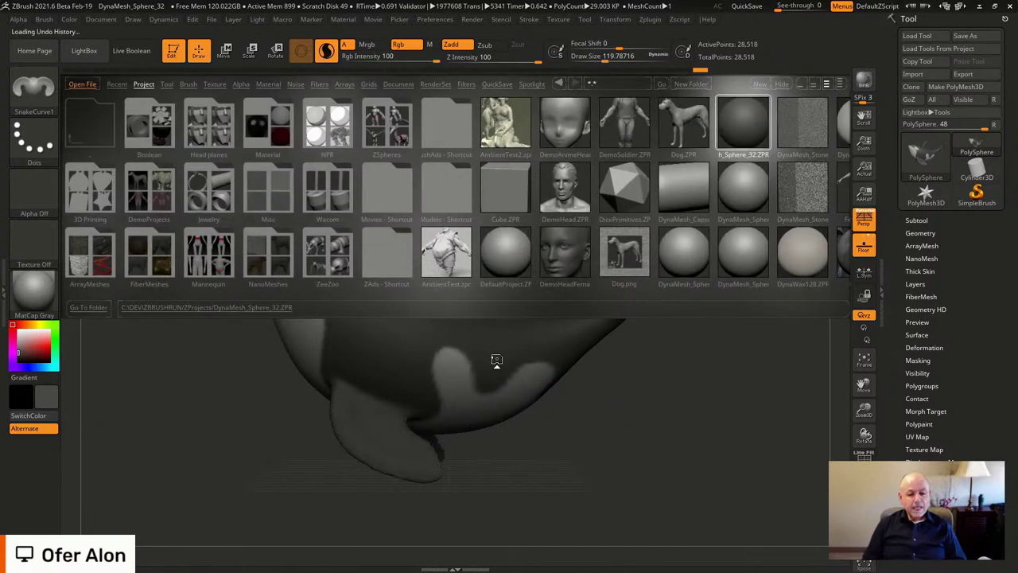
left_click_drag(676, 295, 645, 270, "alt")
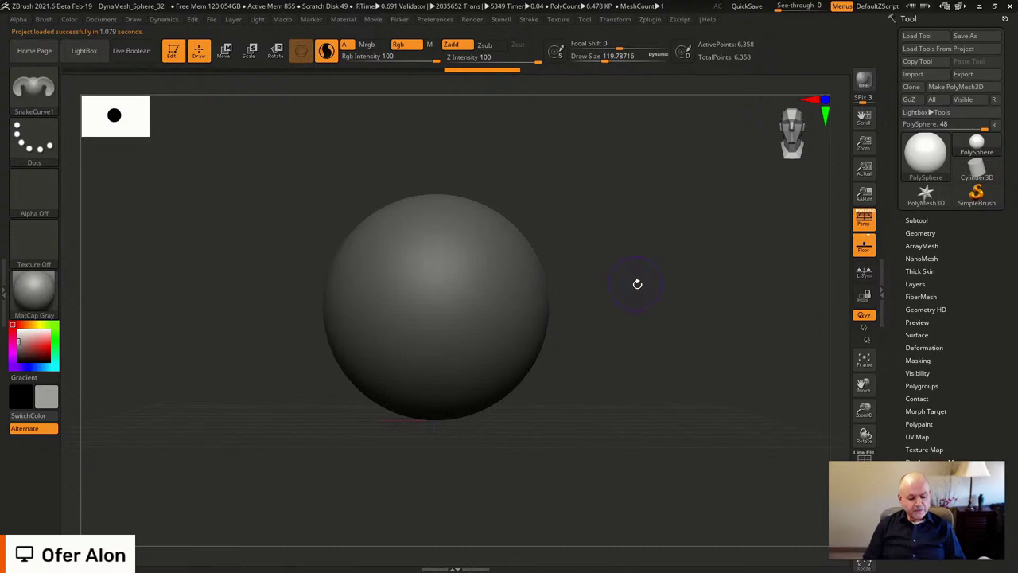
With the SnakeCurve4 brush at a draw size of about 167, draw a curve on the sphere's side and pull out wavy symmetrical wings
key("b")
key("s")
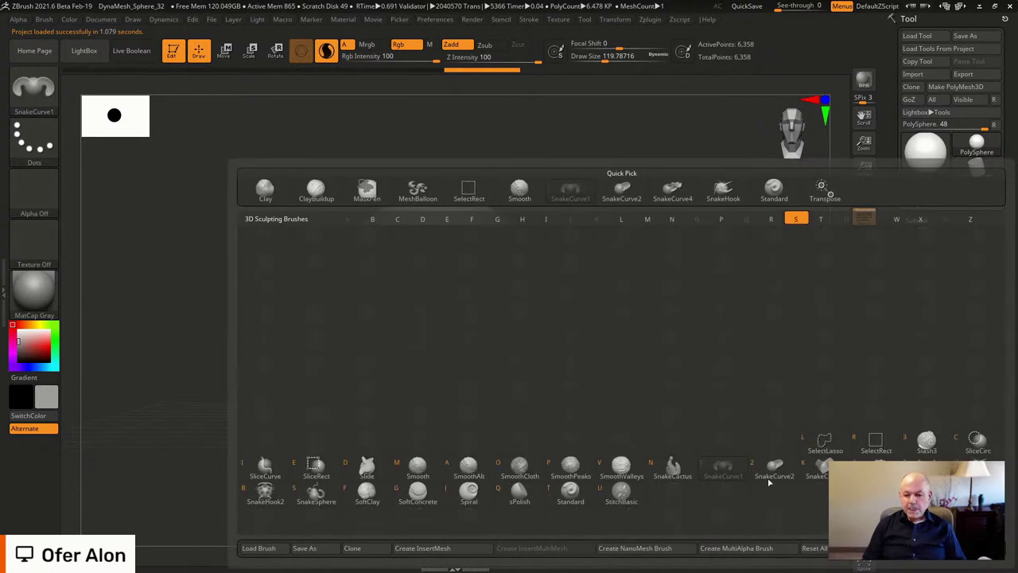
left_click(876, 468)
key("s")
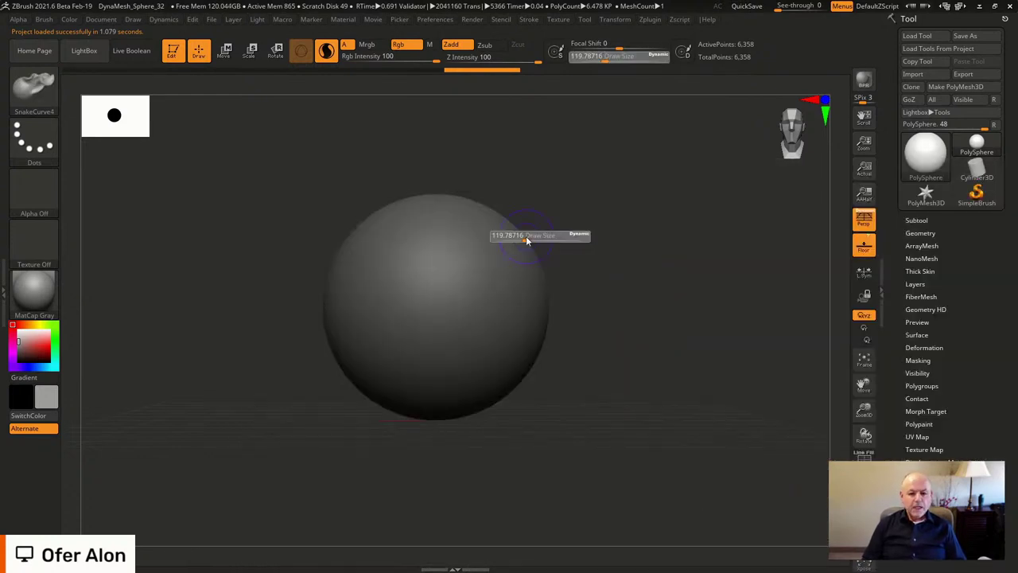
left_click_drag(526, 240, 532, 237)
left_click_drag(501, 306, 476, 378)
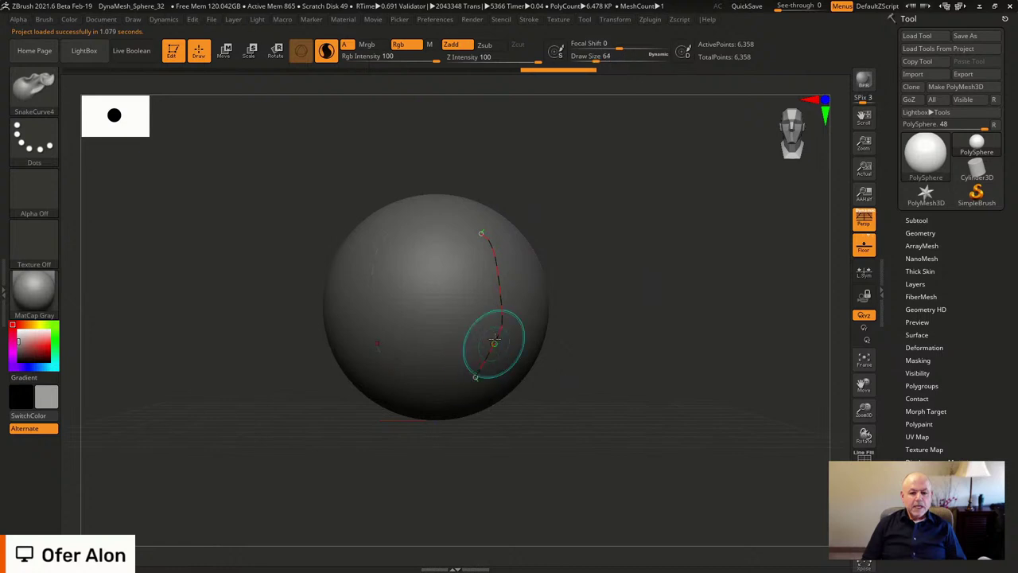
mouse_move(499, 316)
left_mouse_down()
mouse_move(618, 330)
mouse_move(609, 323)
mouse_move(628, 296)
mouse_move(642, 303)
left_mouse_up()
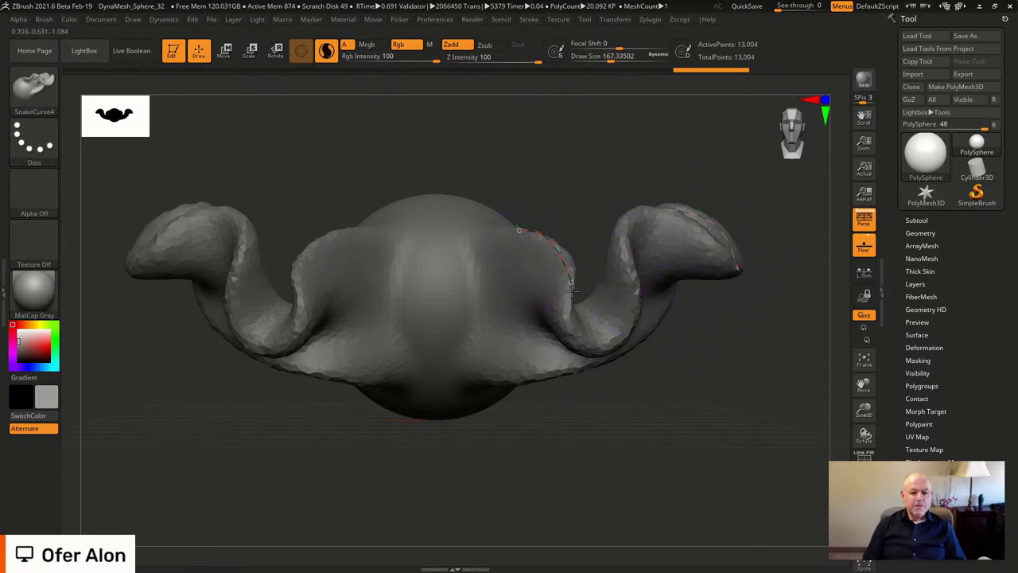
Draw SnakeCurve4 curves on the wings' upper edge and the sphere's lower side, pulling out upward horns and downward legs
left_click_drag(565, 273, 581, 214)
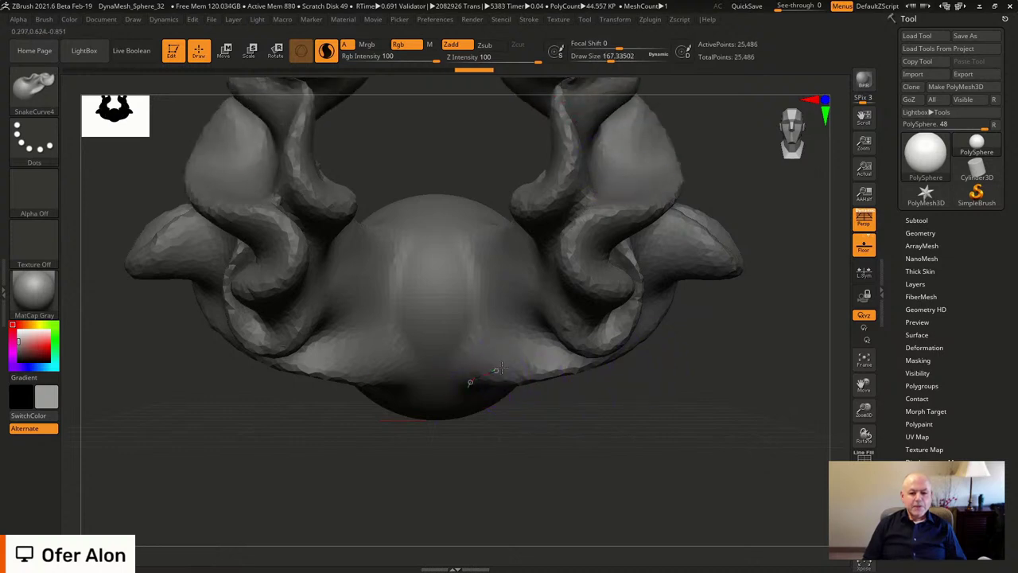
left_click_drag(554, 363, 562, 447)
left_click_drag(806, 307, 805, 339, "alt")
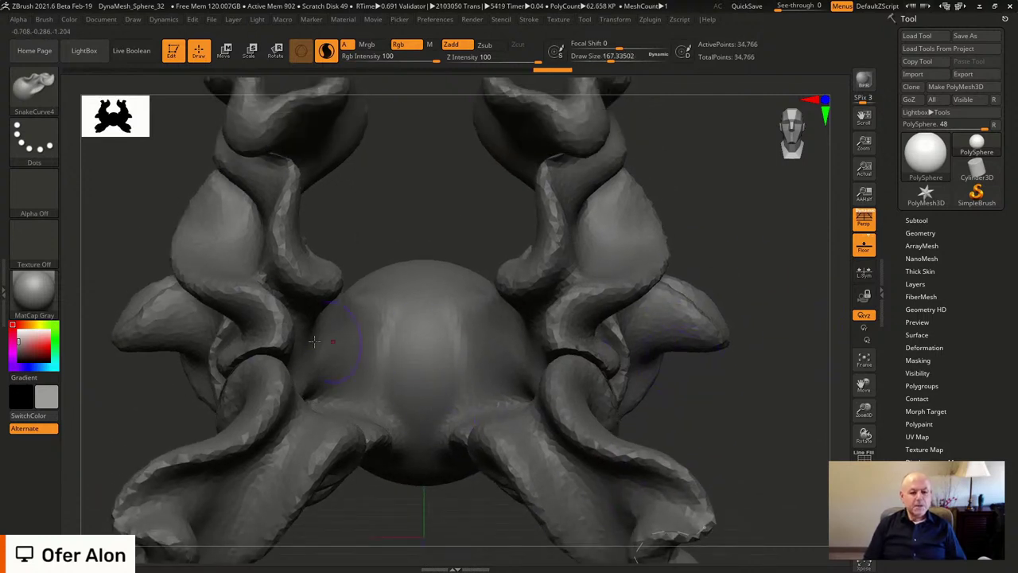
mouse_move(758, 243)
left_mouse_down()
mouse_move(736, 199)
mouse_move(729, 228)
mouse_move(748, 280)
left_mouse_up()
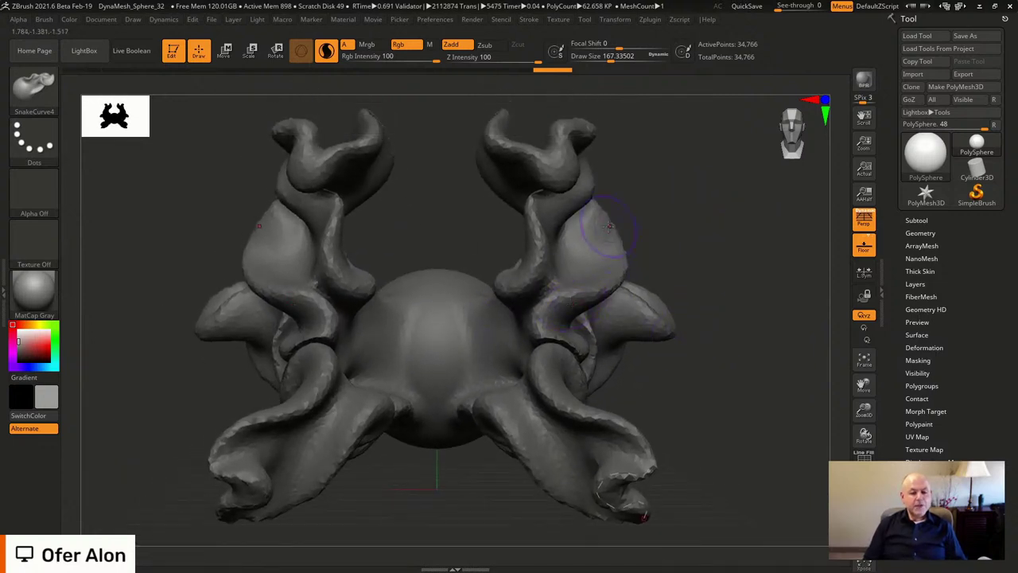
Set the draw size to about 311 and pull a thick SnakeCurve4 form out of the sphere's centre
key("s")
mouse_move(452, 320)
left_mouse_down()
mouse_move(468, 323)
mouse_move(435, 237)
mouse_move(380, 268)
mouse_move(439, 259)
mouse_move(429, 202)
left_mouse_up()
left_click_drag(816, 307, 799, 331)
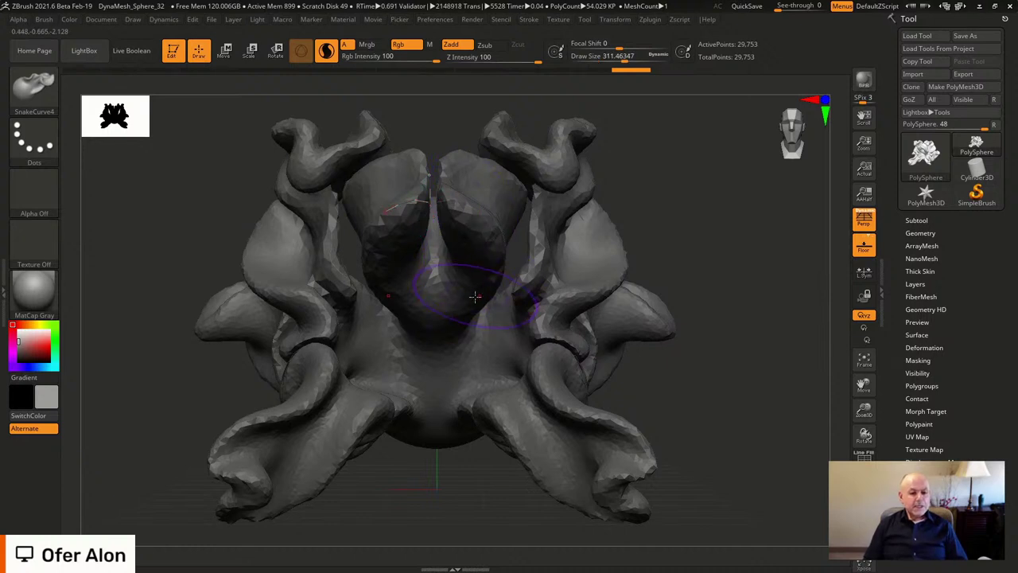
Undo all the SnakeCurve4 strokes back to the plain sphere
key("ctrl+z")
key("ctrl+z")
key("ctrl+z")
key("ctrl+z")
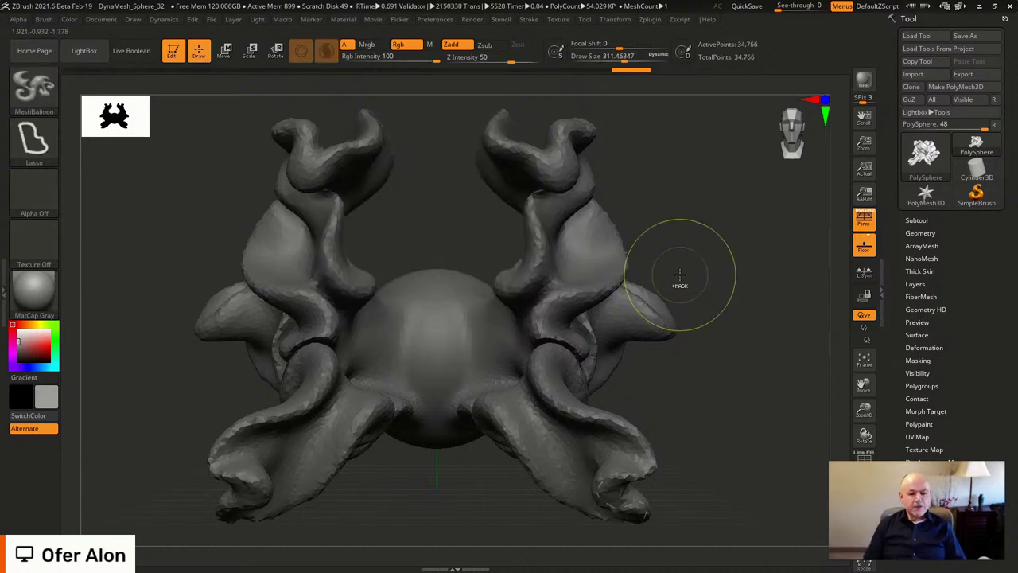
key("ctrl+z")
key("ctrl+z")
key("ctrl+z")
key("ctrl+z")
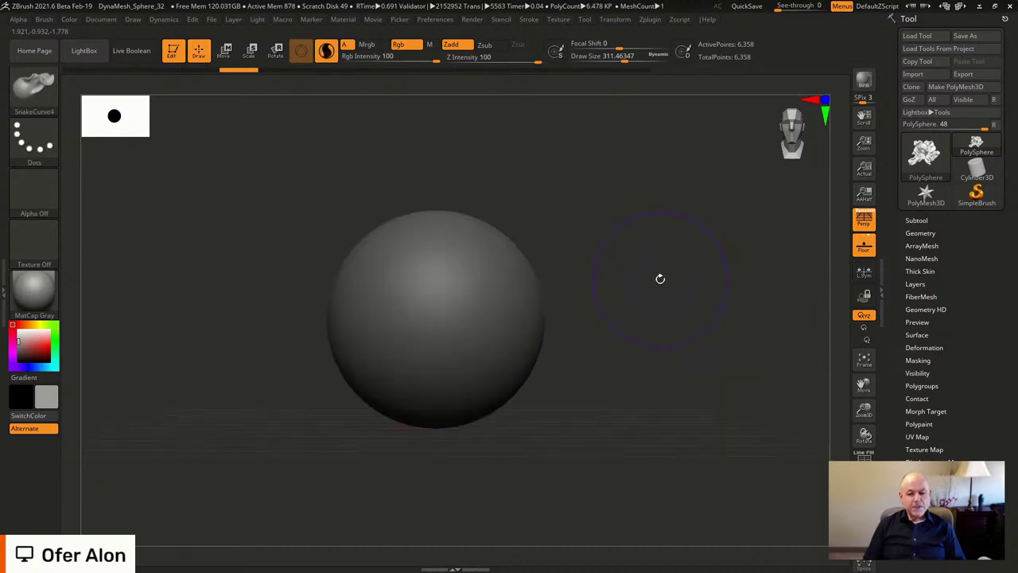
With the SnakeCurve5 brush at a draw size of about 207, draw a curve on the sphere's side and pull out broad, rough wings
key("b")
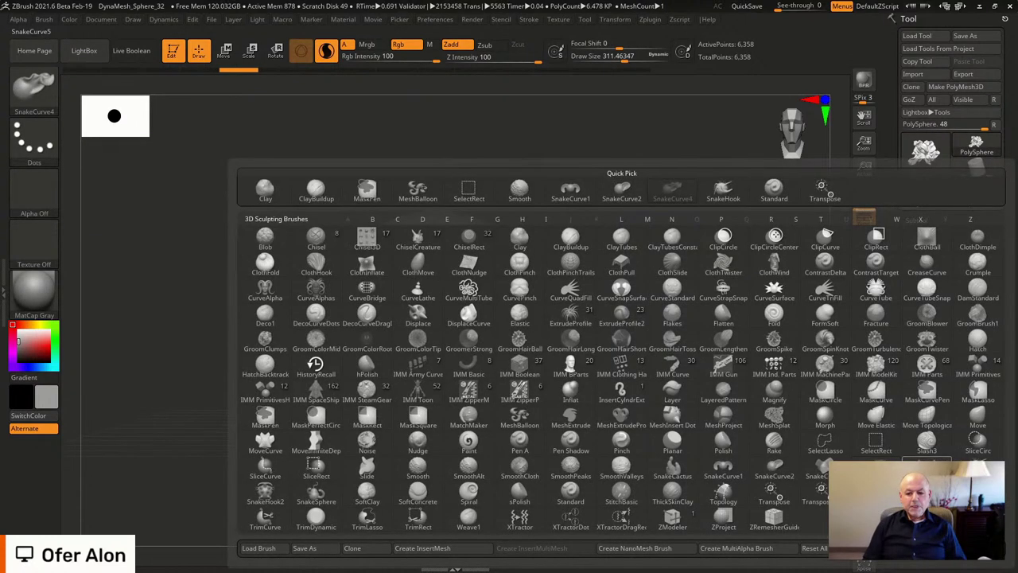
left_click(927, 469)
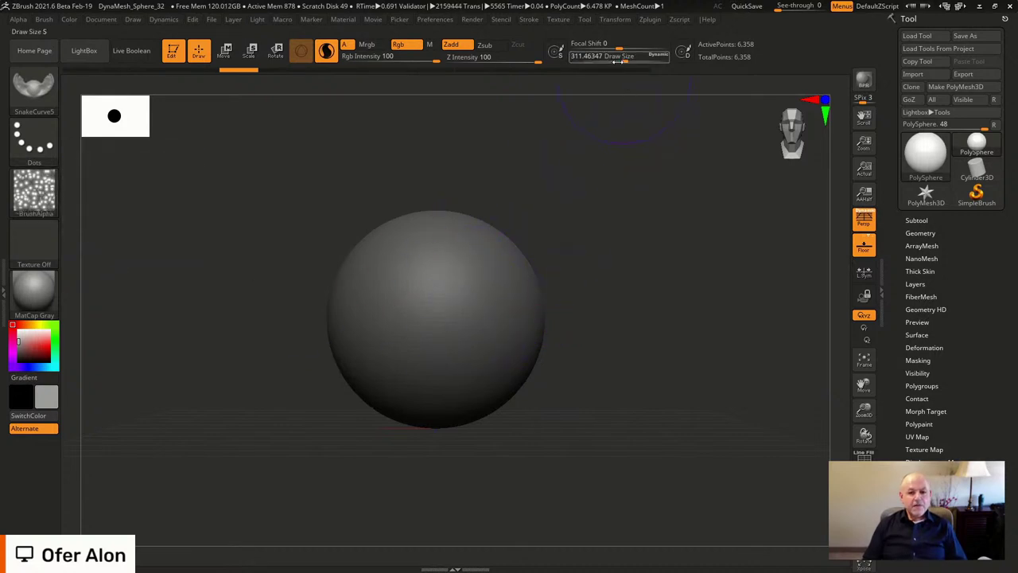
left_click_drag(624, 55, 617, 56)
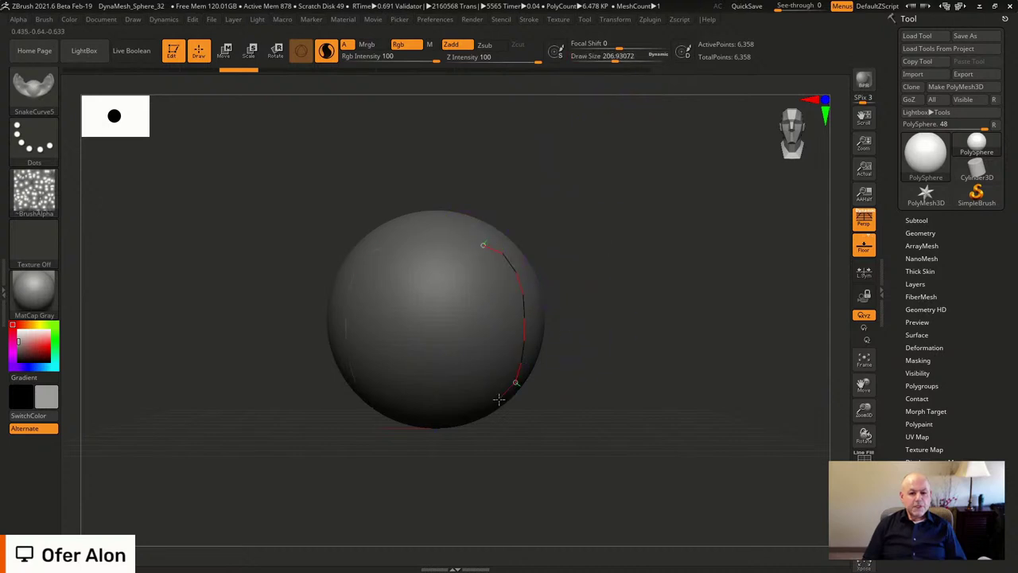
left_click_drag(498, 399, 499, 400)
left_click_drag(524, 325, 691, 314)
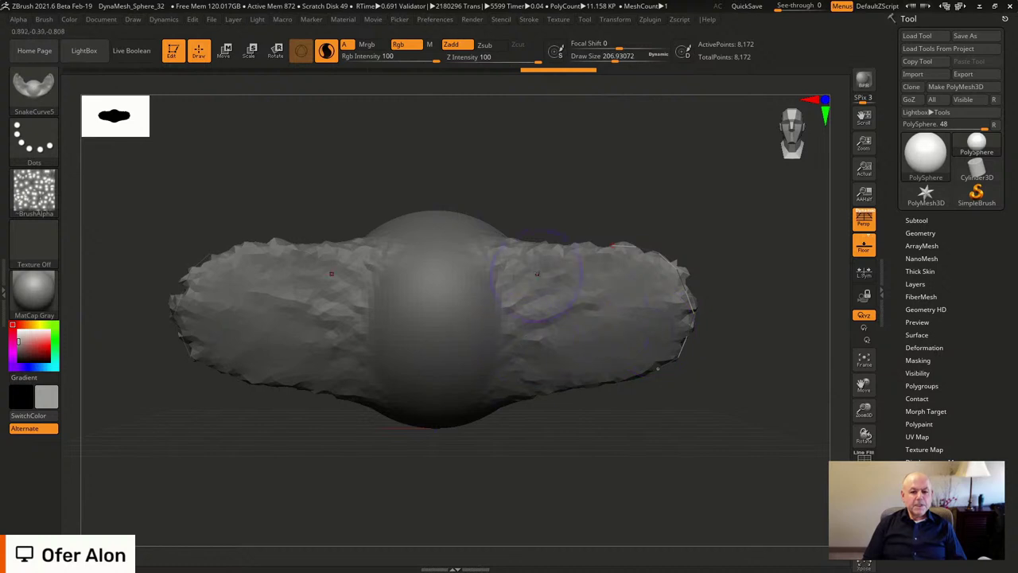
Draw SnakeCurve5 curves along the wings' upper and lower edges, pulling the upper ones upward and the lower ones downward
mouse_move(643, 428)
left_mouse_down()
mouse_move(620, 427)
mouse_move(659, 432)
mouse_move(636, 429)
left_mouse_up()
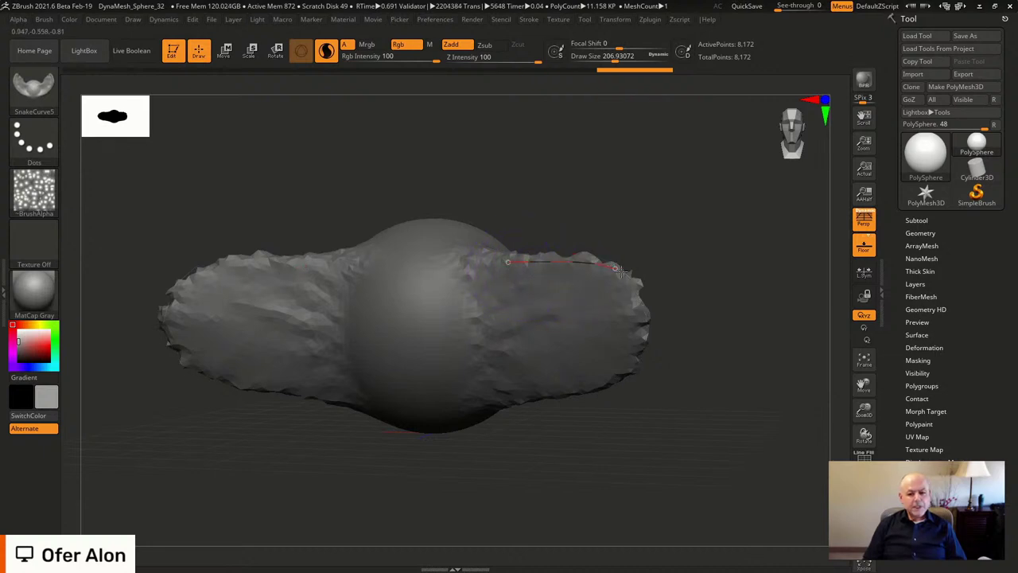
mouse_move(625, 268)
left_mouse_down()
mouse_move(668, 207)
mouse_move(699, 187)
left_mouse_up()
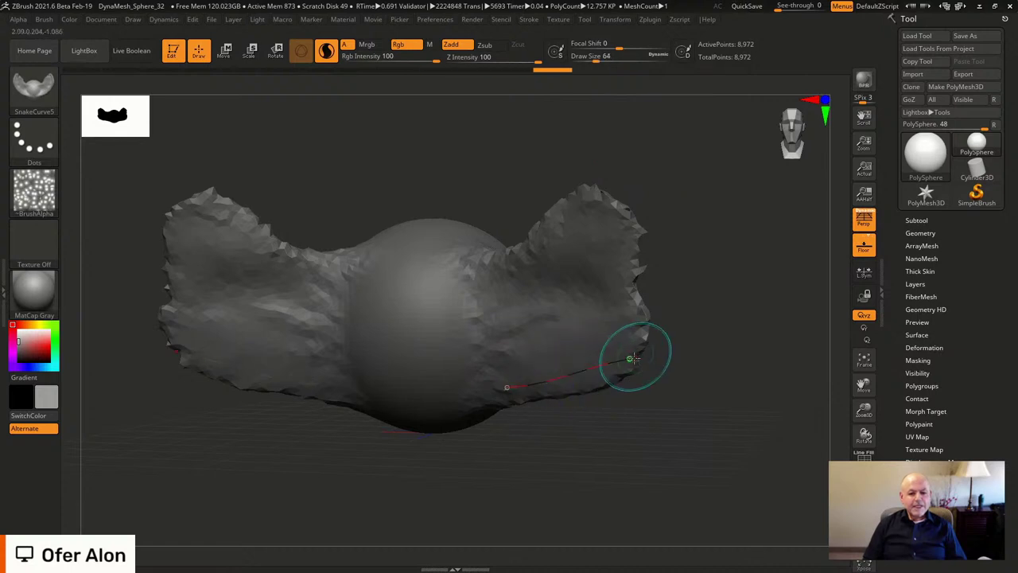
mouse_move(604, 375)
left_mouse_down()
mouse_move(561, 441)
mouse_move(532, 464)
mouse_move(541, 465)
left_mouse_up()
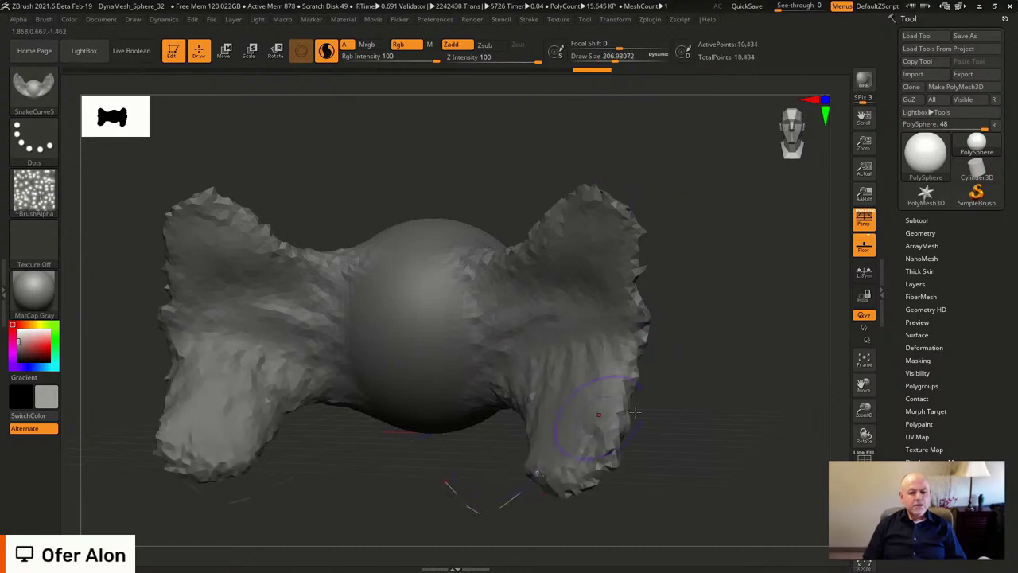
Set the draw size to about 460, draw a vertical centre curve on the sphere's front and pull it forward into a head
mouse_move(710, 404)
left_mouse_down("shift")
mouse_move(741, 368)
mouse_move(728, 305)
mouse_move(711, 366)
left_mouse_up("shift")
key("s")
left_click_drag(471, 351, 507, 348)
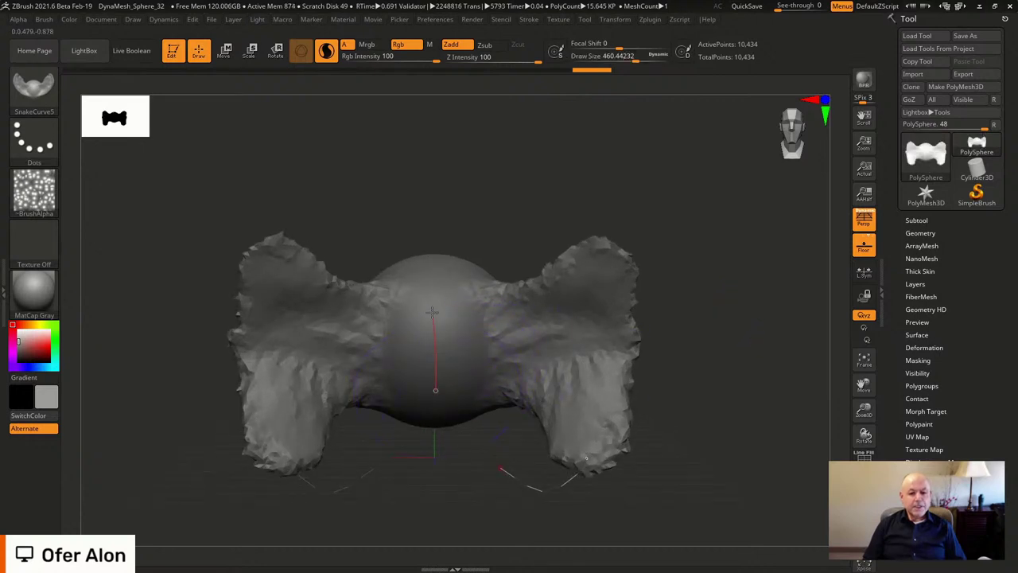
left_click_drag(560, 186, 433, 199)
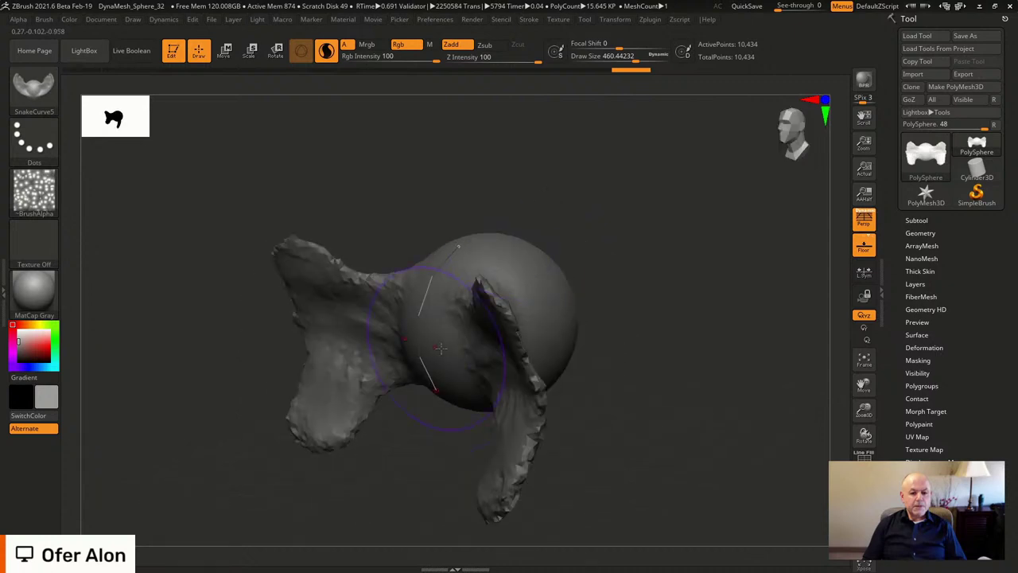
left_click_drag(414, 348, 315, 432)
From behind, pull the back of the sphere outward with SnakeCurve5 to form an elongated body
left_click_drag(617, 395, 587, 349)
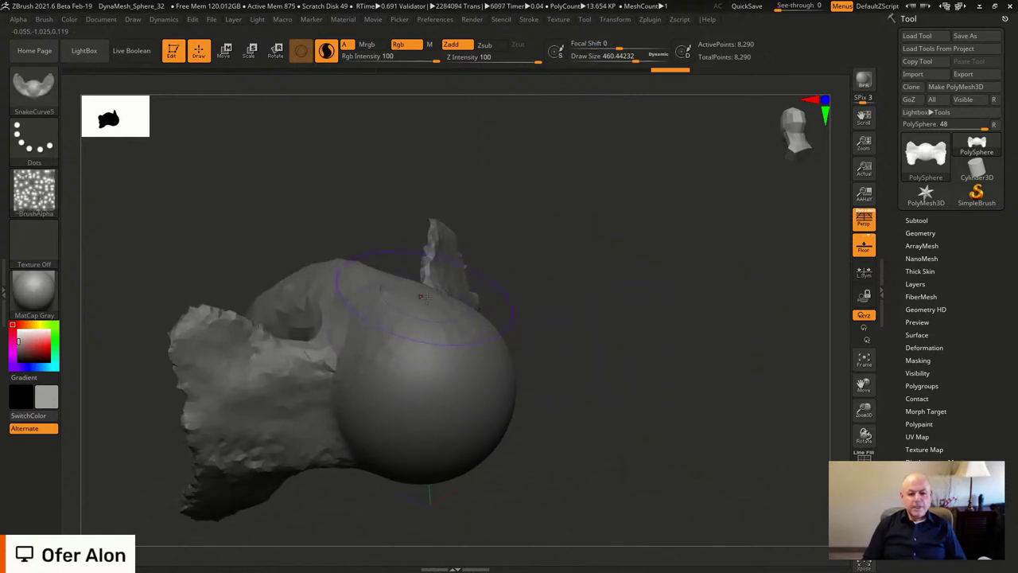
mouse_move(495, 426)
left_mouse_down()
mouse_move(493, 449)
mouse_move(523, 419)
mouse_move(680, 465)
left_mouse_up()
mouse_move(702, 368)
left_mouse_down()
mouse_move(756, 282)
mouse_move(788, 288)
mouse_move(734, 288)
mouse_move(729, 268)
mouse_move(733, 291)
left_mouse_up()
Set the draw size to about 324 and pull a pair of long, curling limbs out of the elongated body's sides
key("s")
left_click_drag(482, 349, 486, 349)
key("ctrl+shift+z")
key("s")
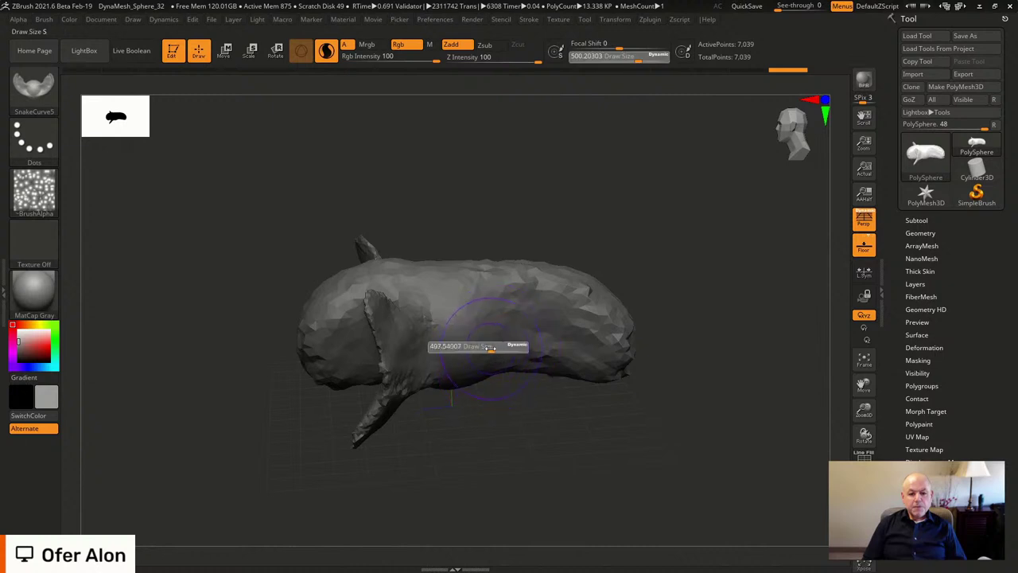
left_click(483, 348)
key("ctrl+z")
left_click_drag(660, 313, 578, 352)
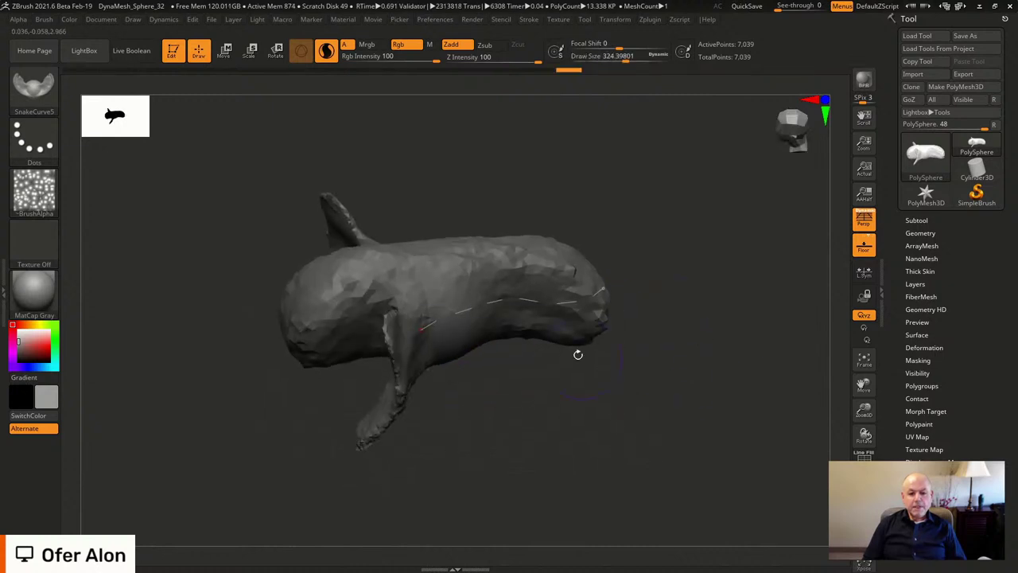
mouse_move(527, 303)
left_mouse_down()
mouse_move(541, 381)
mouse_move(517, 483)
mouse_move(461, 549)
mouse_move(400, 430)
mouse_move(295, 440)
mouse_move(263, 398)
left_mouse_up()
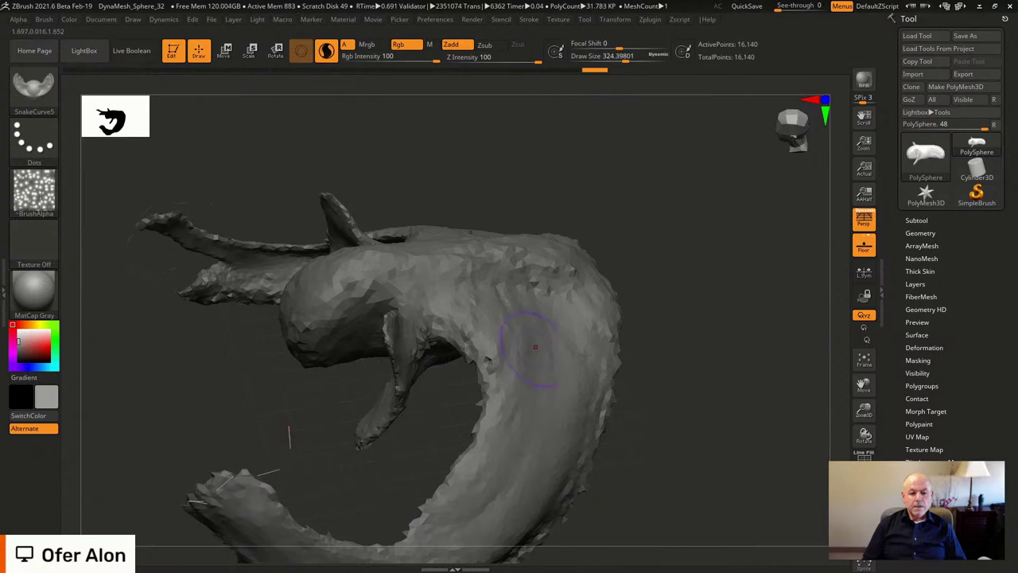
Pull a second pair of long SnakeCurve5 limbs out of the body's upper sides and turn to the front of the creature
mouse_move(660, 330)
left_mouse_down()
mouse_move(711, 277)
mouse_move(764, 328)
mouse_move(636, 262)
mouse_move(532, 232)
mouse_move(670, 216)
mouse_move(430, 278)
mouse_move(567, 289)
left_mouse_up()
mouse_move(505, 269)
left_mouse_down()
mouse_move(541, 244)
mouse_move(578, 247)
mouse_move(728, 445)
left_mouse_up()
mouse_move(754, 209)
left_mouse_down()
mouse_move(782, 185)
mouse_move(714, 155)
mouse_move(714, 218)
mouse_move(695, 193)
left_mouse_up()
left_click_drag(506, 491, 506, 429, "alt")
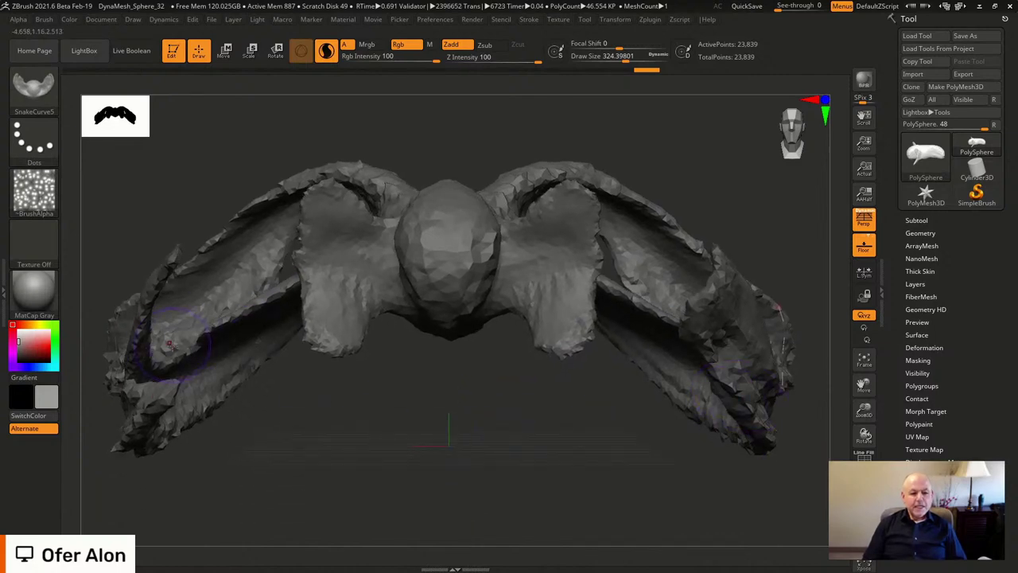
left_click_drag(505, 431, 509, 470)
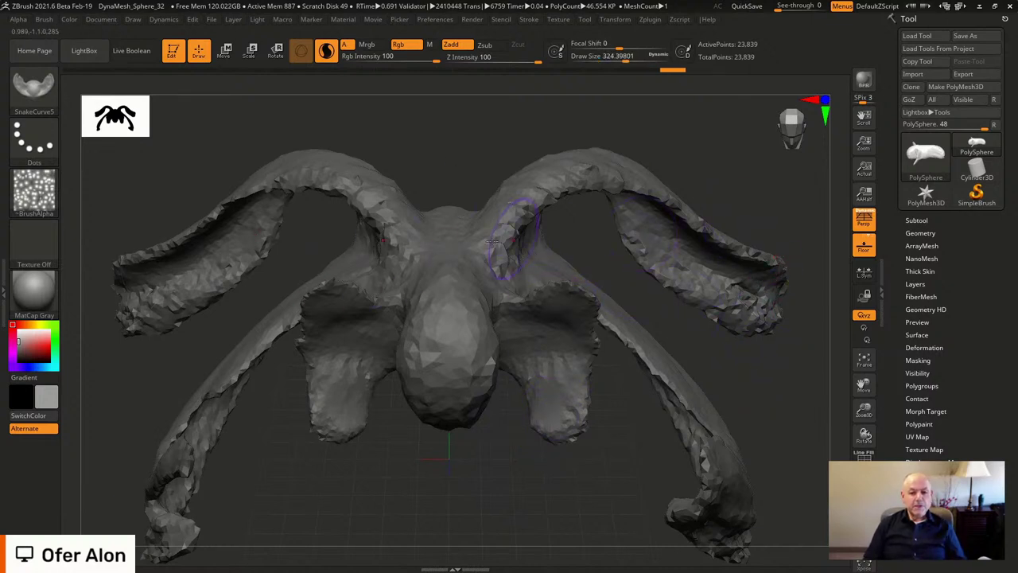
Mirror and weld the creature's mesh so both sides match
left_click(919, 234)
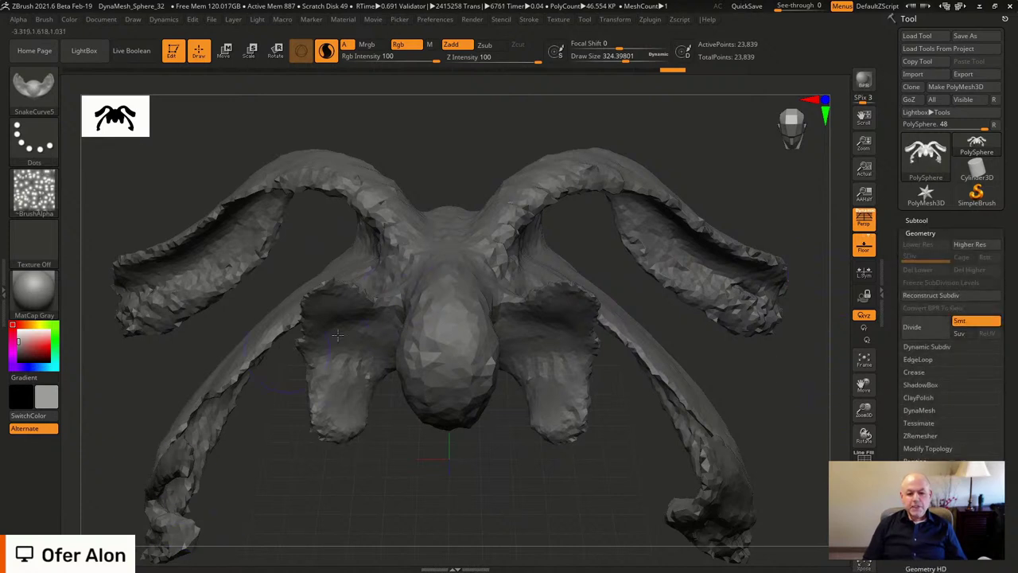
left_click_drag(750, 410, 723, 373, "alt")
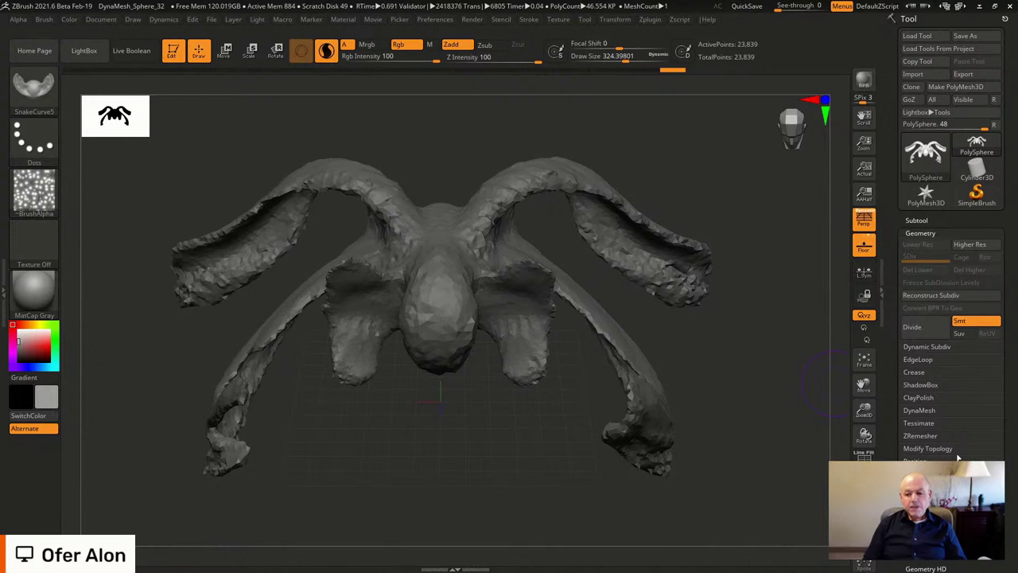
left_click(931, 449)
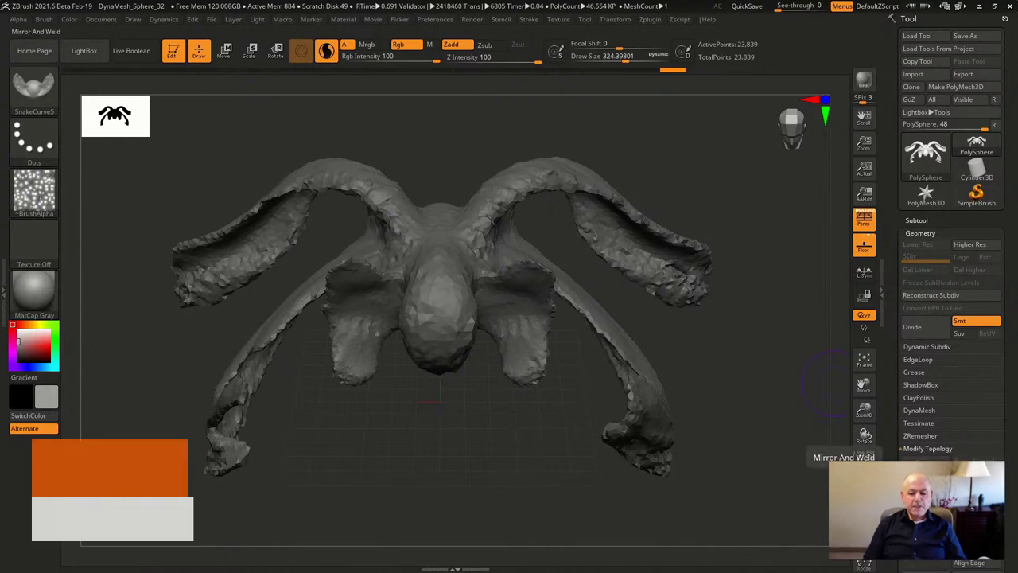
left_click(923, 473)
Draw a curve along the body's underside, set the draw size to about 639 and pull it down into a thick lower torso
mouse_move(800, 430)
left_mouse_down()
mouse_move(811, 345)
mouse_move(770, 352)
mouse_move(796, 435)
mouse_move(785, 401)
mouse_move(768, 416)
mouse_move(778, 322)
mouse_move(722, 339)
mouse_move(718, 379)
left_mouse_up()
key("s")
left_click_drag(450, 322, 470, 322)
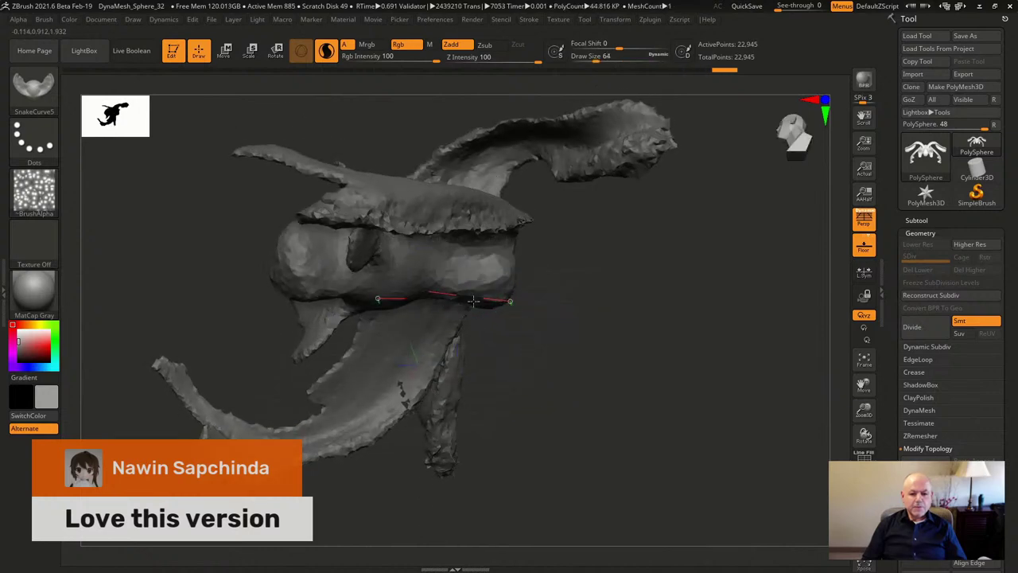
left_click_drag(475, 365, 562, 347)
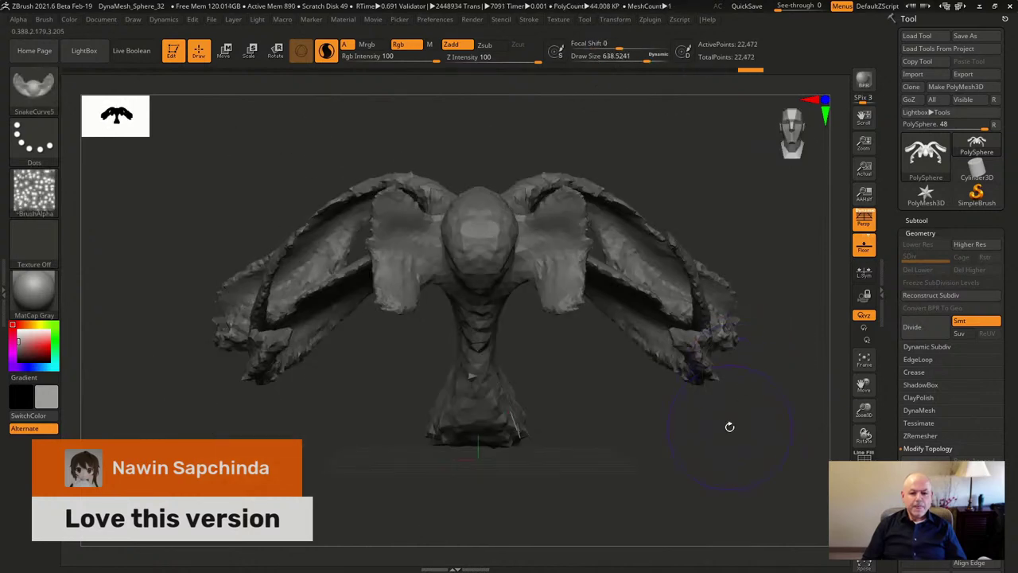
mouse_move(727, 424)
left_mouse_down()
mouse_move(686, 474)
mouse_move(604, 476)
mouse_move(727, 480)
mouse_move(751, 411)
mouse_move(711, 448)
left_mouse_up()
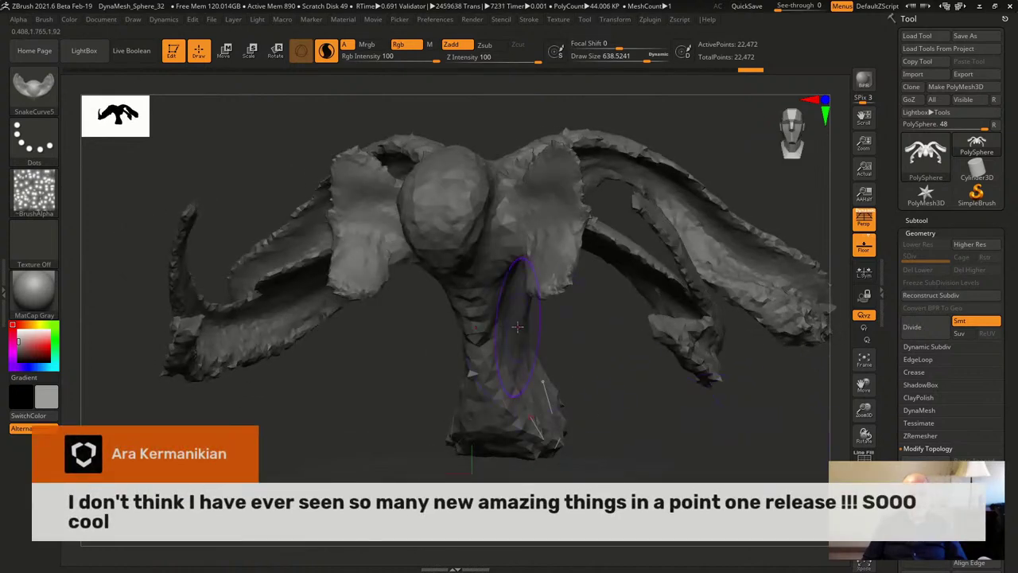
left_click_drag(620, 402, 640, 418)
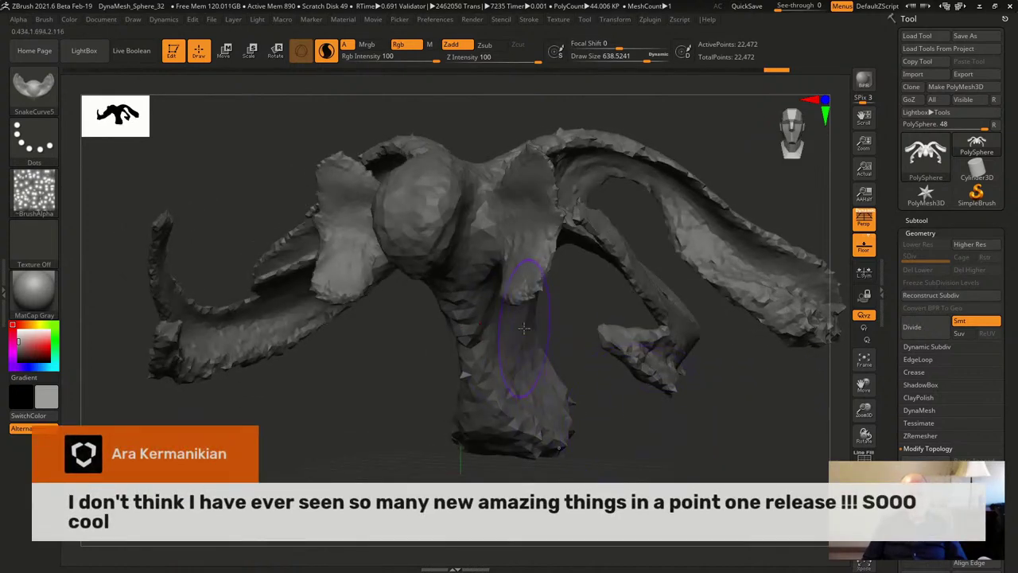
Set the draw size to about 280 and pull a symmetrical pair of curved fins out of the lower torso's sides
key("s")
left_click_drag(594, 389, 566, 388)
mouse_move(684, 421)
left_mouse_down()
mouse_move(566, 438)
mouse_move(714, 440)
mouse_move(711, 455)
mouse_move(805, 416)
left_mouse_up()
left_click_drag(743, 412, 549, 294)
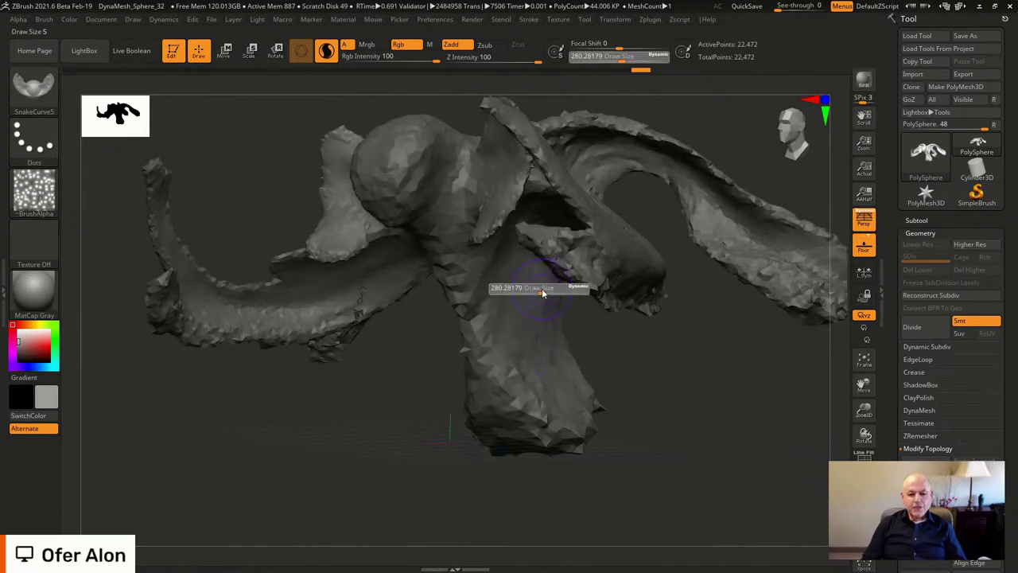
mouse_move(574, 384)
left_mouse_down()
mouse_move(580, 423)
mouse_move(567, 373)
mouse_move(609, 406)
left_mouse_up()
mouse_move(564, 375)
left_mouse_down()
mouse_move(598, 365)
mouse_move(631, 381)
mouse_move(637, 423)
left_mouse_up()
left_click_drag(767, 428, 695, 449)
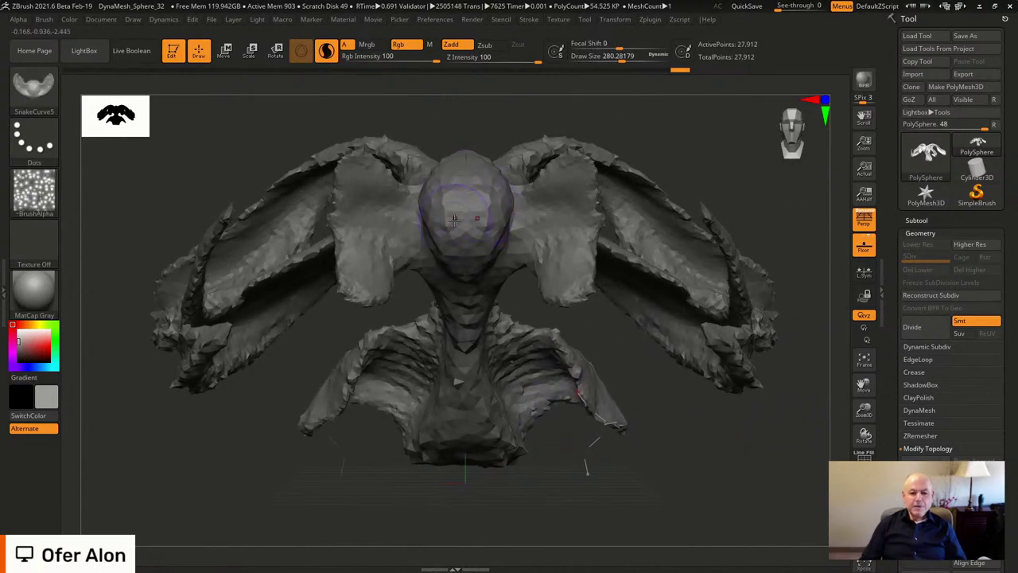
Draw a centre-crossing curve around the front of the head and pull it forward into a broad snout with SnakeCurve5
left_click_drag(756, 182, 736, 235)
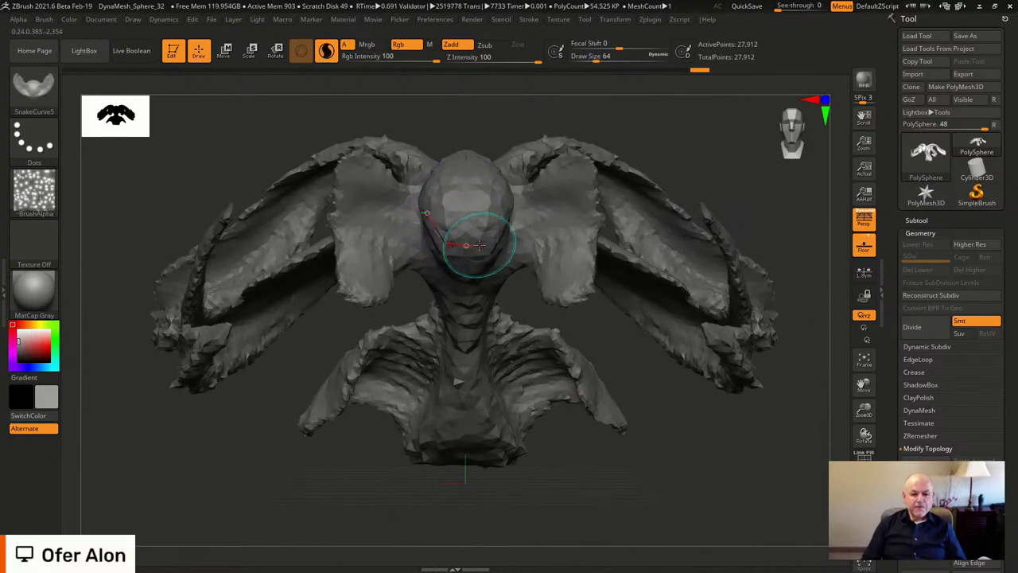
left_click_drag(730, 157, 572, 222)
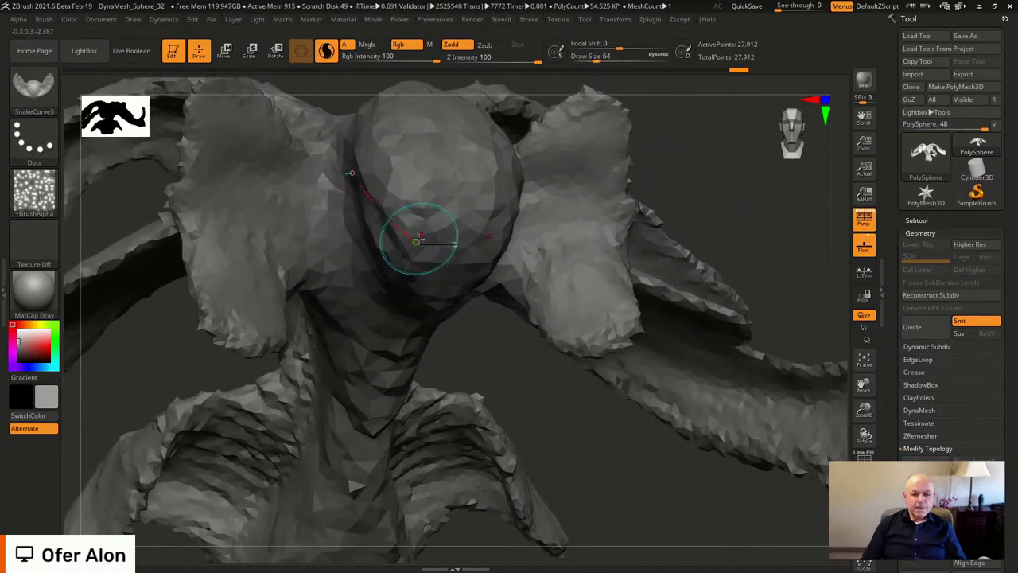
mouse_move(421, 239)
left_mouse_down()
mouse_move(410, 246)
mouse_move(401, 217)
mouse_move(413, 219)
left_mouse_up()
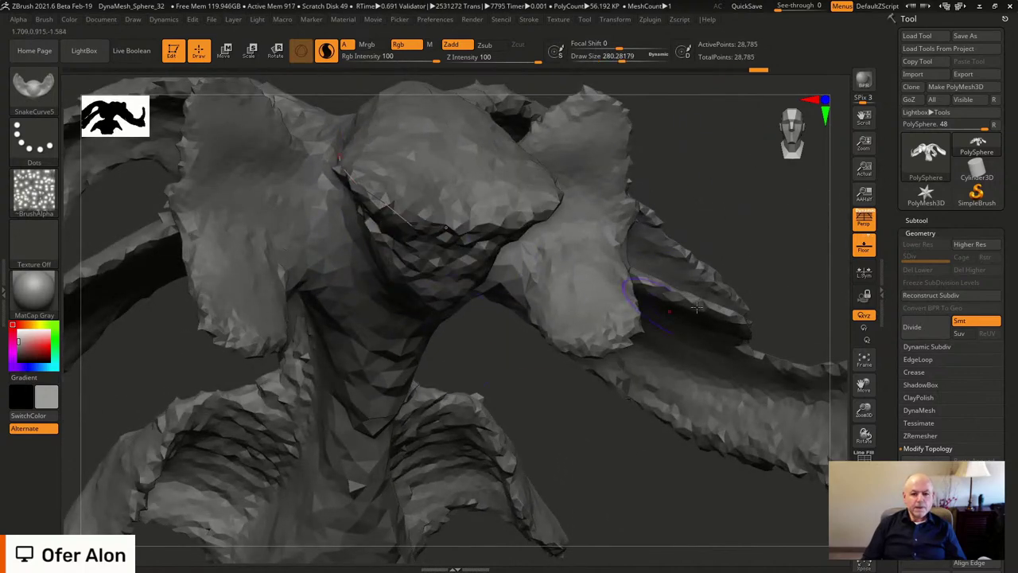
left_click_drag(825, 181, 615, 259)
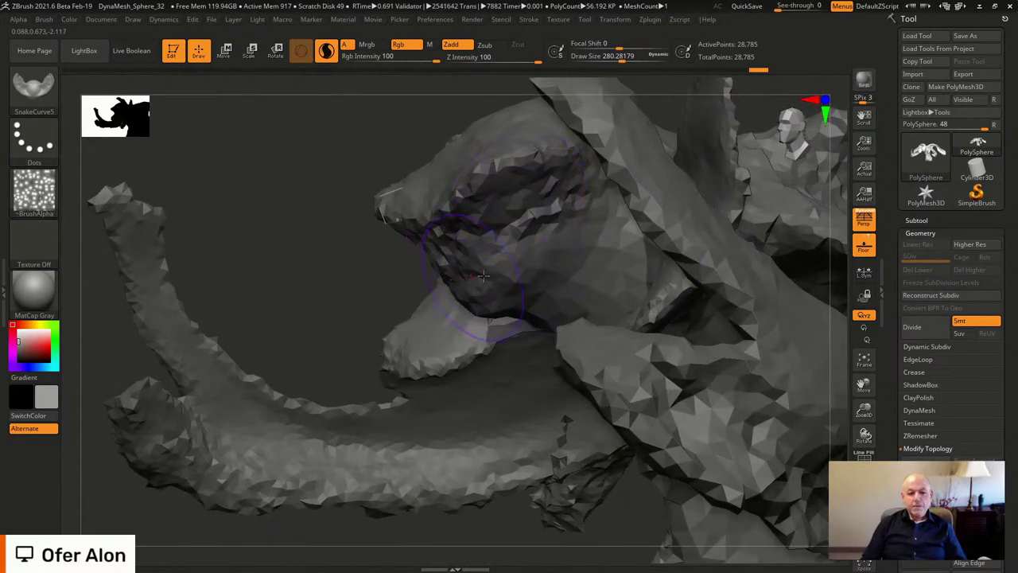
mouse_move(250, 228)
left_mouse_down()
mouse_move(266, 230)
mouse_move(265, 455)
mouse_move(255, 445)
mouse_move(781, 479)
mouse_move(745, 432)
left_mouse_up()
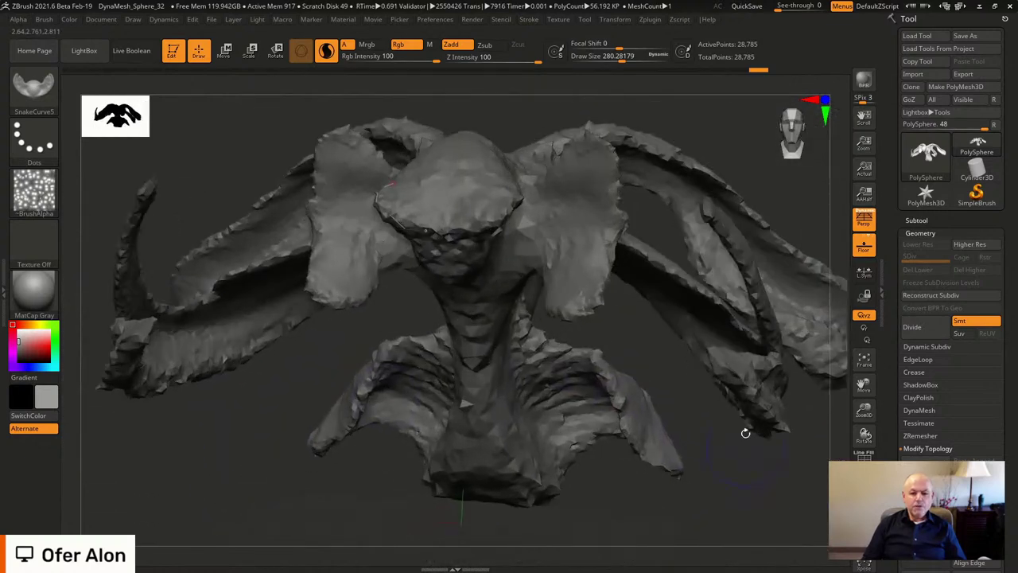
Set the draw size to about 167 for finer forms on the top of the head
mouse_move(777, 140)
left_mouse_down()
mouse_move(711, 127)
mouse_move(720, 145)
mouse_move(517, 311)
left_mouse_up()
key("s")
left_click_drag(664, 175, 653, 238, "alt")
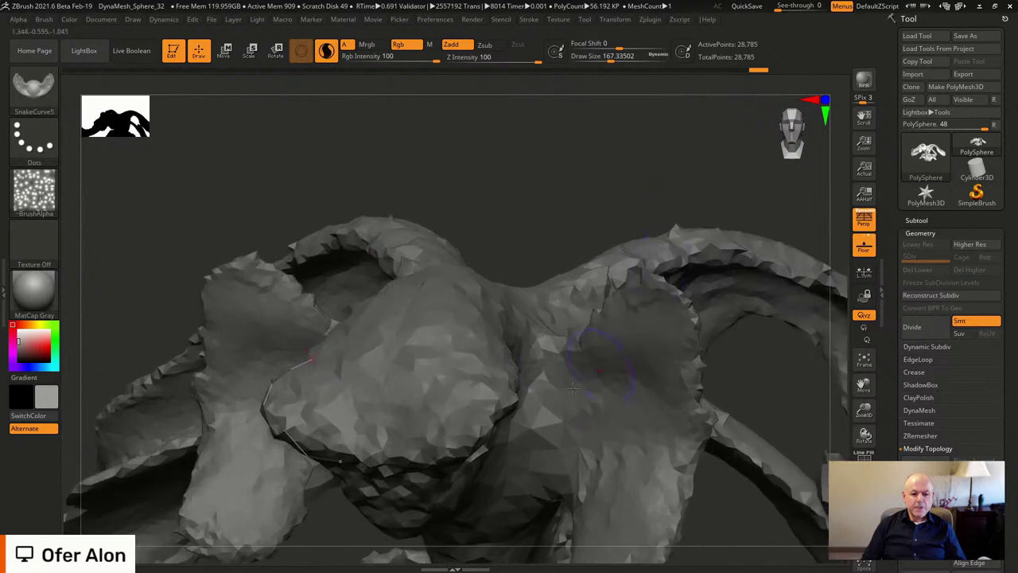
mouse_move(469, 341)
left_mouse_down()
mouse_move(480, 250)
mouse_move(530, 217)
left_mouse_up()
key("ctrl+z")
mouse_move(478, 344)
left_mouse_down()
mouse_move(482, 291)
mouse_move(534, 208)
left_mouse_up()
key("ctrl+z")
Pull a tall hollow crest up from the top of the head and a smaller pair of horns from the snout's edges
mouse_move(482, 308)
left_mouse_down()
mouse_move(479, 240)
mouse_move(451, 195)
mouse_move(446, 230)
left_mouse_up()
left_click_drag(557, 191, 631, 113)
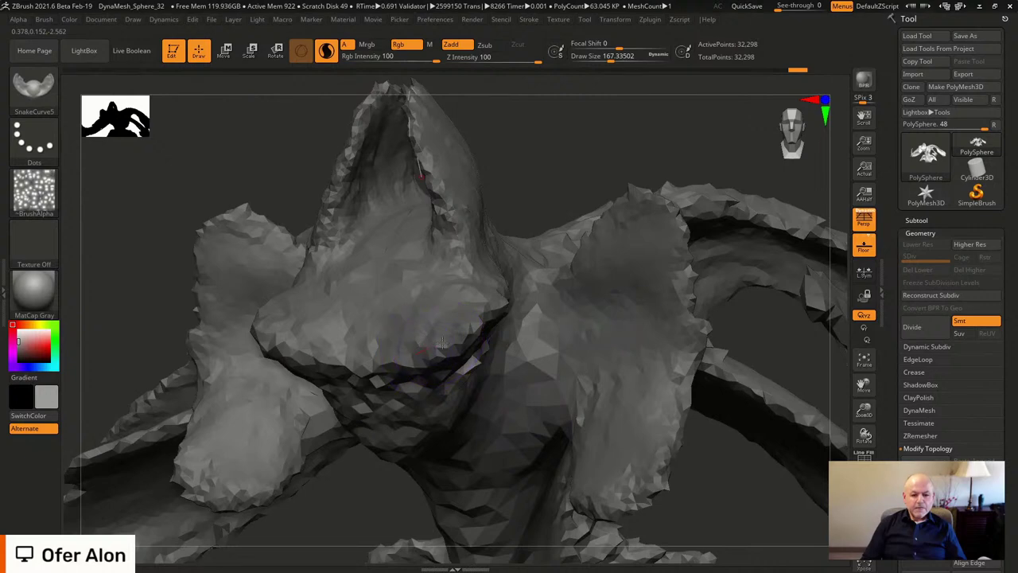
mouse_move(419, 305)
left_mouse_down()
mouse_move(494, 252)
mouse_move(473, 248)
left_mouse_up()
mouse_move(561, 179)
left_mouse_down()
mouse_move(597, 132)
mouse_move(761, 182)
mouse_move(688, 141)
mouse_move(700, 189)
mouse_move(741, 192)
left_mouse_up()
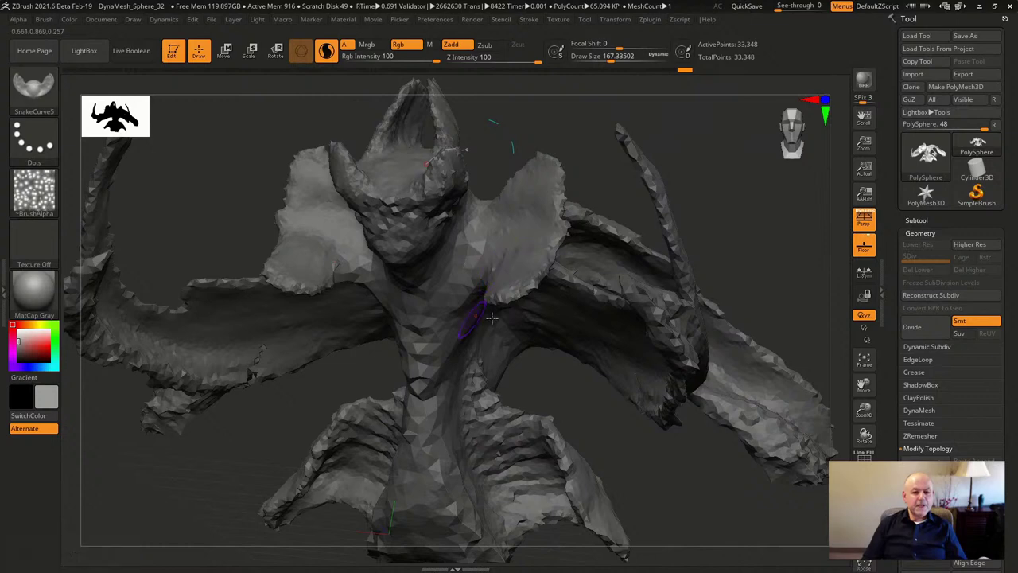
mouse_move(654, 475)
left_mouse_down()
mouse_move(685, 473)
mouse_move(655, 470)
mouse_move(668, 469)
left_mouse_up()
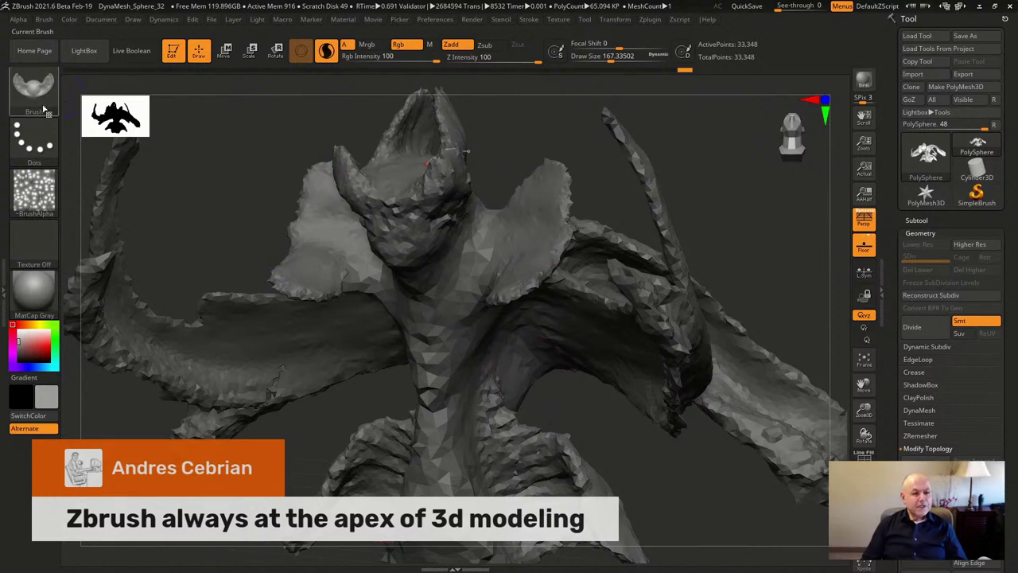
Assign MeshSplat as the masking brush
mouse_move(44, 110)
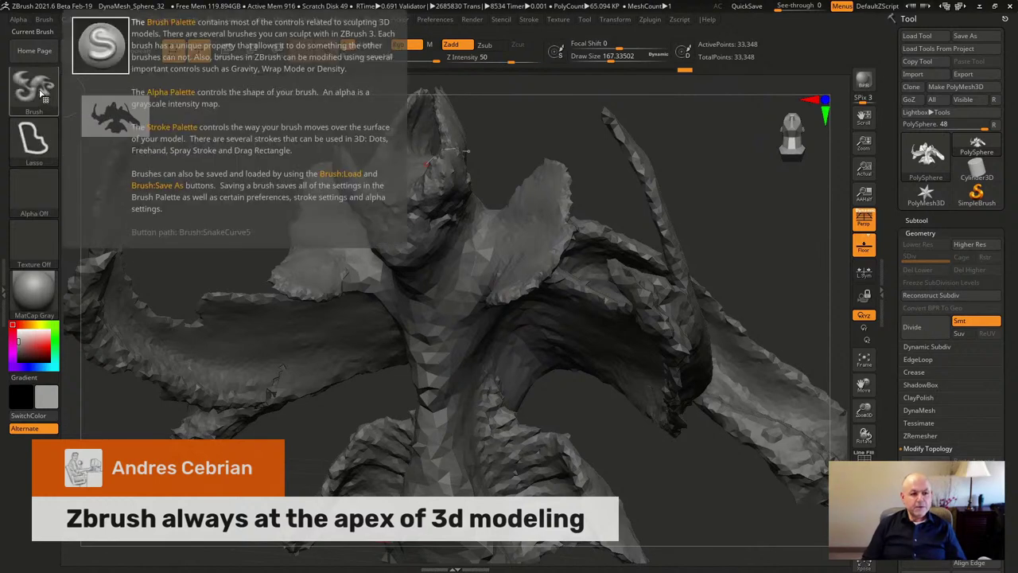
left_click(39, 93, "ctrl")
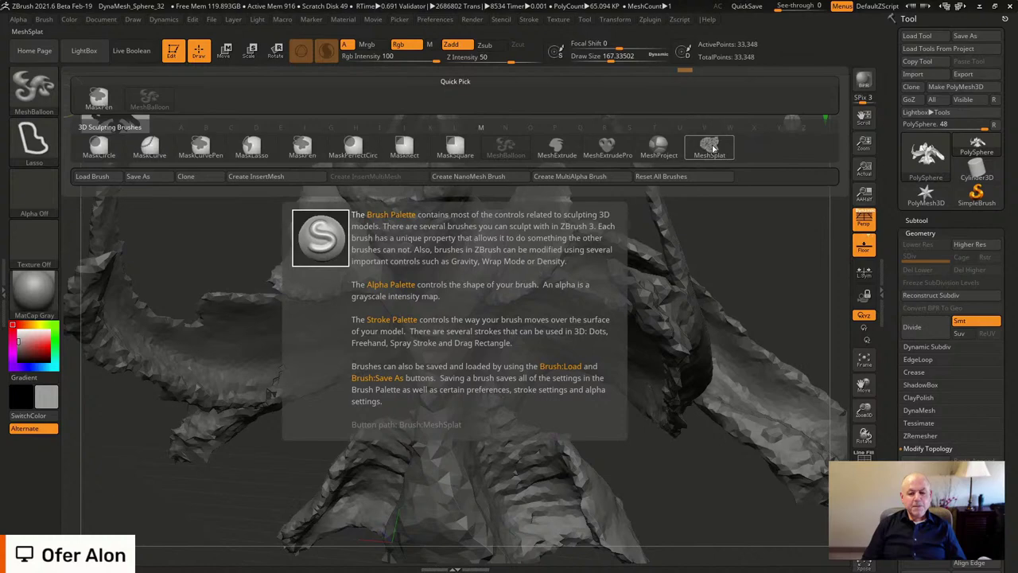
left_click(713, 147)
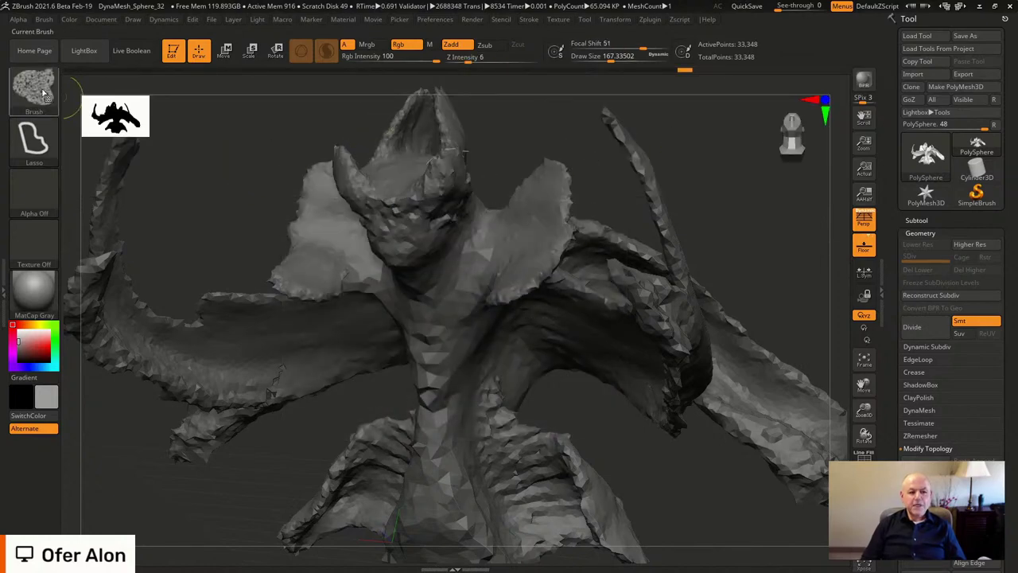
Splat a perforated MeshSplat detail pattern across the outer surface of the broad front limb
mouse_move(728, 208)
left_mouse_down()
mouse_move(742, 210)
mouse_move(717, 213)
mouse_move(685, 269)
left_mouse_up()
left_click_drag(455, 246, 558, 374)
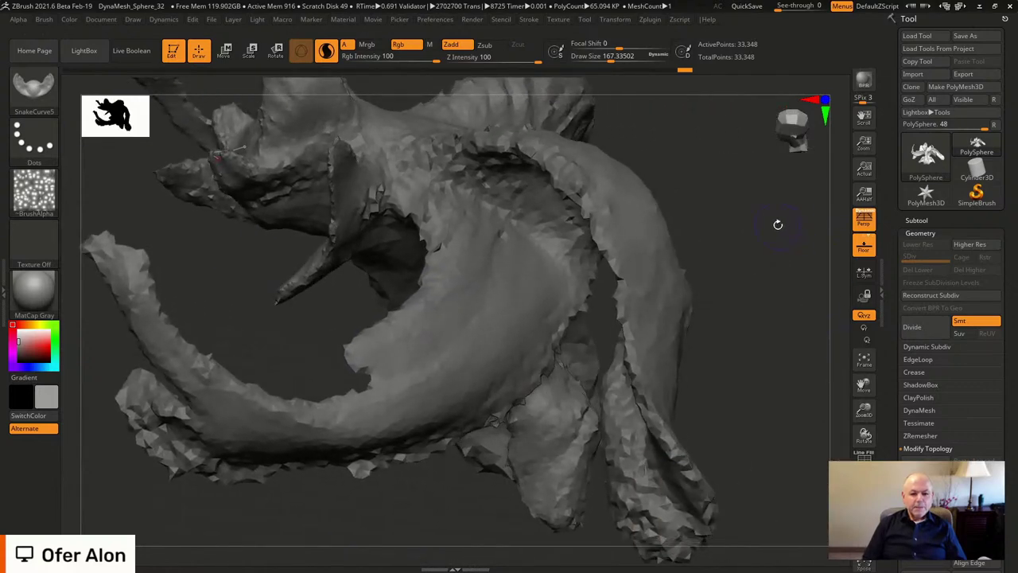
mouse_move(778, 224)
left_mouse_down()
mouse_move(764, 227)
mouse_move(798, 227)
left_mouse_up()
key("ctrl")
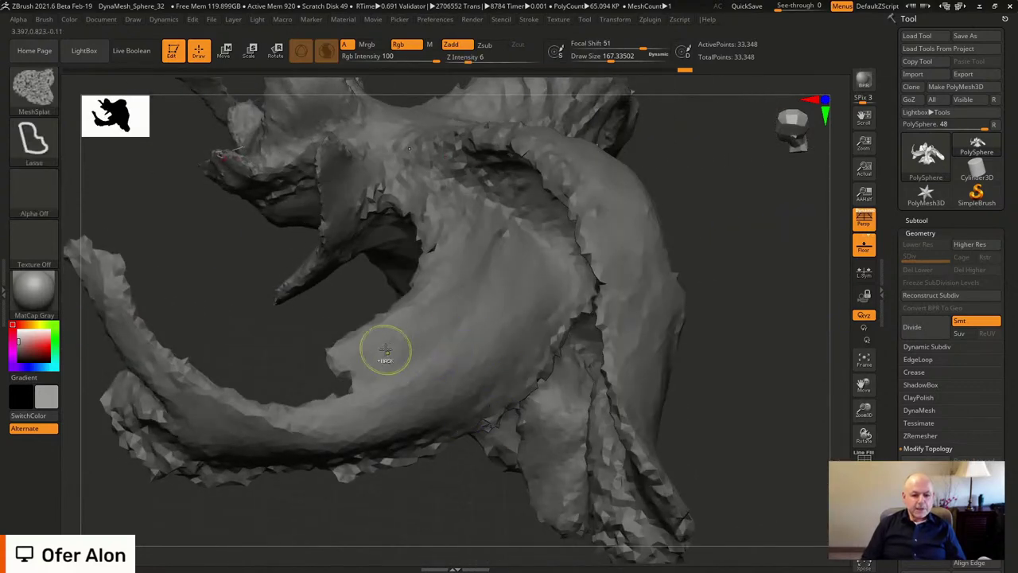
mouse_move(462, 274)
left_mouse_down()
mouse_move(534, 241)
mouse_move(493, 397)
mouse_move(367, 445)
mouse_move(368, 378)
left_mouse_up()
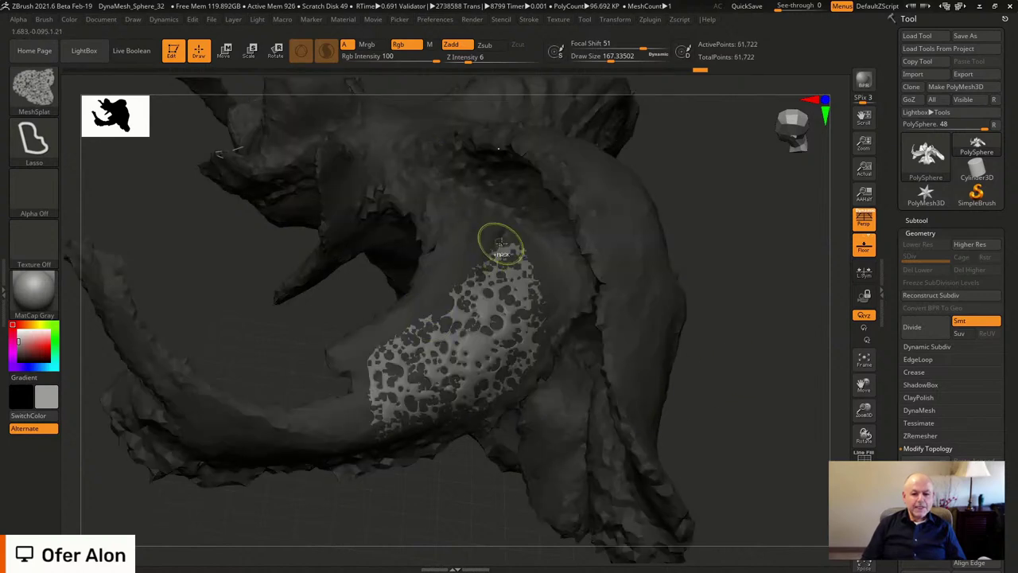
left_click_drag(783, 310, 777, 387)
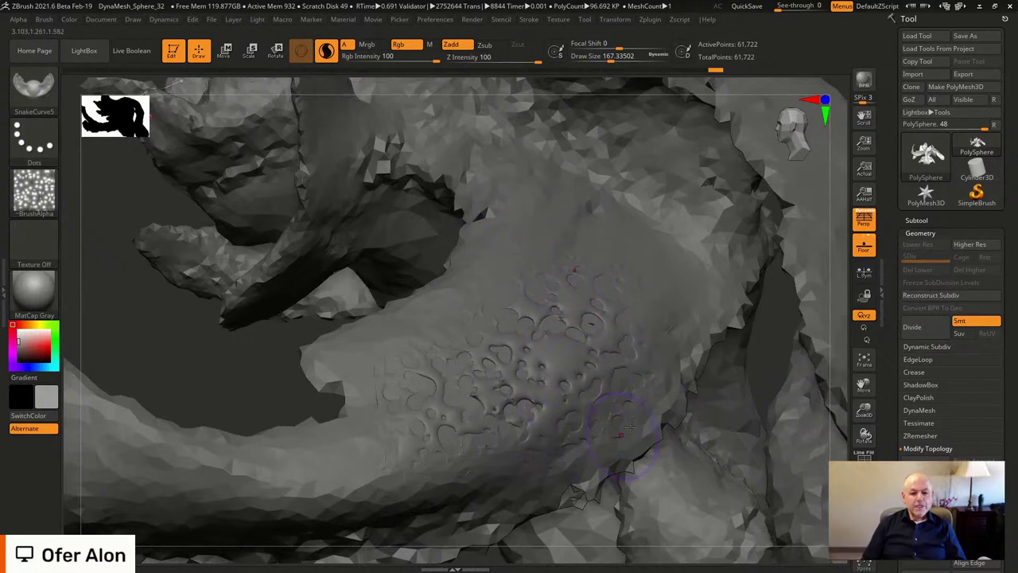
left_click_drag(272, 350, 361, 230)
left_click_drag(776, 200, 525, 342)
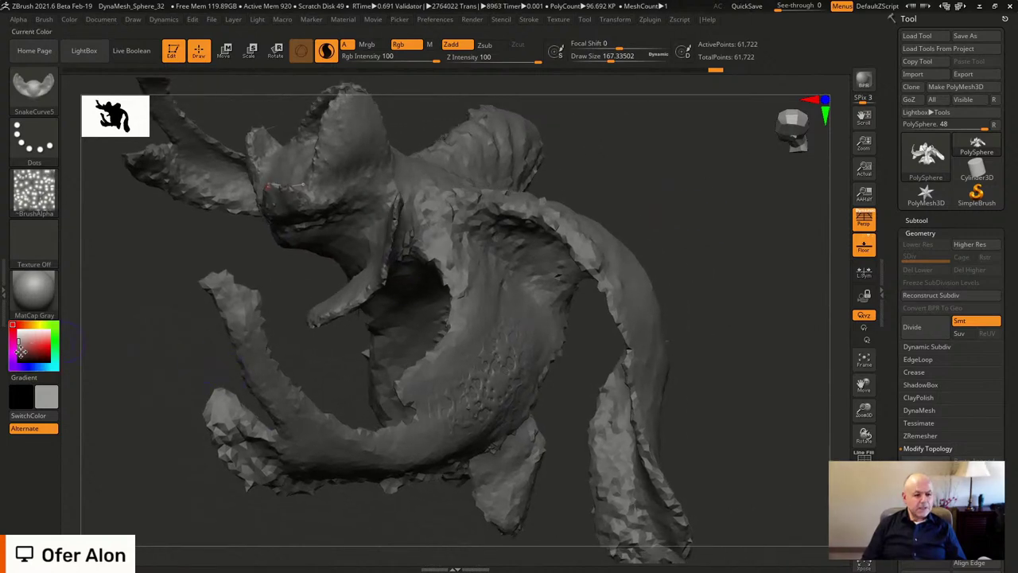
Fill the whole object with a brownish grey of R 100, G 86, B 86, and choose a tan colour
left_click(25, 344)
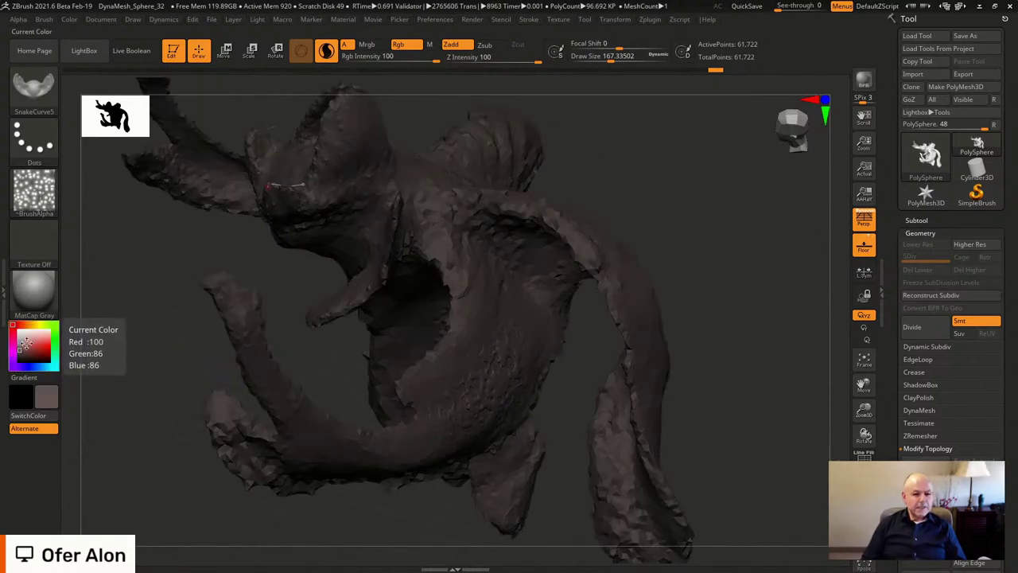
left_click_drag(138, 315, 232, 119)
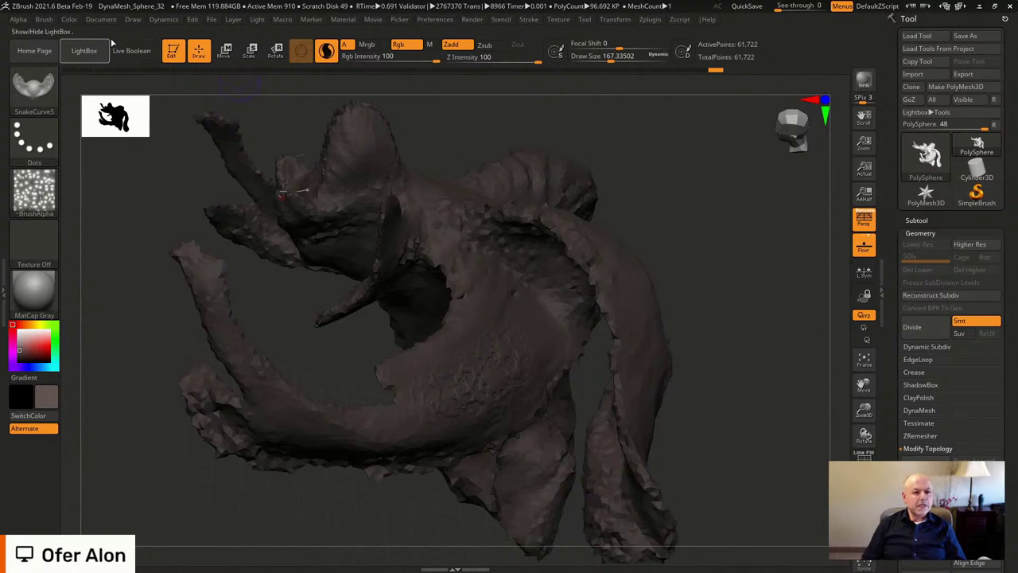
left_click(70, 20)
left_click(70, 20)
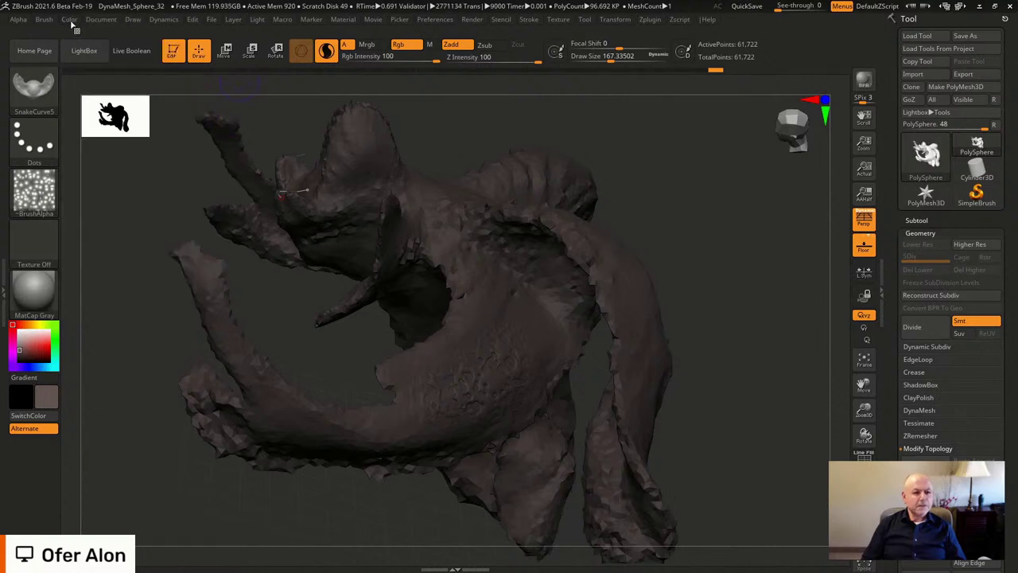
left_click(70, 20)
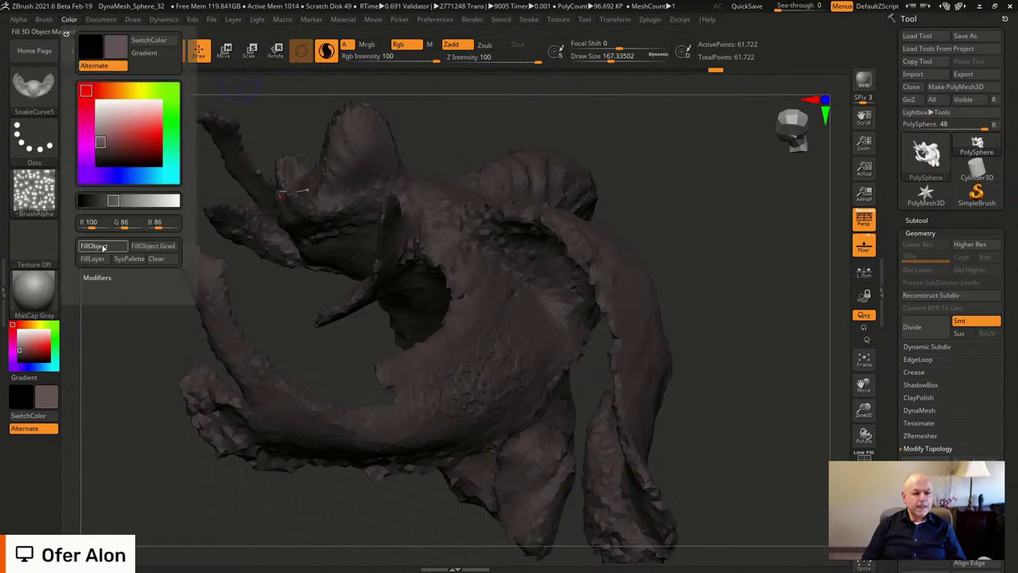
left_click(128, 90)
left_click(124, 124)
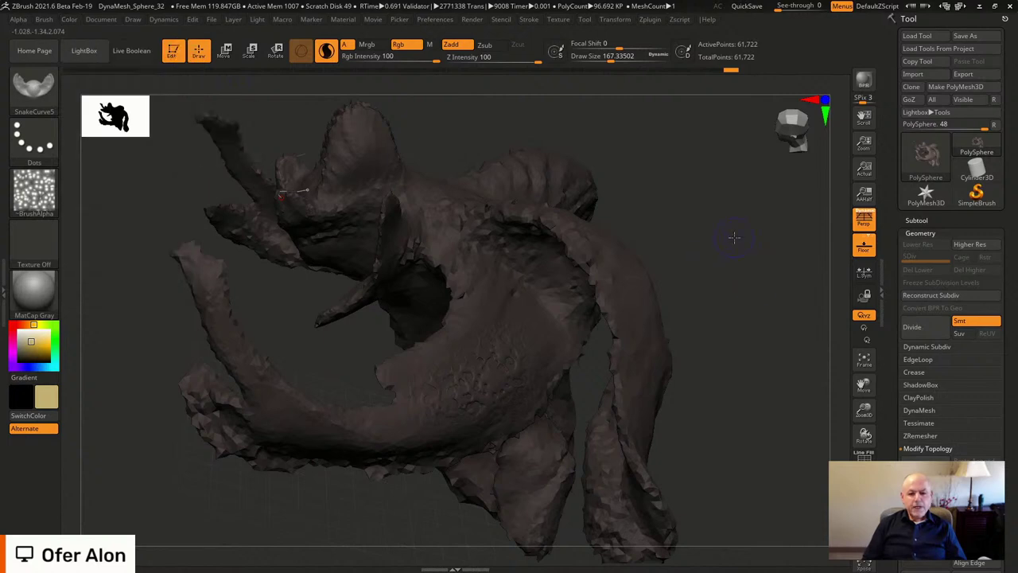
Splat a round tan MeshSplat patch onto the upper part of the broad front limb and clear the mask around it
mouse_move(732, 231)
left_mouse_down()
mouse_move(795, 230)
mouse_move(732, 214)
mouse_move(748, 229)
left_mouse_up()
mouse_move(504, 220)
left_mouse_down("ctrl")
mouse_move(554, 329)
mouse_move(531, 226)
left_mouse_up("ctrl")
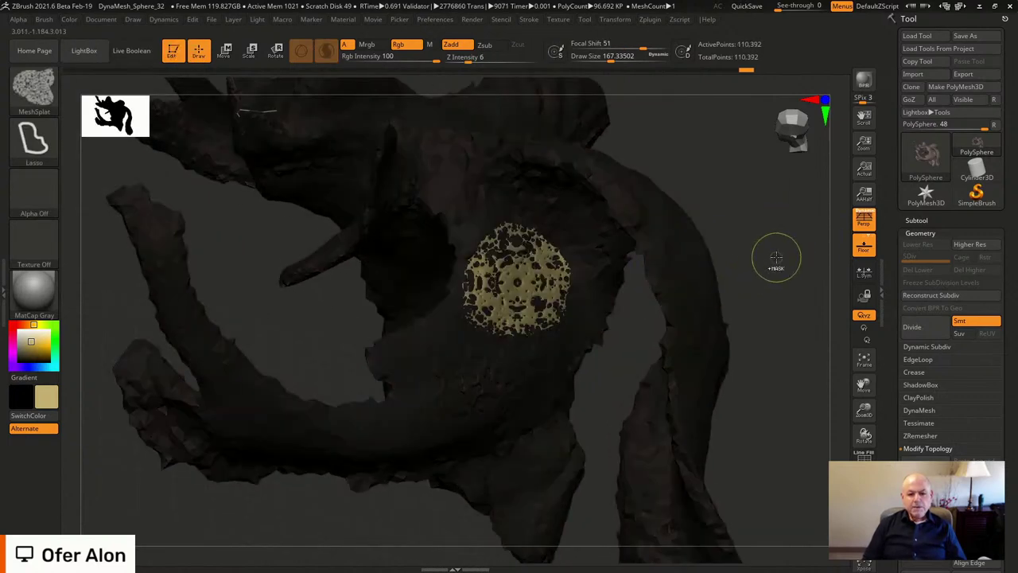
left_click_drag(756, 213, 788, 246, "ctrl")
left_click_drag(775, 201, 762, 188)
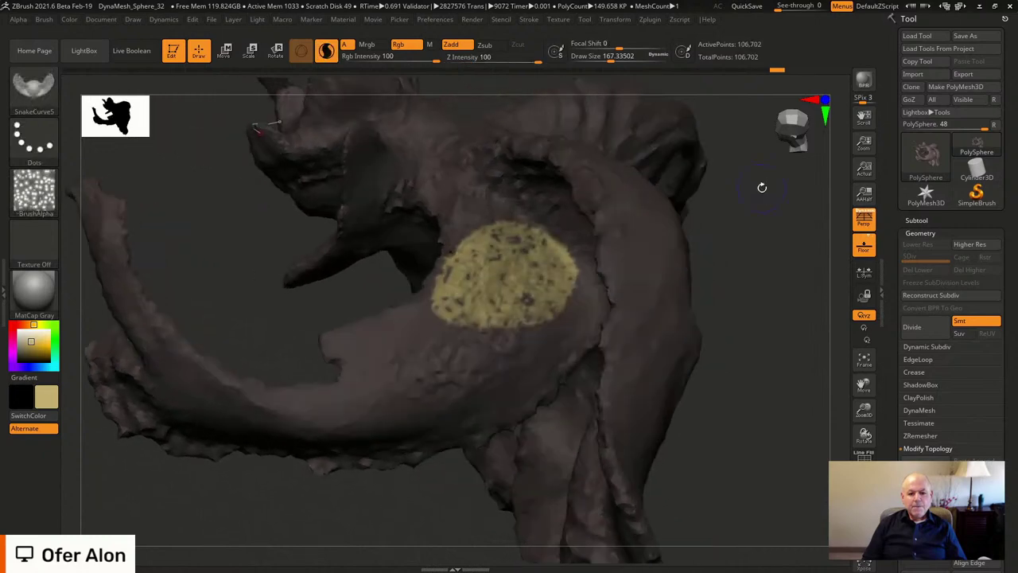
Undo the tan splat patch and sample the brownish grey colour from the limb
key("ctrl+z")
key("ctrl+z")
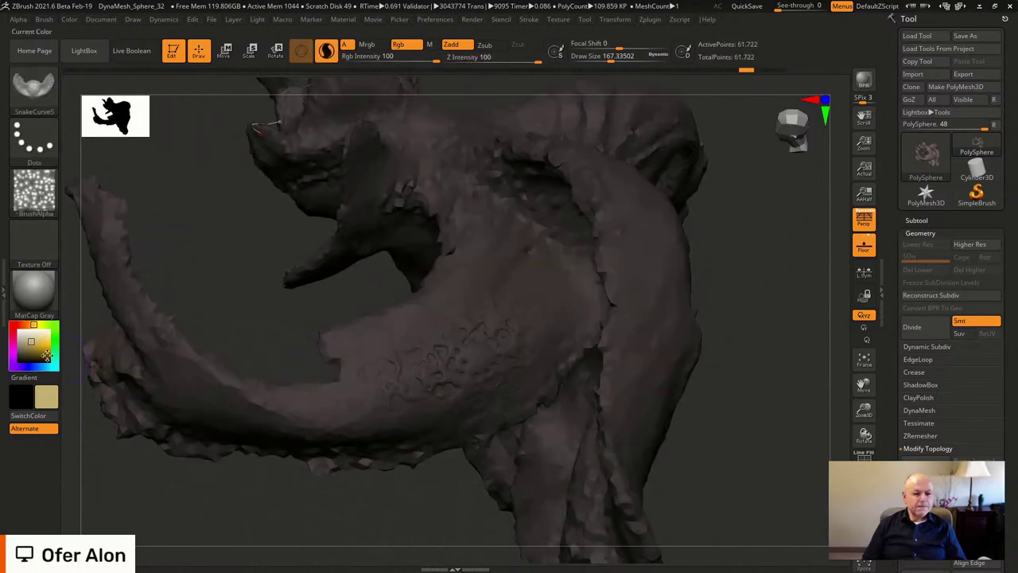
left_click_drag(43, 352, 459, 298)
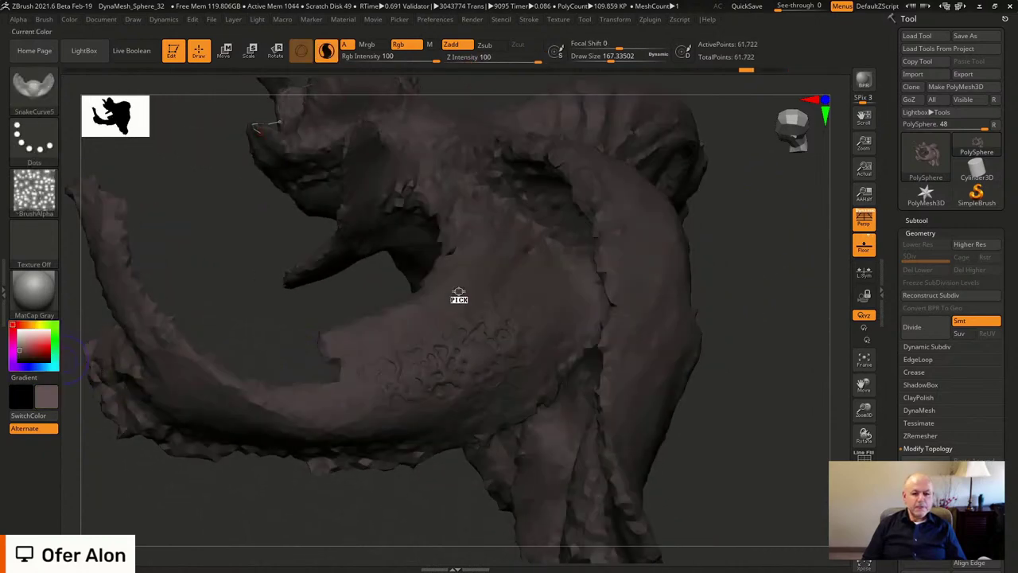
Set the painting colour to a light beige of R 203, G 185, B 178
left_click(19, 334)
left_click(21, 336)
left_click(23, 339)
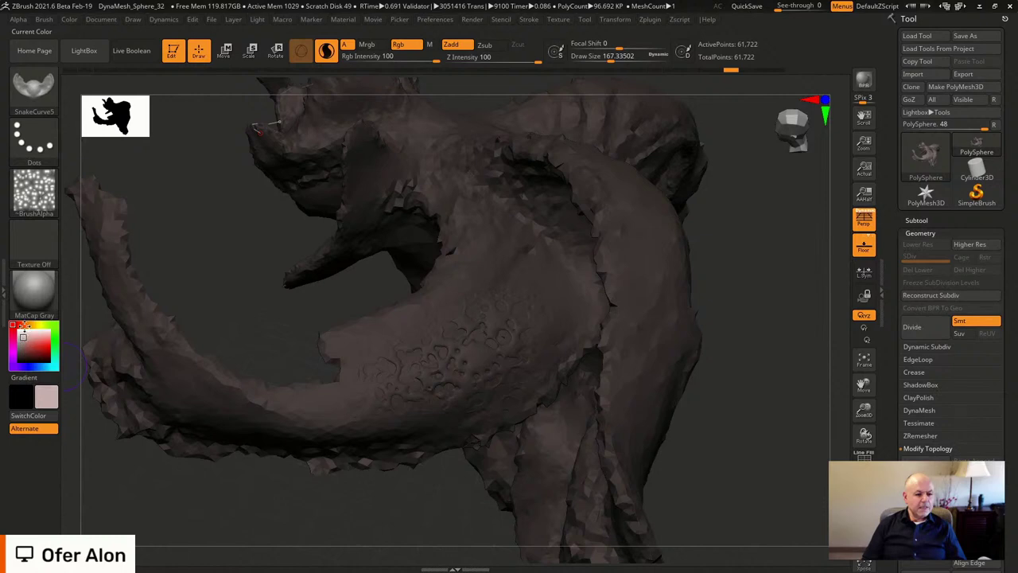
left_click(24, 325)
left_click(24, 345)
left_click(23, 337)
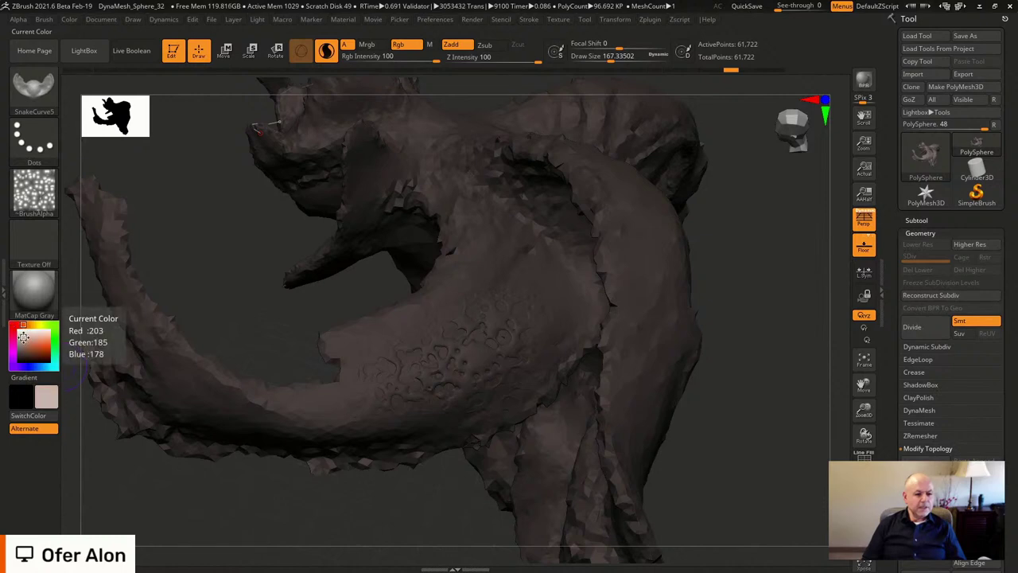
Splat light perforated MeshSplat detail across the broad front limb, extend it along the surface, and clear the mask
left_click_drag(505, 257, 556, 317, "ctrl")
mouse_move(792, 291)
left_mouse_down()
mouse_move(769, 323)
mouse_move(776, 344)
left_mouse_up()
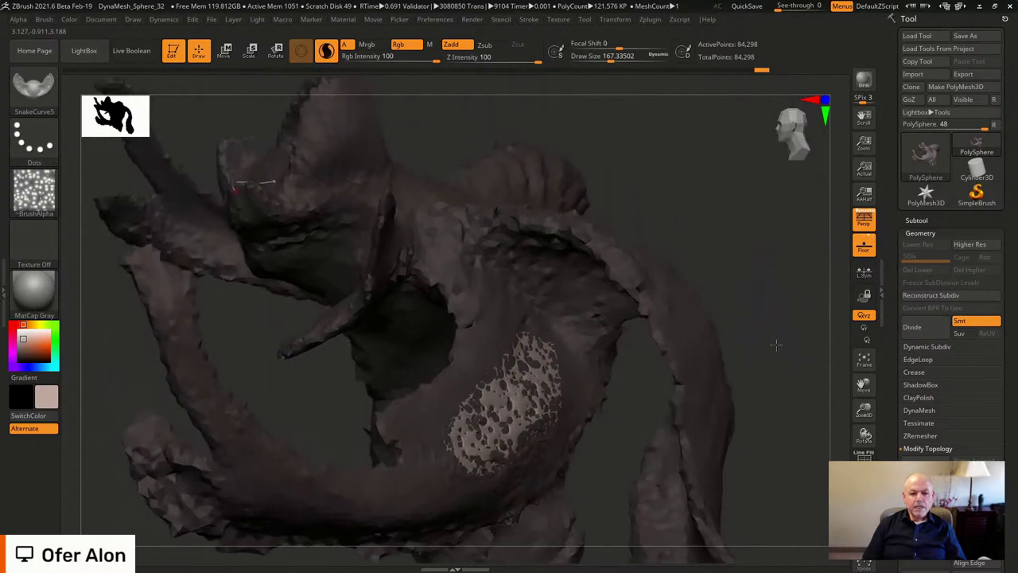
key("ctrl")
mouse_move(487, 282)
left_mouse_down("ctrl")
mouse_move(581, 336)
mouse_move(568, 409)
mouse_move(515, 338)
left_mouse_up("ctrl")
mouse_move(393, 434)
left_mouse_down("ctrl")
mouse_move(525, 380)
mouse_move(517, 354)
left_mouse_up("ctrl")
mouse_move(733, 174)
left_mouse_down("ctrl")
mouse_move(713, 185)
mouse_move(756, 234)
mouse_move(636, 136)
left_mouse_up("ctrl")
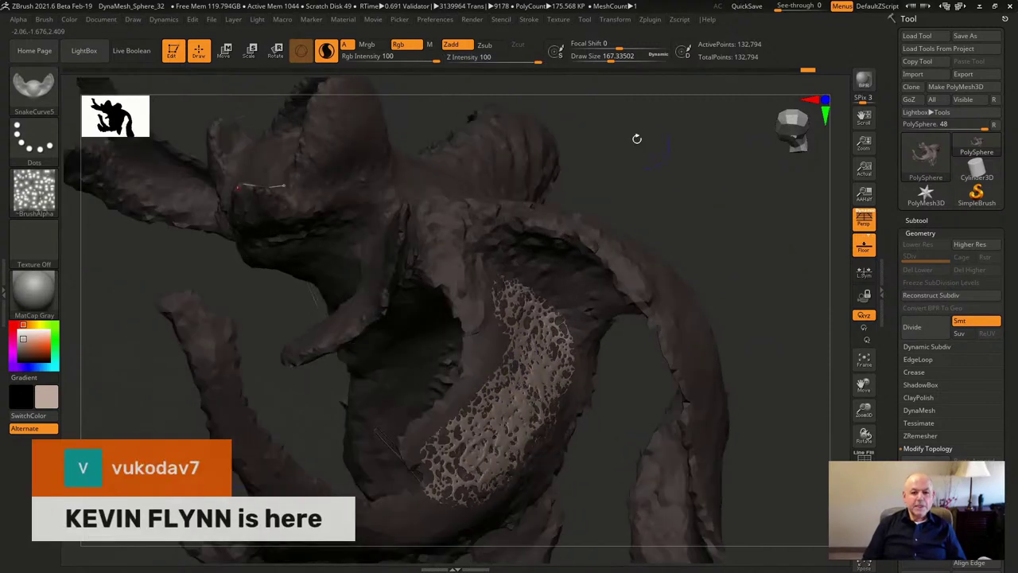
Set MeshSplat's Z Intensity to 52, splat raised detail along the inner upper rim of the broad limb, and clear the mask
mouse_move(465, 59)
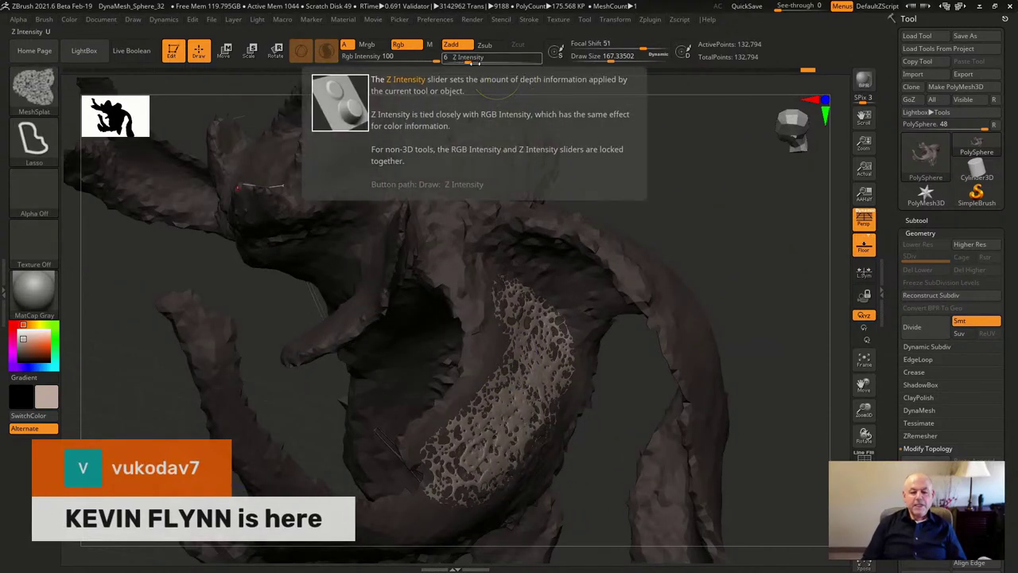
left_click_drag(467, 58, 511, 57)
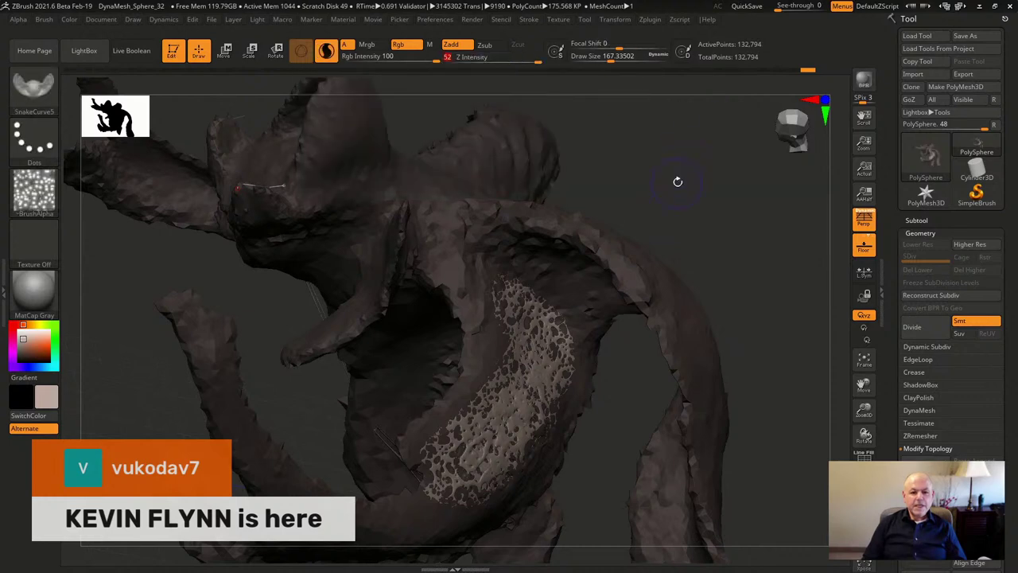
left_click_drag(677, 182, 704, 208, "alt")
mouse_move(458, 296)
left_mouse_down("ctrl")
mouse_move(361, 151)
mouse_move(570, 170)
mouse_move(425, 181)
mouse_move(504, 314)
mouse_move(492, 329)
left_mouse_up("ctrl")
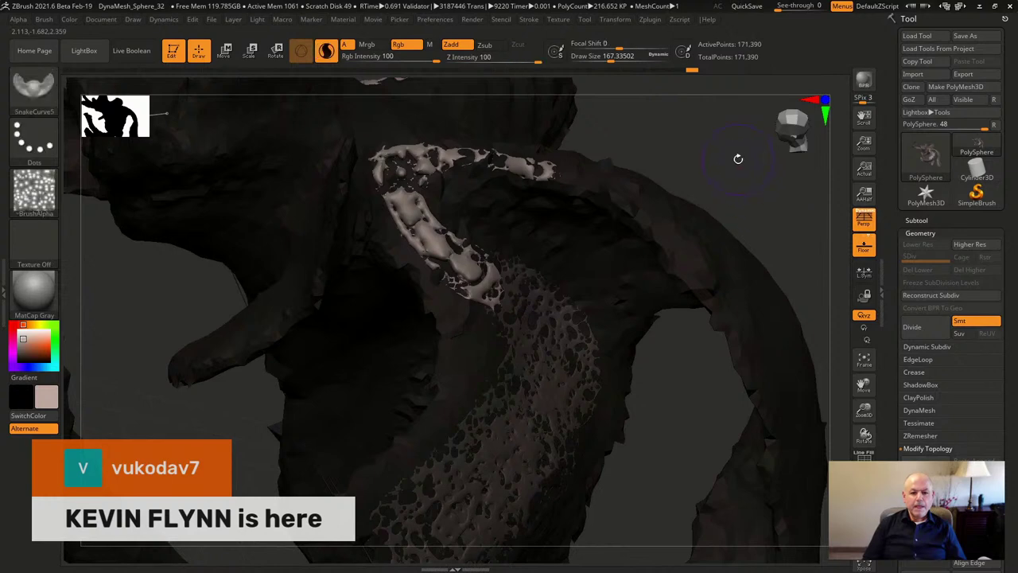
mouse_move(738, 159)
left_mouse_down("ctrl")
mouse_move(777, 193)
mouse_move(720, 149)
mouse_move(733, 127)
mouse_move(816, 246)
mouse_move(731, 191)
mouse_move(733, 134)
mouse_move(239, 414)
mouse_move(255, 374)
mouse_move(422, 239)
left_mouse_up("ctrl")
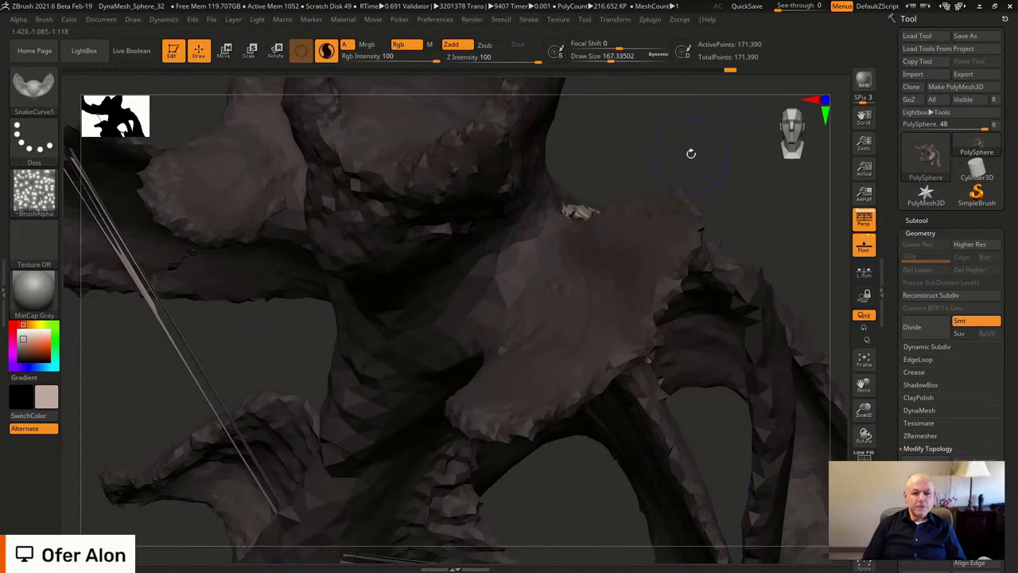
Splat thick bulging MeshSplat detail over the underside of the head and clear the mask
mouse_move(690, 152)
left_mouse_down()
mouse_move(695, 243)
mouse_move(634, 278)
mouse_move(661, 300)
mouse_move(636, 275)
mouse_move(644, 120)
left_mouse_up()
left_click_drag(587, 208, 462, 276)
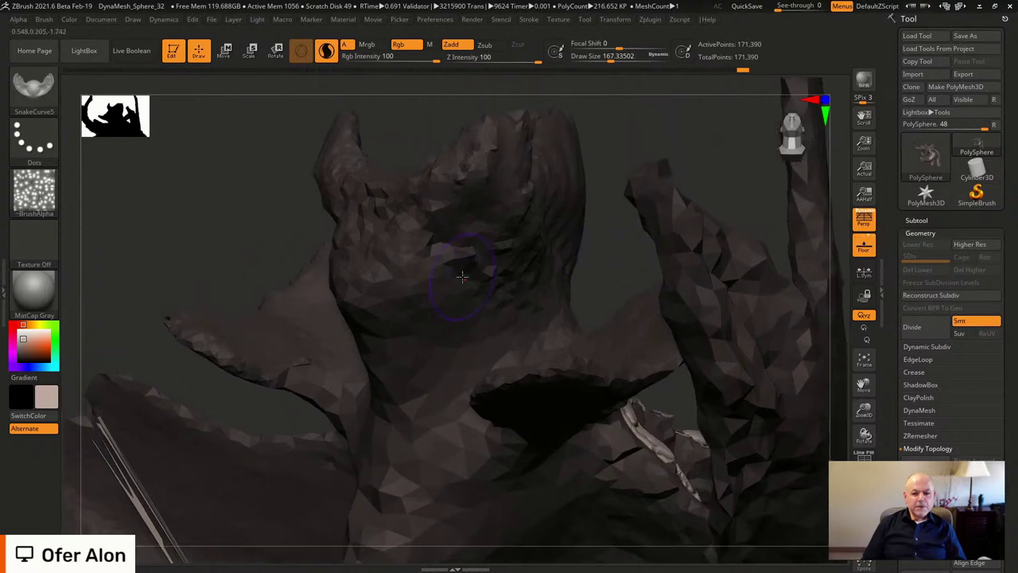
key("ctrl")
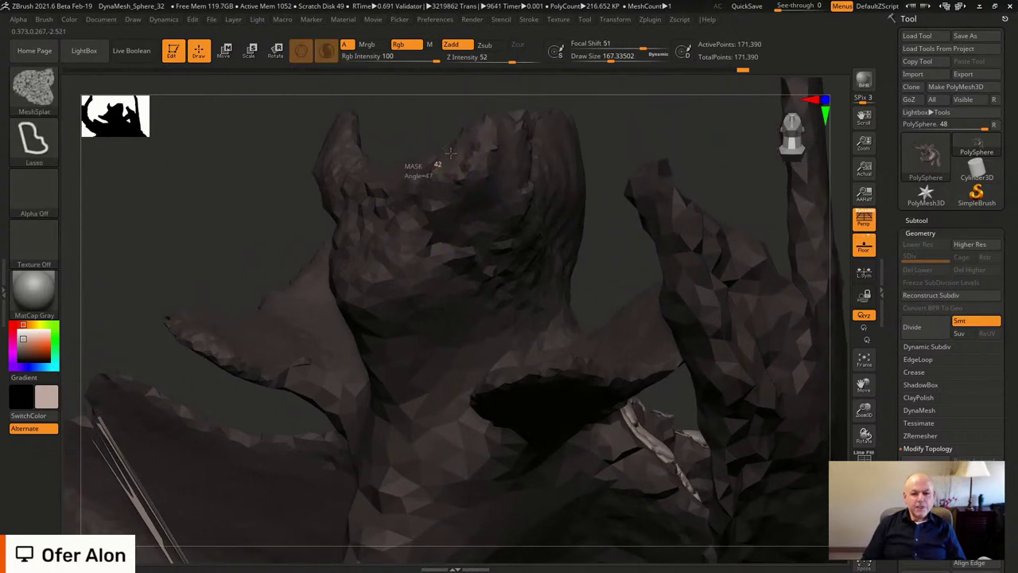
mouse_move(513, 122)
left_mouse_down("ctrl")
mouse_move(521, 312)
mouse_move(362, 318)
mouse_move(370, 203)
left_mouse_up("ctrl")
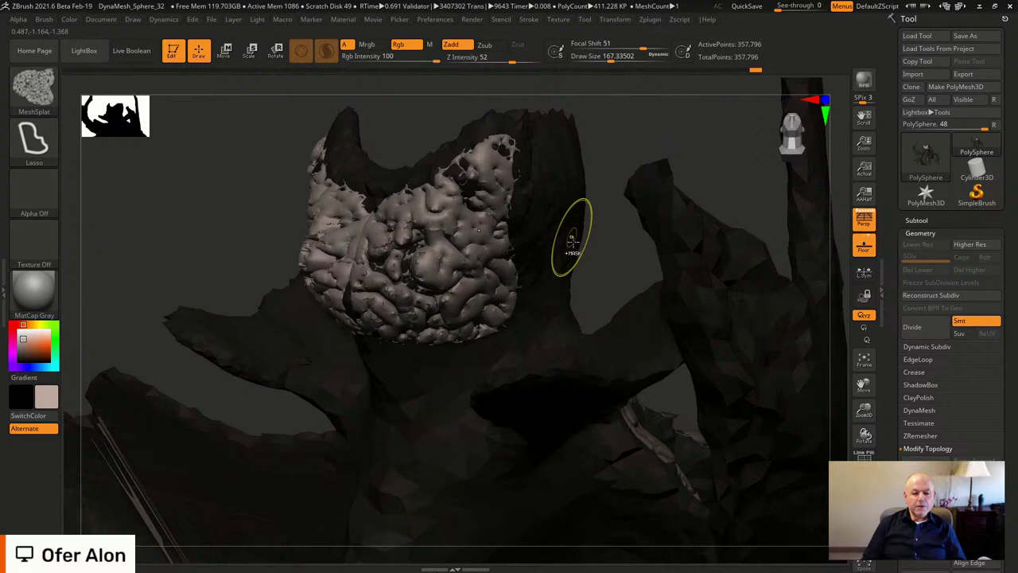
mouse_move(572, 230)
left_mouse_down("ctrl")
mouse_move(609, 243)
mouse_move(598, 168)
mouse_move(613, 148)
mouse_move(588, 171)
mouse_move(595, 183)
mouse_move(614, 180)
mouse_move(588, 171)
mouse_move(680, 133)
mouse_move(783, 203)
mouse_move(432, 296)
left_mouse_up("ctrl")
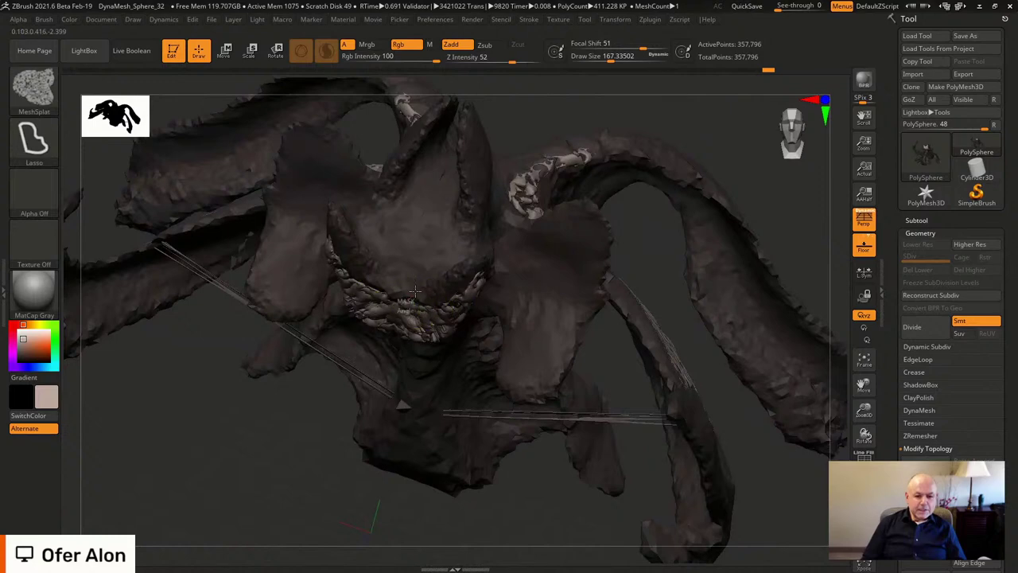
Splat a small symmetrical MeshSplat patch between the horns on the forehead and clear the mask
left_click_drag(436, 171, 462, 245, "ctrl")
left_click_drag(434, 309, 439, 325, "ctrl")
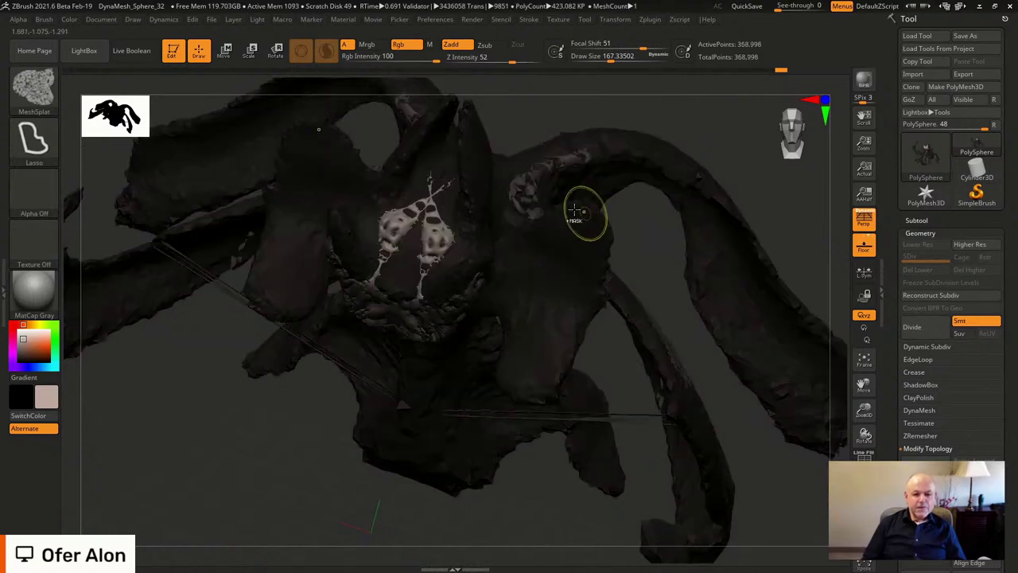
left_click_drag(708, 145, 723, 146, "ctrl")
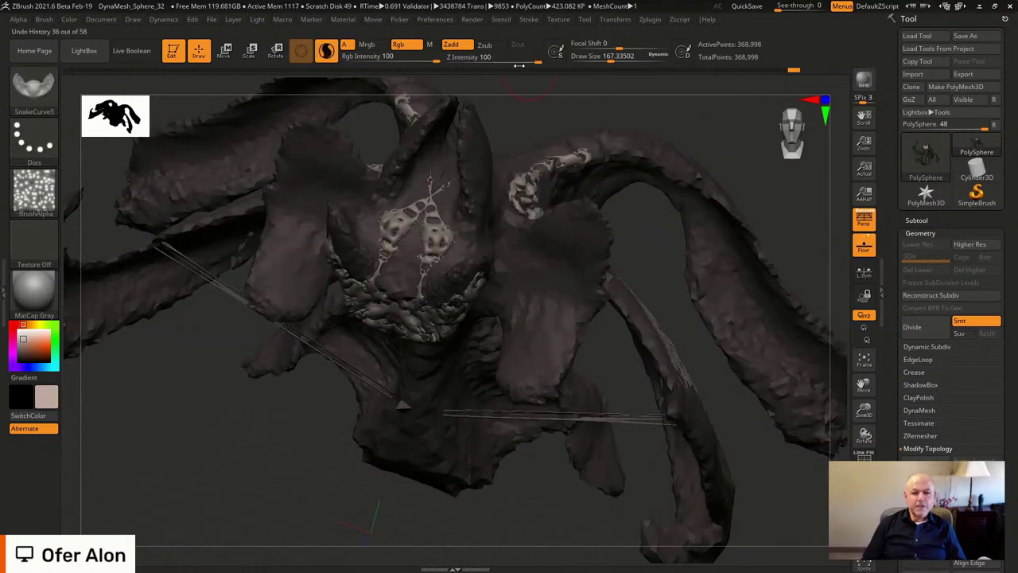
Set MeshSplat's Z Intensity to 19 and splat detail onto both shoulder plates, the throat and the chest
key("ctrl")
left_click(491, 62, "ctrl")
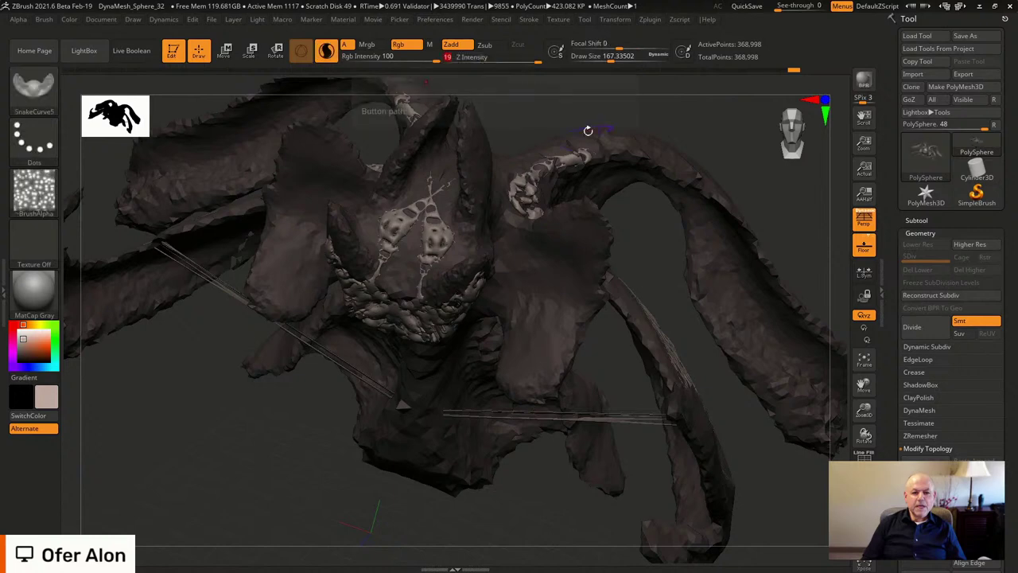
mouse_move(740, 164)
left_mouse_down()
mouse_move(736, 143)
mouse_move(725, 153)
left_mouse_up()
key("ctrl")
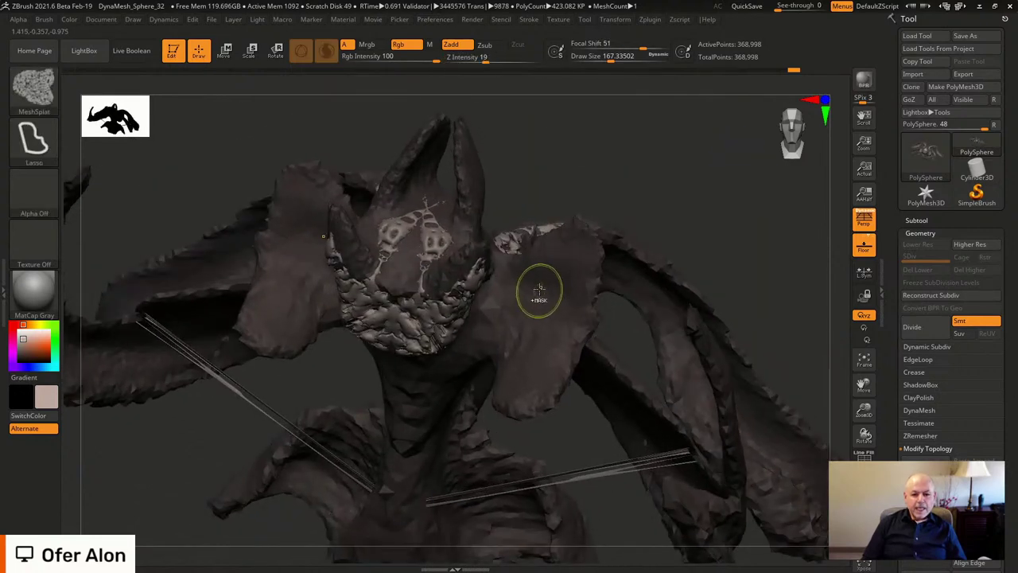
mouse_move(562, 231)
left_mouse_down("ctrl")
mouse_move(567, 379)
mouse_move(509, 401)
mouse_move(442, 360)
left_mouse_up("ctrl")
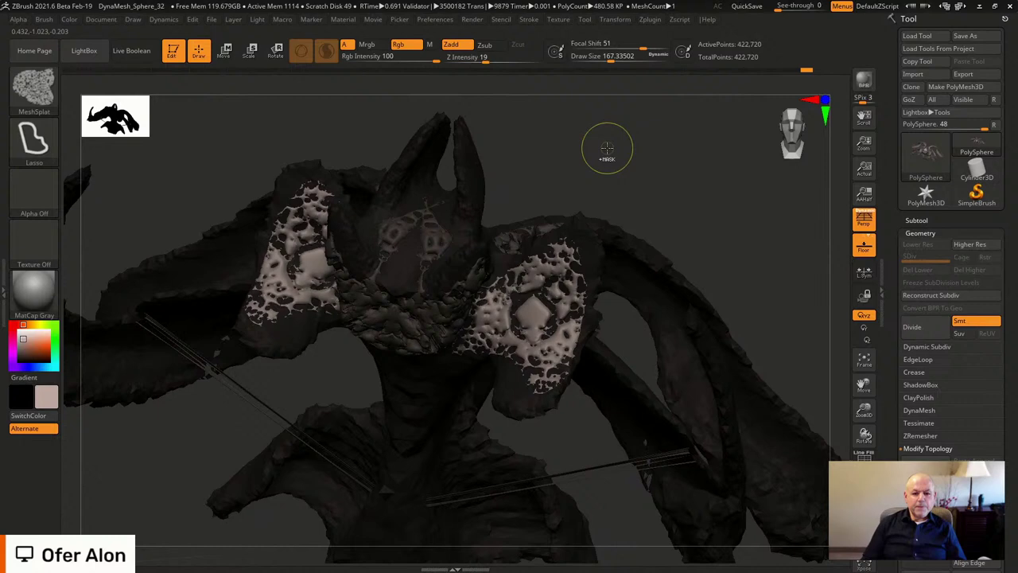
left_click_drag(607, 148, 663, 120, "ctrl")
mouse_move(458, 222)
left_mouse_down("ctrl")
mouse_move(429, 390)
mouse_move(392, 246)
left_mouse_up("ctrl")
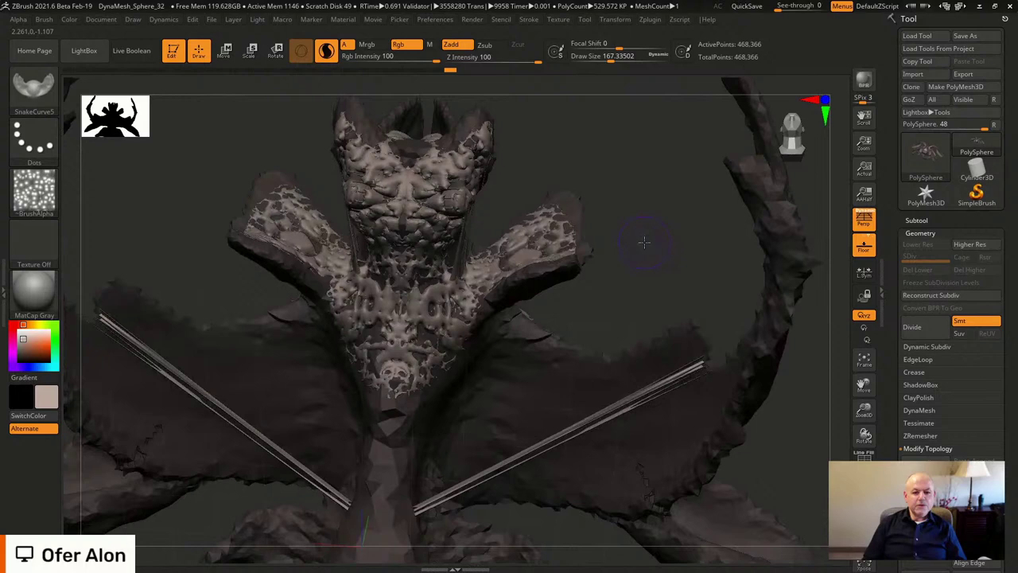
Undo all the light MeshSplat detail on the head, shoulder plates, throat and broad limbs
left_click_drag(645, 242, 645, 227, "alt")
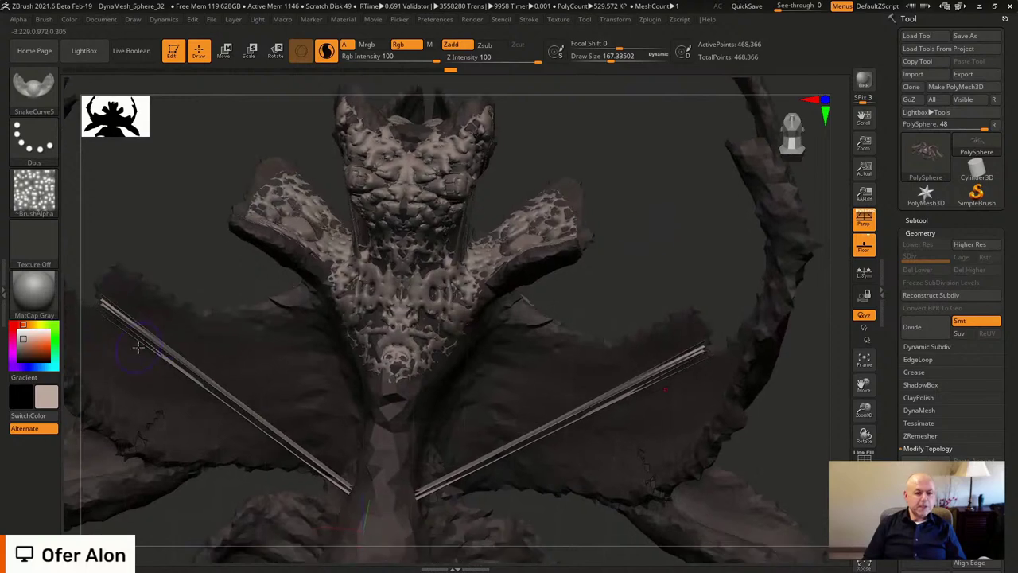
mouse_move(596, 283)
left_mouse_down()
mouse_move(618, 211)
mouse_move(668, 334)
mouse_move(673, 397)
mouse_move(658, 353)
mouse_move(576, 278)
left_mouse_up()
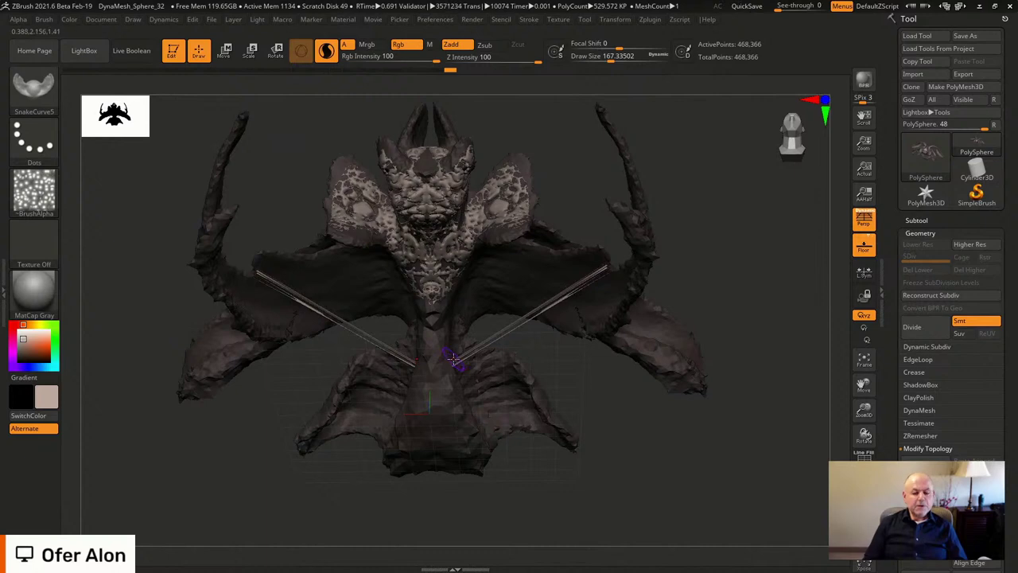
left_click_drag(663, 444, 610, 477)
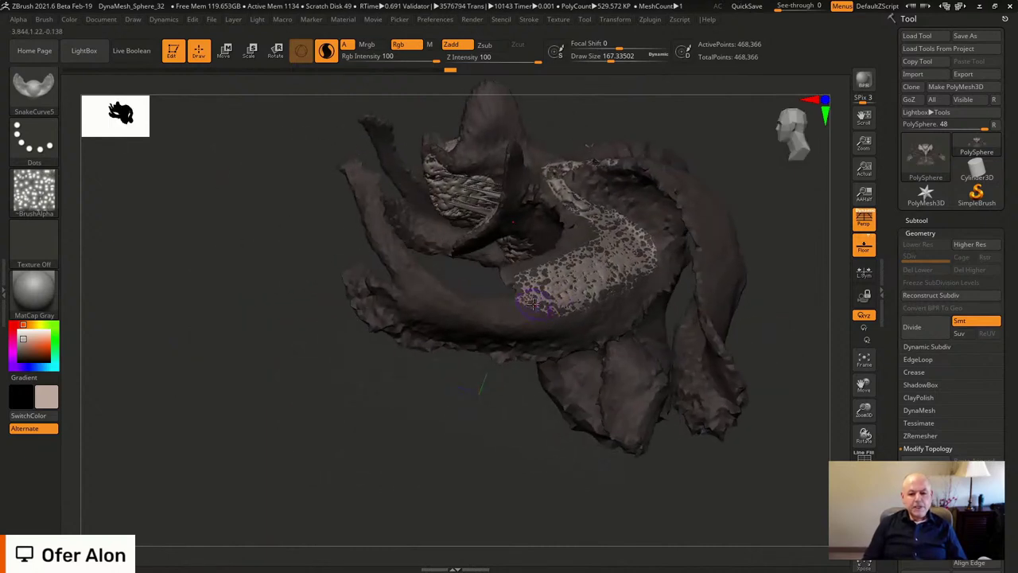
left_click_drag(502, 463, 505, 497)
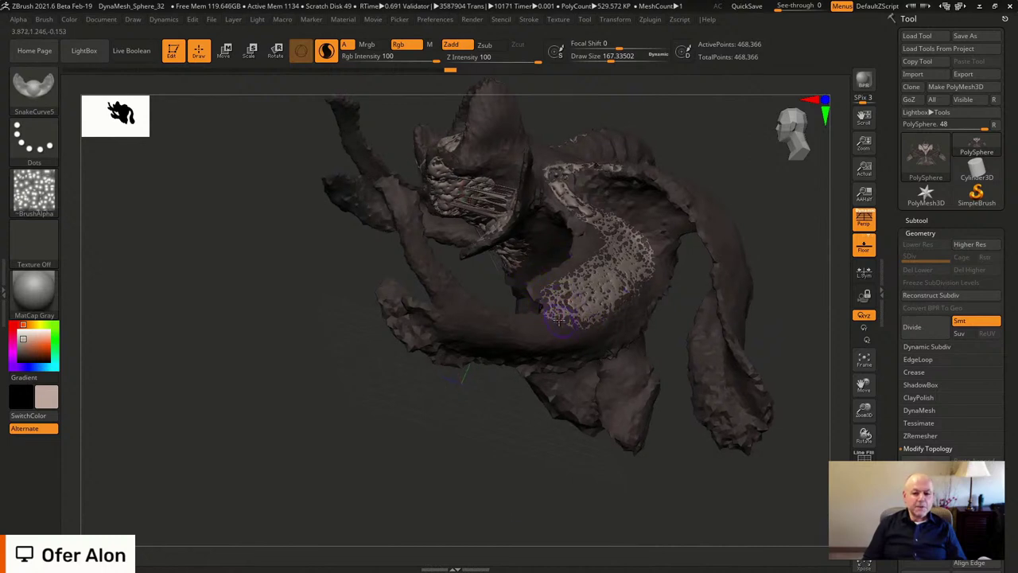
left_click_drag(487, 468, 445, 478)
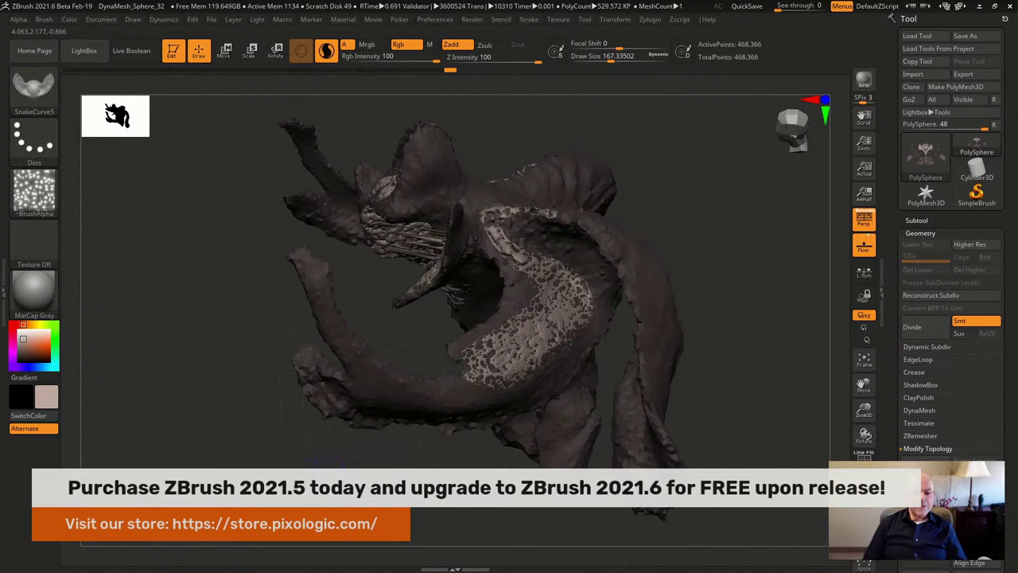
left_click_drag(316, 455, 296, 435)
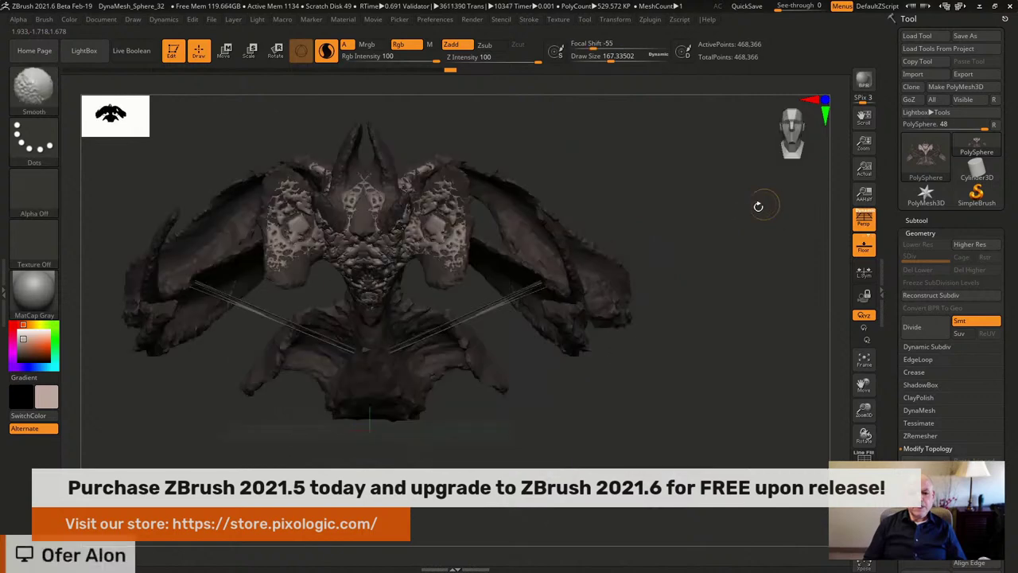
mouse_move(730, 313)
left_mouse_down()
mouse_move(711, 336)
mouse_move(709, 389)
left_mouse_up()
key("ctrl+z")
key("ctrl+z")
key("ctrl+z")
key("ctrl+z")
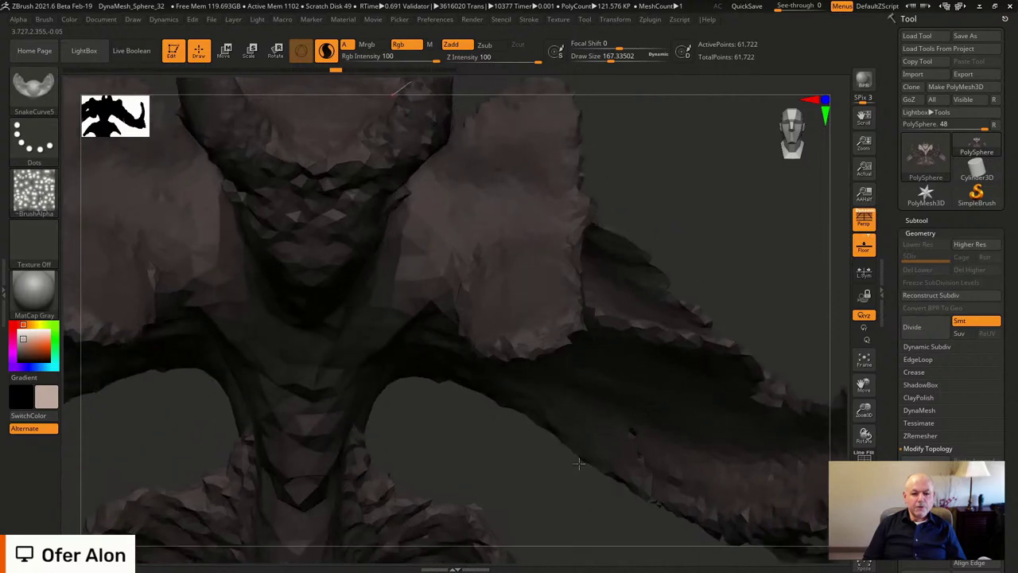
Set MeshSplat's Z Intensity to 26, splat fine light detail onto the underside of the head, and clear the mask
left_click_drag(579, 463, 613, 532)
mouse_move(748, 204)
left_mouse_down()
mouse_move(636, 139)
mouse_move(663, 145)
left_mouse_up()
key("ctrl")
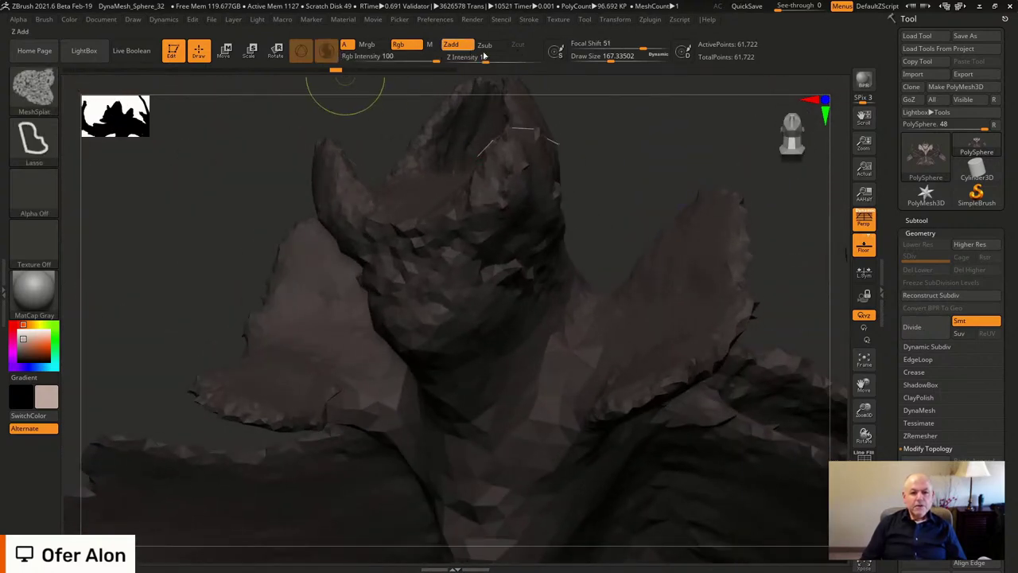
left_click_drag(484, 58, 495, 60)
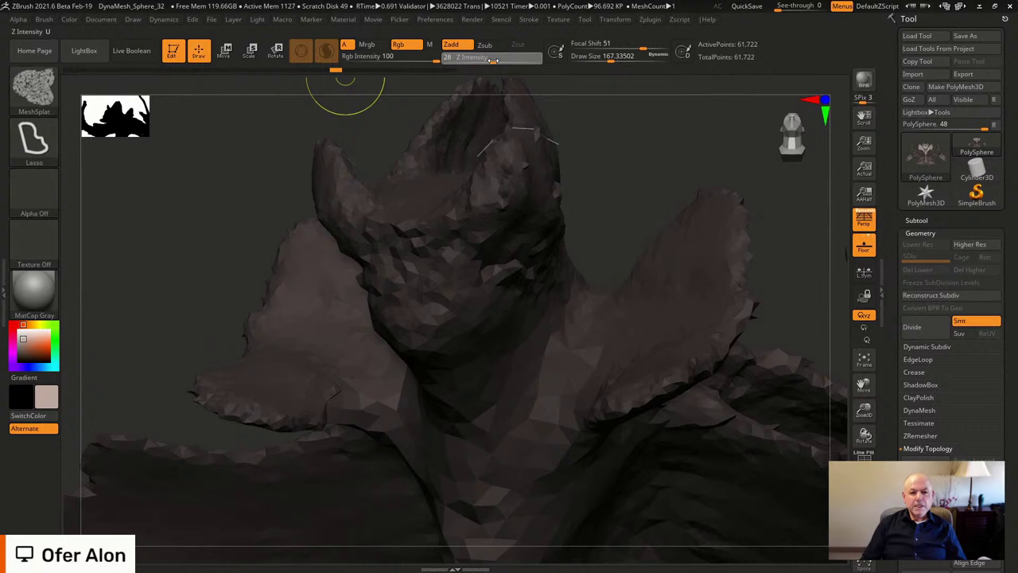
key("ctrl")
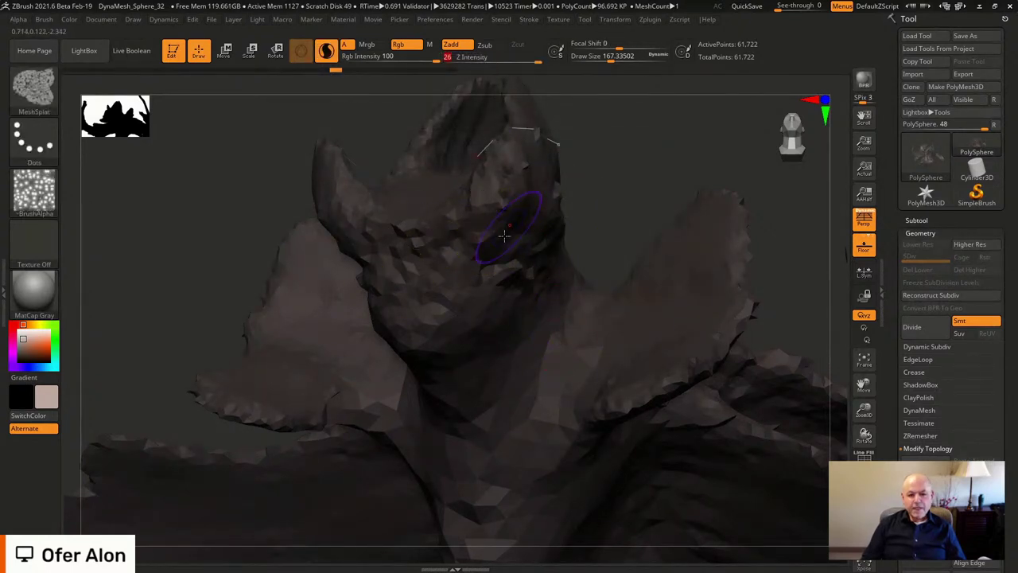
left_click_drag(504, 235, 511, 255, "shift")
mouse_move(432, 239)
left_mouse_down("ctrl")
mouse_move(525, 133)
mouse_move(553, 216)
mouse_move(552, 307)
mouse_move(457, 358)
mouse_move(403, 358)
left_mouse_up("ctrl")
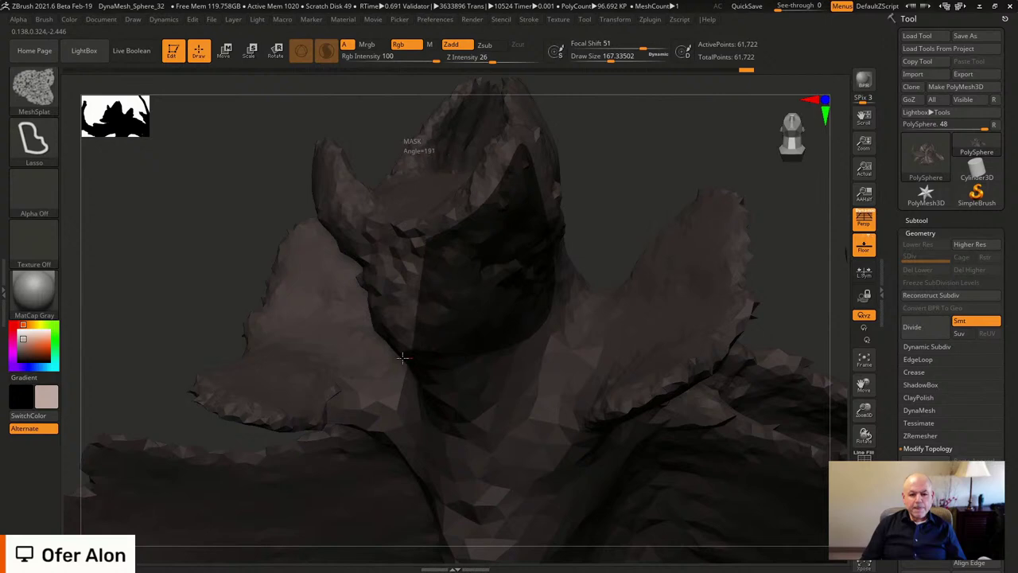
left_click_drag(528, 309, 528, 310, "ctrl+shift")
mouse_move(603, 173)
left_mouse_down("ctrl")
mouse_move(614, 184)
mouse_move(626, 130)
mouse_move(636, 136)
mouse_move(665, 118)
mouse_move(643, 144)
mouse_move(636, 186)
mouse_move(663, 140)
mouse_move(736, 216)
mouse_move(651, 280)
left_mouse_up("ctrl")
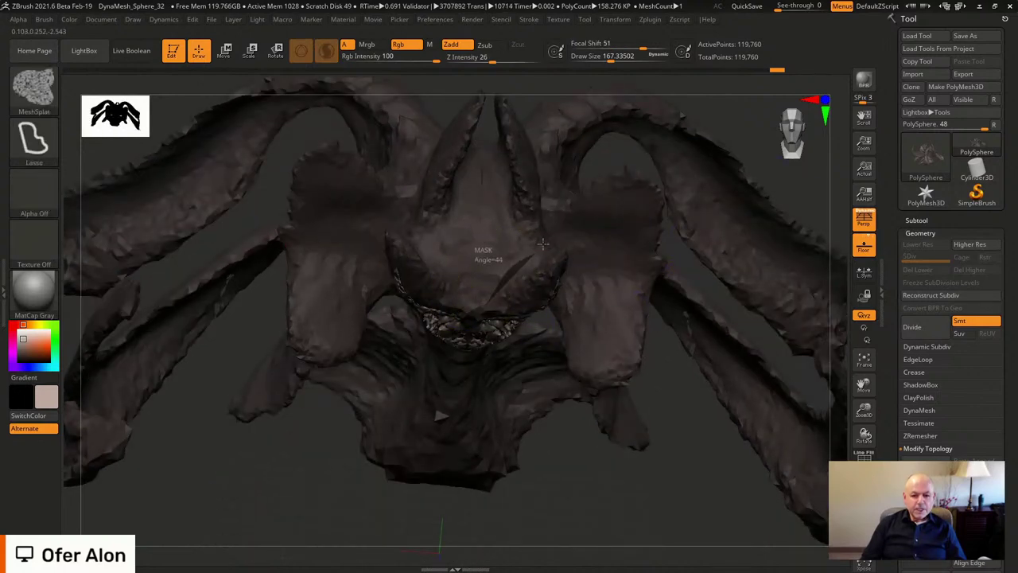
Splat a symmetrical perforated MeshSplat patch onto the forehead below the horns and clear the mask
left_click_drag(459, 283, 477, 307, "ctrl")
mouse_move(621, 524)
left_mouse_down()
mouse_move(633, 477)
mouse_move(742, 446)
mouse_move(724, 377)
left_mouse_up()
mouse_move(688, 269)
left_mouse_down("ctrl")
mouse_move(730, 296)
mouse_move(711, 303)
mouse_move(682, 188)
mouse_move(620, 192)
mouse_move(612, 143)
mouse_move(536, 227)
left_mouse_up("ctrl")
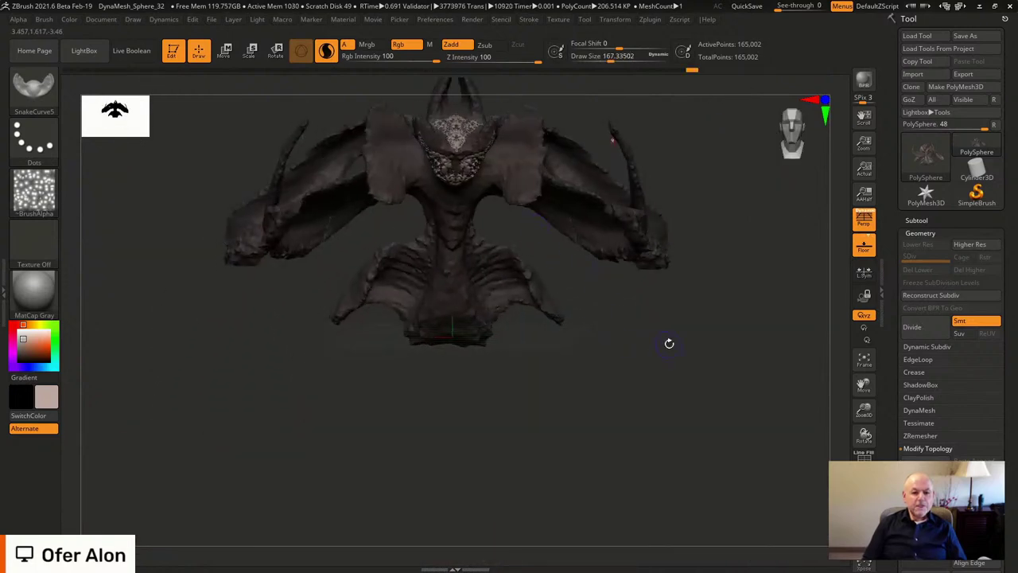
Render the creature with BPR and inspect the splatted face detail from the front
left_click_drag(669, 343, 757, 459)
key("shift+r")
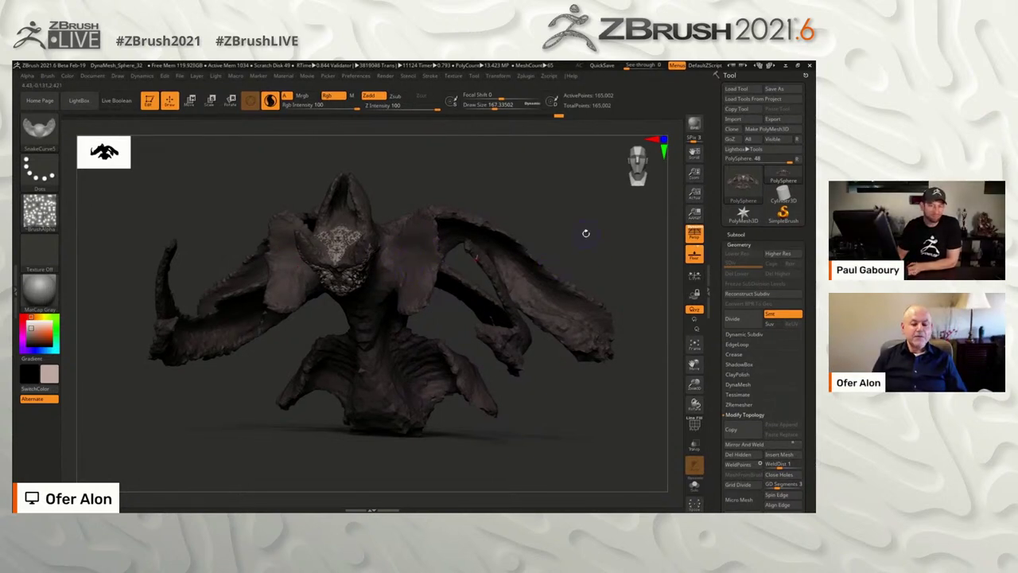
mouse_move(586, 233)
left_mouse_down()
mouse_move(557, 246)
mouse_move(586, 225)
left_mouse_up()
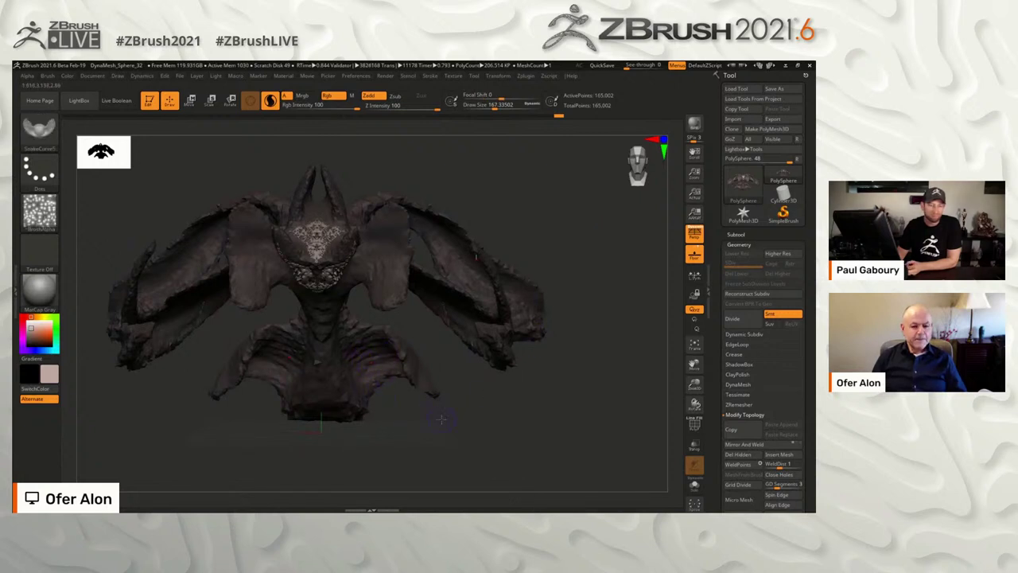
left_click_drag(442, 419, 611, 457)
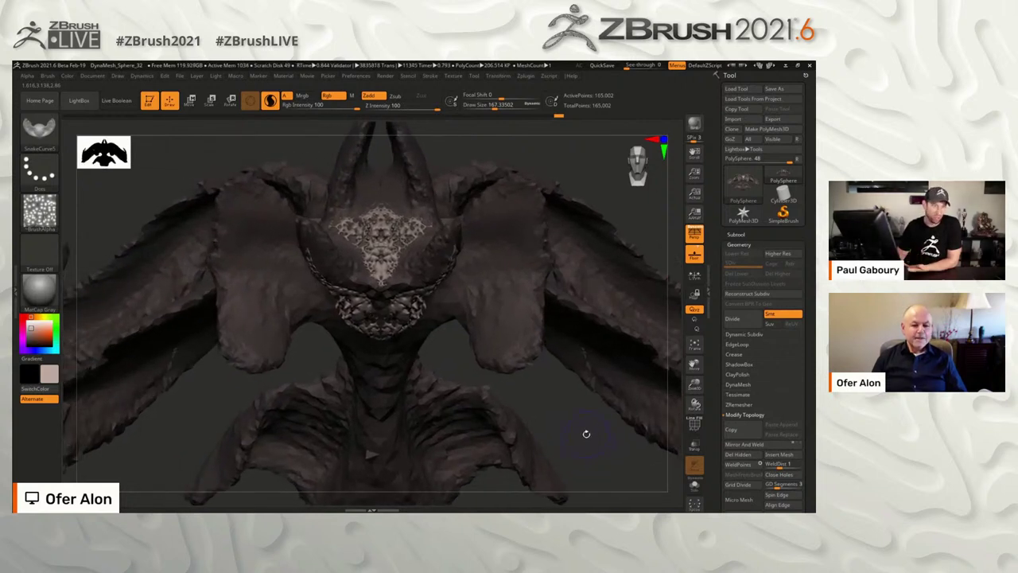
left_click_drag(637, 211, 580, 211)
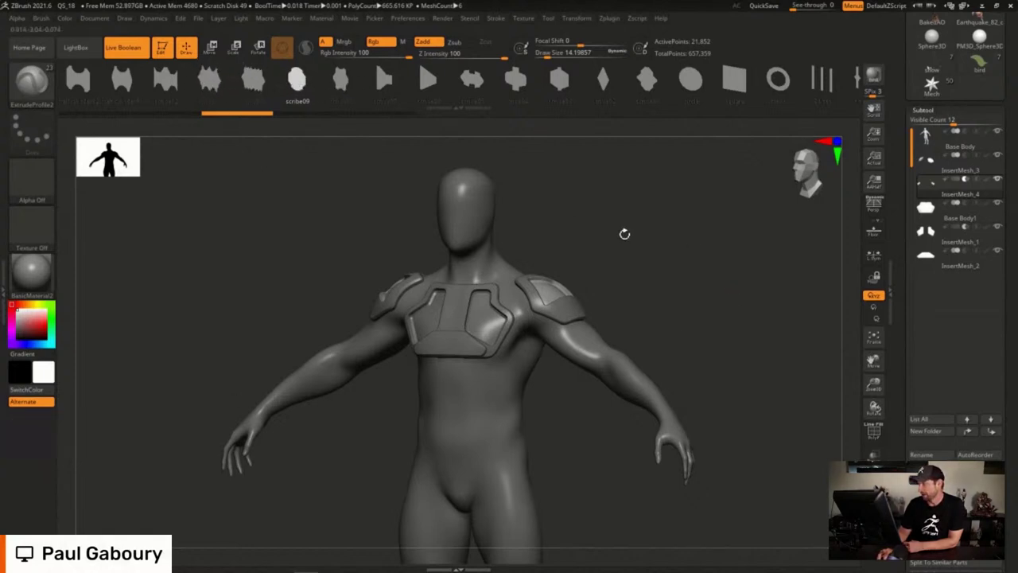
Draw a straight ExtrudeProfile2 groove with the scribe09 profile on InsertMesh_4, across the shoulder plate just below its recess
left_click_drag(716, 294, 700, 310)
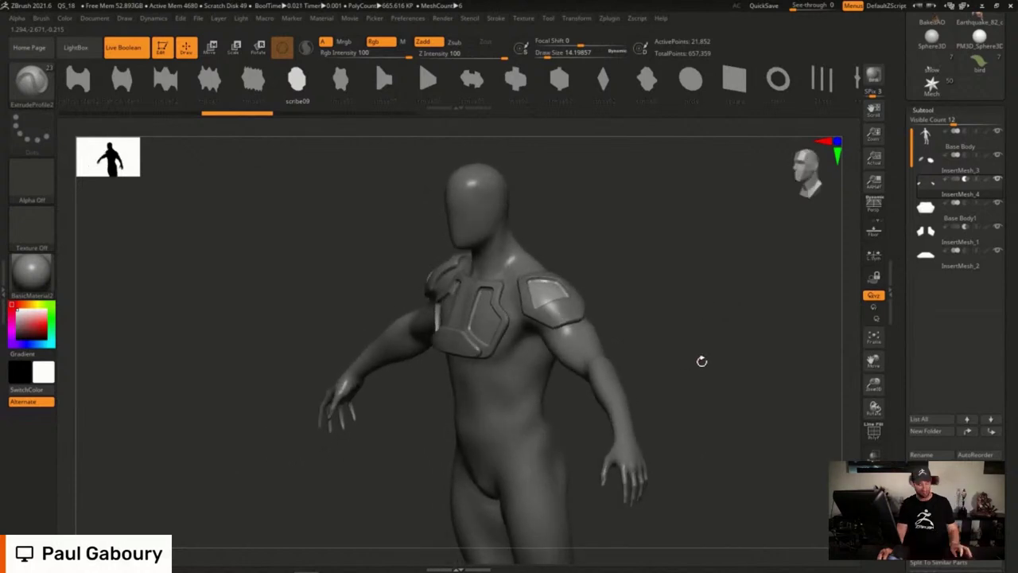
mouse_move(701, 361)
right_mouse_down("alt")
mouse_move(600, 345)
mouse_move(712, 426)
right_mouse_up("alt")
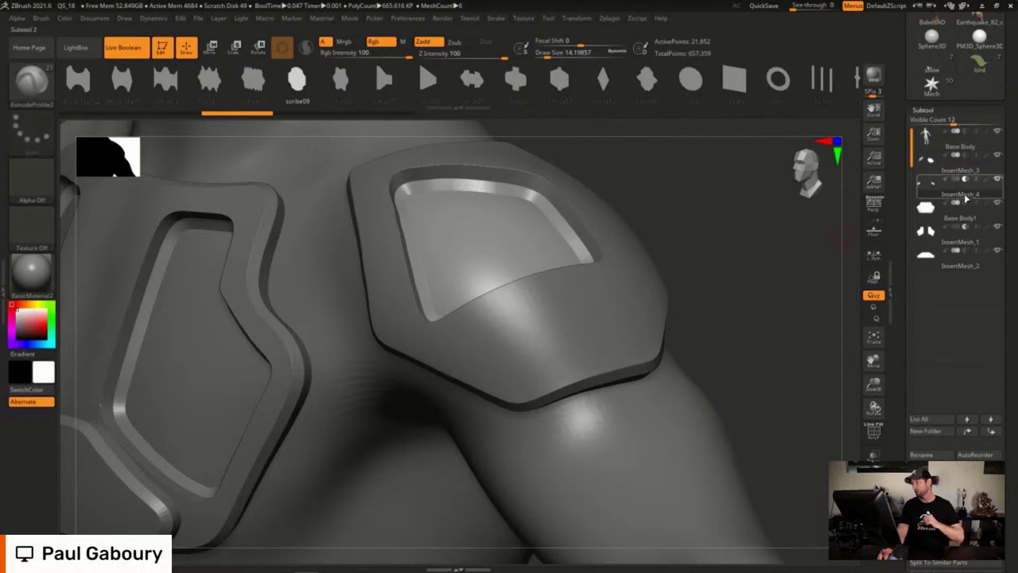
left_click(943, 174)
mouse_move(935, 167)
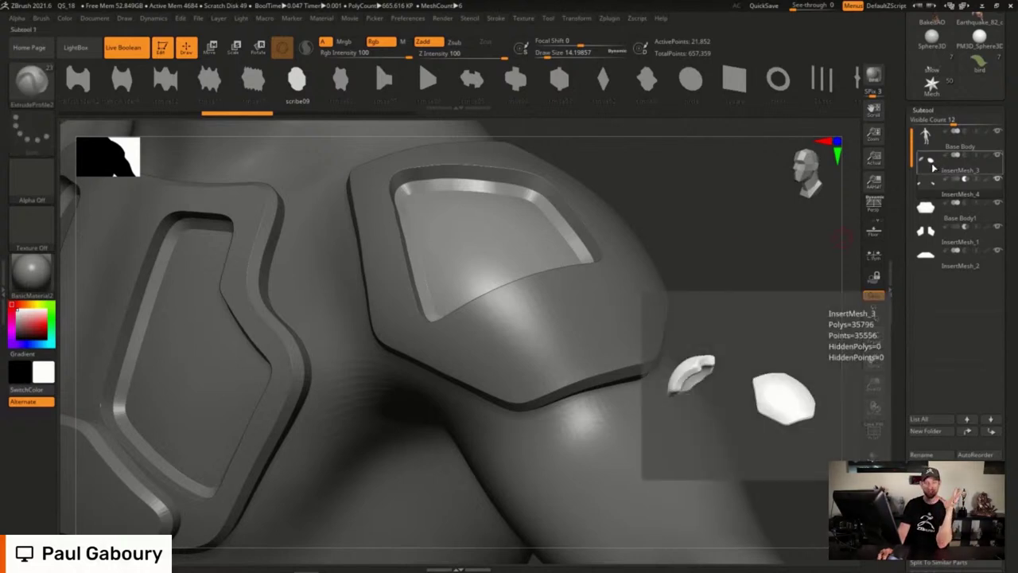
left_click(936, 190)
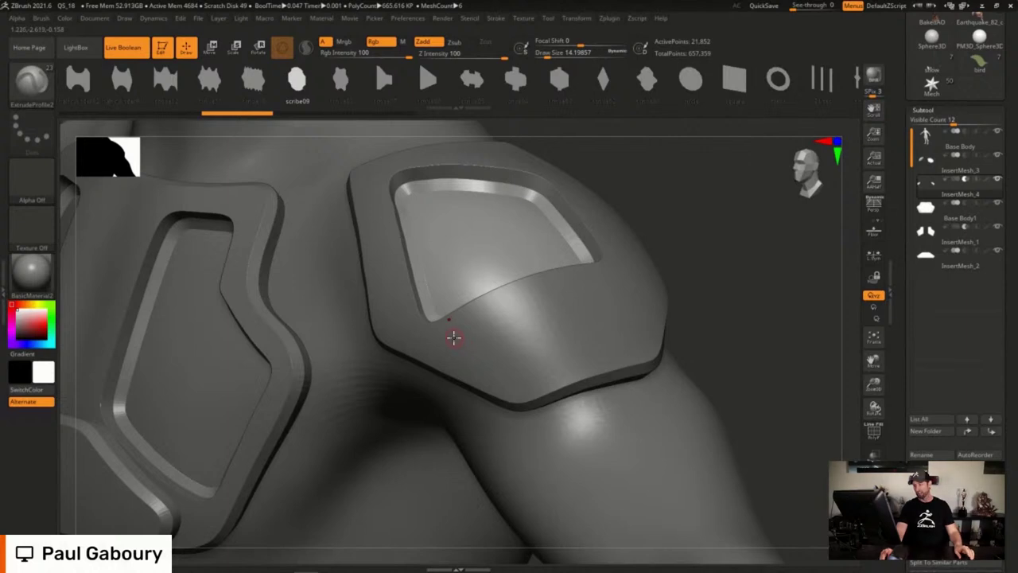
left_click_drag(481, 324, 613, 276)
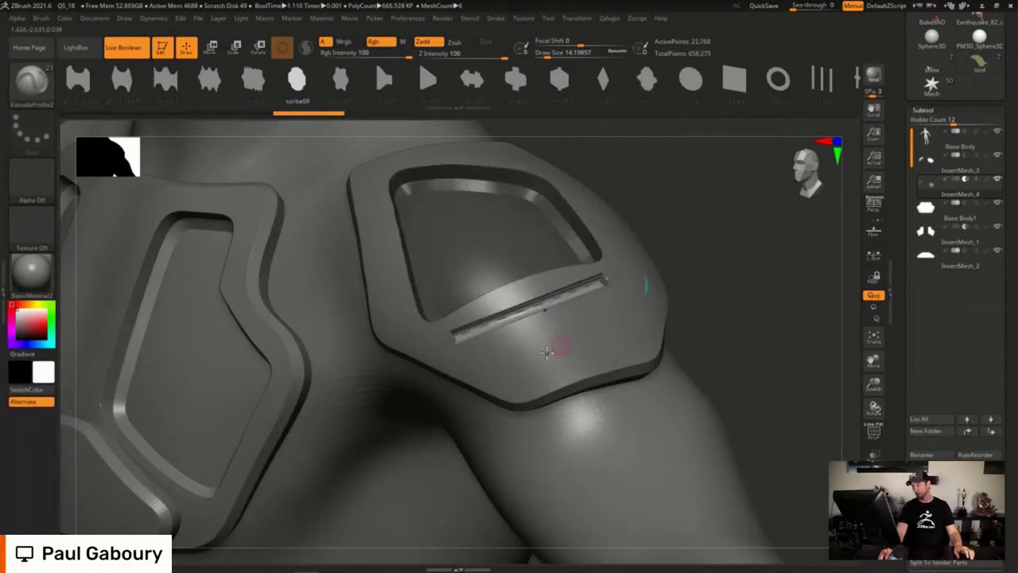
mouse_move(779, 305)
left_mouse_down()
mouse_move(800, 339)
mouse_move(782, 311)
left_mouse_up()
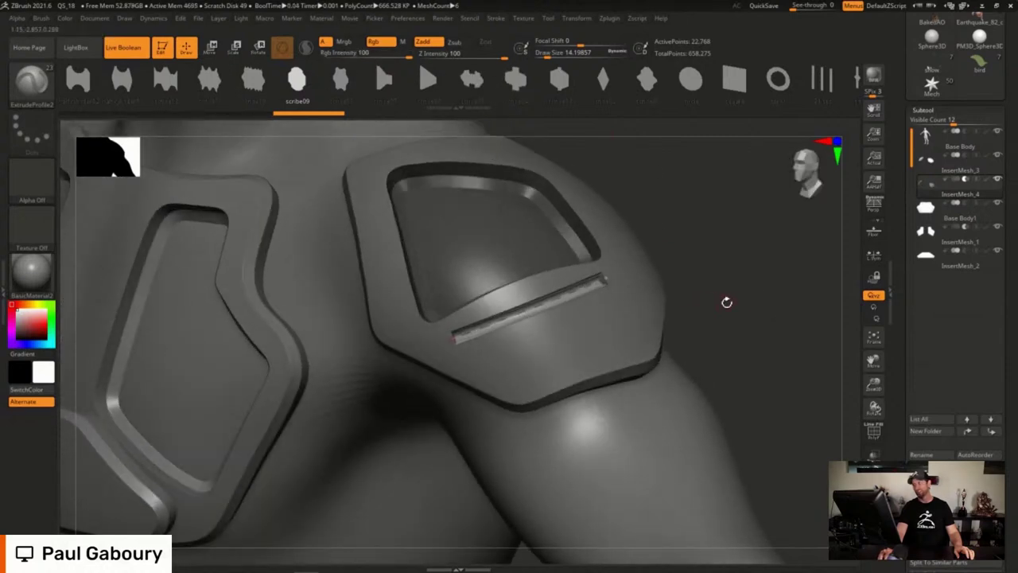
mouse_move(741, 324)
right_mouse_down()
mouse_move(749, 331)
mouse_move(797, 306)
right_mouse_up()
left_click_drag(797, 306, 777, 286)
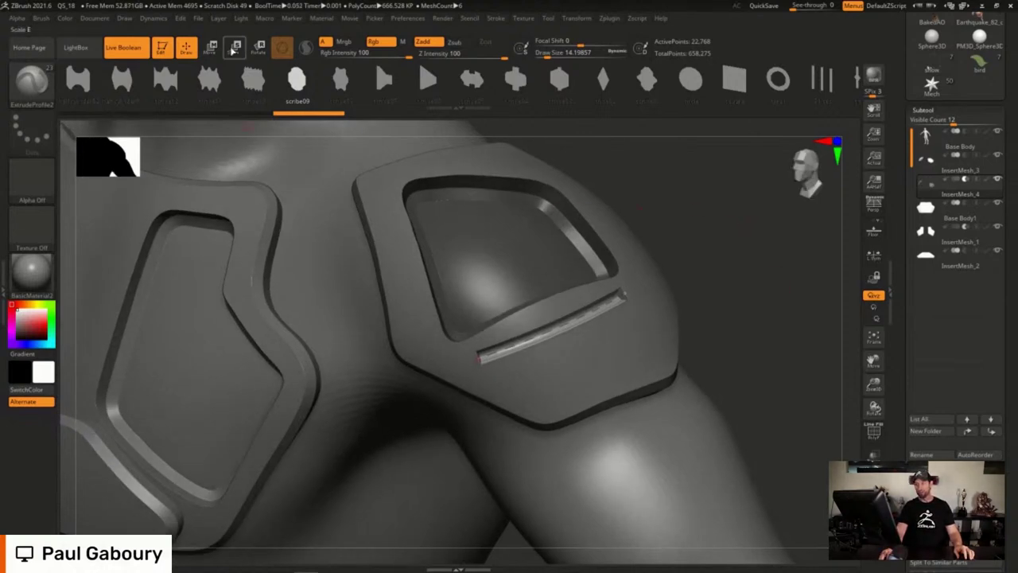
Change the shoulder groove's profile to half cylinder02 and draw a second groove with it along the plate's inner edge facing the neck
left_click(79, 85)
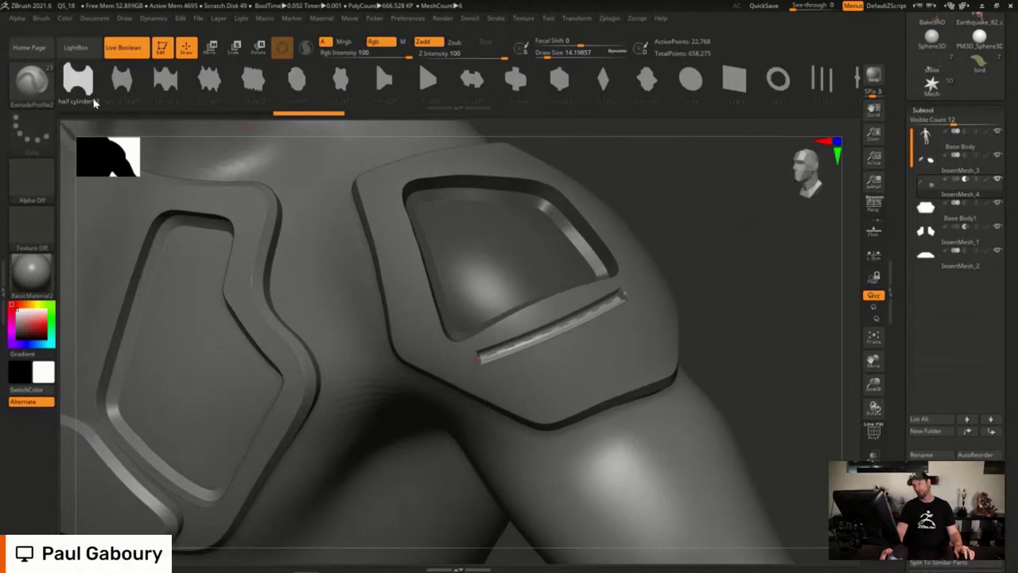
left_click(625, 293)
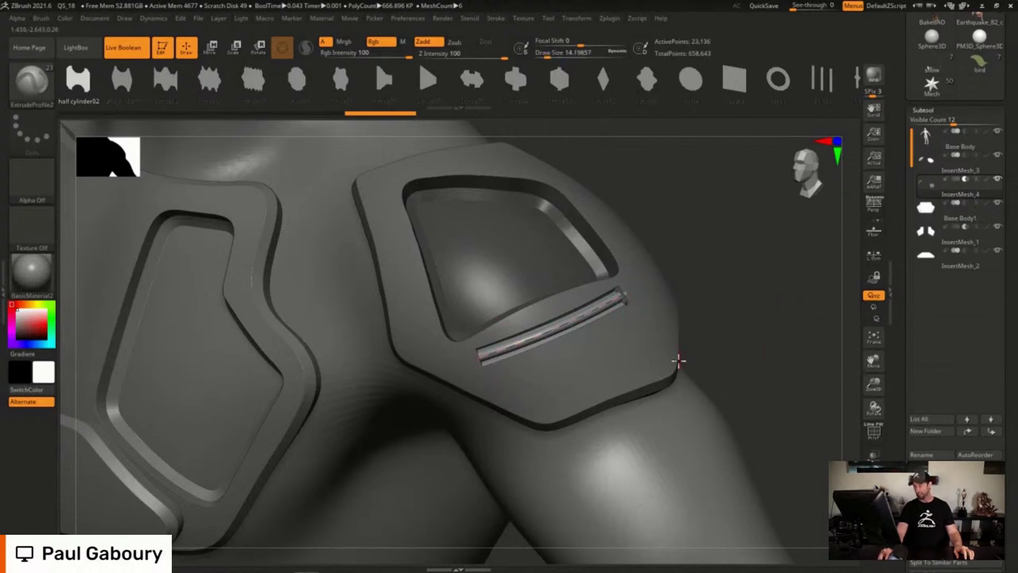
left_click_drag(799, 337, 337, 218)
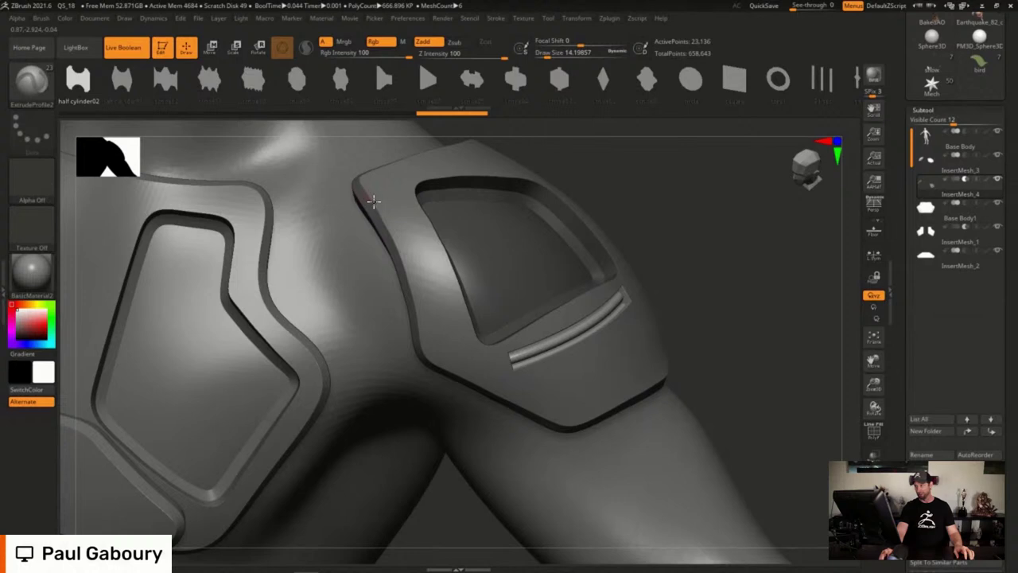
left_click_drag(384, 227, 422, 347)
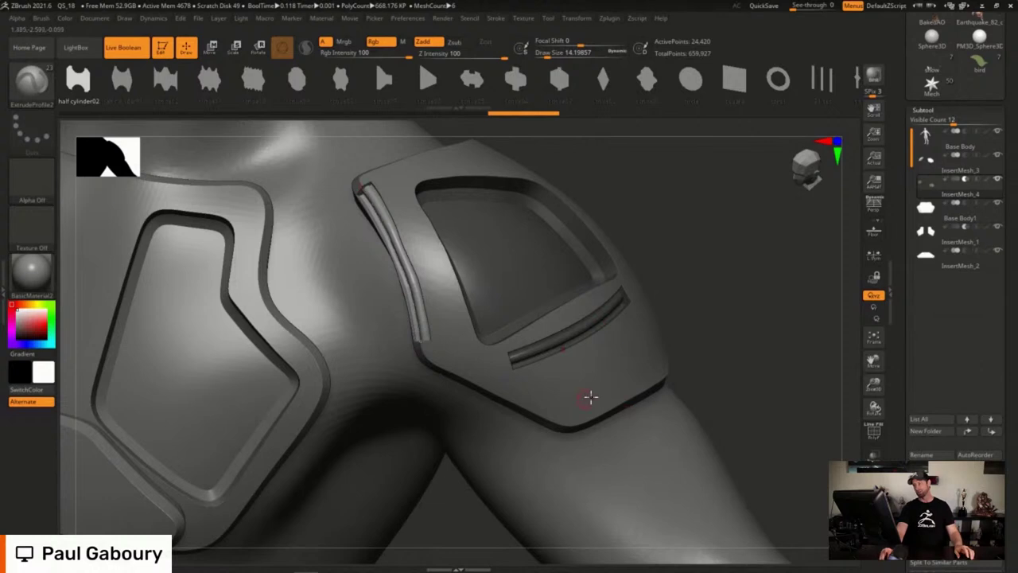
Examine the new half-cylinder grooves on both shoulder plates up close and on the whole figure from several angles
key("ctrl+shift")
mouse_move(724, 327)
left_mouse_down()
mouse_move(736, 364)
mouse_move(562, 271)
left_mouse_up()
left_click_drag(703, 339, 708, 297, "shift")
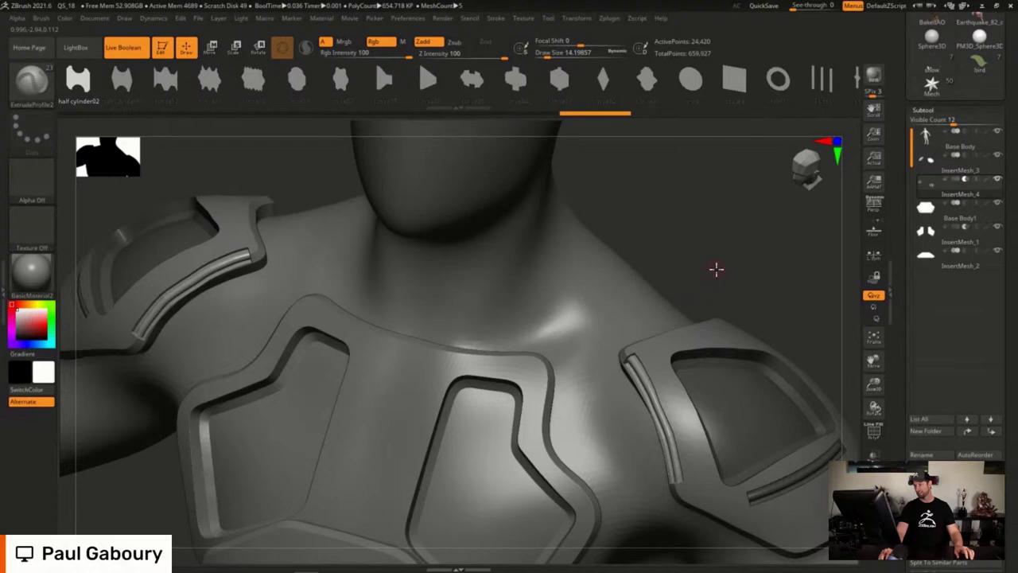
left_click_drag(717, 269, 721, 249)
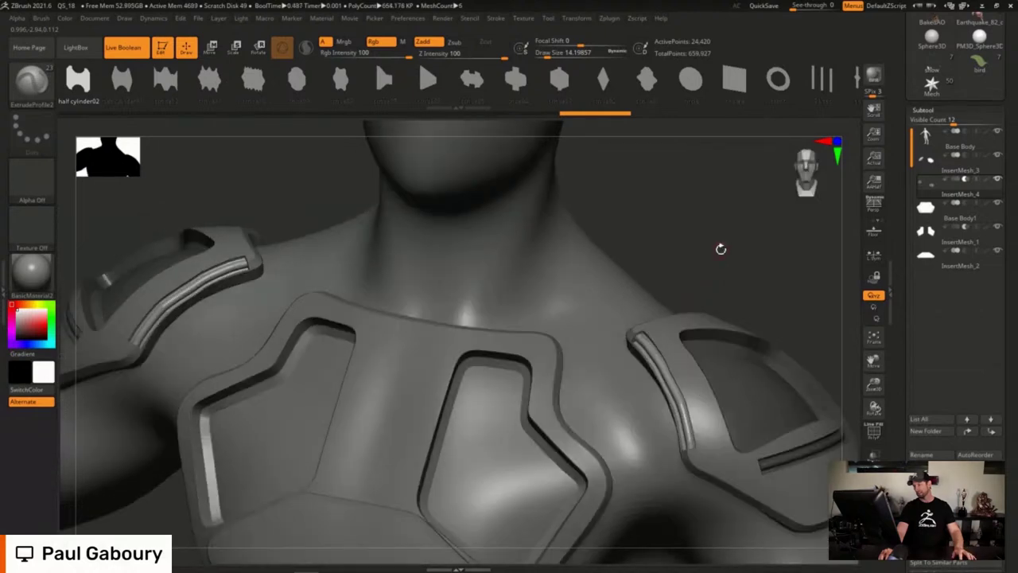
key("f")
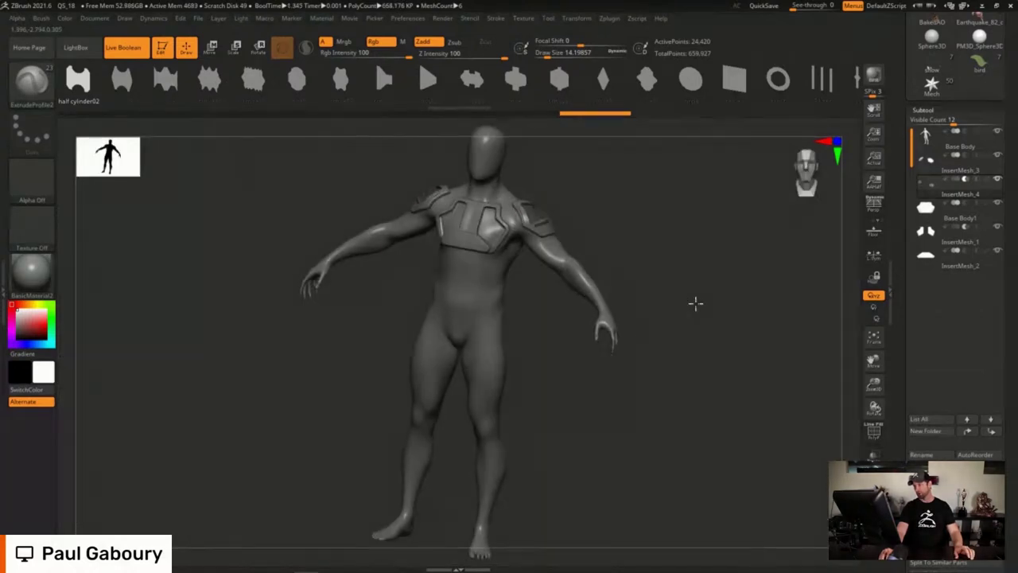
left_click_drag(695, 303, 700, 309)
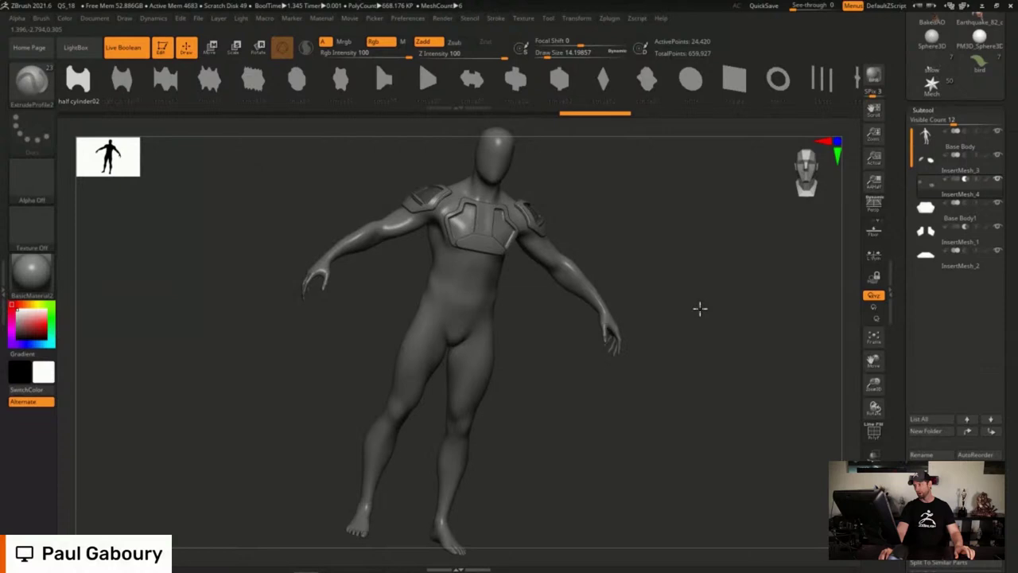
left_click_drag(700, 308, 708, 302)
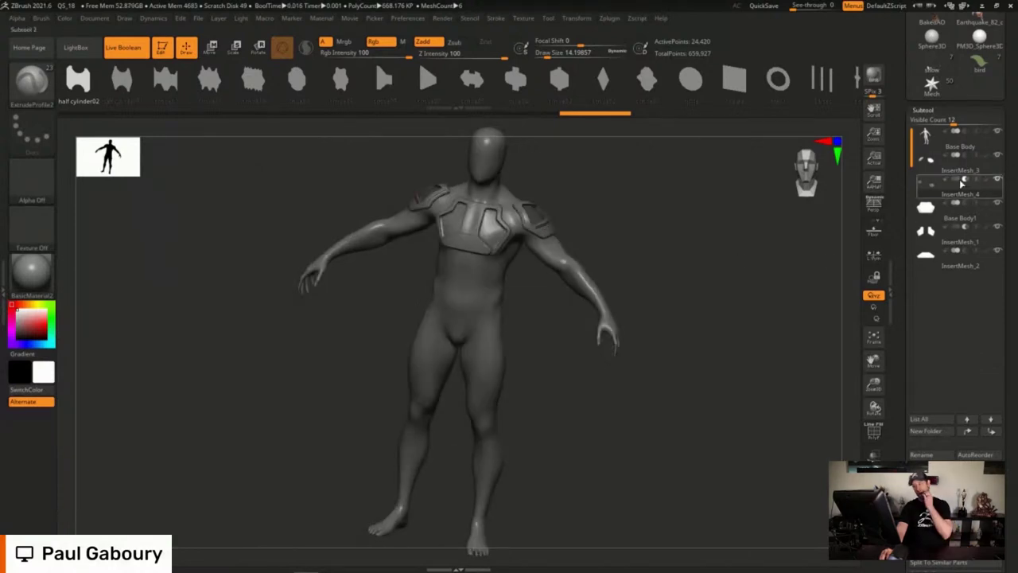
mouse_move(928, 188)
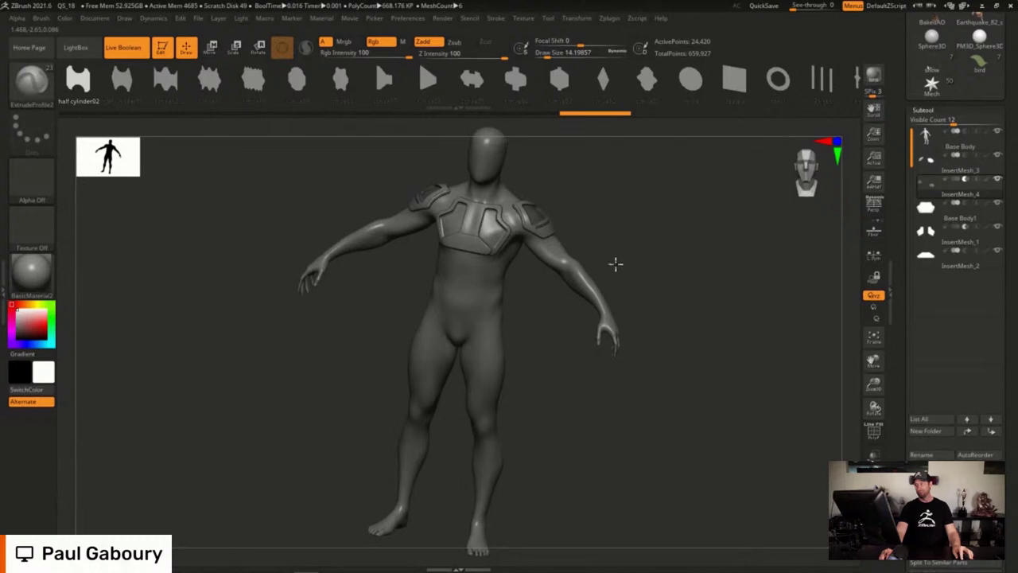
Draw an angular scribe05 groove following the lower edge of the shoulder plate, beneath the half-cylinder groove
left_click_drag(614, 263, 554, 293)
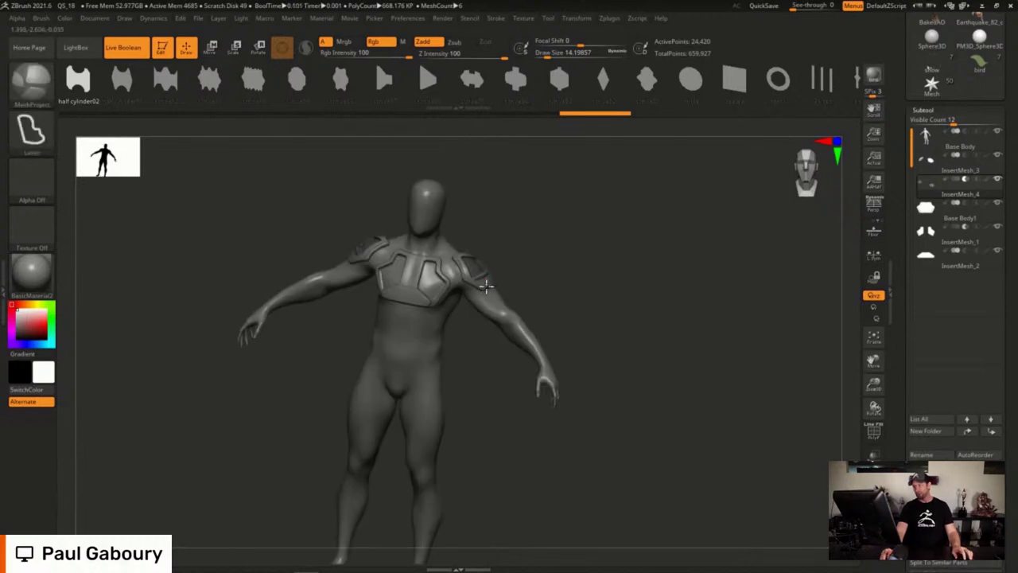
left_click_drag(634, 379, 692, 407, "alt")
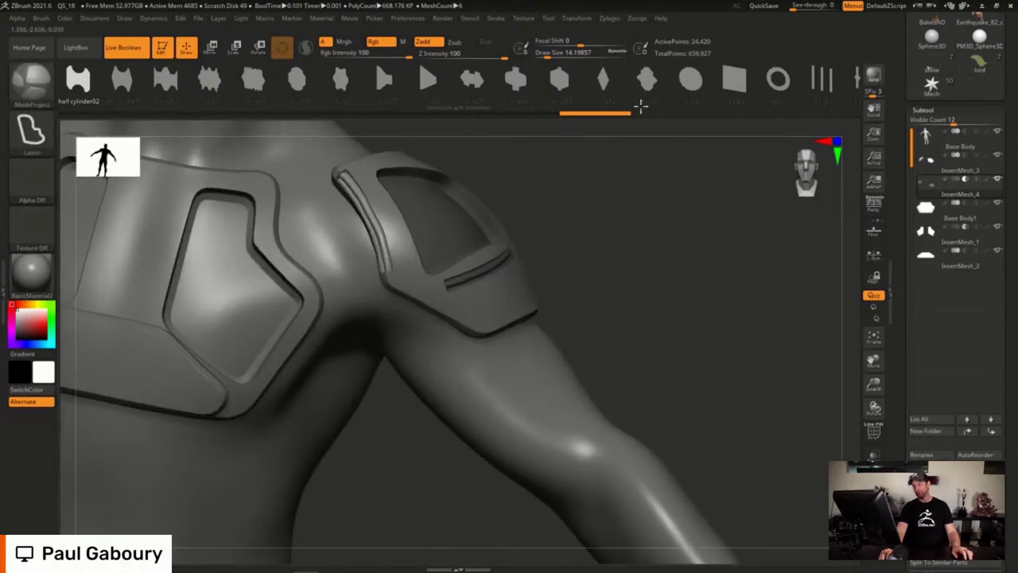
left_click(472, 79)
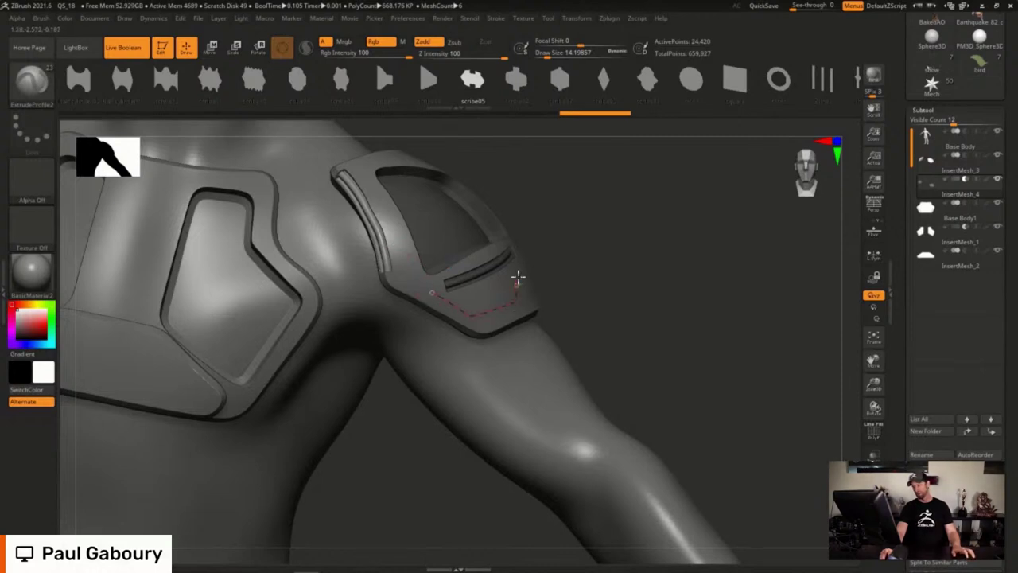
left_click_drag(517, 276, 517, 280)
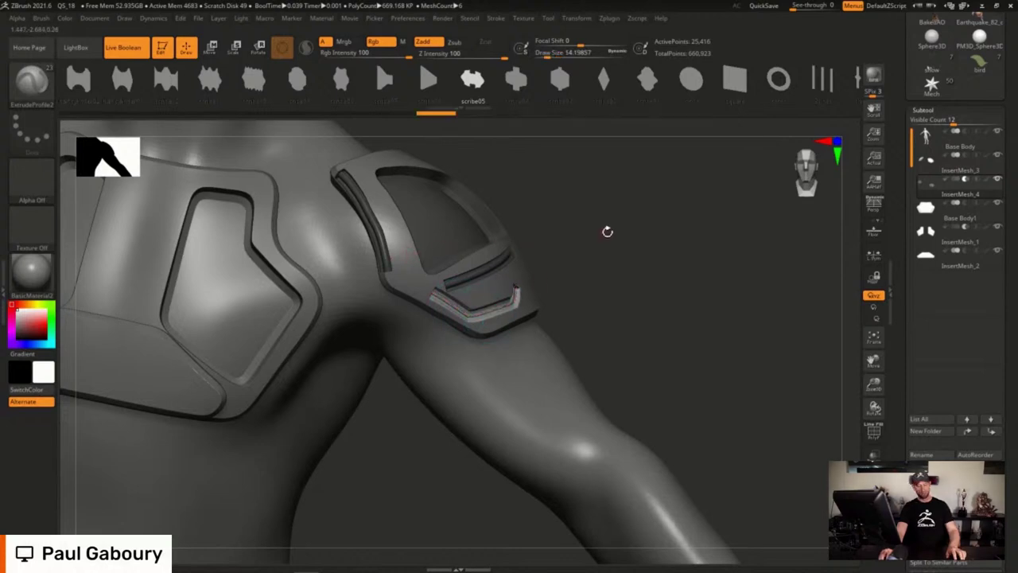
Cut a small notch into the outer edge of the shoulder plate's recess with the Indent2 mesh of the IMM Boolean brush
key("b")
key("i")
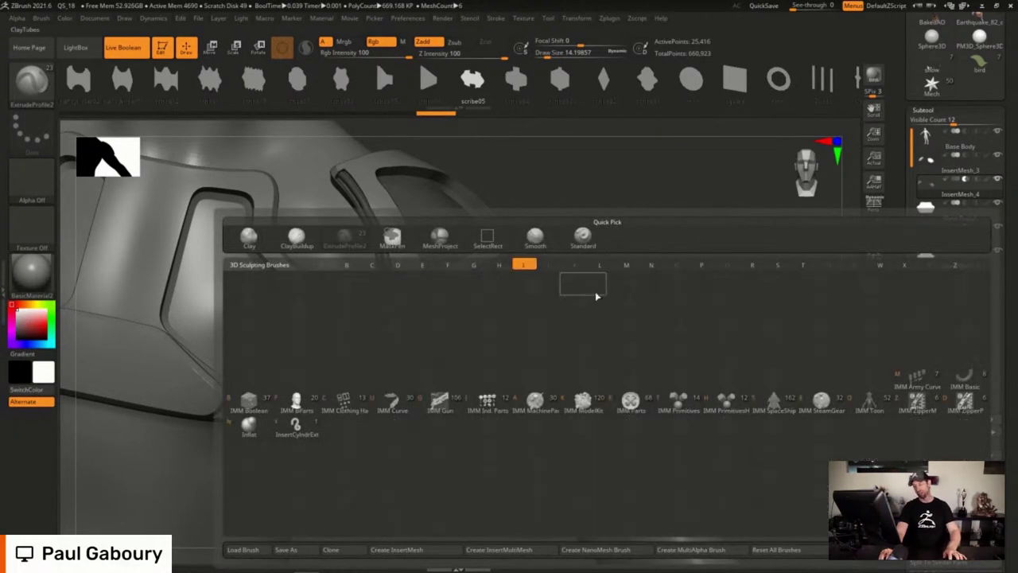
left_click(249, 401)
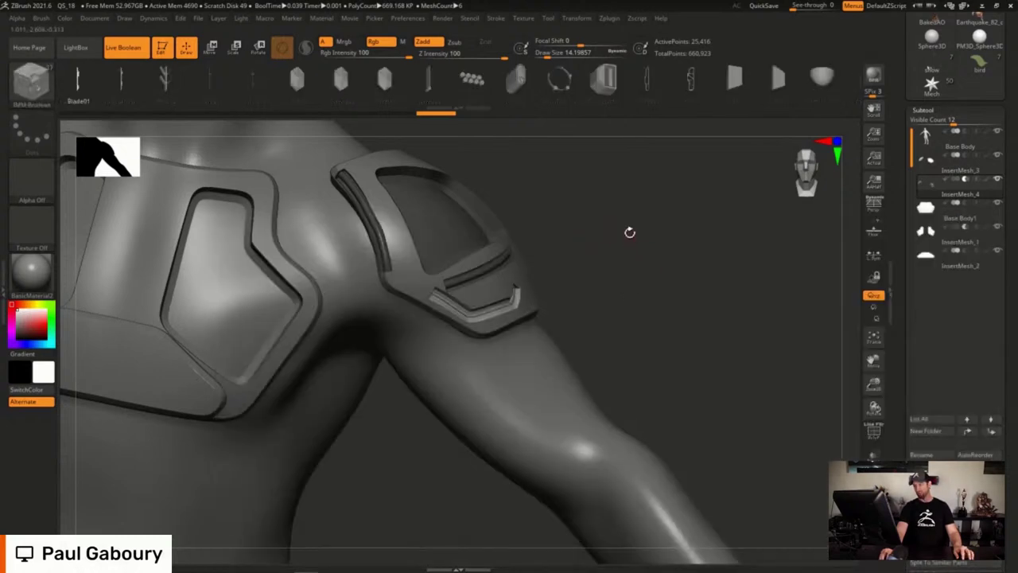
left_click(777, 77)
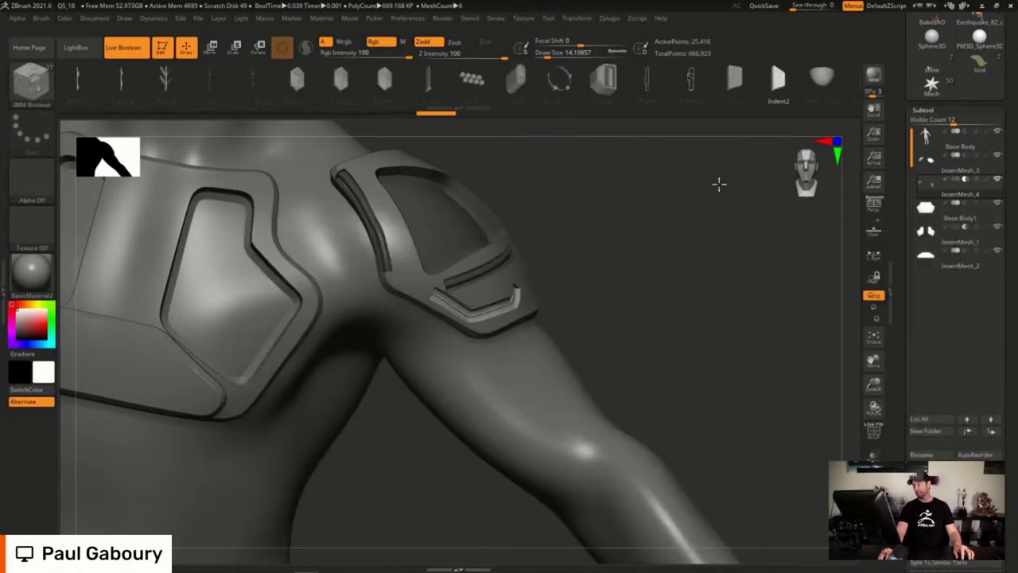
left_click_drag(874, 203, 918, 191)
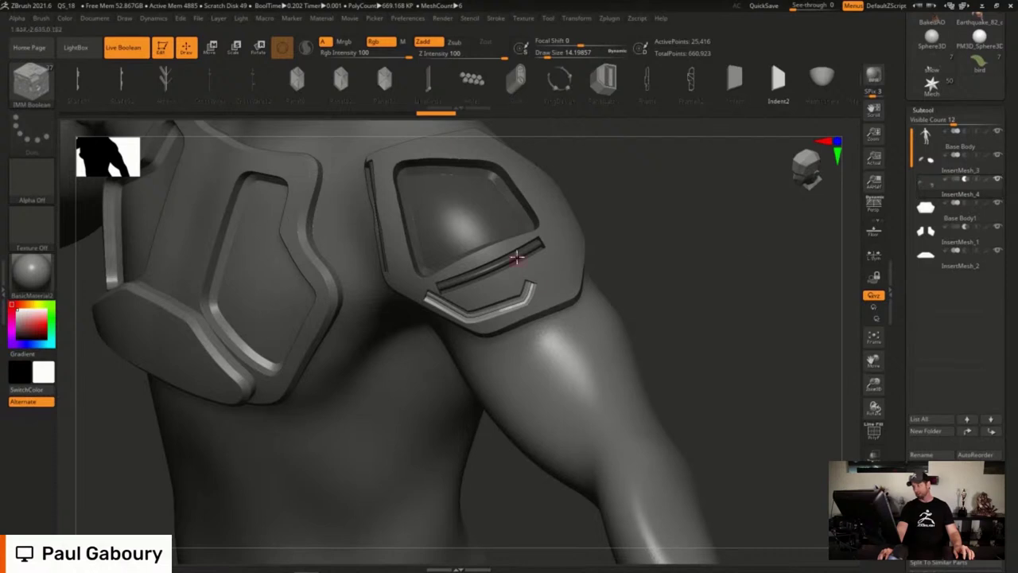
mouse_move(532, 199)
left_mouse_down()
mouse_move(571, 200)
mouse_move(525, 215)
left_mouse_up()
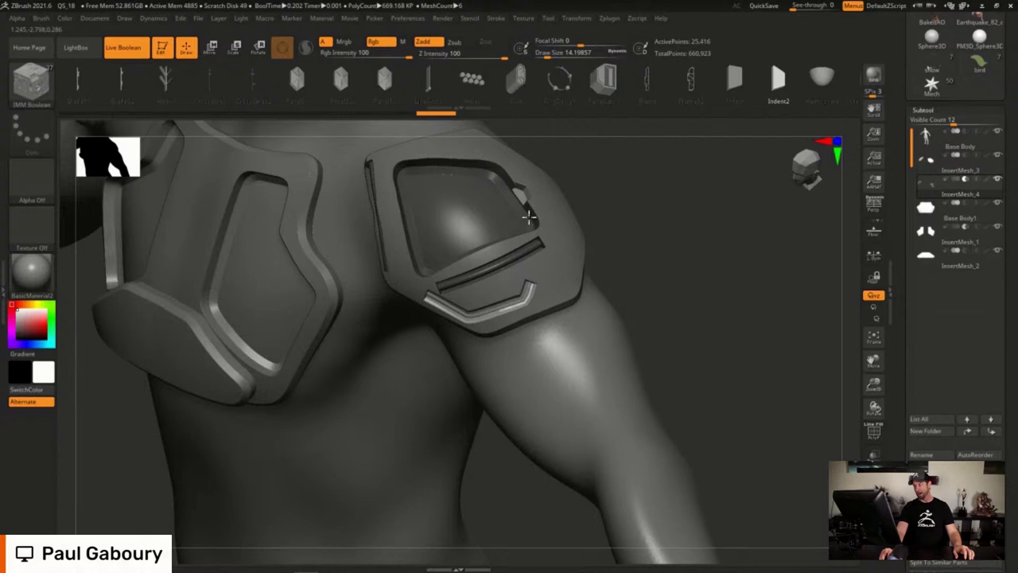
left_click_drag(529, 218, 531, 217)
left_click_drag(712, 278, 709, 242)
key("ctrl+shift")
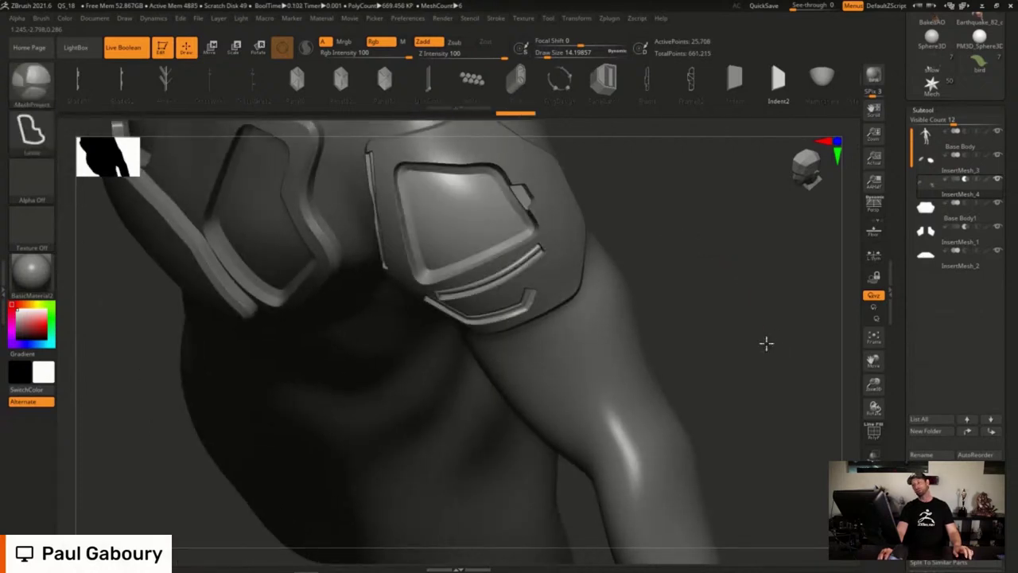
right_click_drag(711, 300, 696, 285, "ctrl")
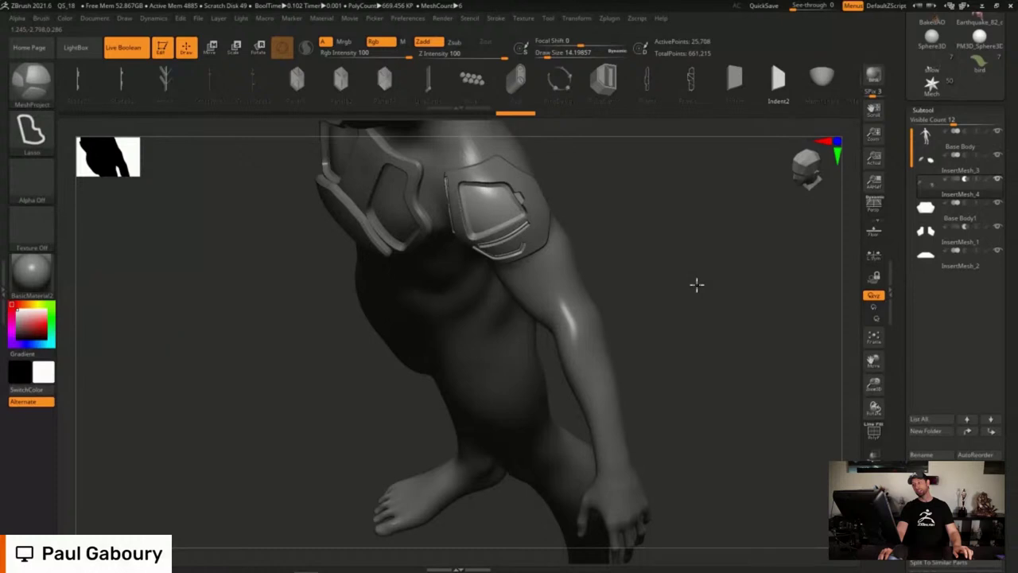
mouse_move(693, 242)
right_mouse_down("ctrl")
mouse_move(700, 282)
mouse_move(695, 236)
right_mouse_up("ctrl")
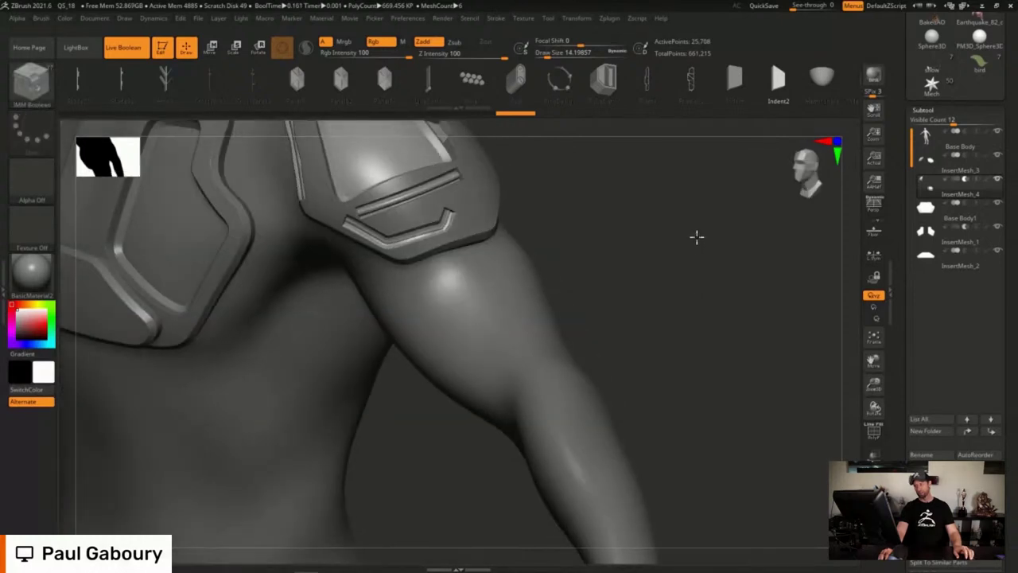
Isolate the straight half-cylinder groove cutter on the shoulder plate, hiding the recess, notch and other groove cutters
left_click(482, 204, "ctrl+shift")
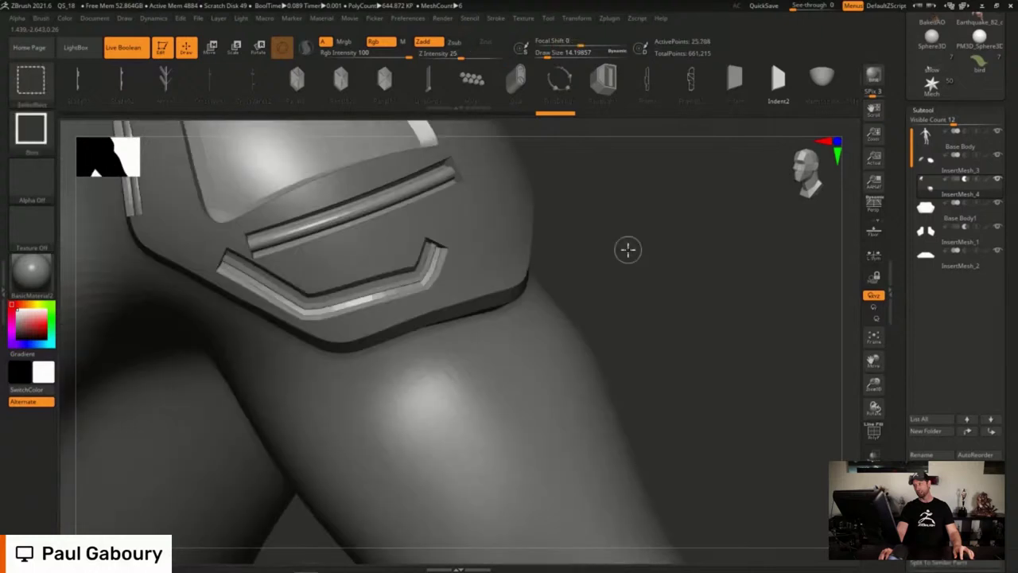
left_click(497, 215, "ctrl+alt+shift")
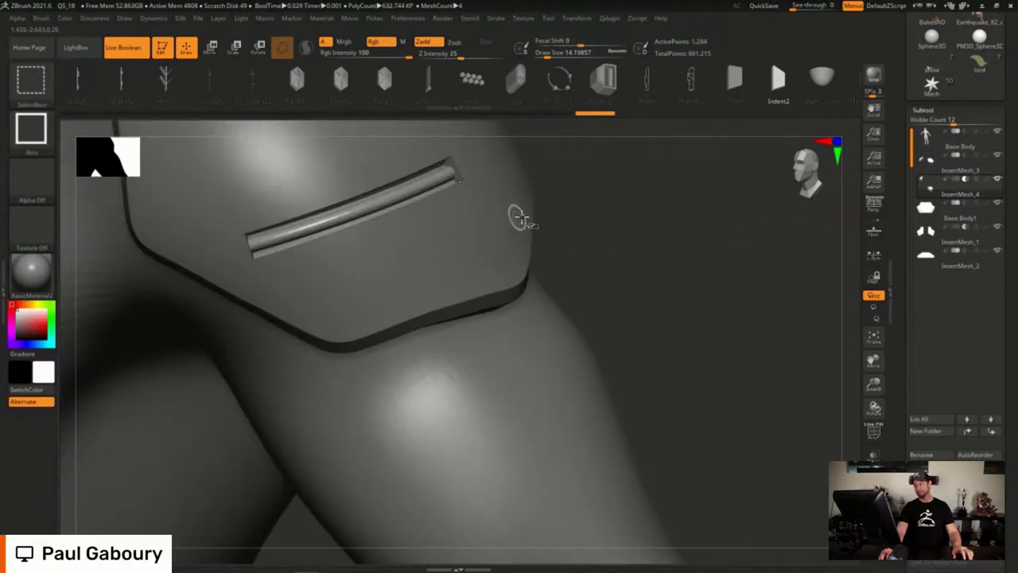
left_click_drag(666, 295, 704, 363)
Check the wireframe of the InsertMesh_3 shoulder plate, and reactivate the ExtrudeProfile2 brush
left_click(936, 160)
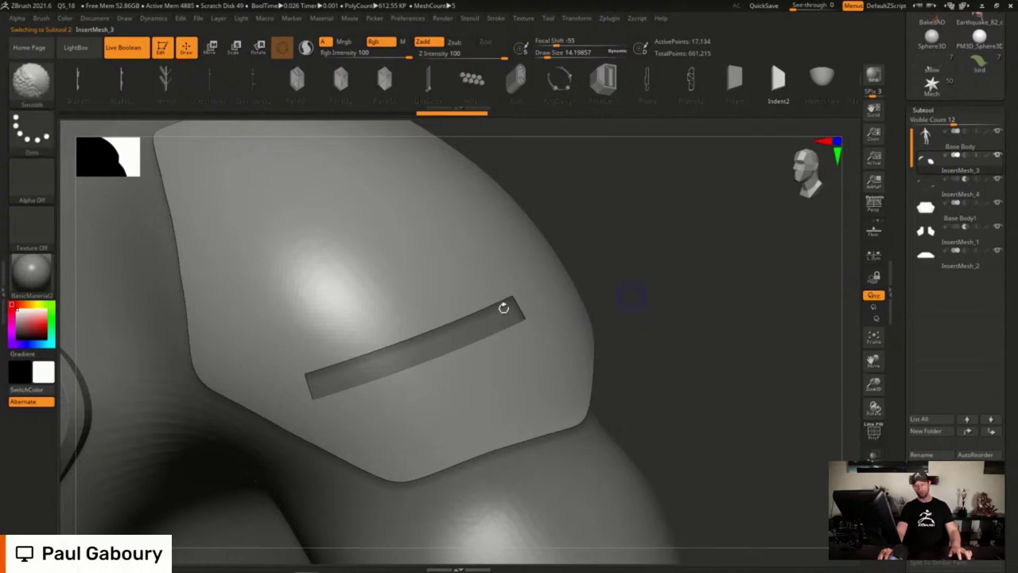
key("shift+f")
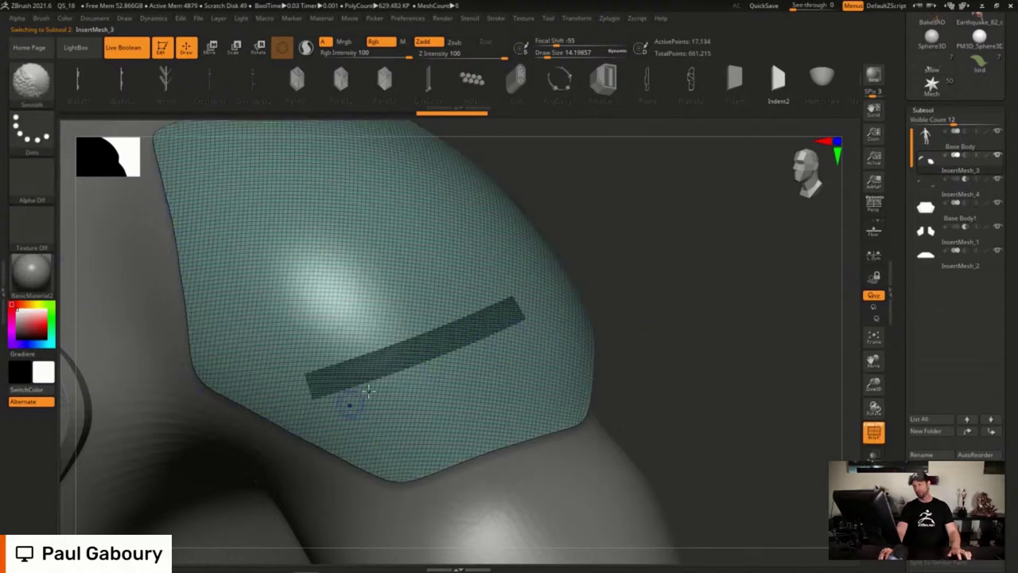
key("shift+f")
key("b")
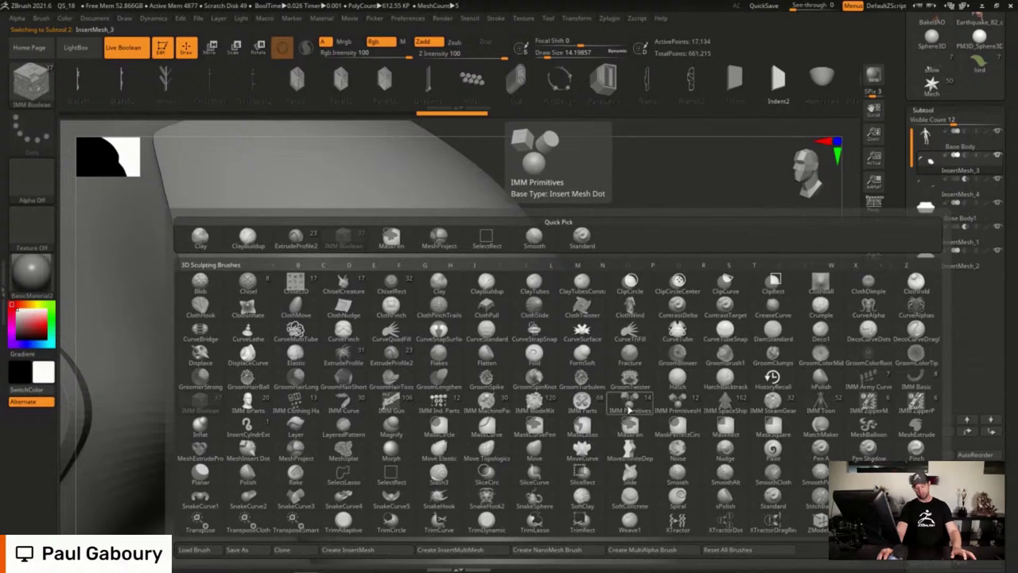
key("e")
left_click(369, 358)
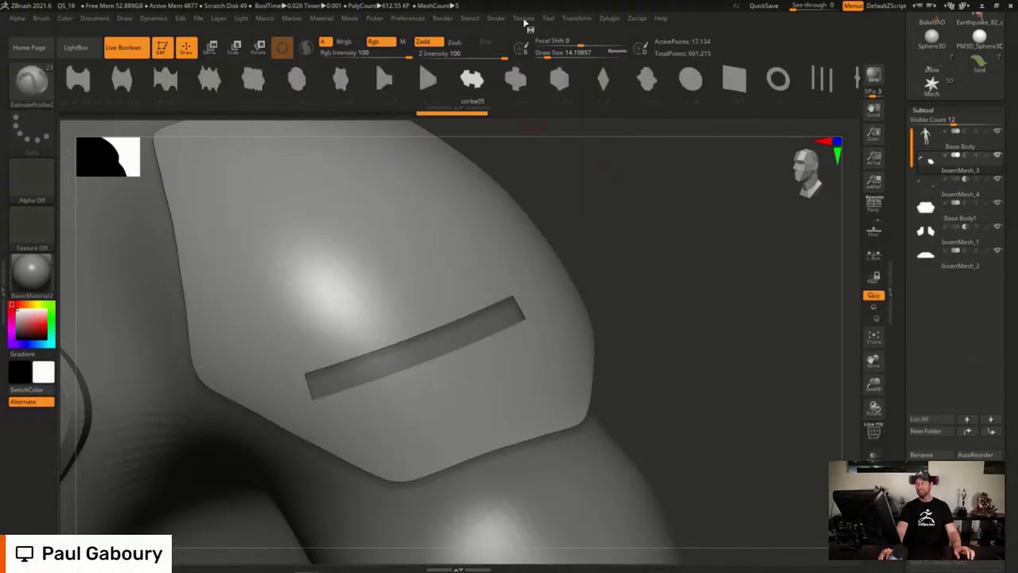
Frame the InsertMesh_3 shoulder plate by polygroups so the ExtrudeProfile2 scribe05 profile runs as a trim along the plate's outer edge
left_click(495, 19)
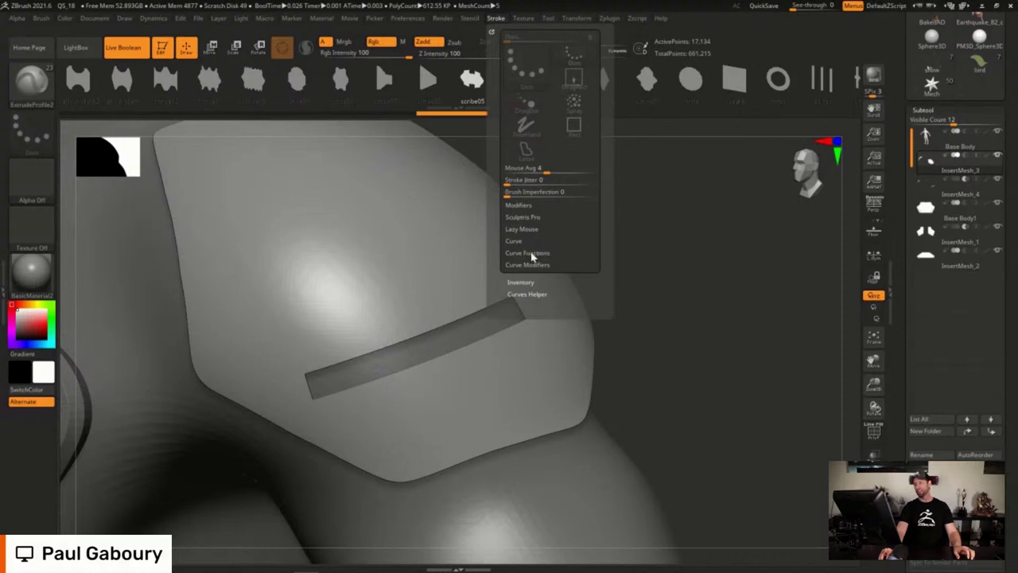
left_click(529, 253)
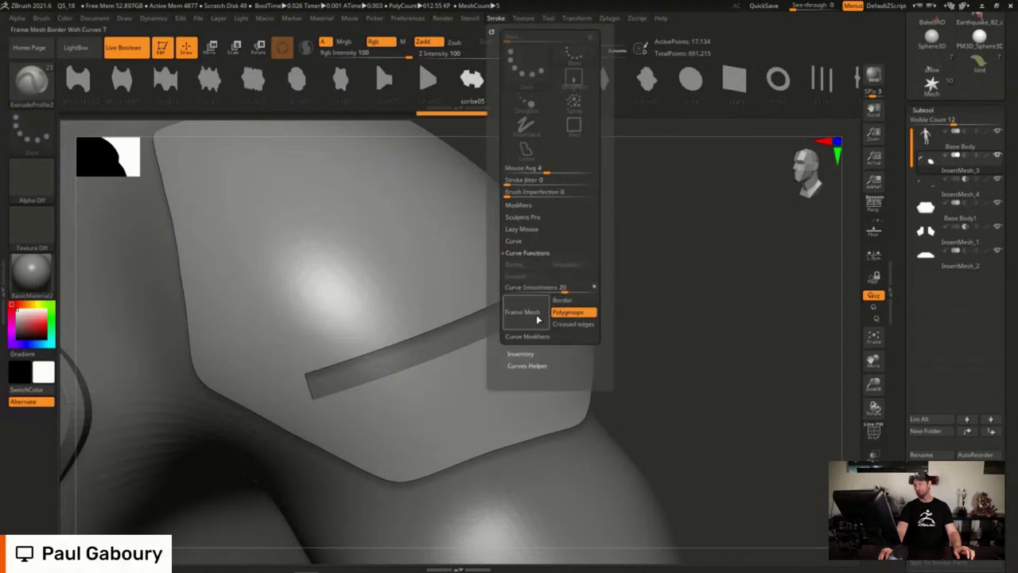
left_click(527, 315)
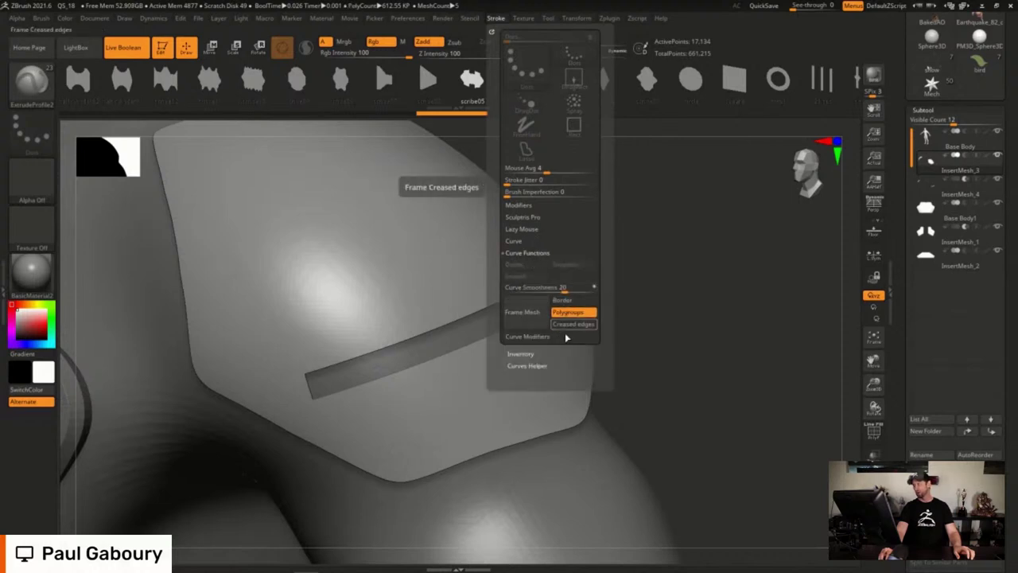
key("shift+f")
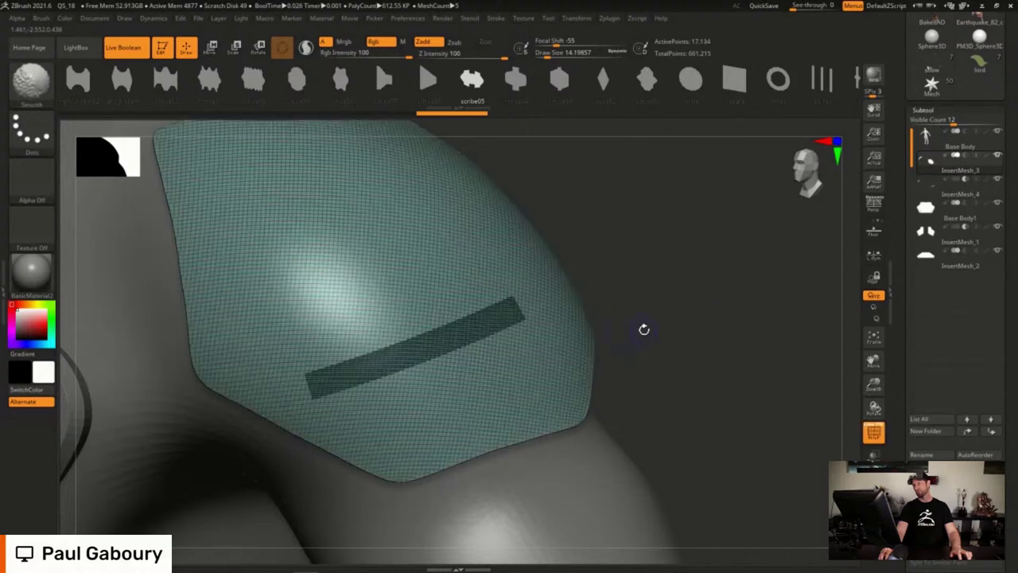
left_click(493, 17)
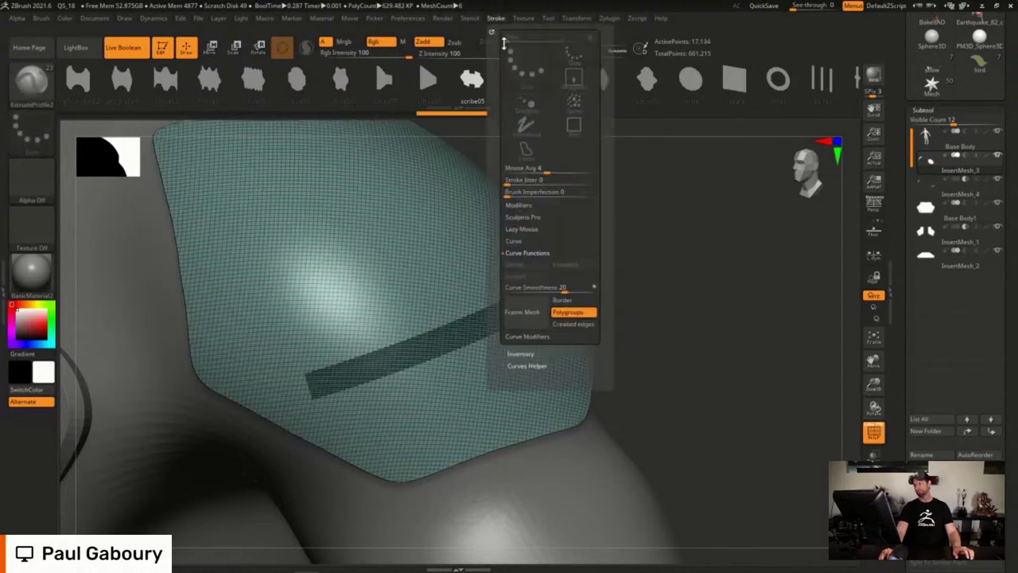
left_click(523, 312)
key("ctrl+shift")
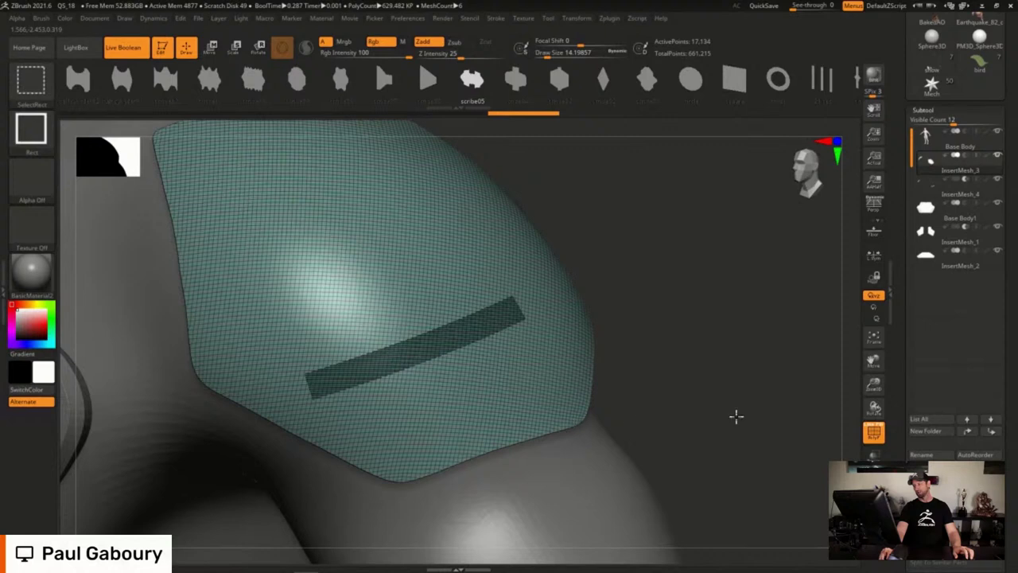
left_click(537, 436)
left_click_drag(537, 435, 675, 393)
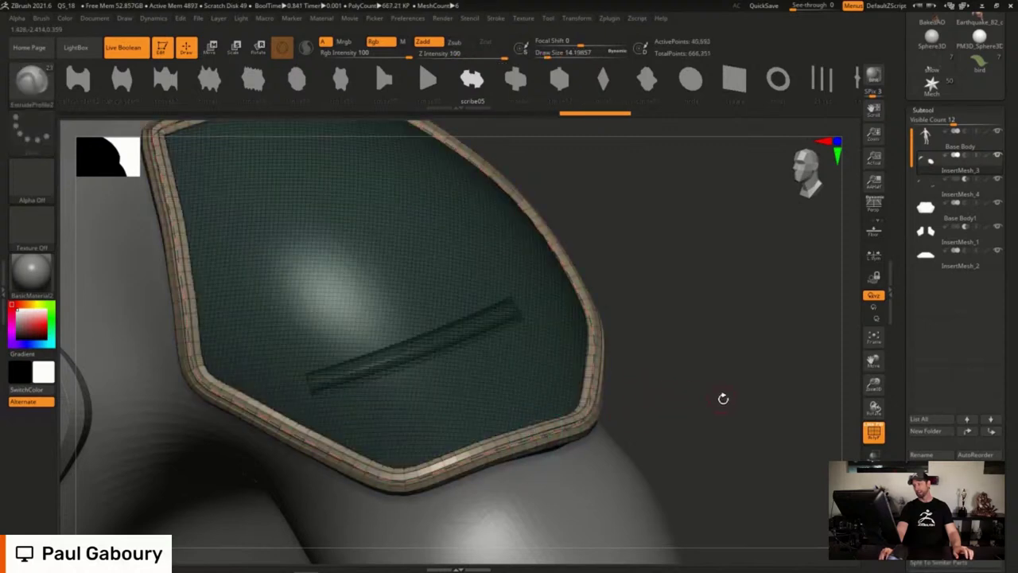
Turn off the wireframe display and clear the mask from the shoulder plates
right_click_drag(723, 398, 668, 373, "ctrl")
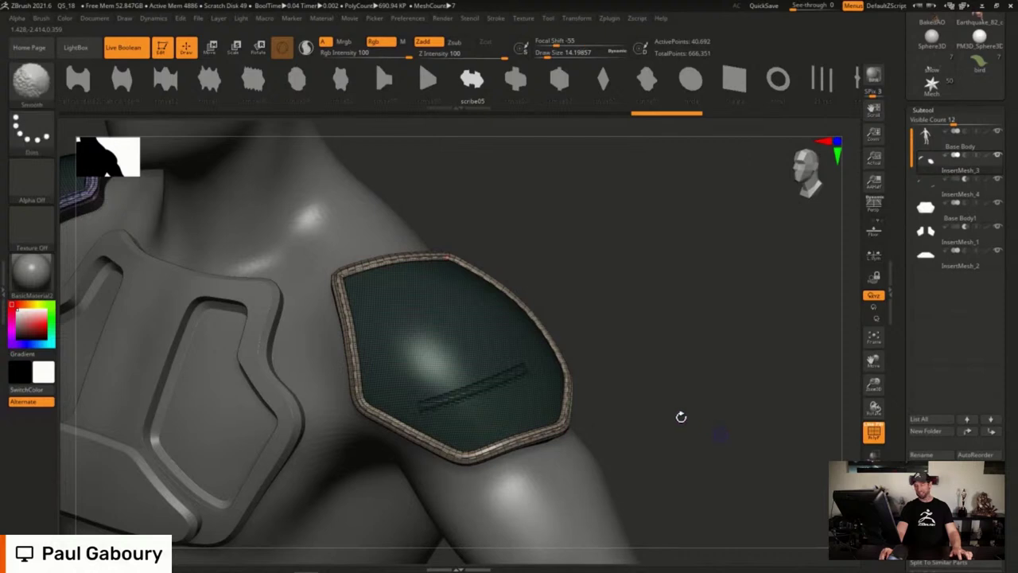
key("shift+f")
left_click_drag(729, 363, 681, 344)
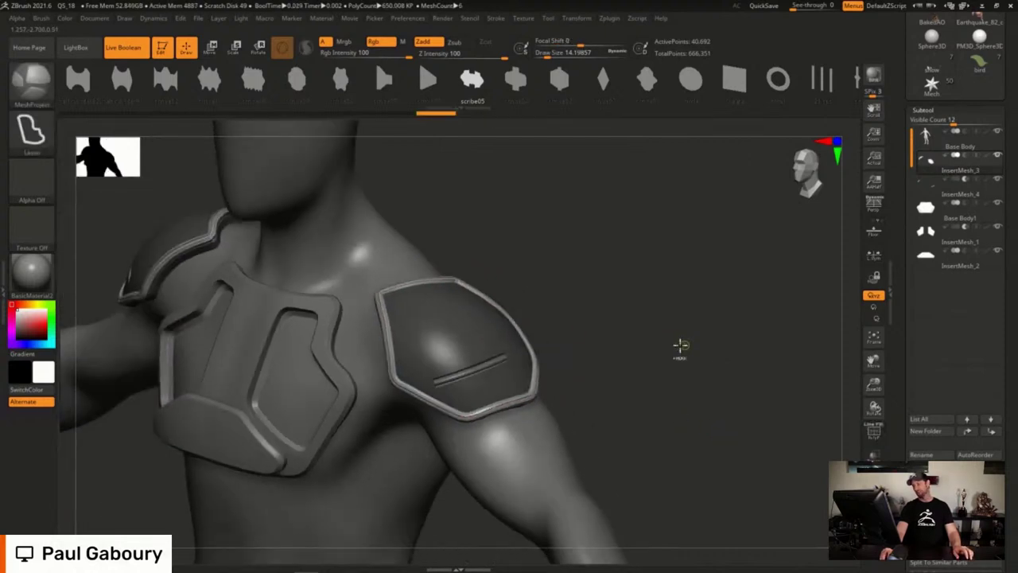
left_click(710, 405, "ctrl")
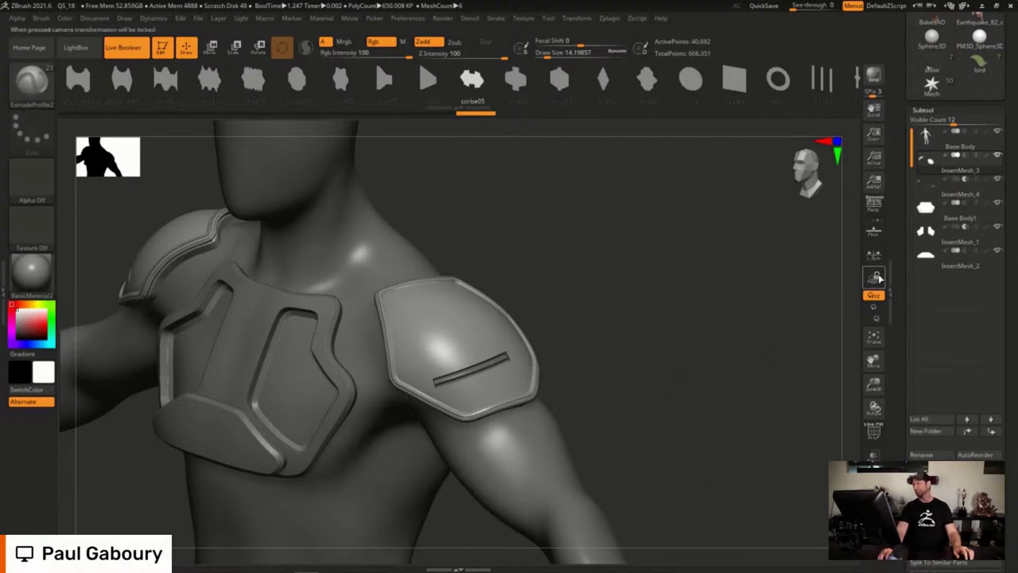
Select the InsertMesh_4 subtool and reveal all its hidden recess, notch and groove cutters
left_click(928, 191)
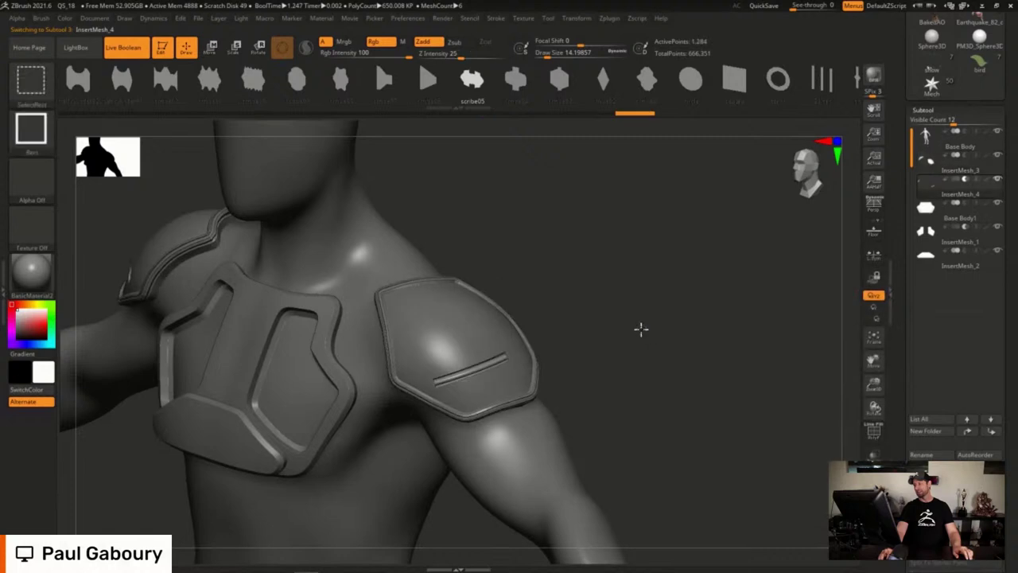
left_click_drag(657, 342, 655, 344)
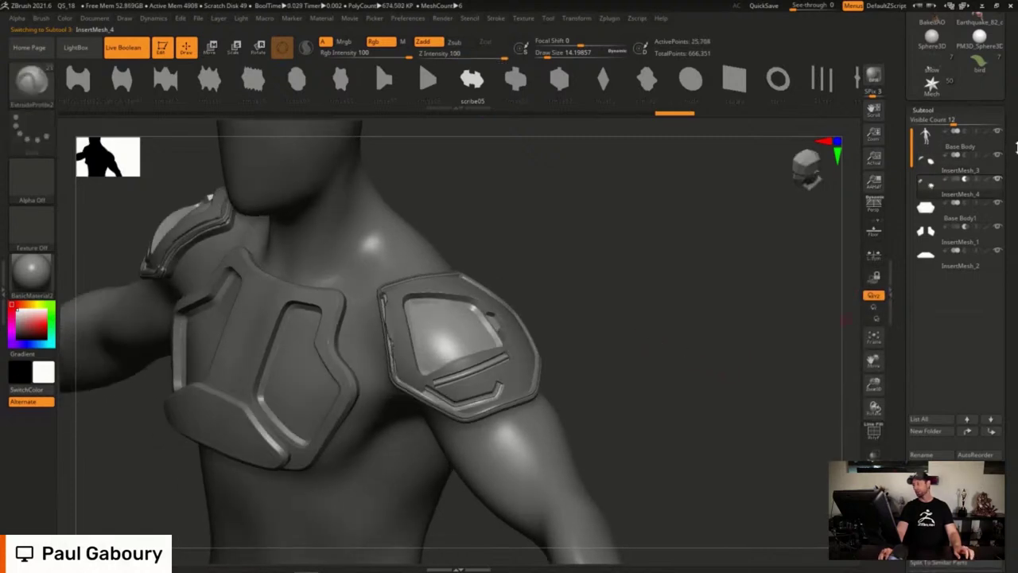
Switch to the Mech tool and examine the armoured bust's live boolean detail from both sides
left_click_drag(1014, 208, 1014, 443)
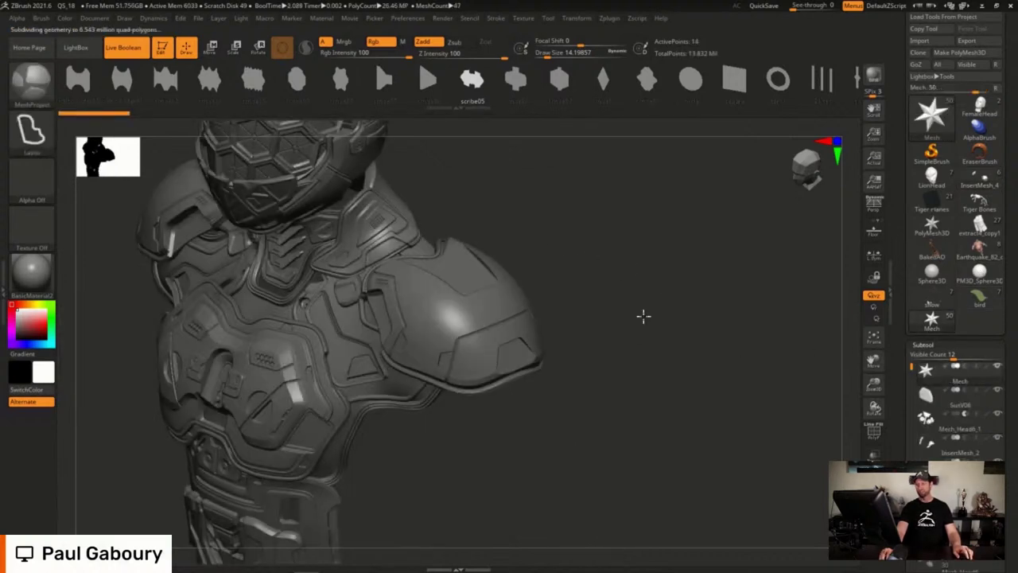
left_click_drag(643, 315, 618, 329)
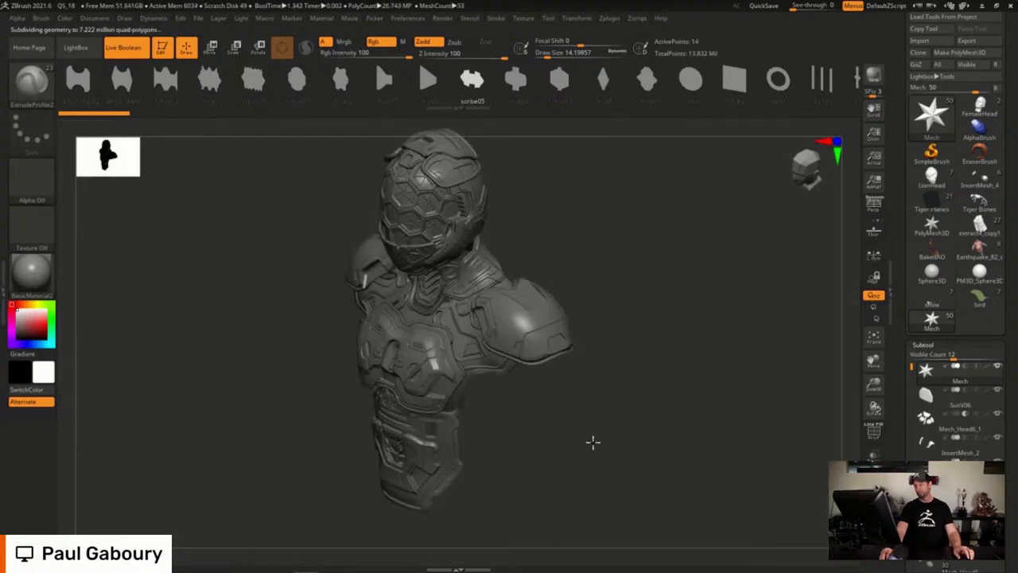
left_click_drag(593, 443, 644, 403)
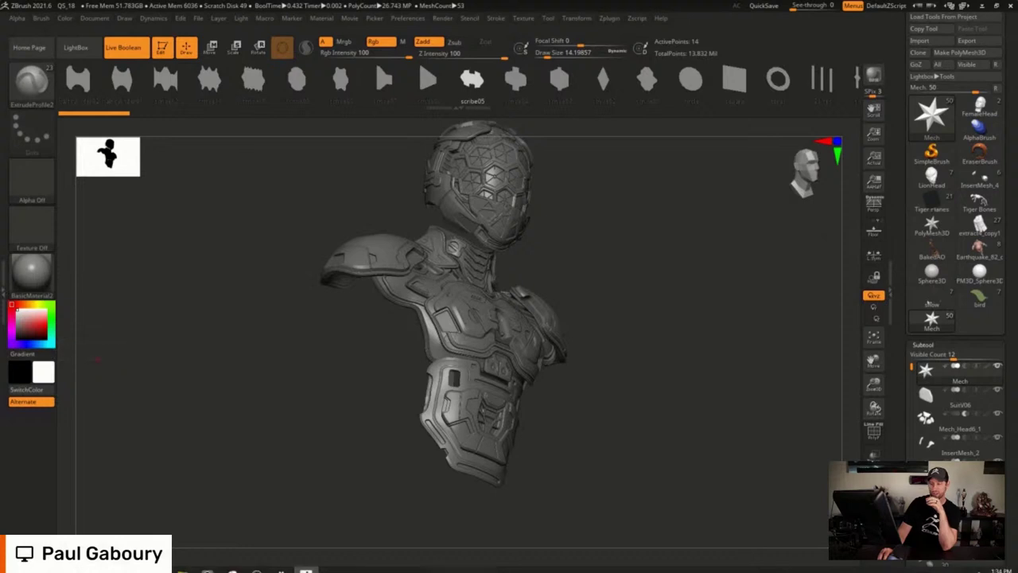
mouse_move(239, 570)
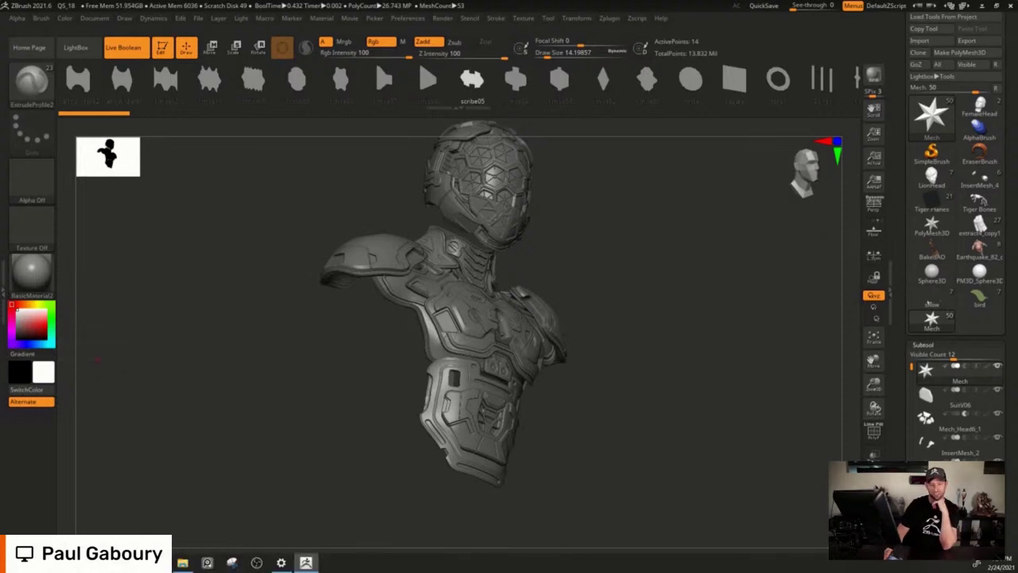